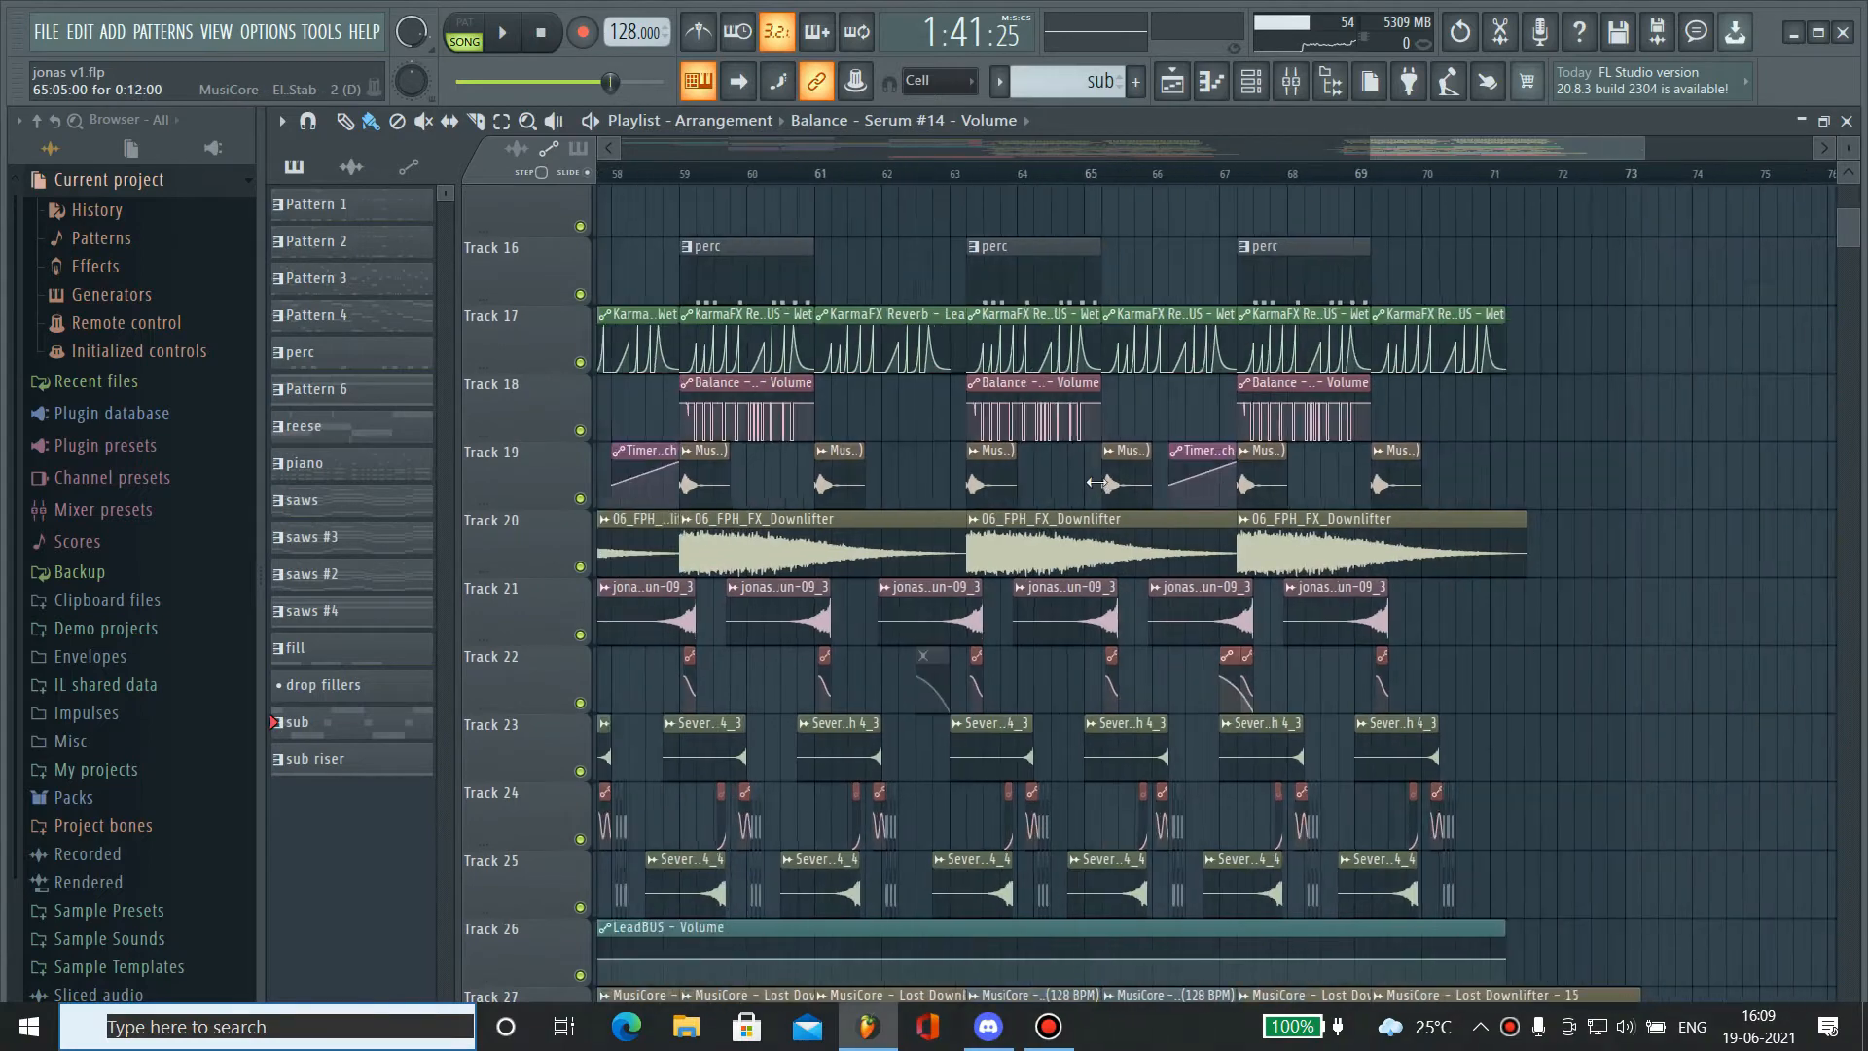
- Look over the drop arrangement from bar 55 to bar 71, across its drum, effect and automation tracks
{"action": "scroll", "coordinate": [926, 446], "scroll_direction": "down", "scroll_amount": 5}
{"action": "scroll", "coordinate": [826, 461], "scroll_direction": "up", "scroll_amount": 12}
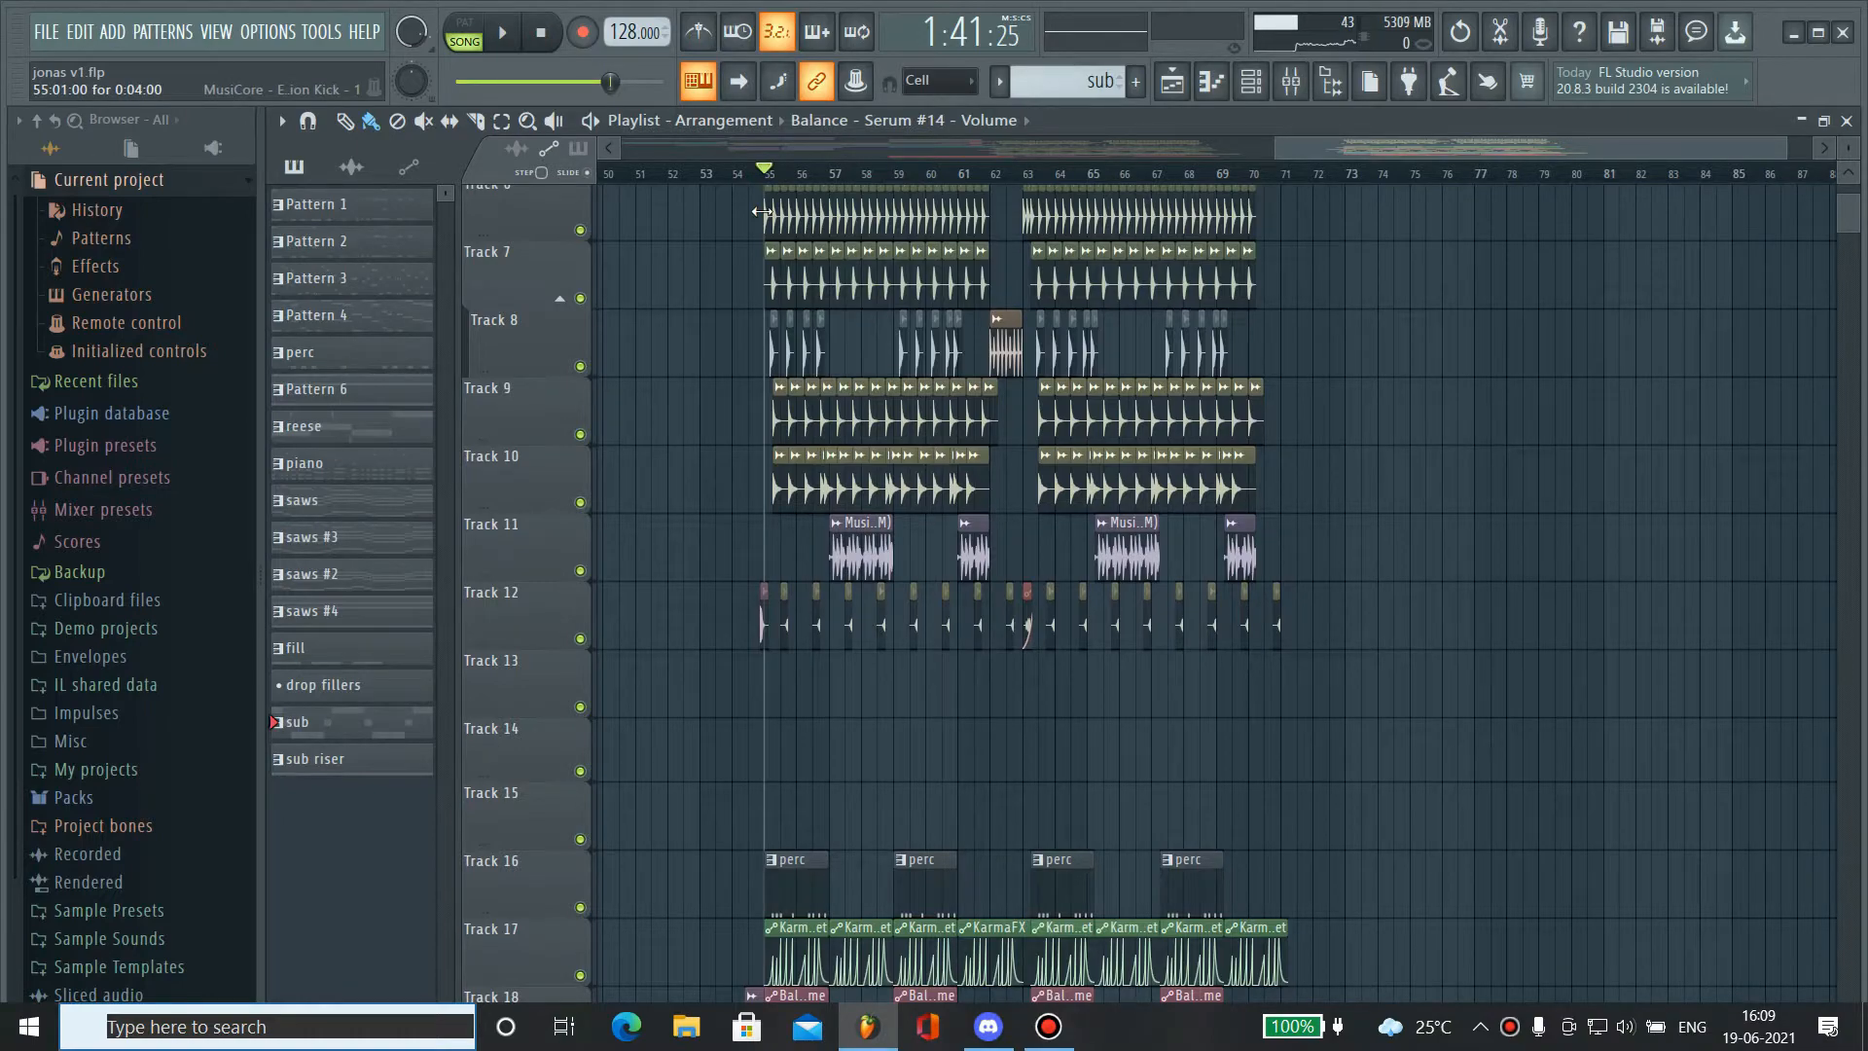
{"action": "scroll", "coordinate": [813, 305], "scroll_direction": "up", "scroll_amount": 6, "text": "ctrl"}
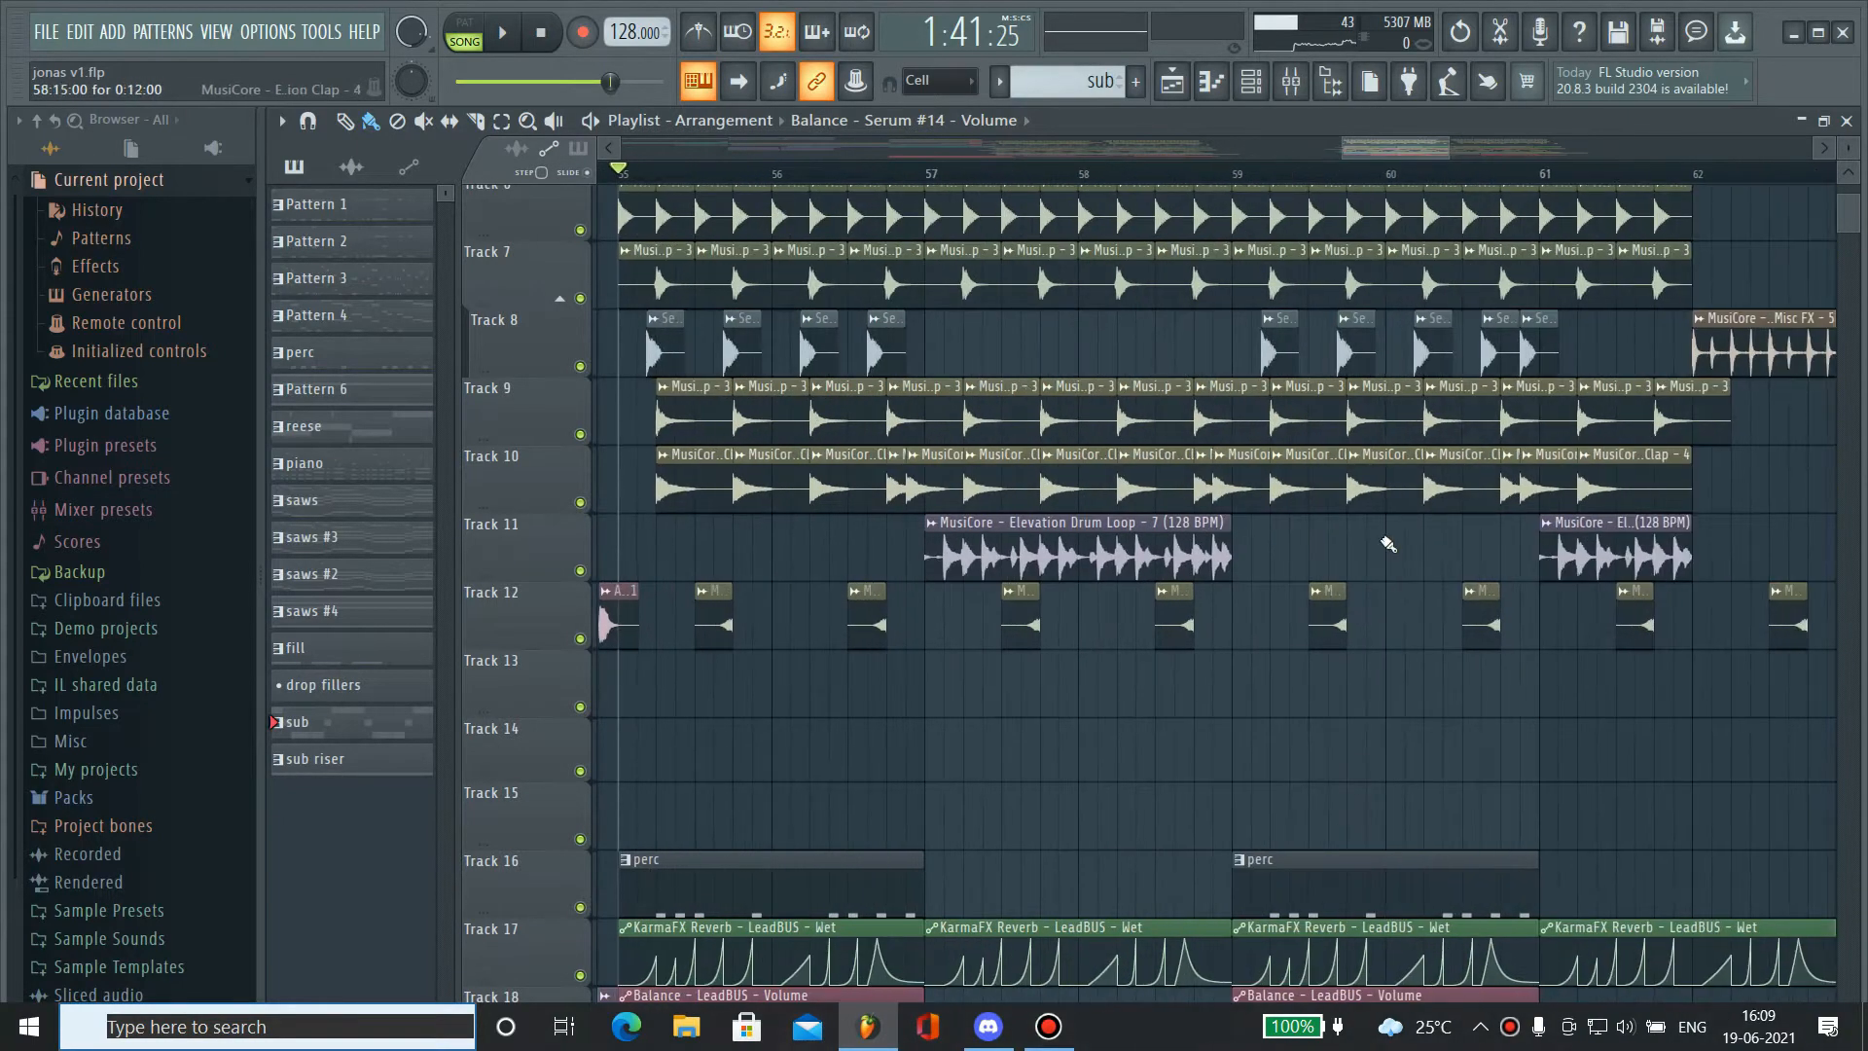
{"action": "scroll", "coordinate": [915, 522], "scroll_direction": "down", "scroll_amount": 3, "text": "ctrl"}
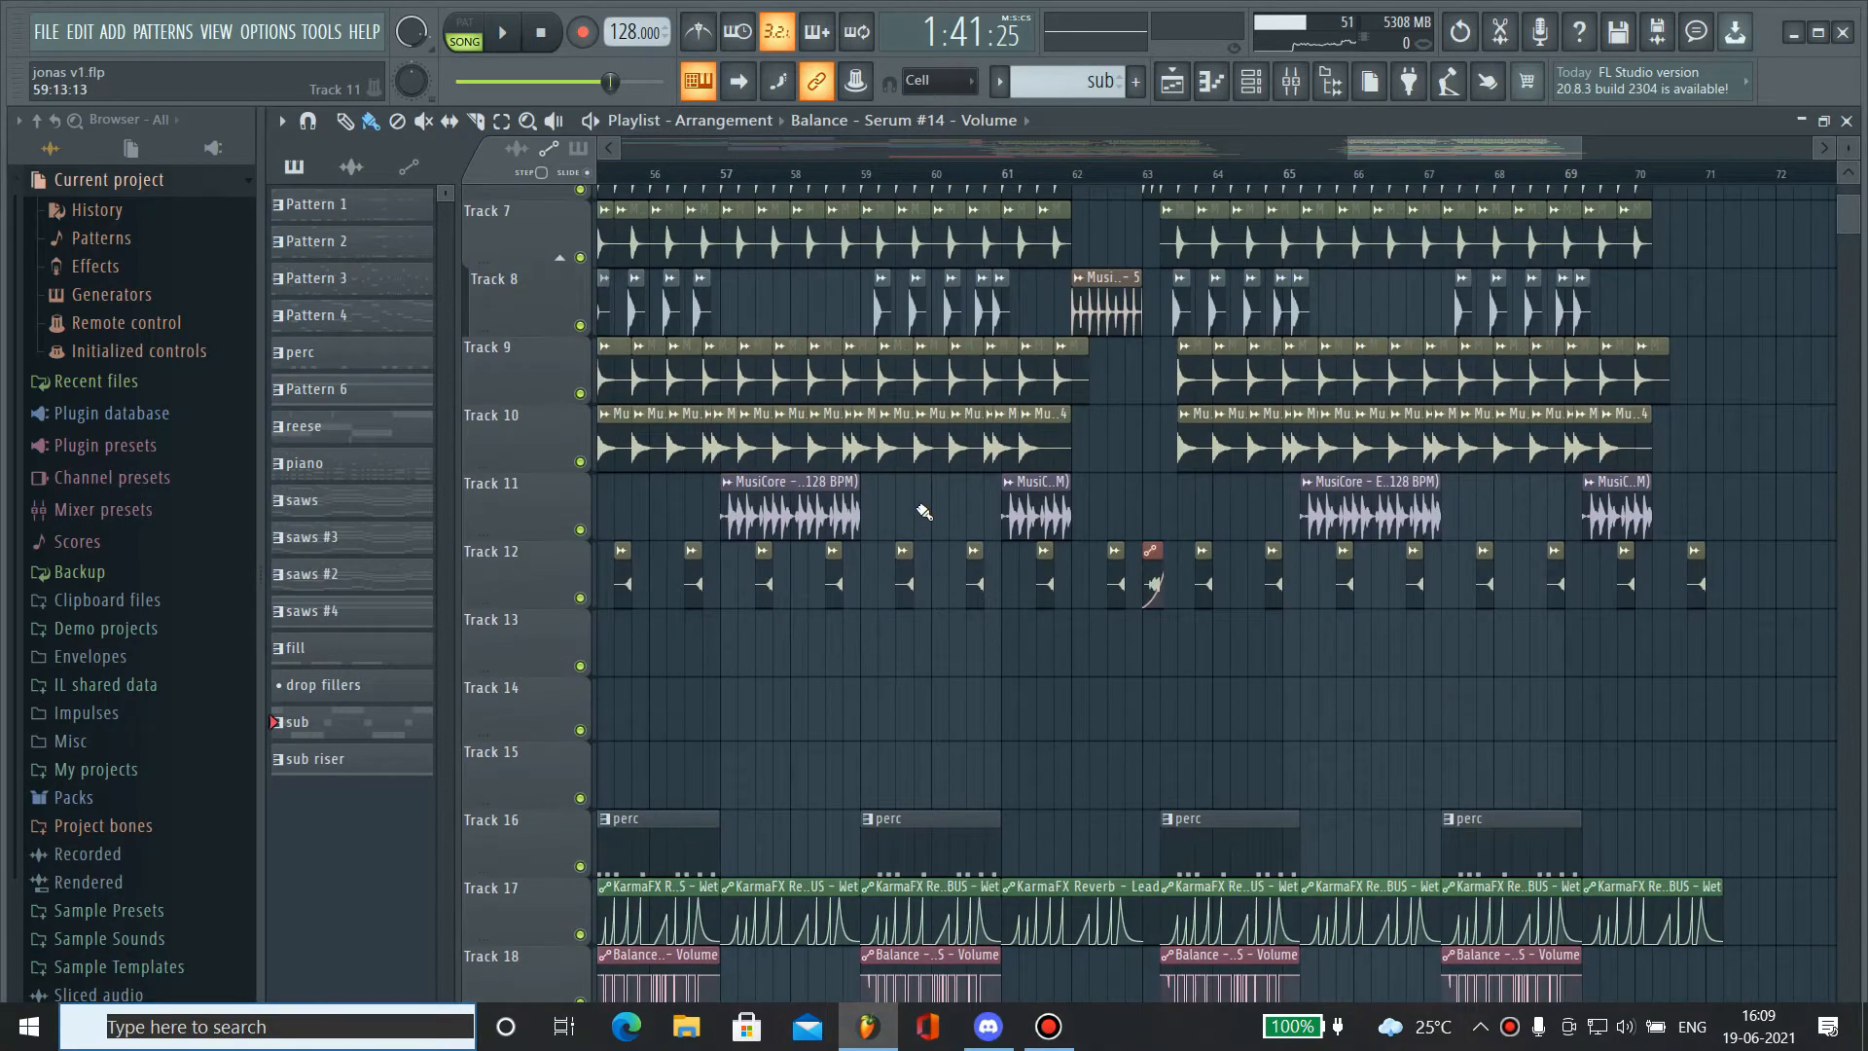
{"action": "scroll", "coordinate": [929, 506], "scroll_direction": "down", "scroll_amount": 2, "text": "ctrl"}
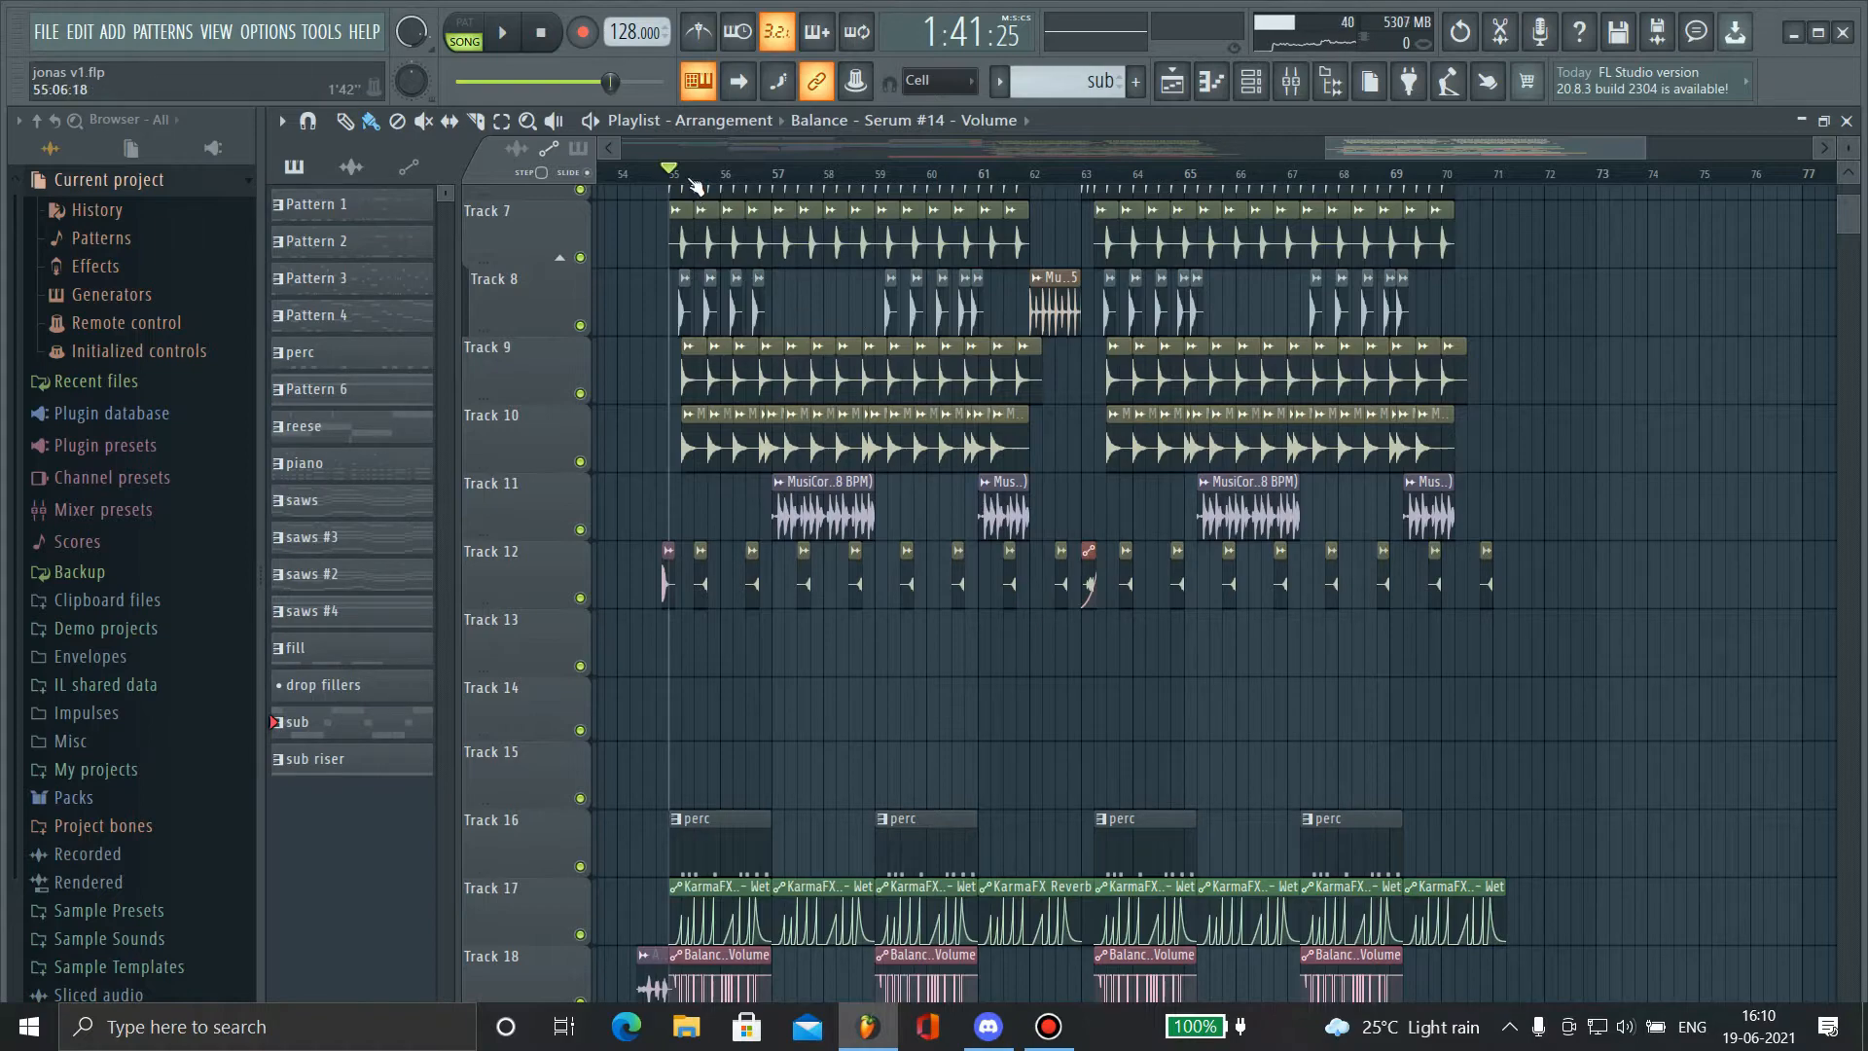
{"action": "scroll", "coordinate": [695, 185], "scroll_direction": "up", "scroll_amount": 5}
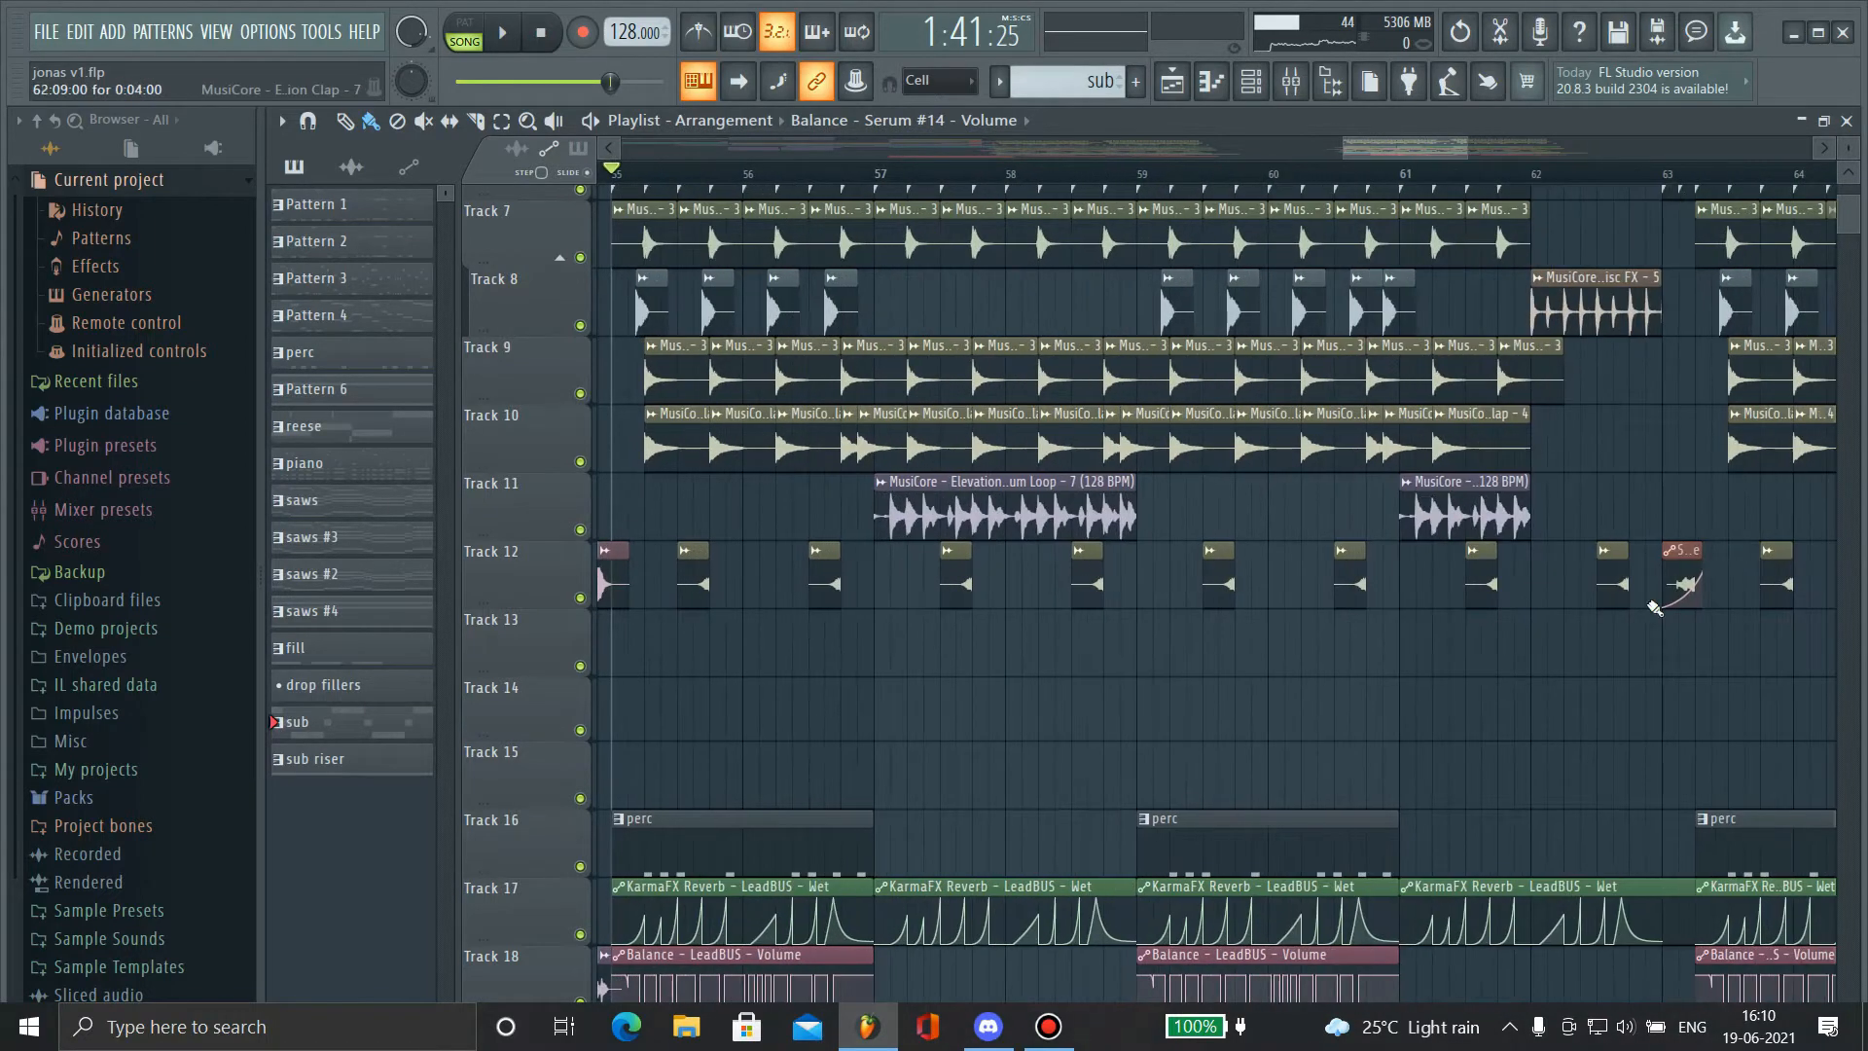
{"action": "left_click_drag", "start_coordinate": [1655, 609], "coordinate": [1209, 571]}
{"action": "scroll", "coordinate": [1209, 571], "scroll_direction": "down", "scroll_amount": 3}
{"action": "left_click_drag", "start_coordinate": [1326, 642], "coordinate": [1052, 634]}
{"action": "scroll", "coordinate": [1053, 634], "scroll_direction": "down", "scroll_amount": 2}
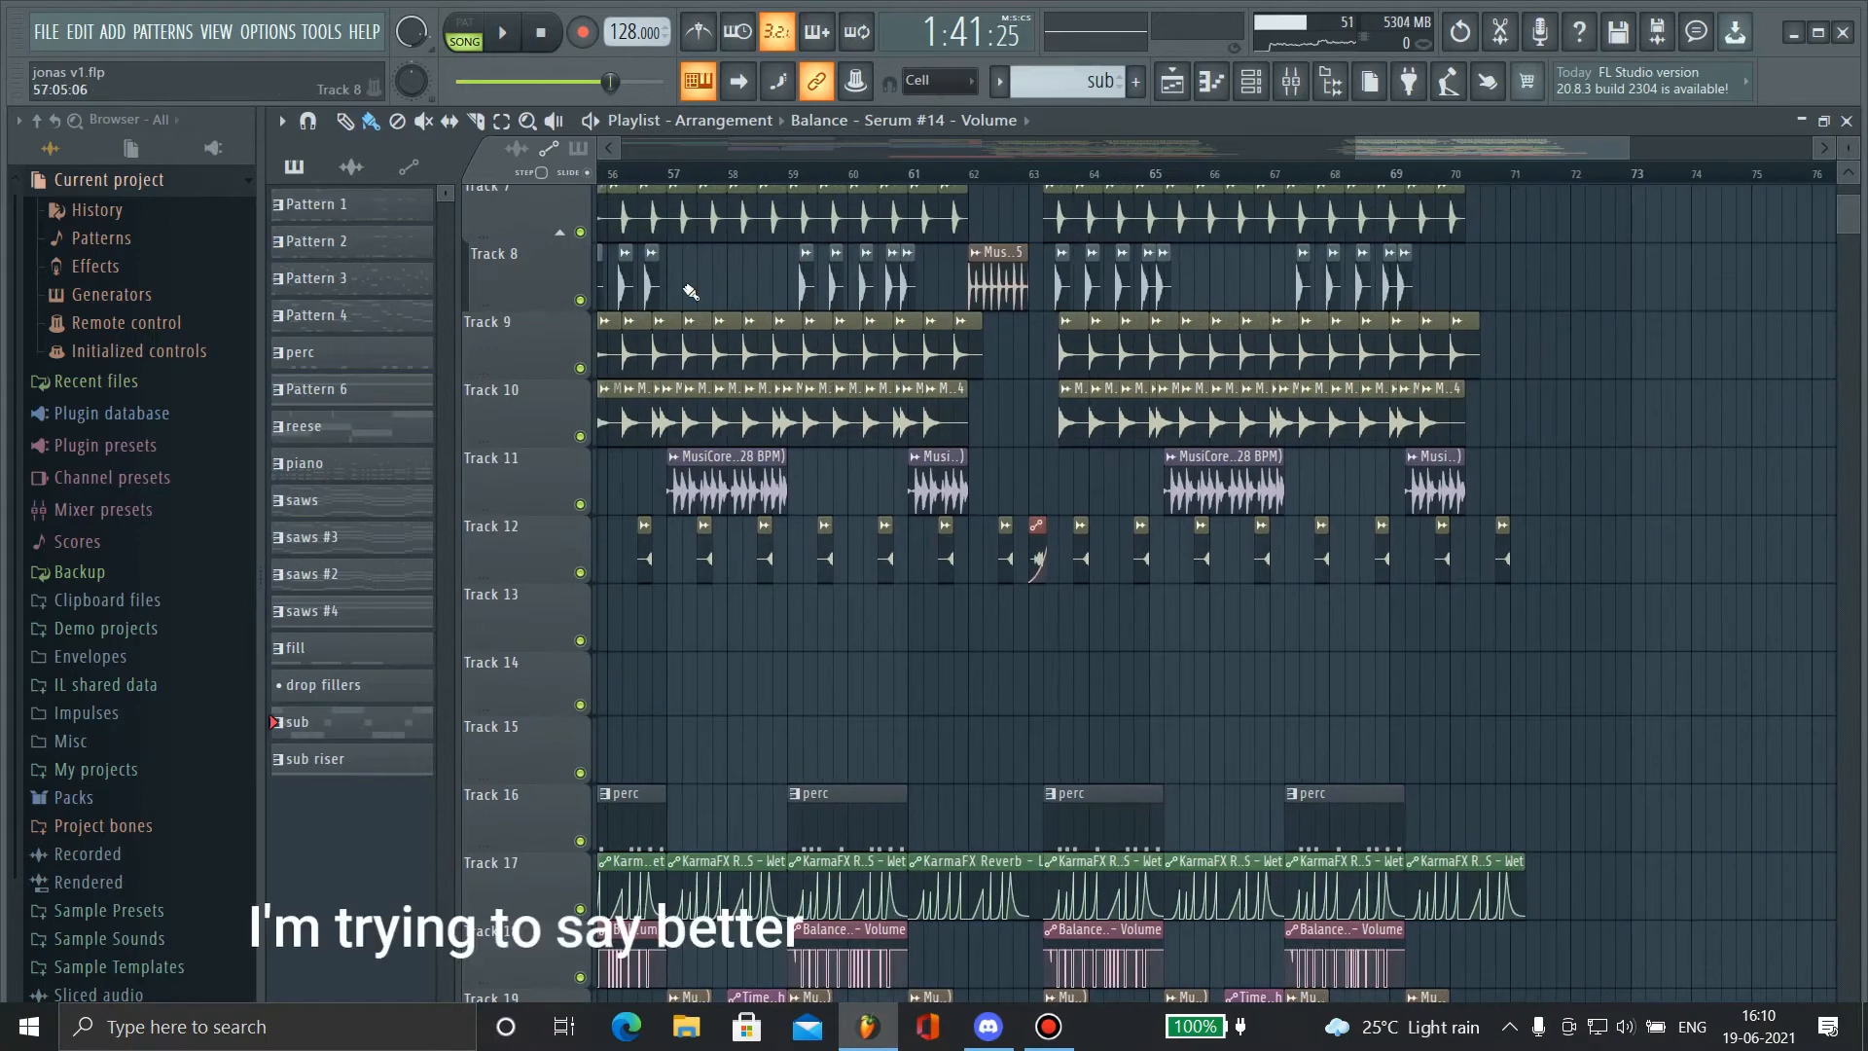
{"action": "left_click_drag", "start_coordinate": [821, 341], "coordinate": [980, 354]}
{"action": "scroll", "coordinate": [899, 518], "scroll_direction": "up", "scroll_amount": 1}
{"action": "scroll", "coordinate": [899, 518], "scroll_direction": "up", "scroll_amount": 5}
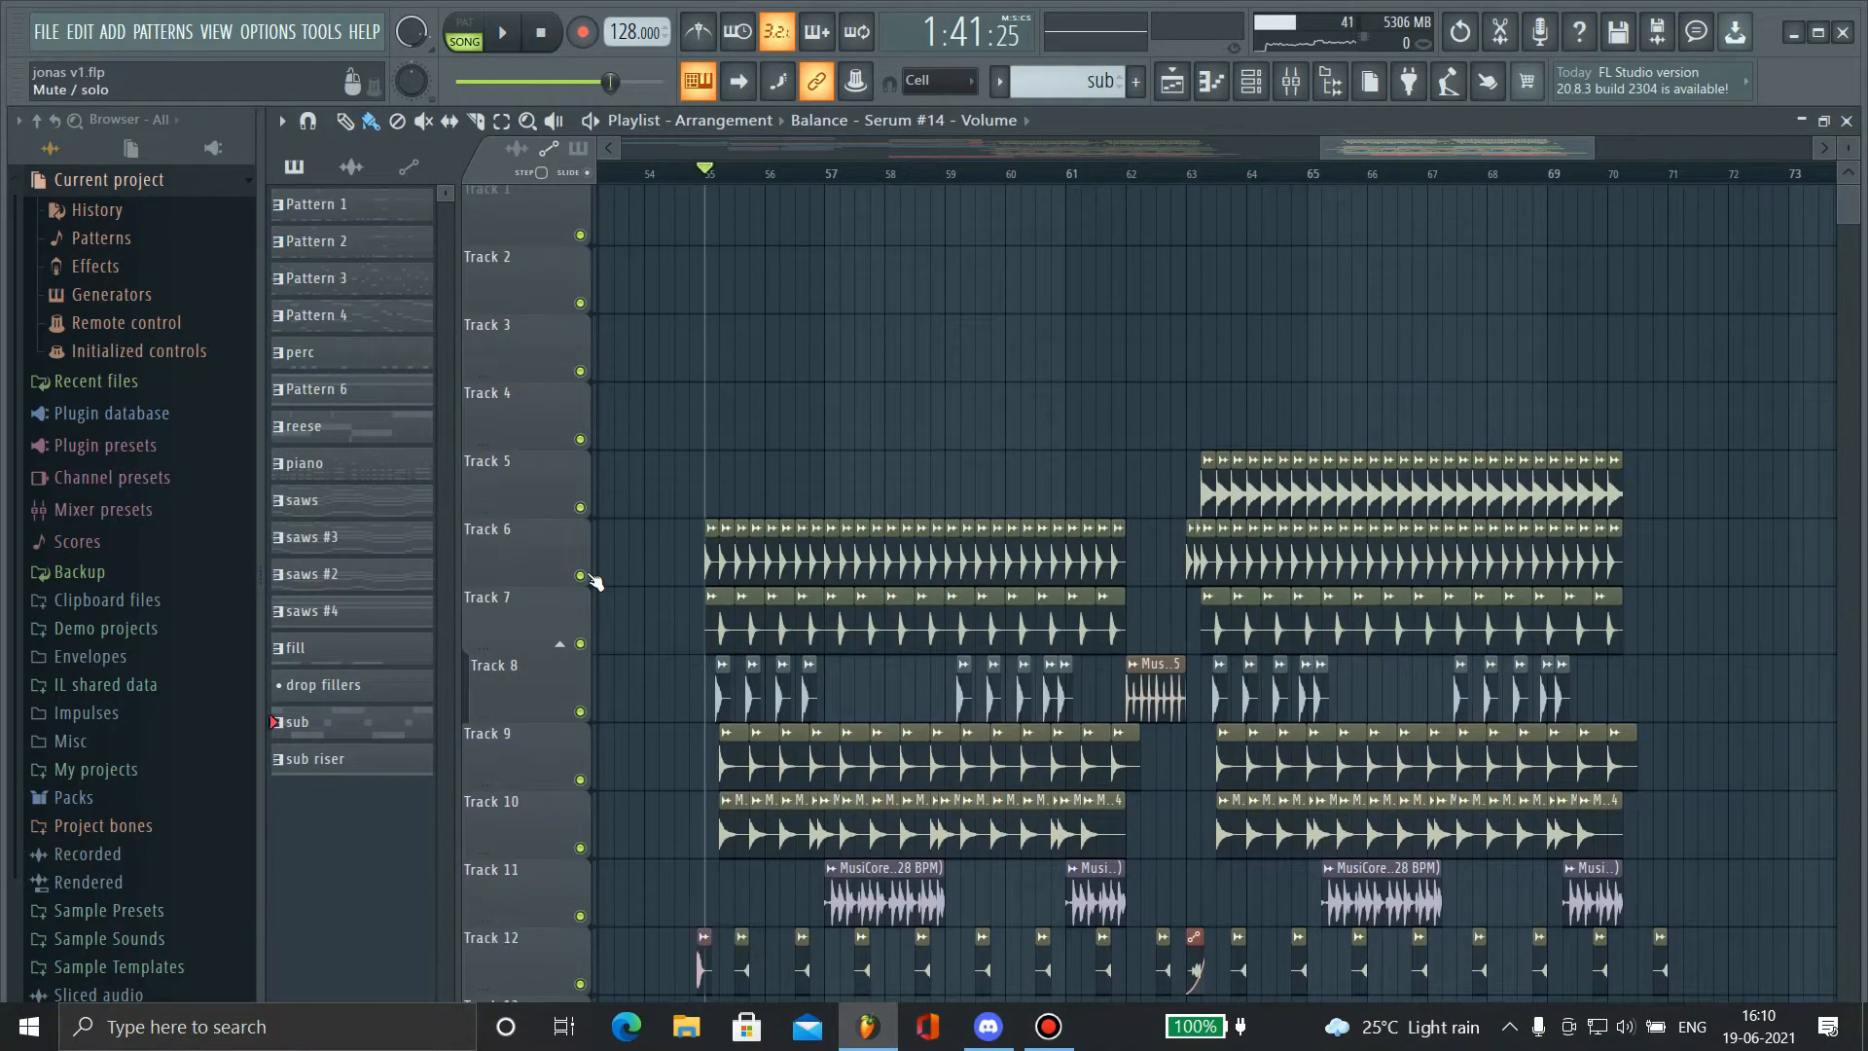
{"action": "scroll", "coordinate": [639, 564], "scroll_direction": "down", "scroll_amount": 12}
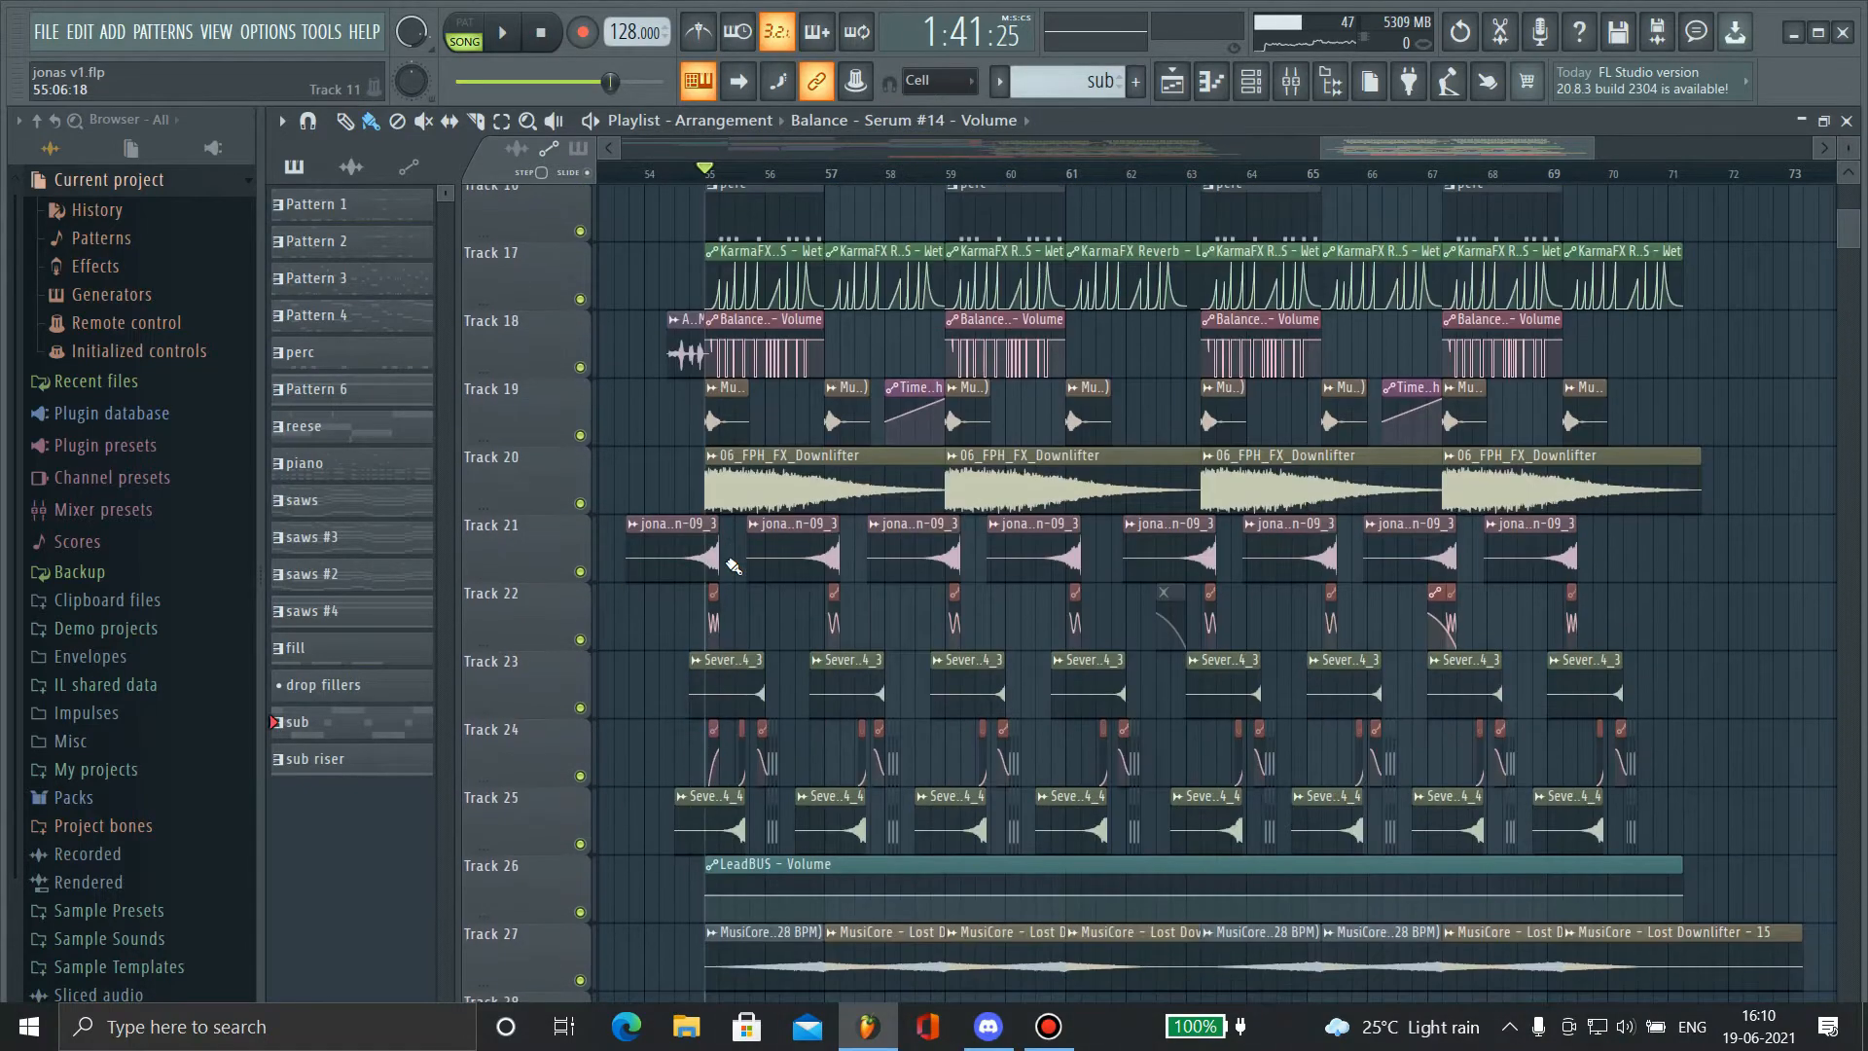
{"action": "scroll", "coordinate": [734, 565], "scroll_direction": "up", "scroll_amount": 10}
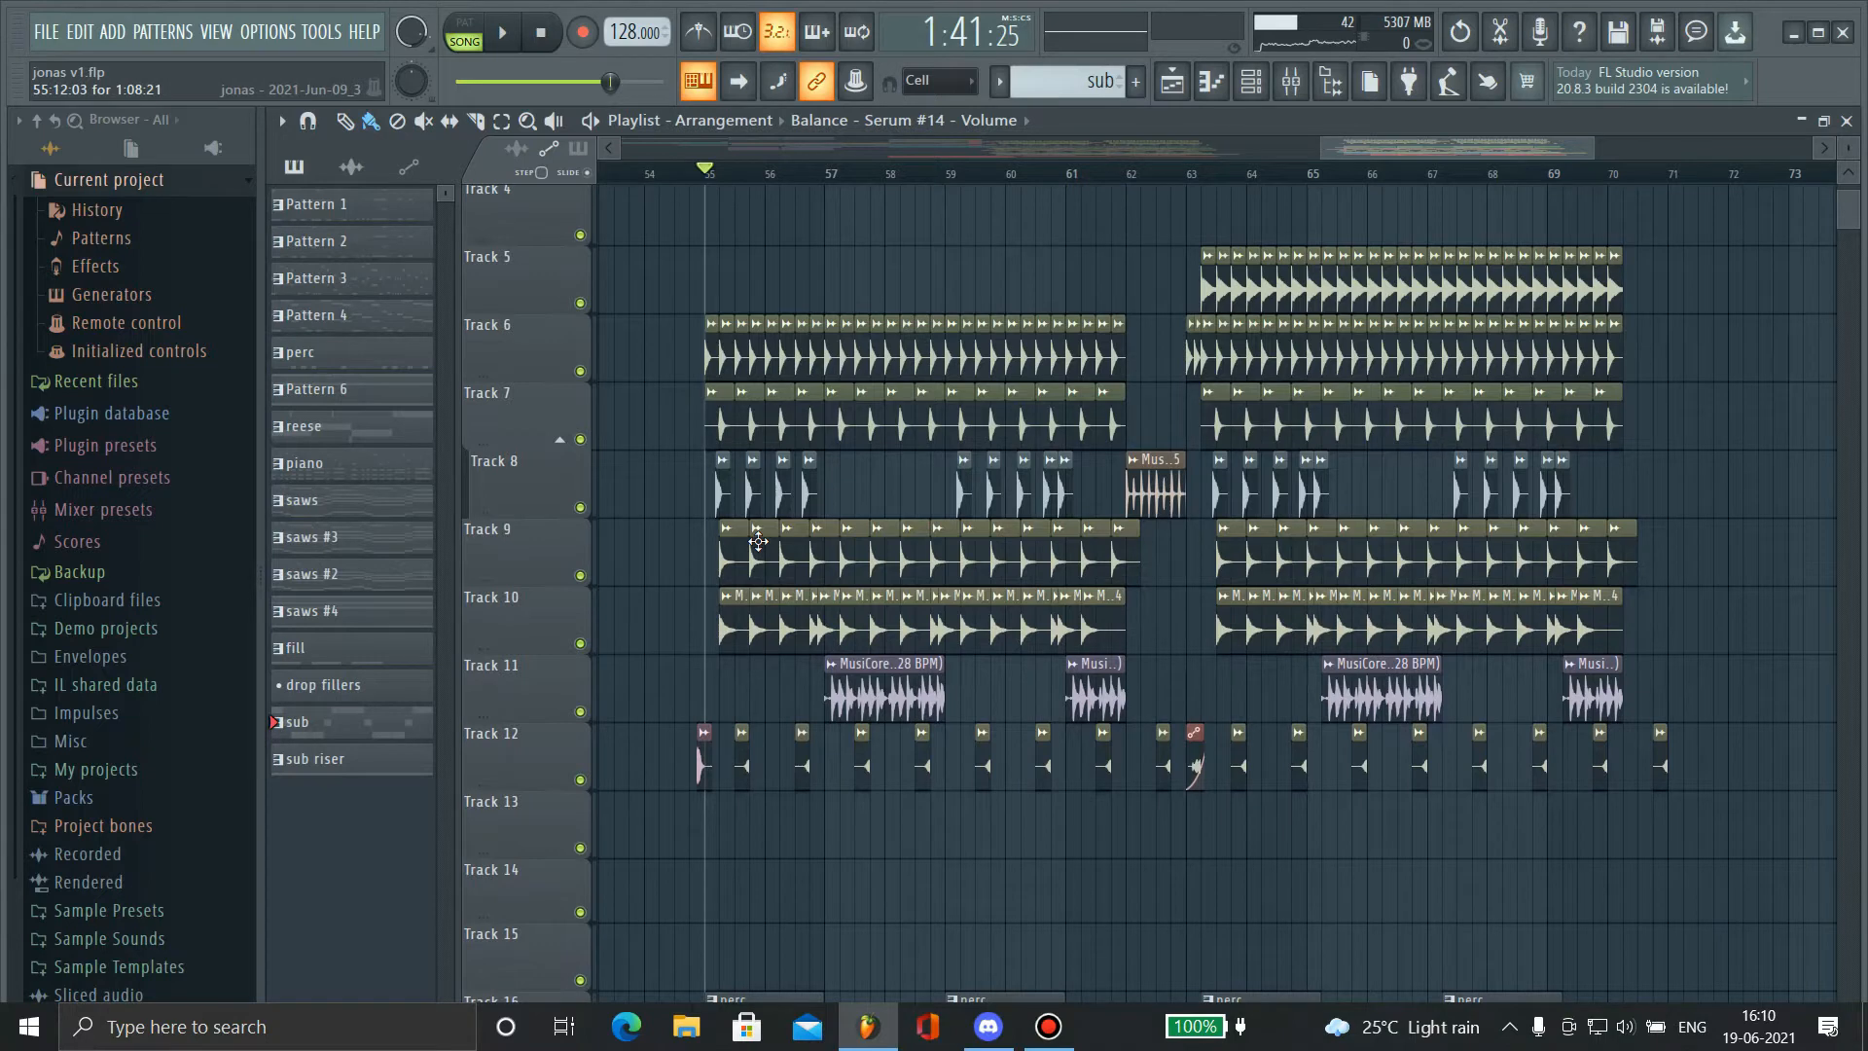
- Play the drop from bar 55, skip ahead to about bar 58, and stop playback
{"action": "key", "text": "space"}
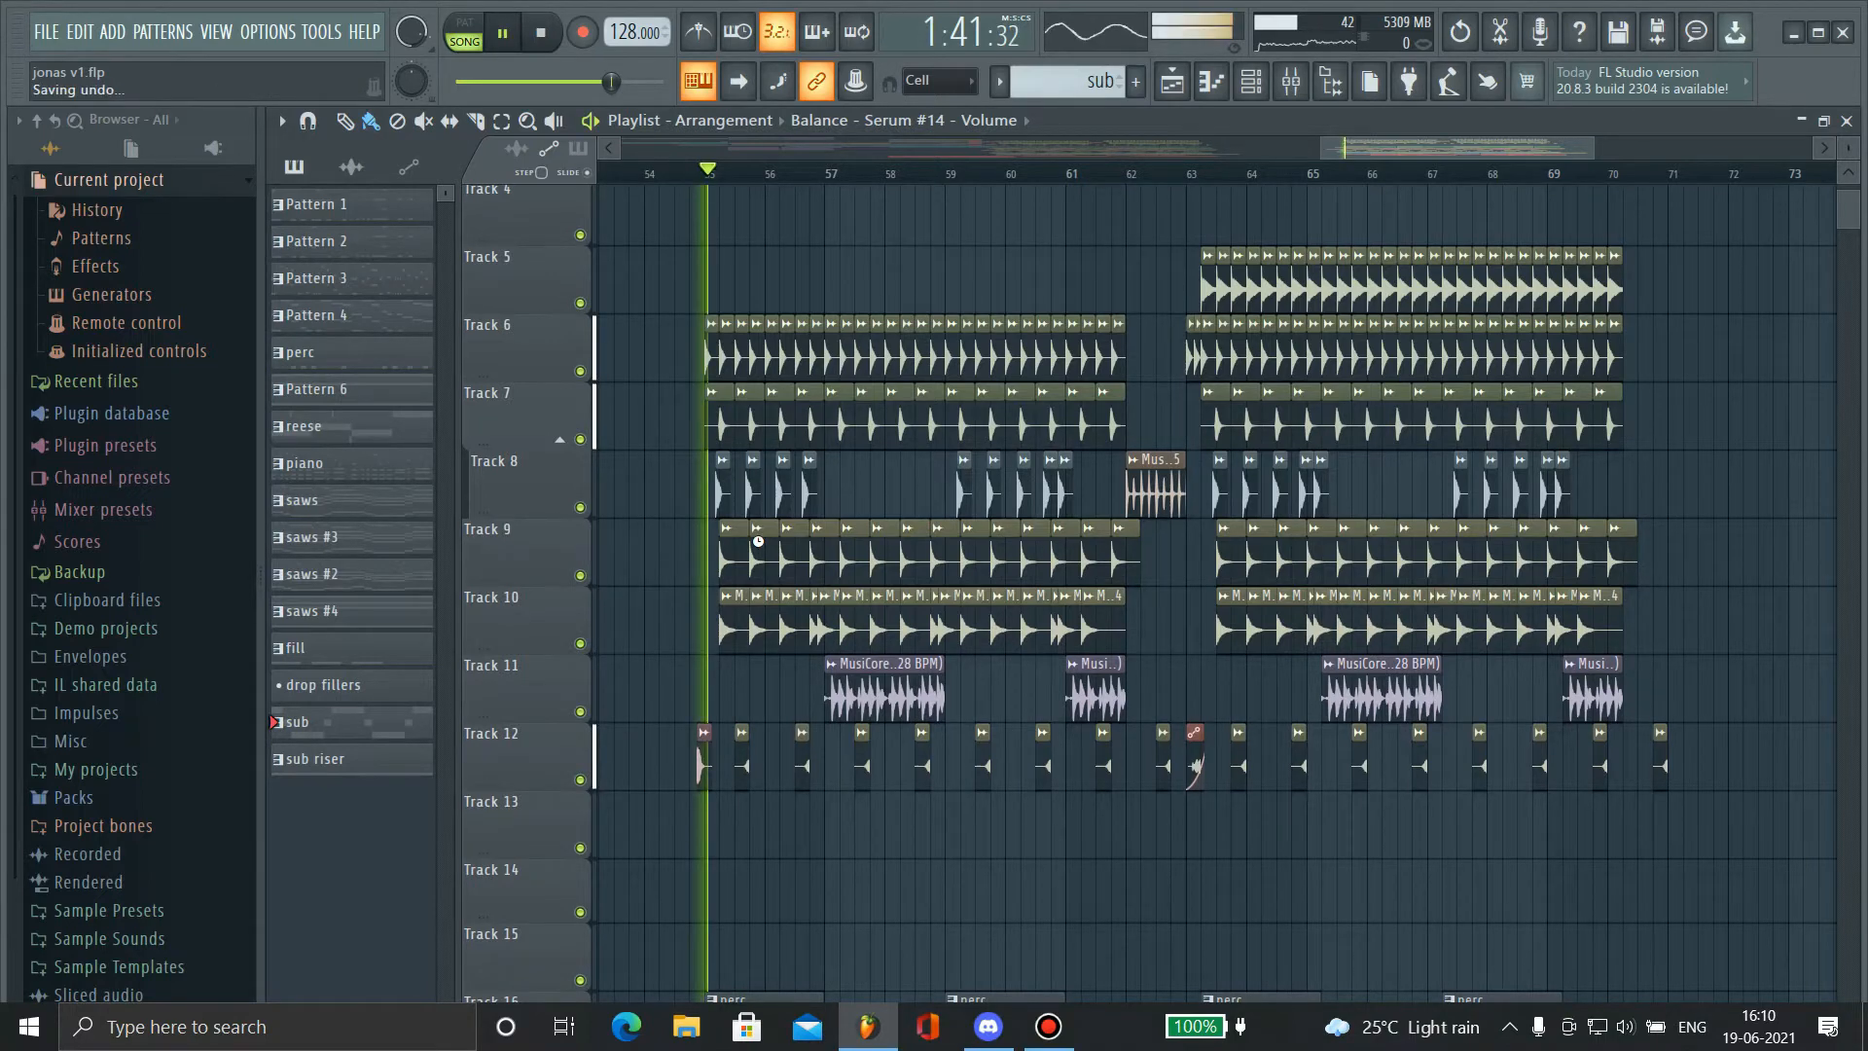
{"action": "left_click", "coordinate": [881, 174]}
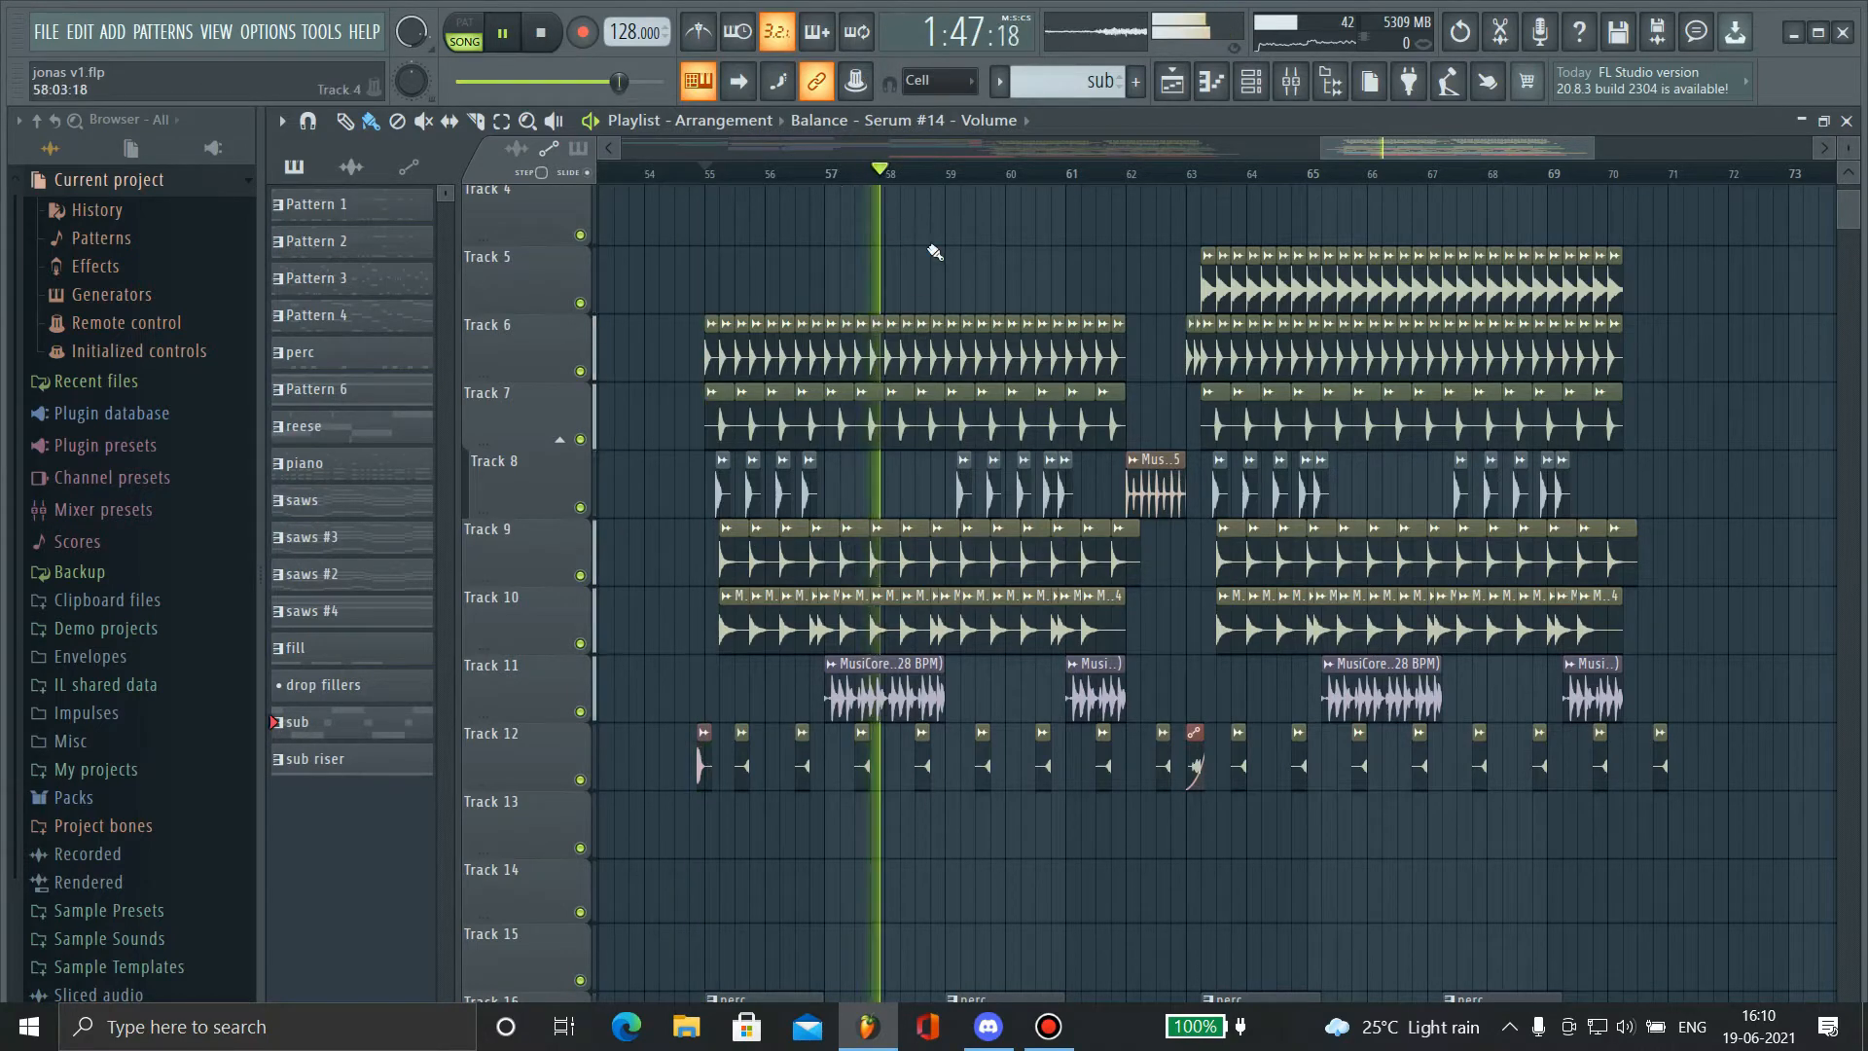
{"action": "key", "text": "space"}
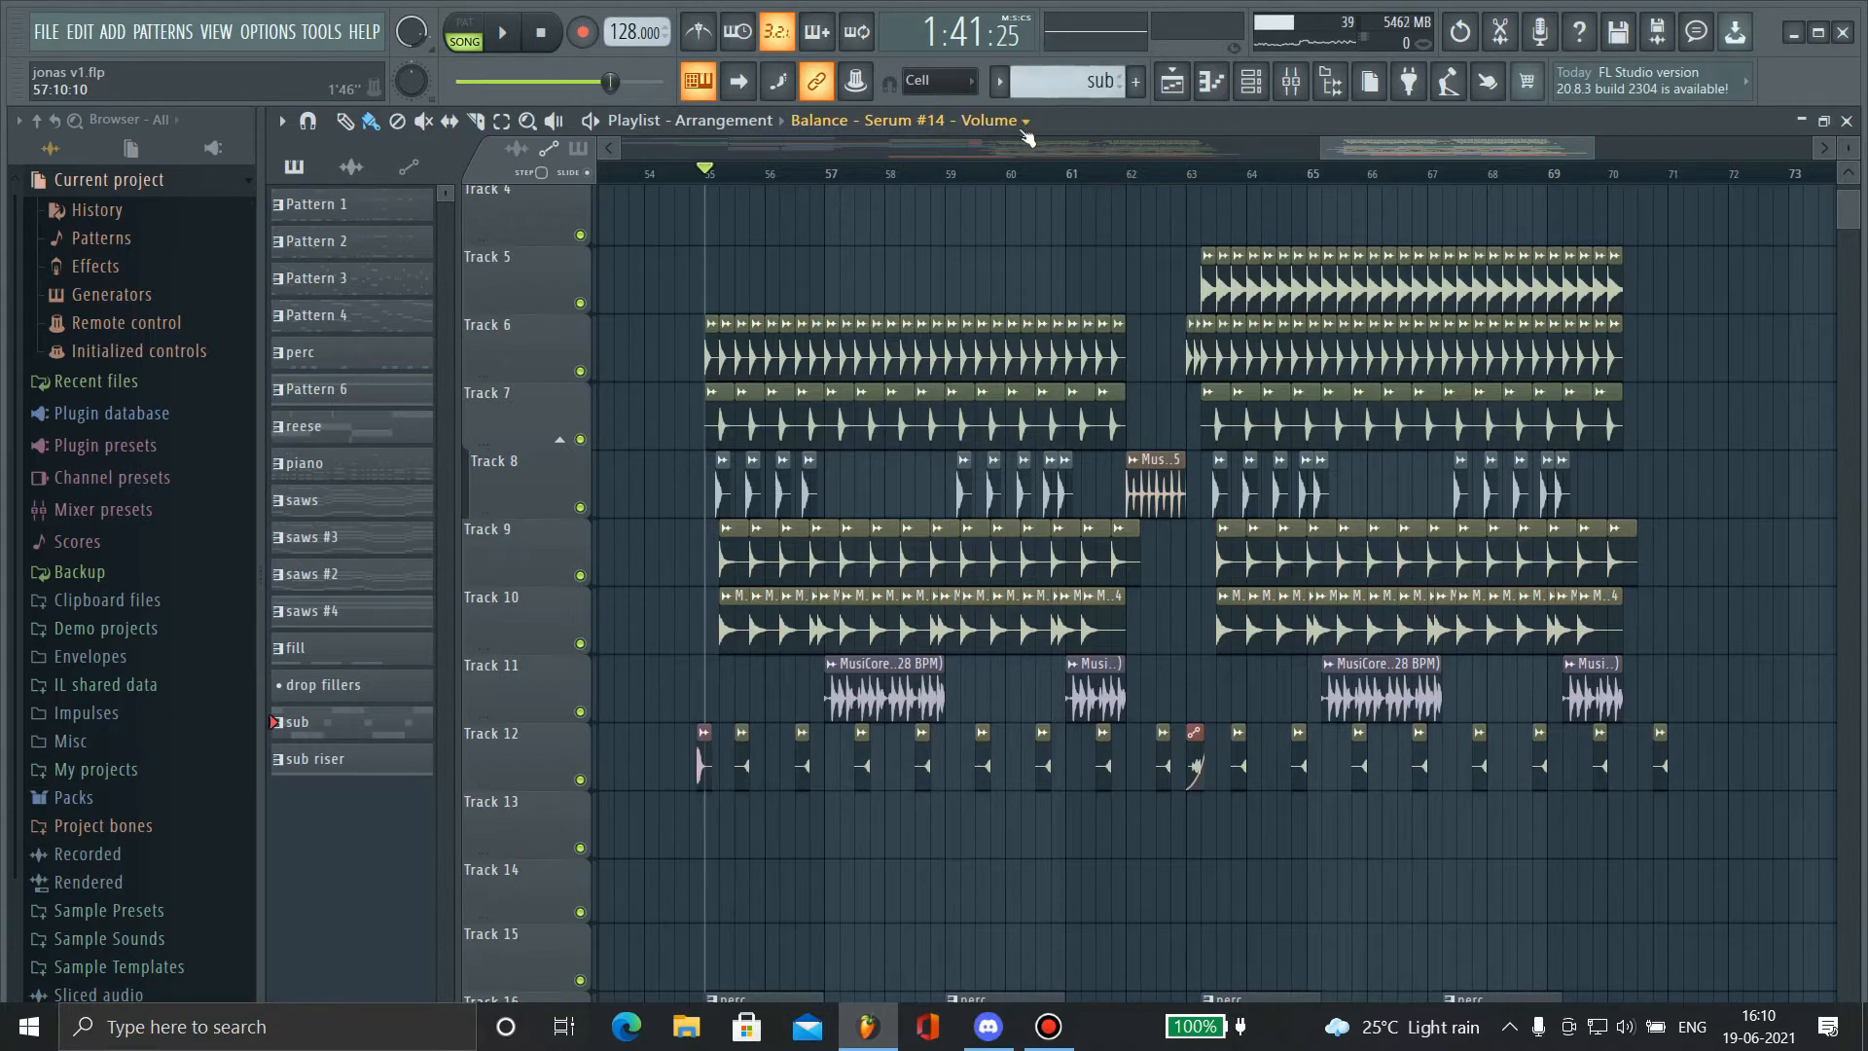
- Play the drop from bar 55 to about bar 63 while looking through its tracks, and stop playback
{"action": "mouse_move", "coordinate": [718, 186]}
{"action": "left_mouse_down"}
{"action": "mouse_move", "coordinate": [746, 187]}
{"action": "mouse_move", "coordinate": [715, 178]}
{"action": "left_mouse_up"}
{"action": "scroll", "coordinate": [1450, 590], "scroll_direction": "down", "scroll_amount": 3}
{"action": "scroll", "coordinate": [1360, 517], "scroll_direction": "right", "scroll_amount": 5}
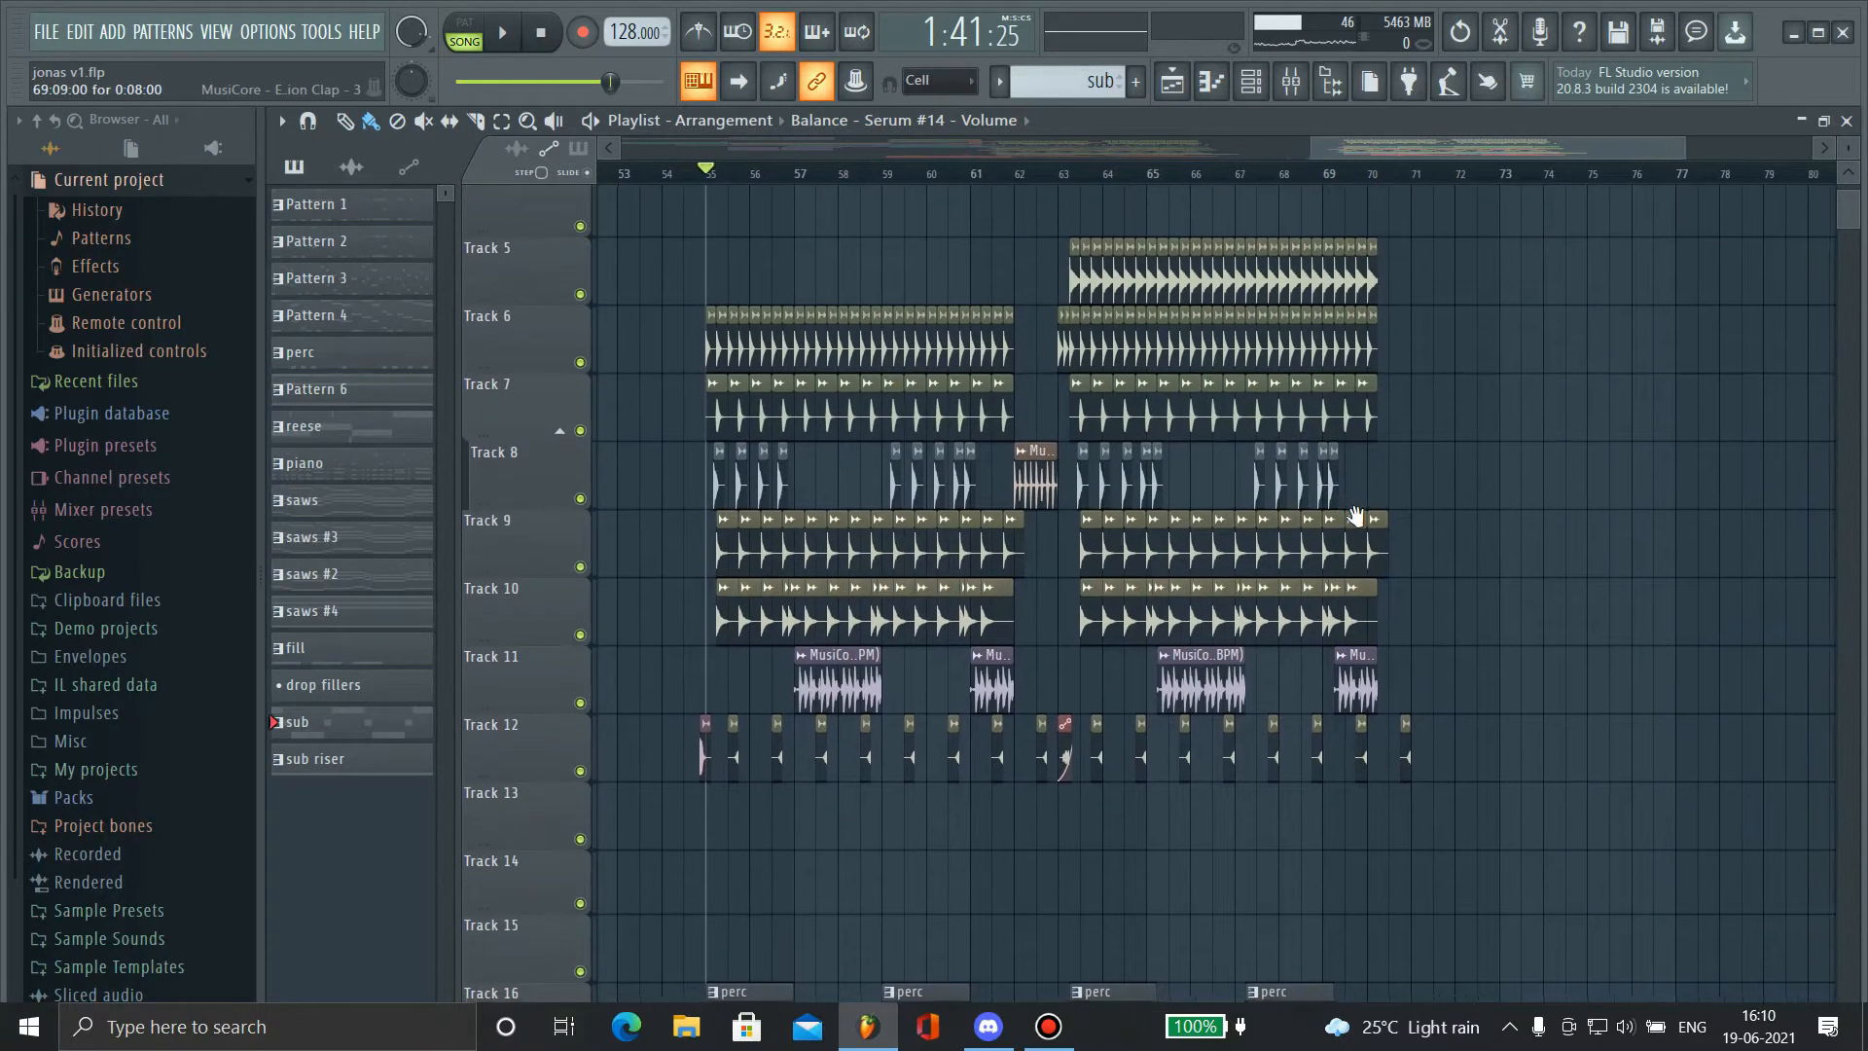
{"action": "scroll", "coordinate": [855, 277], "scroll_direction": "down", "scroll_amount": 1}
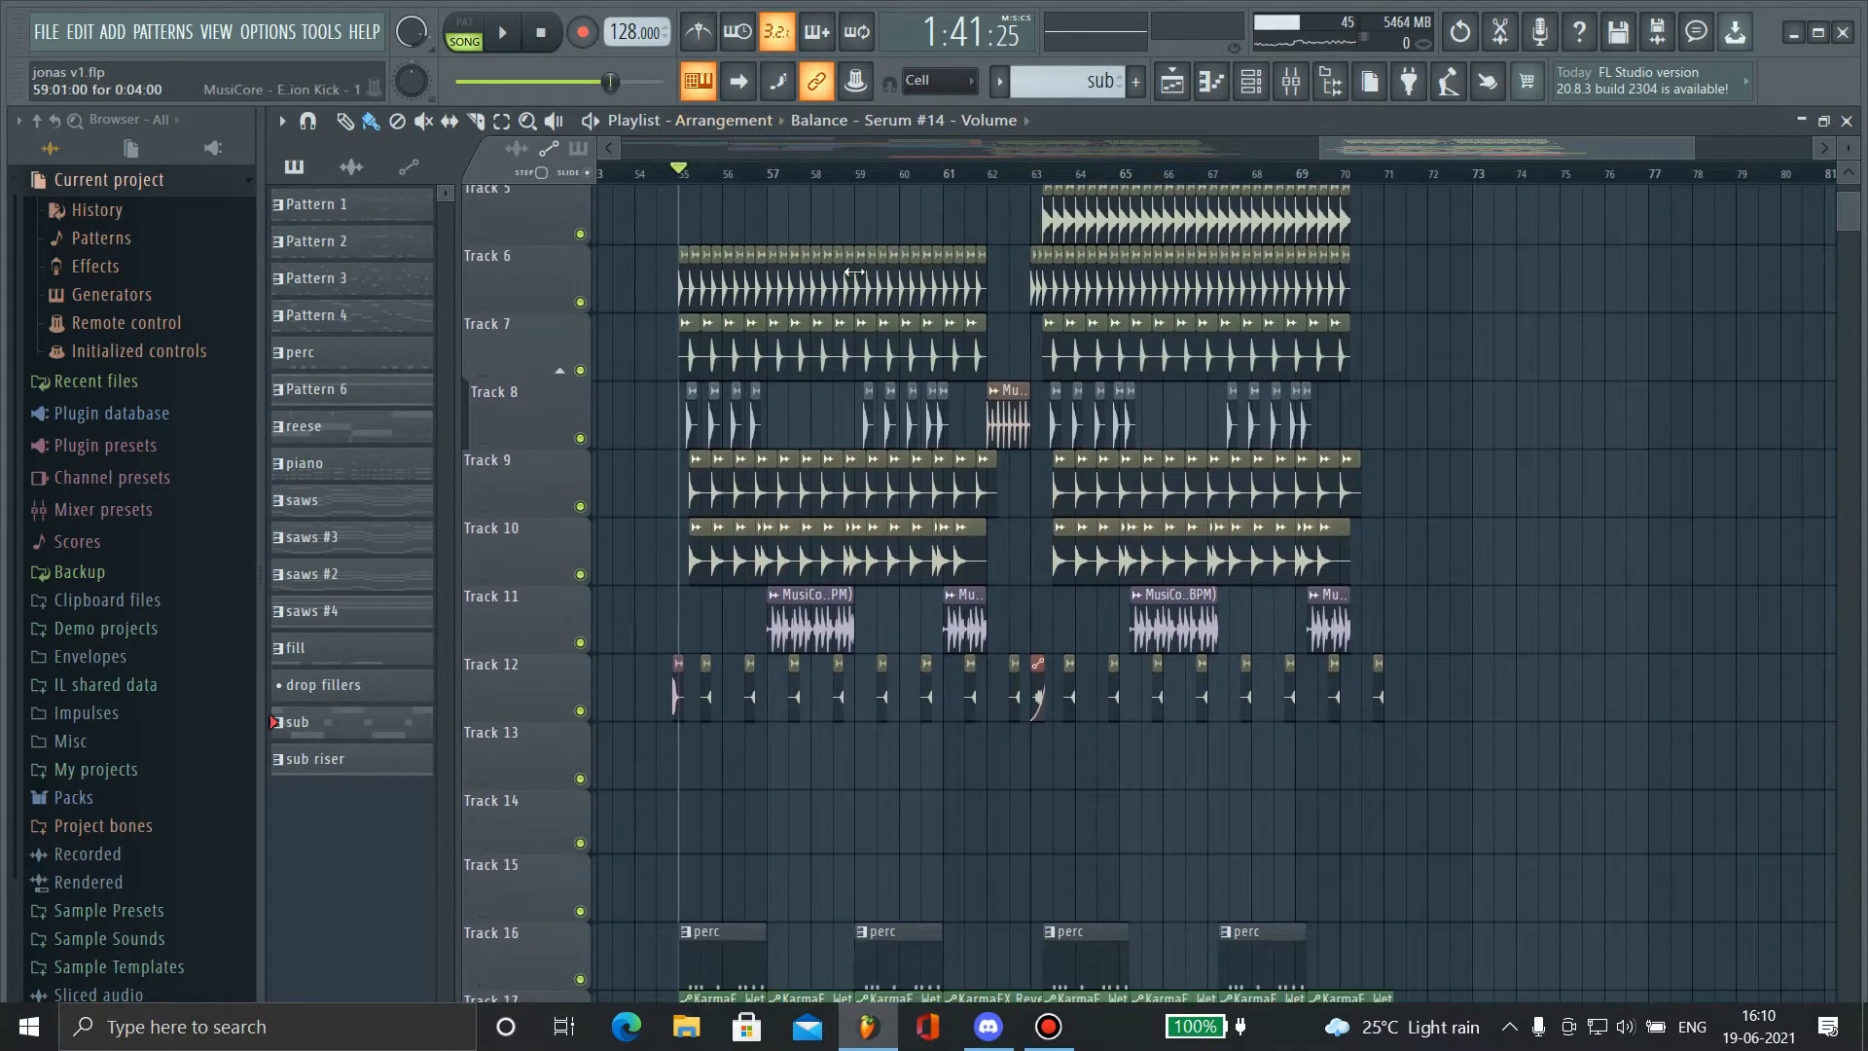
{"action": "key", "text": "space"}
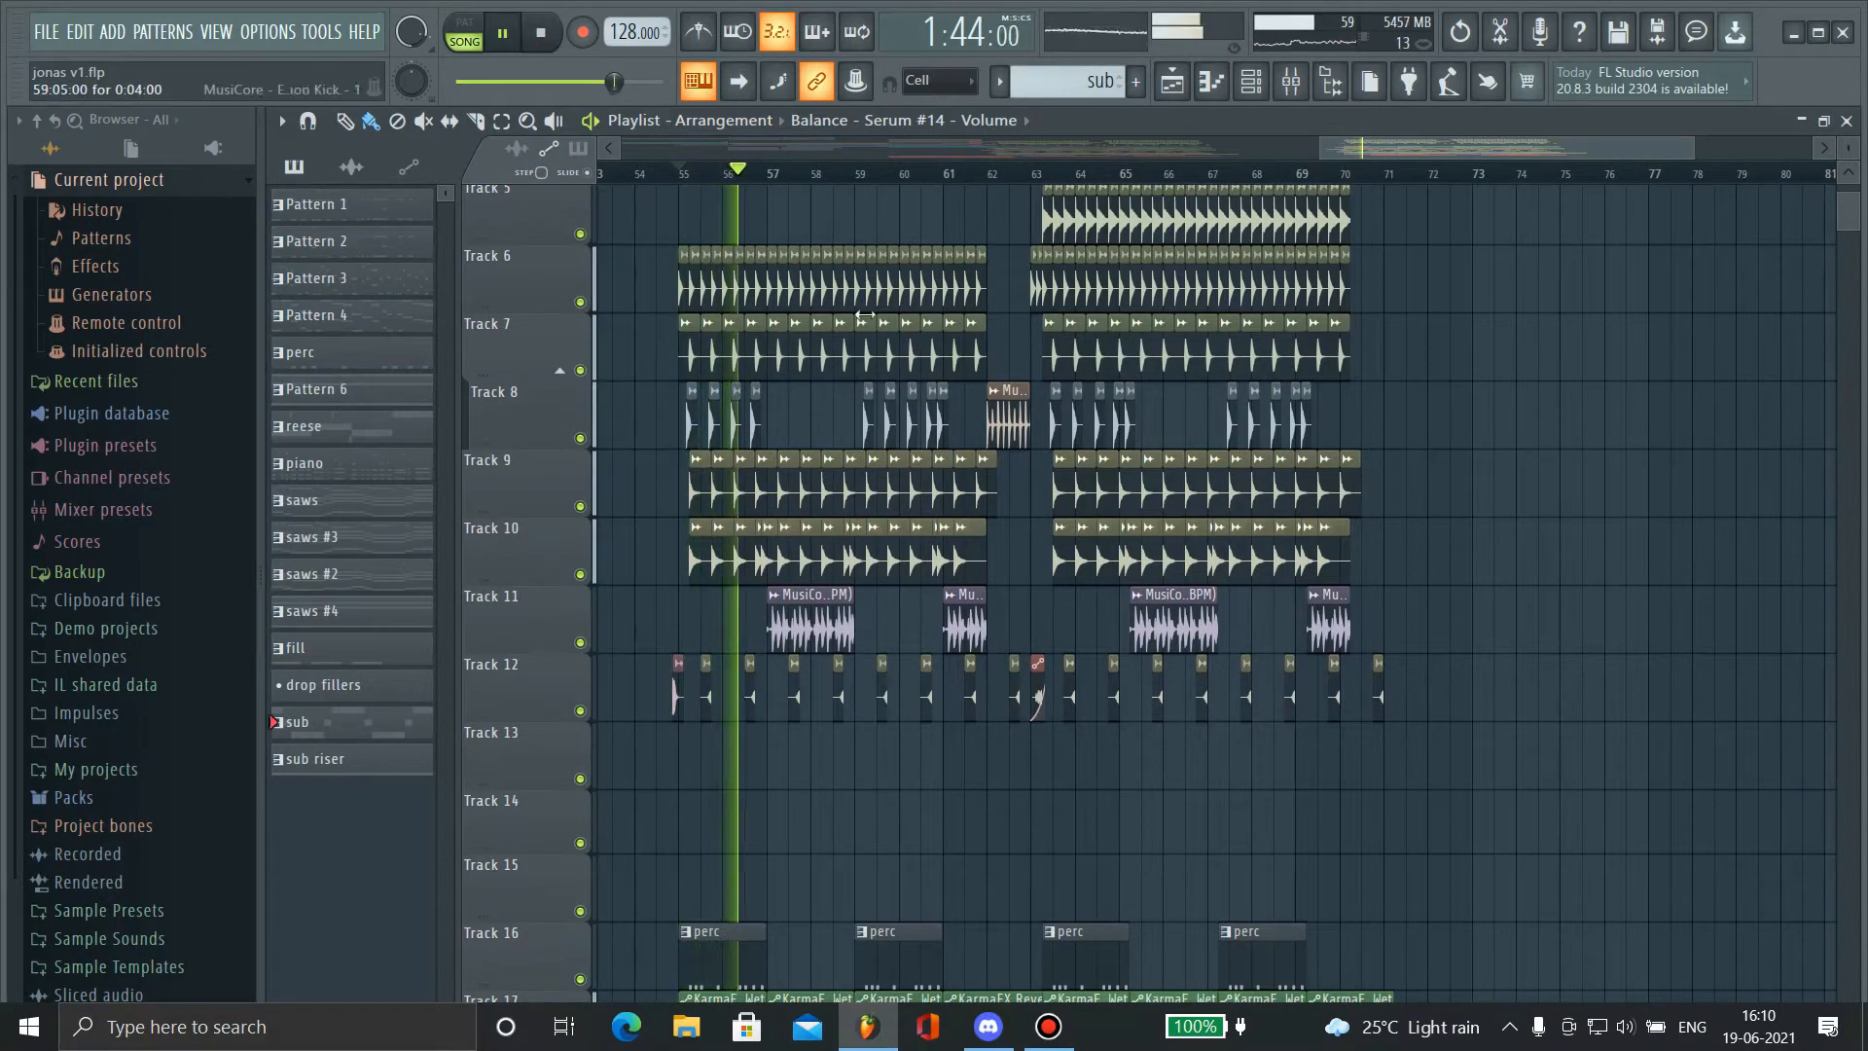
{"action": "scroll", "coordinate": [869, 326], "scroll_direction": "down", "scroll_amount": 5}
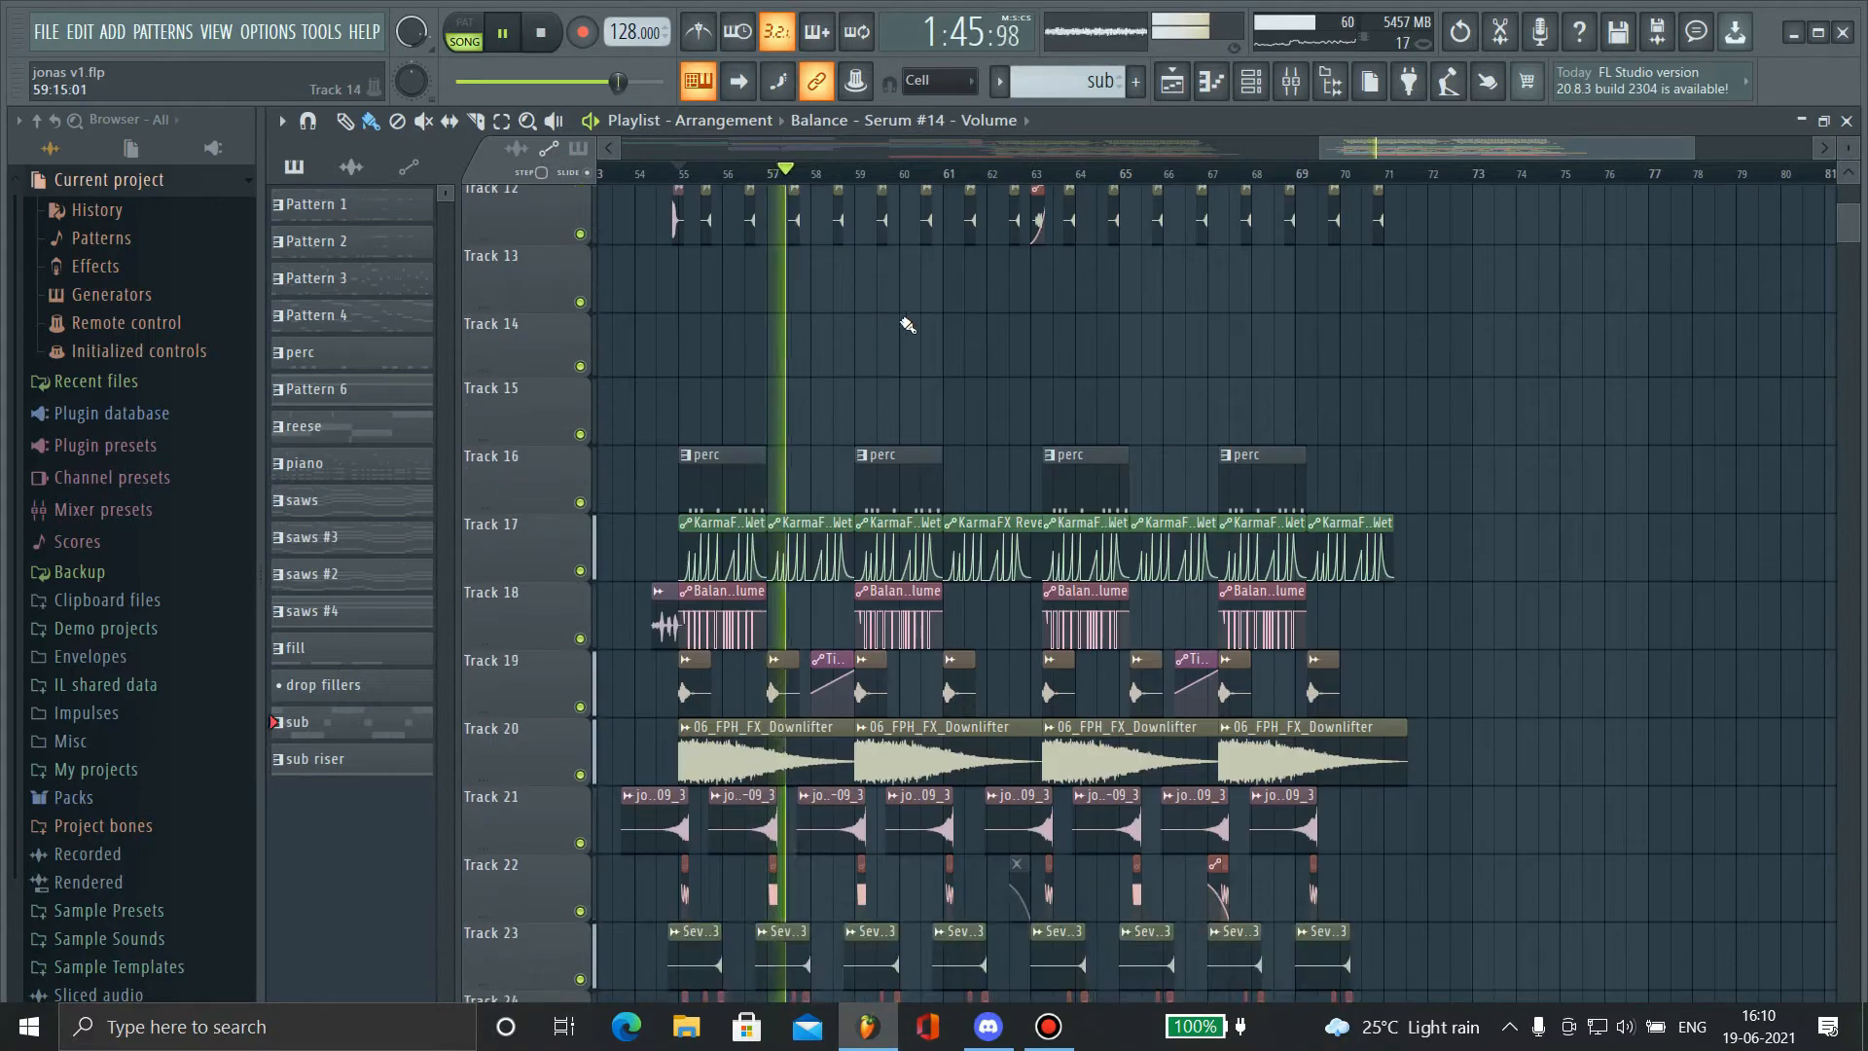
{"action": "scroll", "coordinate": [922, 317], "scroll_direction": "down", "scroll_amount": 1}
{"action": "scroll", "coordinate": [1085, 363], "scroll_direction": "up", "scroll_amount": 3}
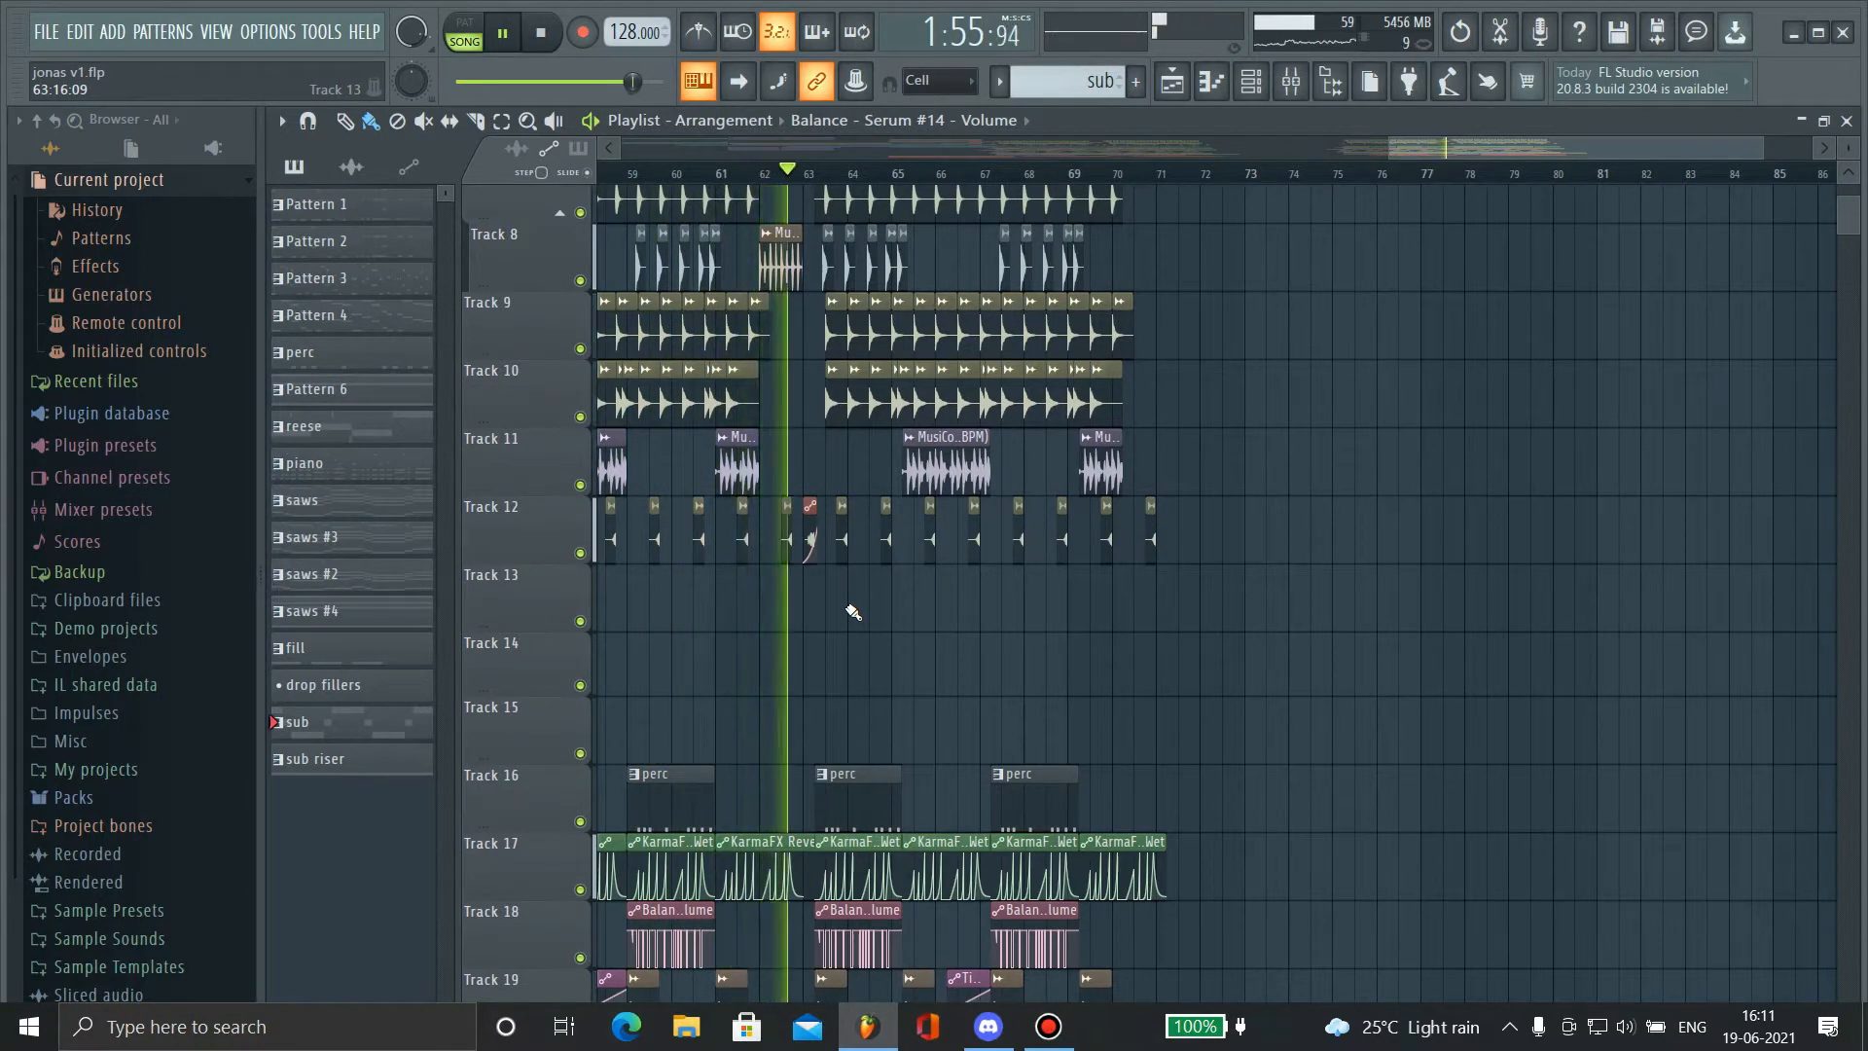
{"action": "key", "text": "space"}
- Solo the kick on Track 6 and set the playback position to bar 55
{"action": "scroll", "coordinate": [983, 615], "scroll_direction": "down", "scroll_amount": 4}
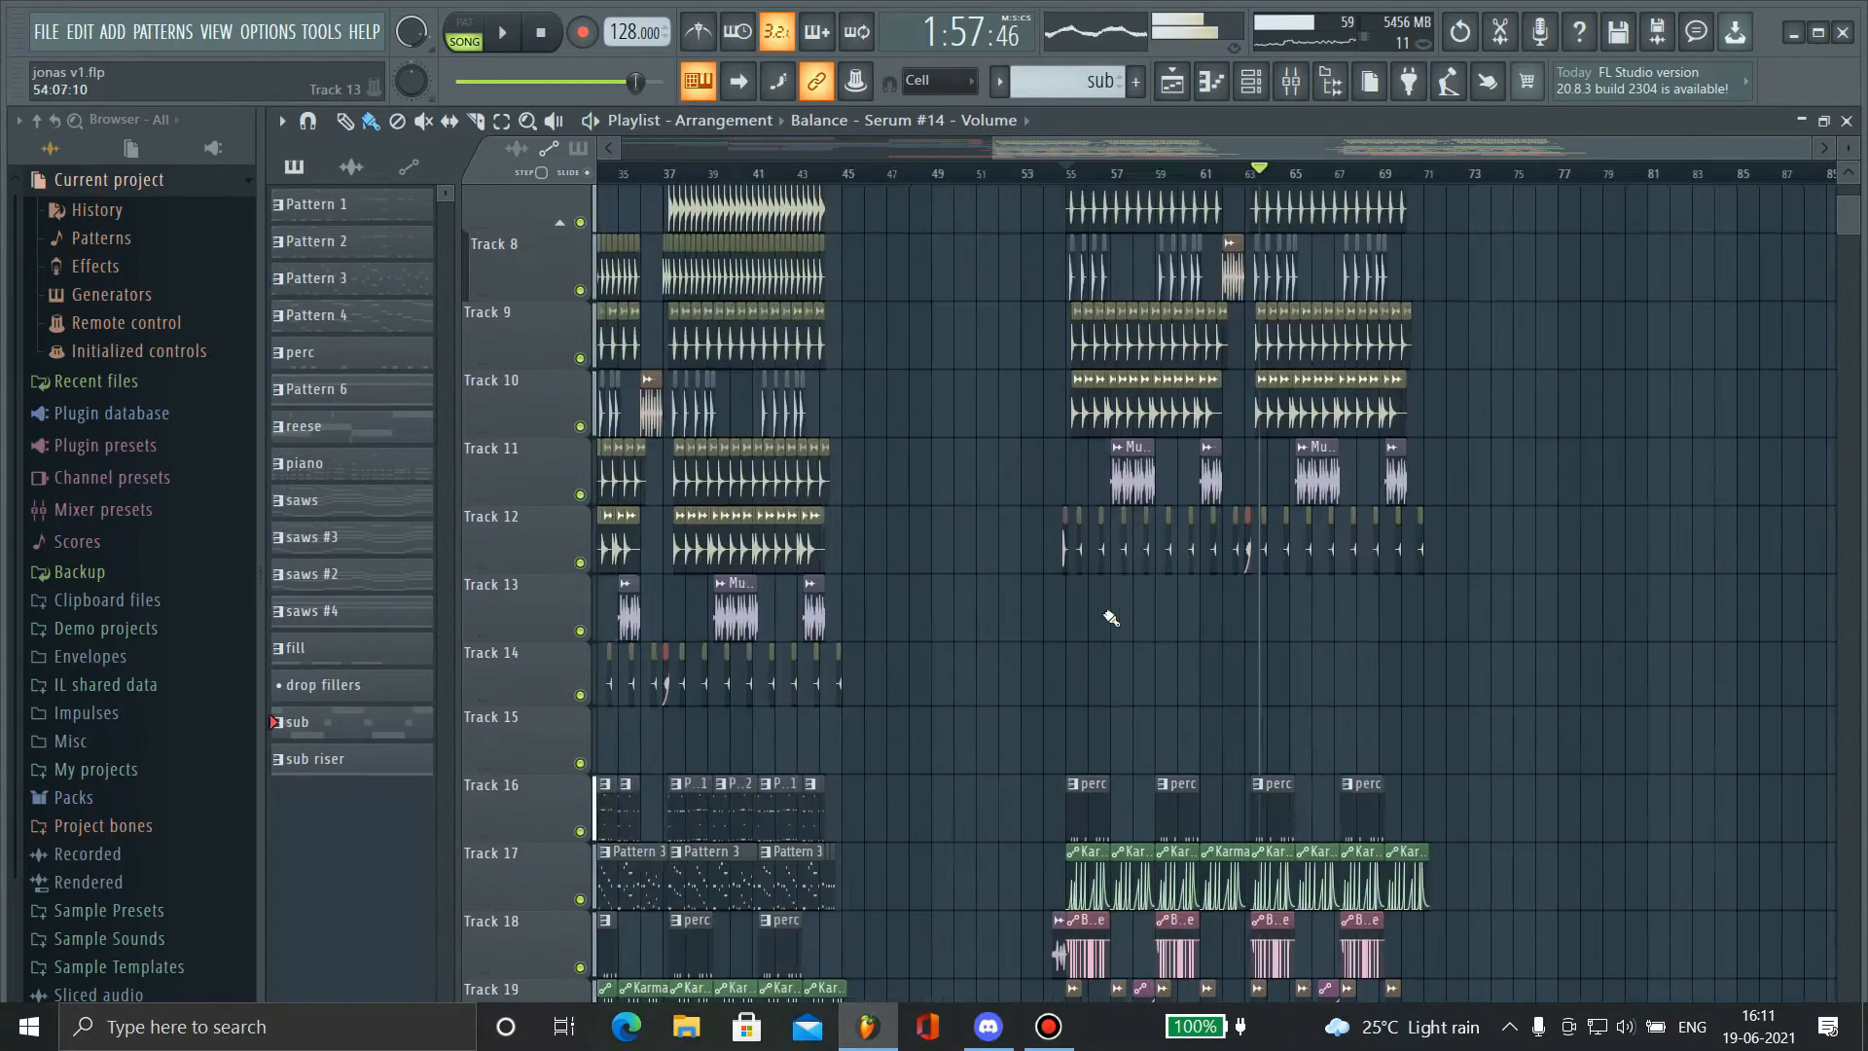
{"action": "scroll", "coordinate": [1265, 572], "scroll_direction": "up", "scroll_amount": 3}
{"action": "mouse_move", "coordinate": [1614, 596]}
{"action": "left_mouse_down"}
{"action": "mouse_move", "coordinate": [1389, 609]}
{"action": "mouse_move", "coordinate": [1564, 575]}
{"action": "mouse_move", "coordinate": [1540, 640]}
{"action": "left_mouse_up"}
{"action": "scroll", "coordinate": [1540, 640], "scroll_direction": "up", "scroll_amount": 5}
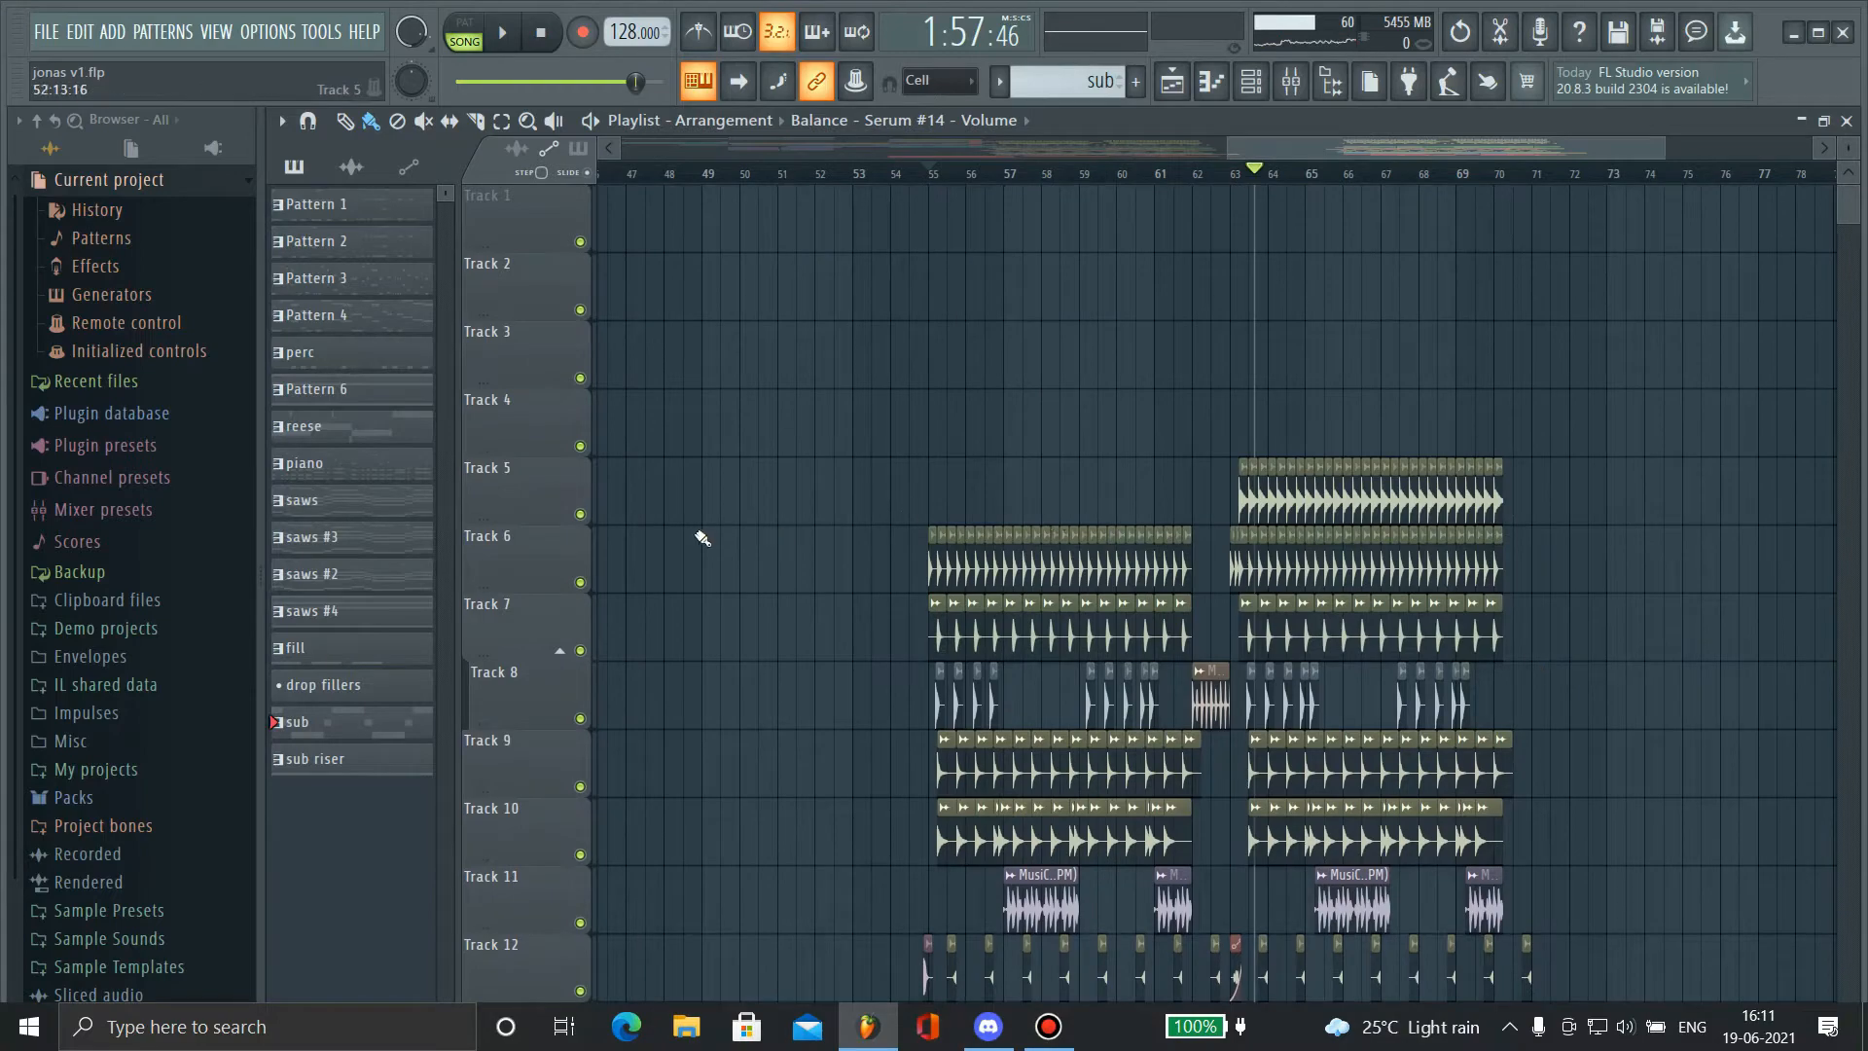
{"action": "right_click", "coordinate": [585, 584]}
{"action": "left_click_drag", "start_coordinate": [1140, 385], "coordinate": [915, 370]}
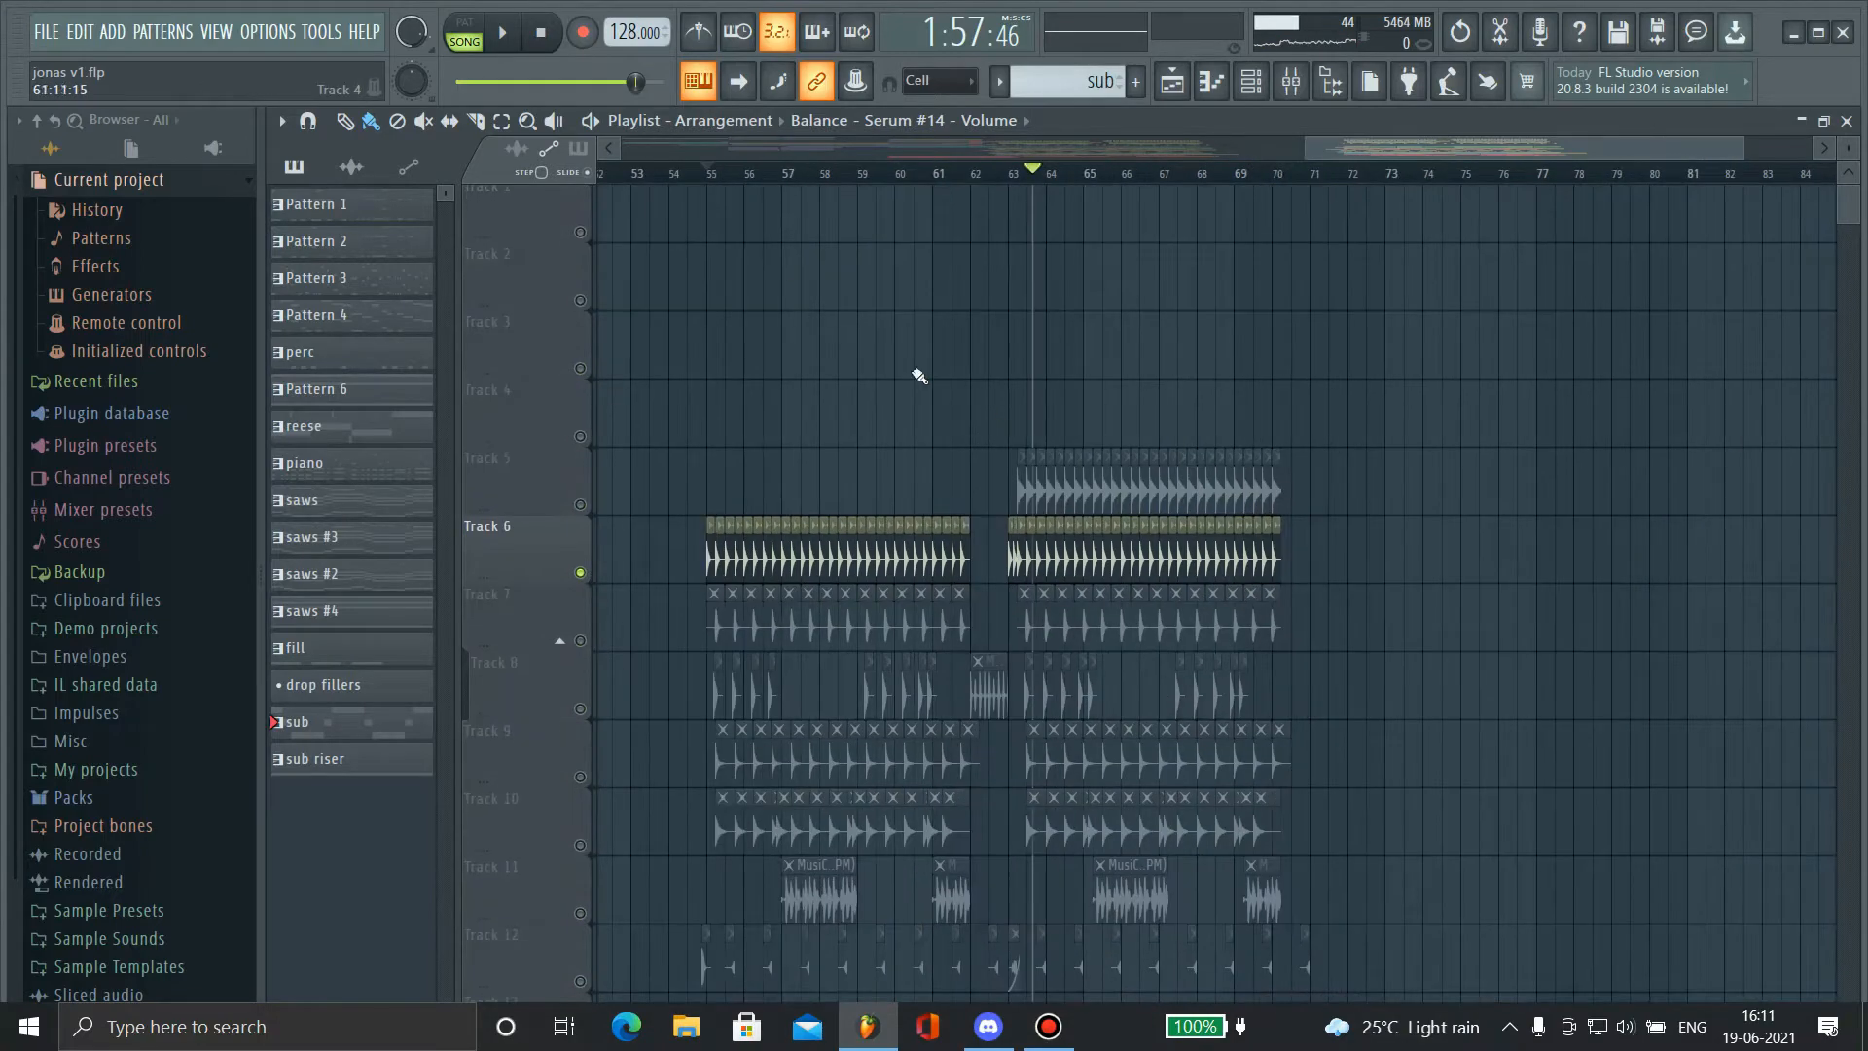
{"action": "left_click", "coordinate": [711, 173]}
- Inspect the Elevation Kick - 1 clips on Track 6 and play the soloed kick twice from bar 55
{"action": "scroll", "coordinate": [767, 396], "scroll_direction": "up", "scroll_amount": 6}
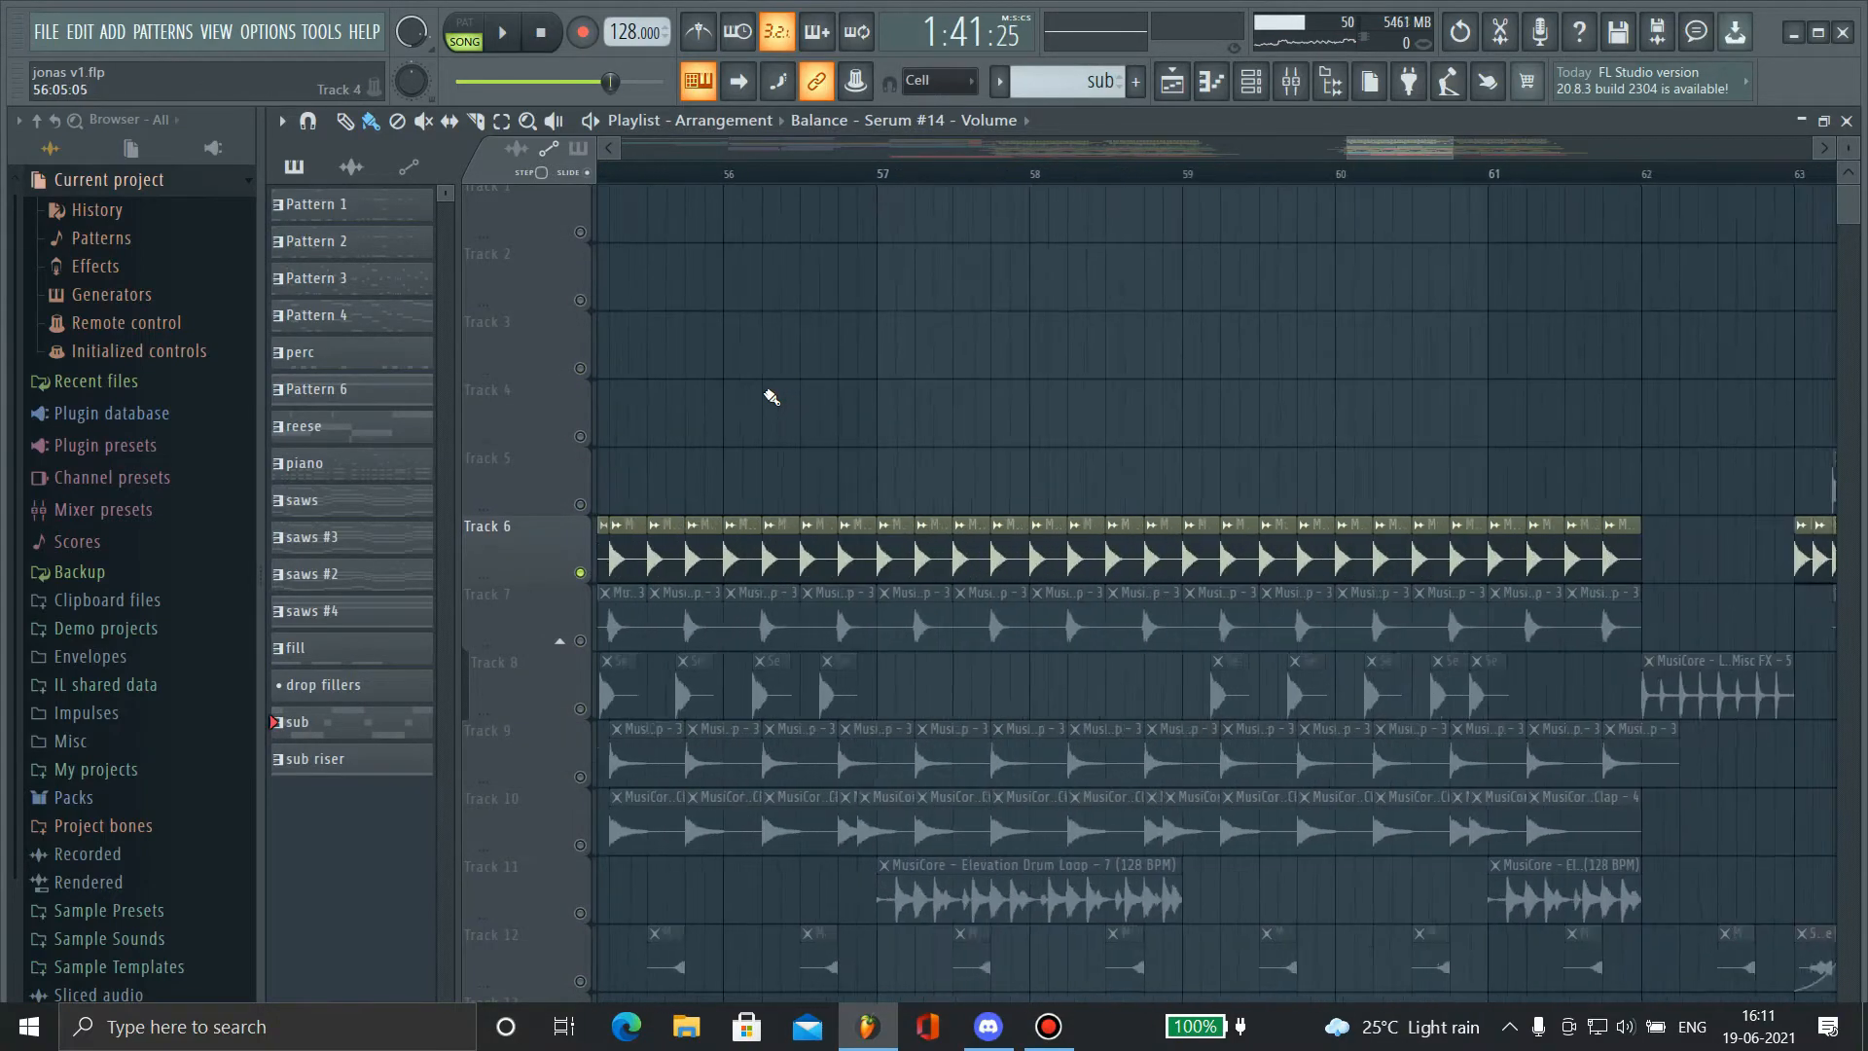
{"action": "scroll", "coordinate": [834, 513], "scroll_direction": "down", "scroll_amount": 3}
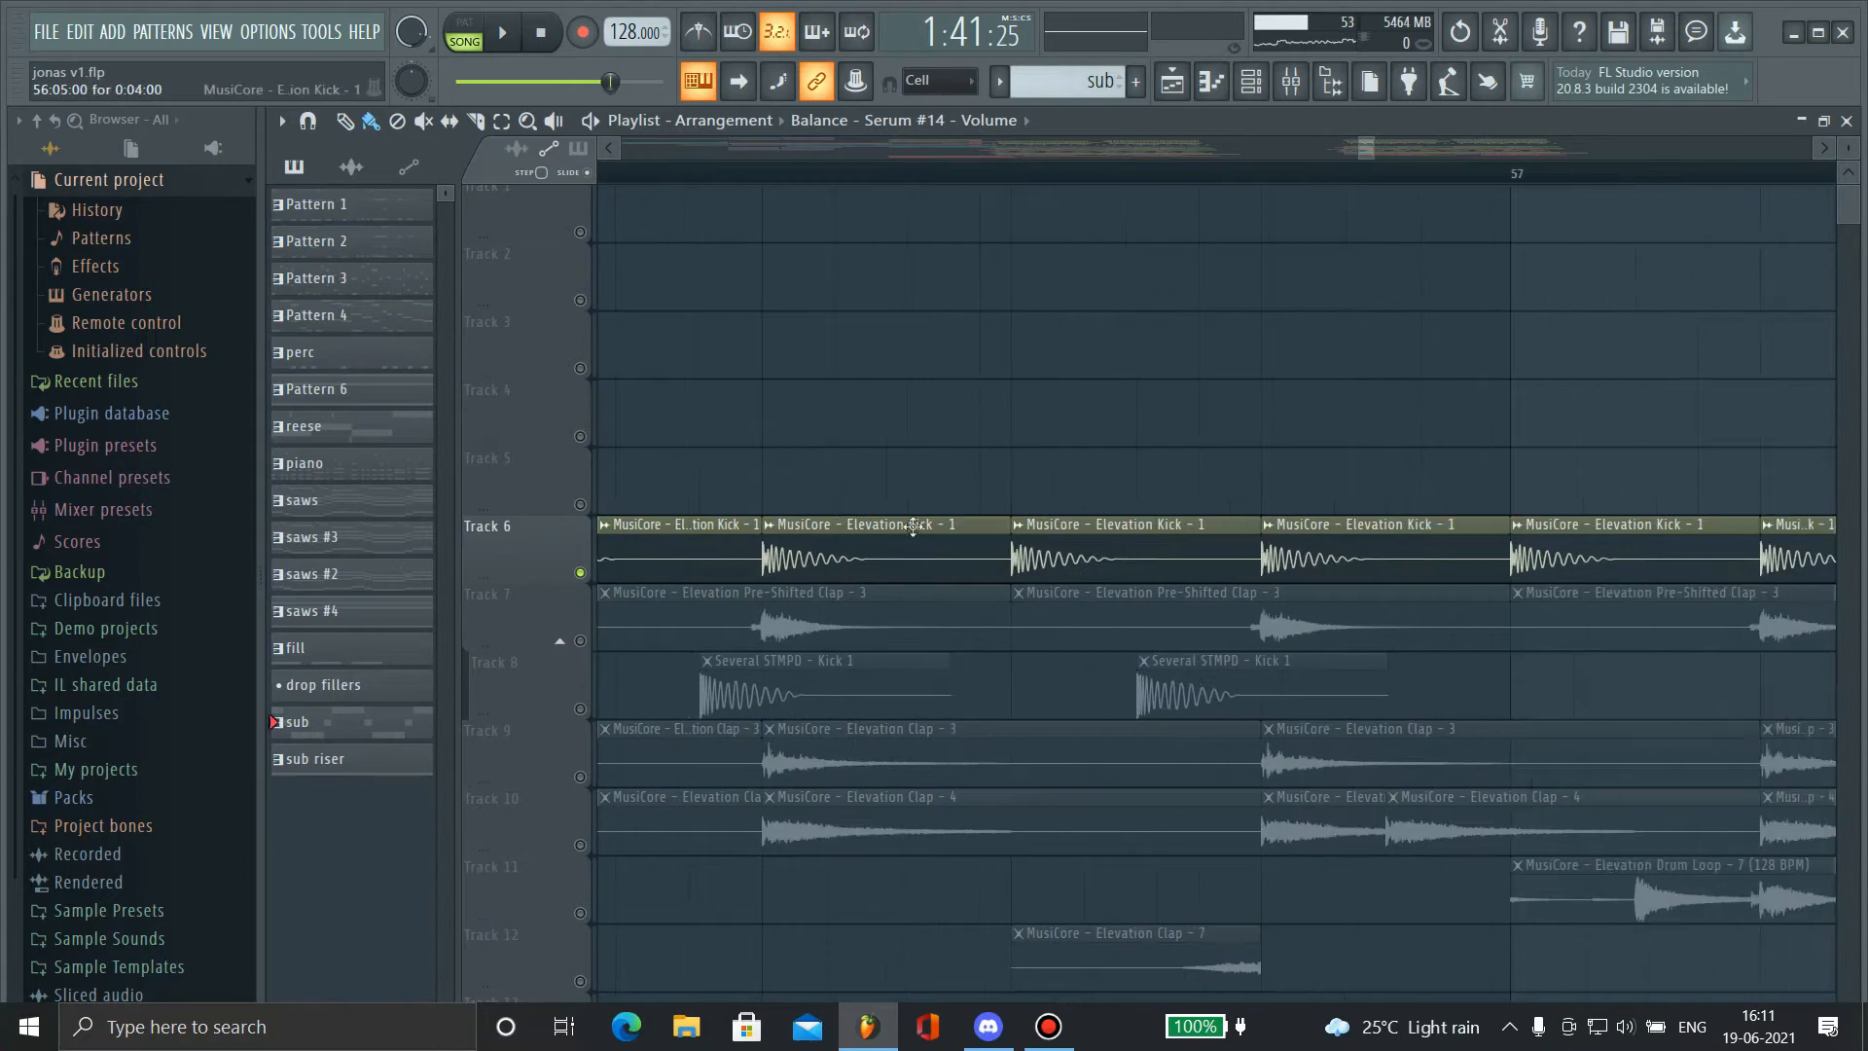
{"action": "scroll", "coordinate": [934, 524], "scroll_direction": "down", "scroll_amount": 2}
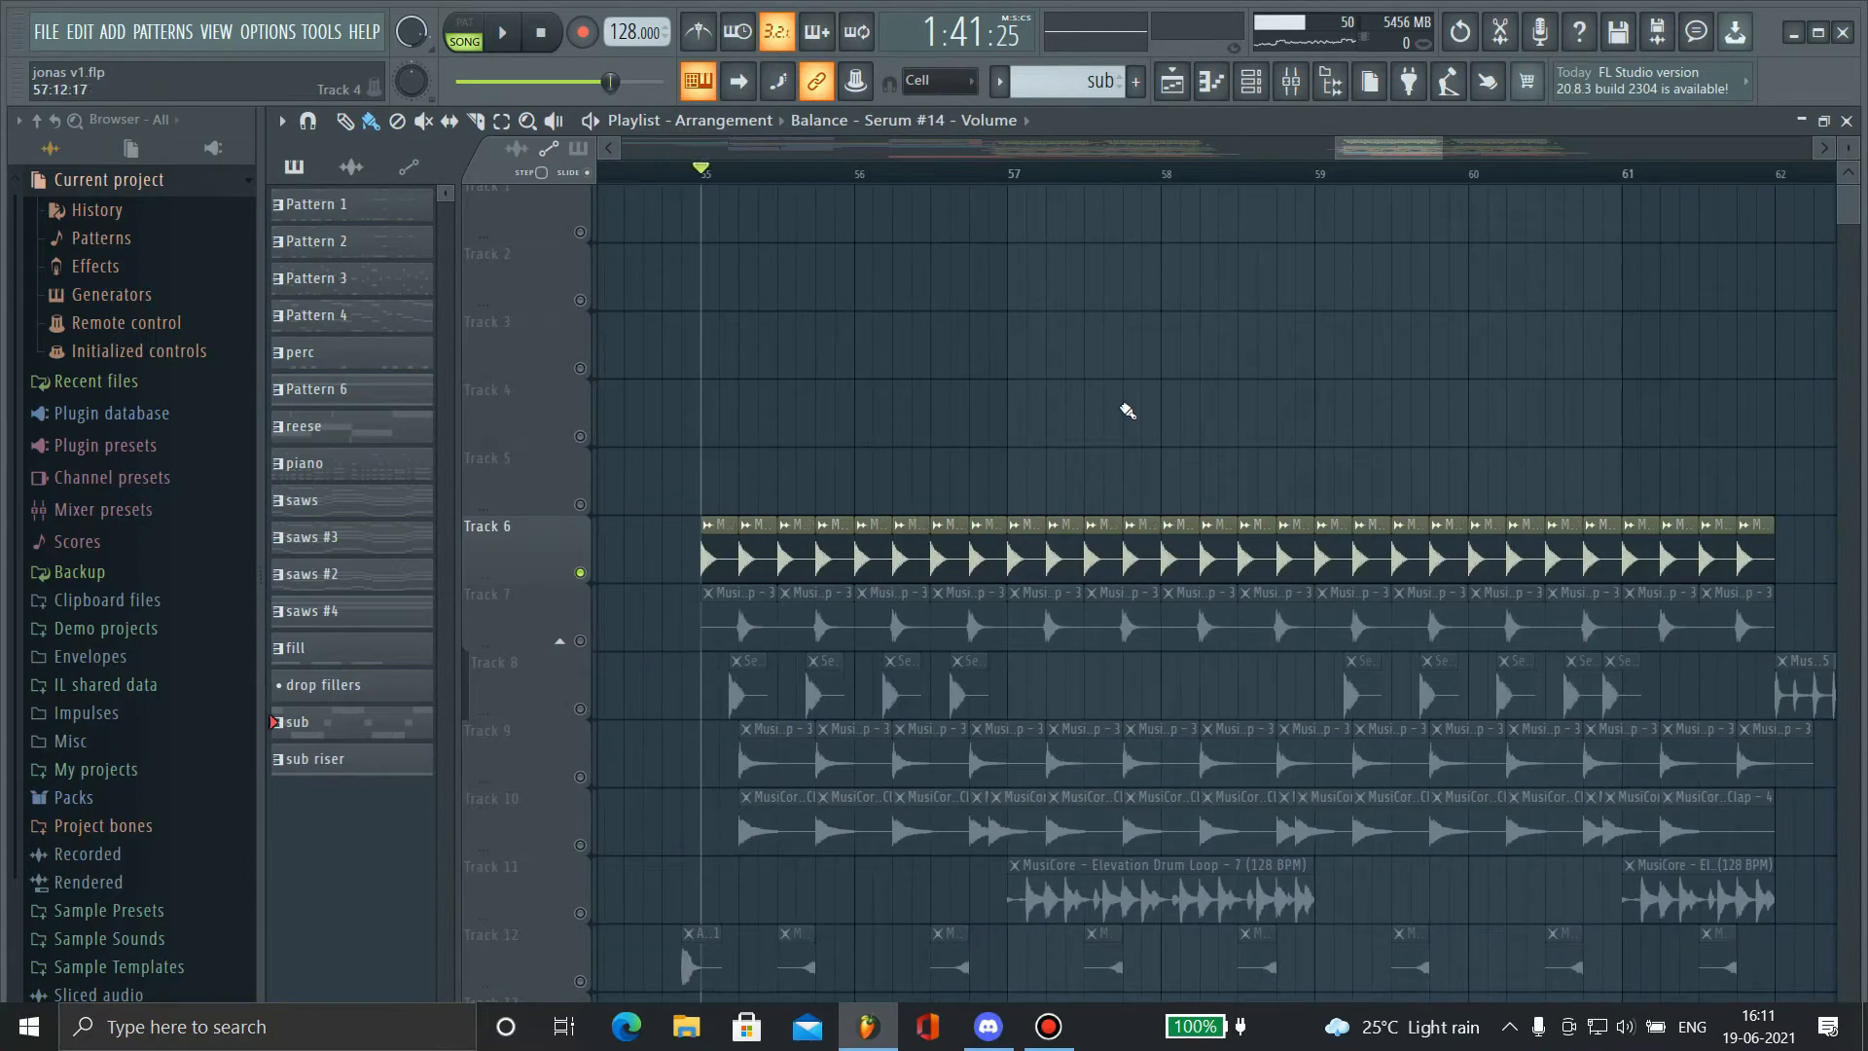
{"action": "key", "text": "space"}
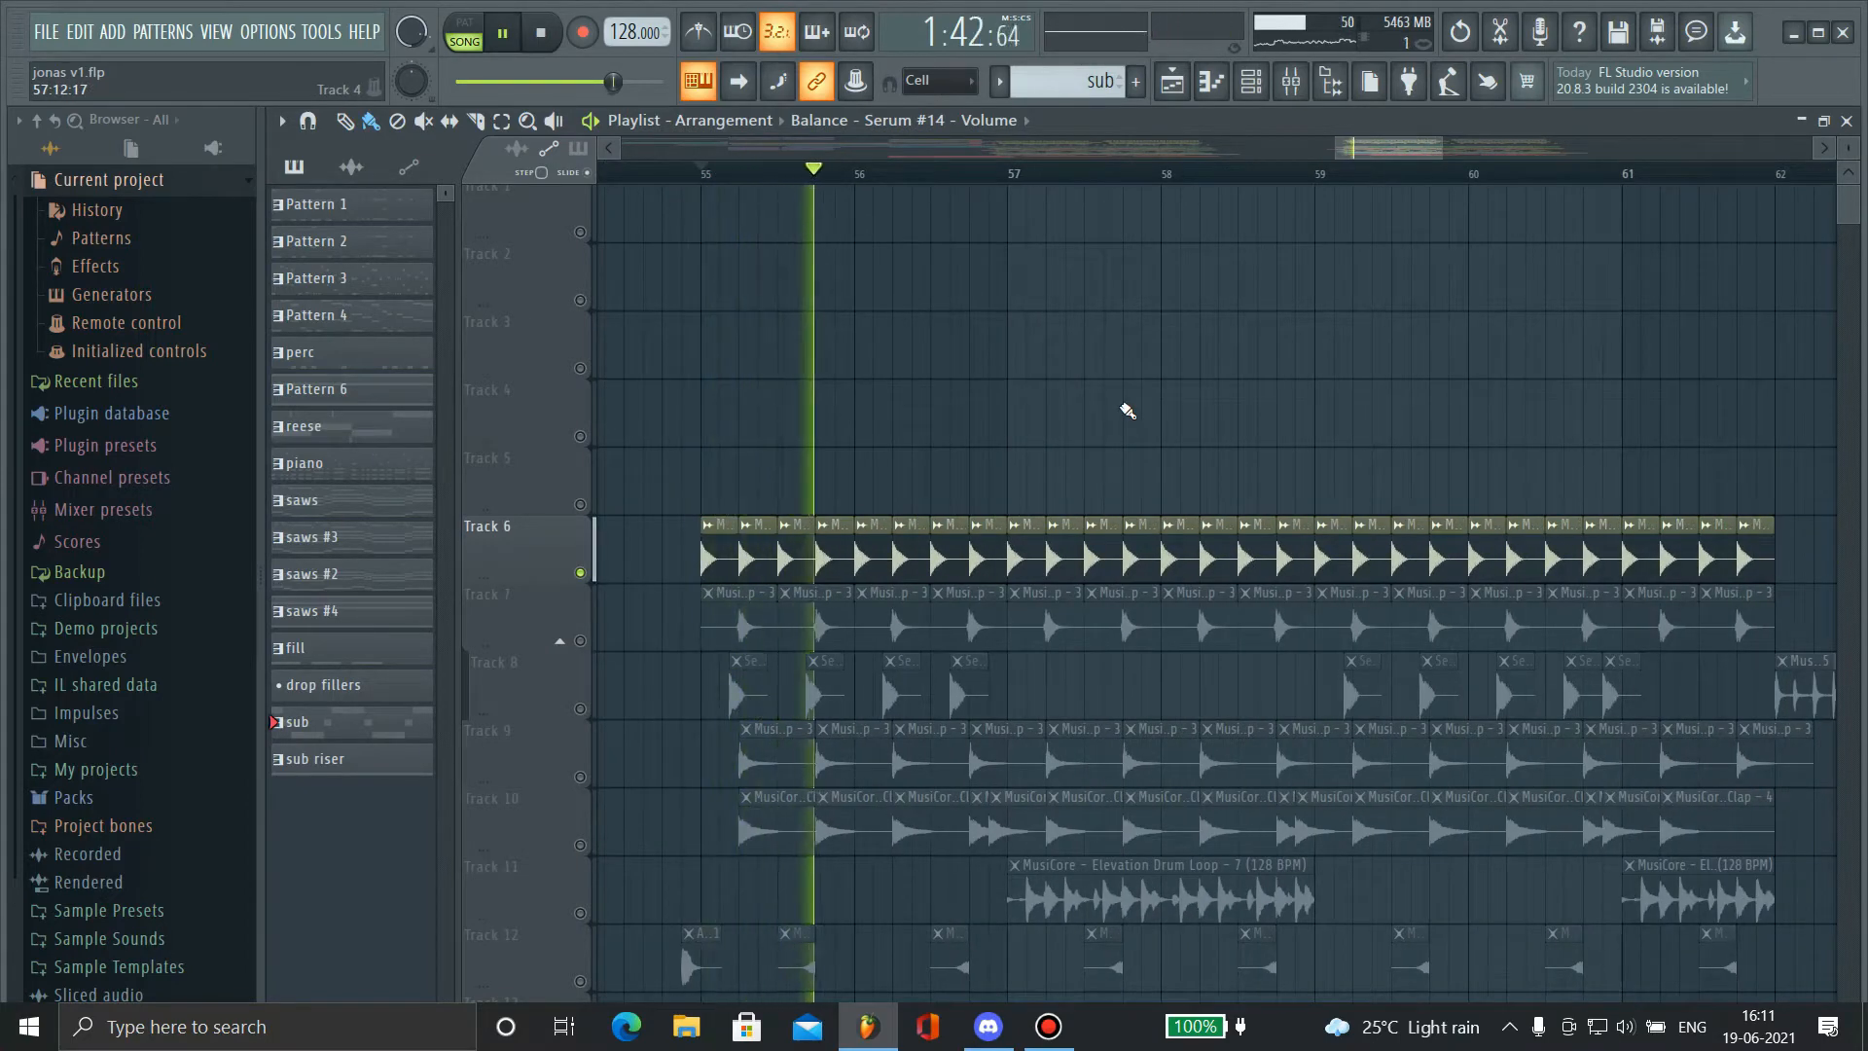
{"action": "key", "text": "space"}
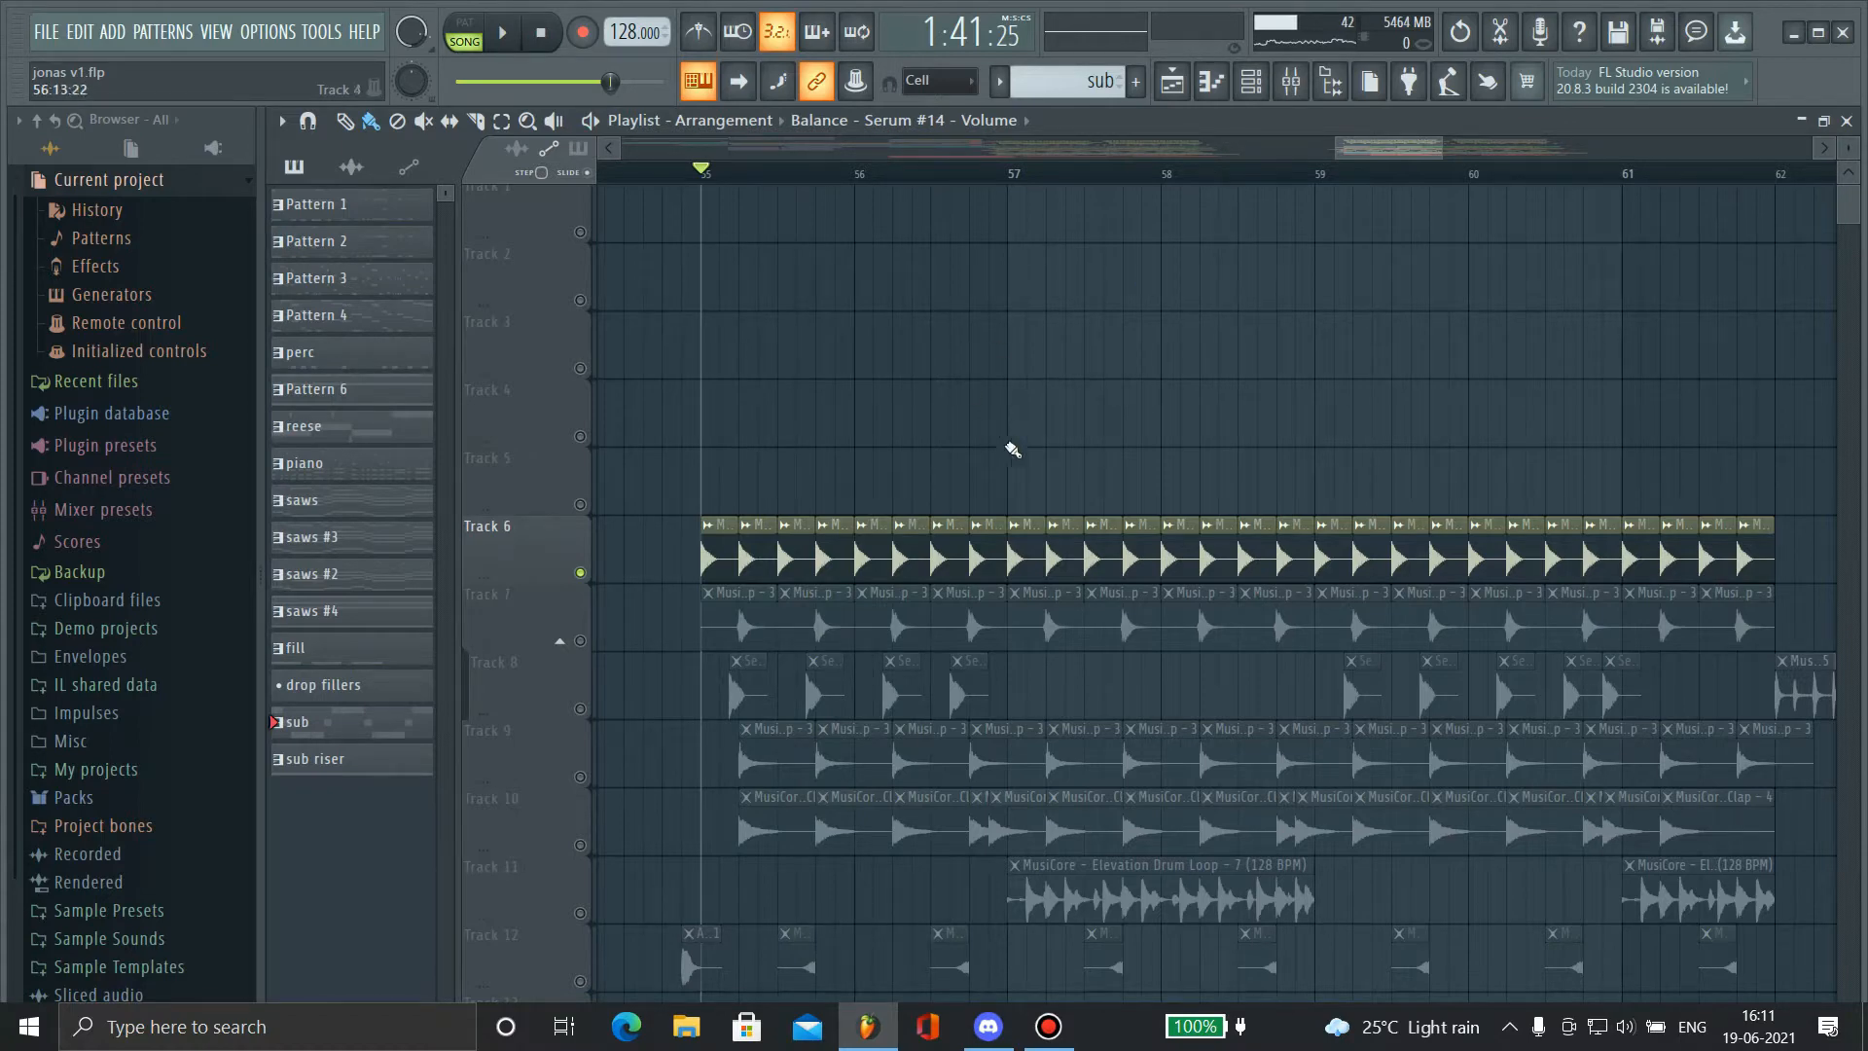
{"action": "key", "text": "space"}
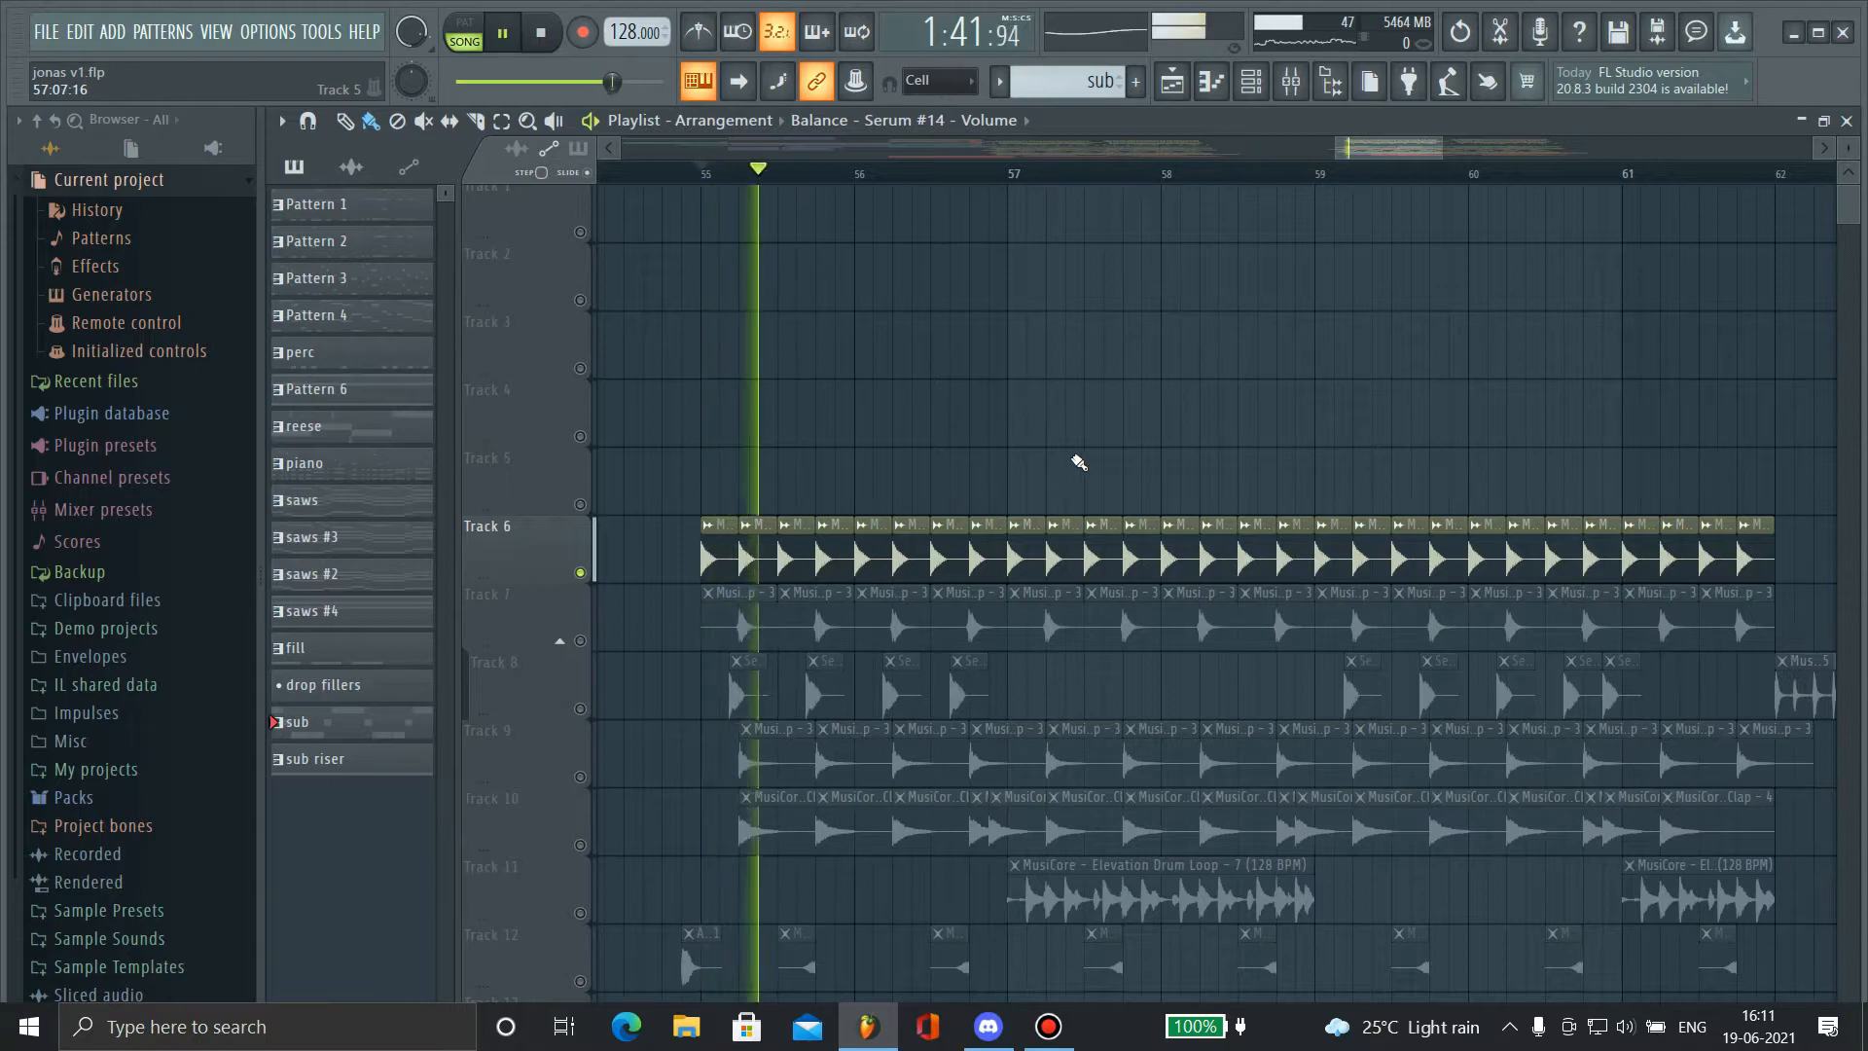
{"action": "key", "text": "space"}
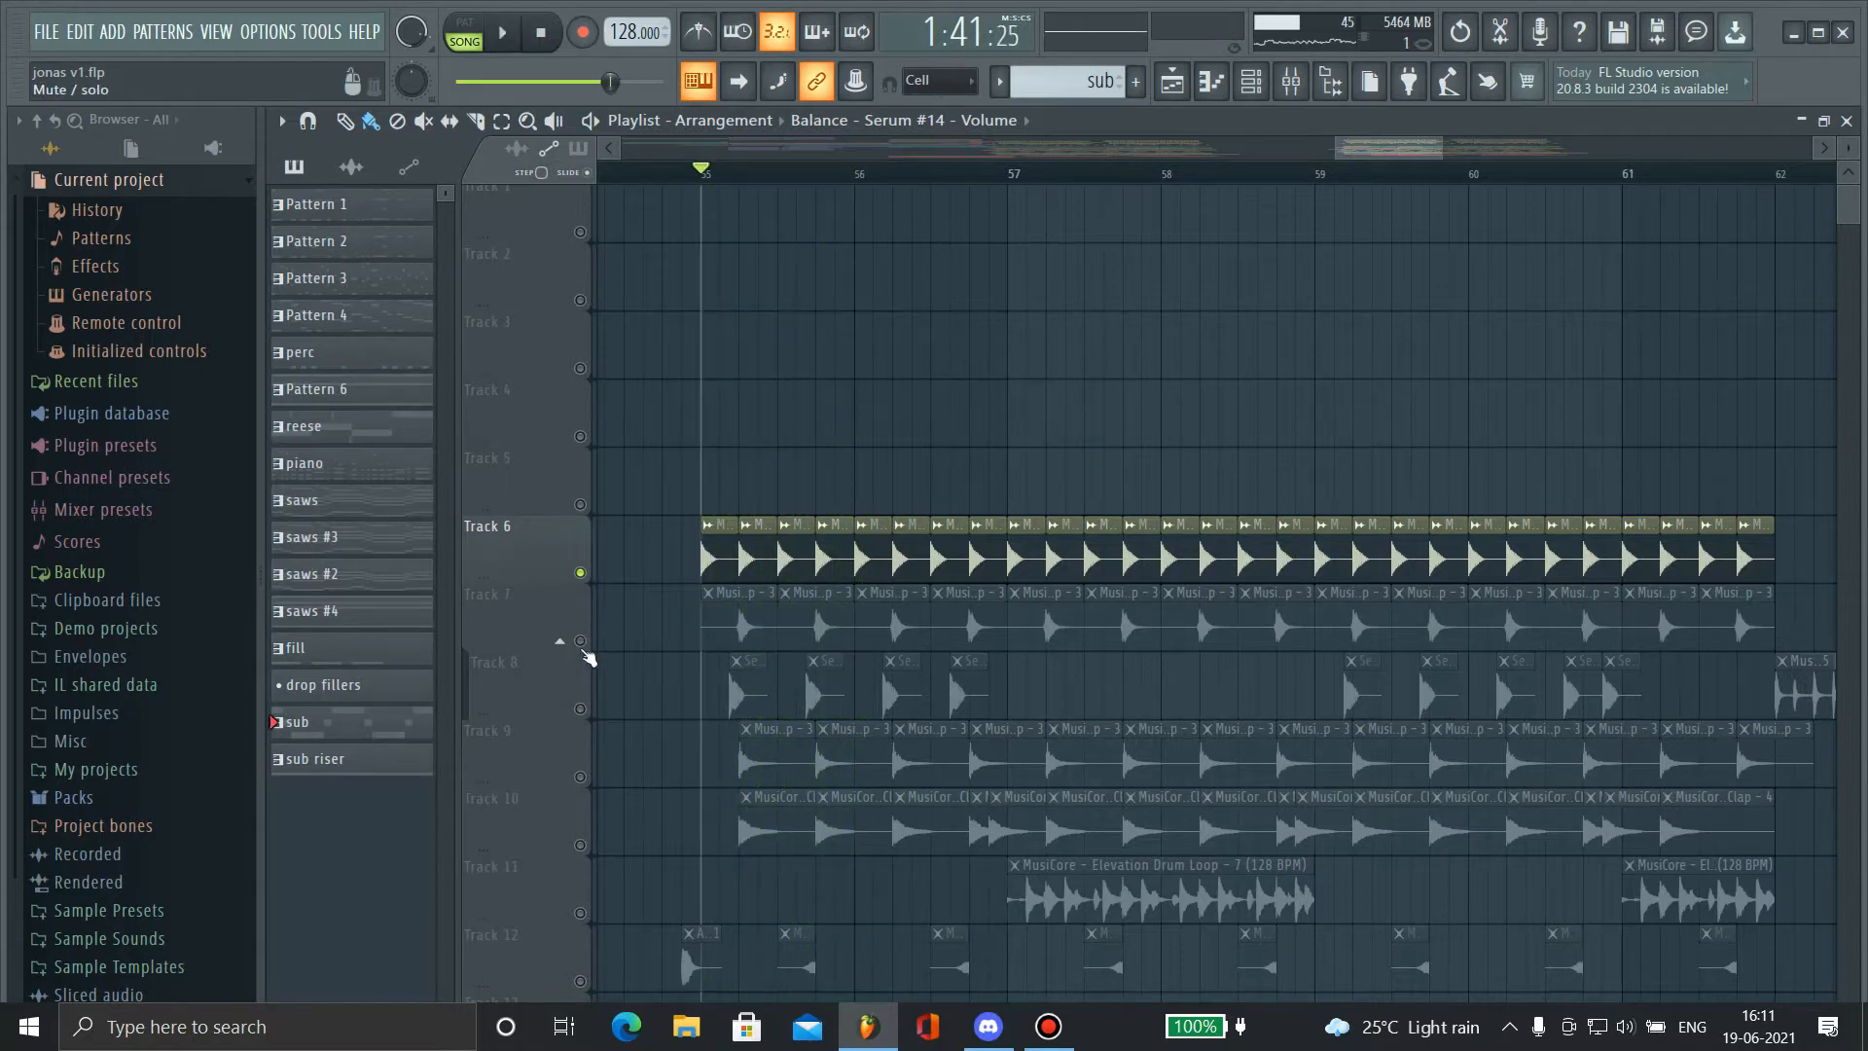
- Unmute the pre-shifted clap on Track 7 and play it together with the kick
{"action": "left_click", "coordinate": [582, 643]}
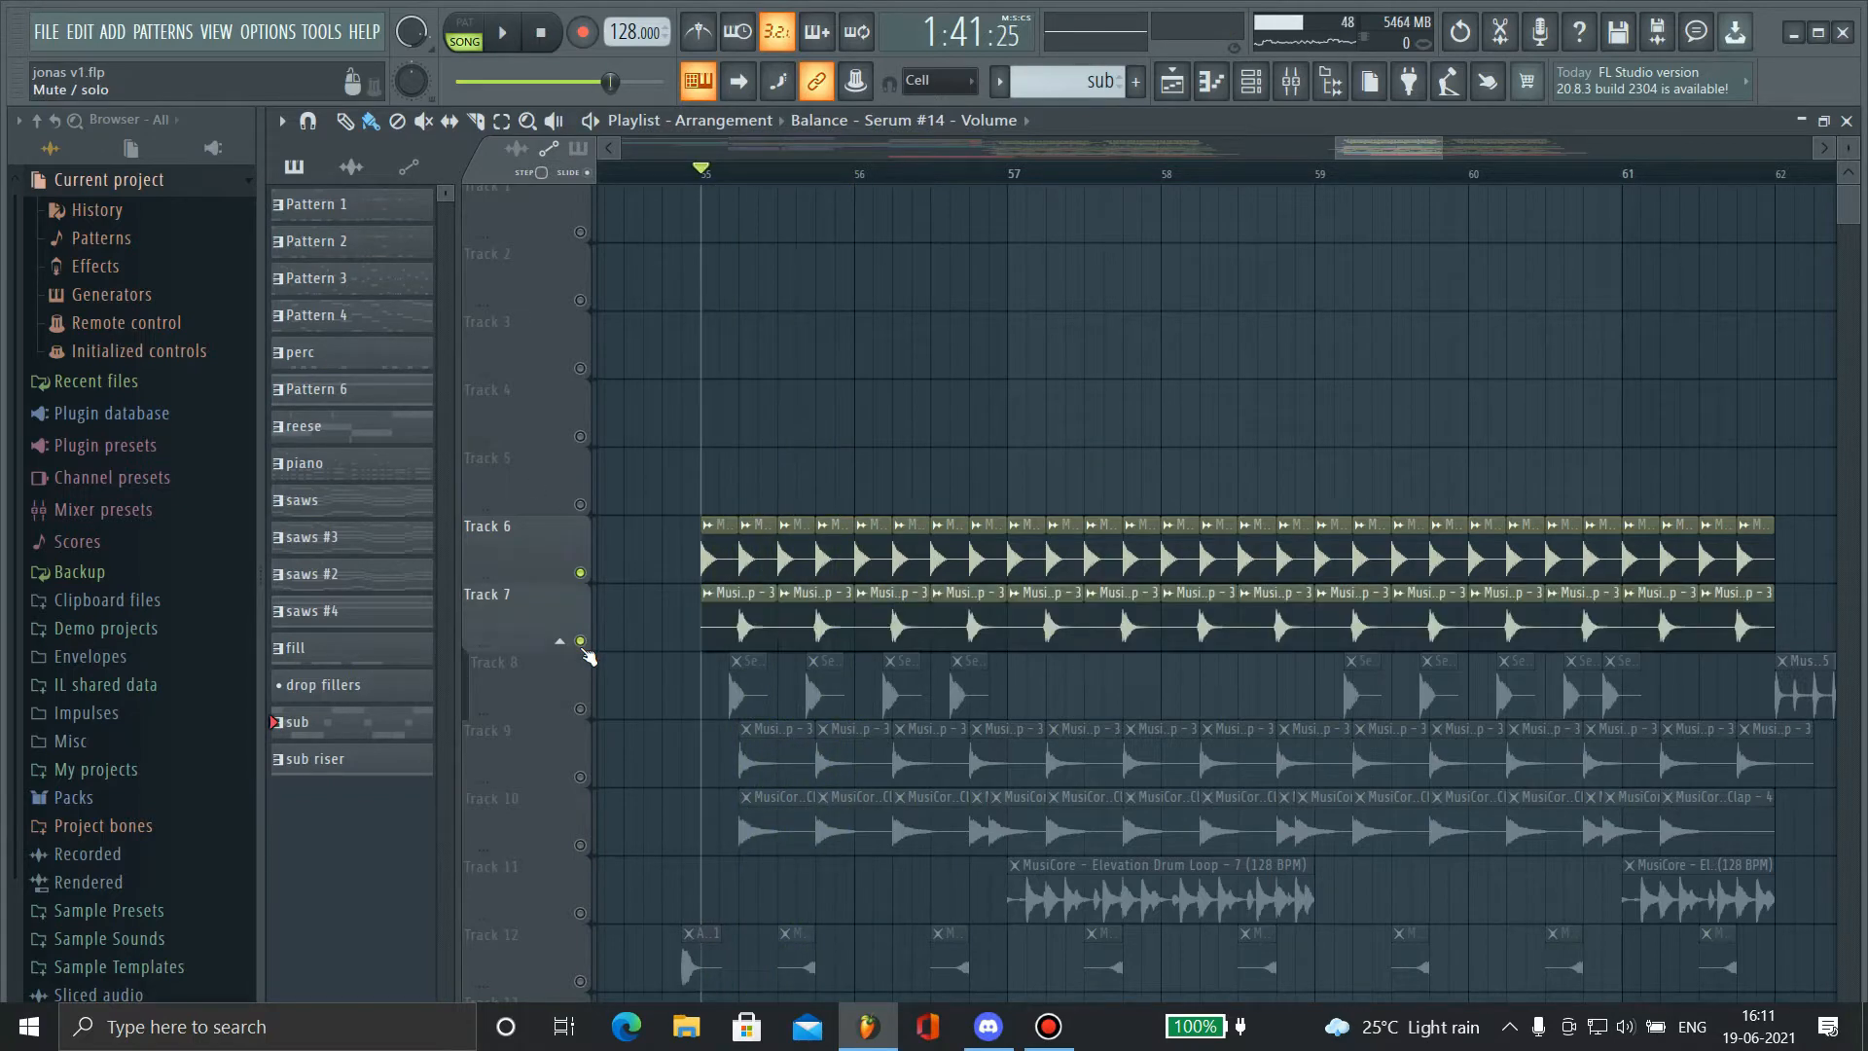
{"action": "key", "text": "space"}
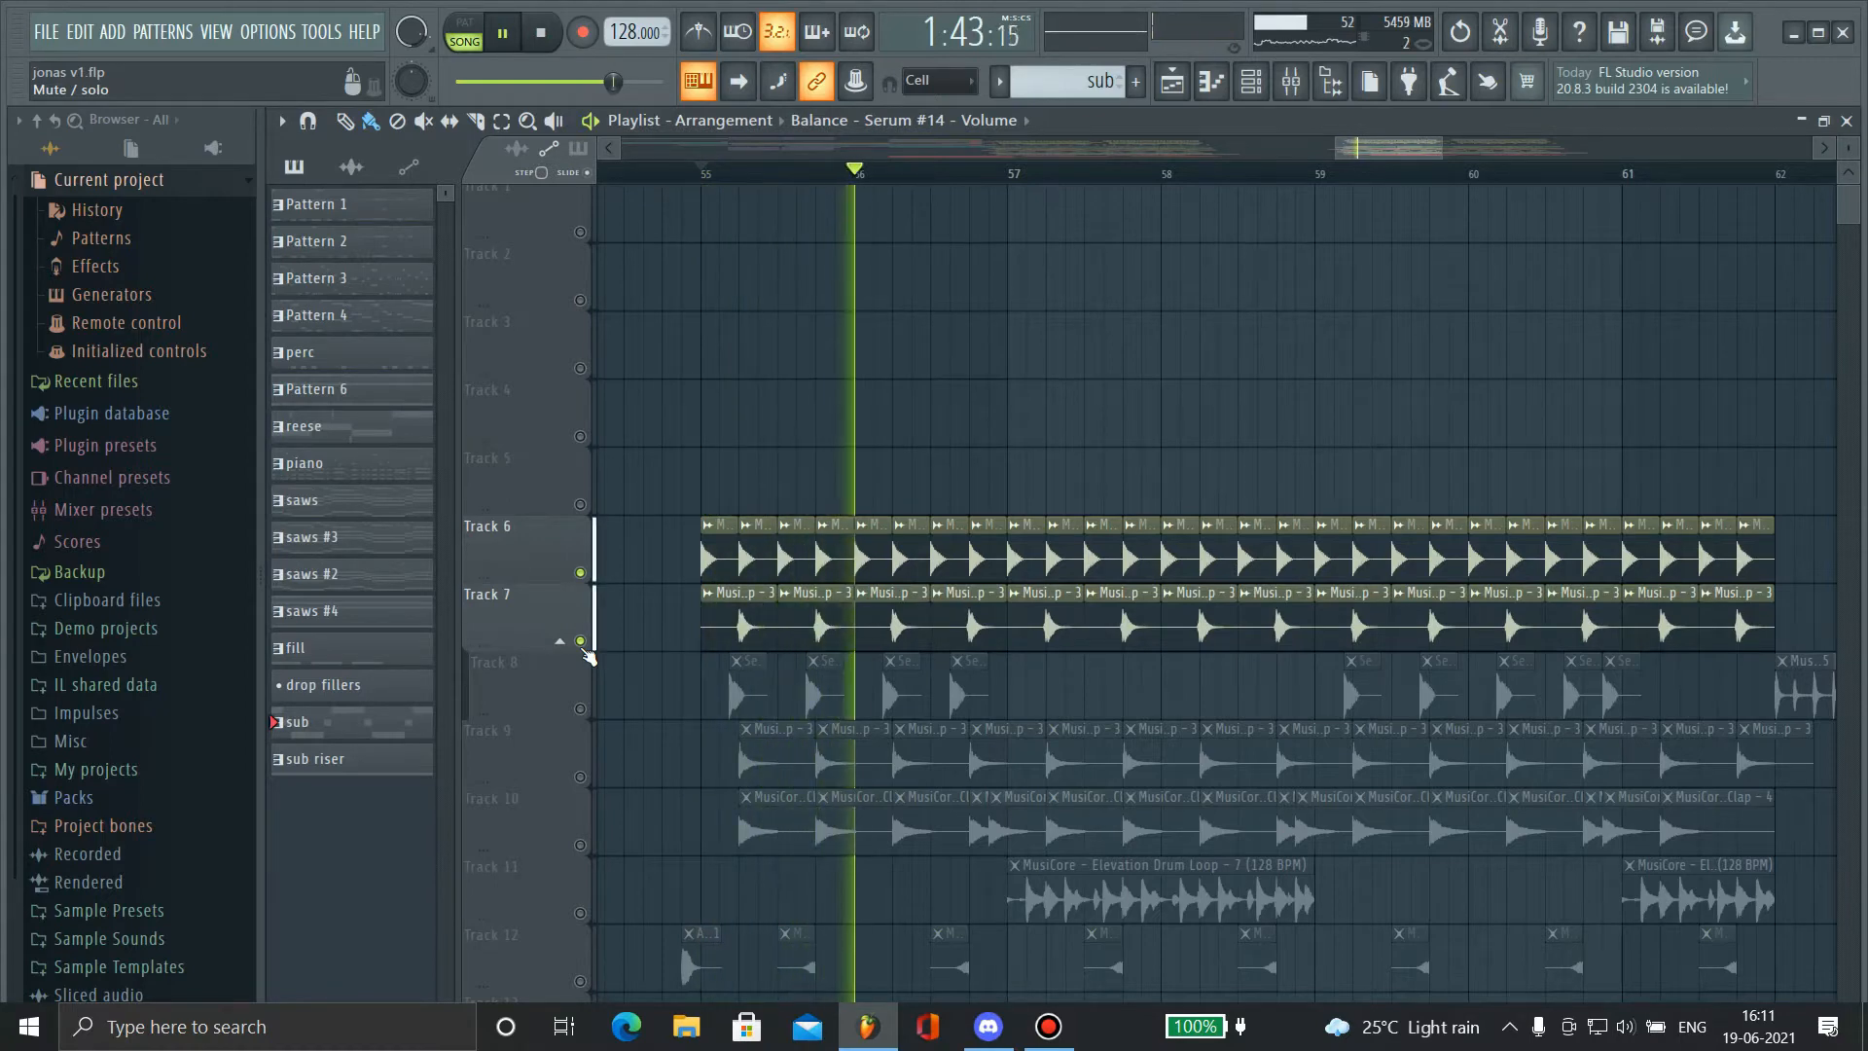
{"action": "key", "text": "space"}
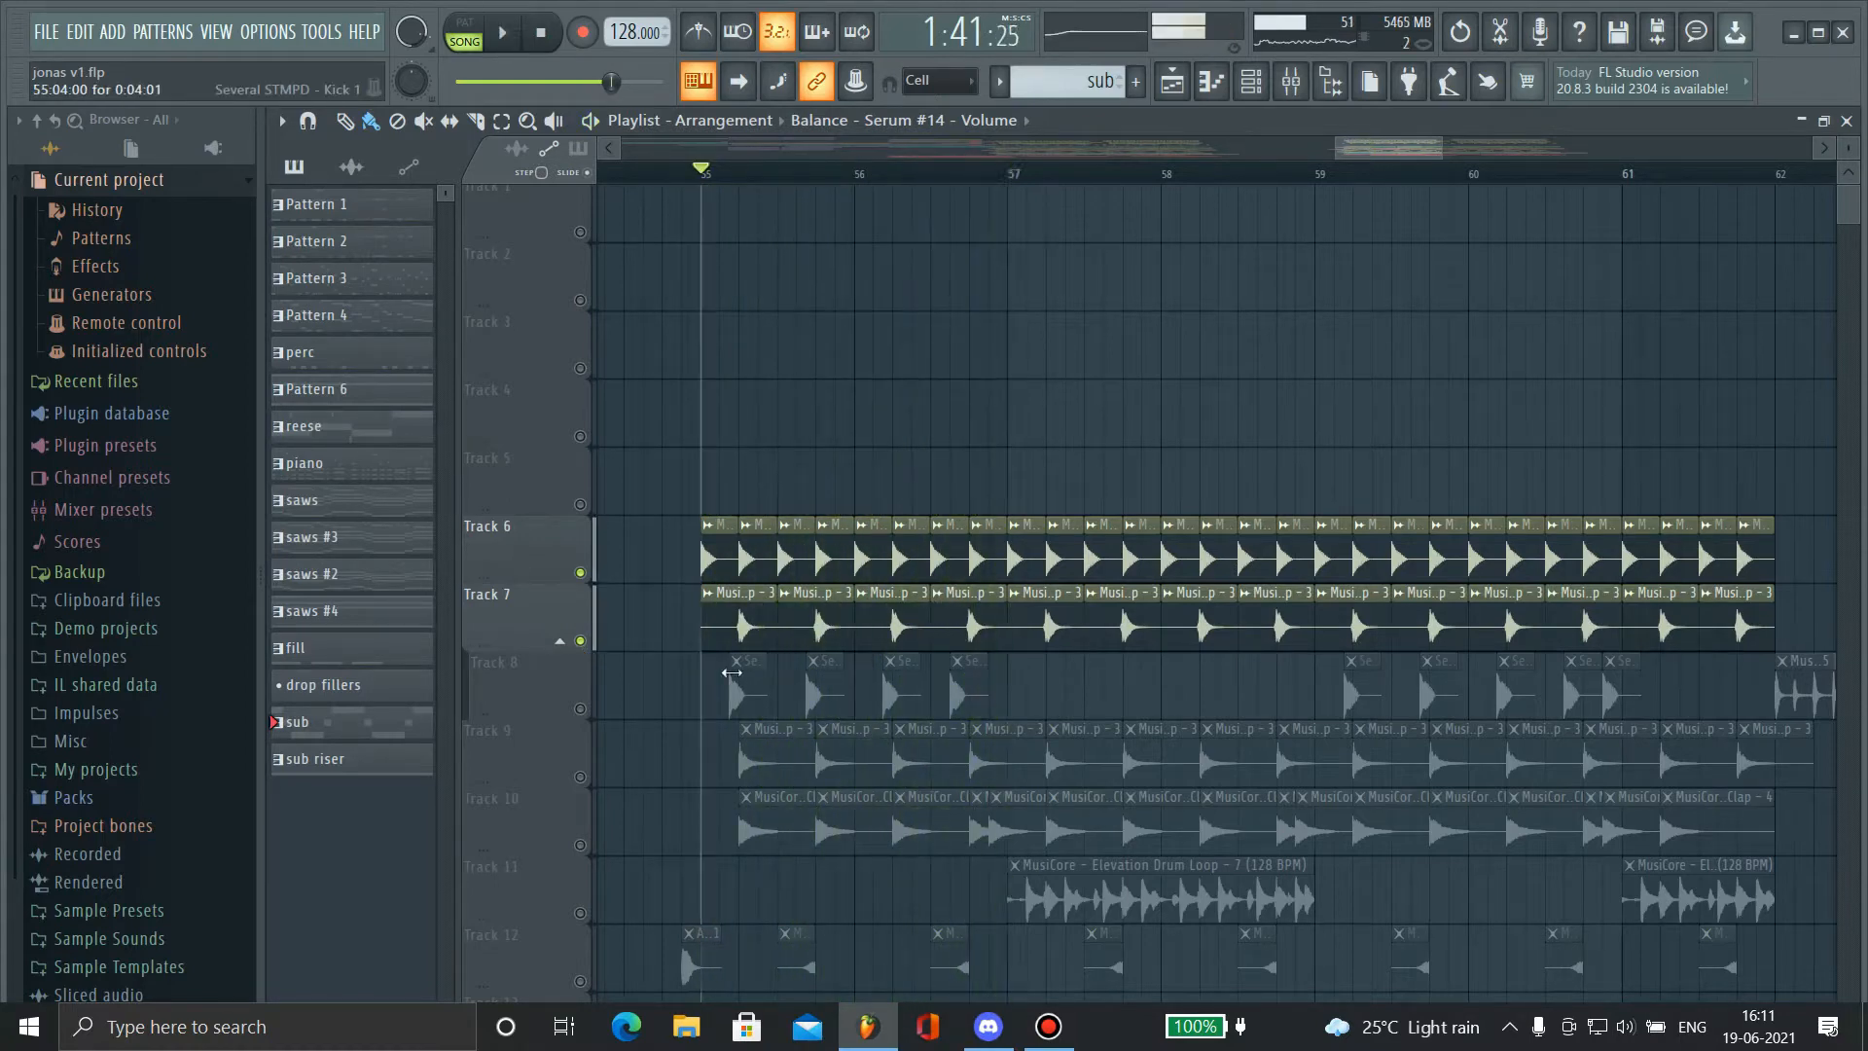
- Unmute the clap on Track 9 alongside Tracks 6 and 7, leaving Track 8 muted
{"action": "scroll", "coordinate": [720, 670], "scroll_direction": "up", "scroll_amount": 4}
{"action": "scroll", "coordinate": [808, 678], "scroll_direction": "down", "scroll_amount": 3}
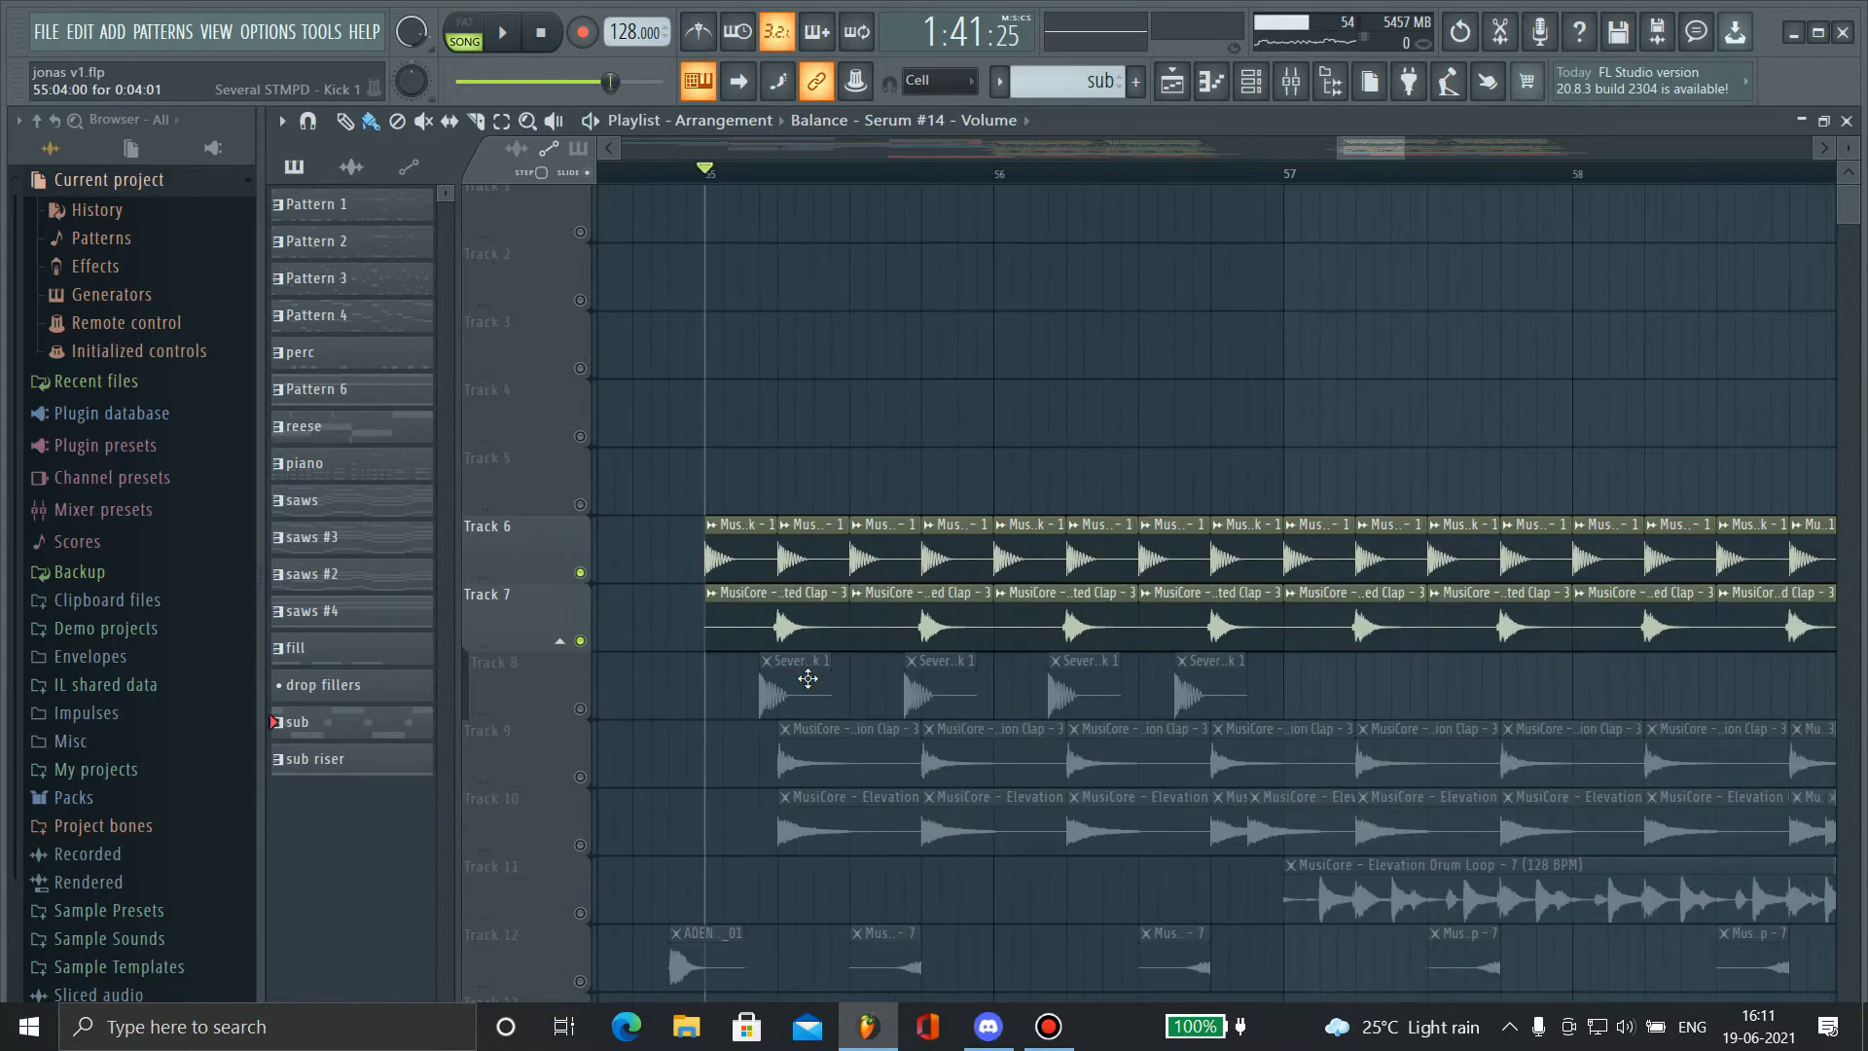
{"action": "scroll", "coordinate": [808, 678], "scroll_direction": "down", "scroll_amount": 1}
{"action": "left_click", "coordinate": [581, 709]}
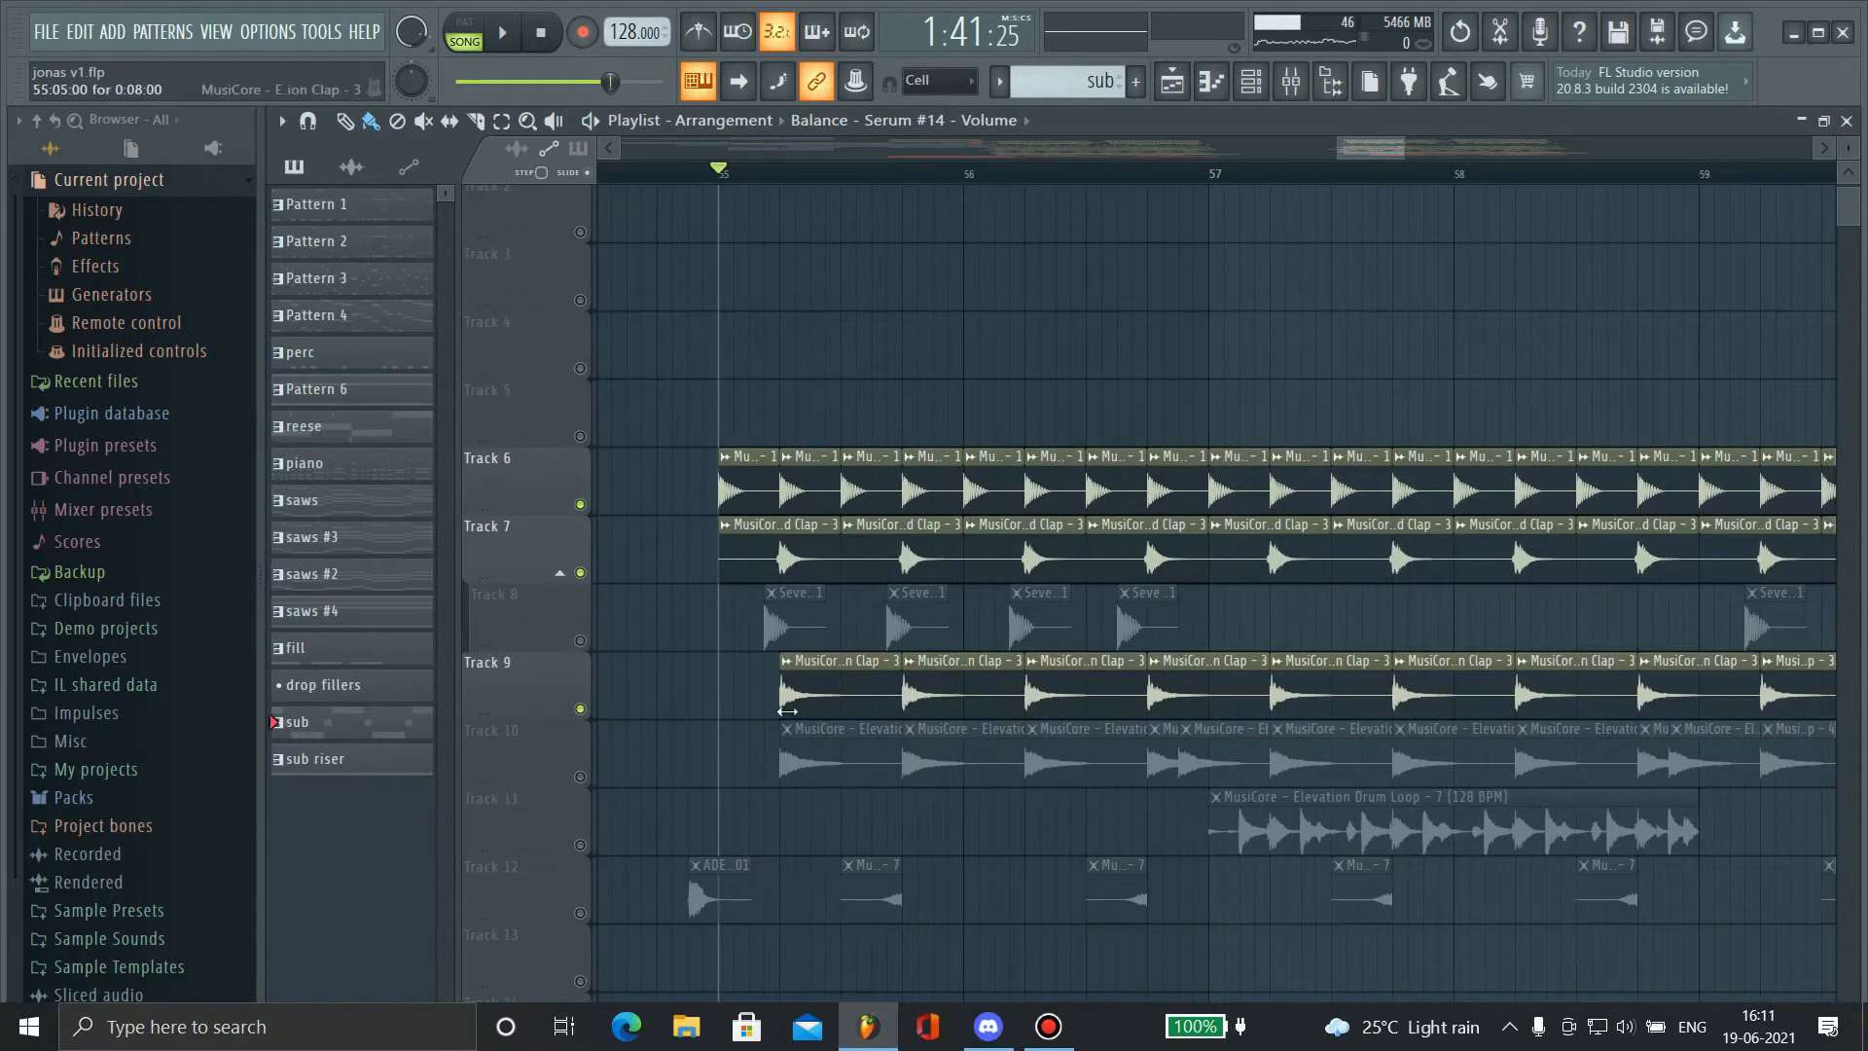
- View the channel settings of the Elevation Clap - 3 sample and play the kick with both clap layers
{"action": "double_click", "coordinate": [819, 698]}
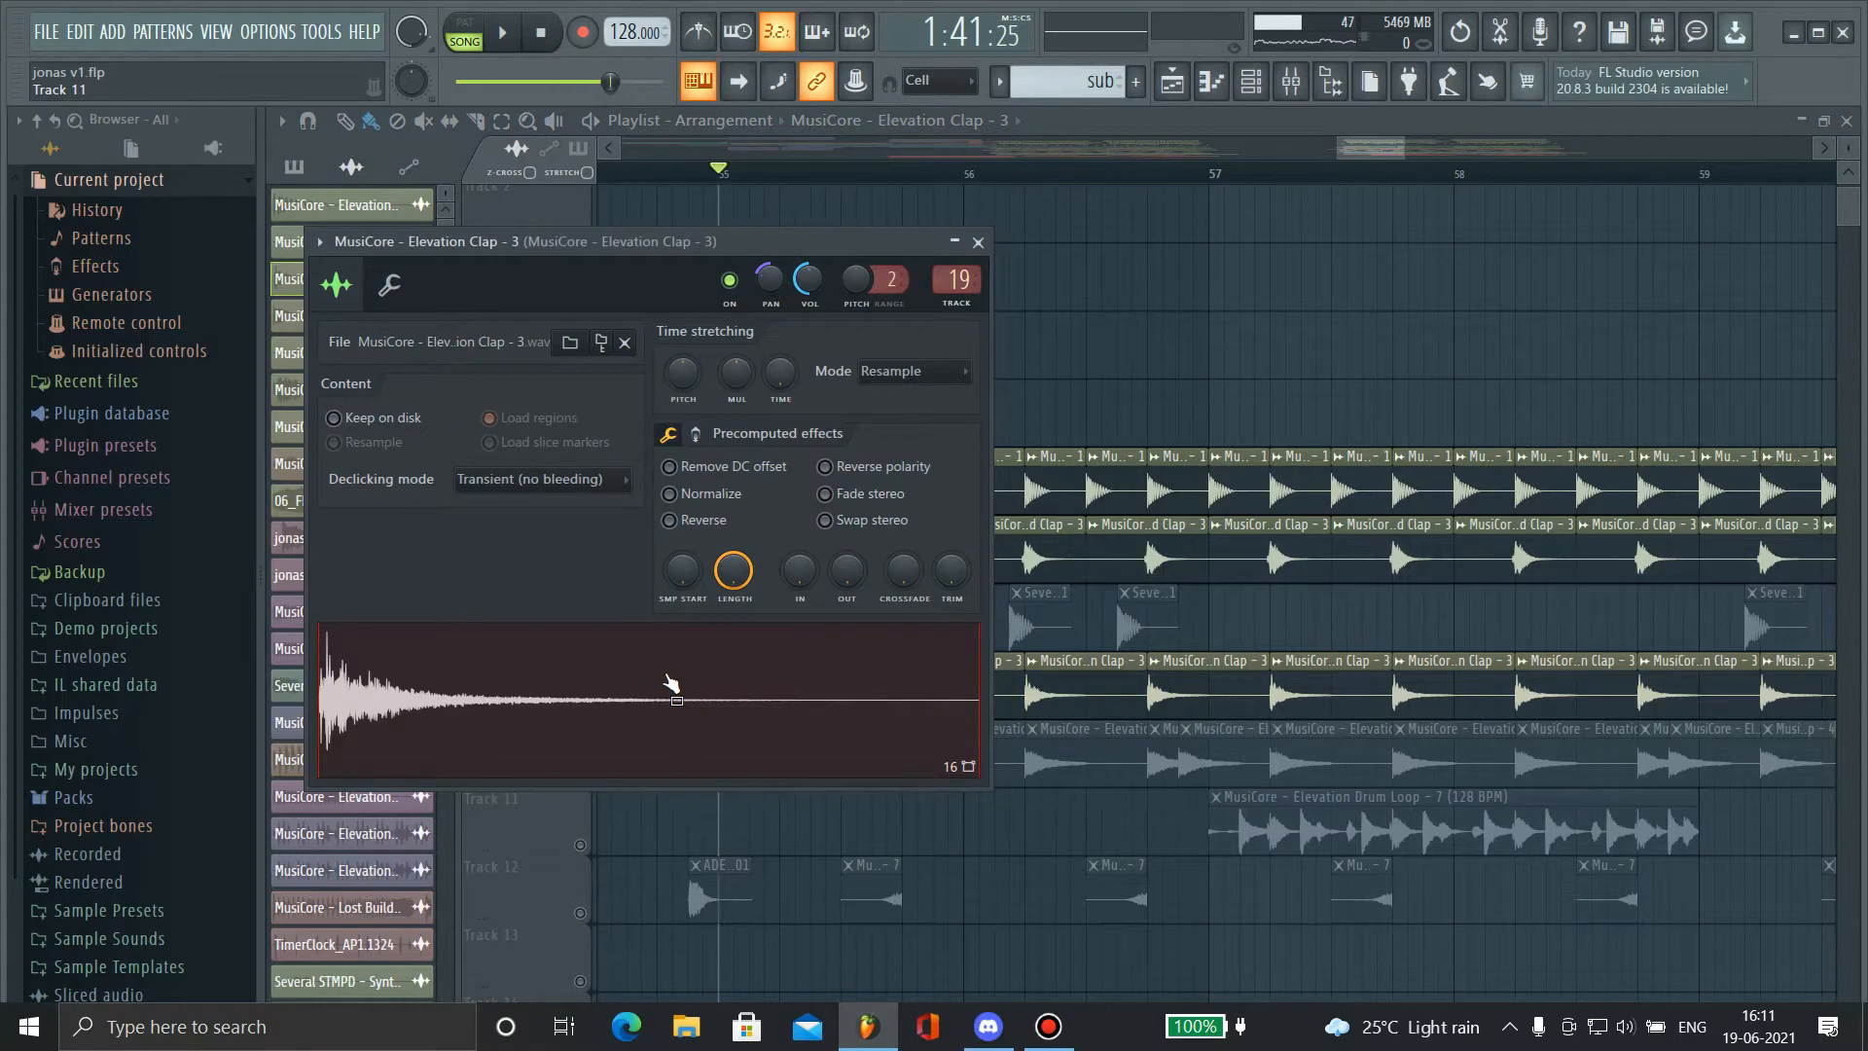
{"action": "left_click", "coordinate": [978, 241]}
{"action": "key", "text": "space"}
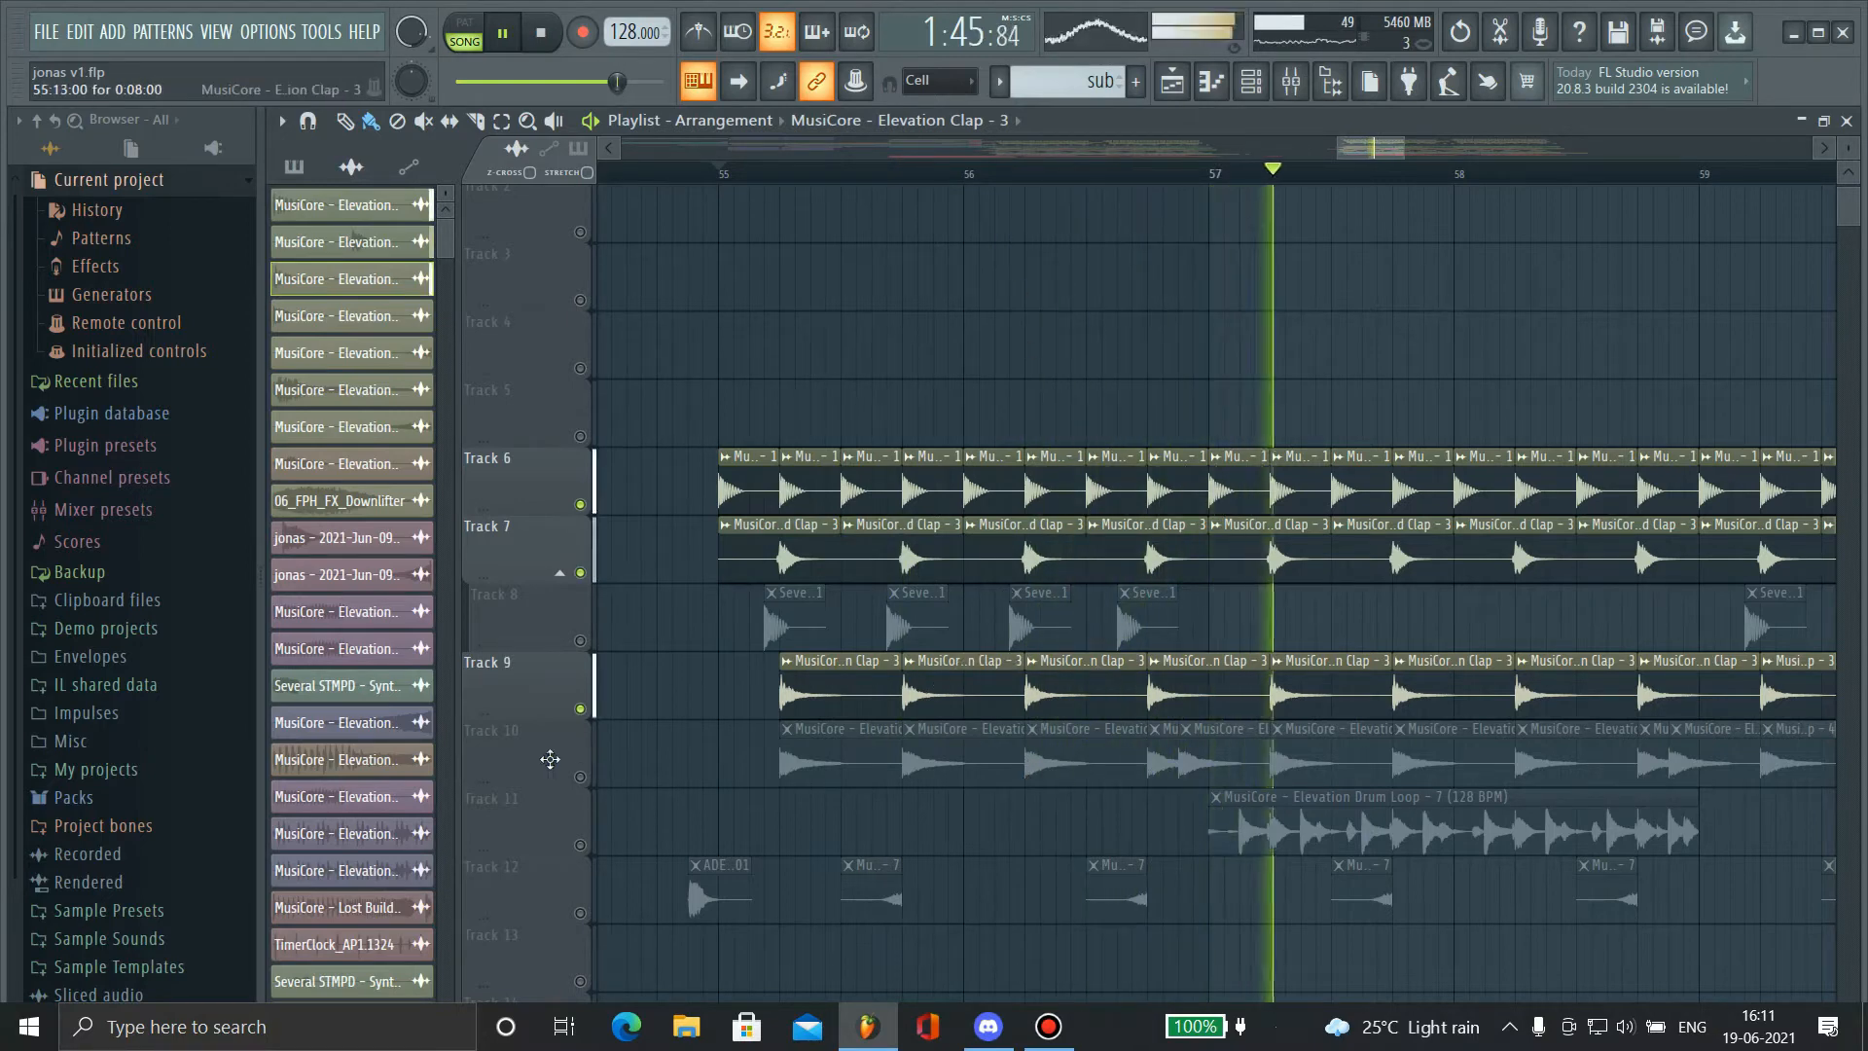
{"action": "key", "text": "space"}
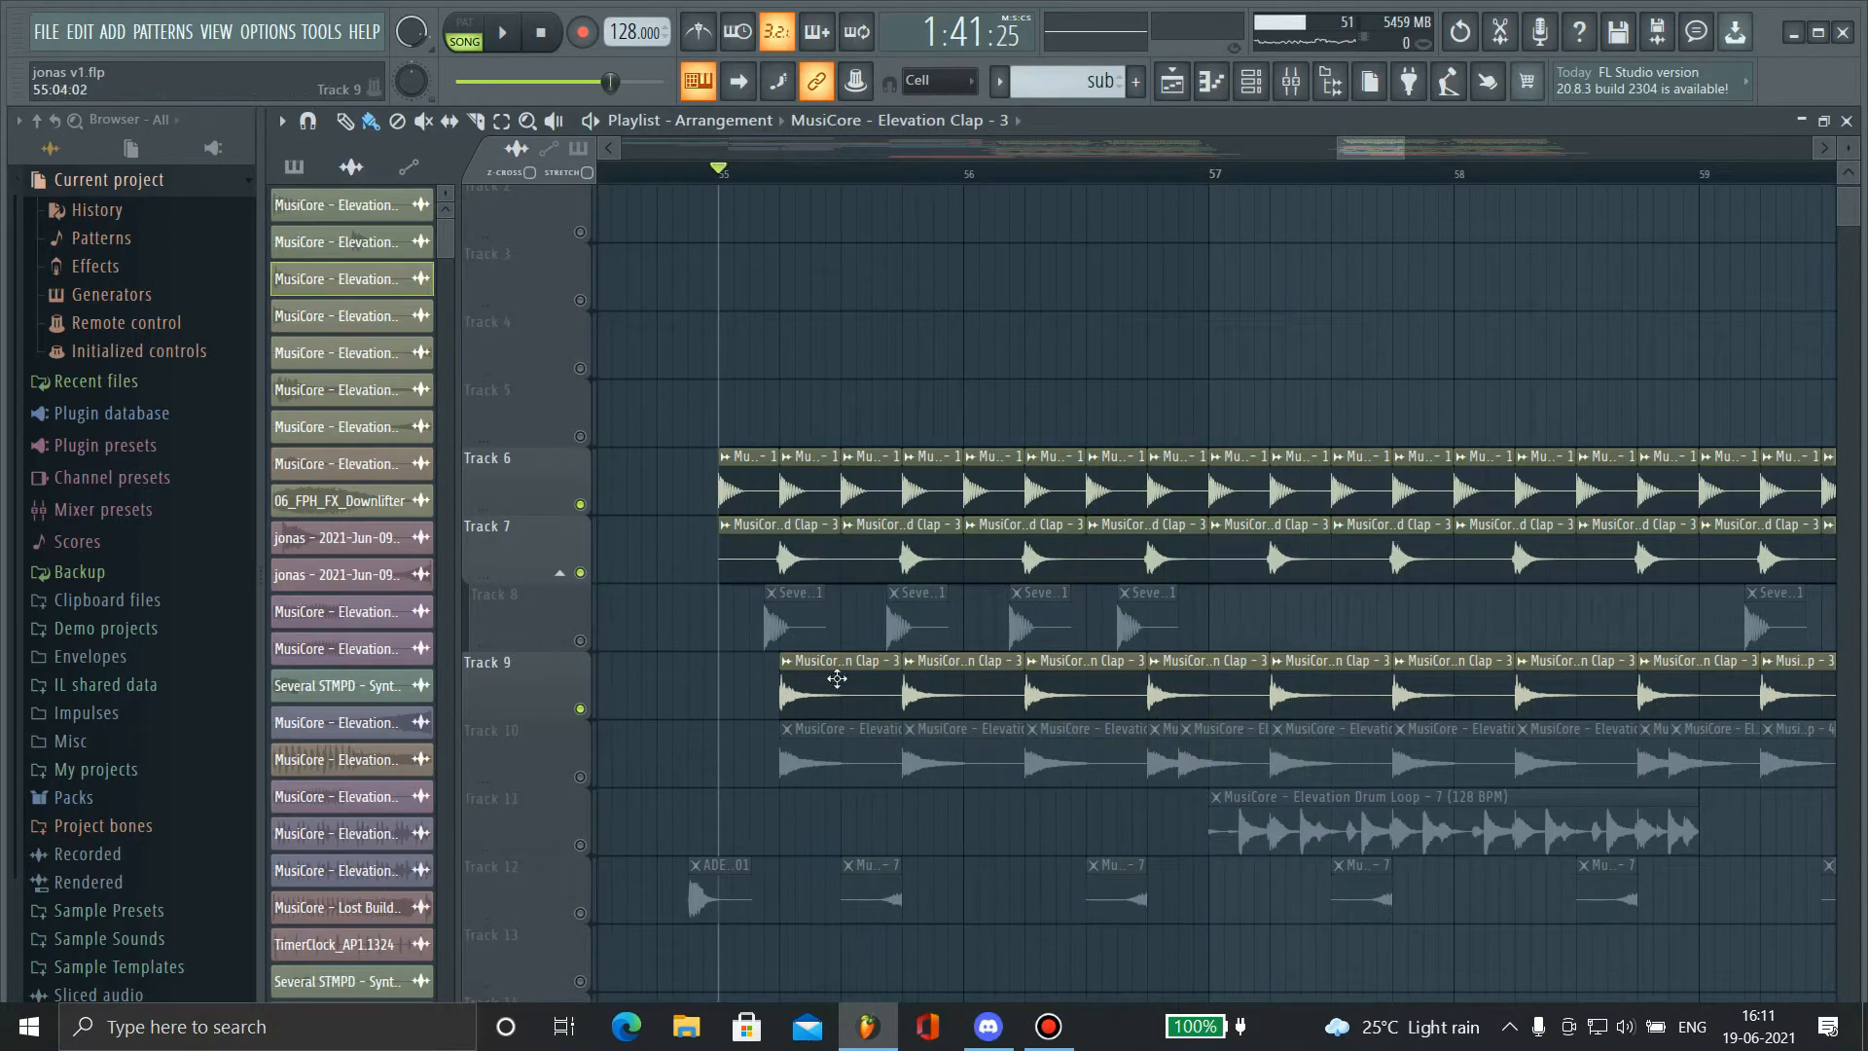
- Unmute the clap on Track 10, view the Elevation Clap - 4 channel settings, and play it with the kick and other claps
{"action": "left_click", "coordinate": [581, 778]}
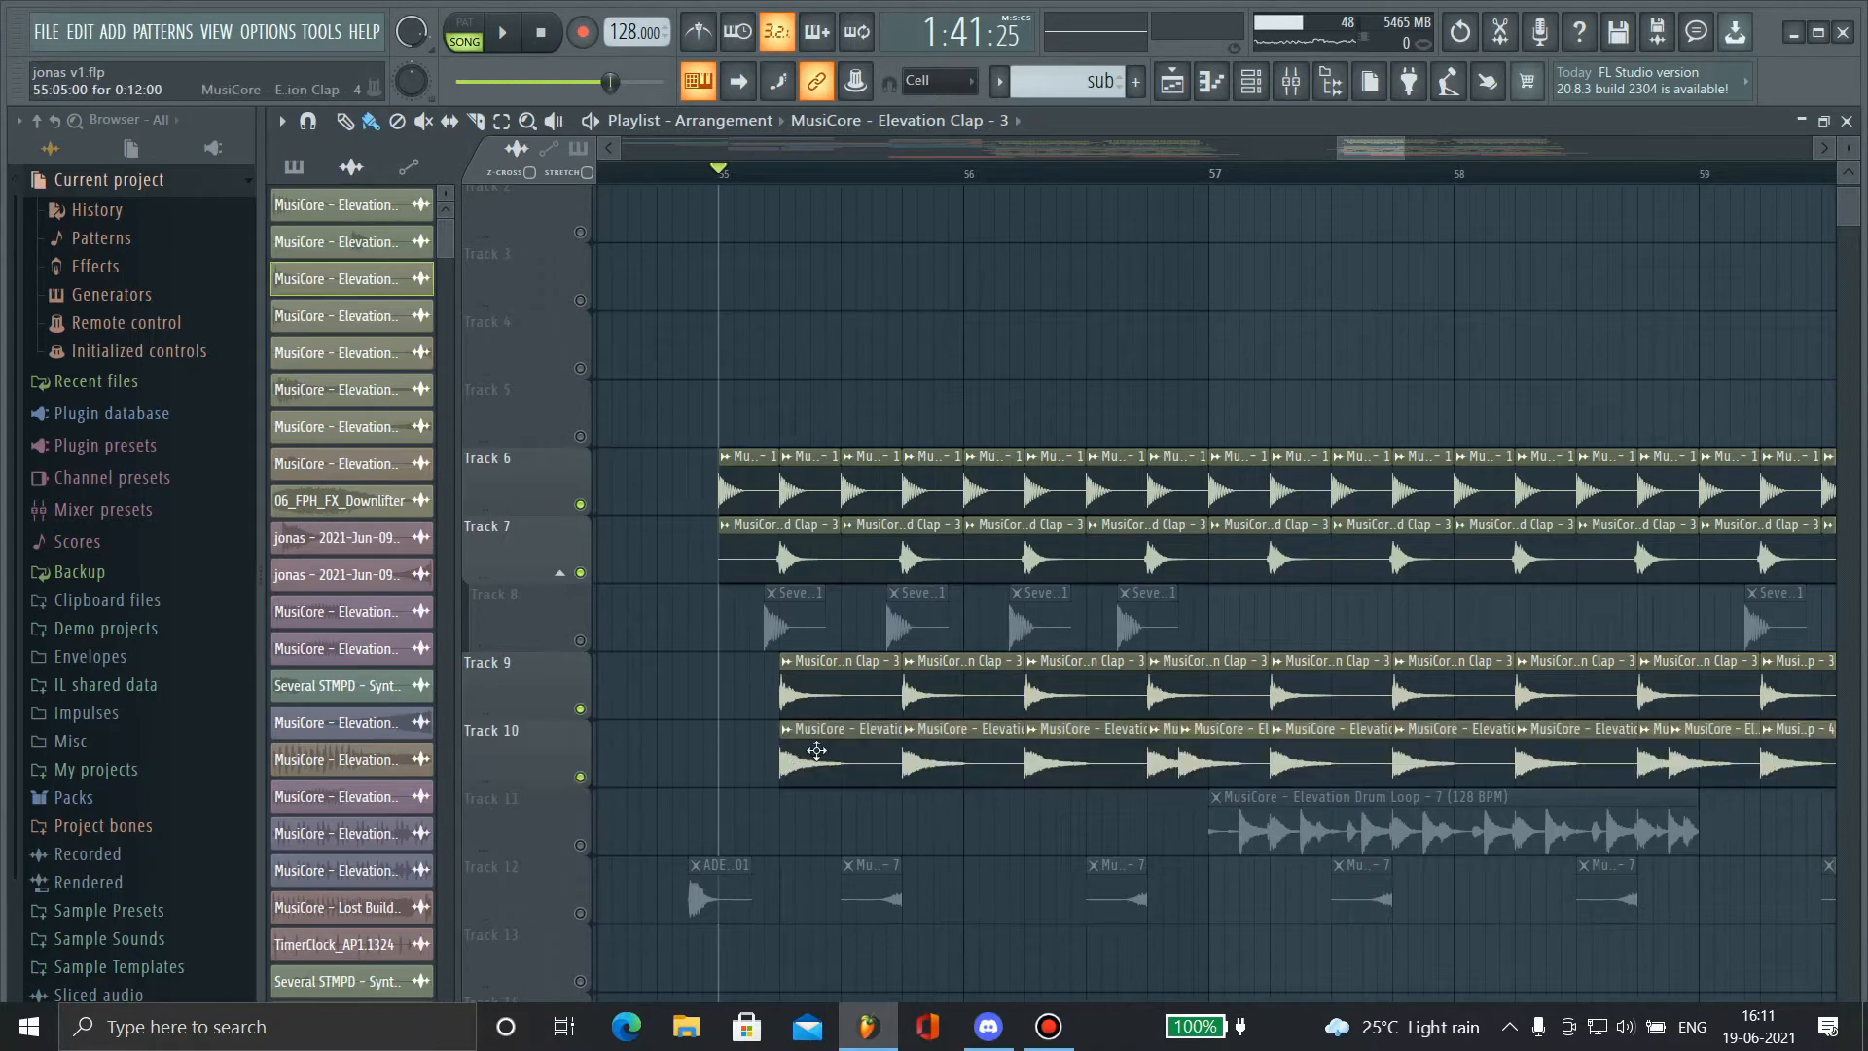
{"action": "double_click", "coordinate": [816, 750]}
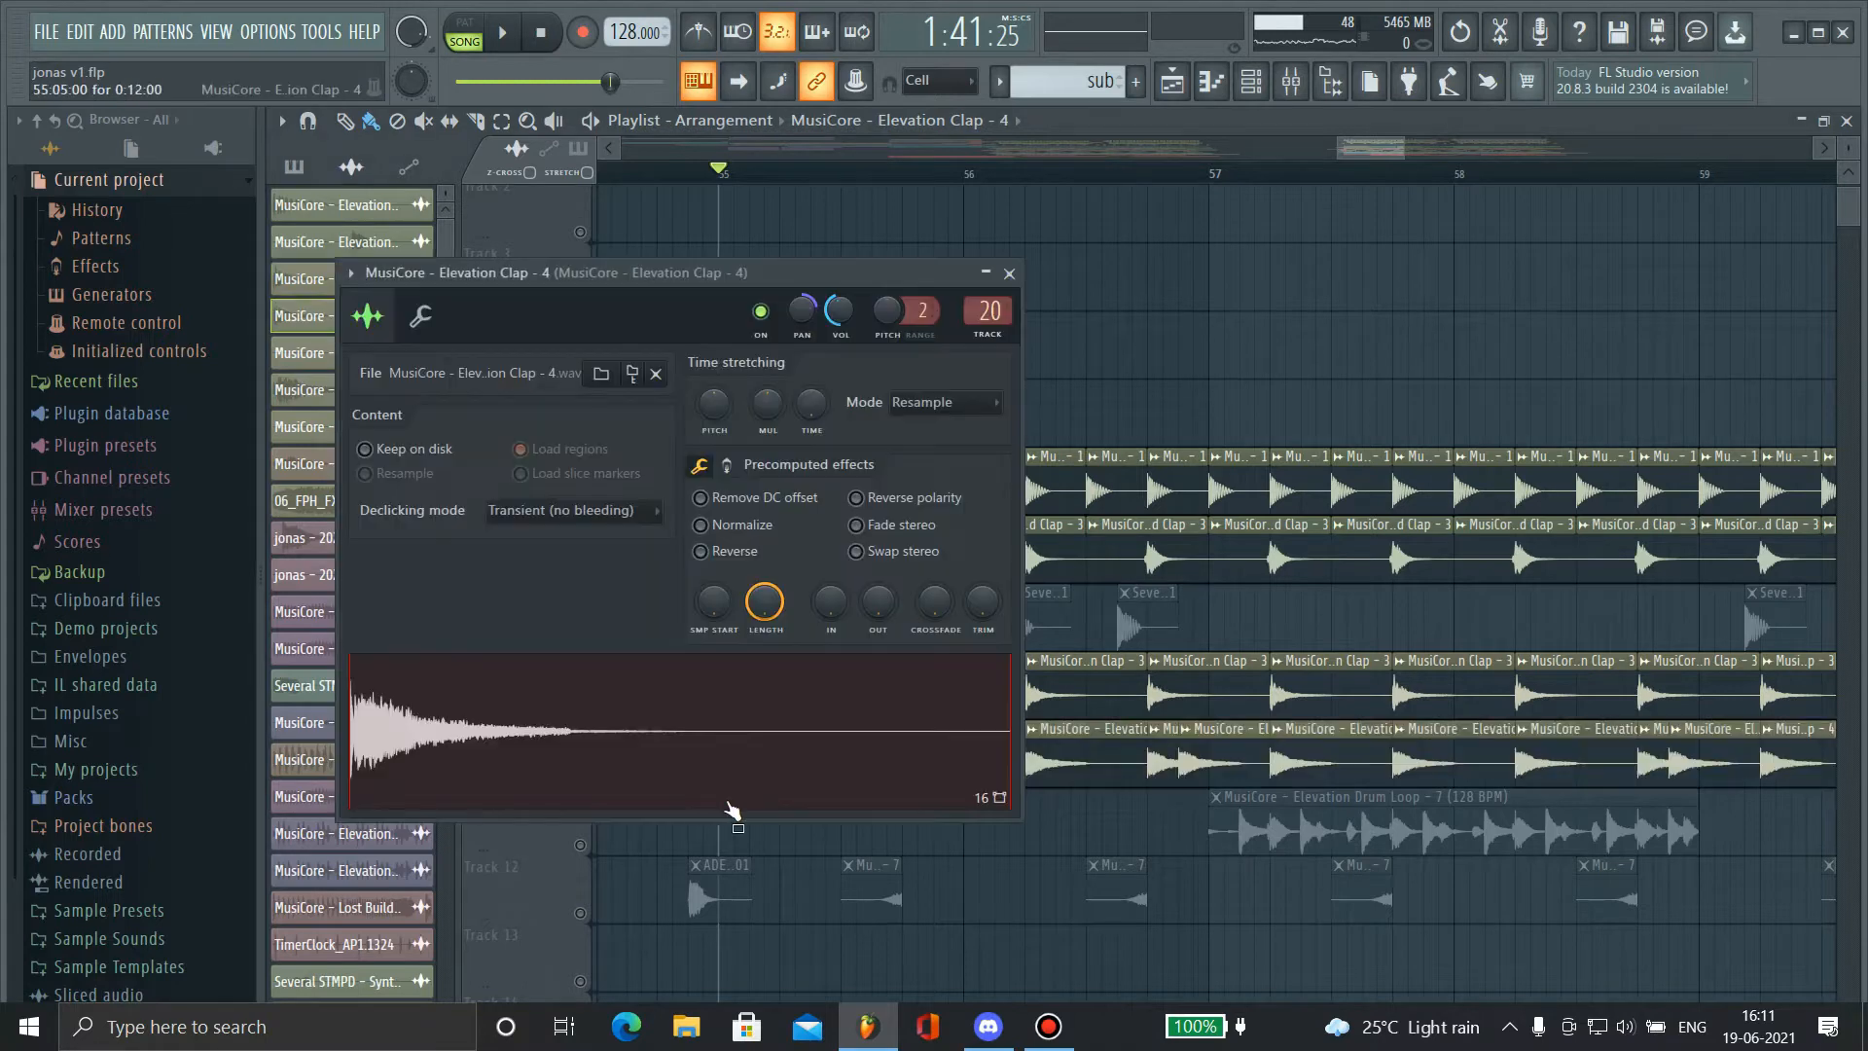
{"action": "left_click", "coordinate": [1011, 274]}
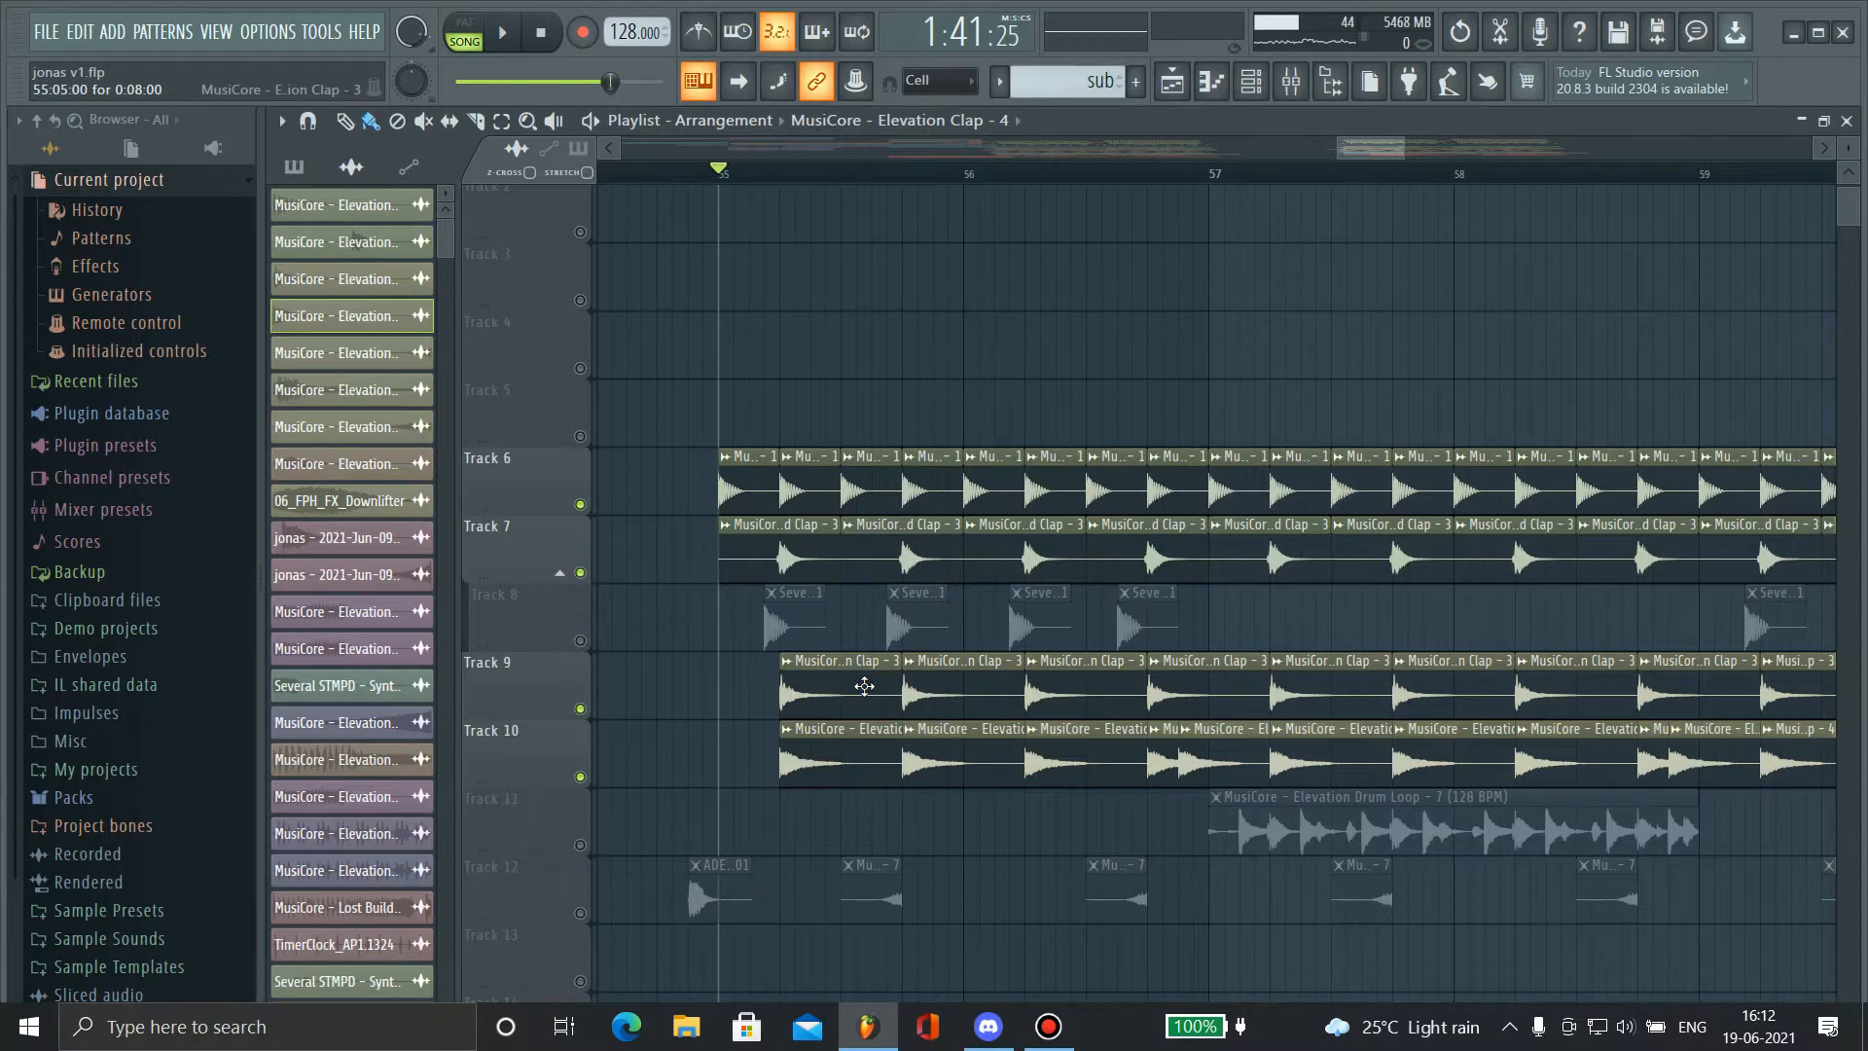
{"action": "key", "text": "space"}
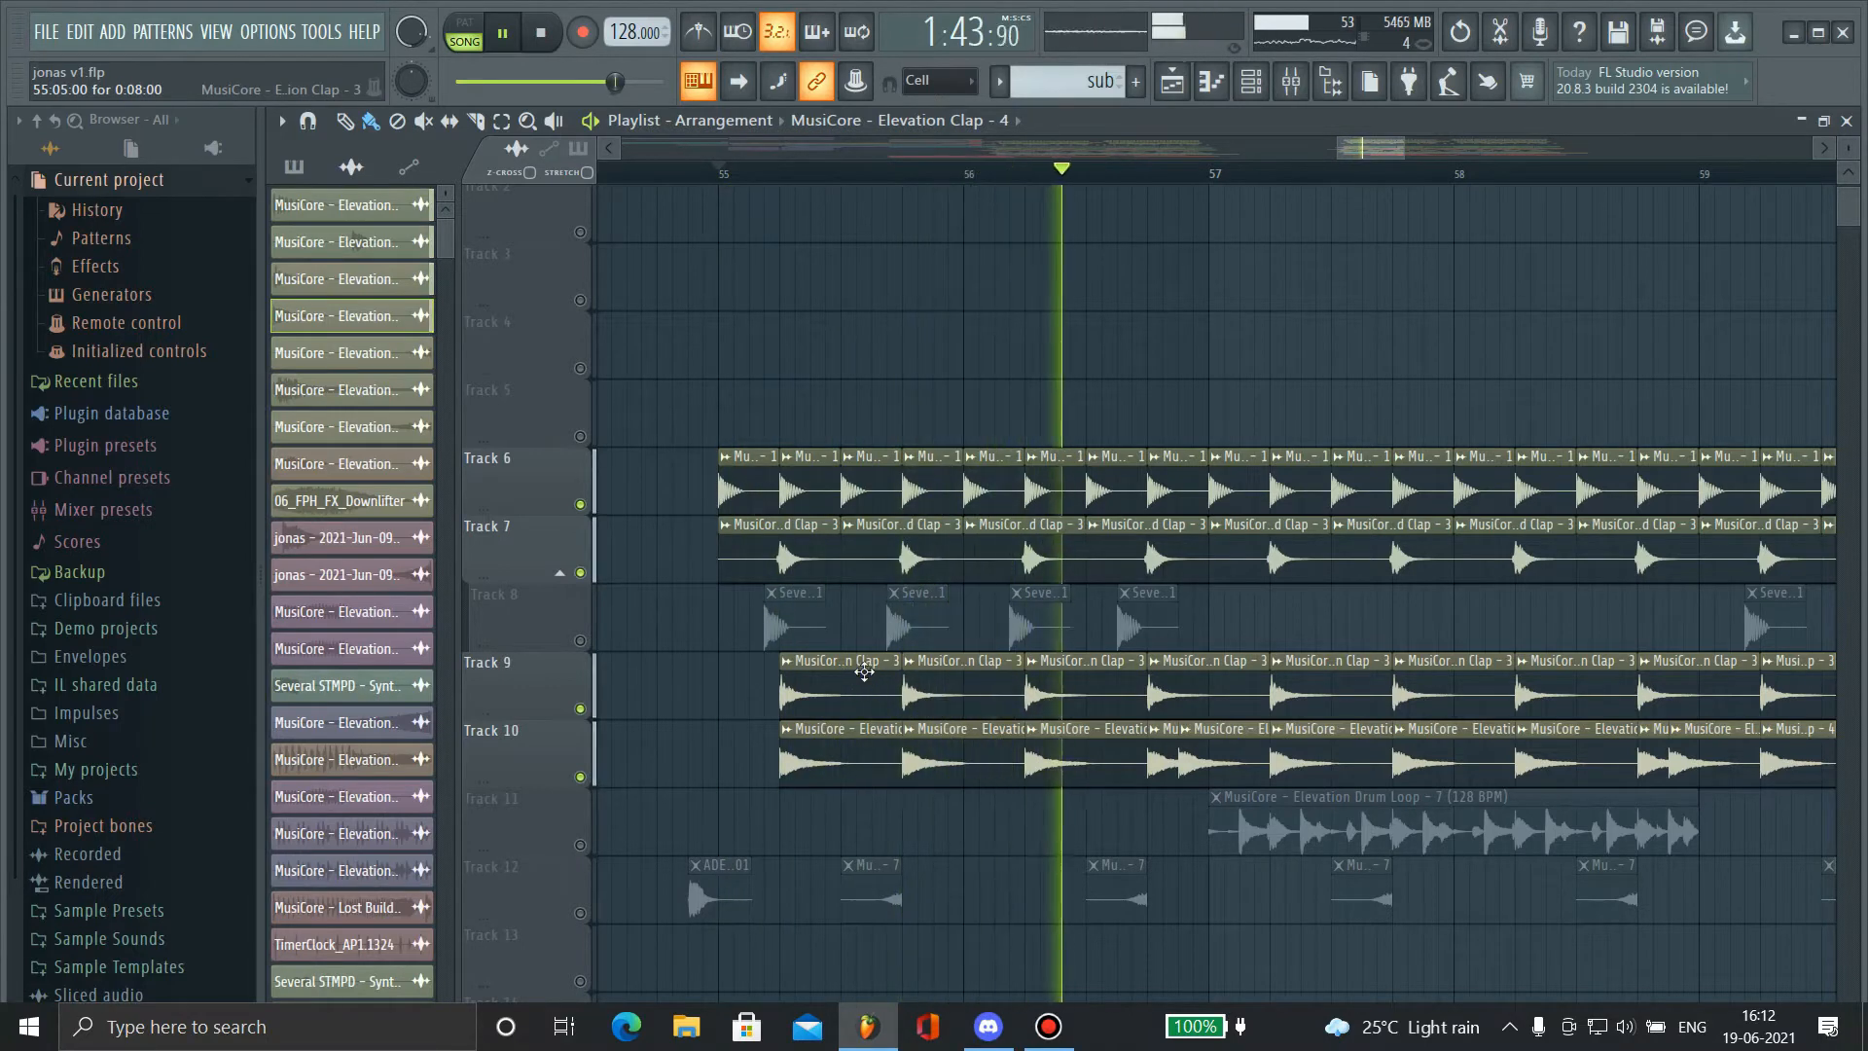
{"action": "key", "text": "space"}
- Examine the doubled Elevation Clap - 4 hit on Track 10 just before bar 57
{"action": "scroll", "coordinate": [1148, 566], "scroll_direction": "down", "scroll_amount": 3}
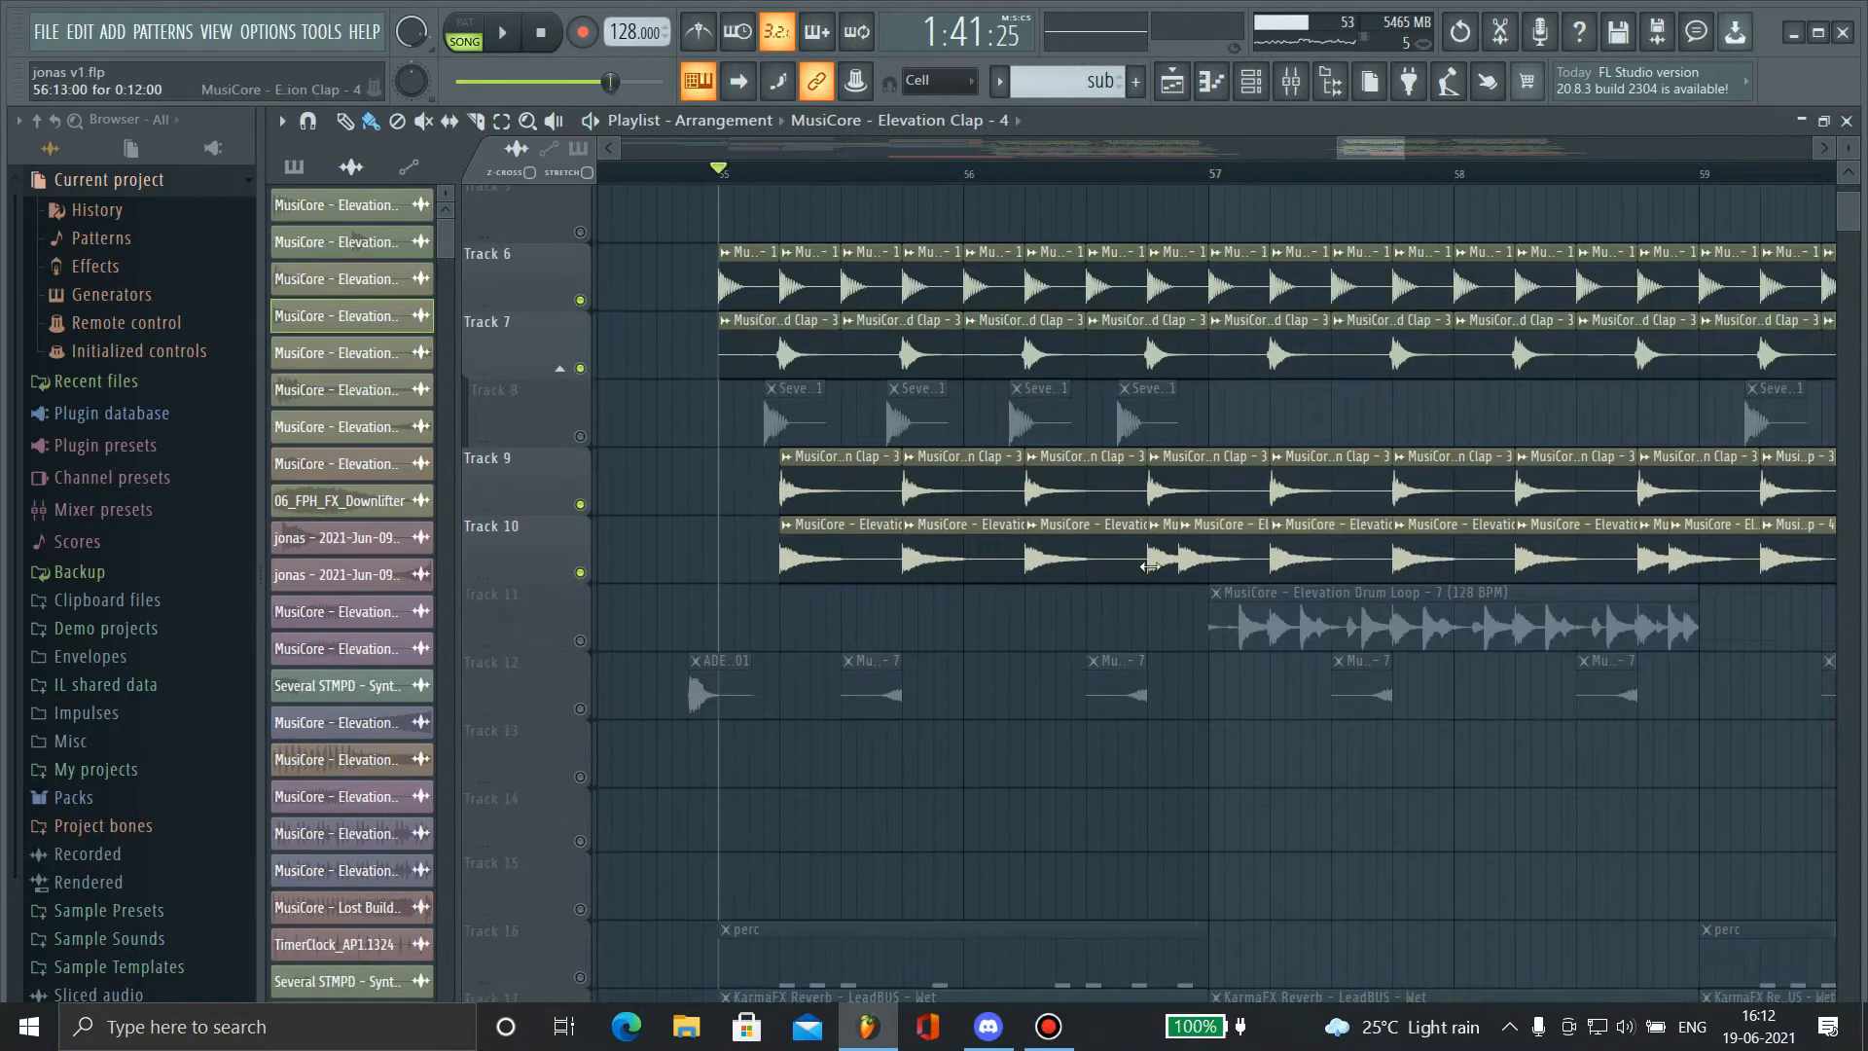
{"action": "scroll", "coordinate": [1228, 553], "scroll_direction": "up", "scroll_amount": 5}
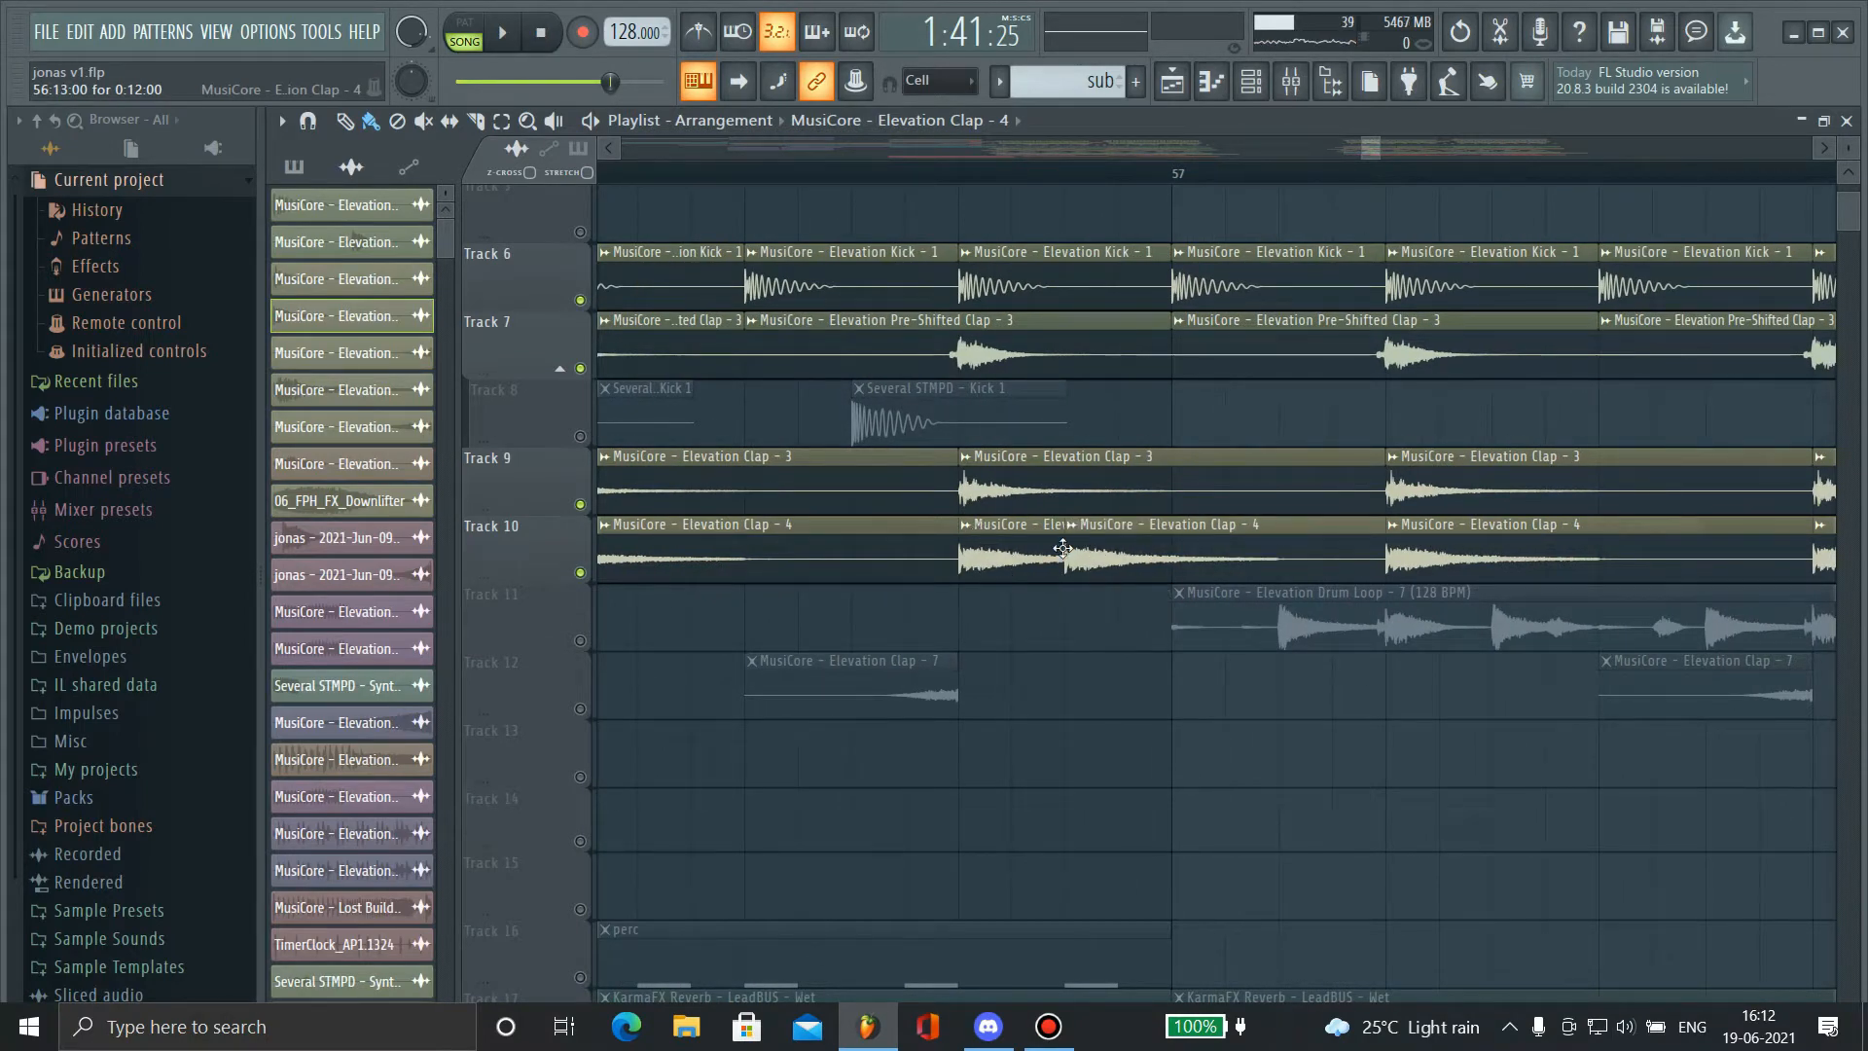
{"action": "scroll", "coordinate": [1063, 542], "scroll_direction": "down", "scroll_amount": 5}
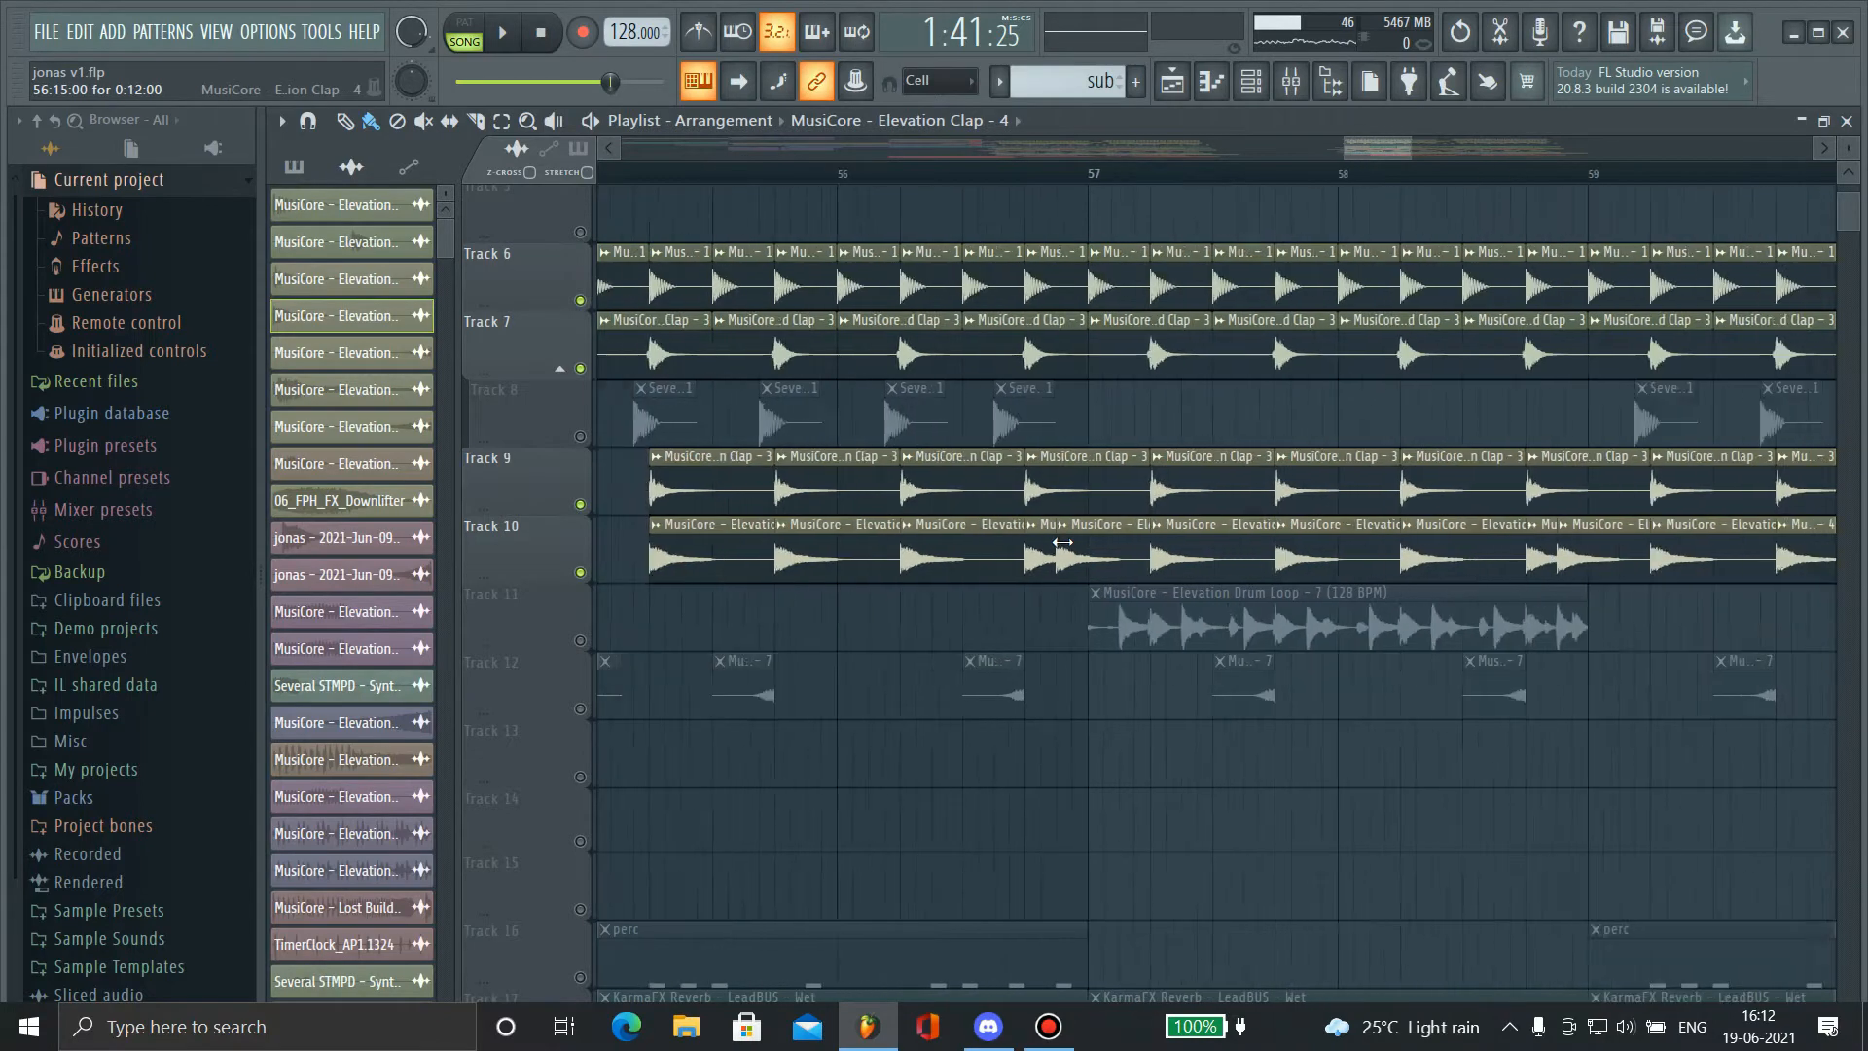
{"action": "scroll", "coordinate": [648, 576], "scroll_direction": "down", "scroll_amount": 3}
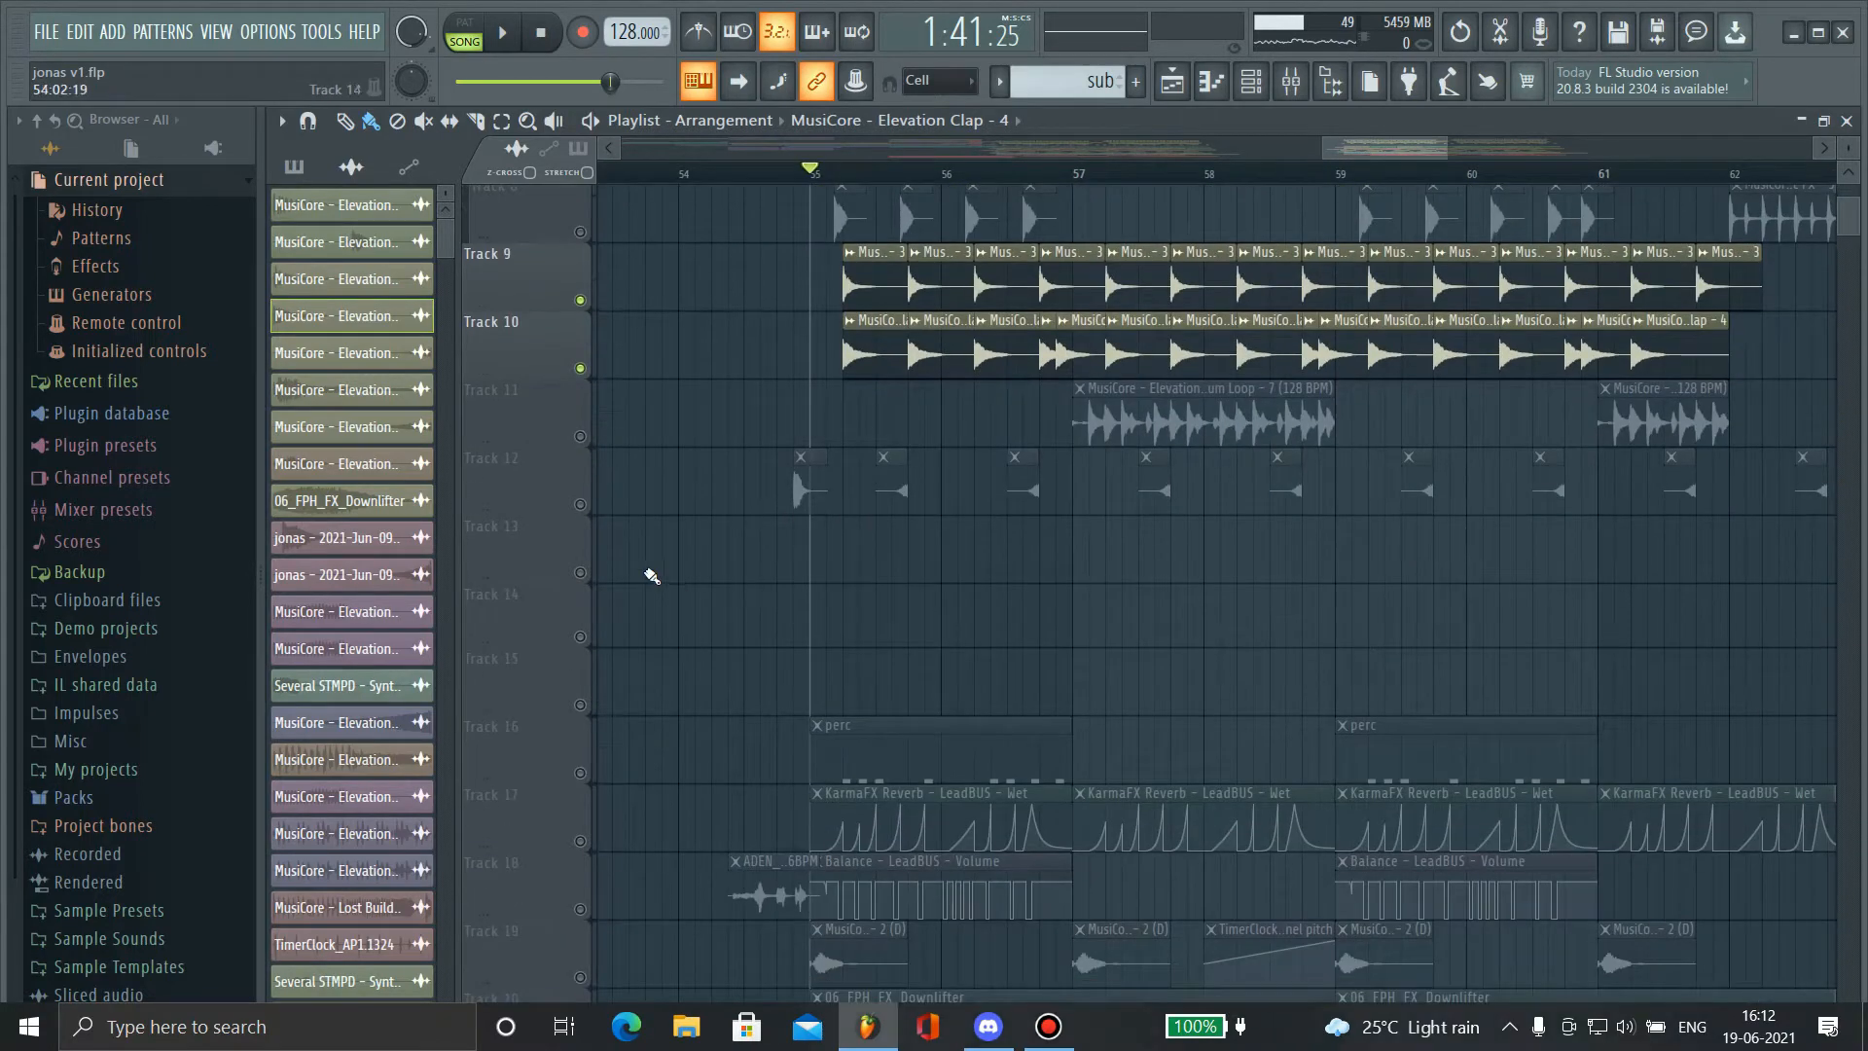
- Unmute Track 12 and view the channel settings of its reversed Elevation Clap - 7 sample
{"action": "left_click", "coordinate": [580, 504]}
{"action": "scroll", "coordinate": [912, 615], "scroll_direction": "up", "scroll_amount": 4}
{"action": "scroll", "coordinate": [913, 614], "scroll_direction": "up", "scroll_amount": 5}
{"action": "scroll", "coordinate": [913, 615], "scroll_direction": "up", "scroll_amount": 3}
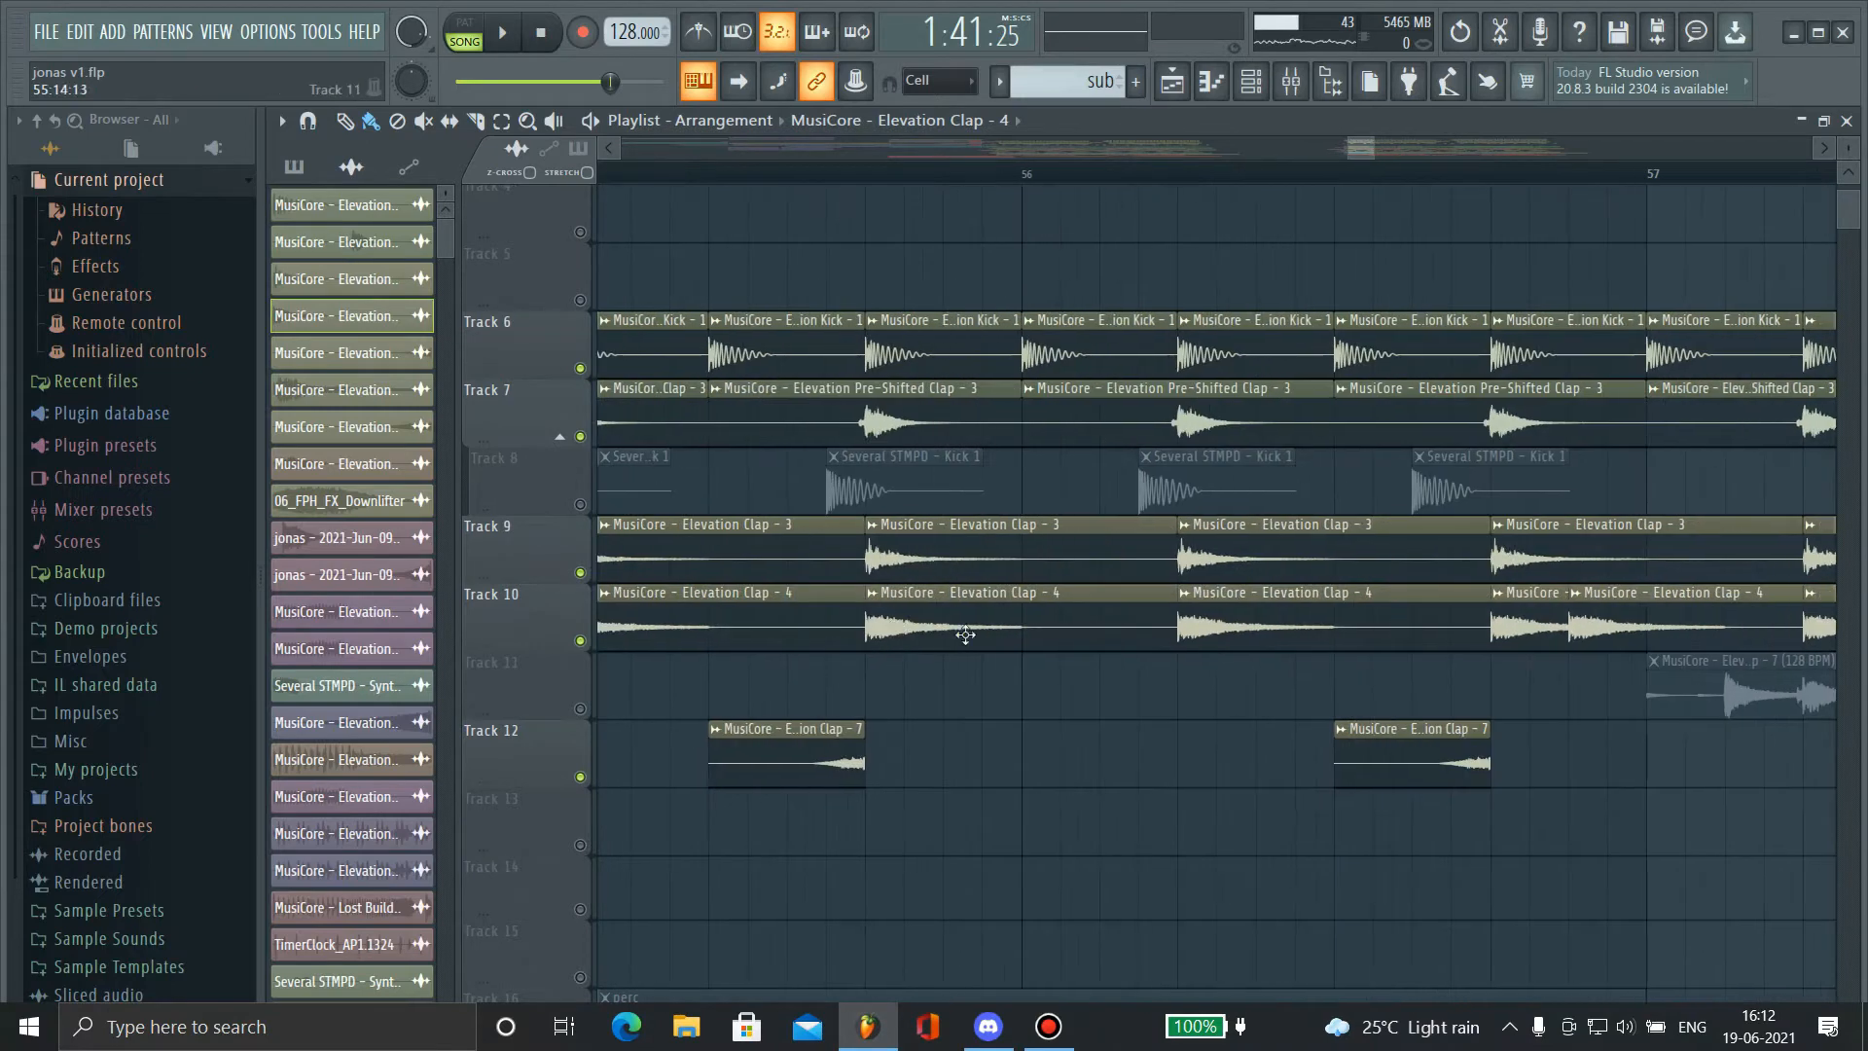
{"action": "double_click", "coordinate": [844, 764]}
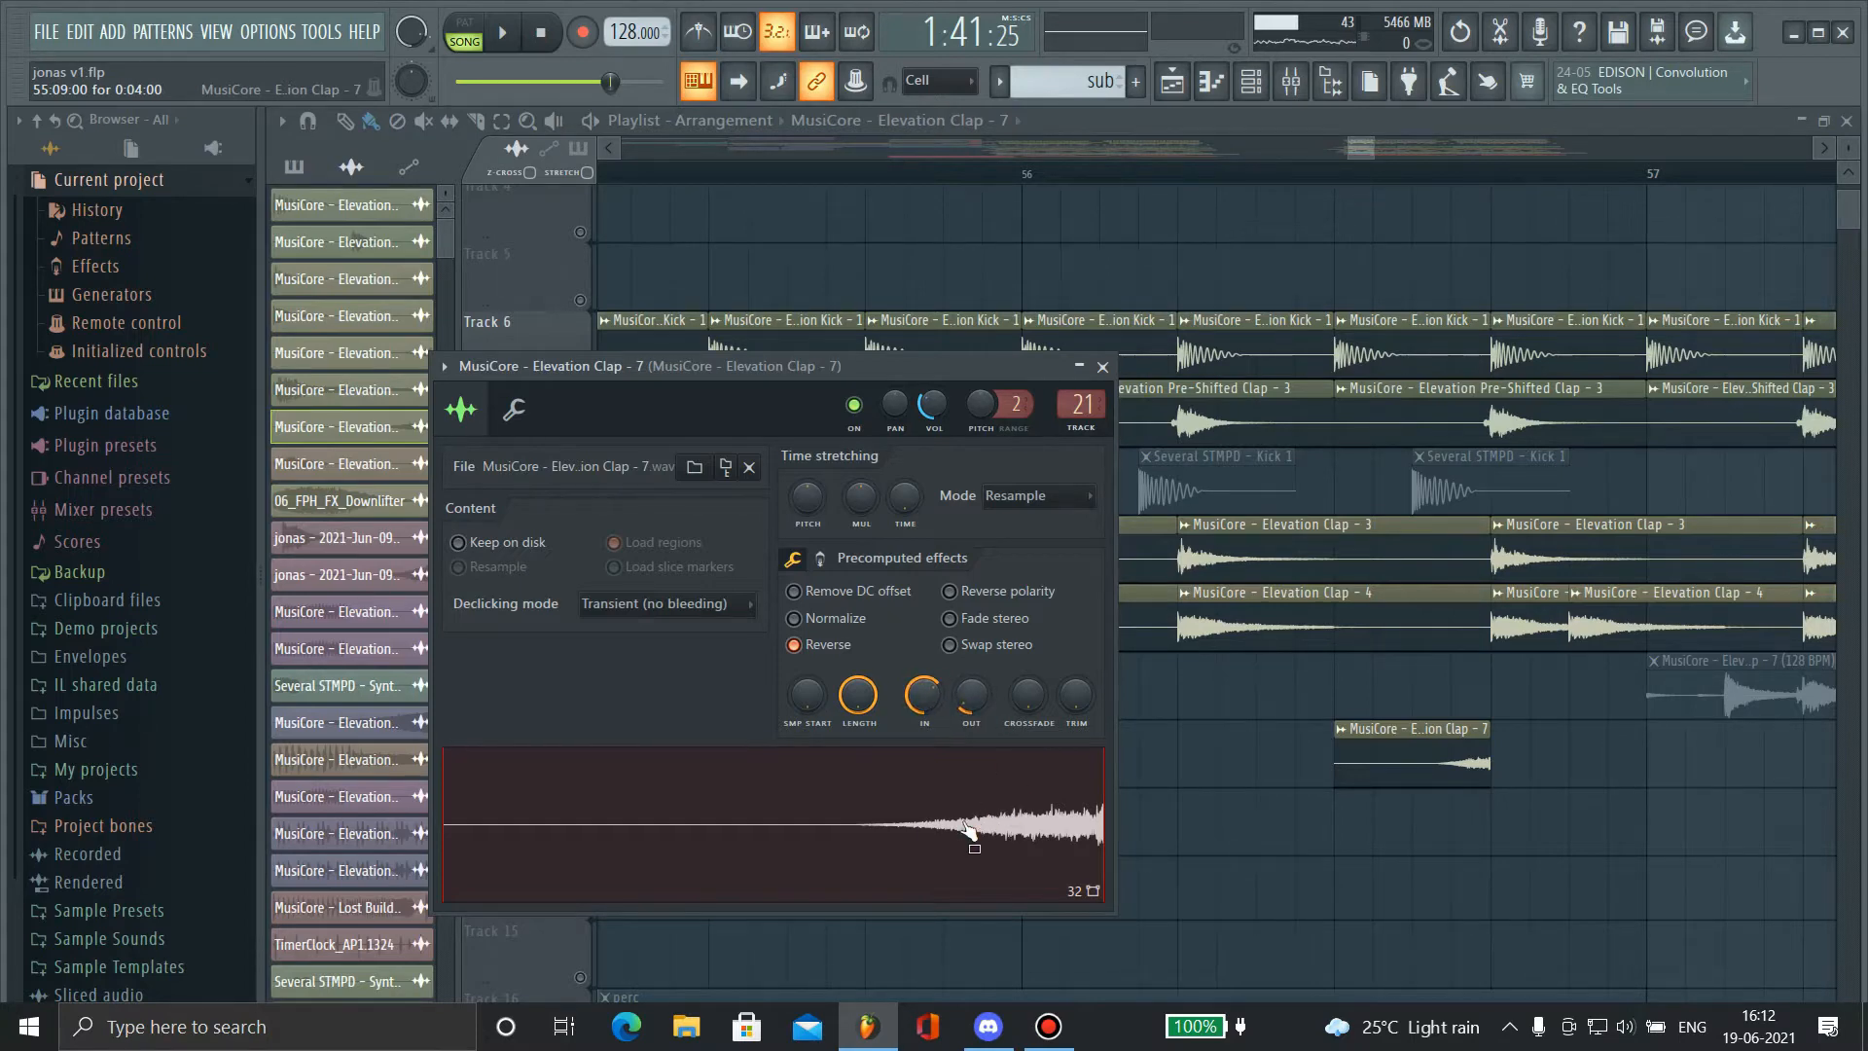
{"action": "left_click", "coordinate": [1105, 368]}
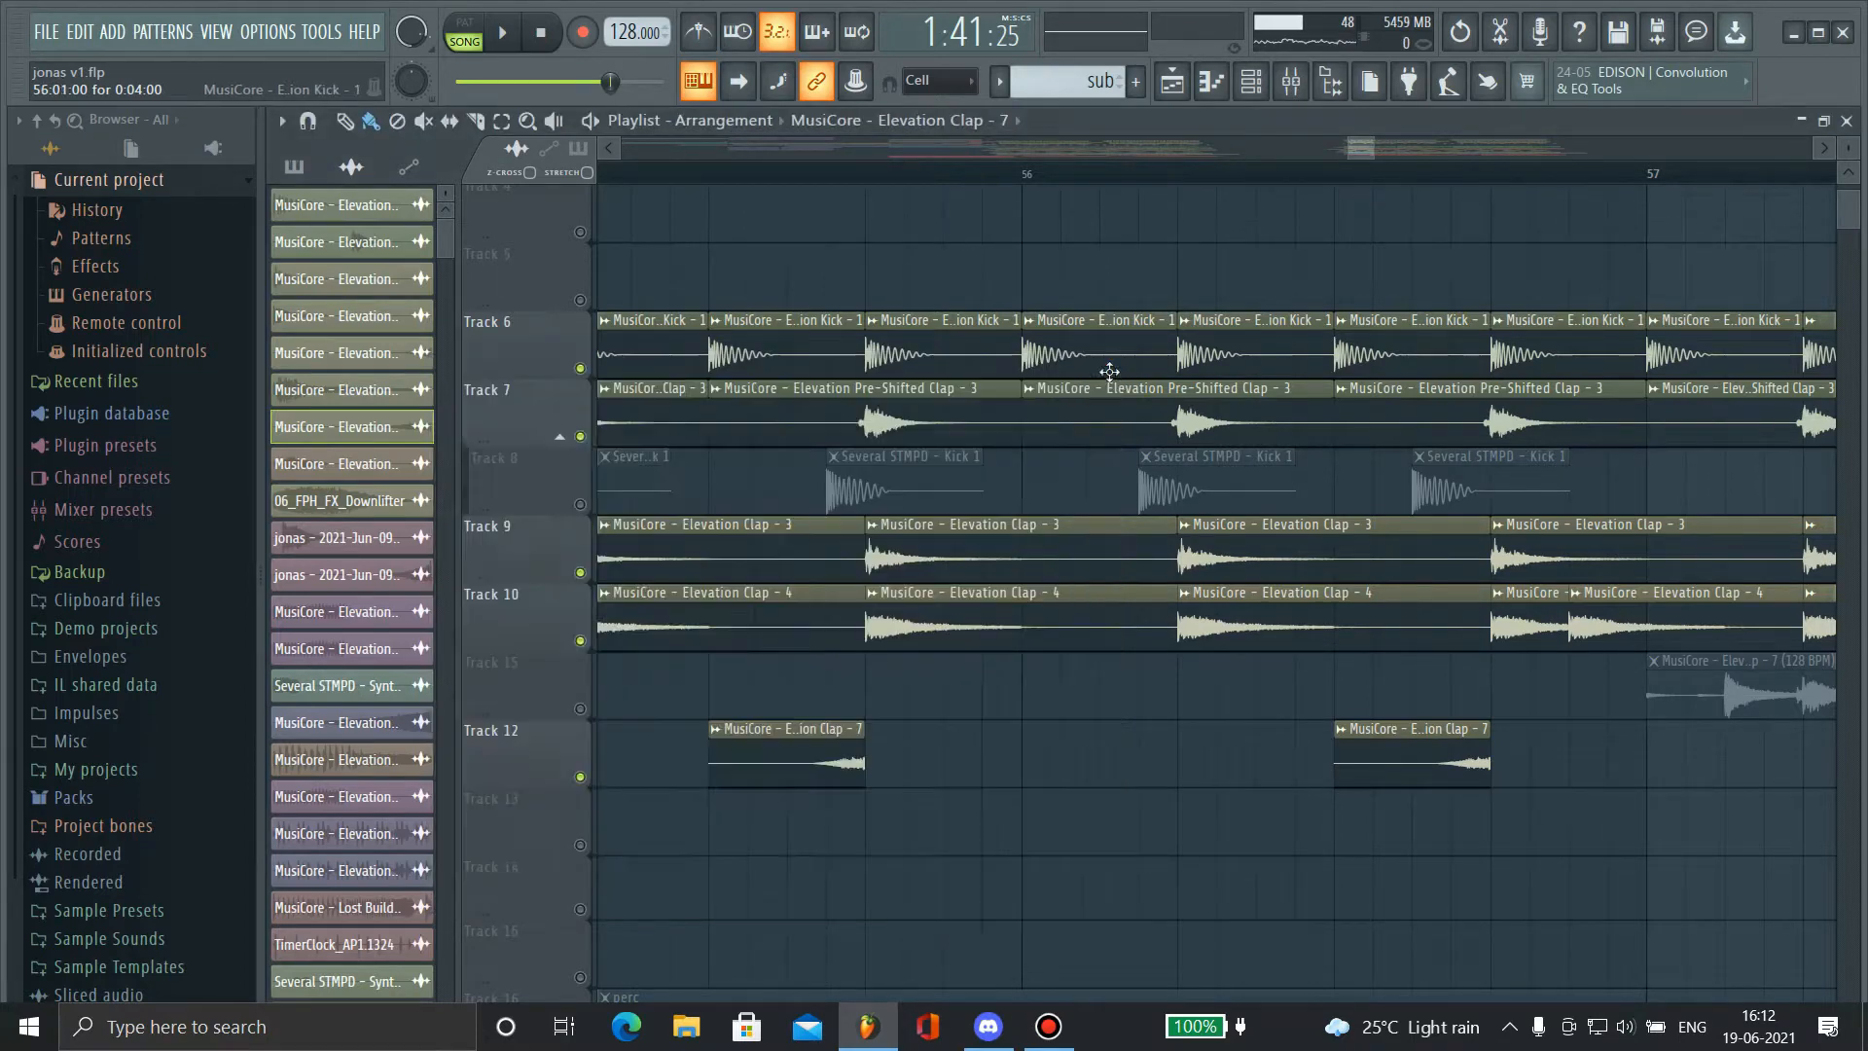
- Play the kick and all clap layers from bar 55 with the reversed clap included
{"action": "scroll", "coordinate": [992, 545], "scroll_direction": "down", "scroll_amount": 5}
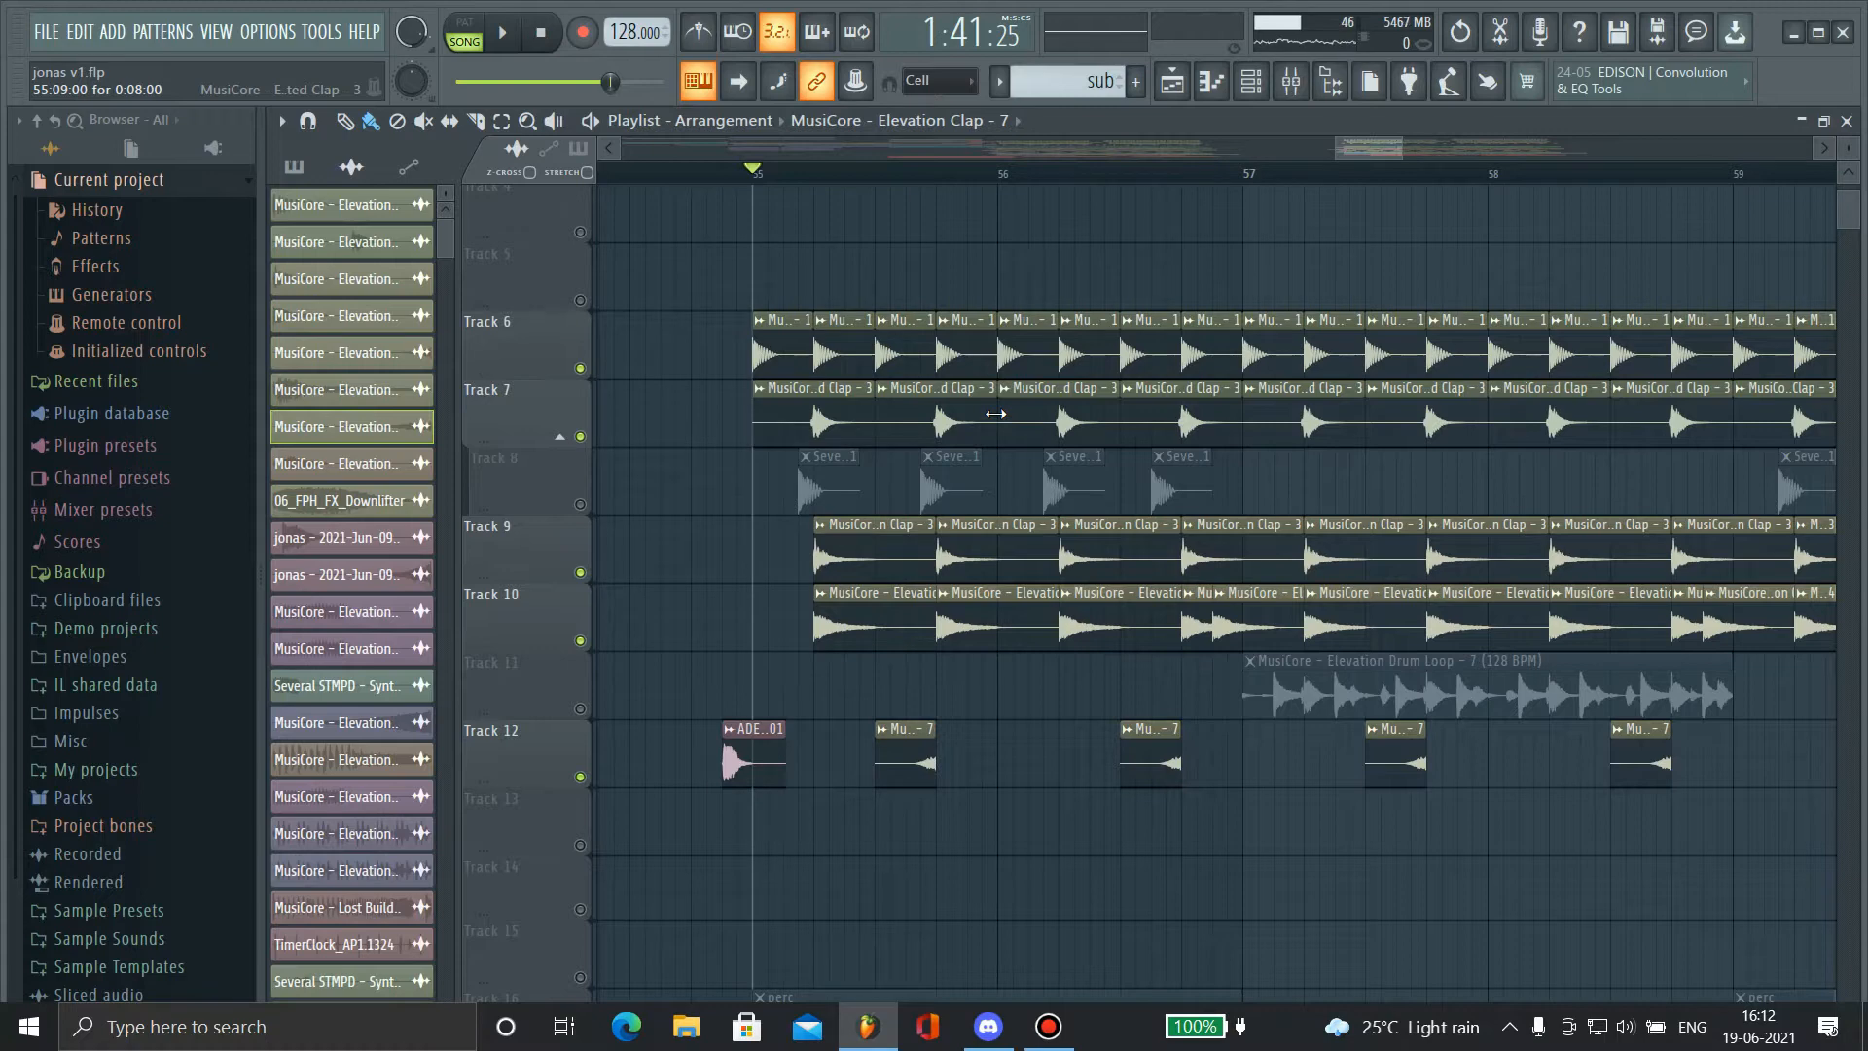
{"action": "key", "text": "space"}
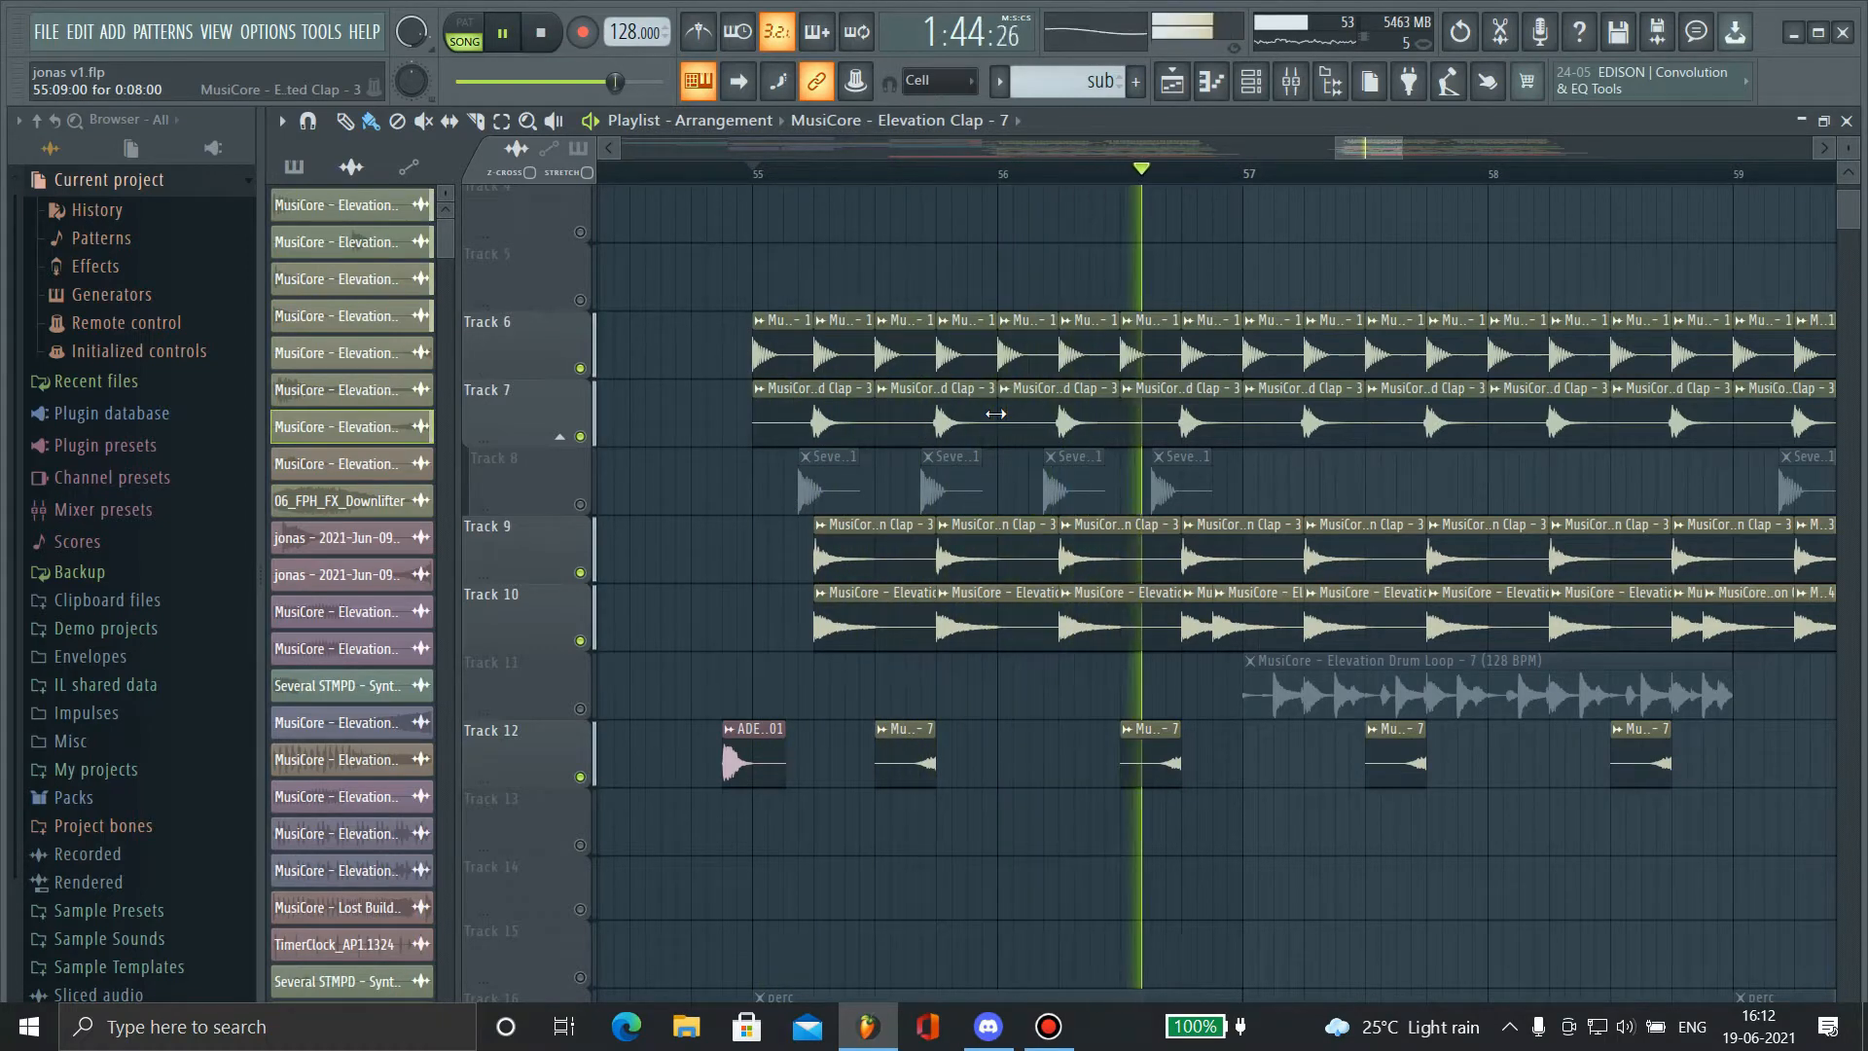
{"action": "key", "text": "space"}
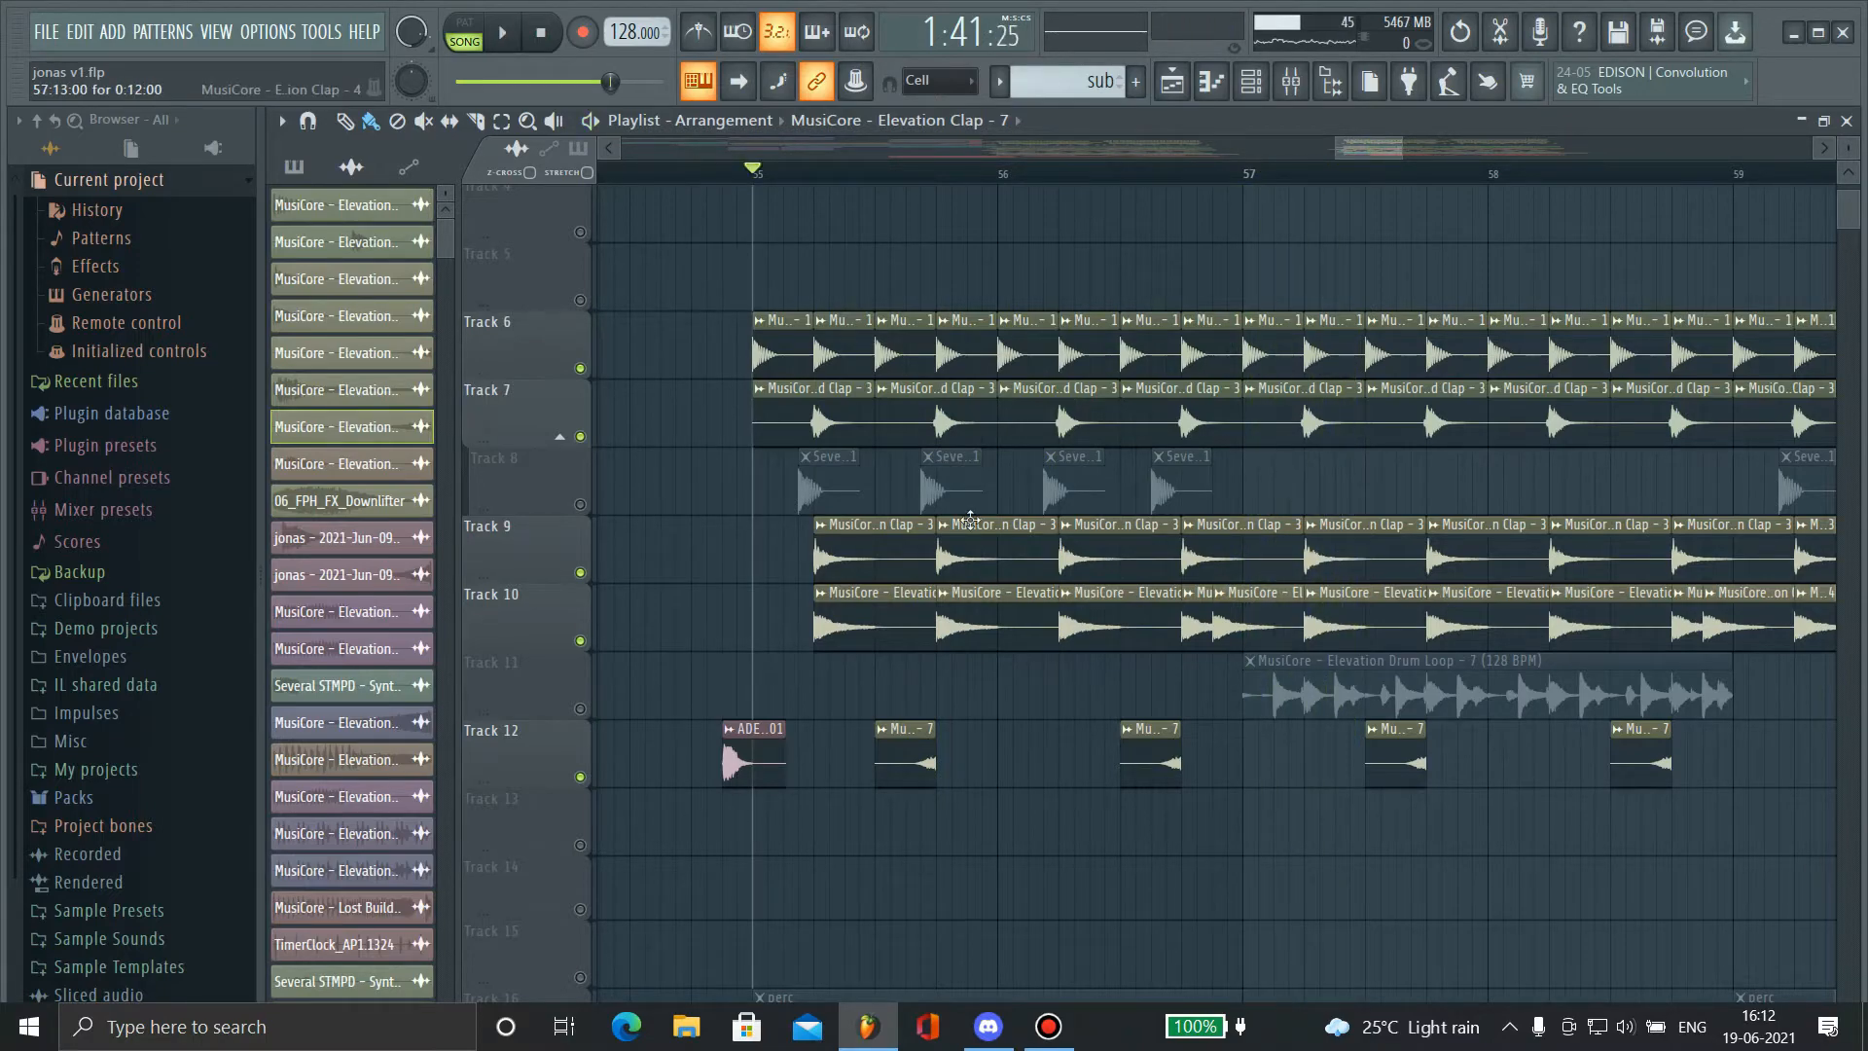
- Unmute the perc pattern on Track 16
{"action": "scroll", "coordinate": [970, 518], "scroll_direction": "down", "scroll_amount": 4, "text": "ctrl"}
{"action": "scroll", "coordinate": [1109, 487], "scroll_direction": "down", "scroll_amount": 3}
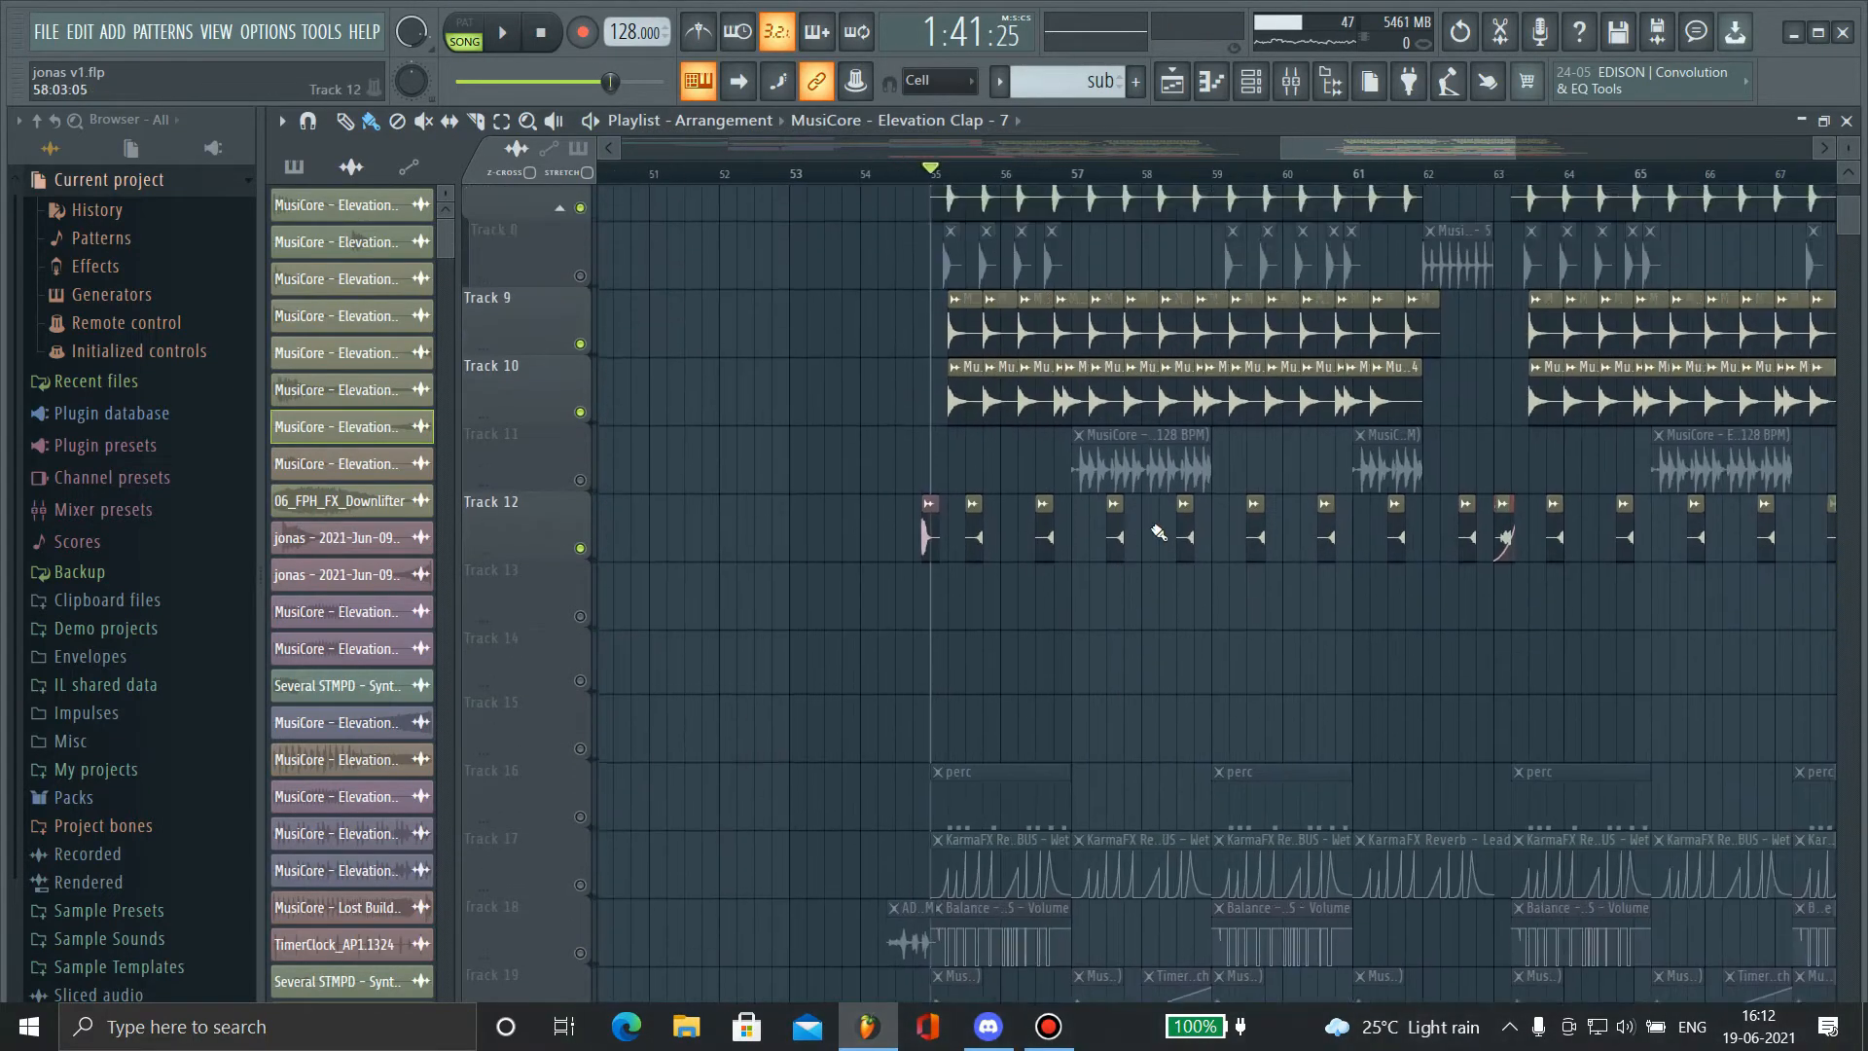
{"action": "scroll", "coordinate": [1012, 502], "scroll_direction": "down", "scroll_amount": 5}
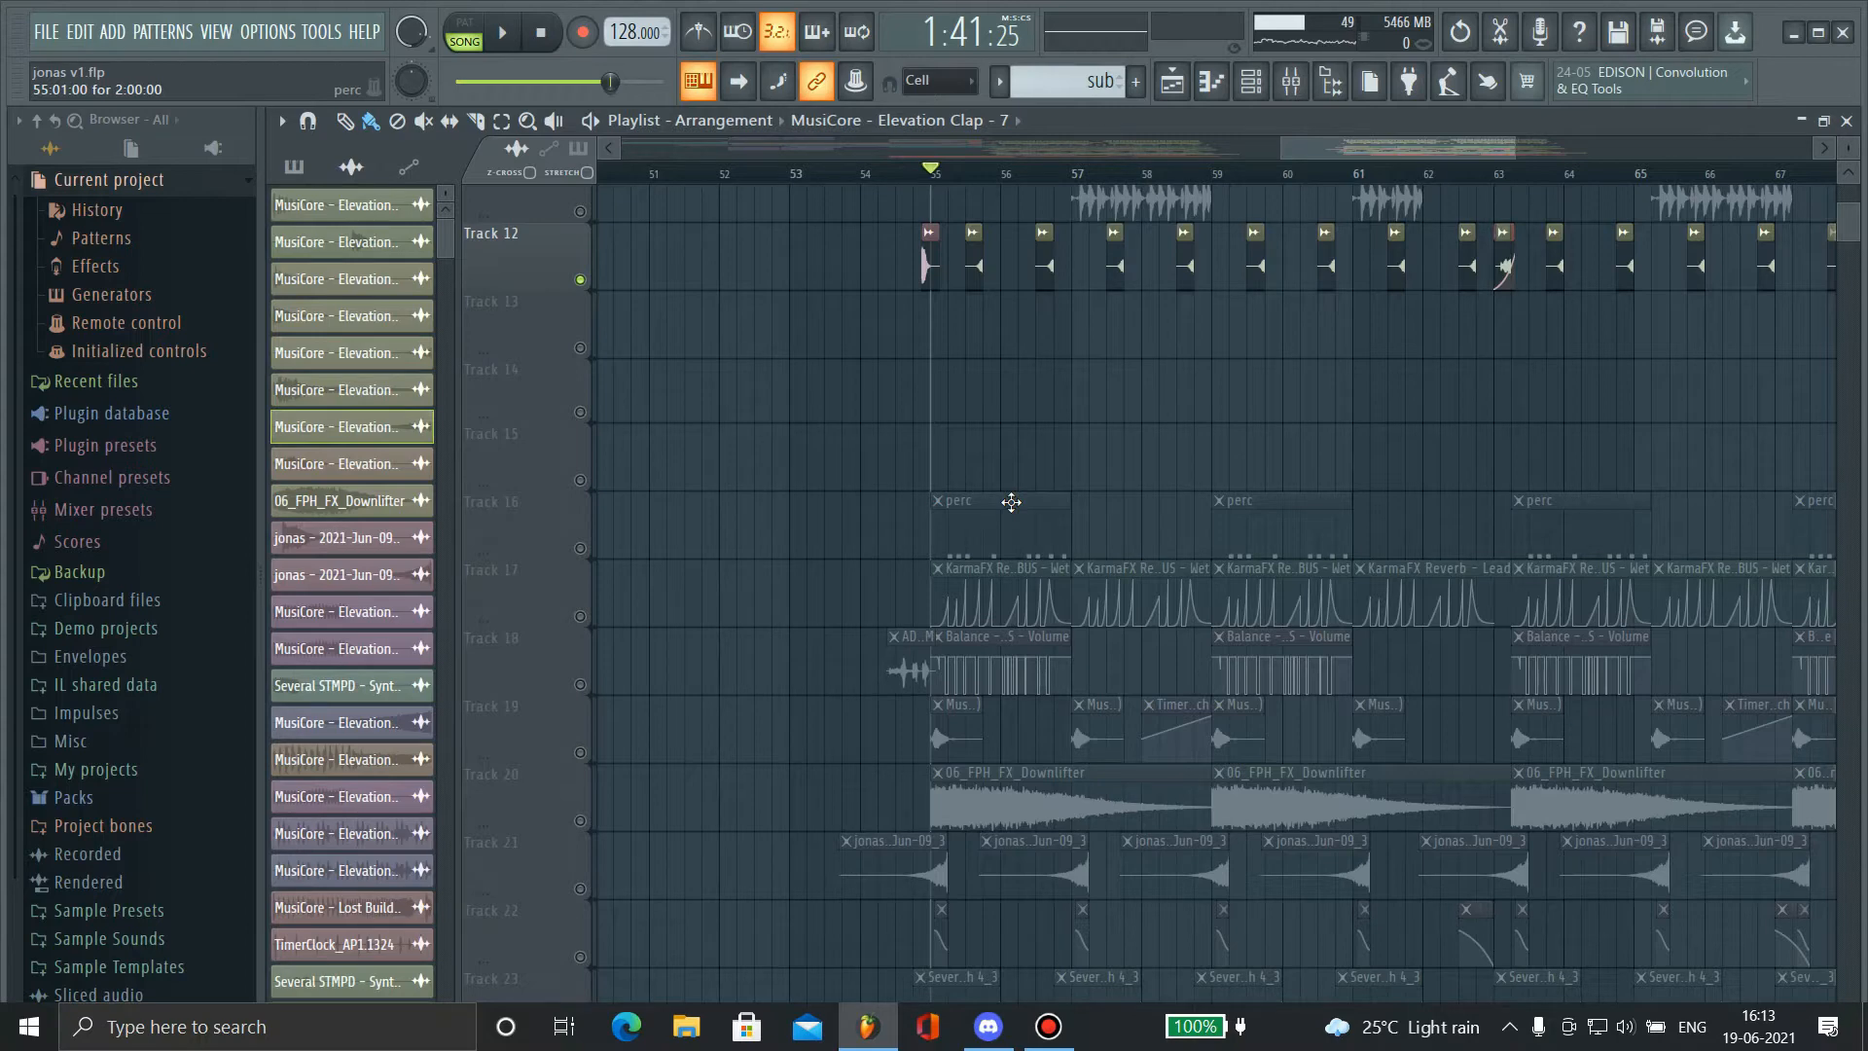
{"action": "scroll", "coordinate": [1319, 422], "scroll_direction": "up", "scroll_amount": 2}
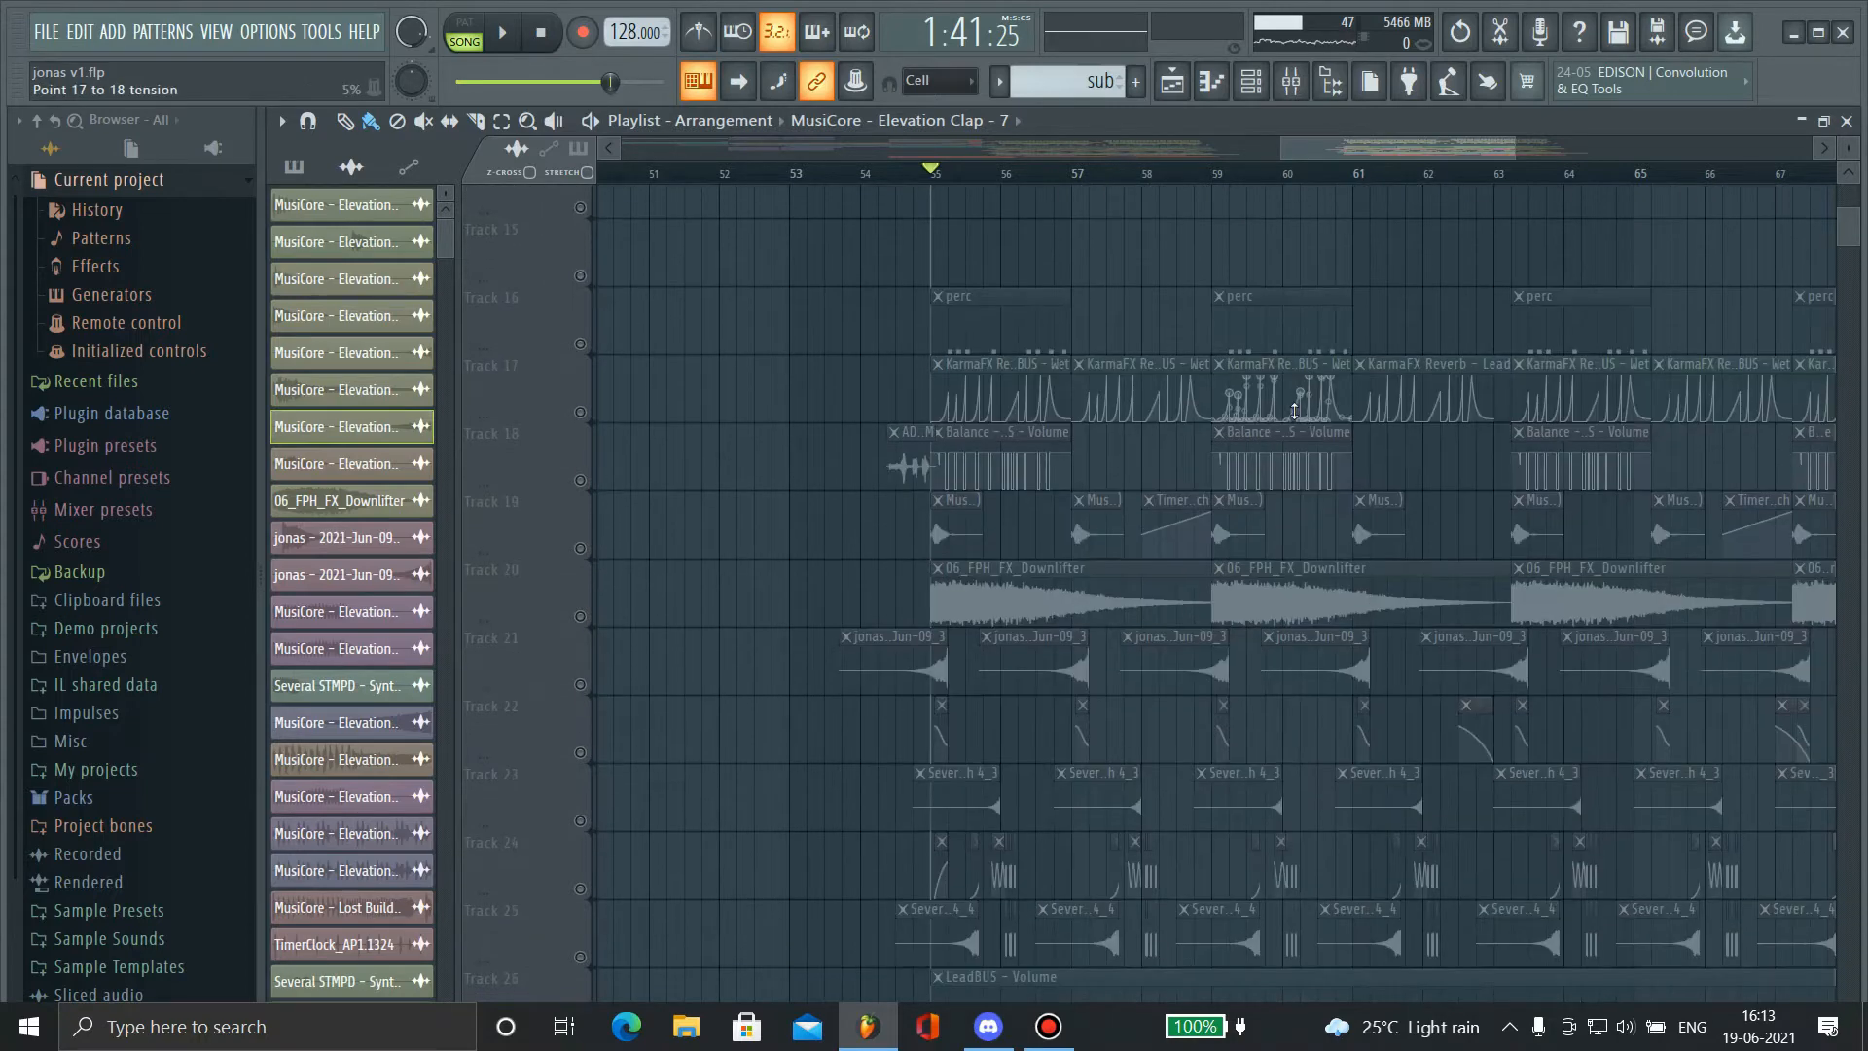
{"action": "scroll", "coordinate": [1008, 414], "scroll_direction": "down", "scroll_amount": 2}
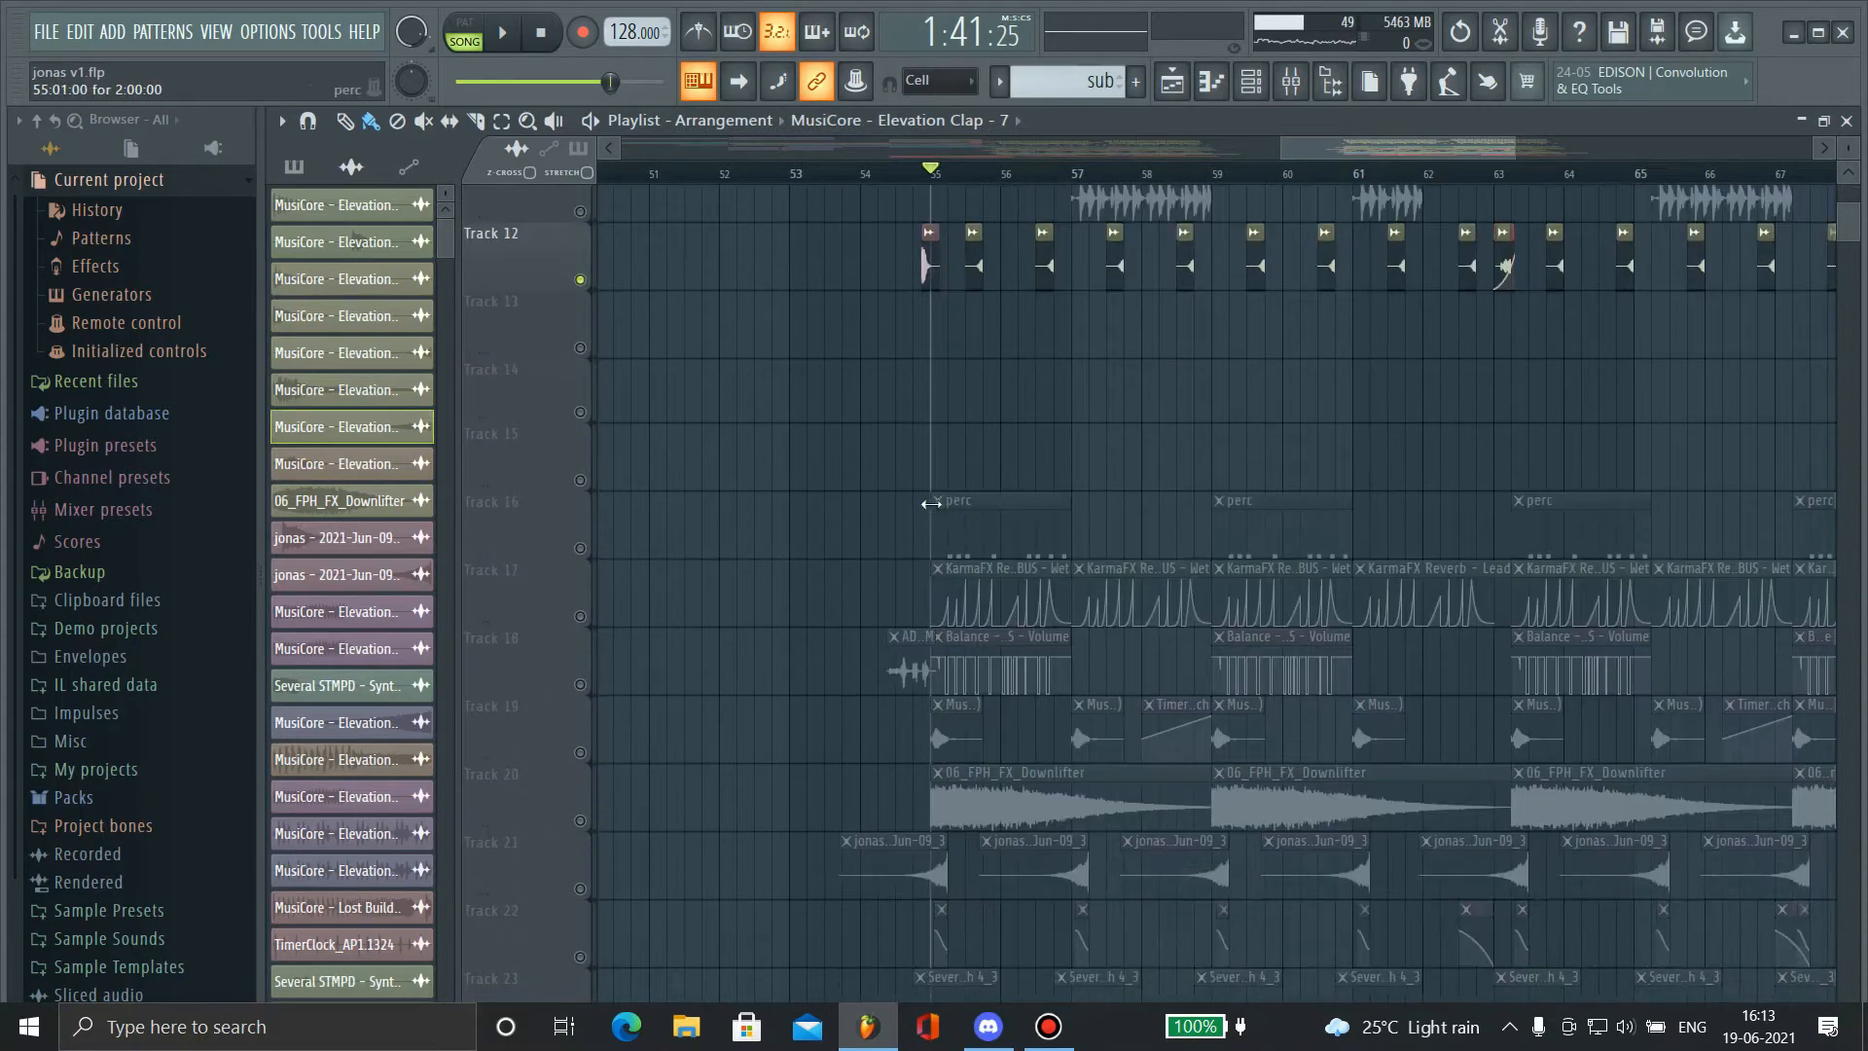
{"action": "scroll", "coordinate": [1183, 565], "scroll_direction": "down", "scroll_amount": 1}
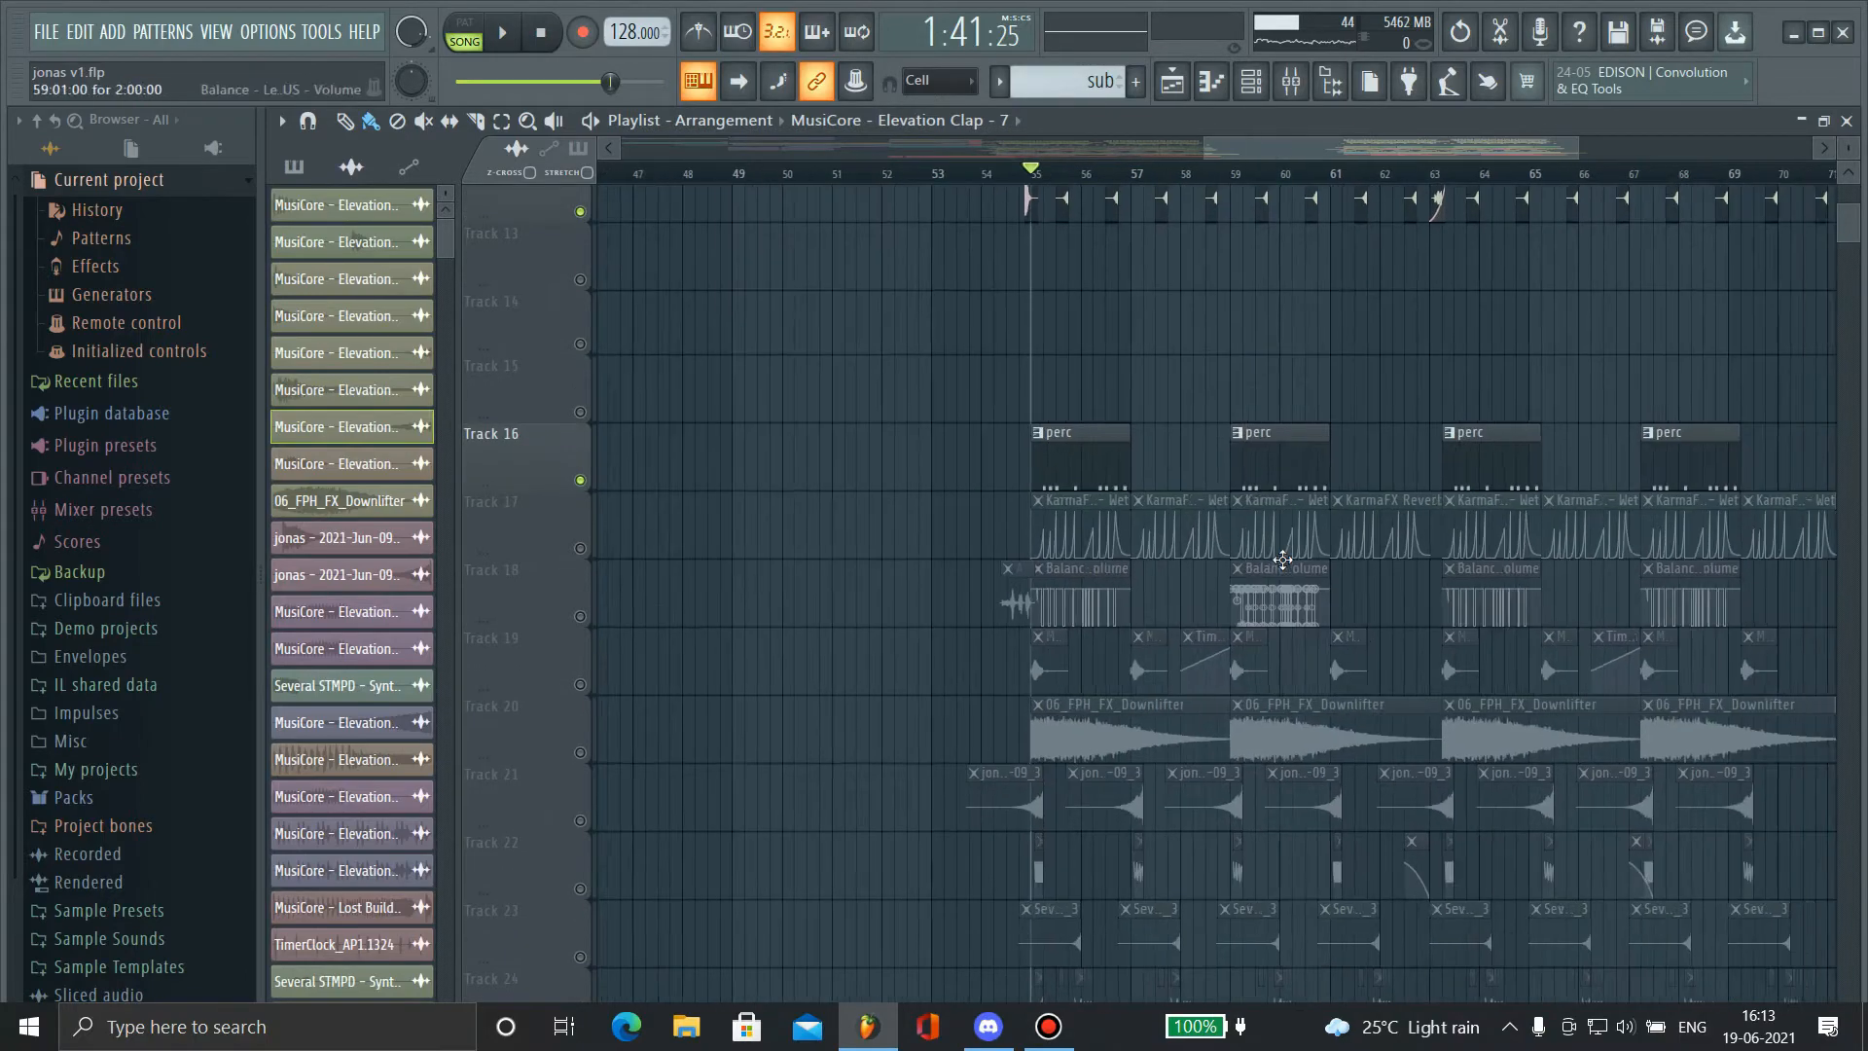
{"action": "scroll", "coordinate": [1184, 545], "scroll_direction": "down", "scroll_amount": 5, "text": "ctrl"}
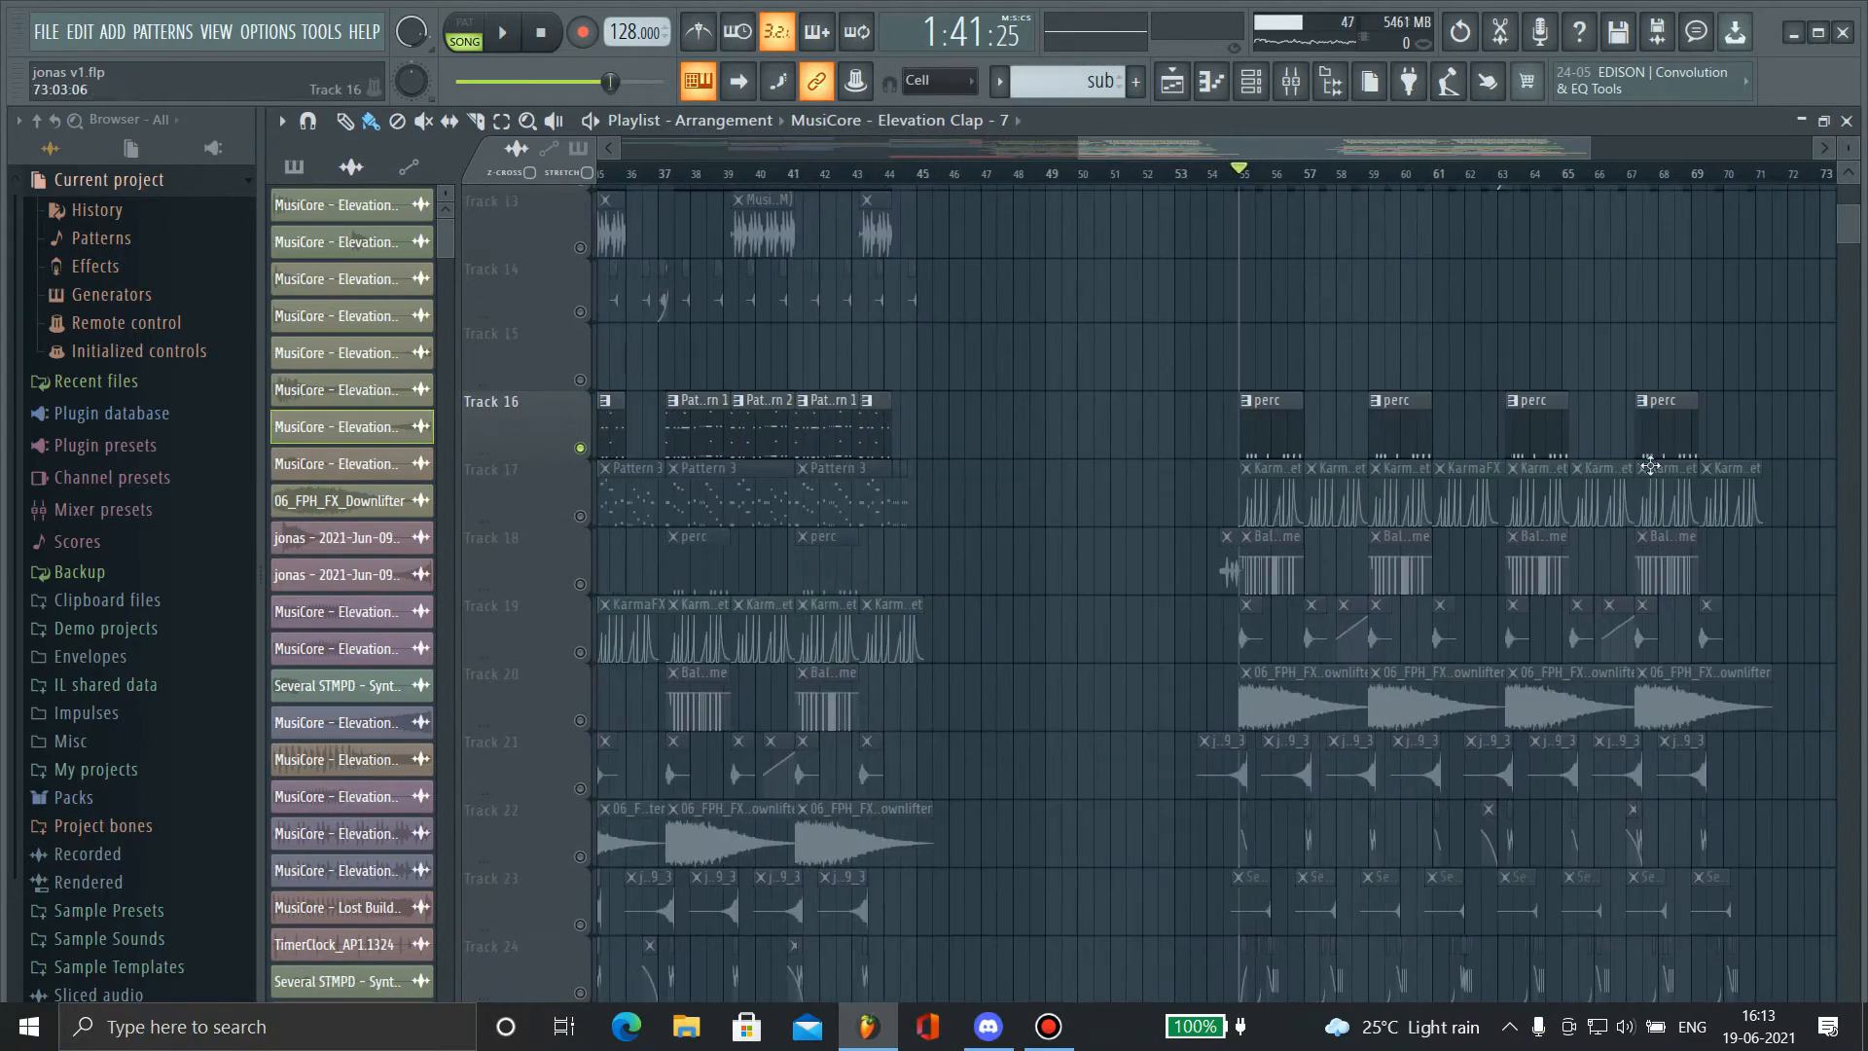
- Select the drop's clips from the perc pattern on Track 16 downward and move them up three tracks
{"action": "scroll", "coordinate": [788, 430], "scroll_direction": "up", "scroll_amount": 2}
{"action": "left_click_drag", "start_coordinate": [1587, 343], "coordinate": [706, 1049]}
{"action": "scroll", "coordinate": [742, 522], "scroll_direction": "up", "scroll_amount": 8}
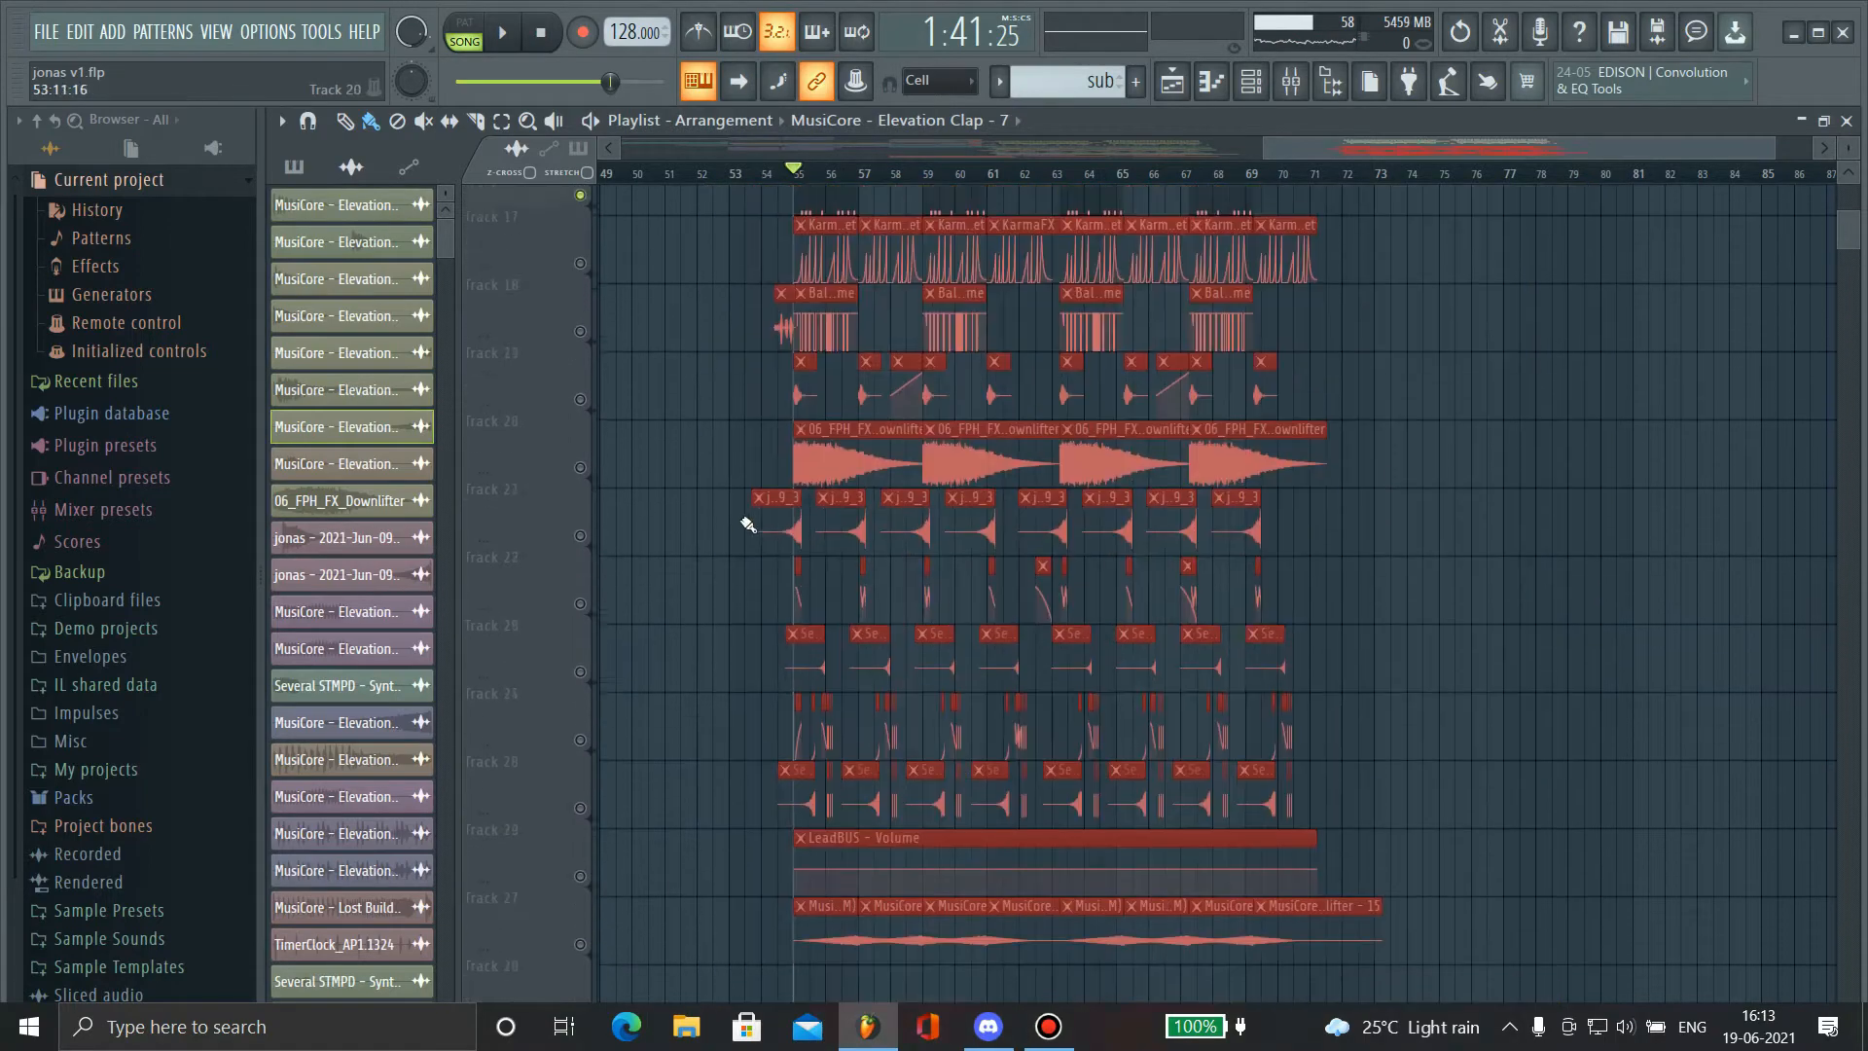
{"action": "scroll", "coordinate": [742, 537], "scroll_direction": "up", "scroll_amount": 2}
{"action": "key", "text": "shift+Up"}
{"action": "key", "text": "shift+Up"}
{"action": "key", "text": "shift+Up"}
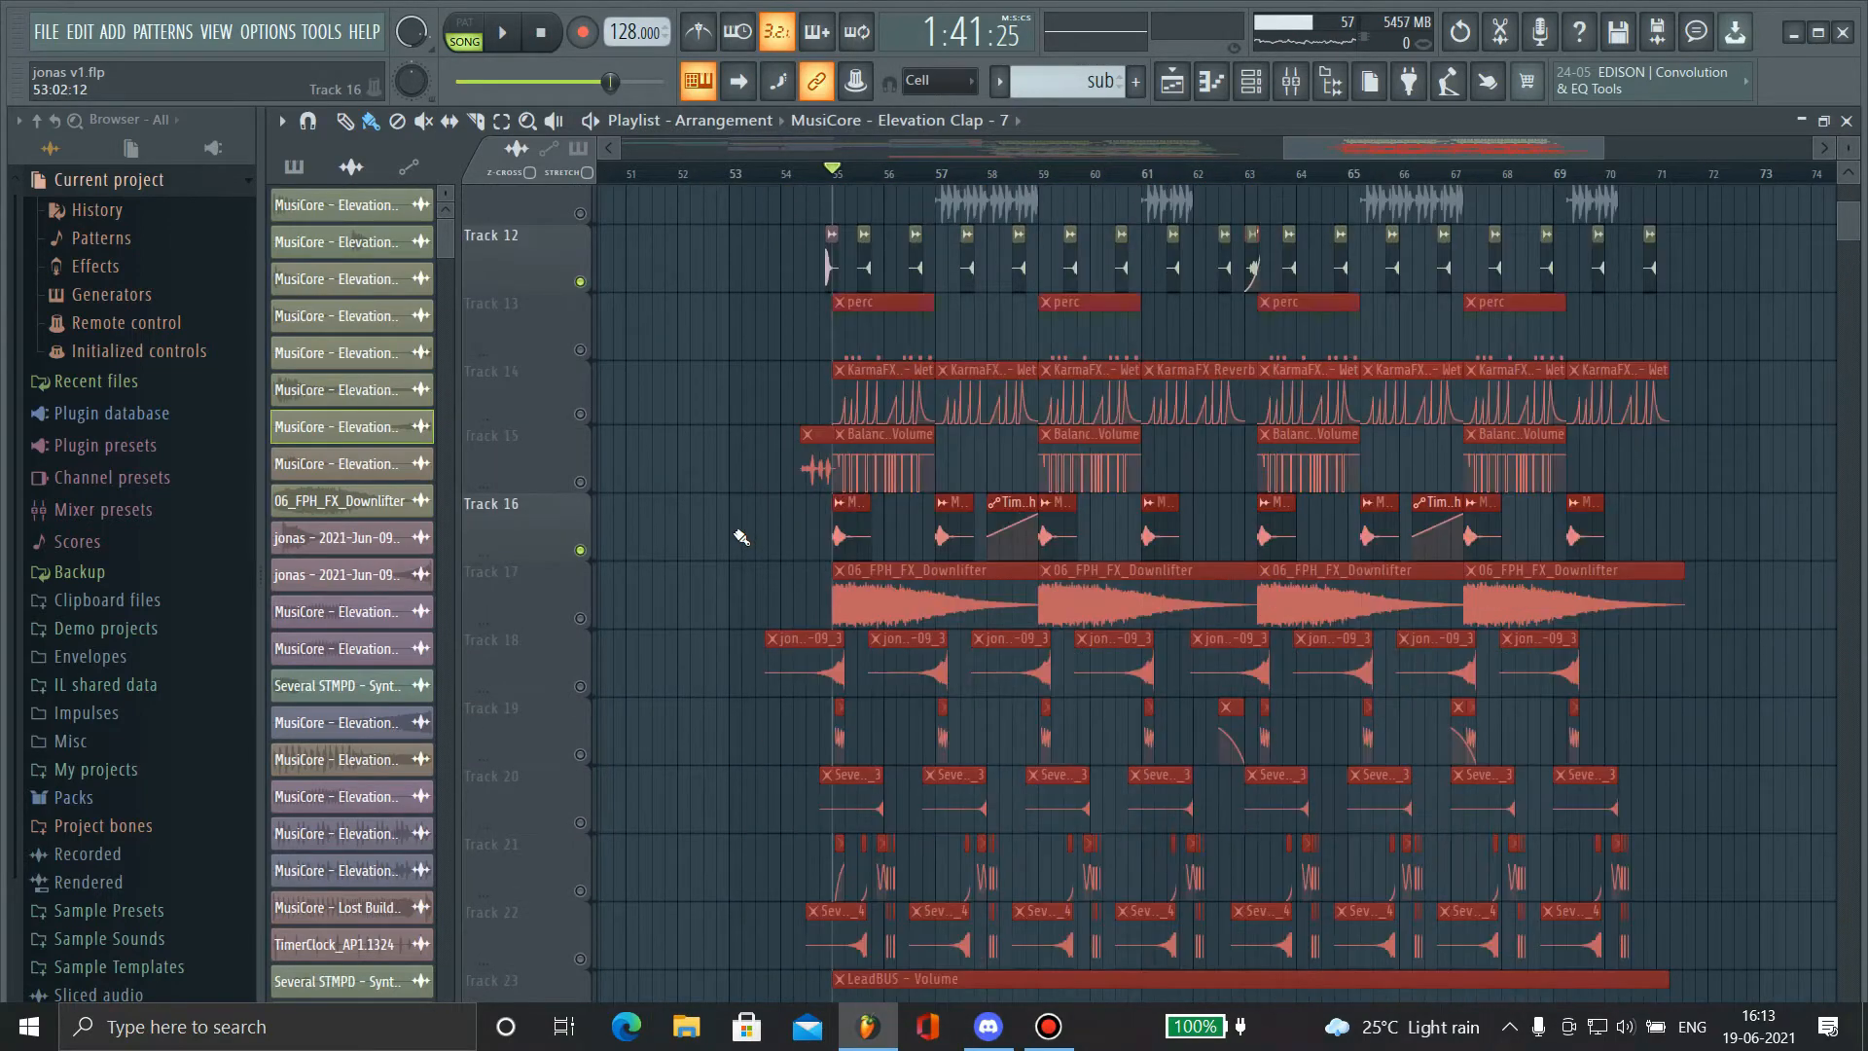
- Deselect the moved clips and play the unmuted layers from bar 55
{"action": "scroll", "coordinate": [895, 357], "scroll_direction": "up", "scroll_amount": 6}
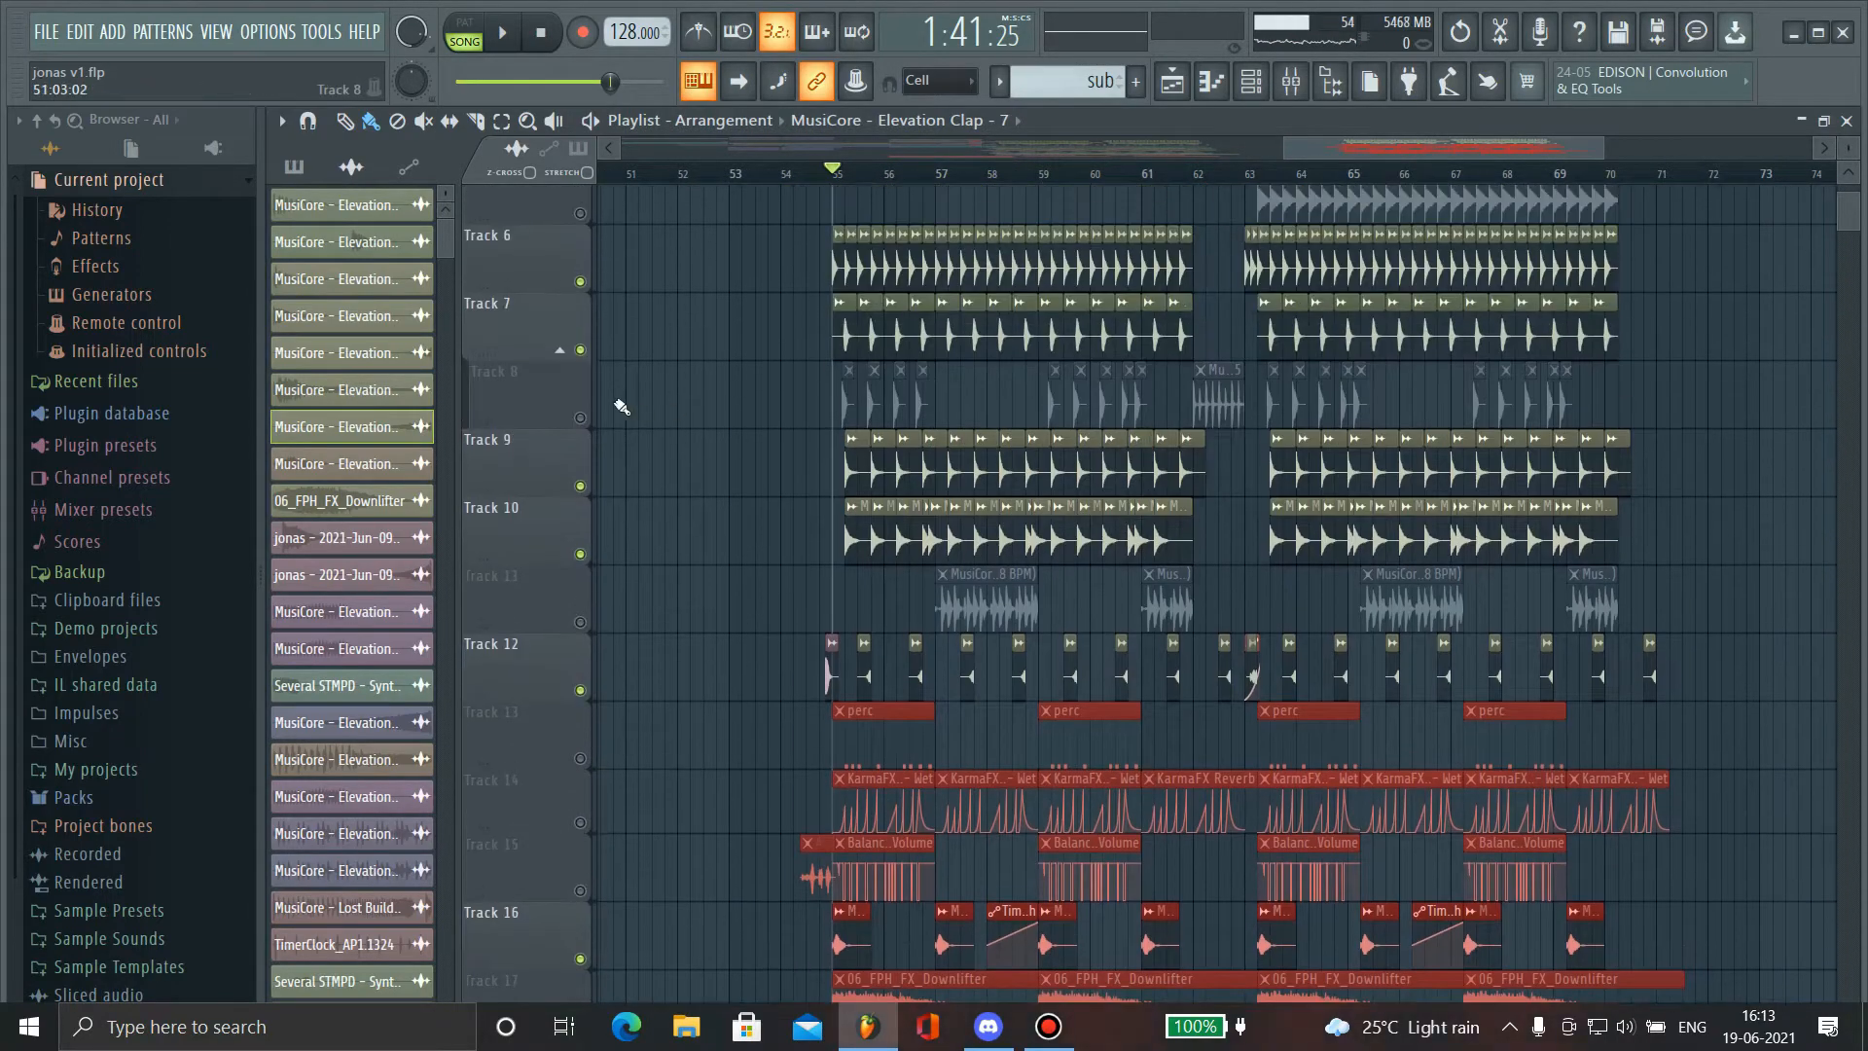
{"action": "left_click", "coordinate": [839, 178]}
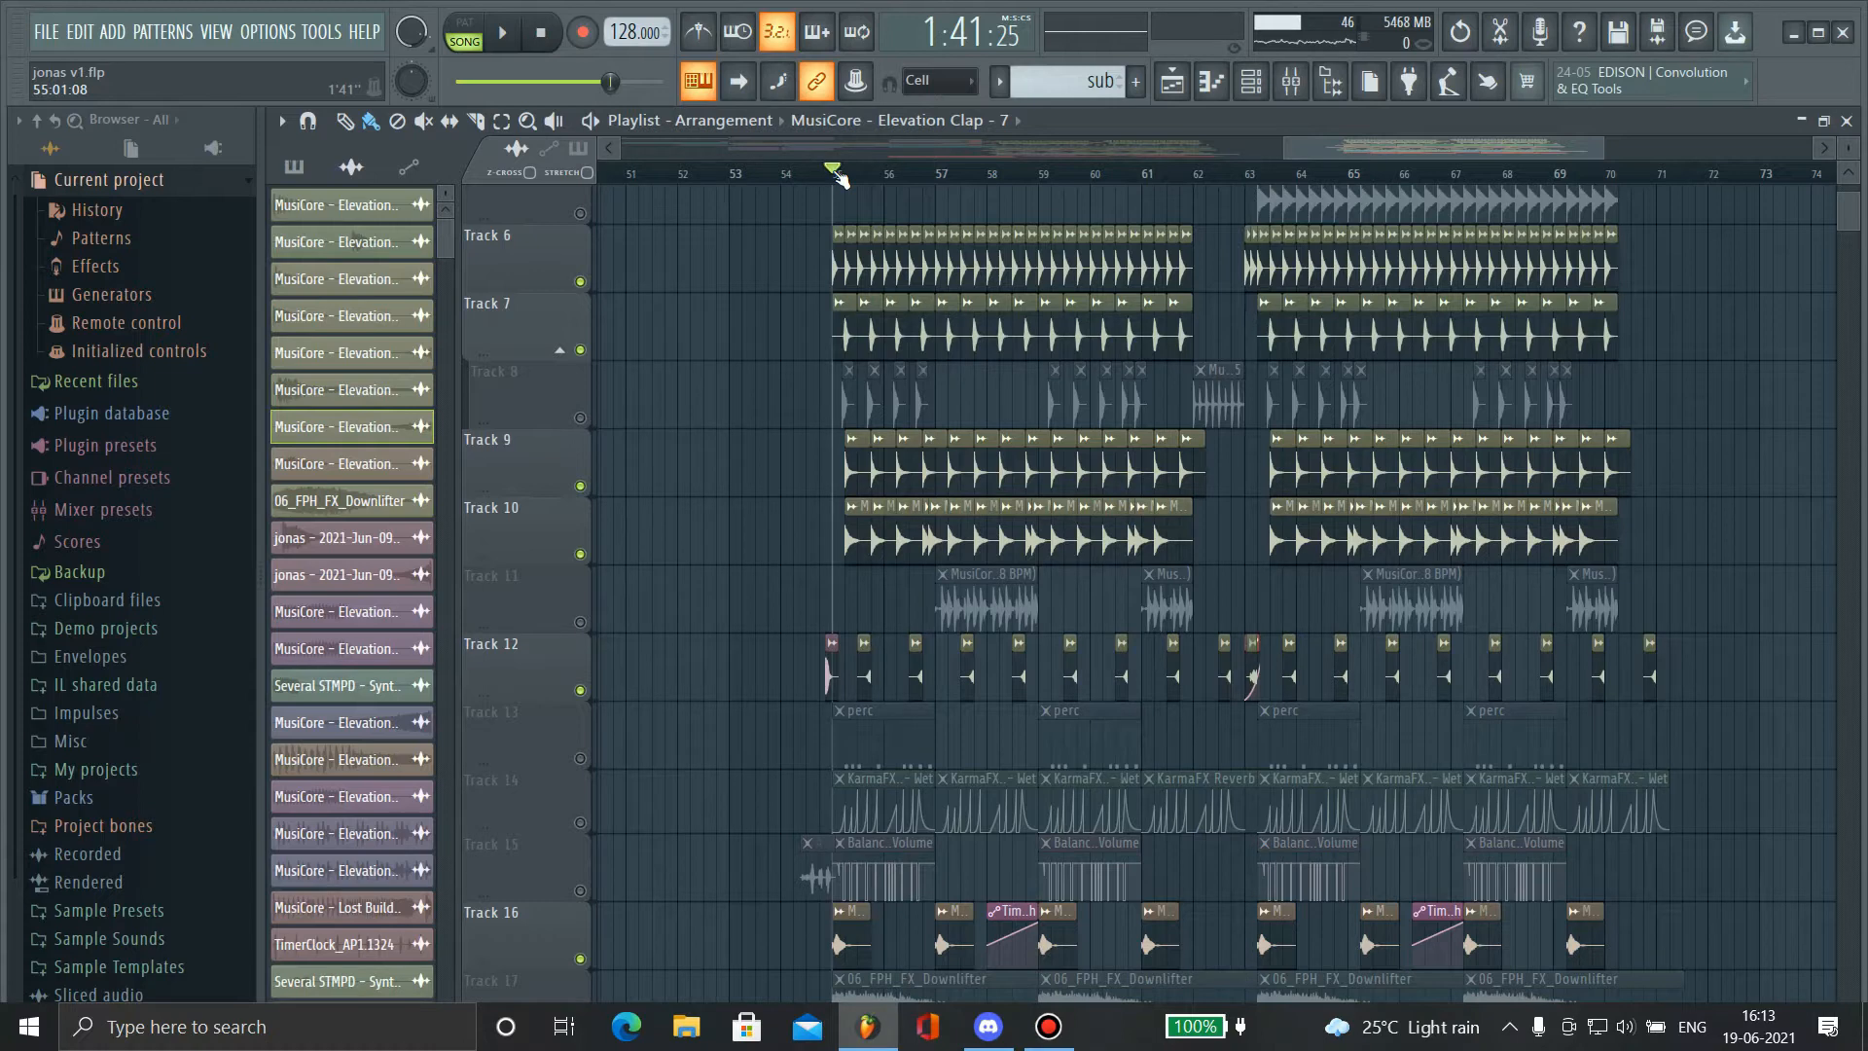
{"action": "key", "text": "space"}
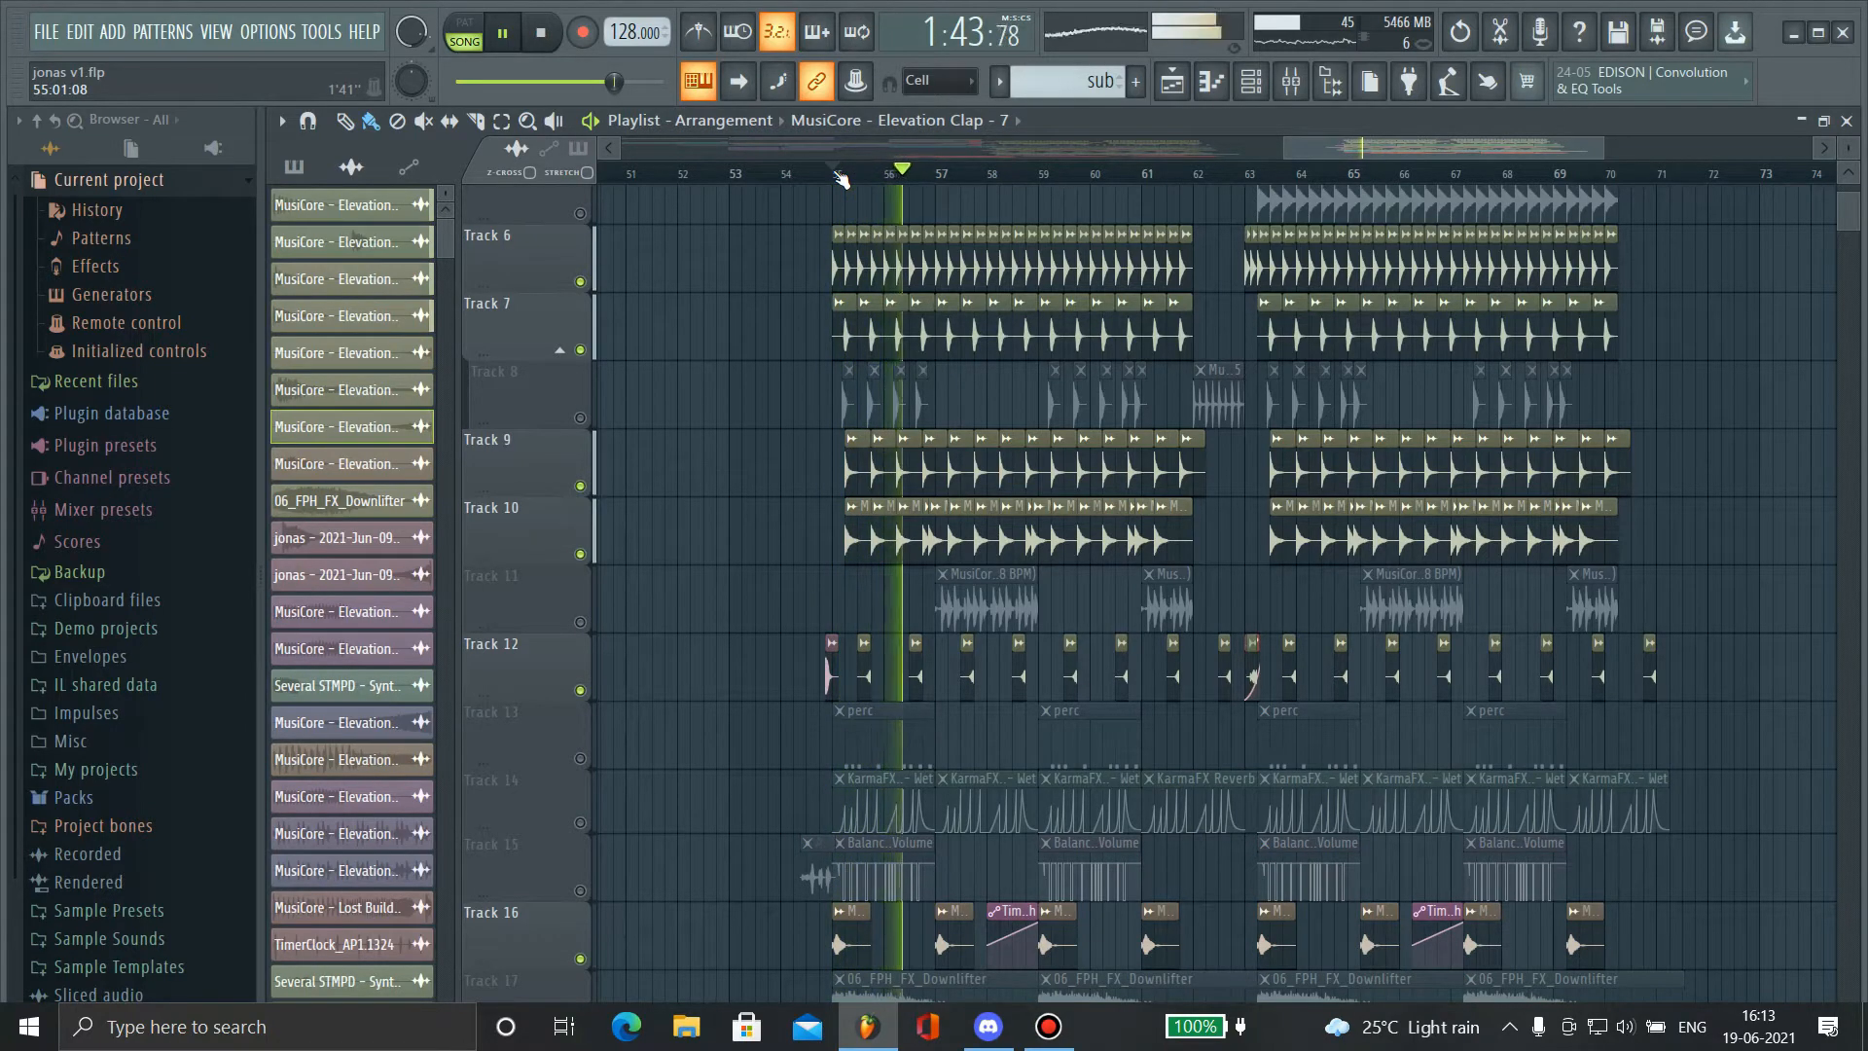
{"action": "key", "text": "space"}
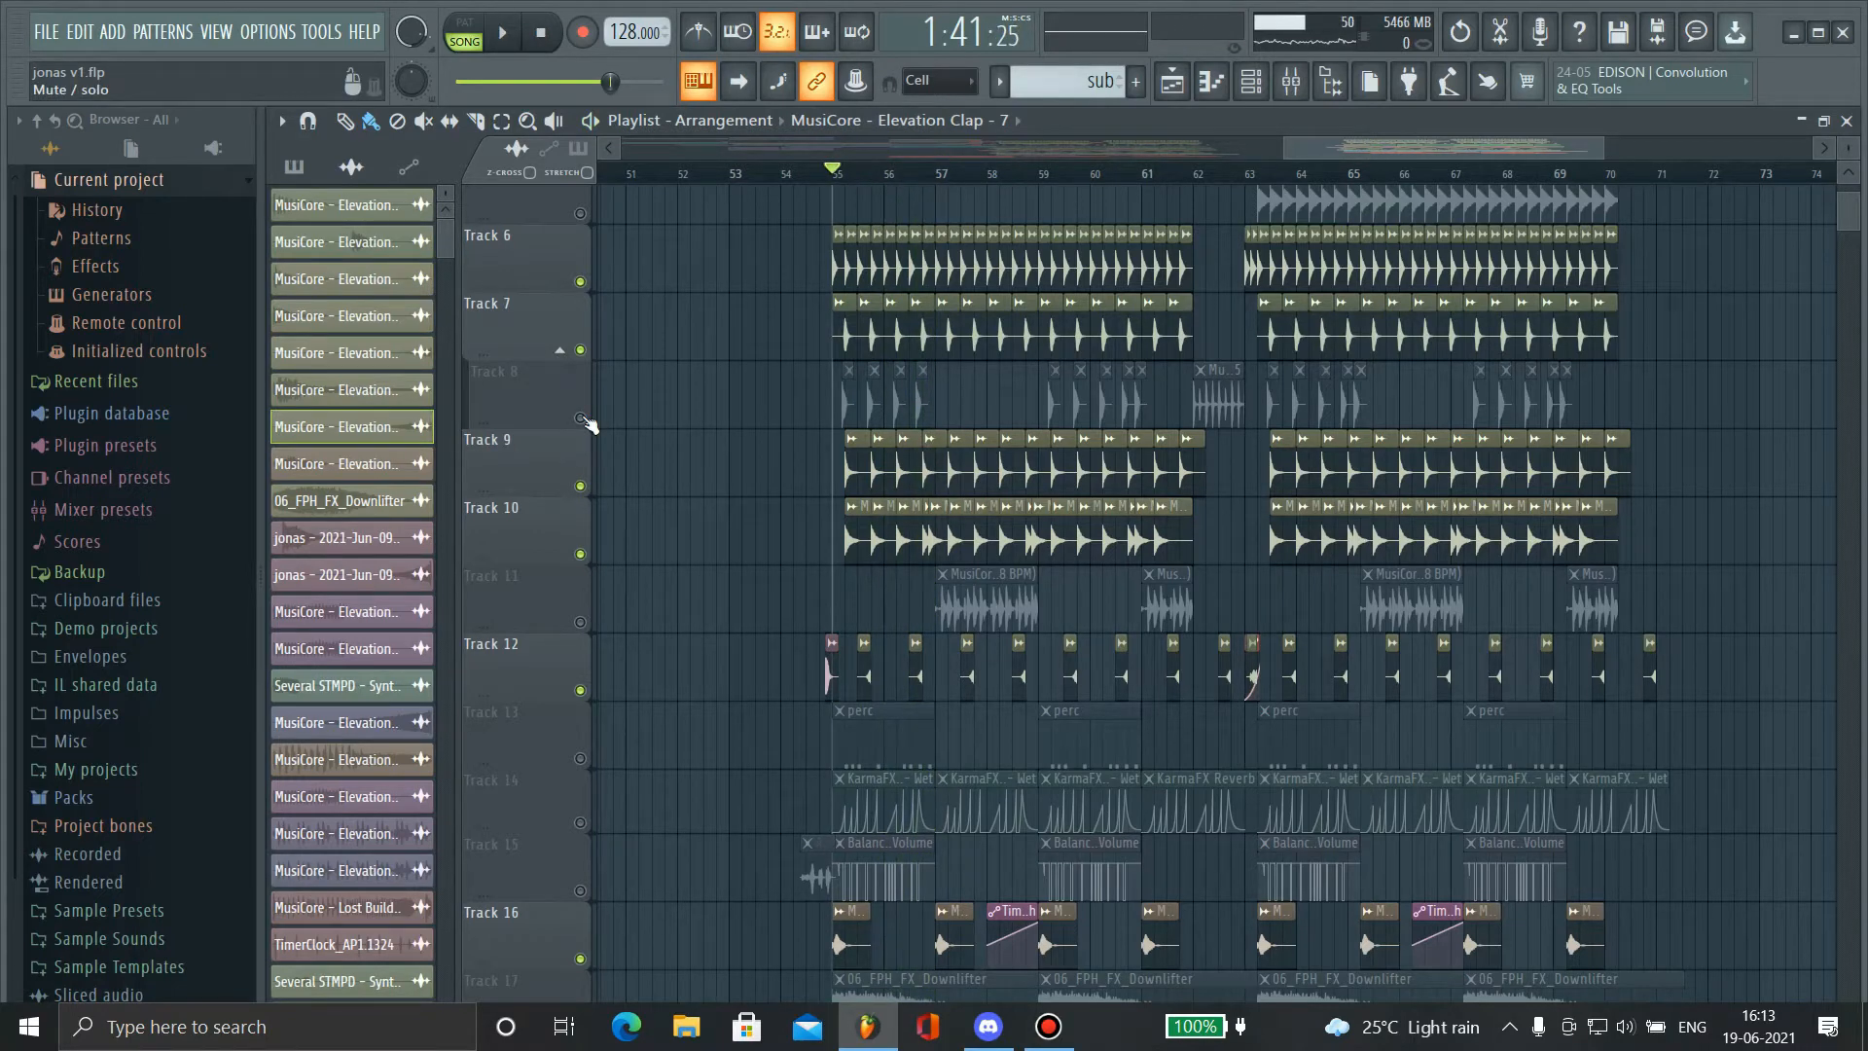
- Unmute the Several STMPD - Kick 1 layer on Track 8 and play it with the other drums
{"action": "scroll", "coordinate": [600, 413], "scroll_direction": "up", "scroll_amount": 5}
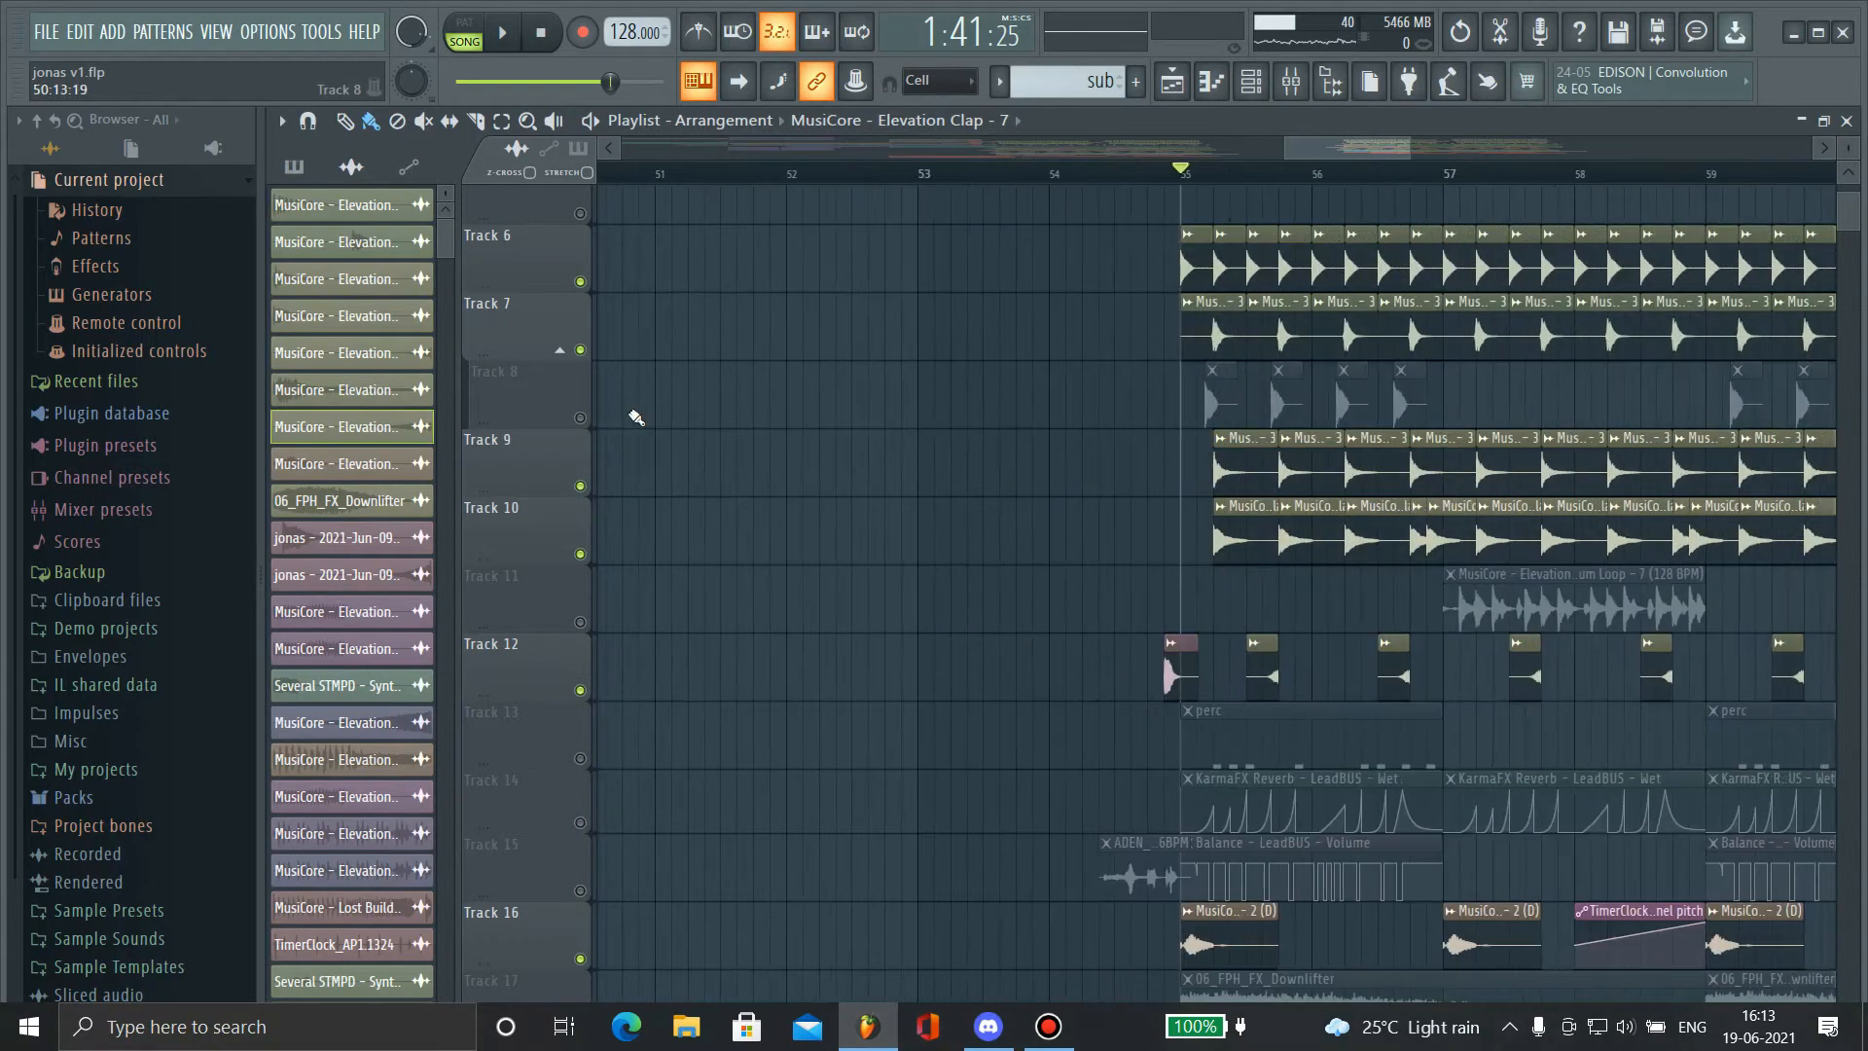
{"action": "scroll", "coordinate": [1070, 448], "scroll_direction": "right", "scroll_amount": 5}
{"action": "scroll", "coordinate": [1070, 447], "scroll_direction": "up", "scroll_amount": 1}
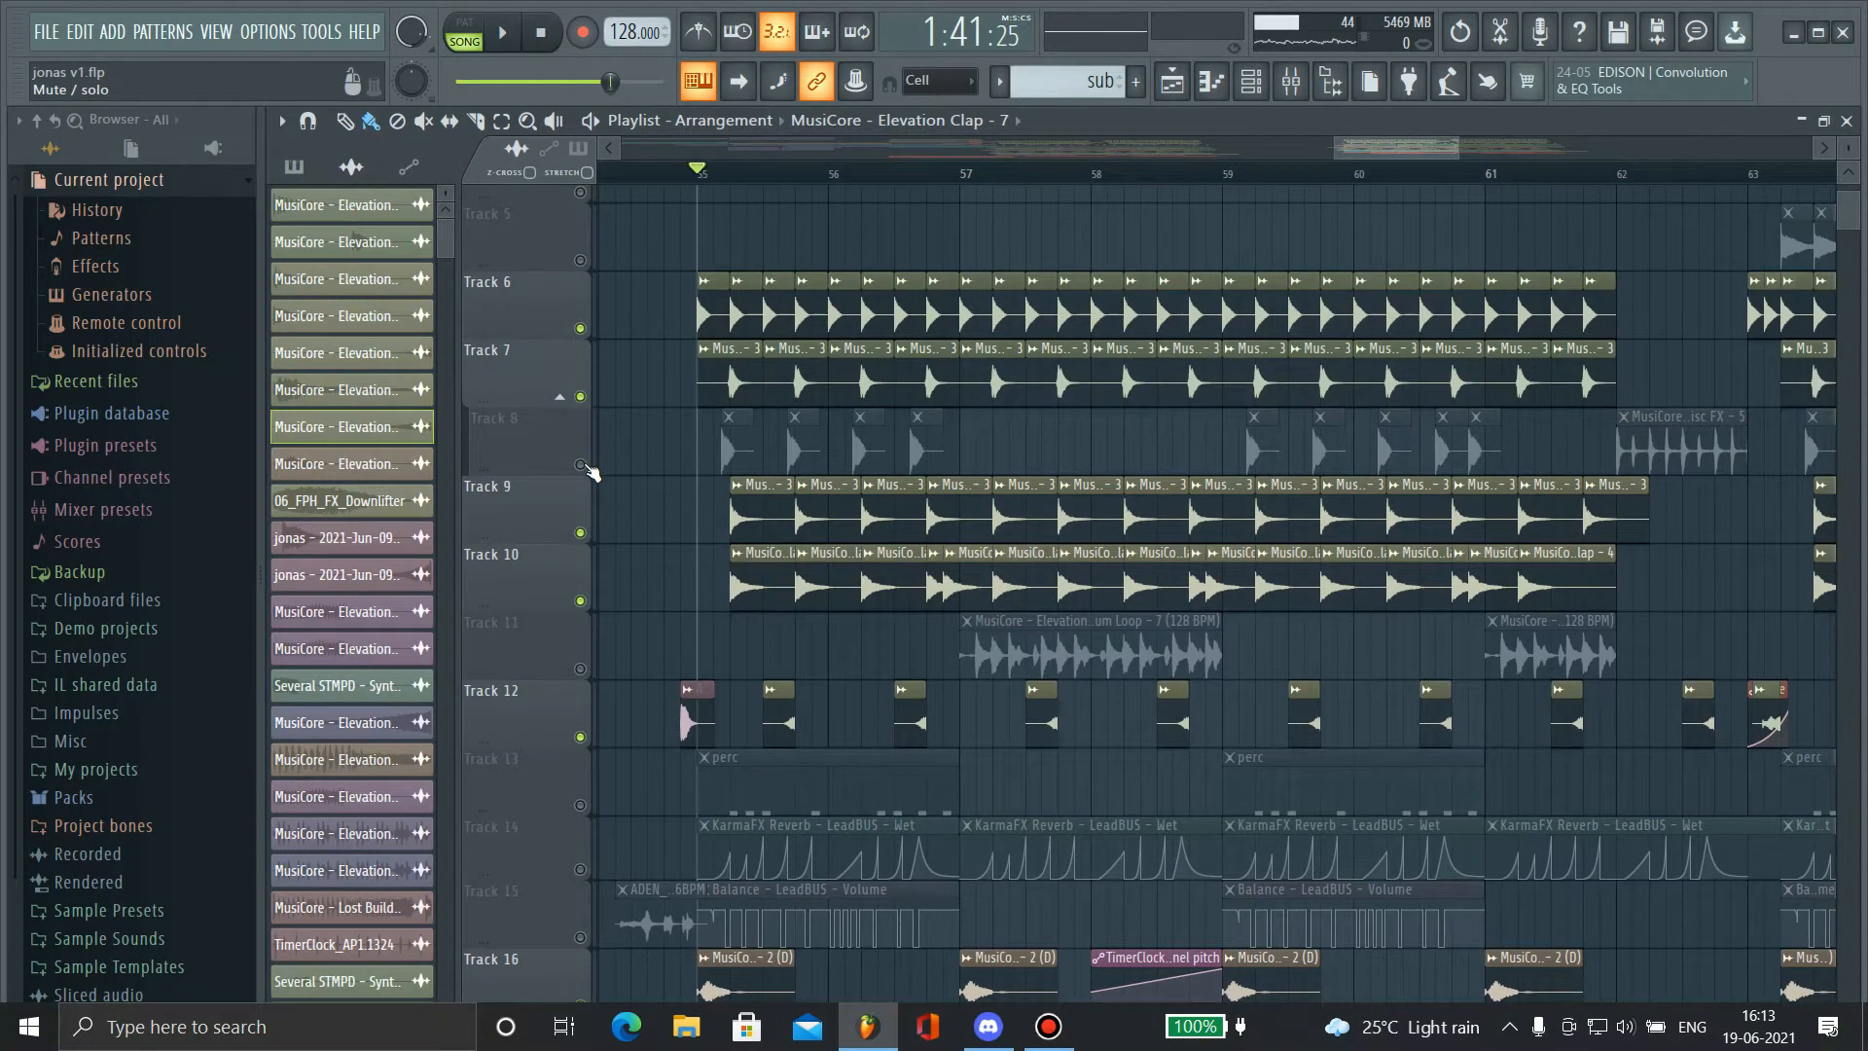
{"action": "left_click", "coordinate": [580, 465]}
{"action": "key", "text": "space"}
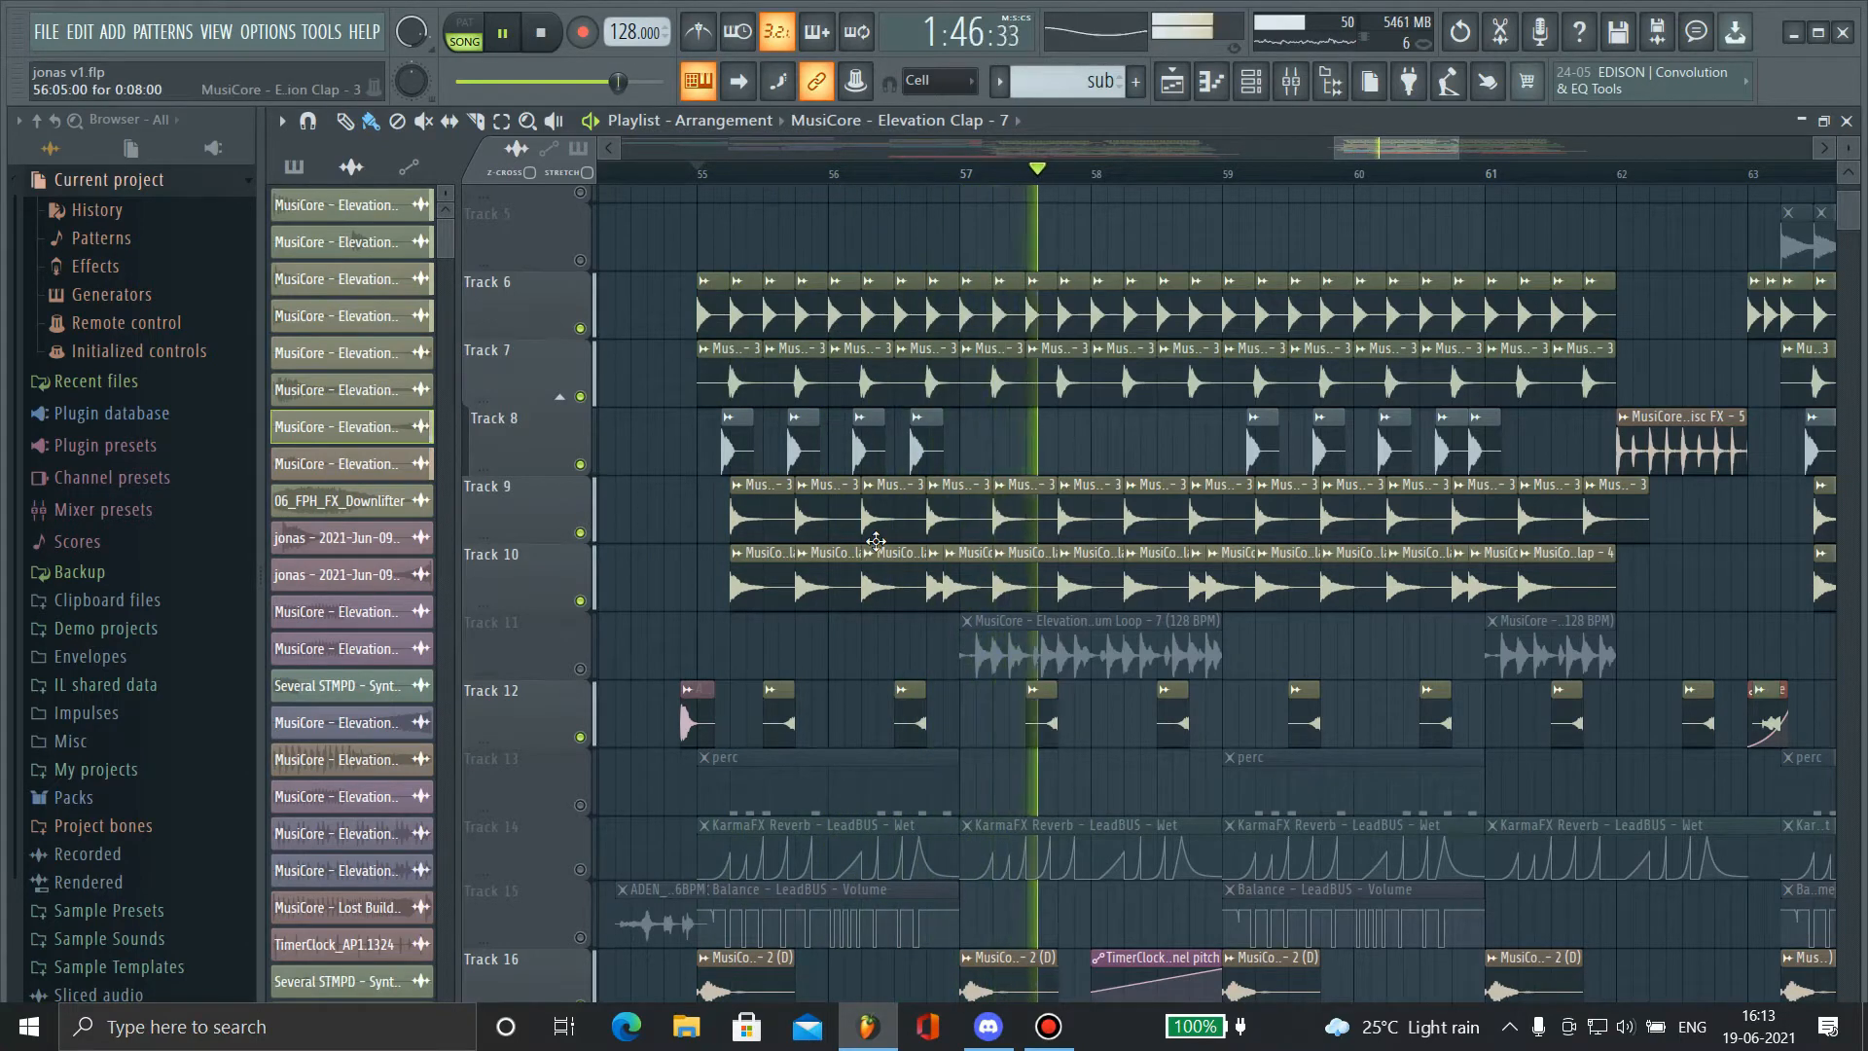
{"action": "key", "text": "space"}
- Try an extra Several STMPD - Kick 1 clip on Track 8 at 56:15, just before bar 57
{"action": "scroll", "coordinate": [872, 441], "scroll_direction": "up", "scroll_amount": 5}
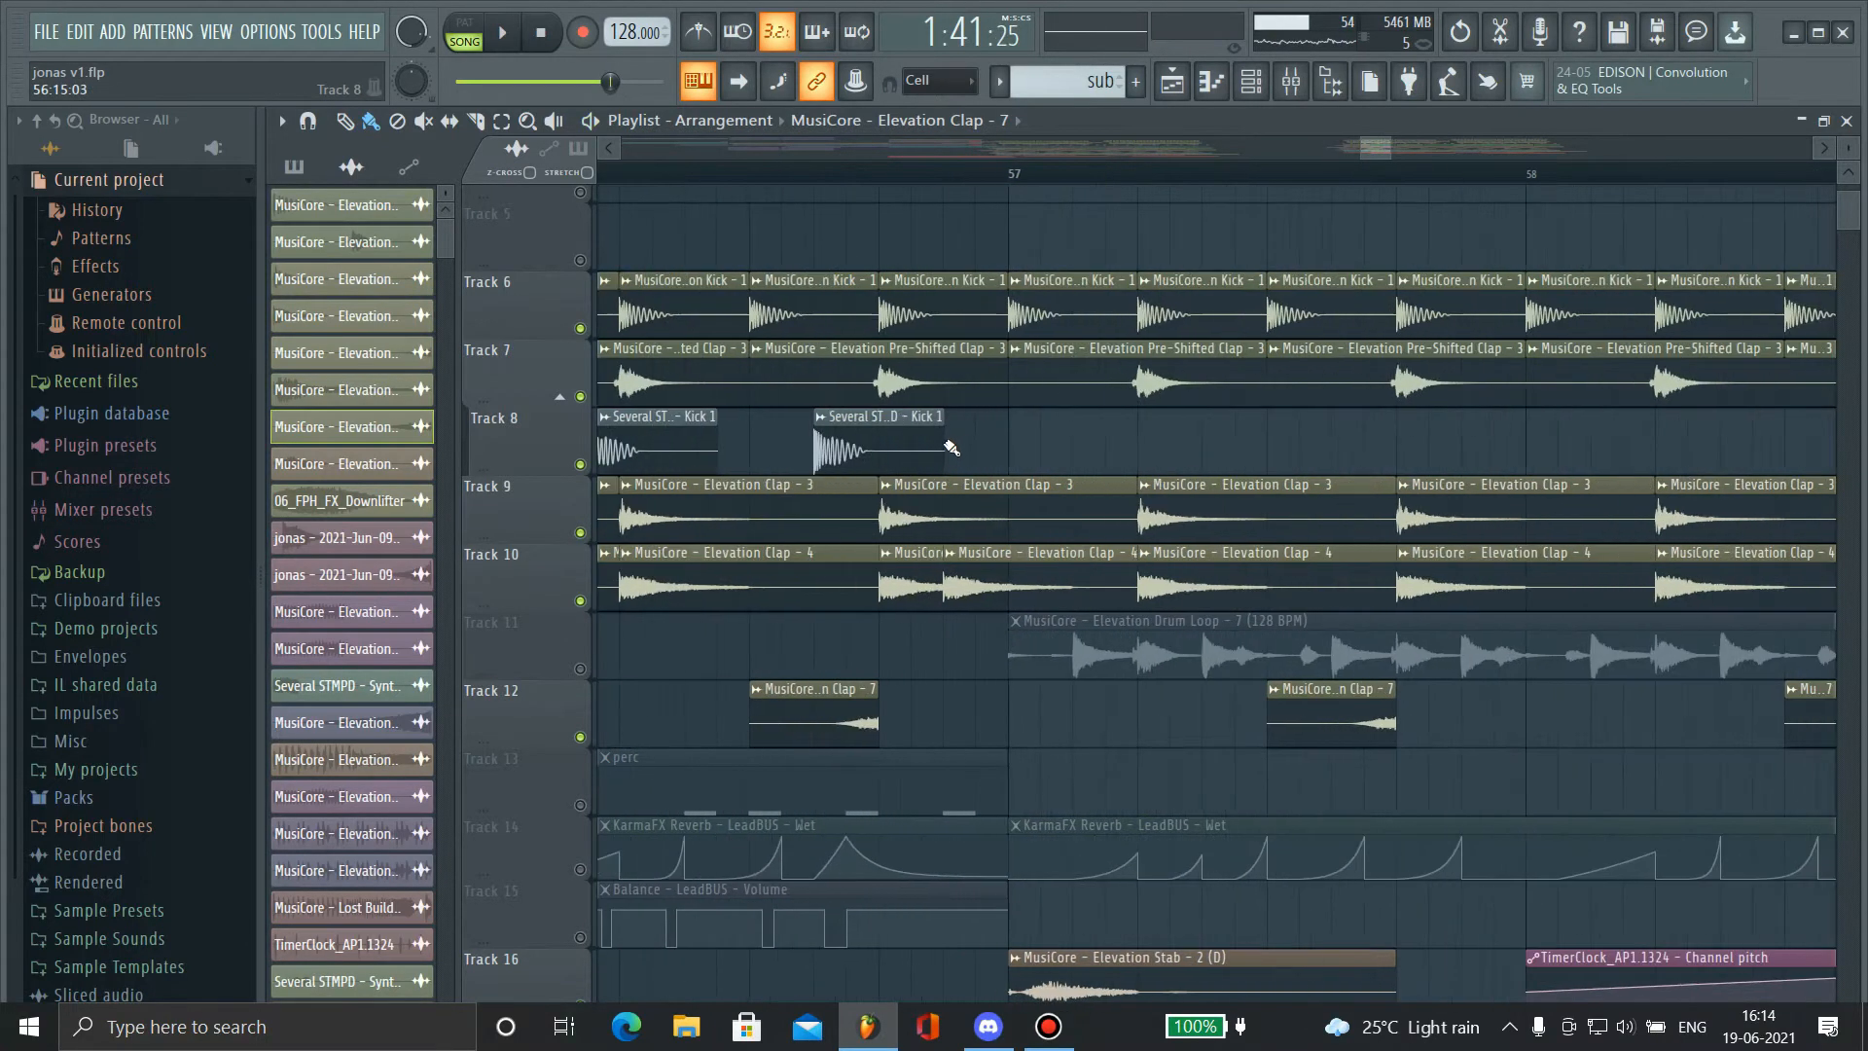
{"action": "left_click_drag", "start_coordinate": [873, 441], "coordinate": [1013, 439]}
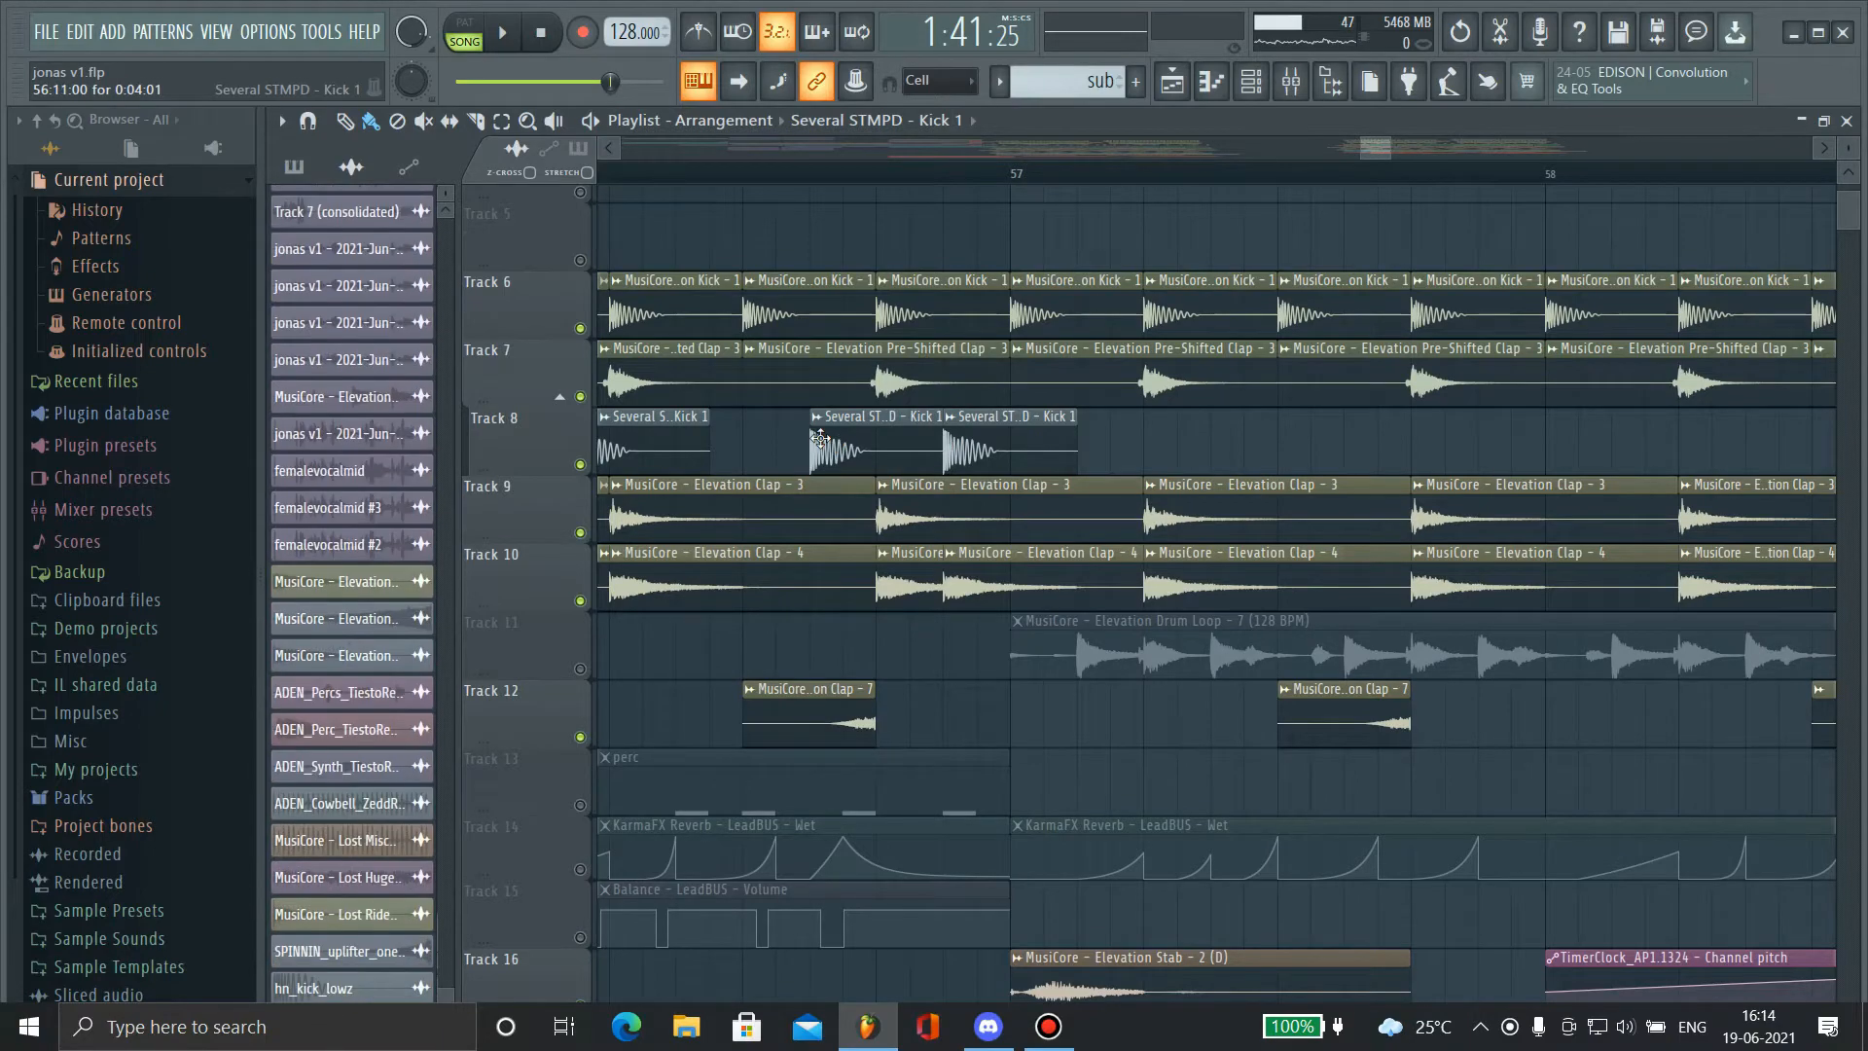
{"action": "scroll", "coordinate": [895, 440], "scroll_direction": "down", "scroll_amount": 5}
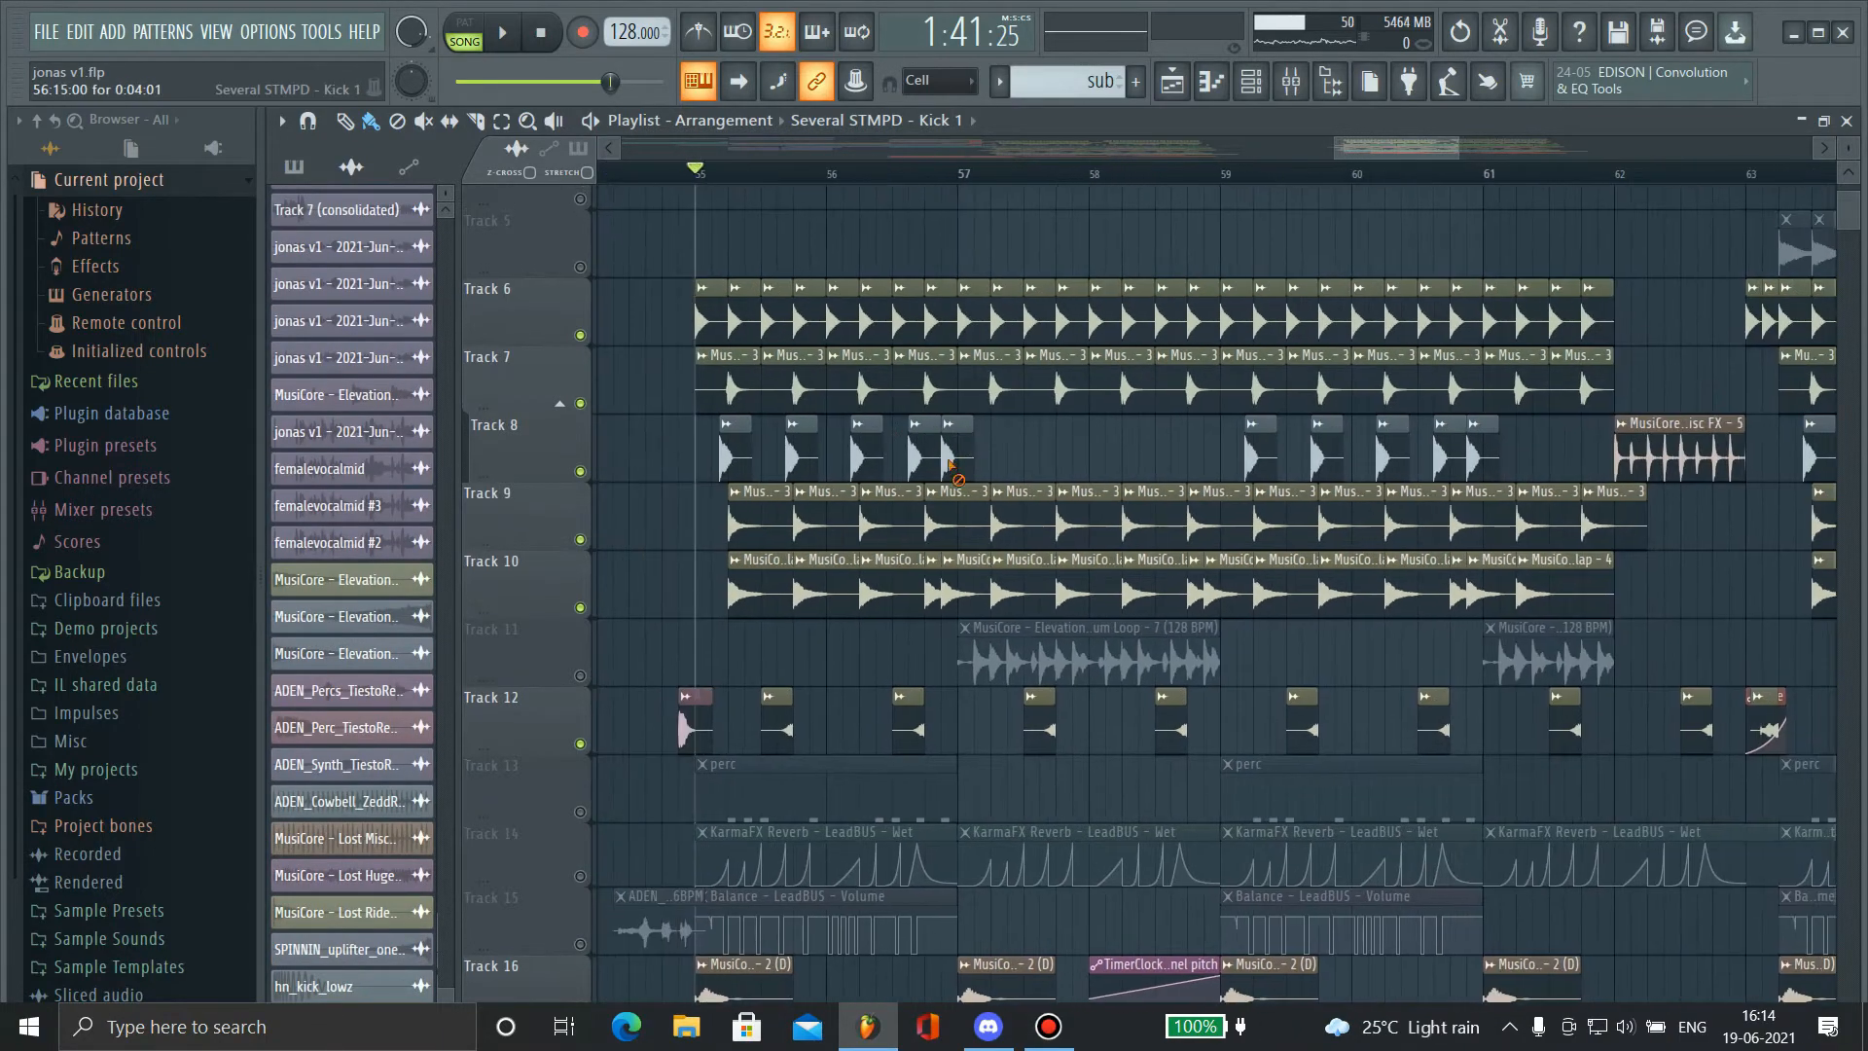
- View the Several STMPD - Kick 1 channel settings and open the Fruity parametric EQ 2 on its mixer track
{"action": "scroll", "coordinate": [745, 456], "scroll_direction": "up", "scroll_amount": 5}
{"action": "double_click", "coordinate": [745, 455]}
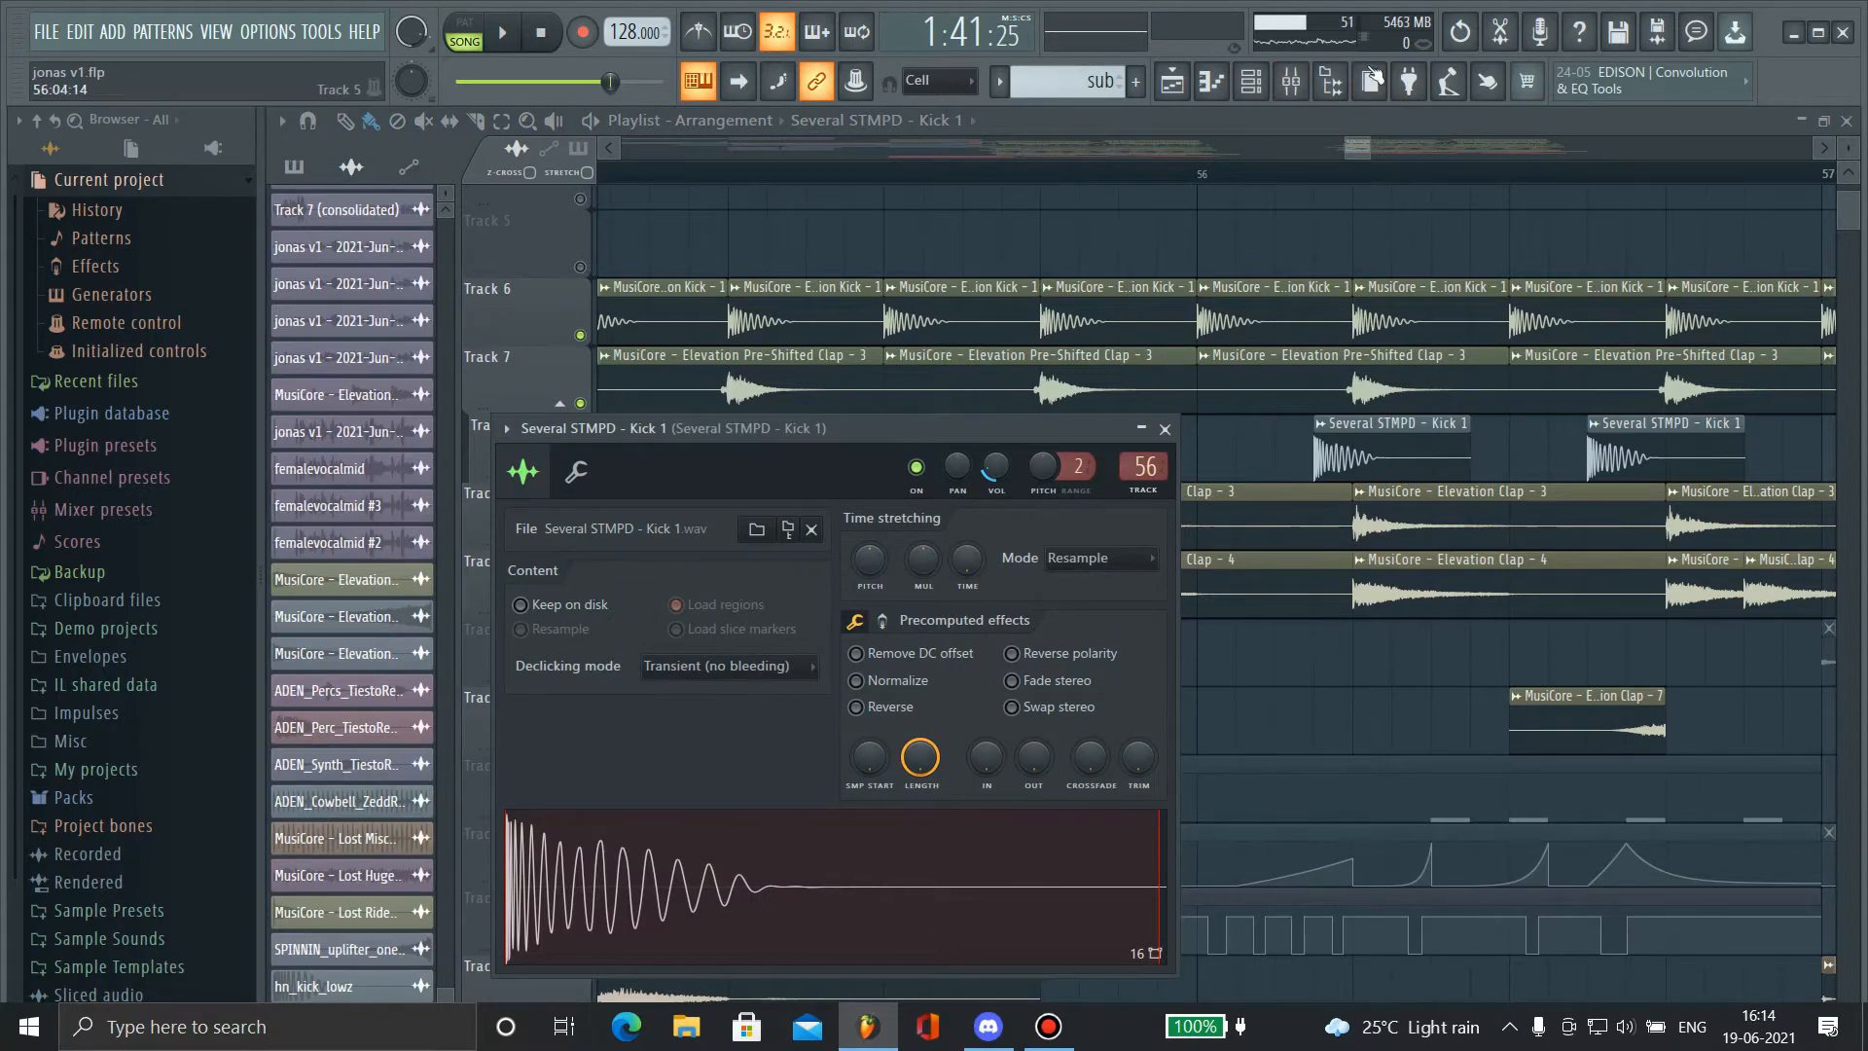
{"action": "left_click", "coordinate": [1291, 80]}
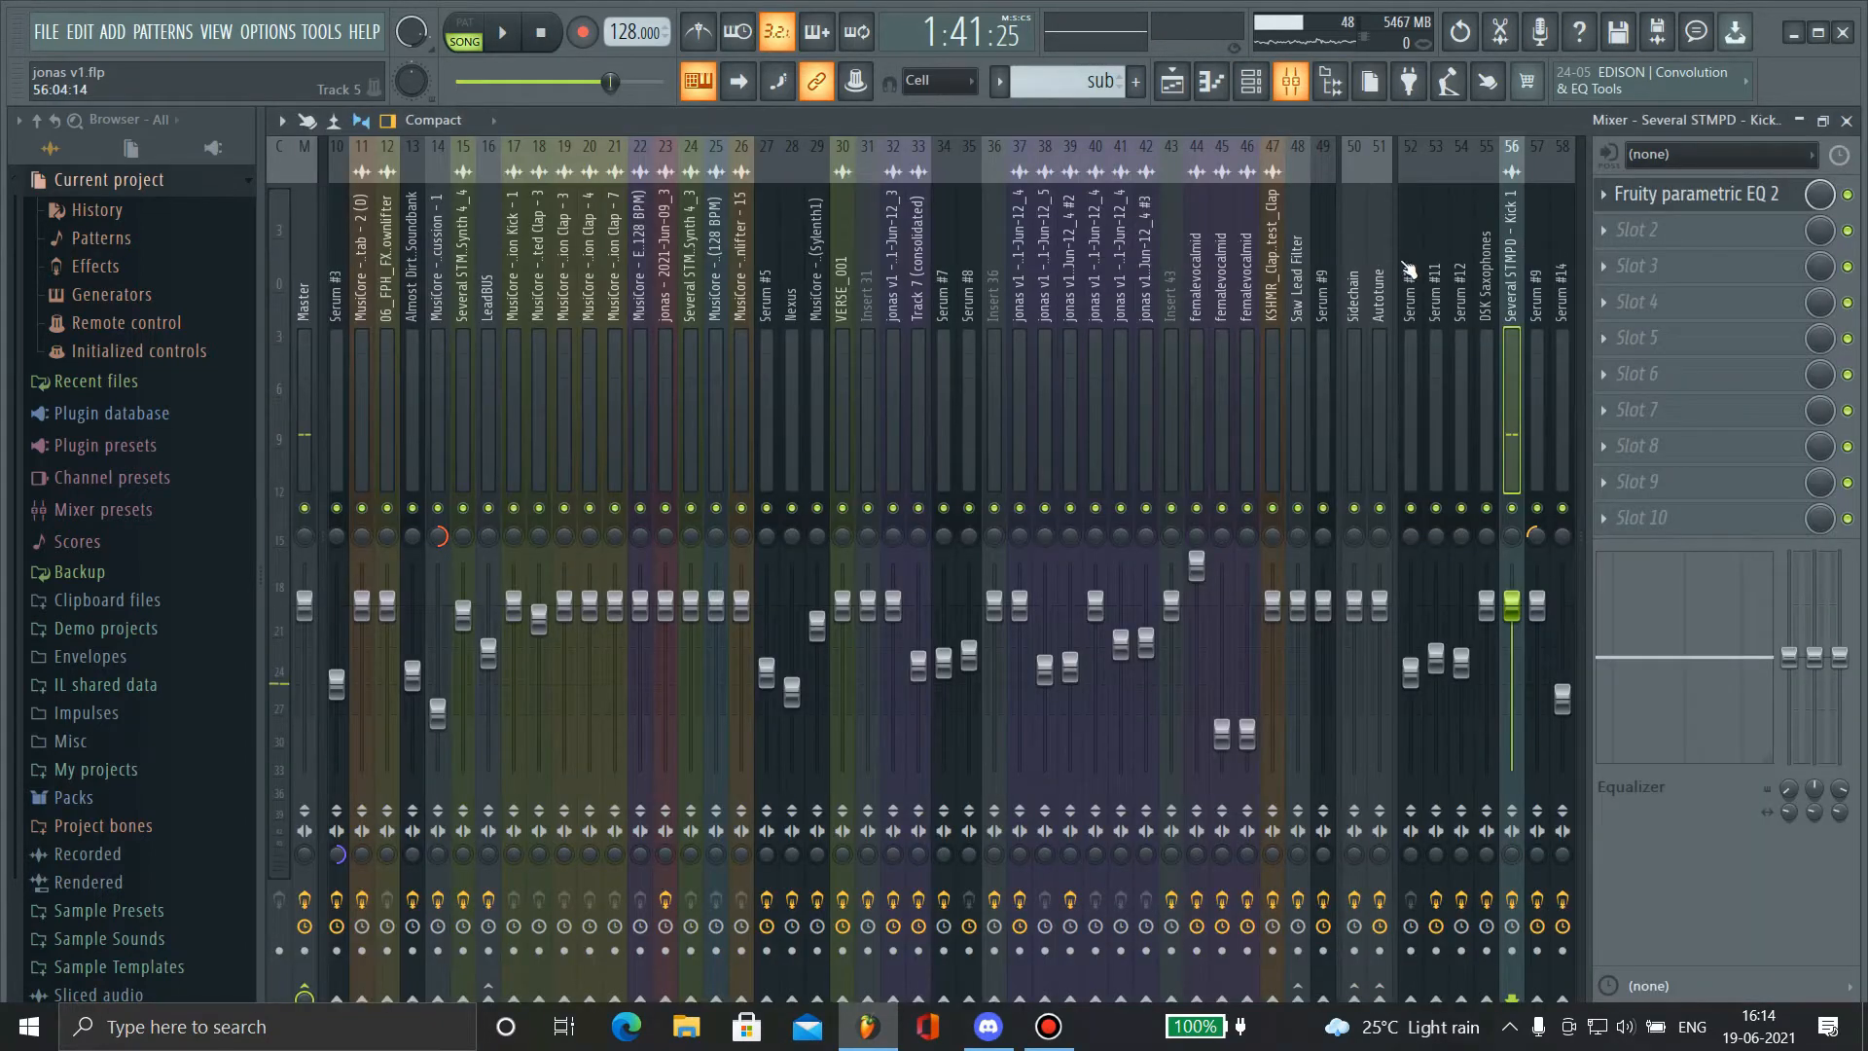
{"action": "left_click", "coordinate": [1734, 207]}
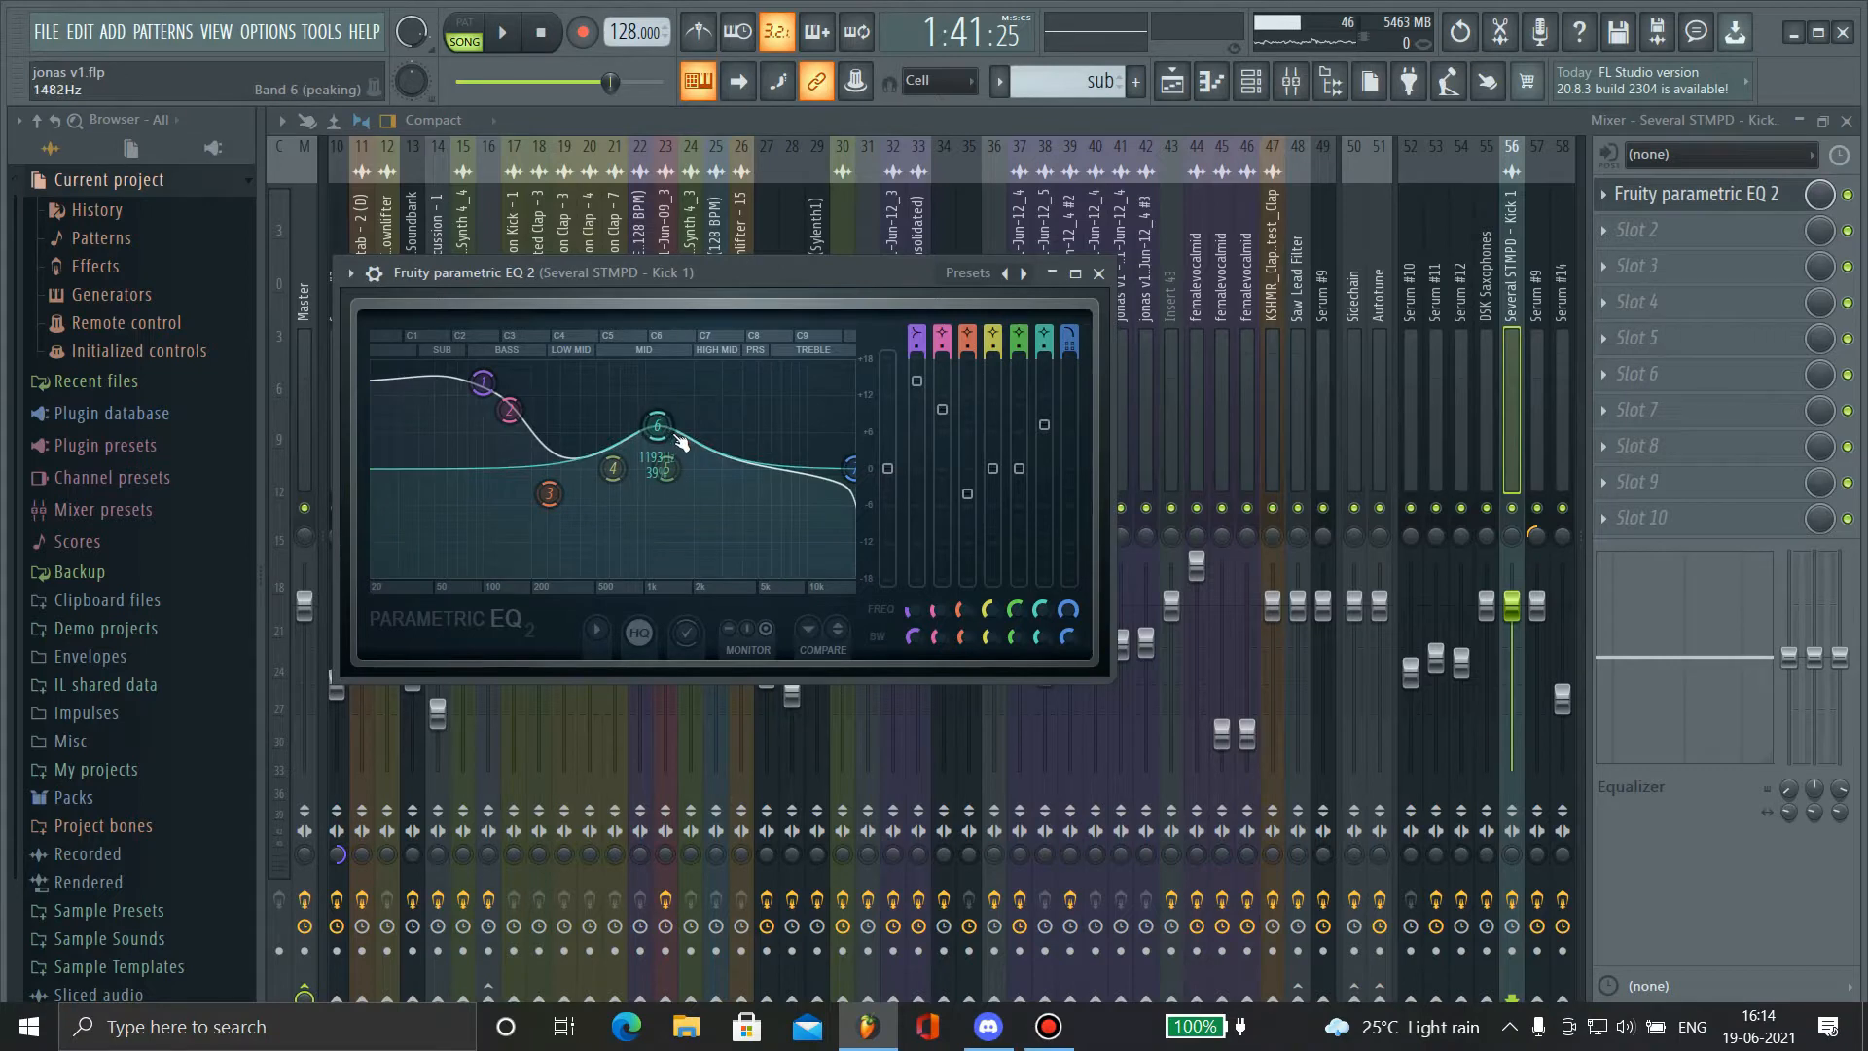
- Audition the Several STMPD - Kick 1 sample with its parametric EQ open and return to the playlist
{"action": "key", "text": "z"}
{"action": "key", "text": "z"}
{"action": "key", "text": "z"}
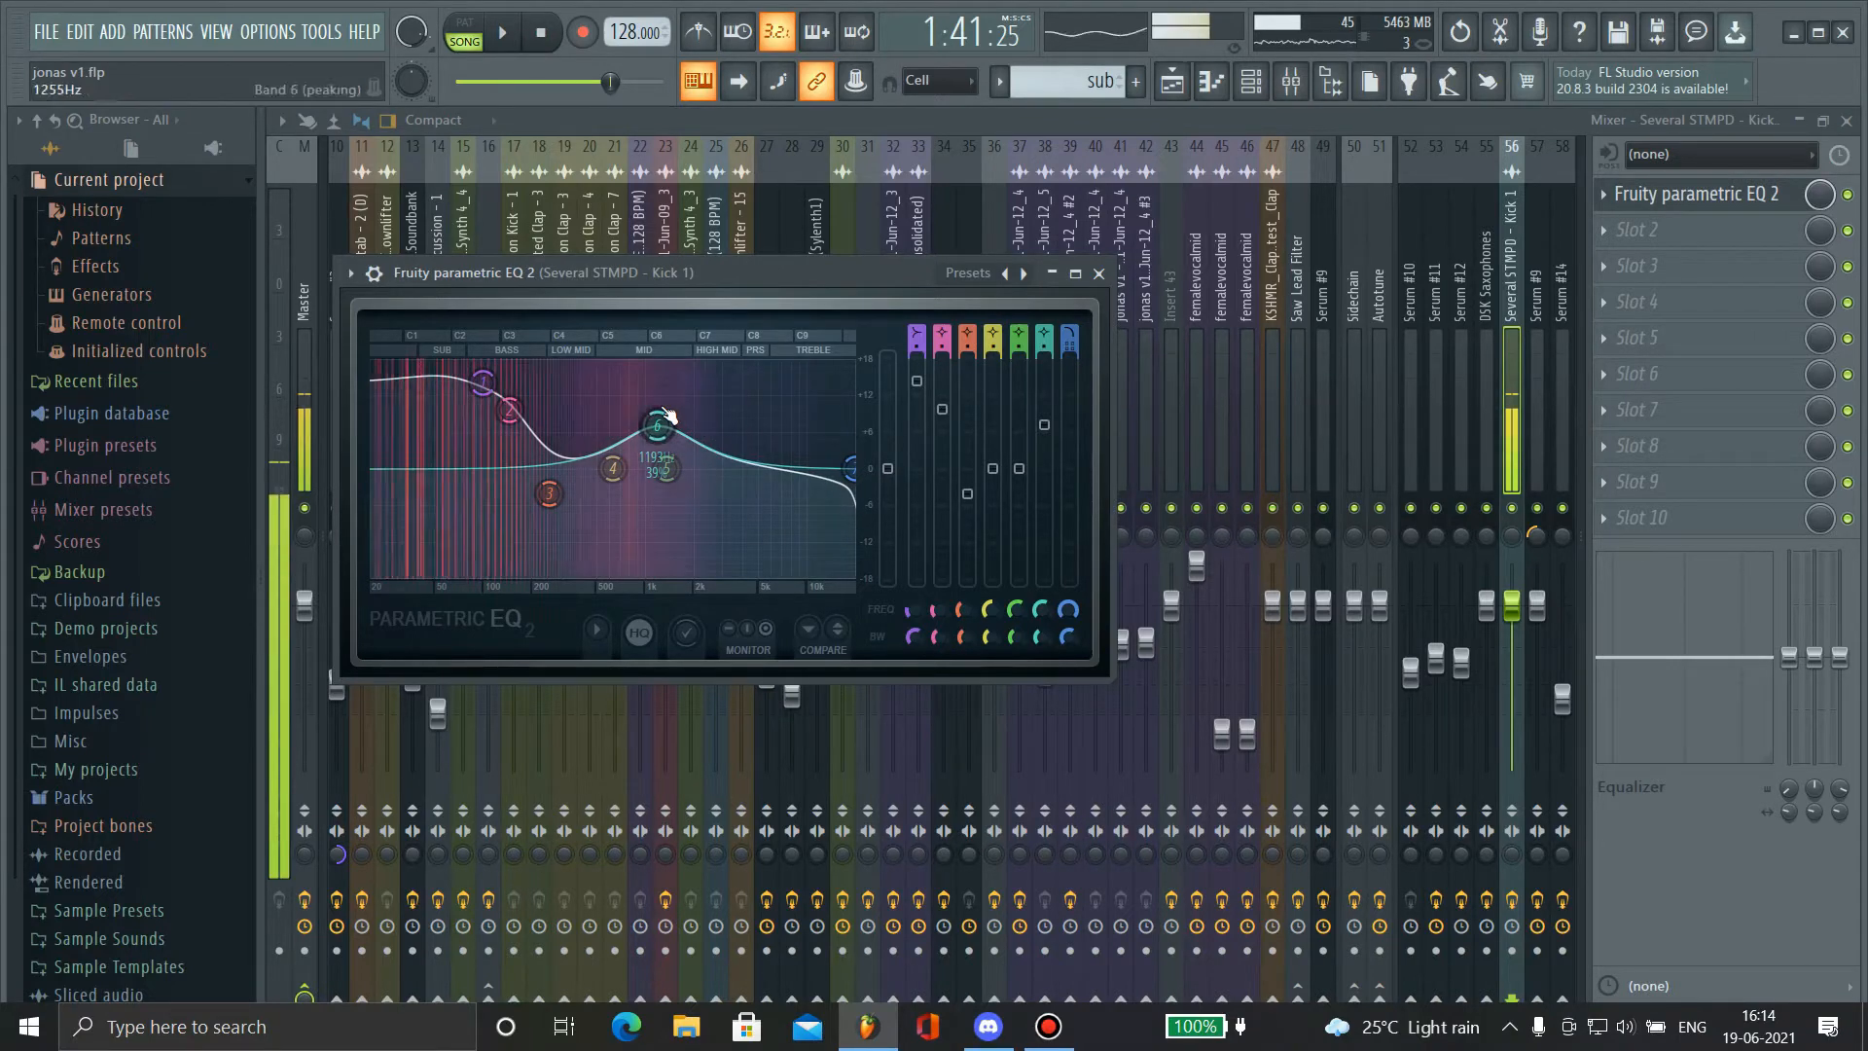
{"action": "left_click", "coordinate": [1171, 81]}
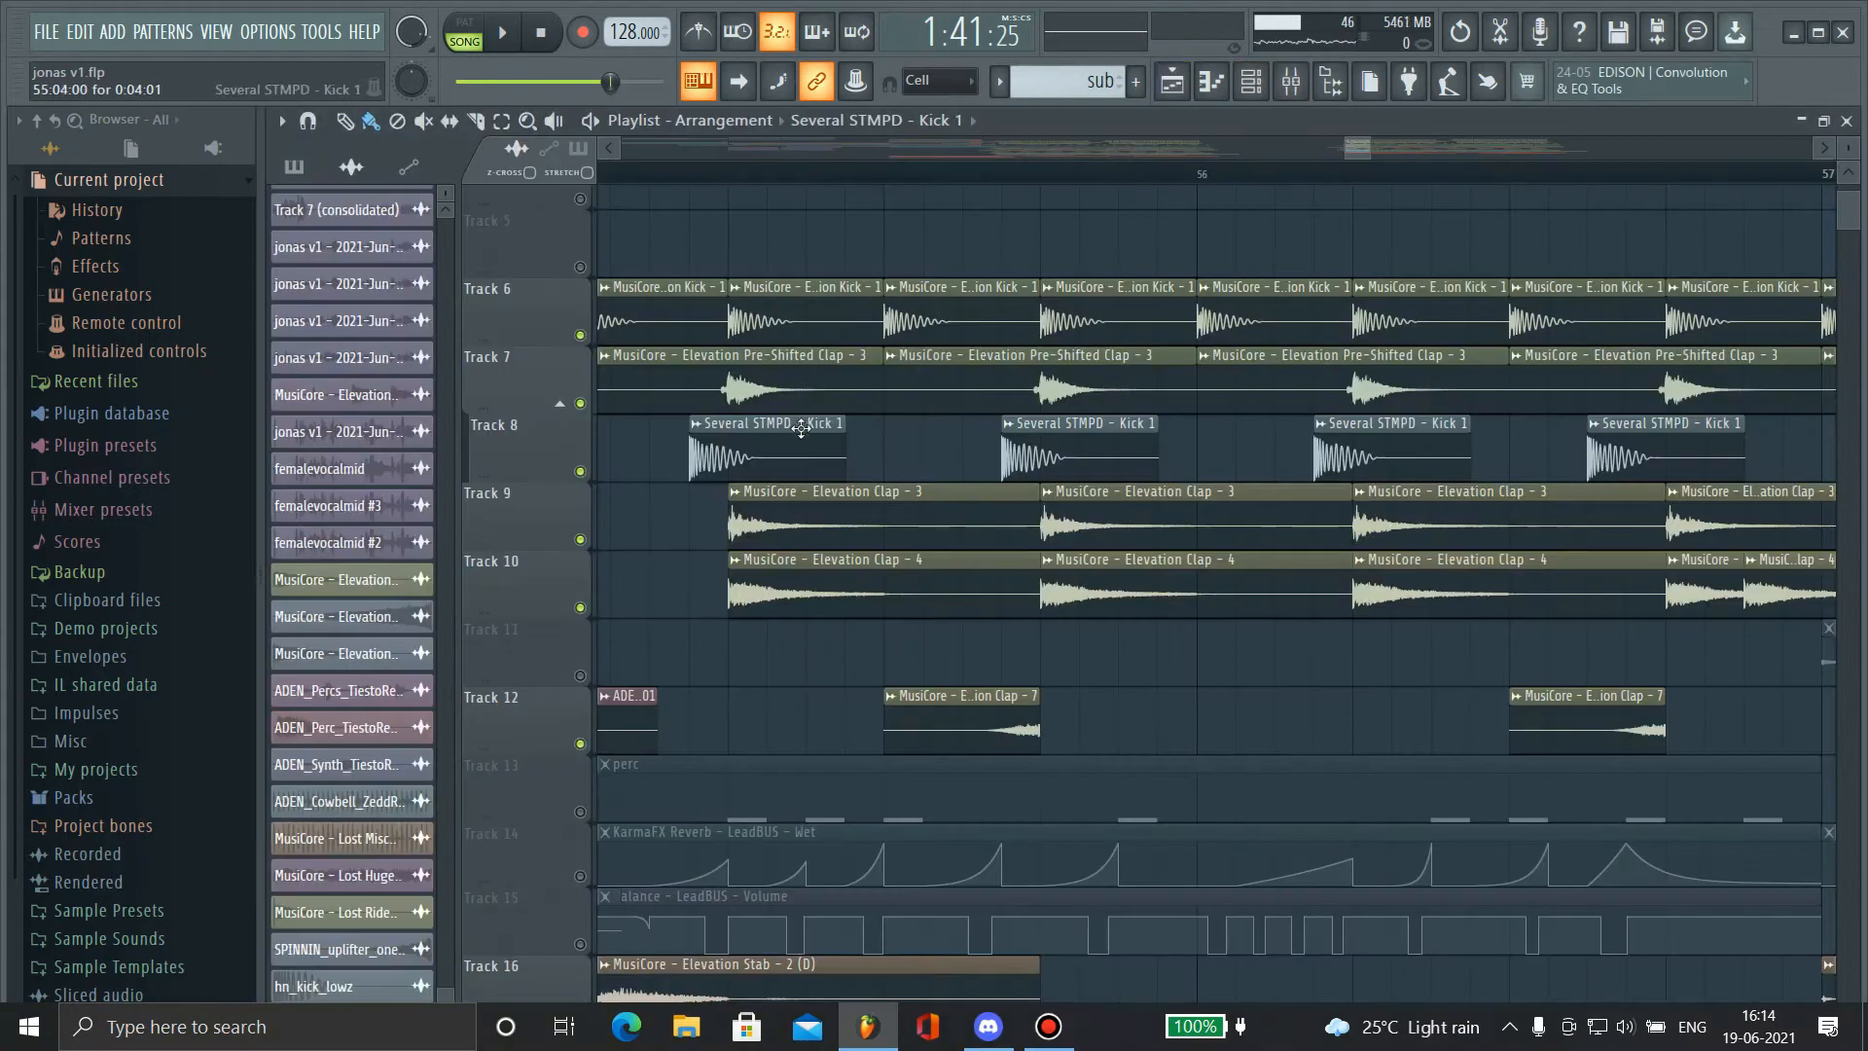
- Open the MusiCore - Elevation Kick - 1 channel from Track 6 and check its mixer track for effects
{"action": "scroll", "coordinate": [793, 429], "scroll_direction": "down", "scroll_amount": 3}
{"action": "scroll", "coordinate": [747, 309], "scroll_direction": "down", "scroll_amount": 1}
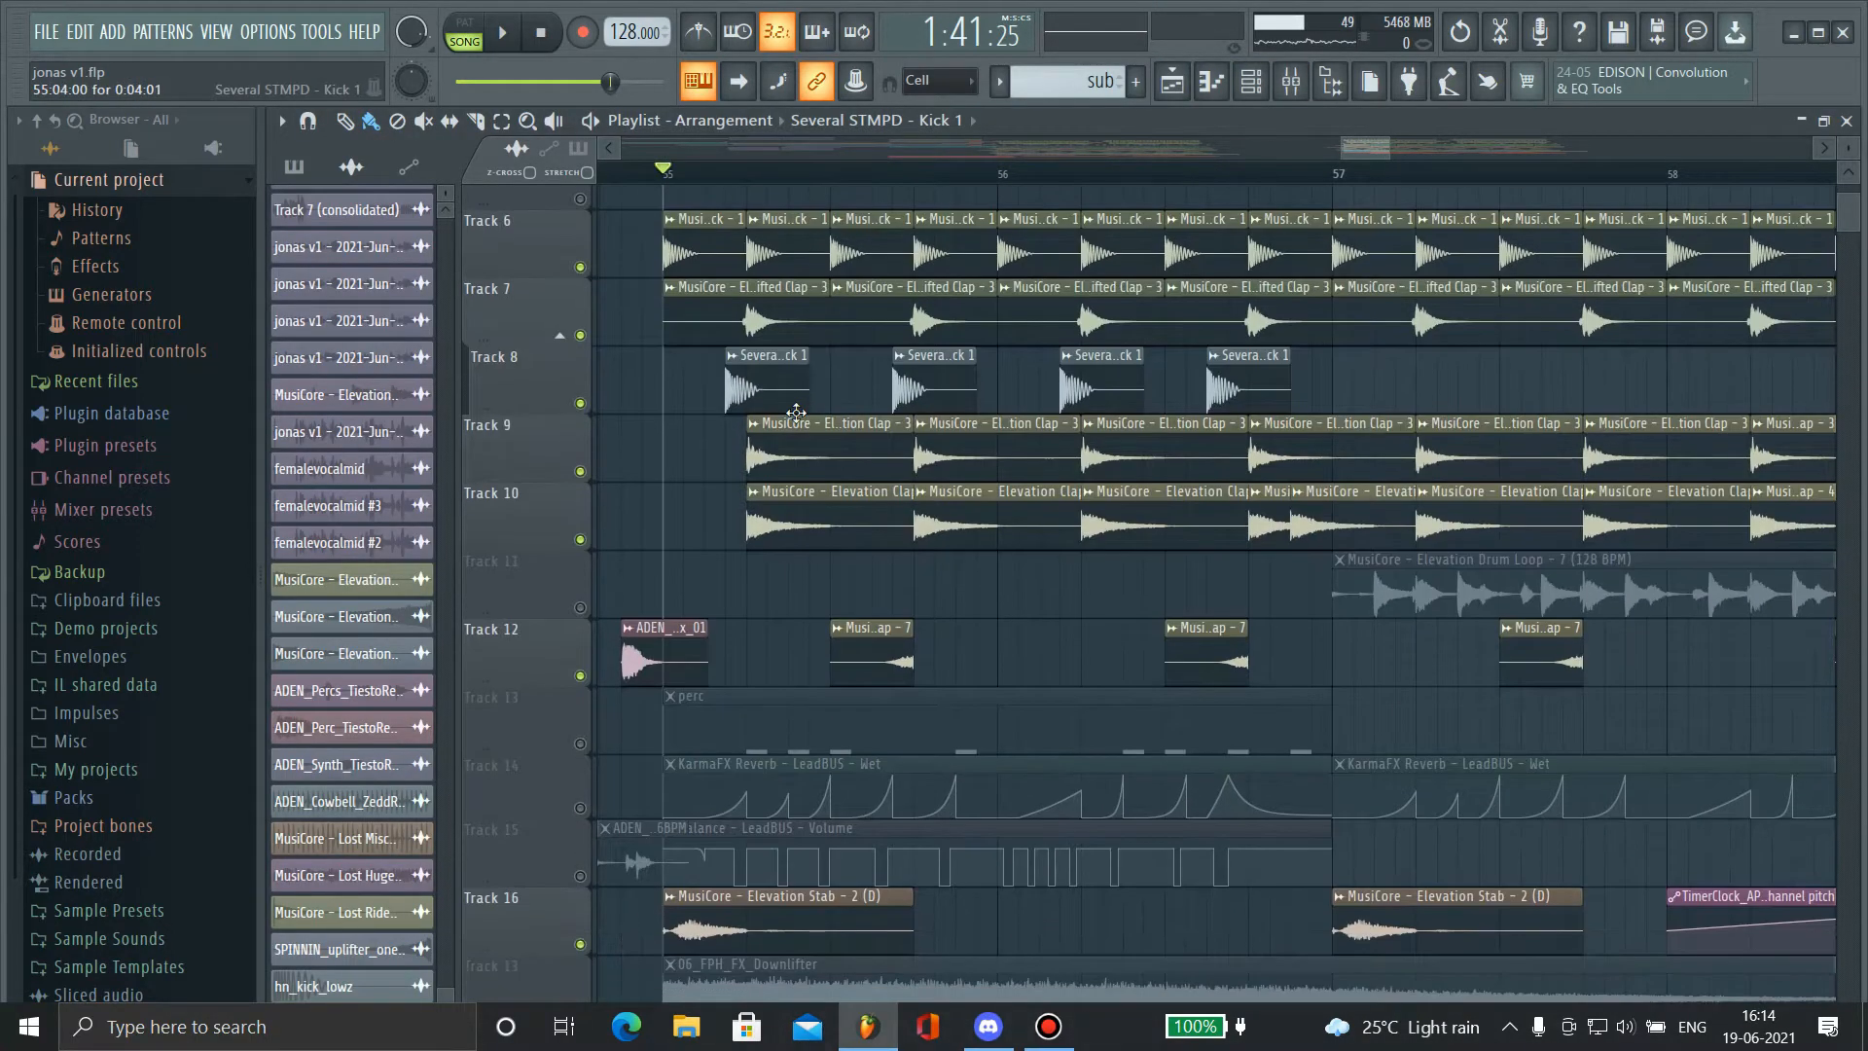
{"action": "scroll", "coordinate": [774, 383], "scroll_direction": "up", "scroll_amount": 2}
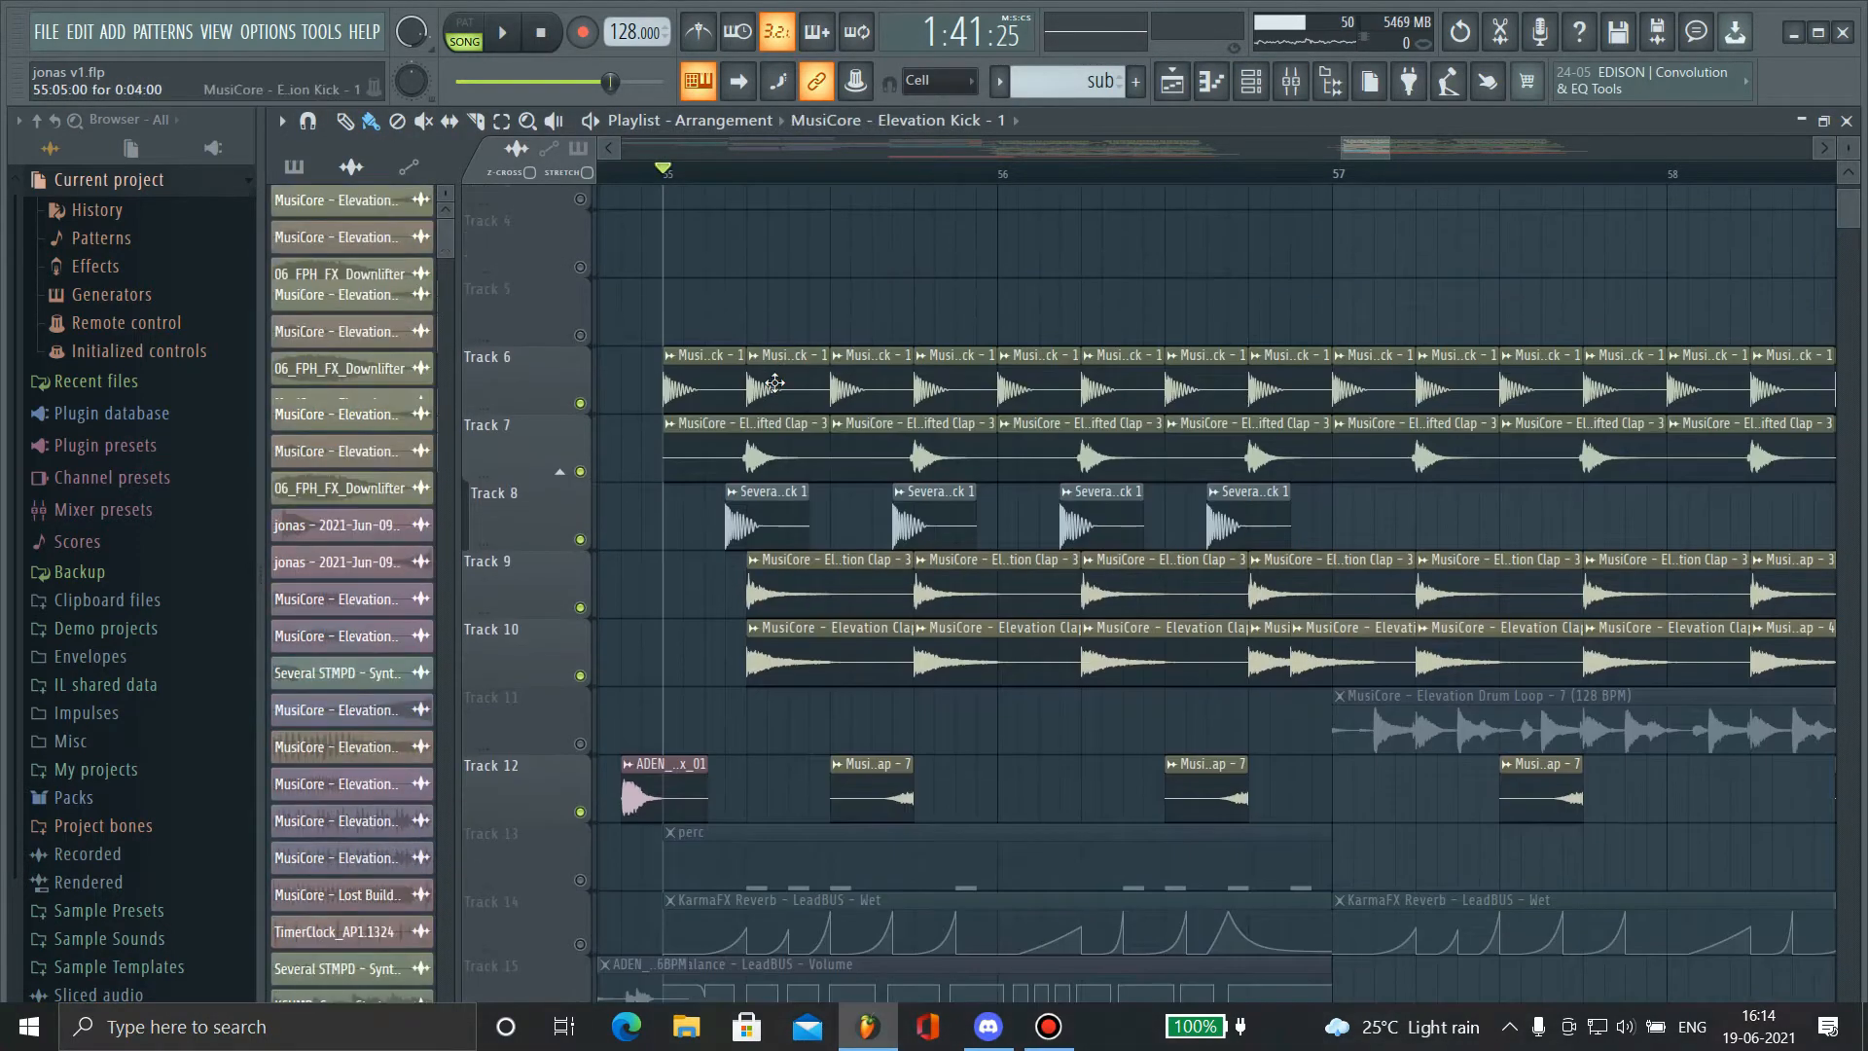
{"action": "double_click", "coordinate": [774, 382]}
{"action": "left_click", "coordinate": [1299, 89]}
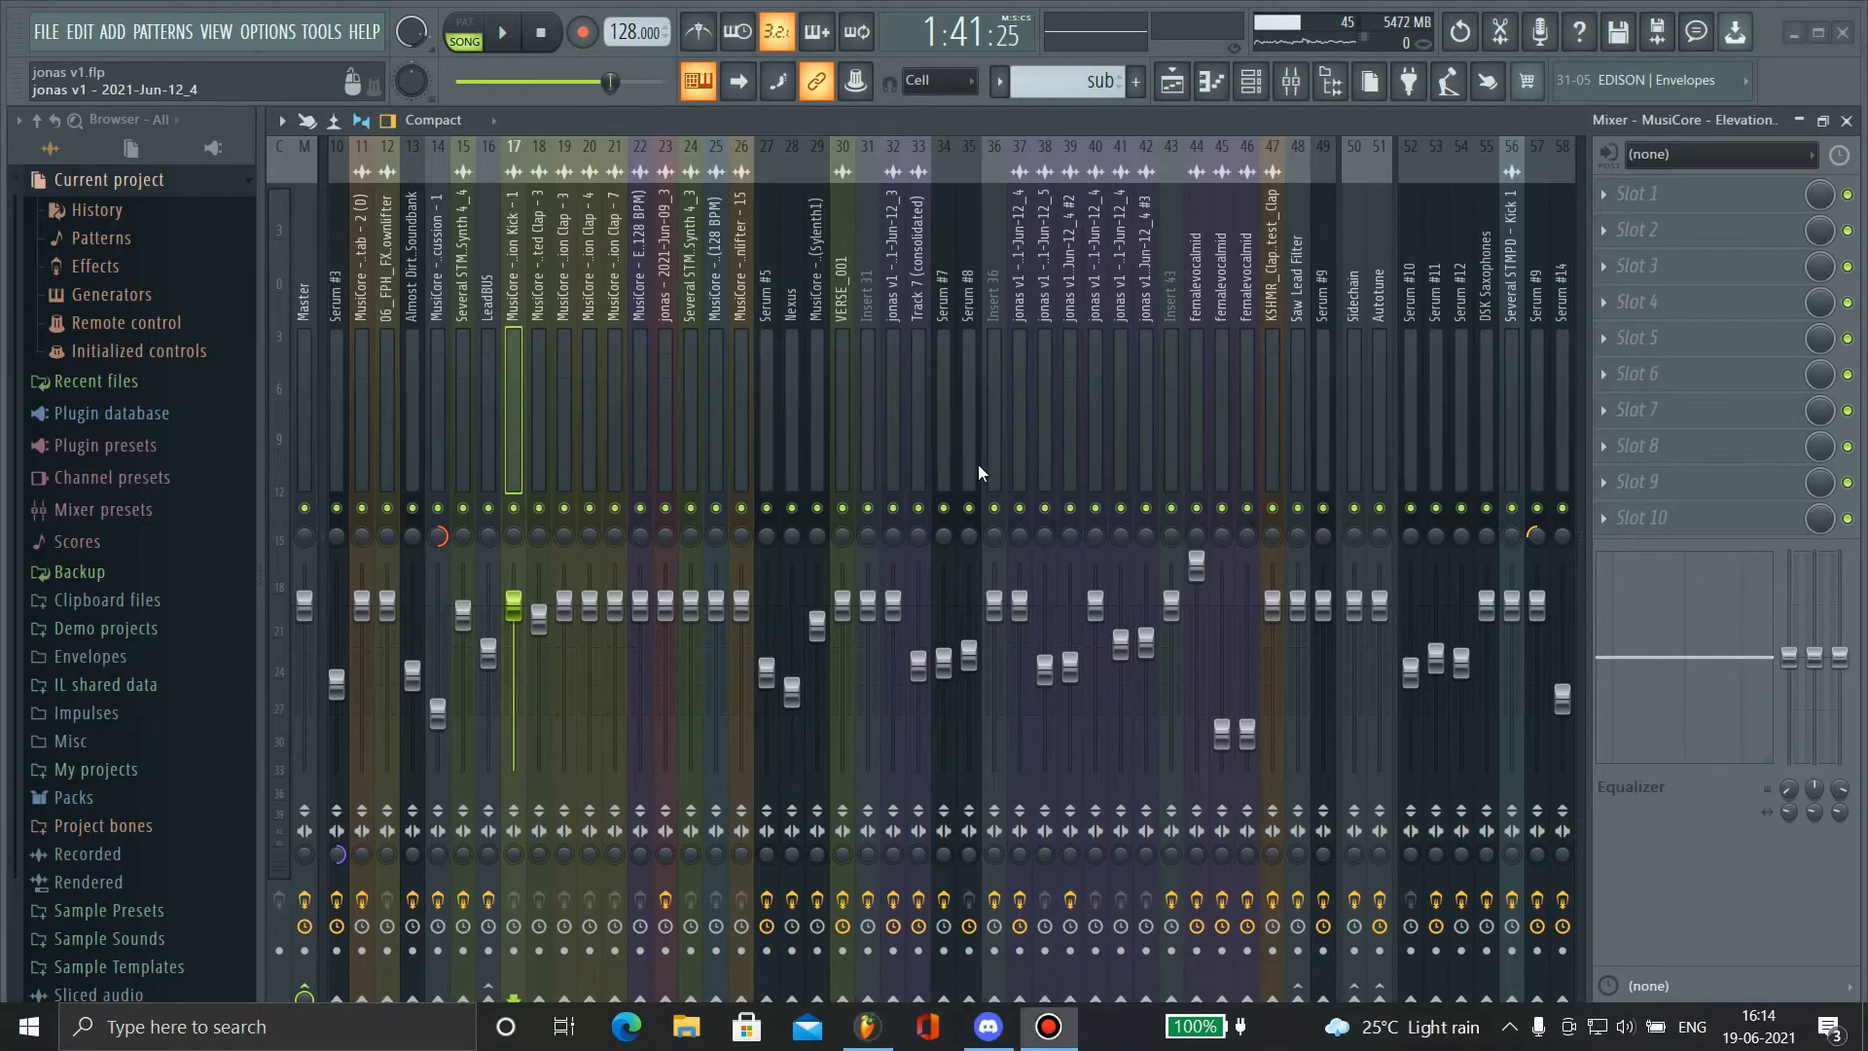
{"action": "left_click", "coordinate": [1183, 92]}
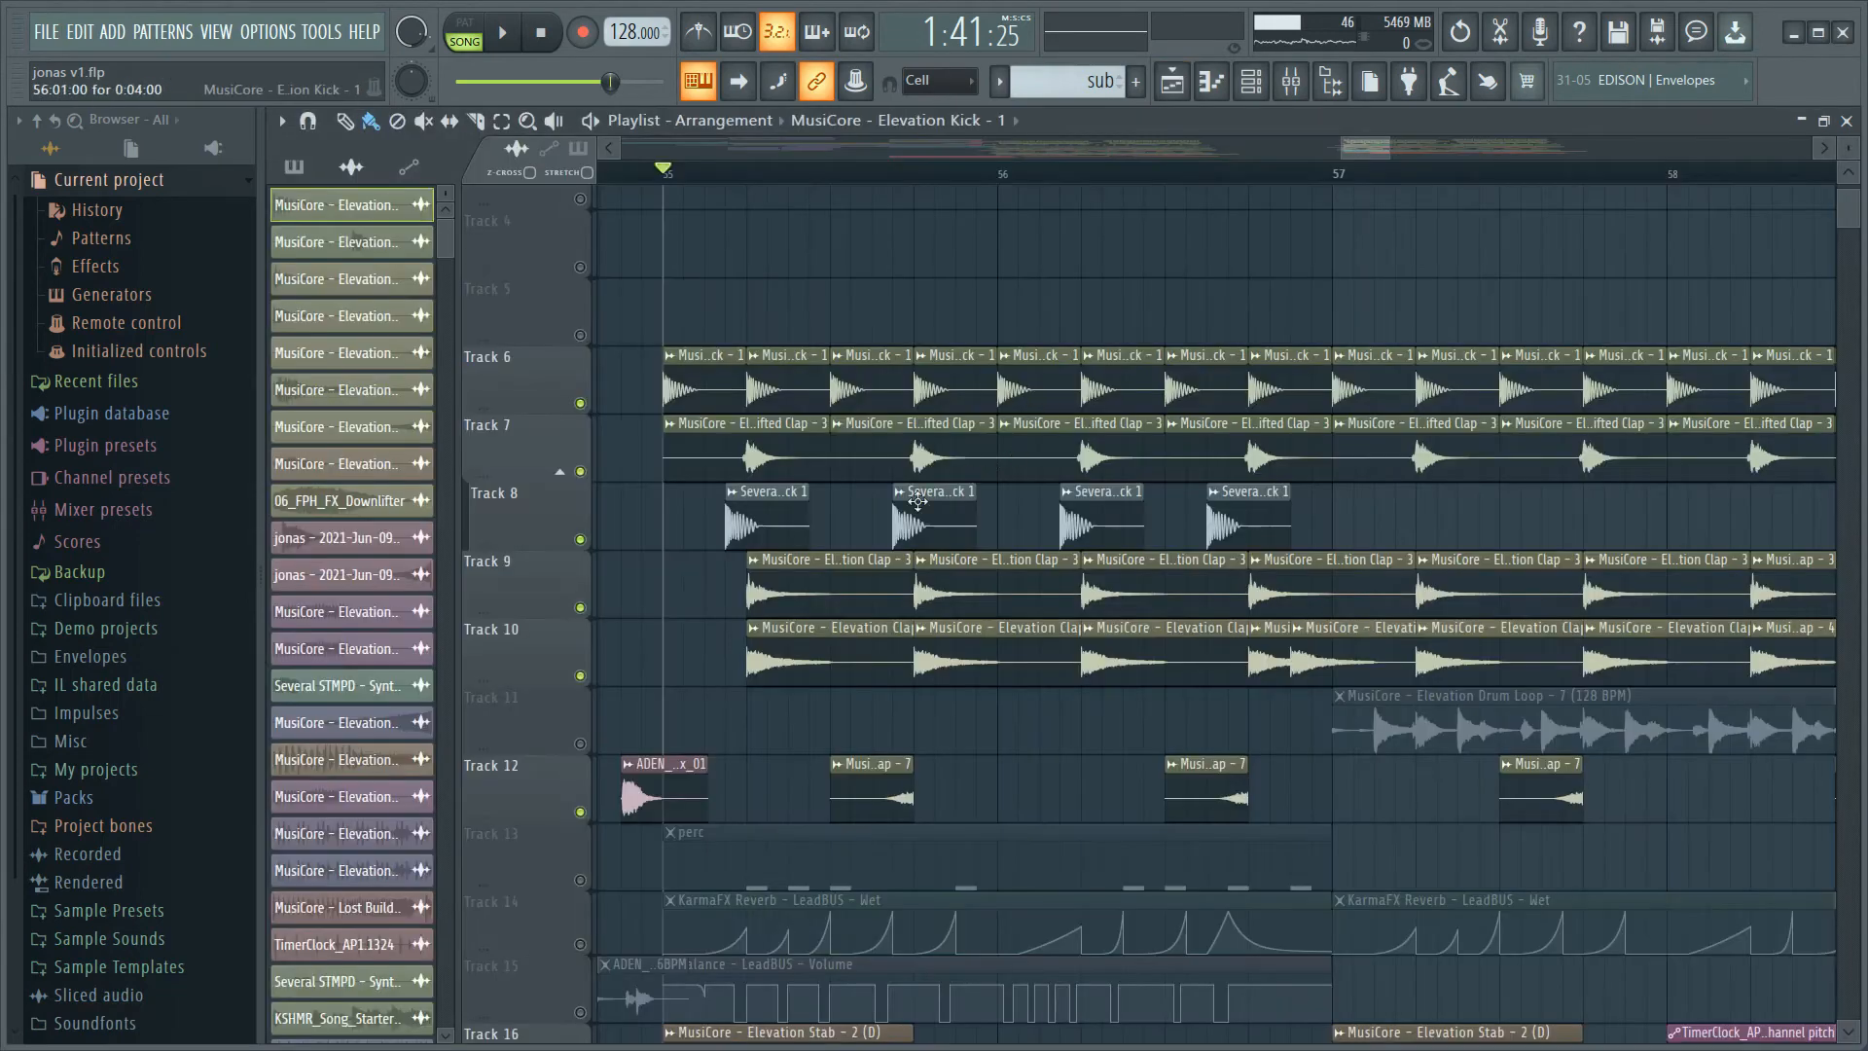
- Check the channel and mixer tracks of Elevation Pre-Shifted Clap - 3, Clap - 3 and Clap - 4 for effects
{"action": "double_click", "coordinate": [766, 451]}
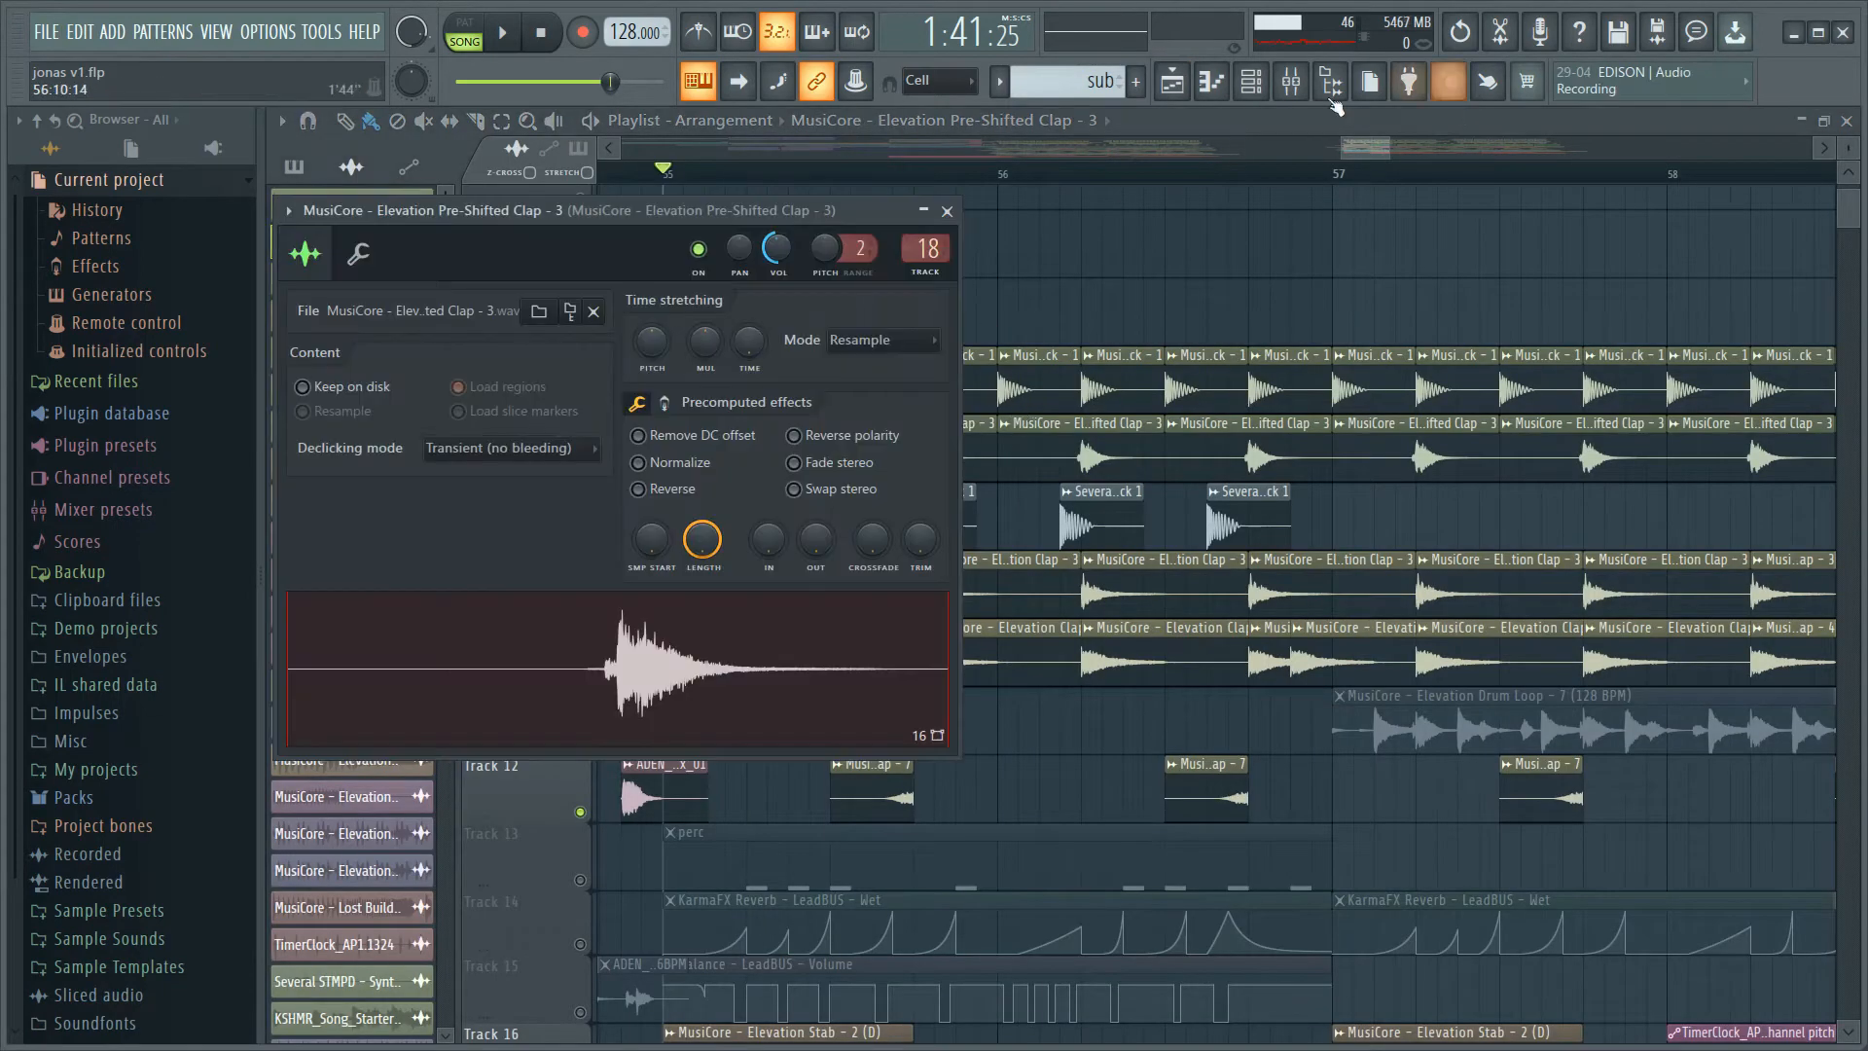
{"action": "double_click", "coordinate": [1128, 609]}
{"action": "double_click", "coordinate": [1134, 646]}
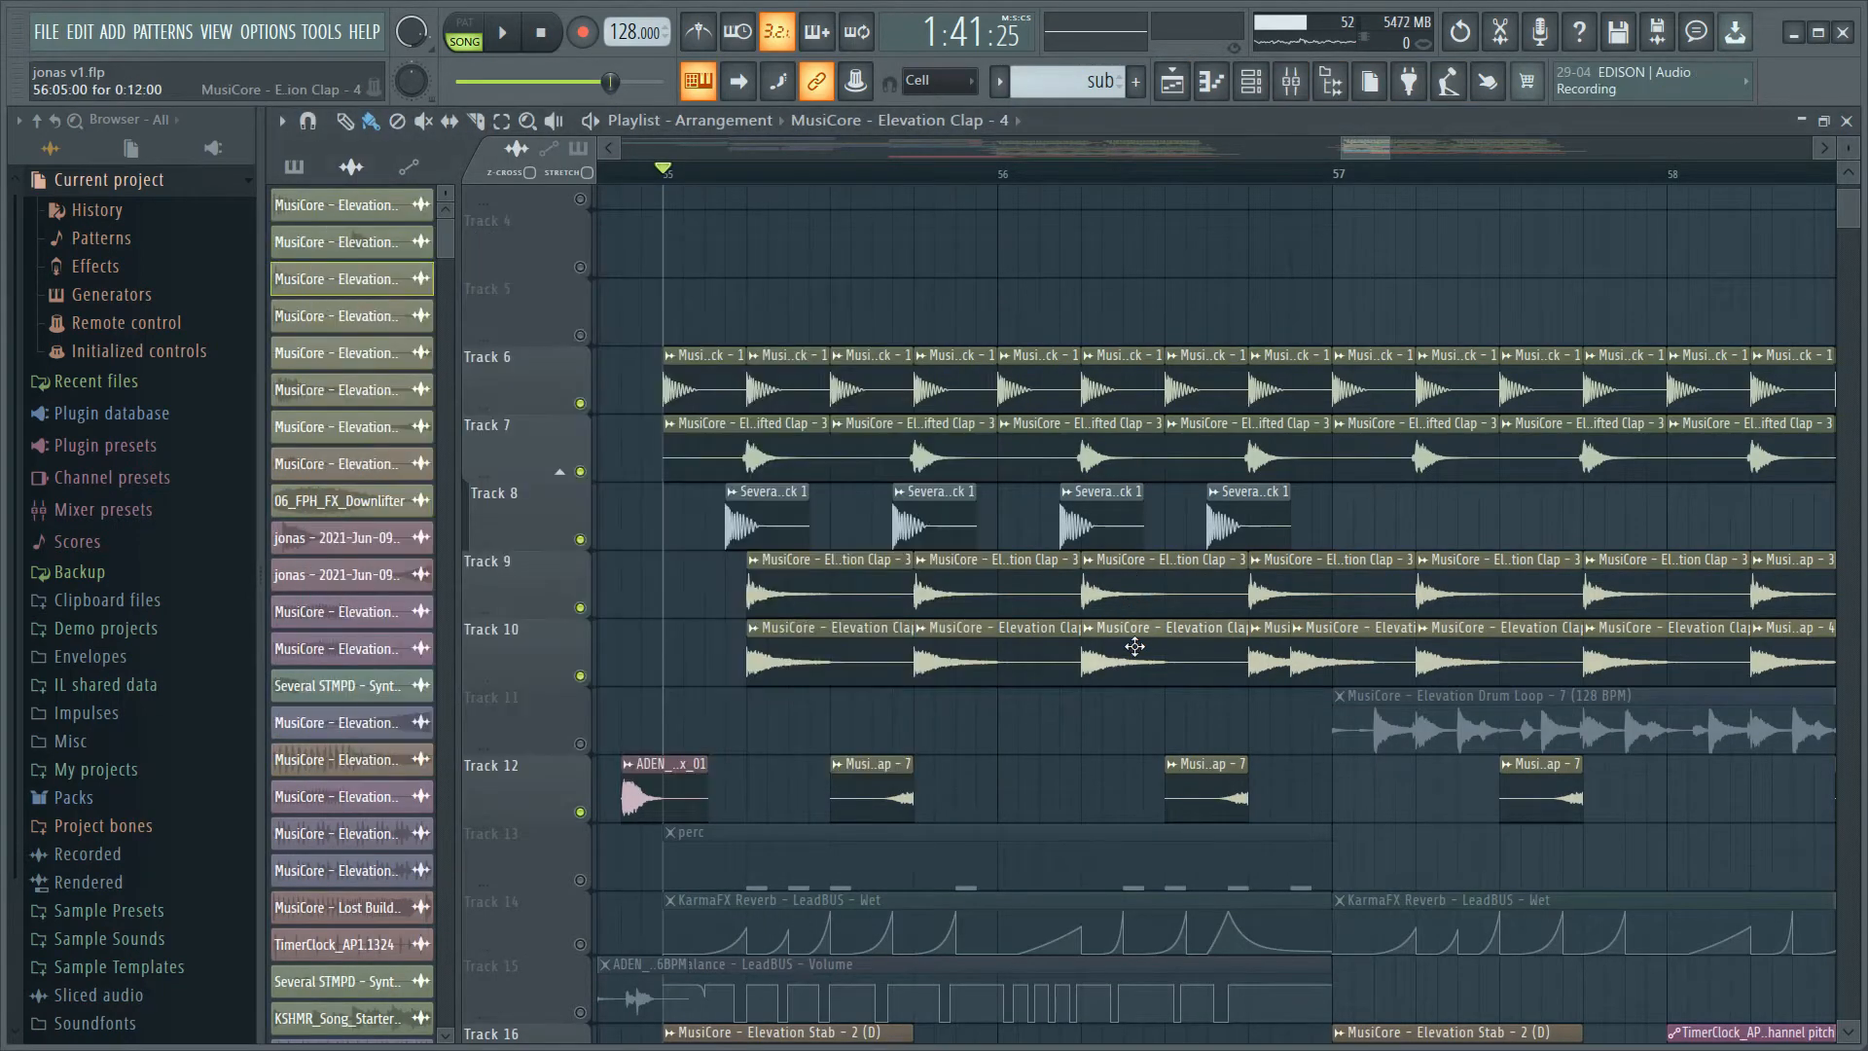
{"action": "left_click", "coordinate": [1291, 86]}
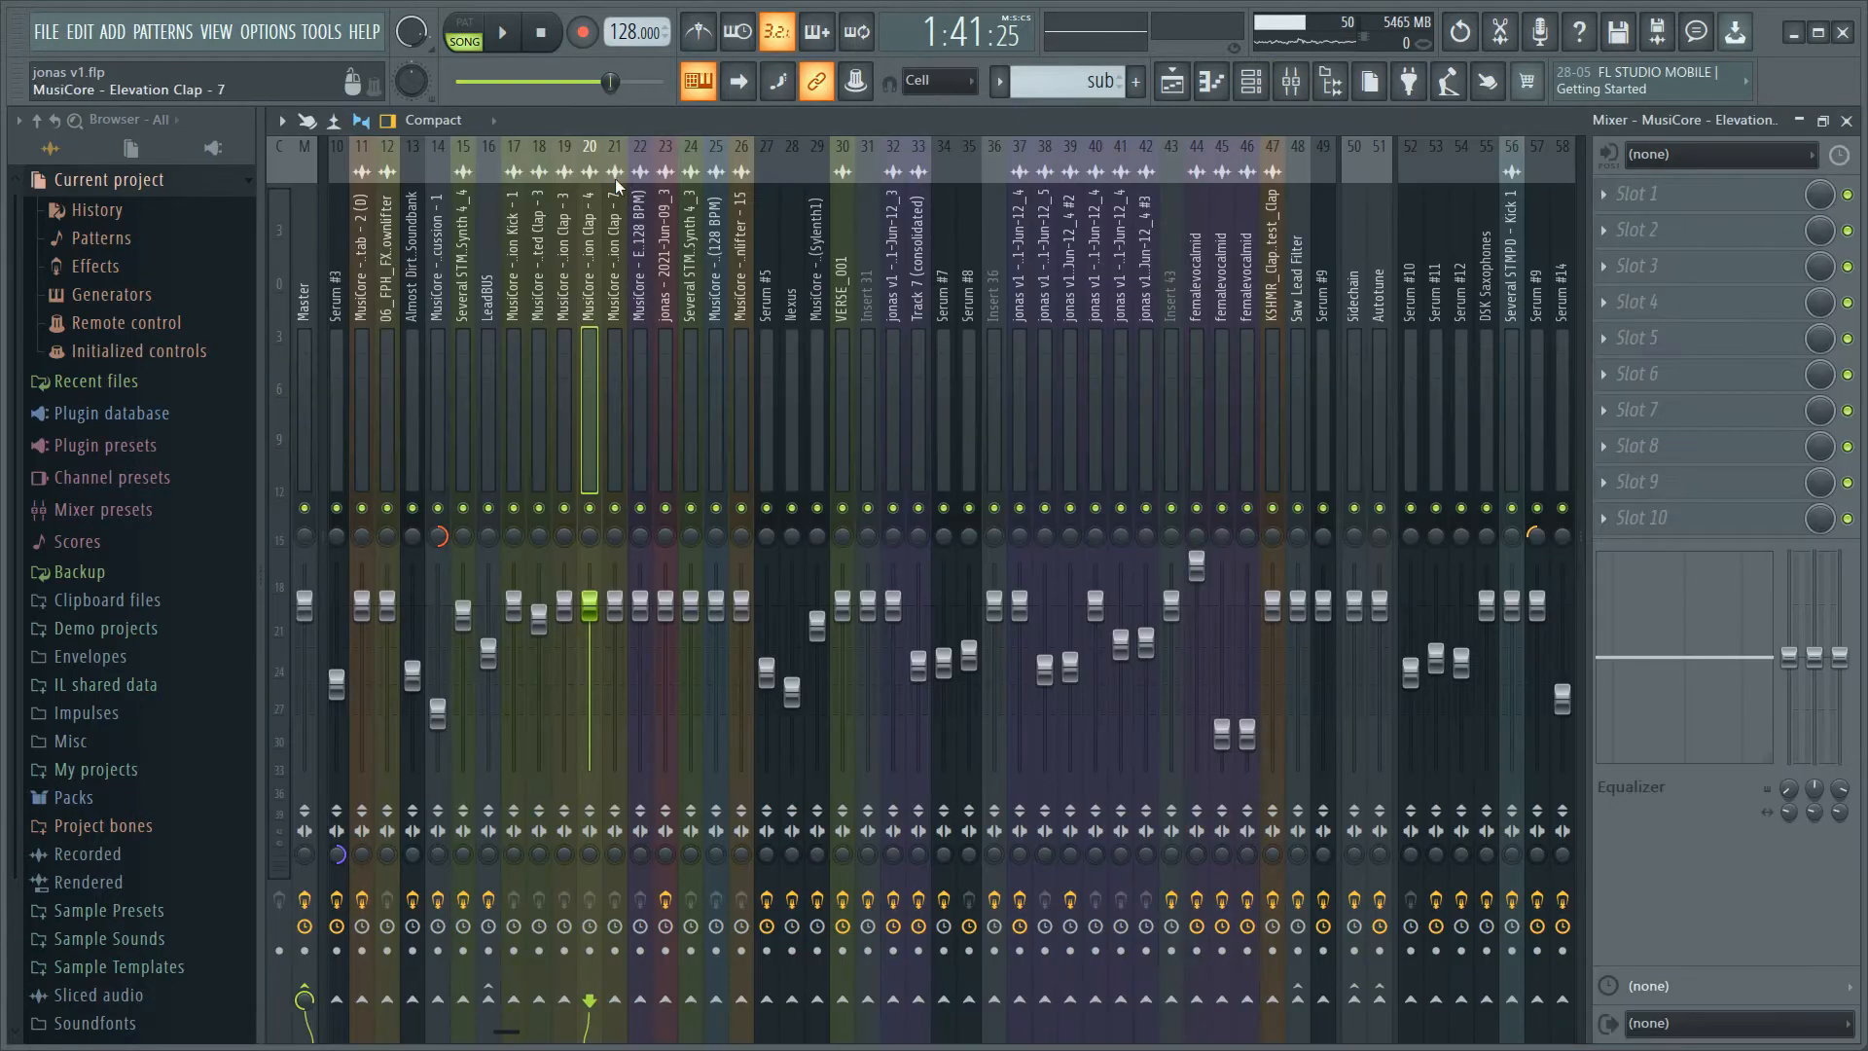
{"action": "left_click", "coordinate": [546, 183]}
{"action": "left_click", "coordinate": [570, 187]}
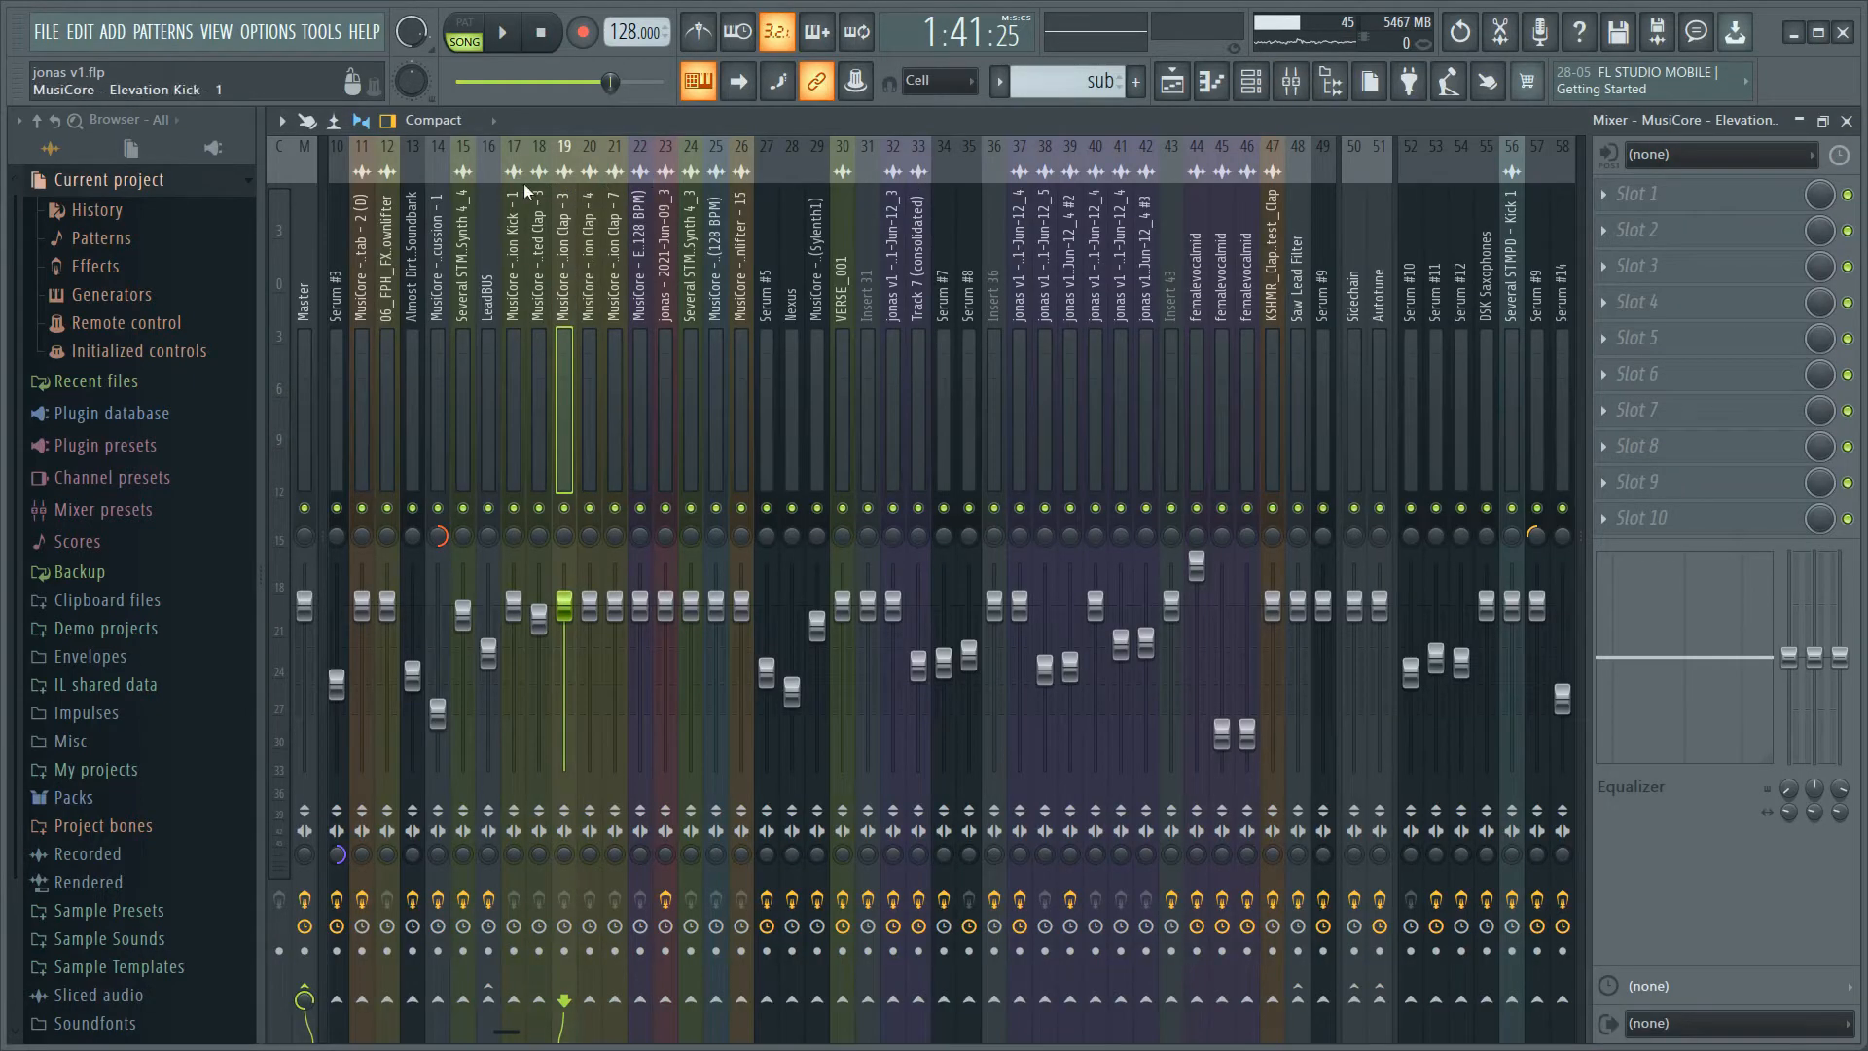
{"action": "left_click", "coordinate": [582, 185]}
{"action": "left_click", "coordinate": [1172, 81]}
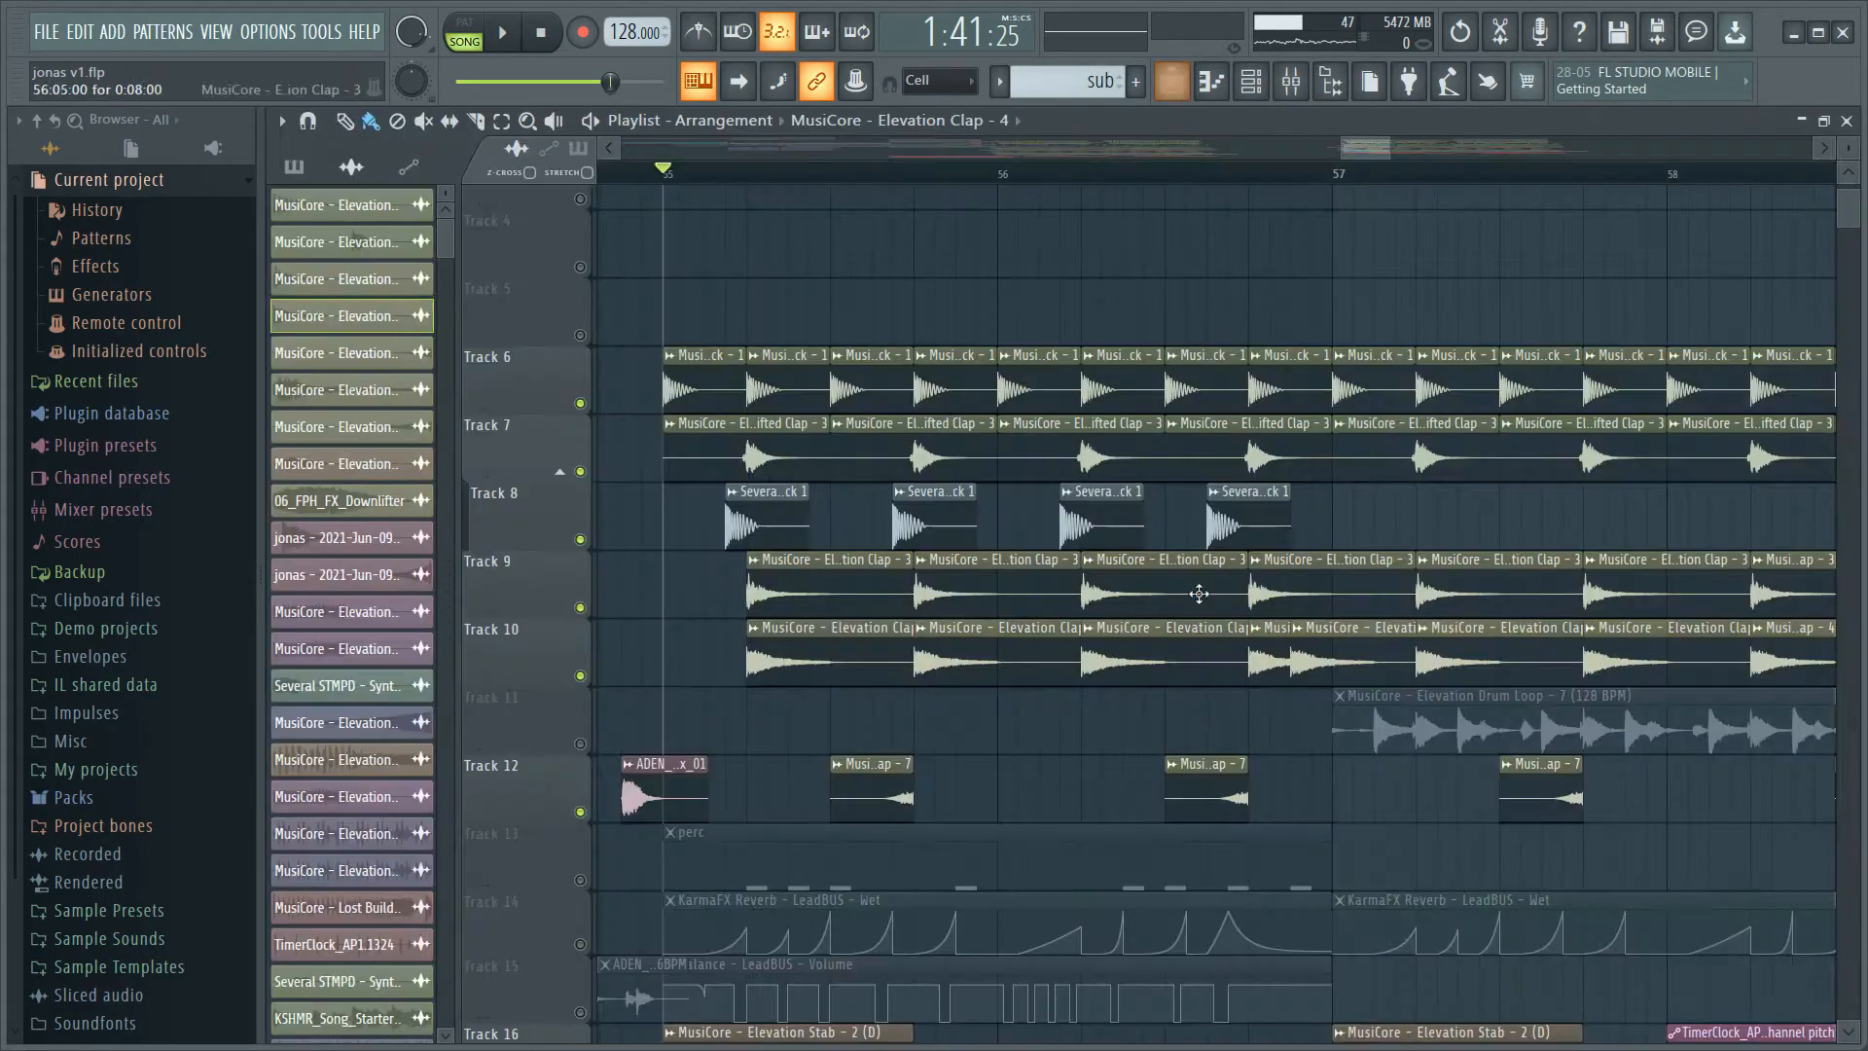
- Mute the Elevation Stab clips on Track 16 and play the remaining drum layers from bar 55
{"action": "scroll", "coordinate": [1199, 594], "scroll_direction": "down", "scroll_amount": 3, "text": "ctrl"}
{"action": "scroll", "coordinate": [1284, 496], "scroll_direction": "down", "scroll_amount": 2}
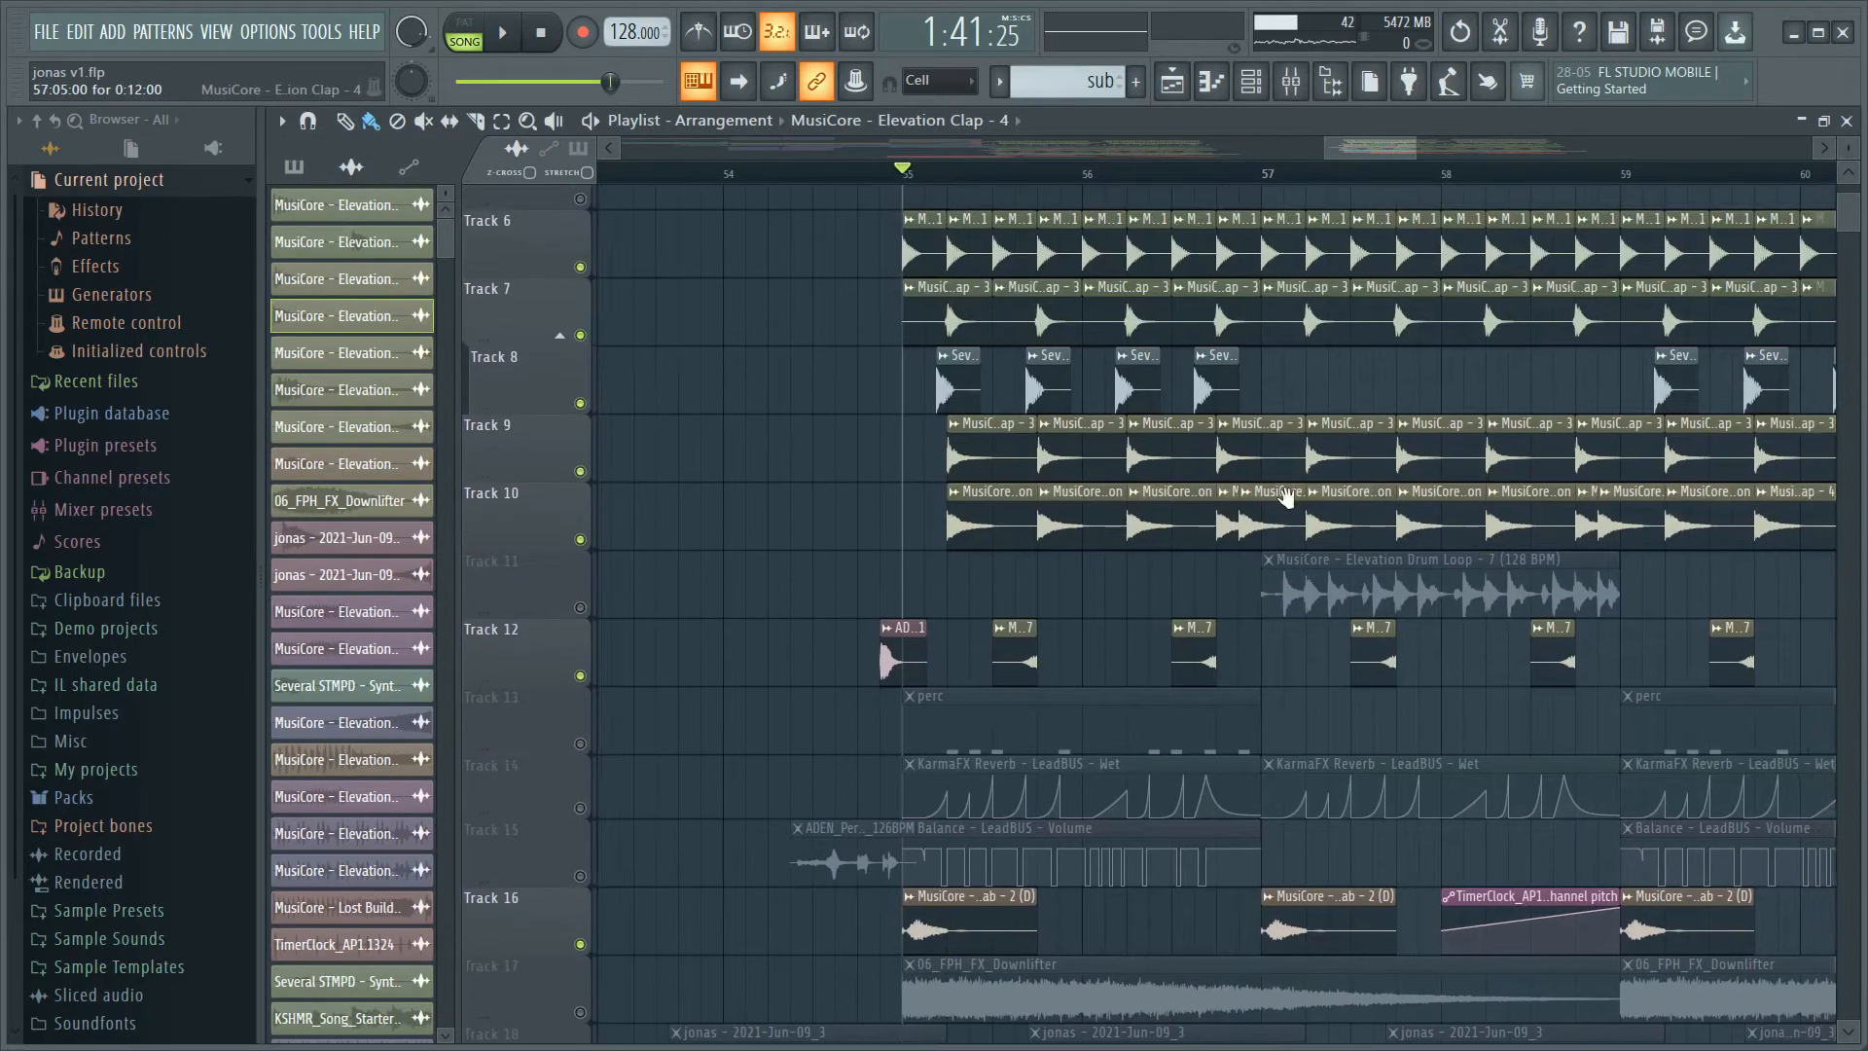
{"action": "left_click_drag", "start_coordinate": [1394, 492], "coordinate": [1117, 467]}
{"action": "scroll", "coordinate": [1117, 467], "scroll_direction": "down", "scroll_amount": 5}
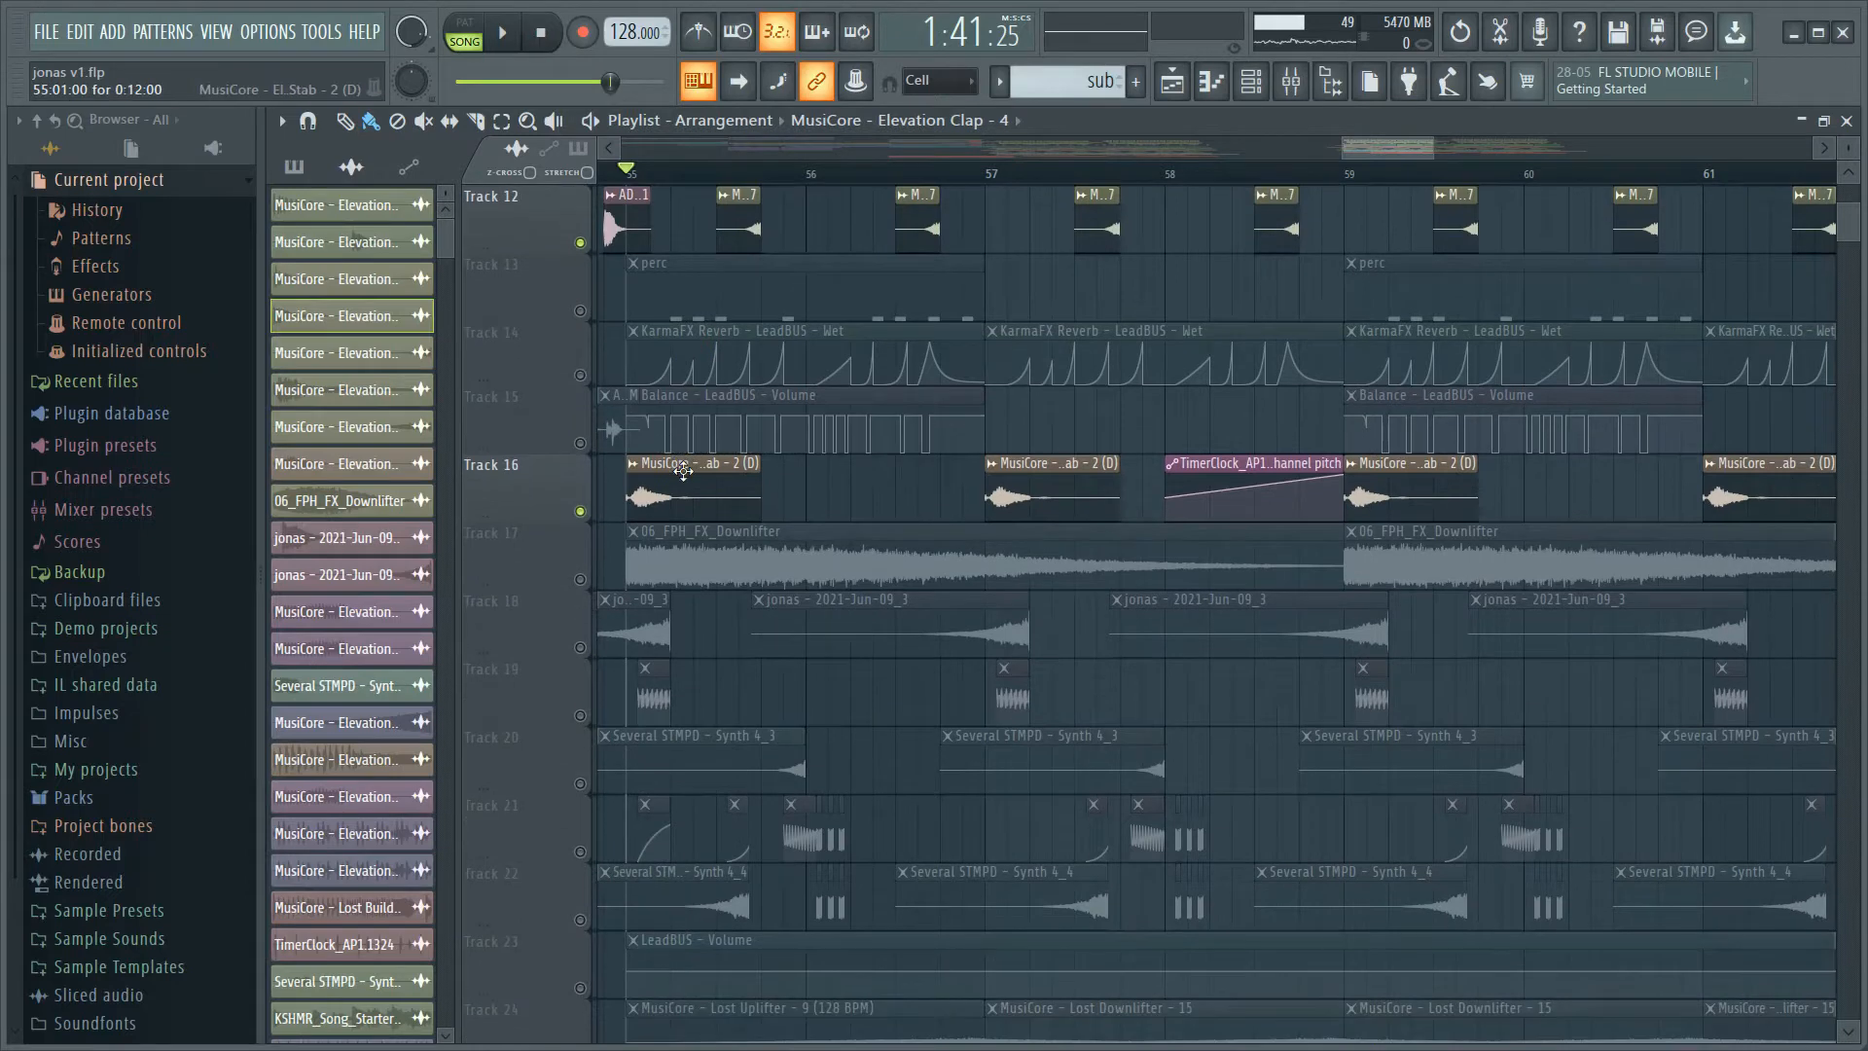
{"action": "scroll", "coordinate": [678, 713], "scroll_direction": "up", "scroll_amount": 5}
{"action": "scroll", "coordinate": [678, 714], "scroll_direction": "down", "scroll_amount": 1}
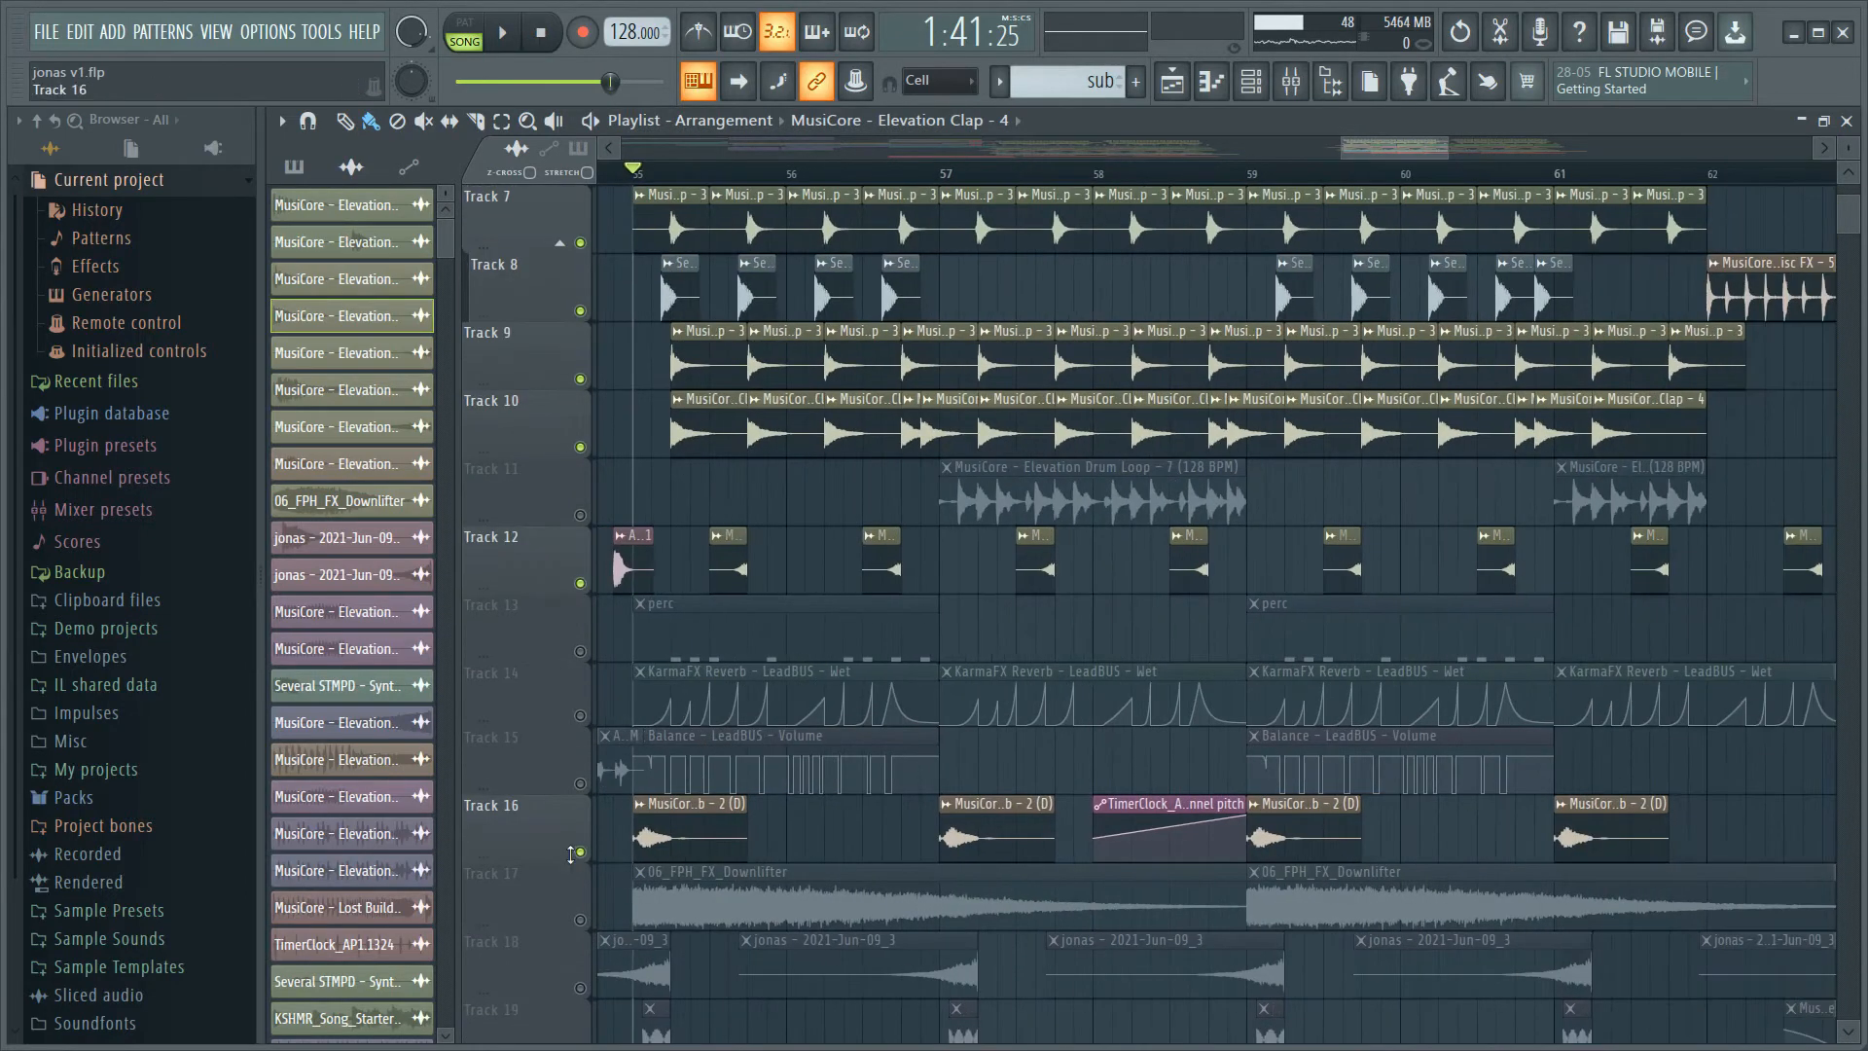
{"action": "left_click", "coordinate": [582, 853]}
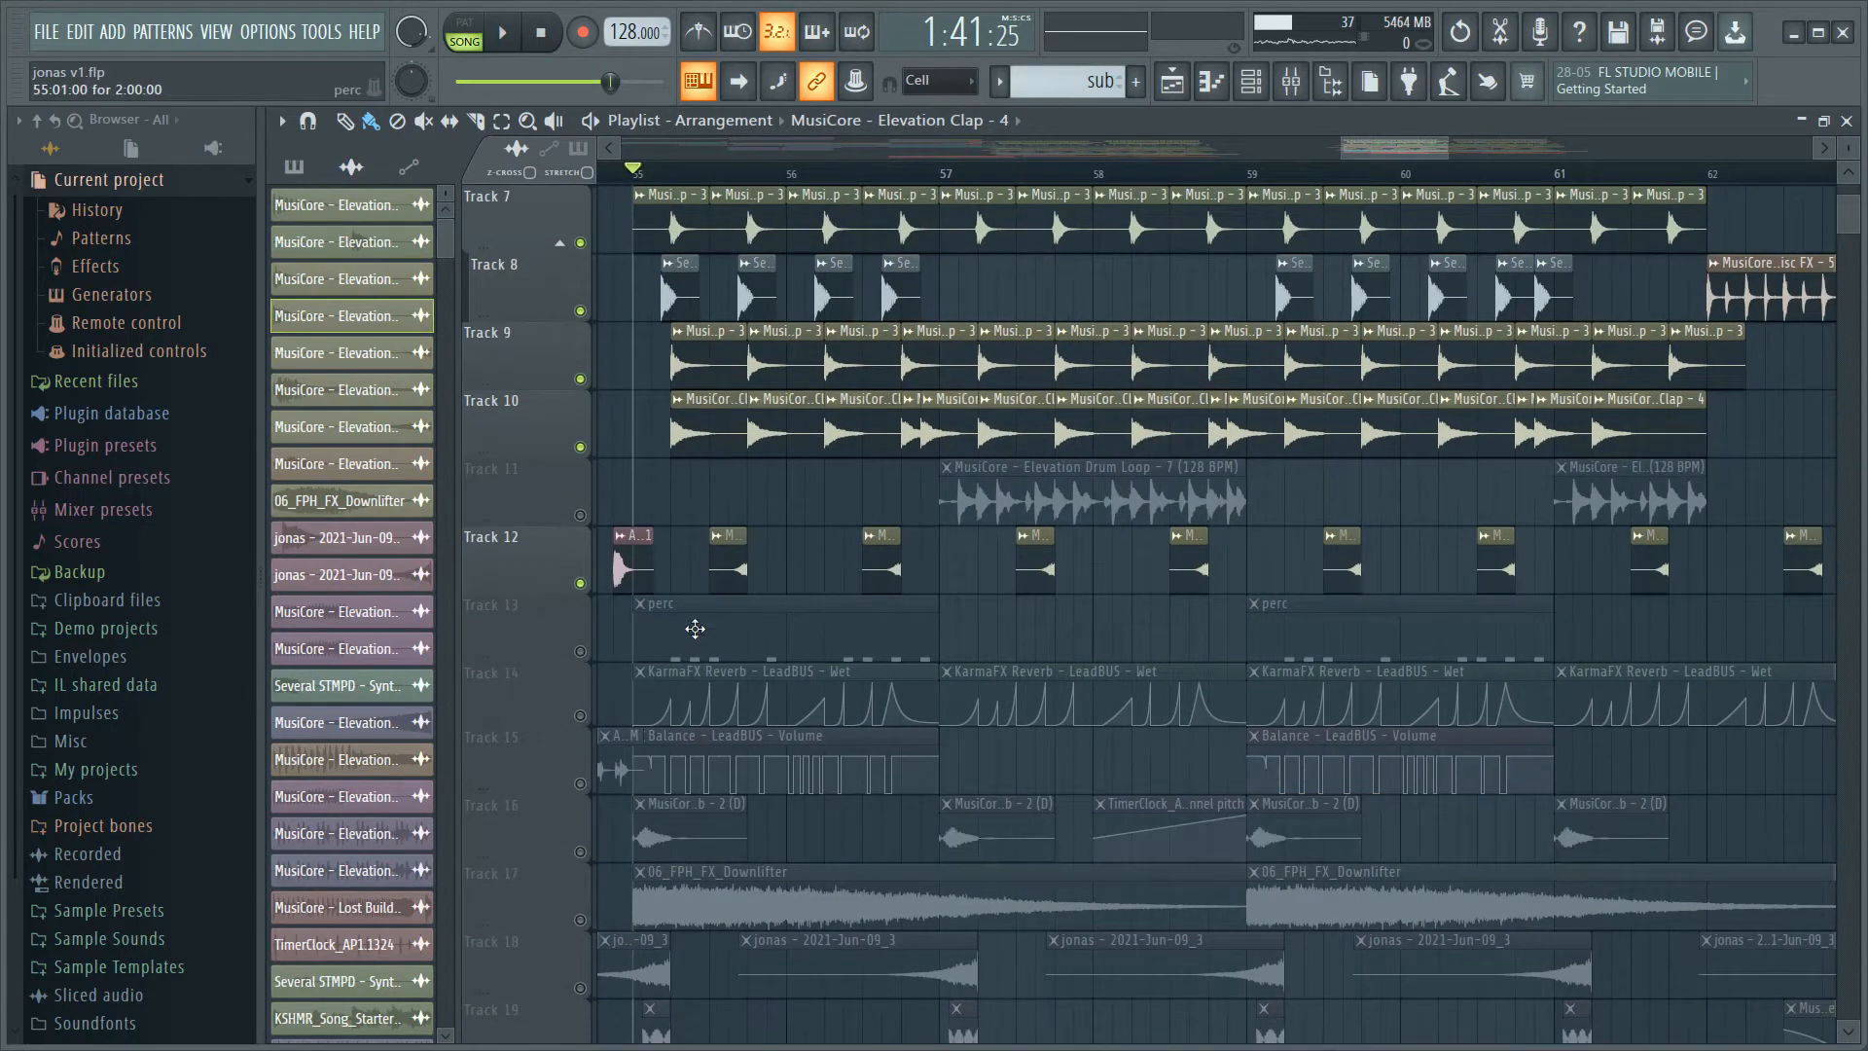
{"action": "key", "text": "space"}
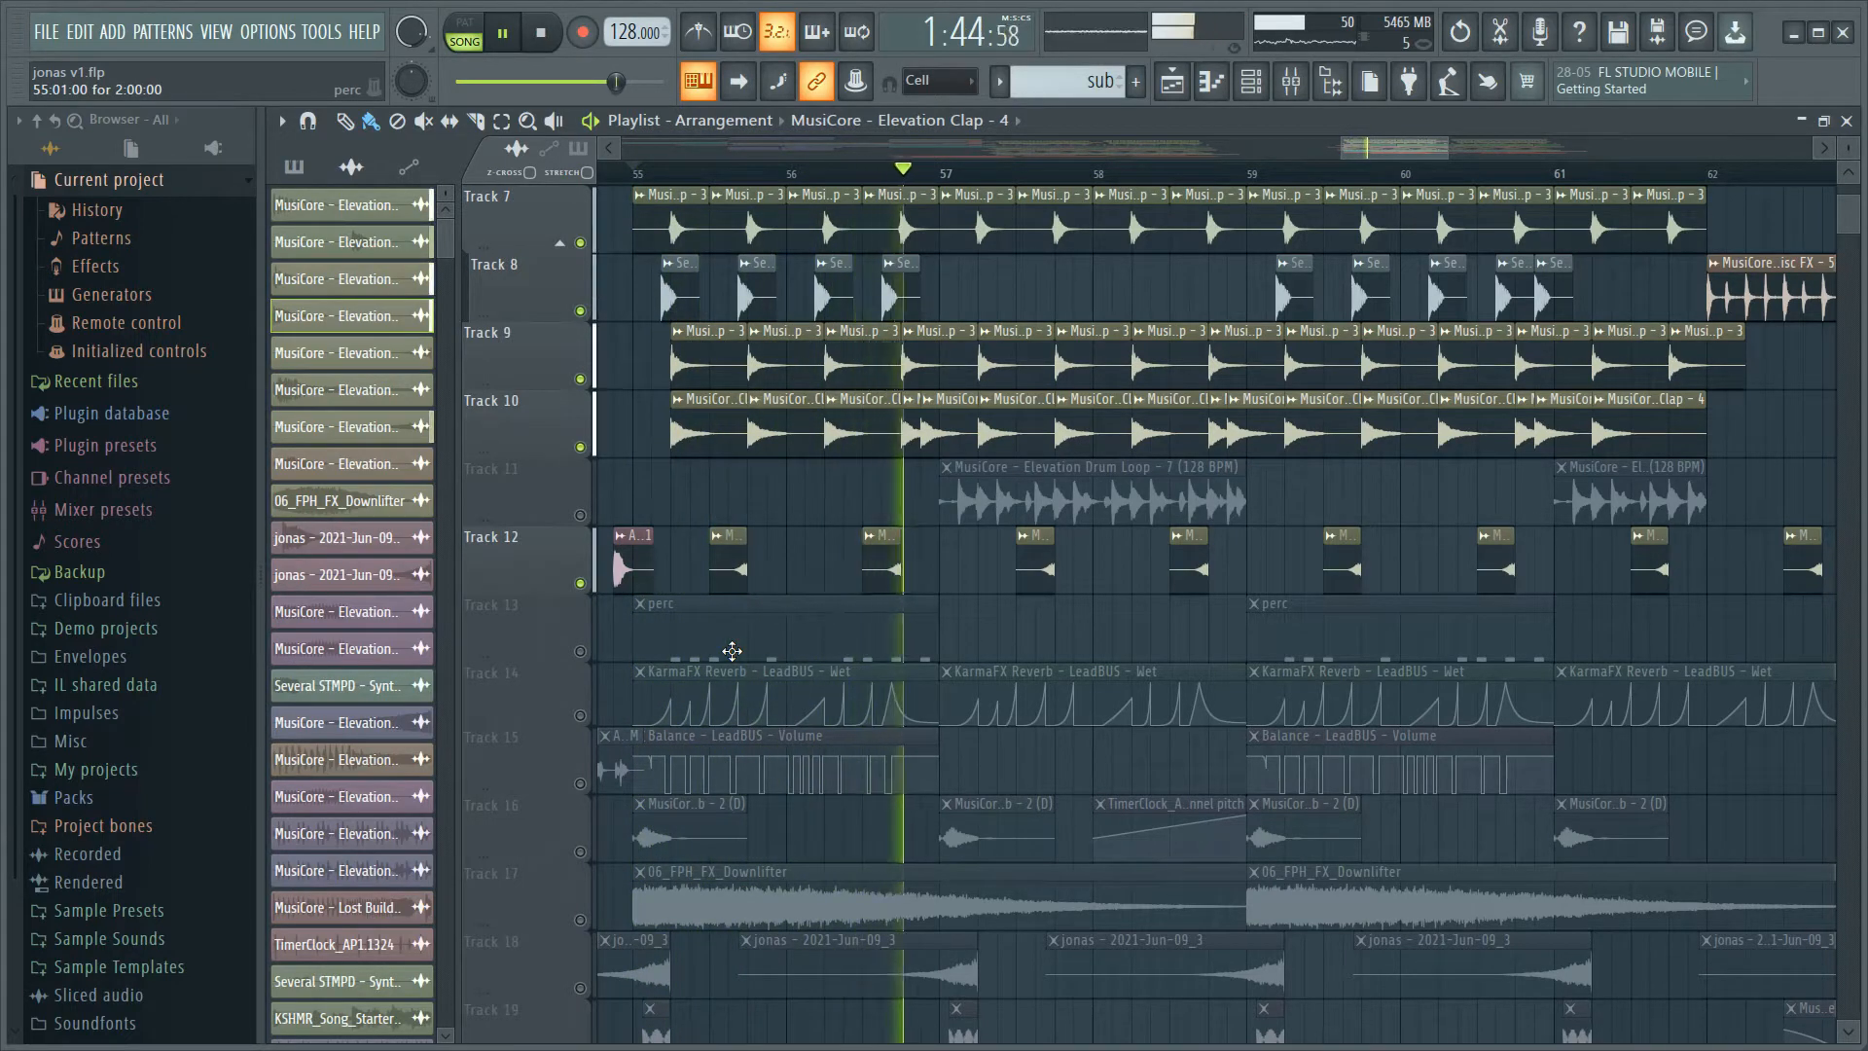
{"action": "key", "text": "space"}
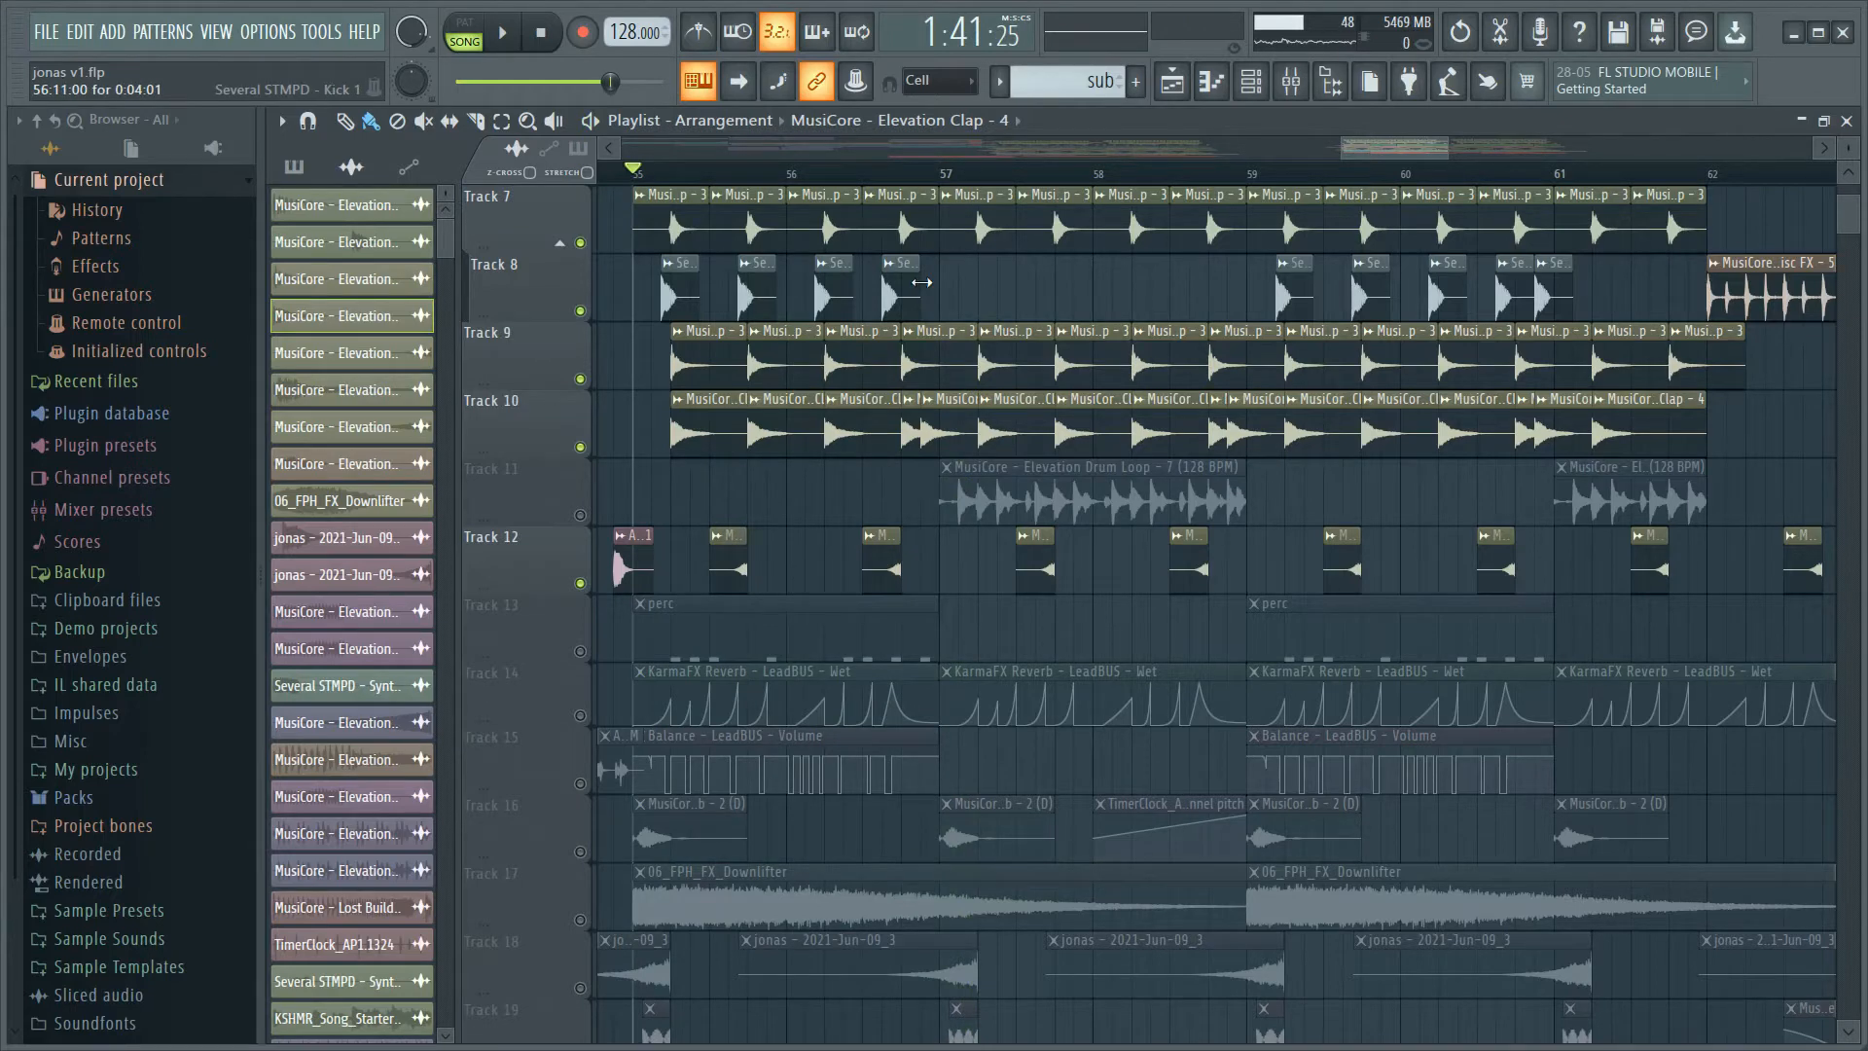
- Solo the perc pattern on Track 13 and play it from bar 55
{"action": "left_click", "coordinate": [584, 652], "text": "ctrl"}
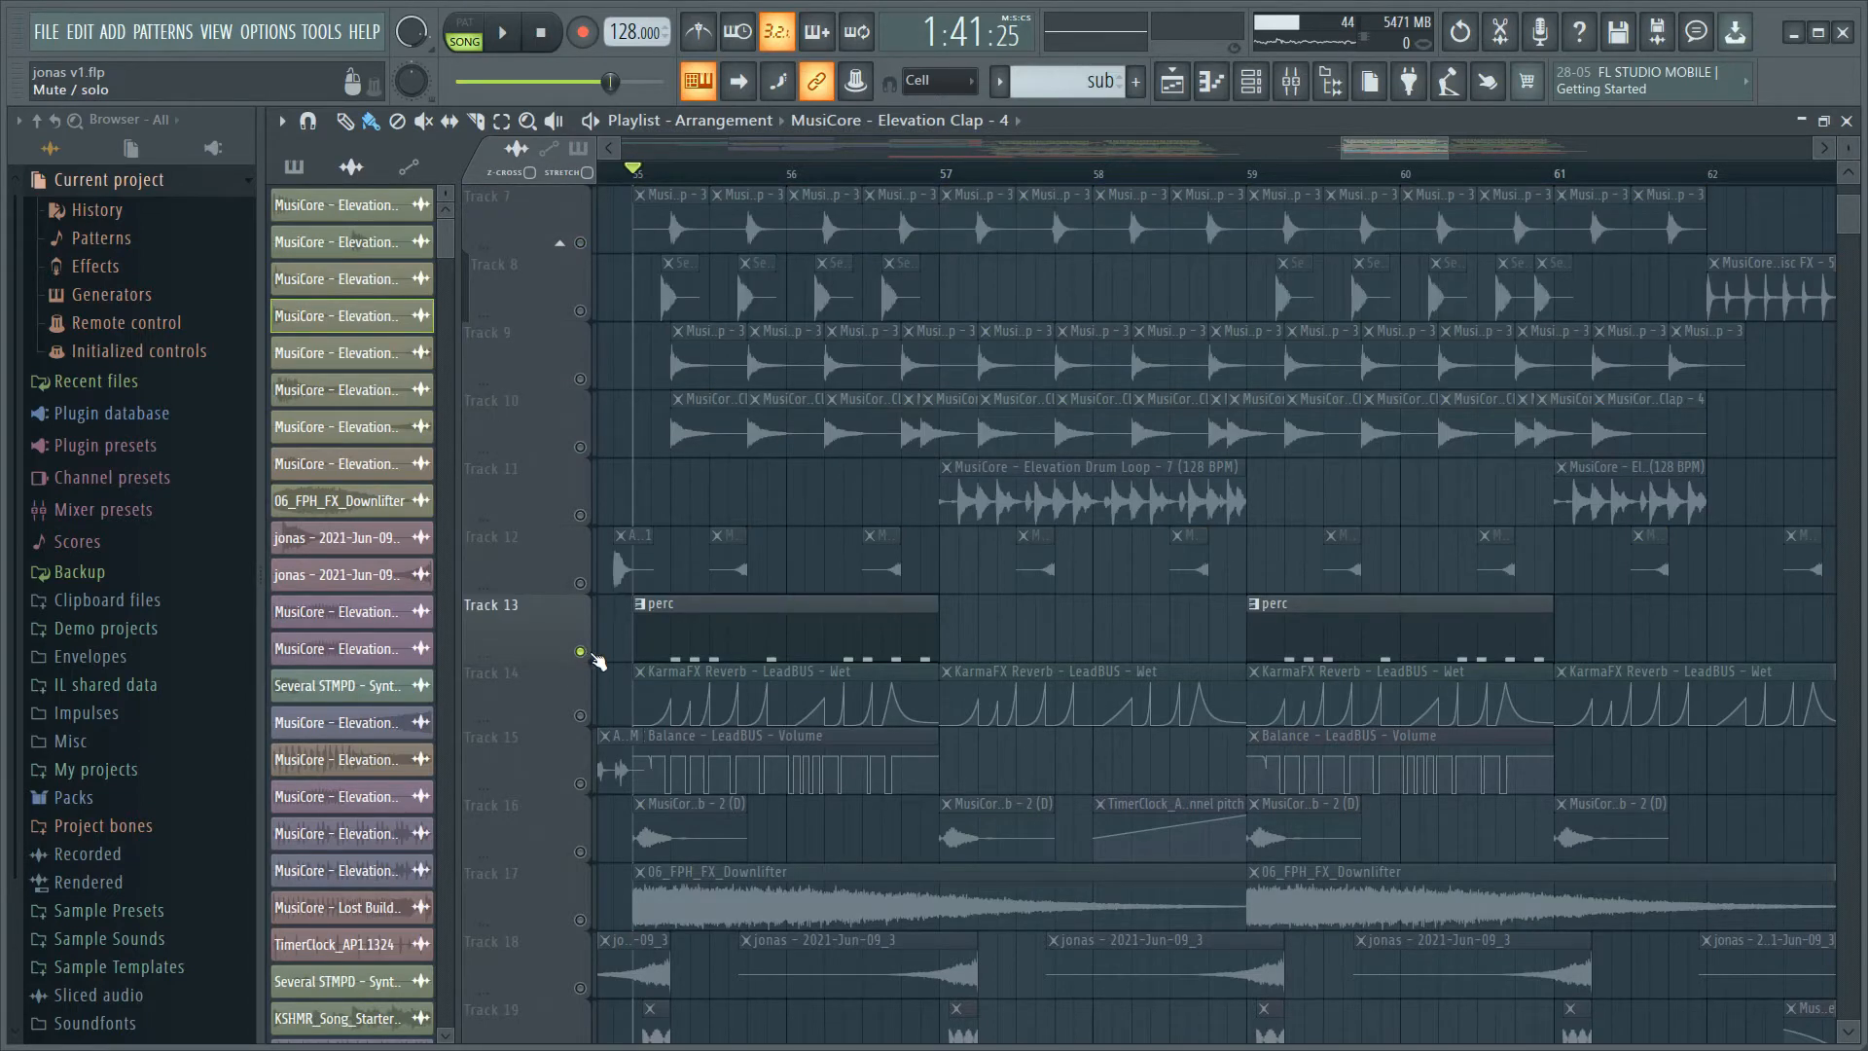
{"action": "key", "text": "space"}
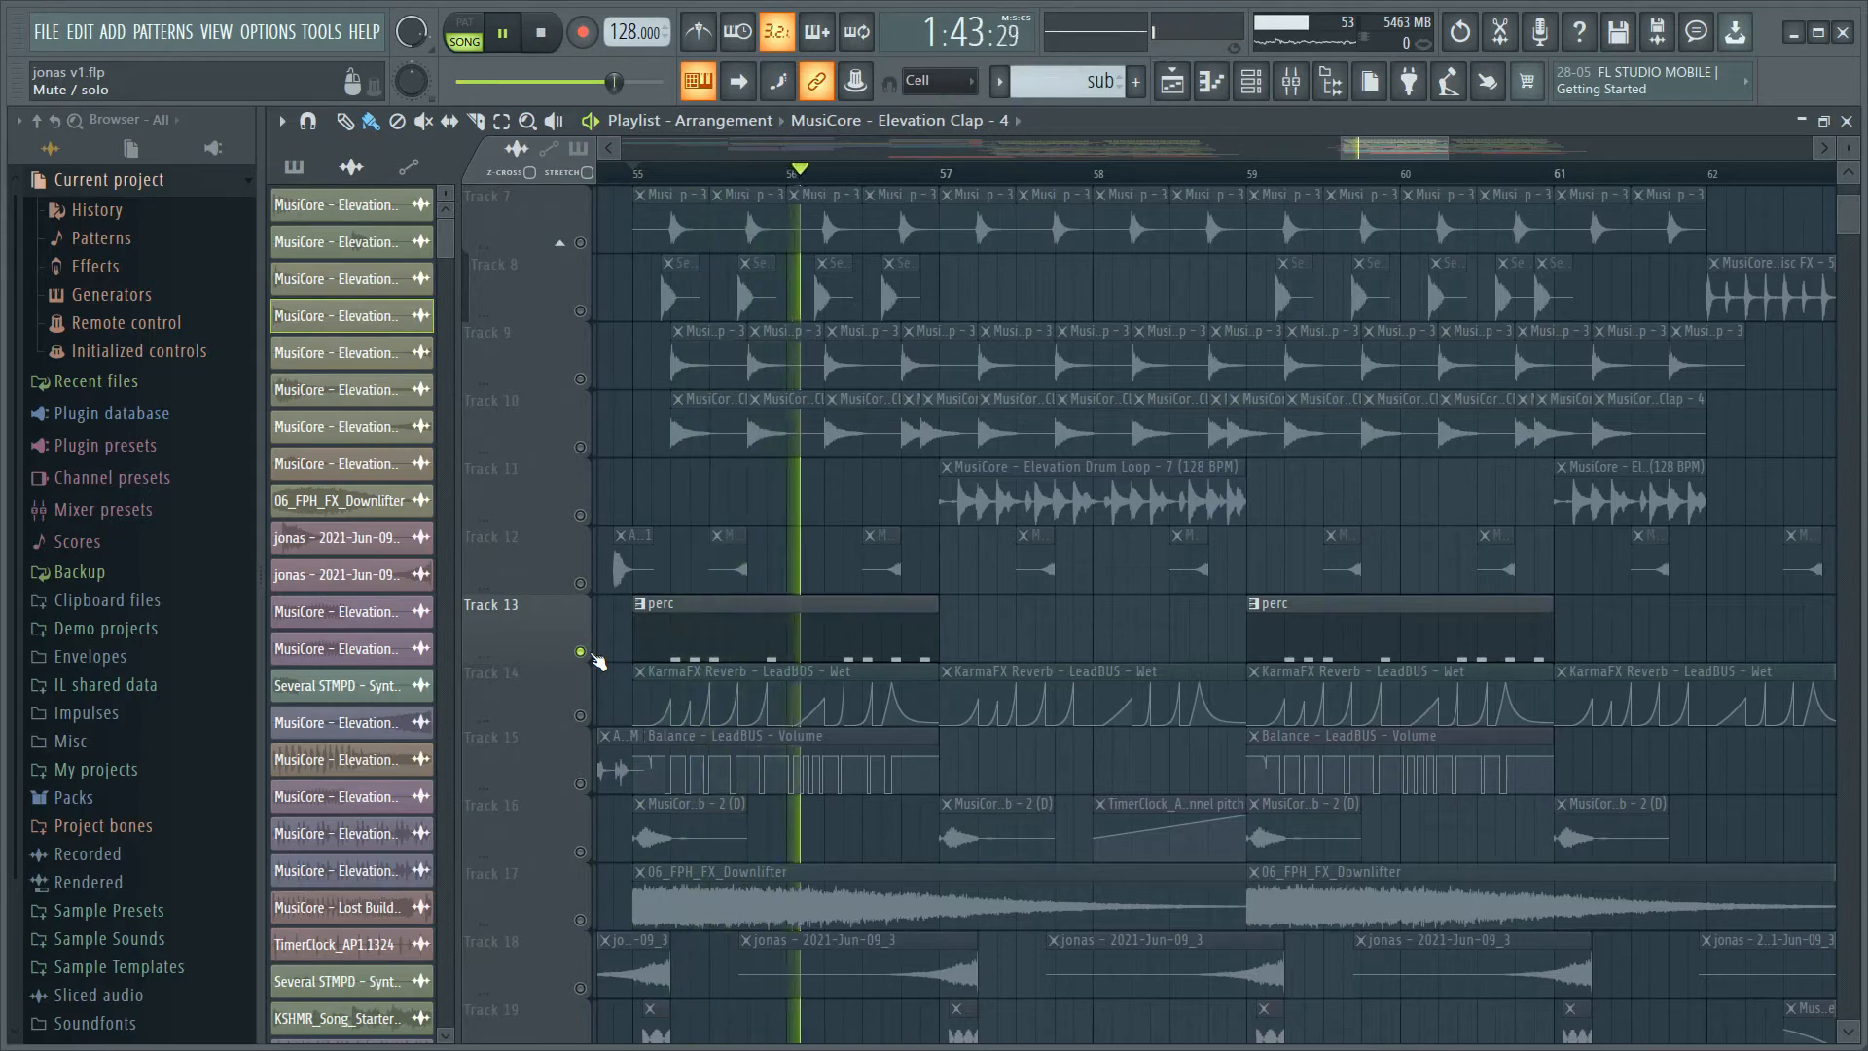
{"action": "key", "text": "space"}
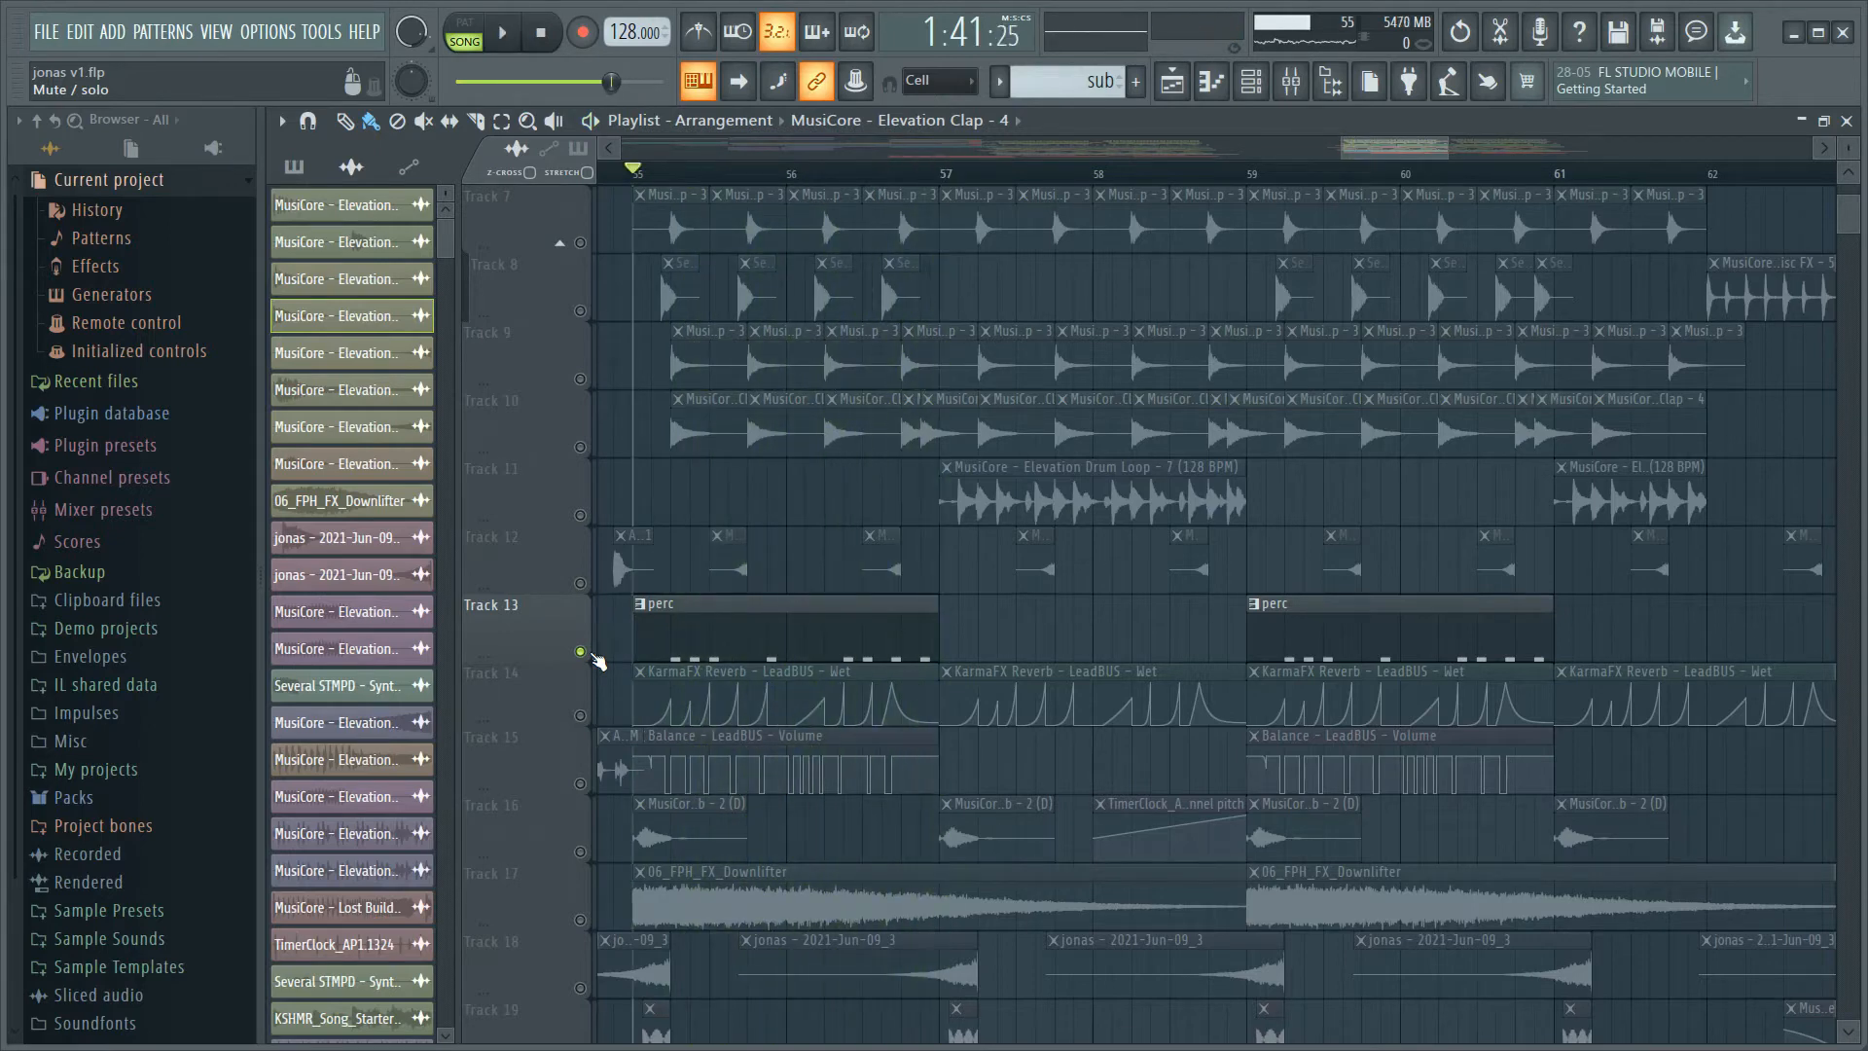
- Unmute the kick and clap layers on Tracks 6 to 10 and Track 12 alongside the perc pattern
{"action": "scroll", "coordinate": [605, 609], "scroll_direction": "up", "scroll_amount": 2}
{"action": "left_click", "coordinate": [580, 310]}
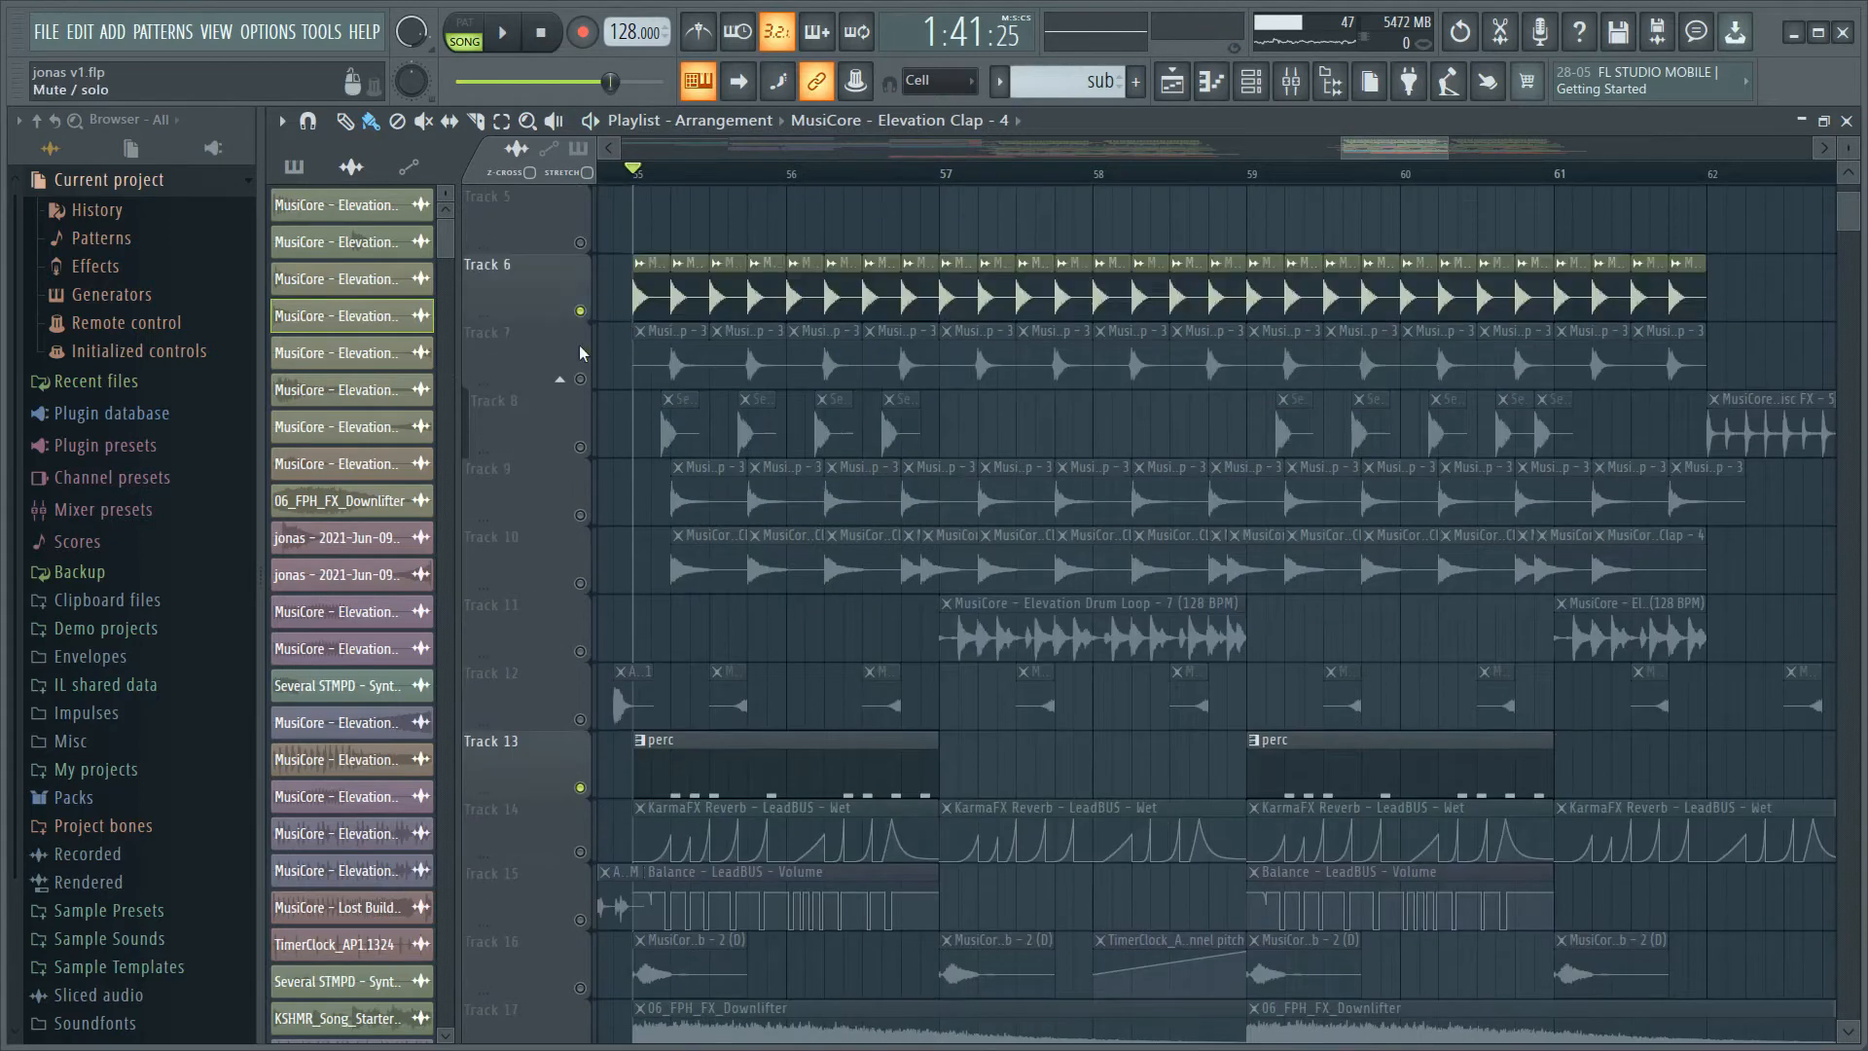
{"action": "left_click", "coordinate": [581, 378]}
{"action": "left_click", "coordinate": [580, 446]}
{"action": "left_click", "coordinate": [580, 515]}
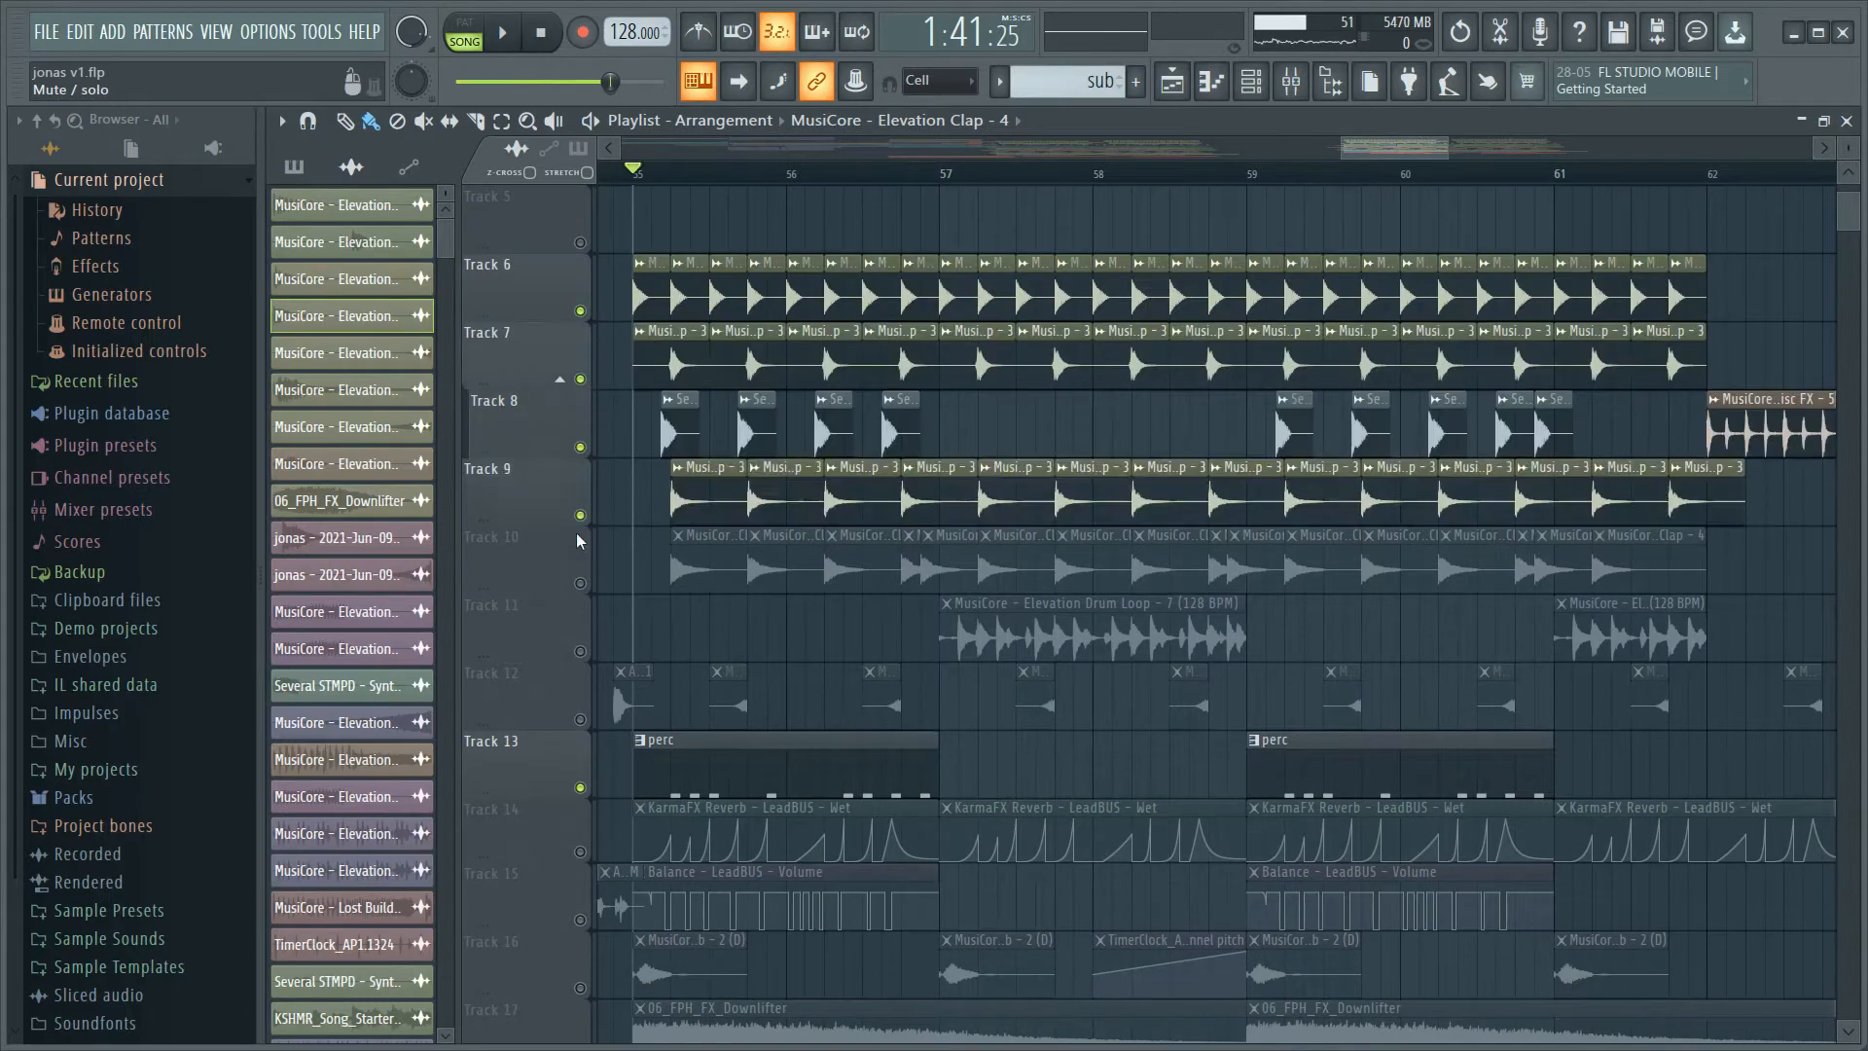
{"action": "left_click", "coordinate": [581, 583]}
{"action": "left_click", "coordinate": [579, 719]}
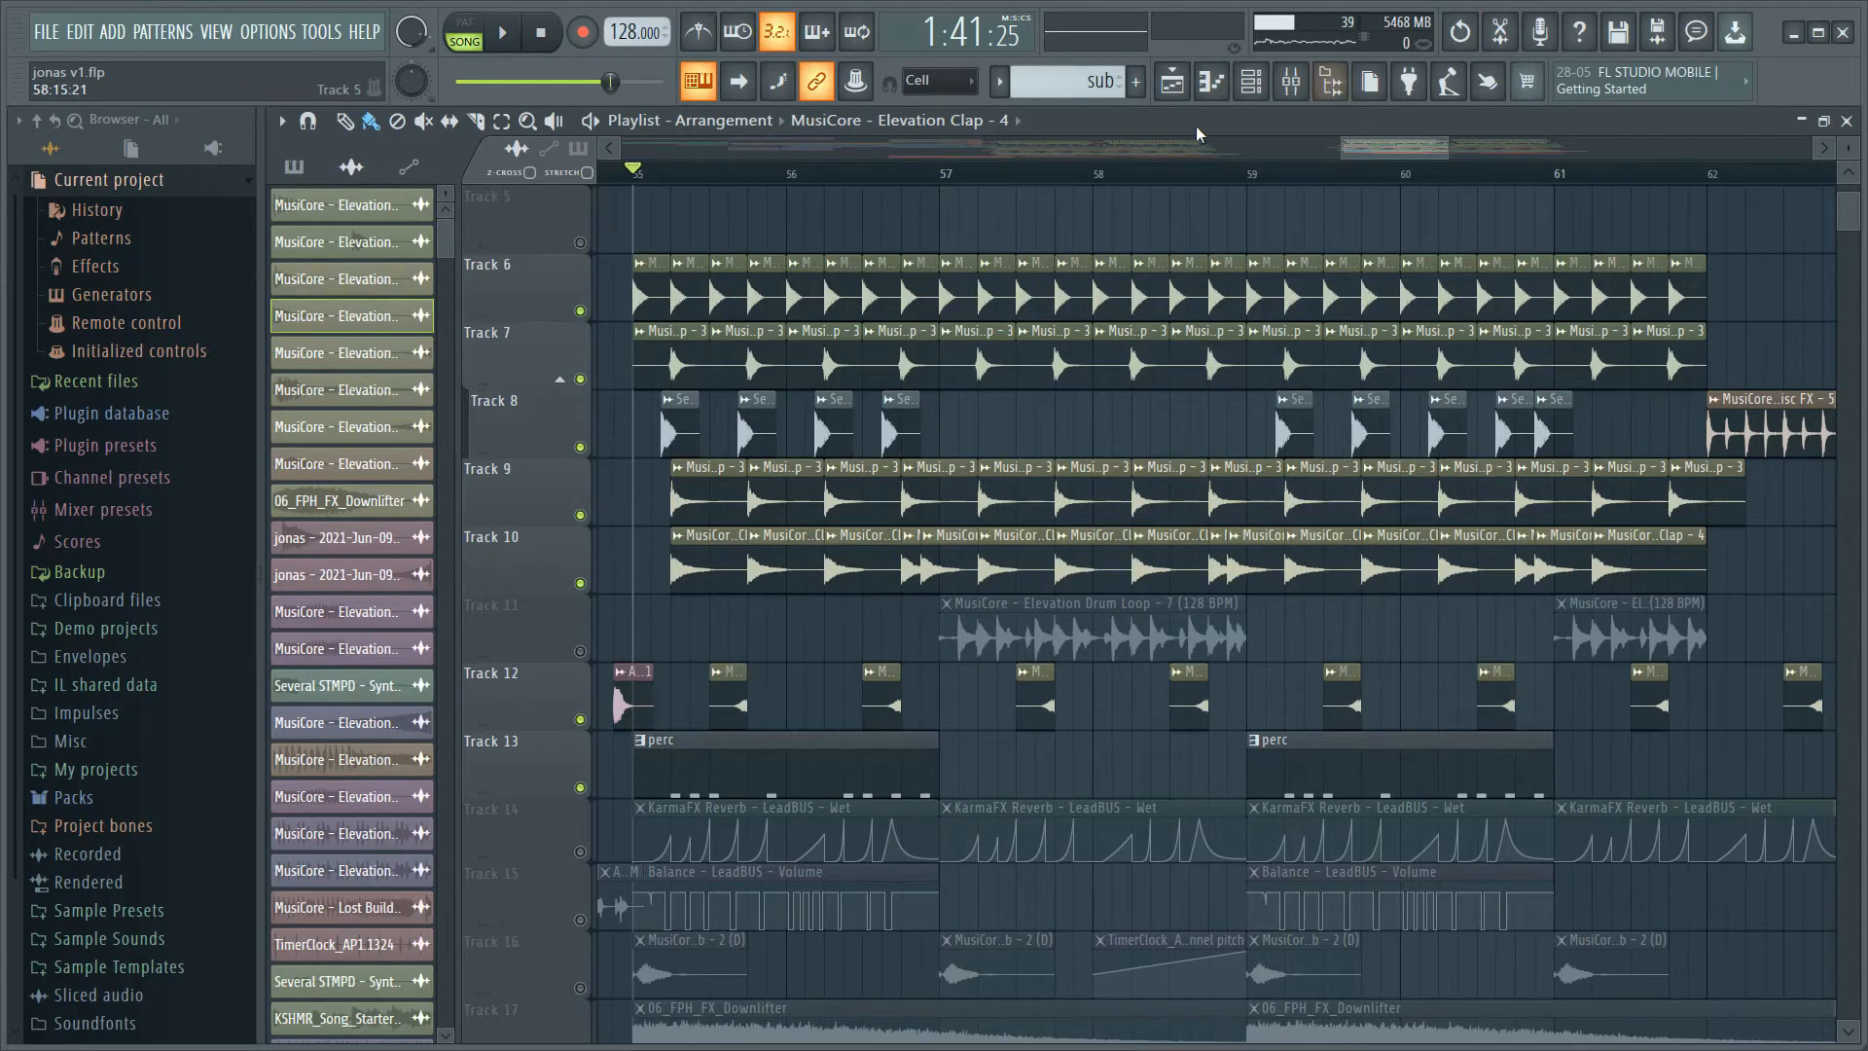
- Select the perc pattern and view its Elevation Kick - 5 notes in the piano roll
{"action": "left_click", "coordinate": [1264, 99]}
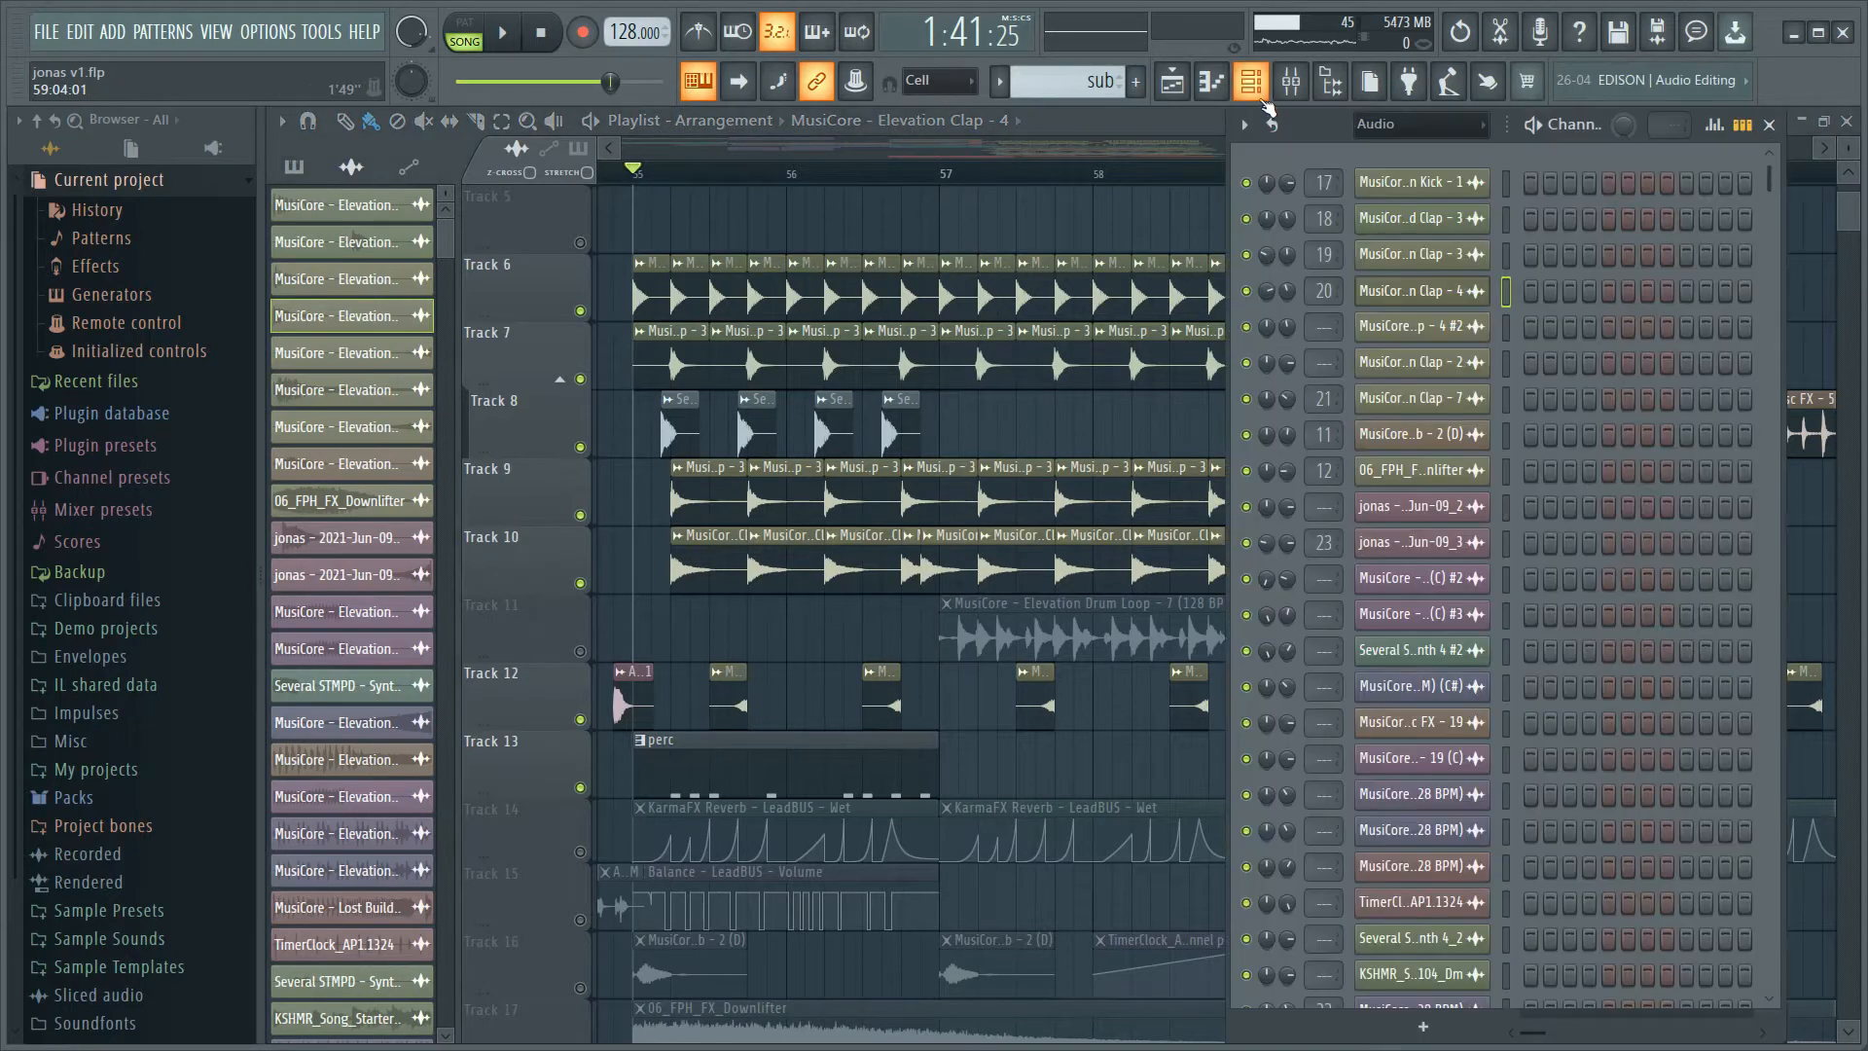
{"action": "left_click", "coordinate": [802, 737]}
{"action": "left_click", "coordinate": [1252, 89]}
{"action": "left_click", "coordinate": [1659, 540]}
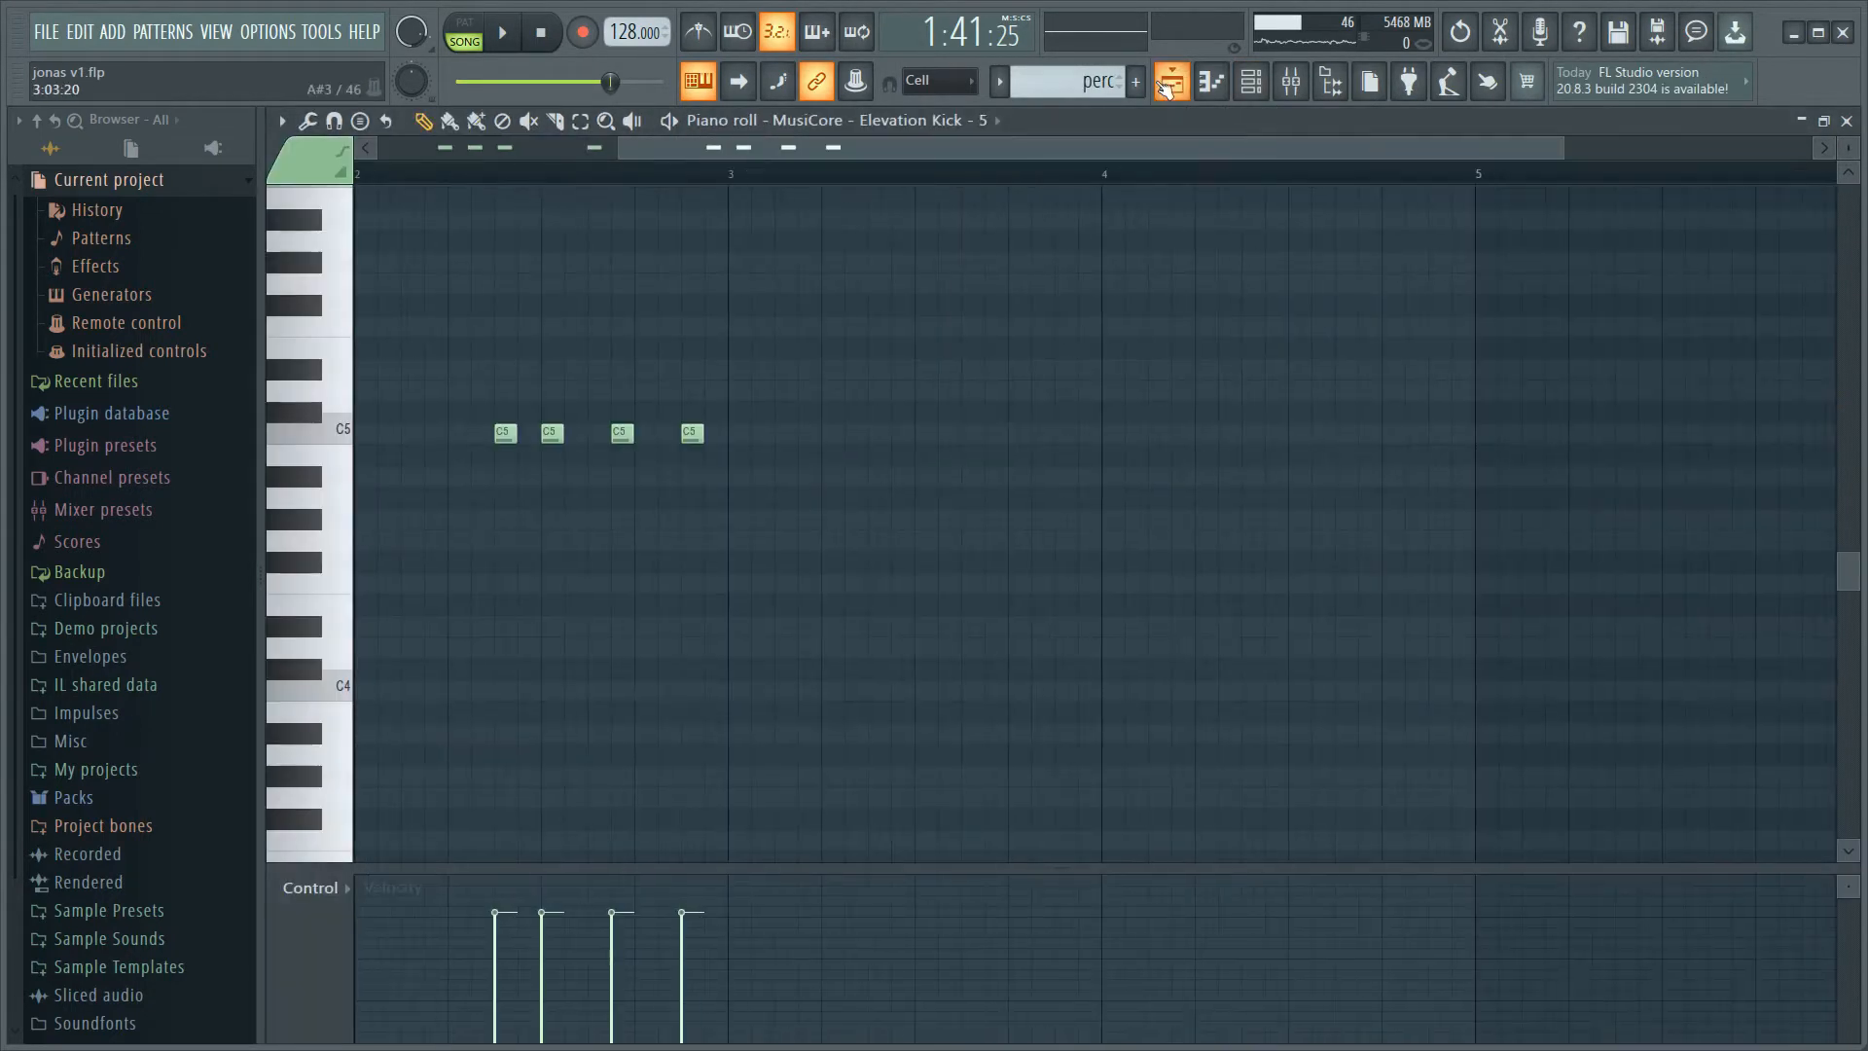
{"action": "left_click", "coordinate": [1174, 88]}
- Show the perc pattern's channels in the channel rack and open the MusiCore - Elevation Kick - 5 channel settings
{"action": "left_click", "coordinate": [1250, 88]}
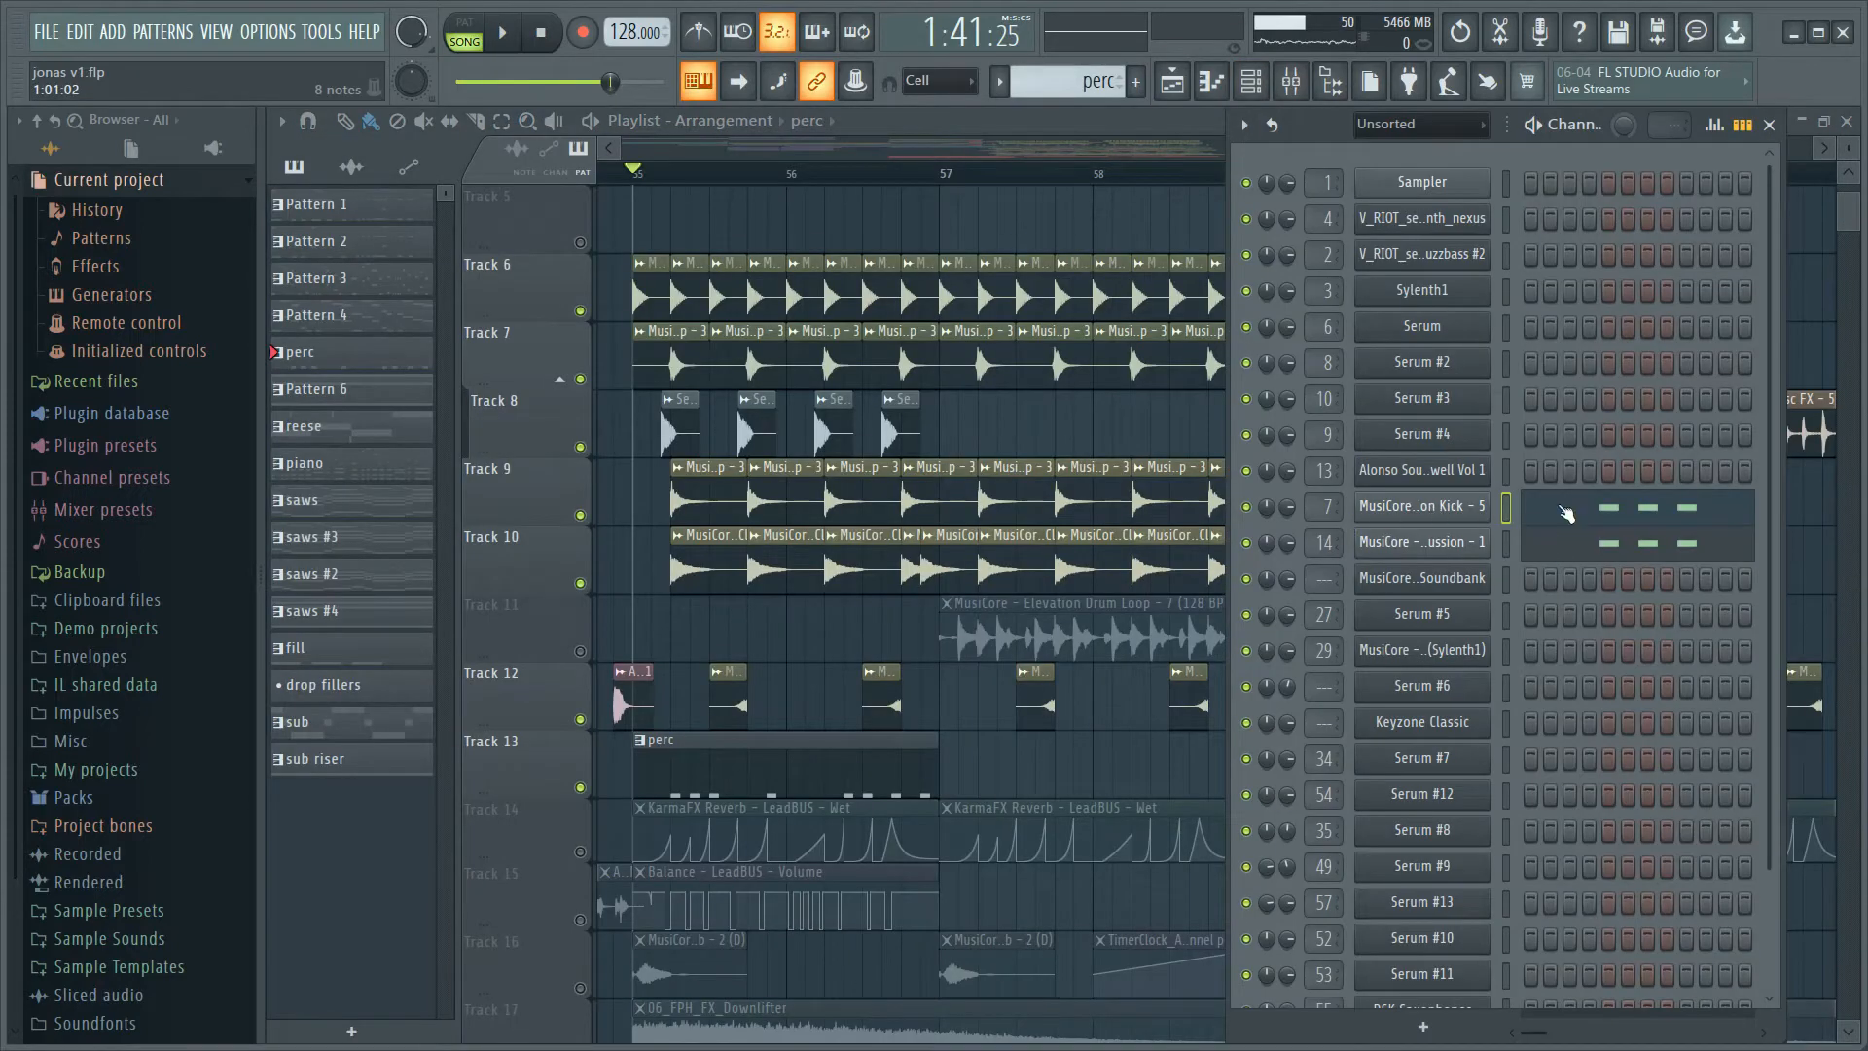
{"action": "scroll", "coordinate": [1567, 513], "scroll_direction": "down", "scroll_amount": 3}
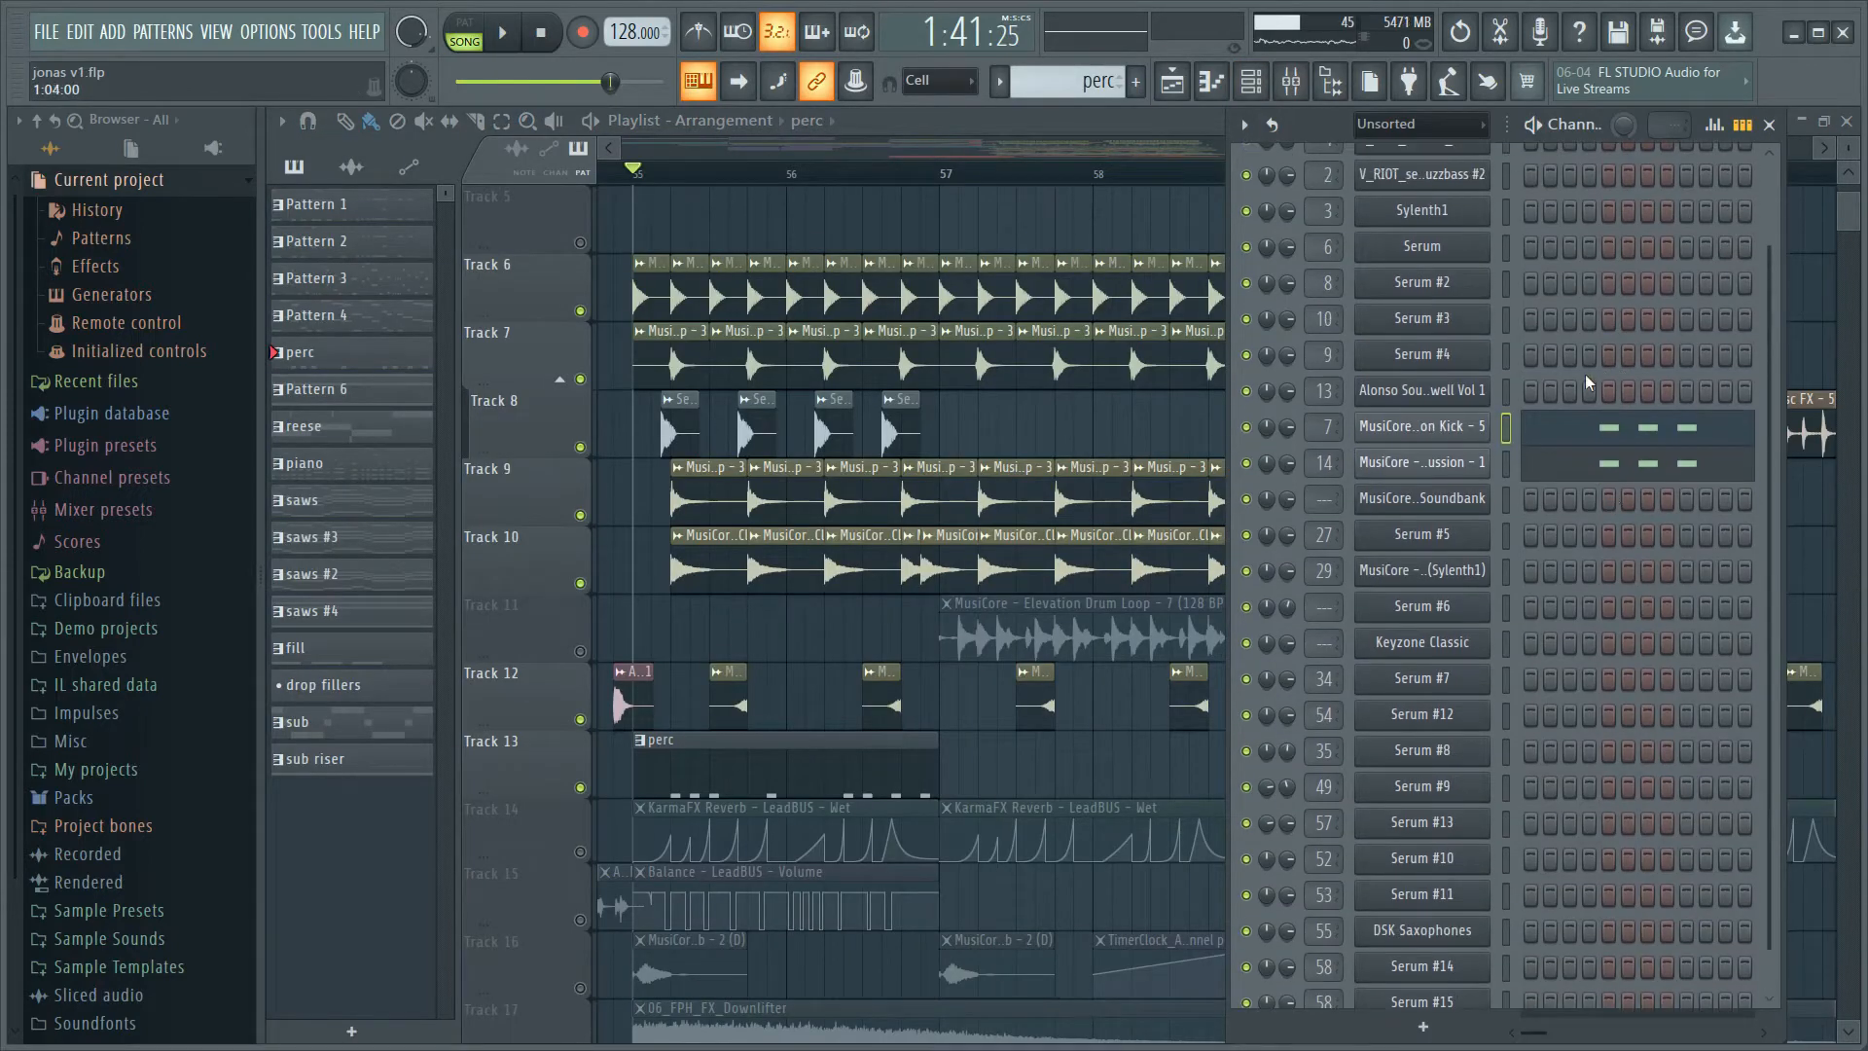
{"action": "left_click_drag", "start_coordinate": [1594, 124], "coordinate": [1463, 135]}
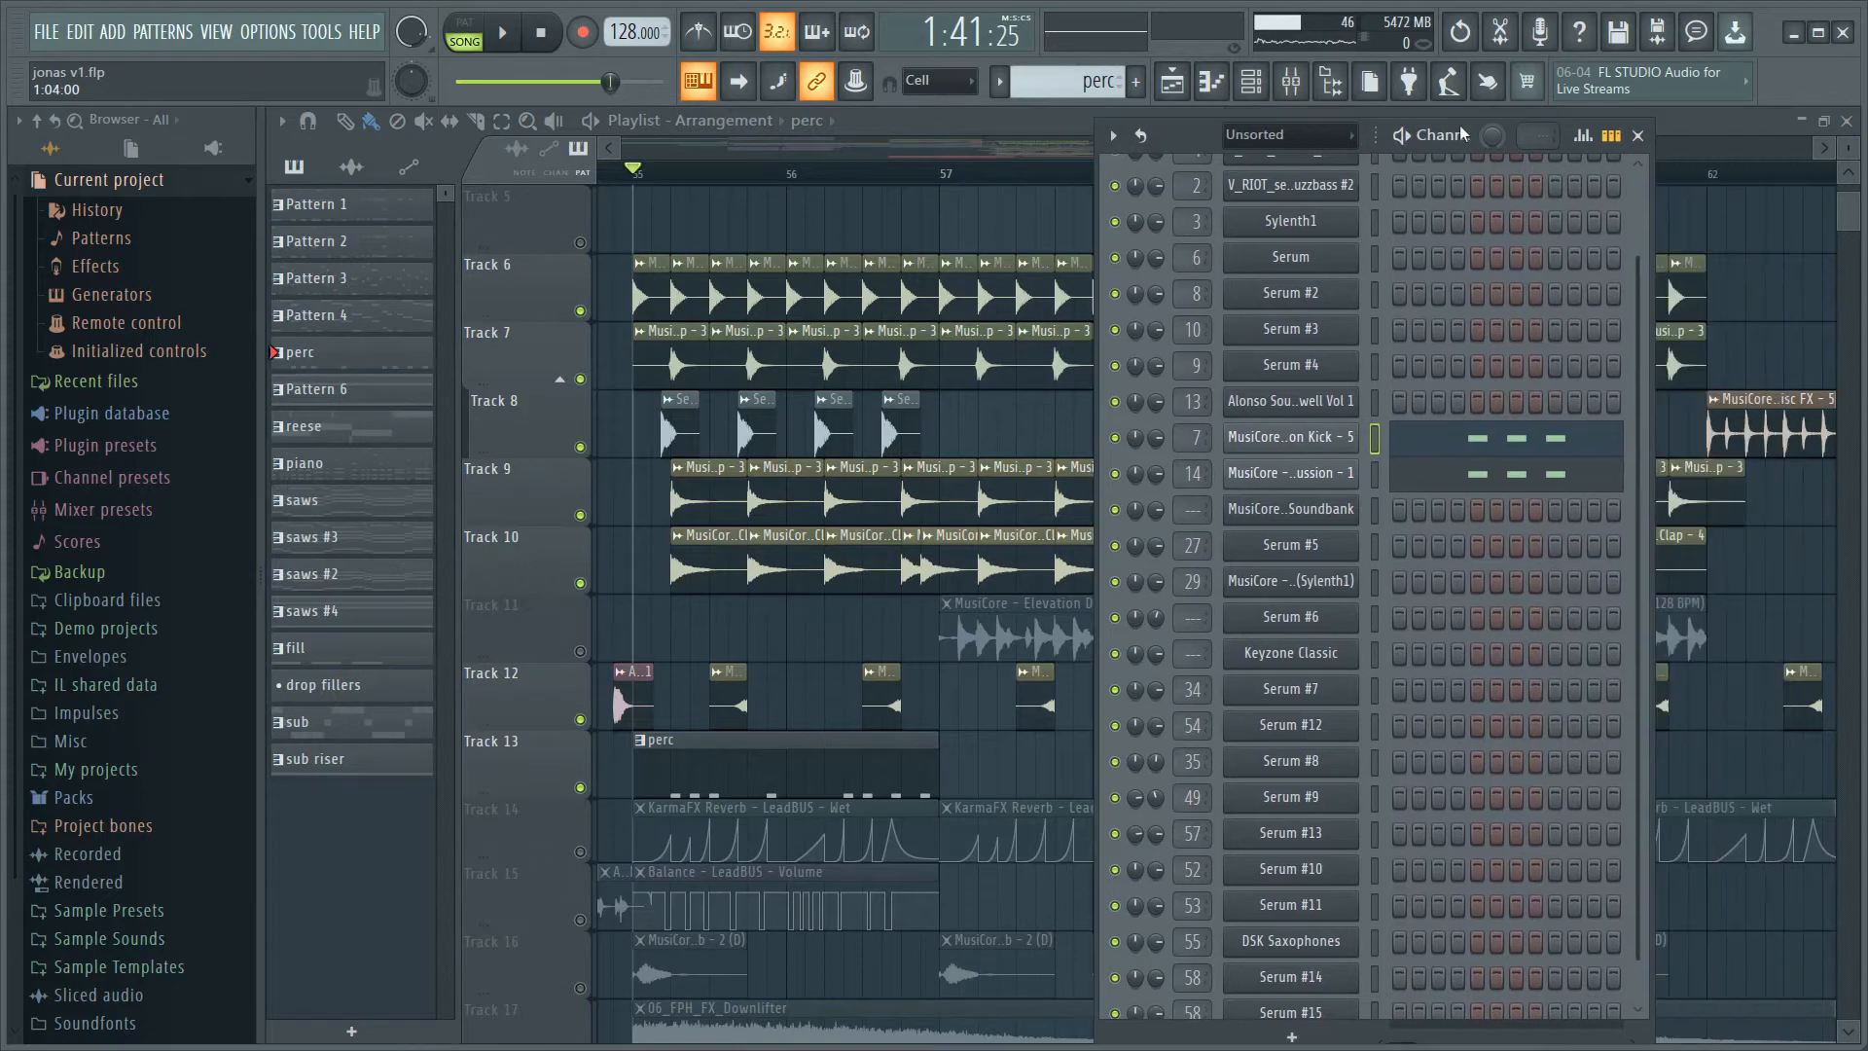
{"action": "left_click", "coordinate": [1290, 437]}
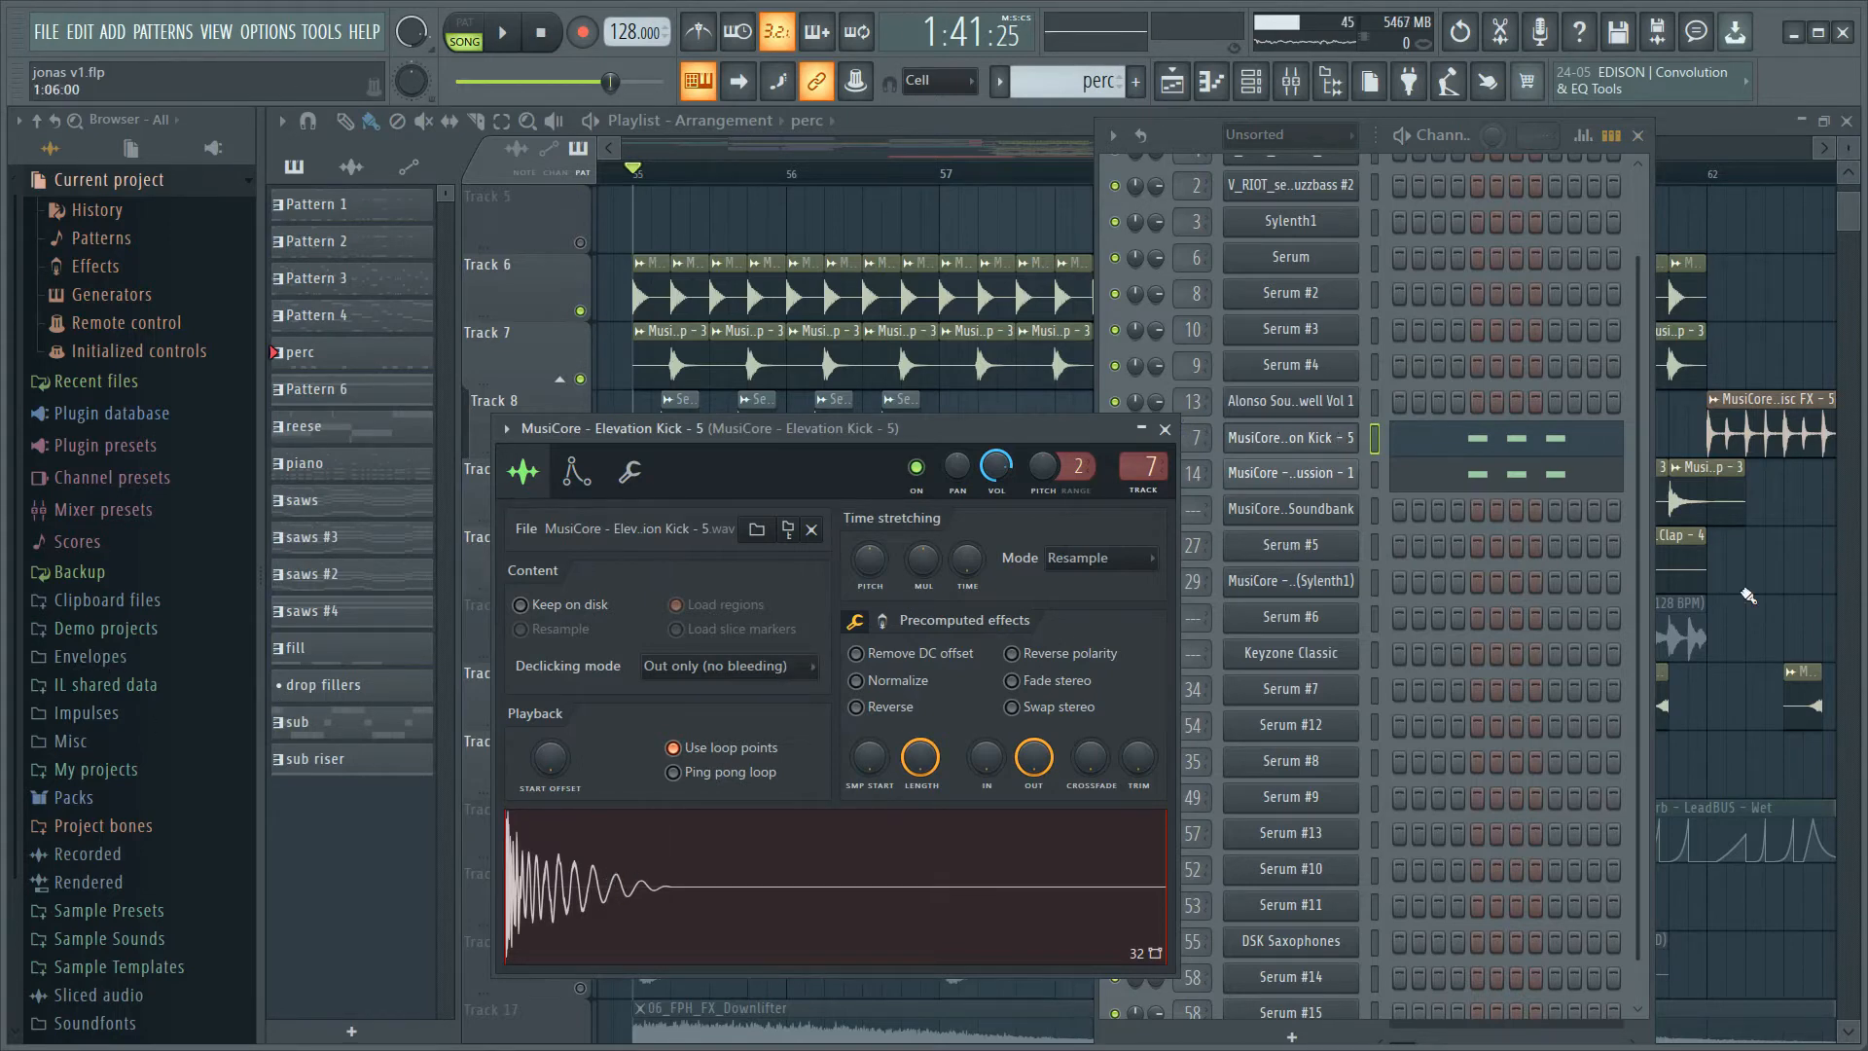
- Browse the Sample Sounds library to the Elevation sample pack's Drums > Kicks folder and audition Elevation Kick - 5
{"action": "scroll", "coordinate": [115, 603], "scroll_direction": "down", "scroll_amount": 3}
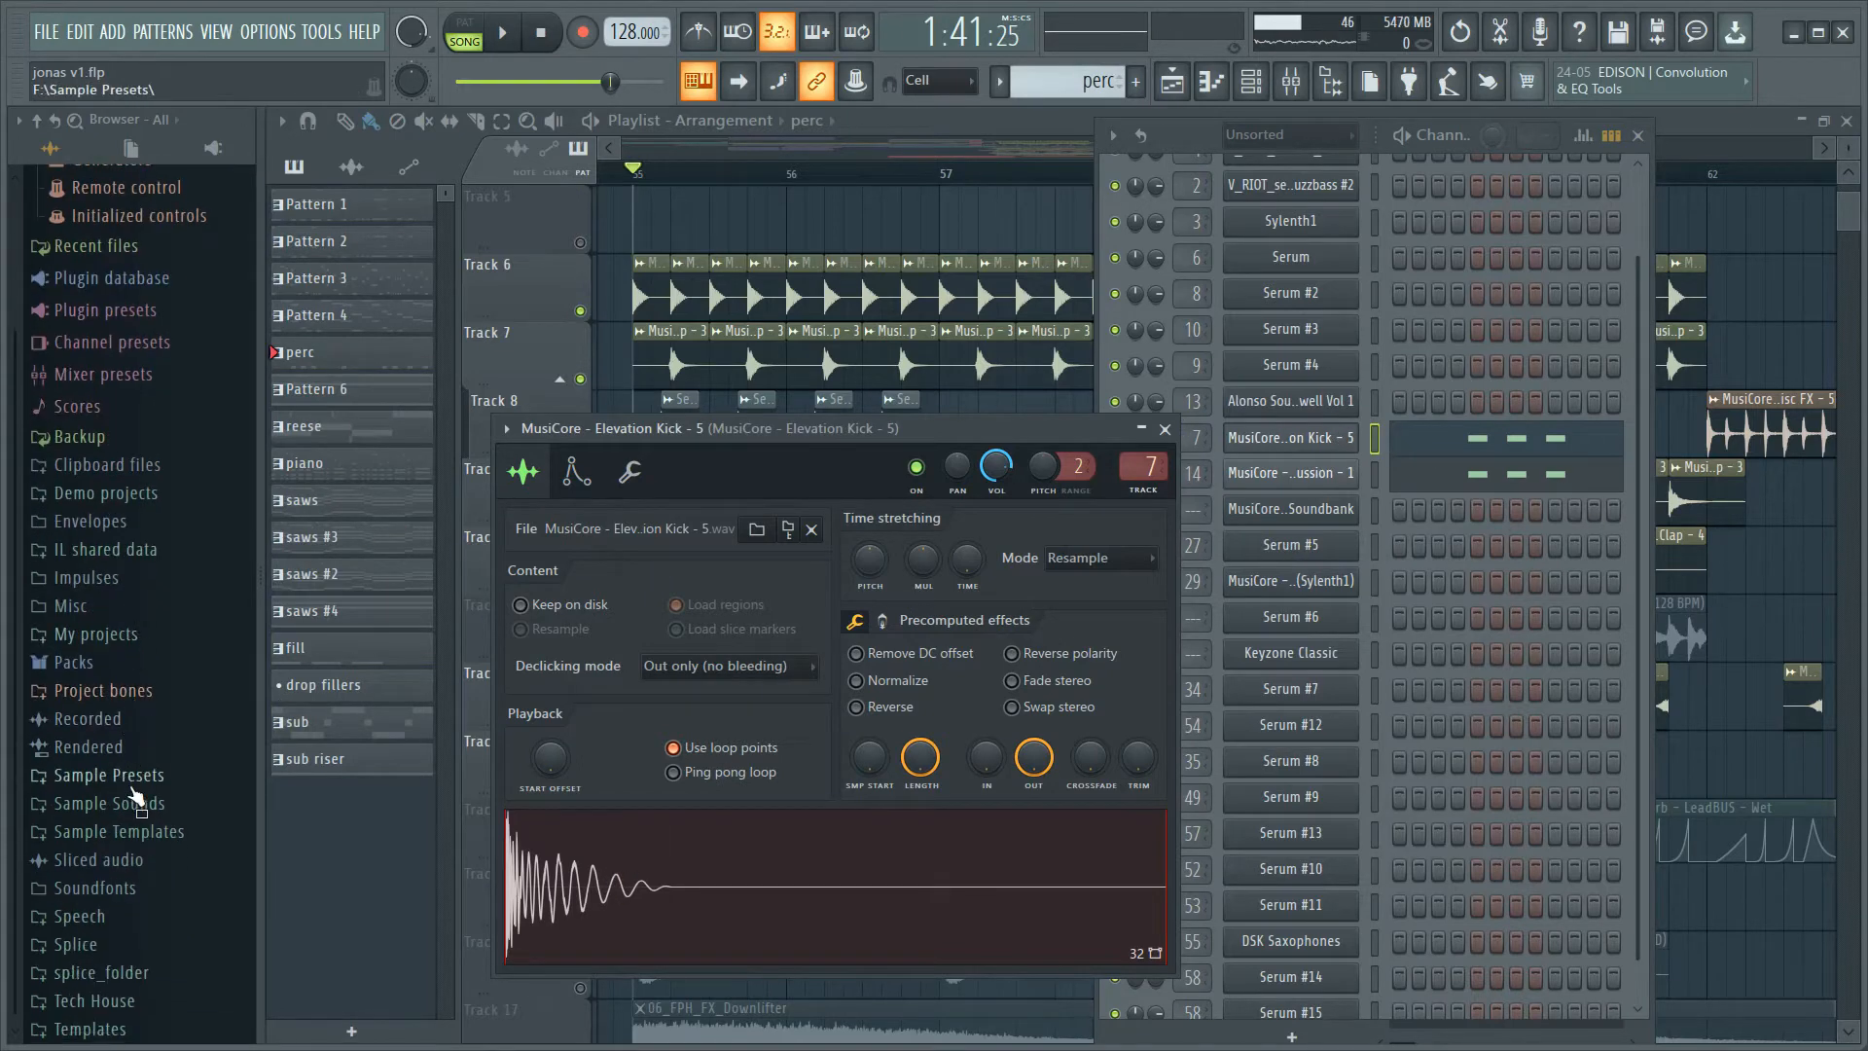
{"action": "left_click", "coordinate": [132, 784]}
{"action": "left_click", "coordinate": [142, 749]}
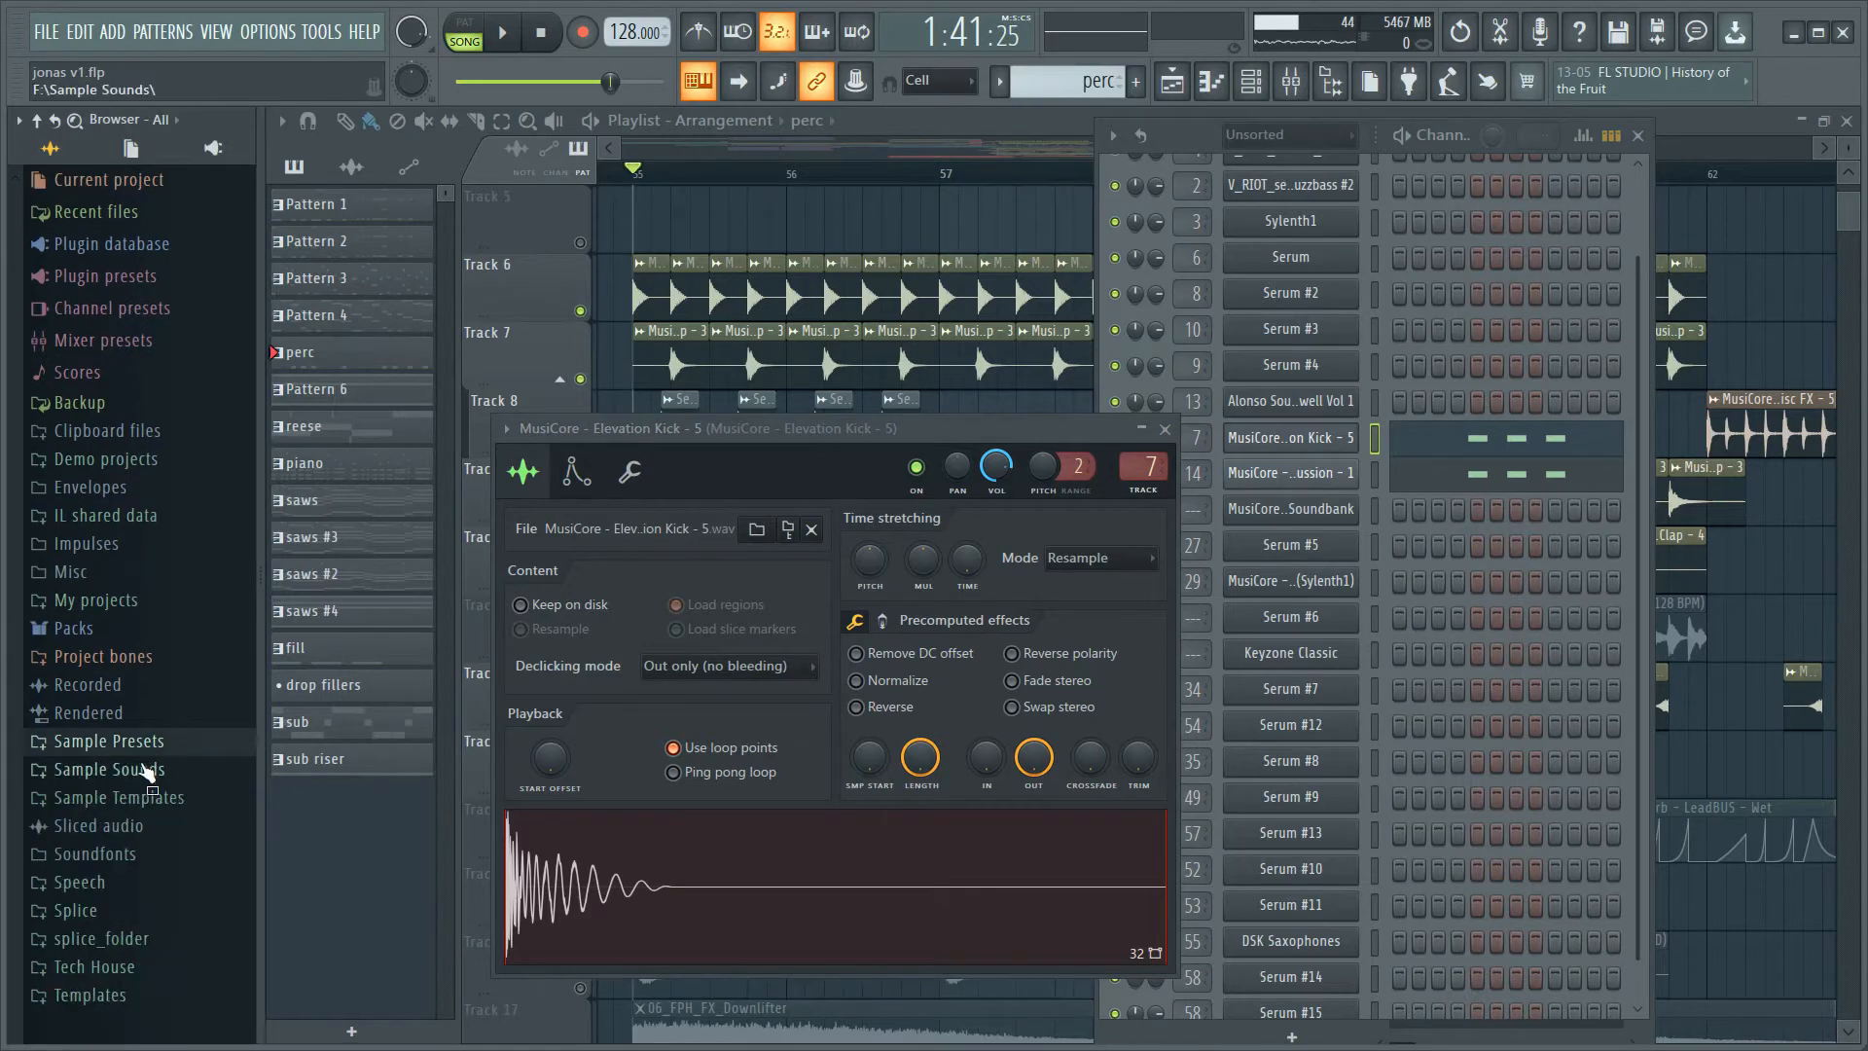
{"action": "left_click", "coordinate": [146, 771]}
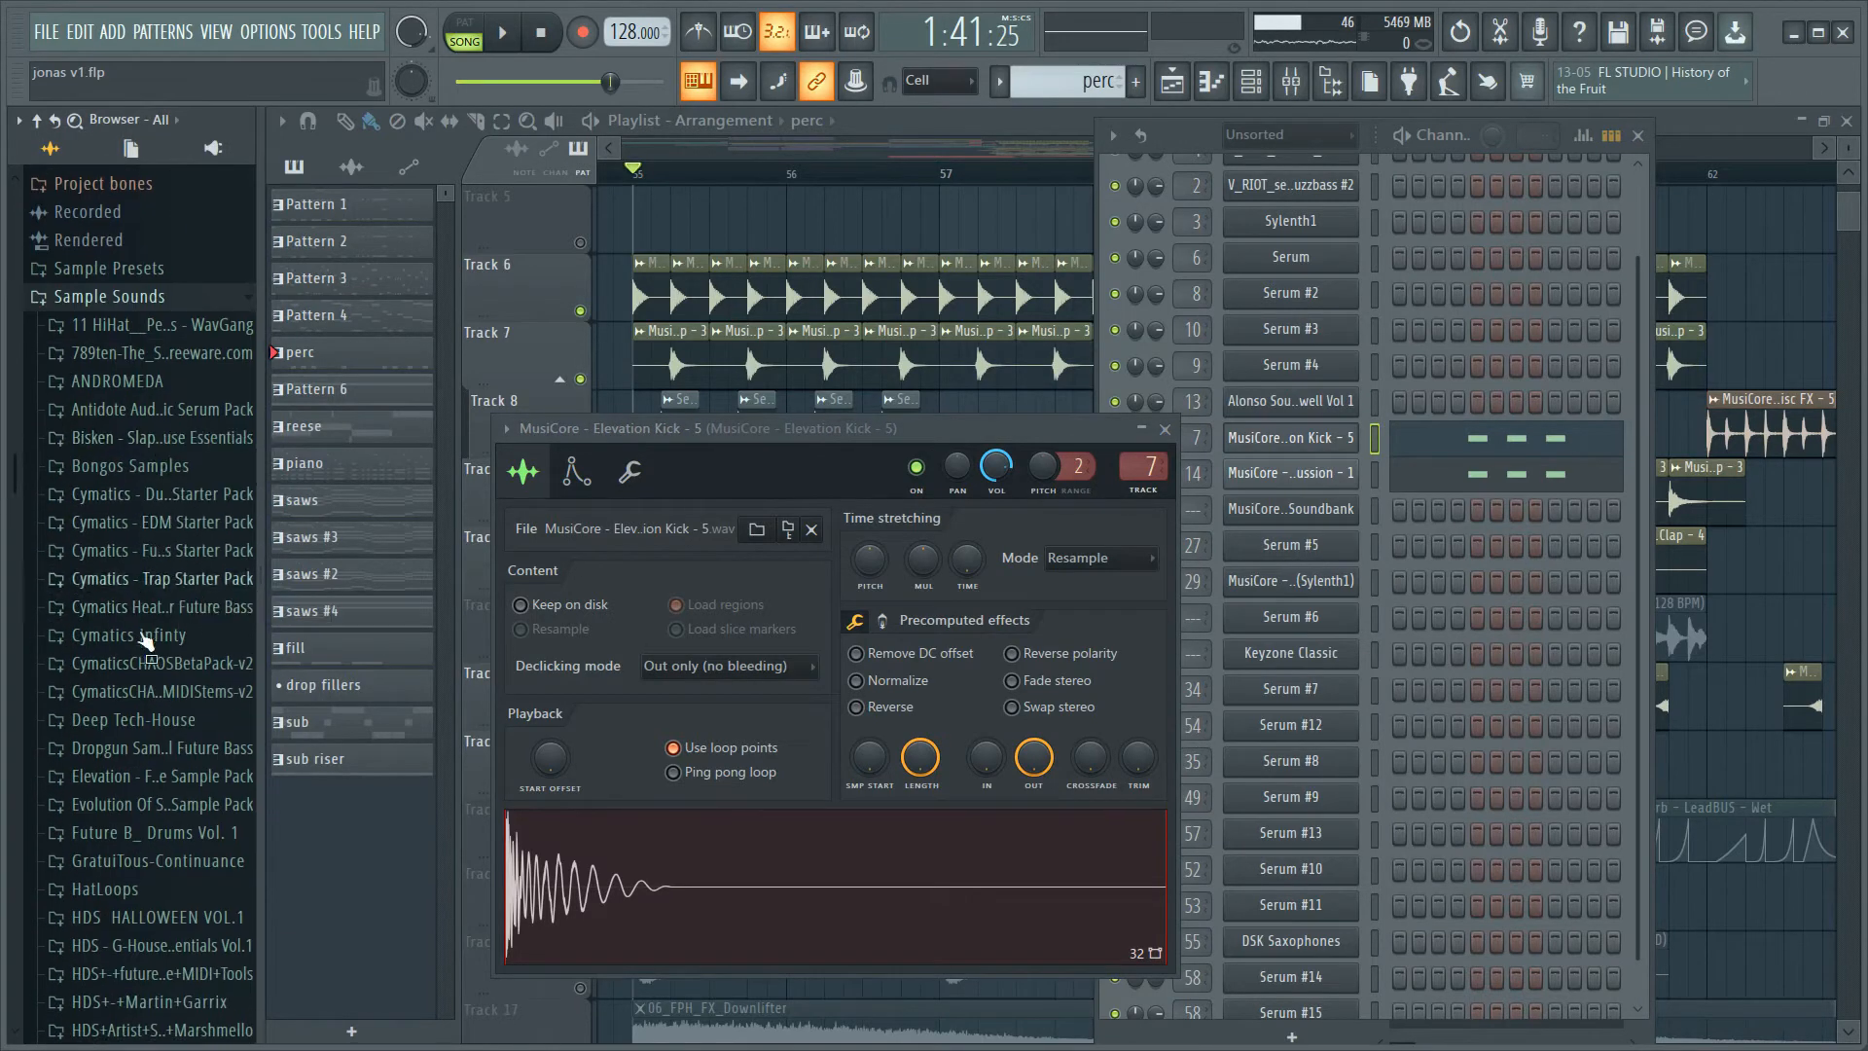
{"action": "left_click", "coordinate": [146, 775]}
{"action": "left_click", "coordinate": [145, 815]}
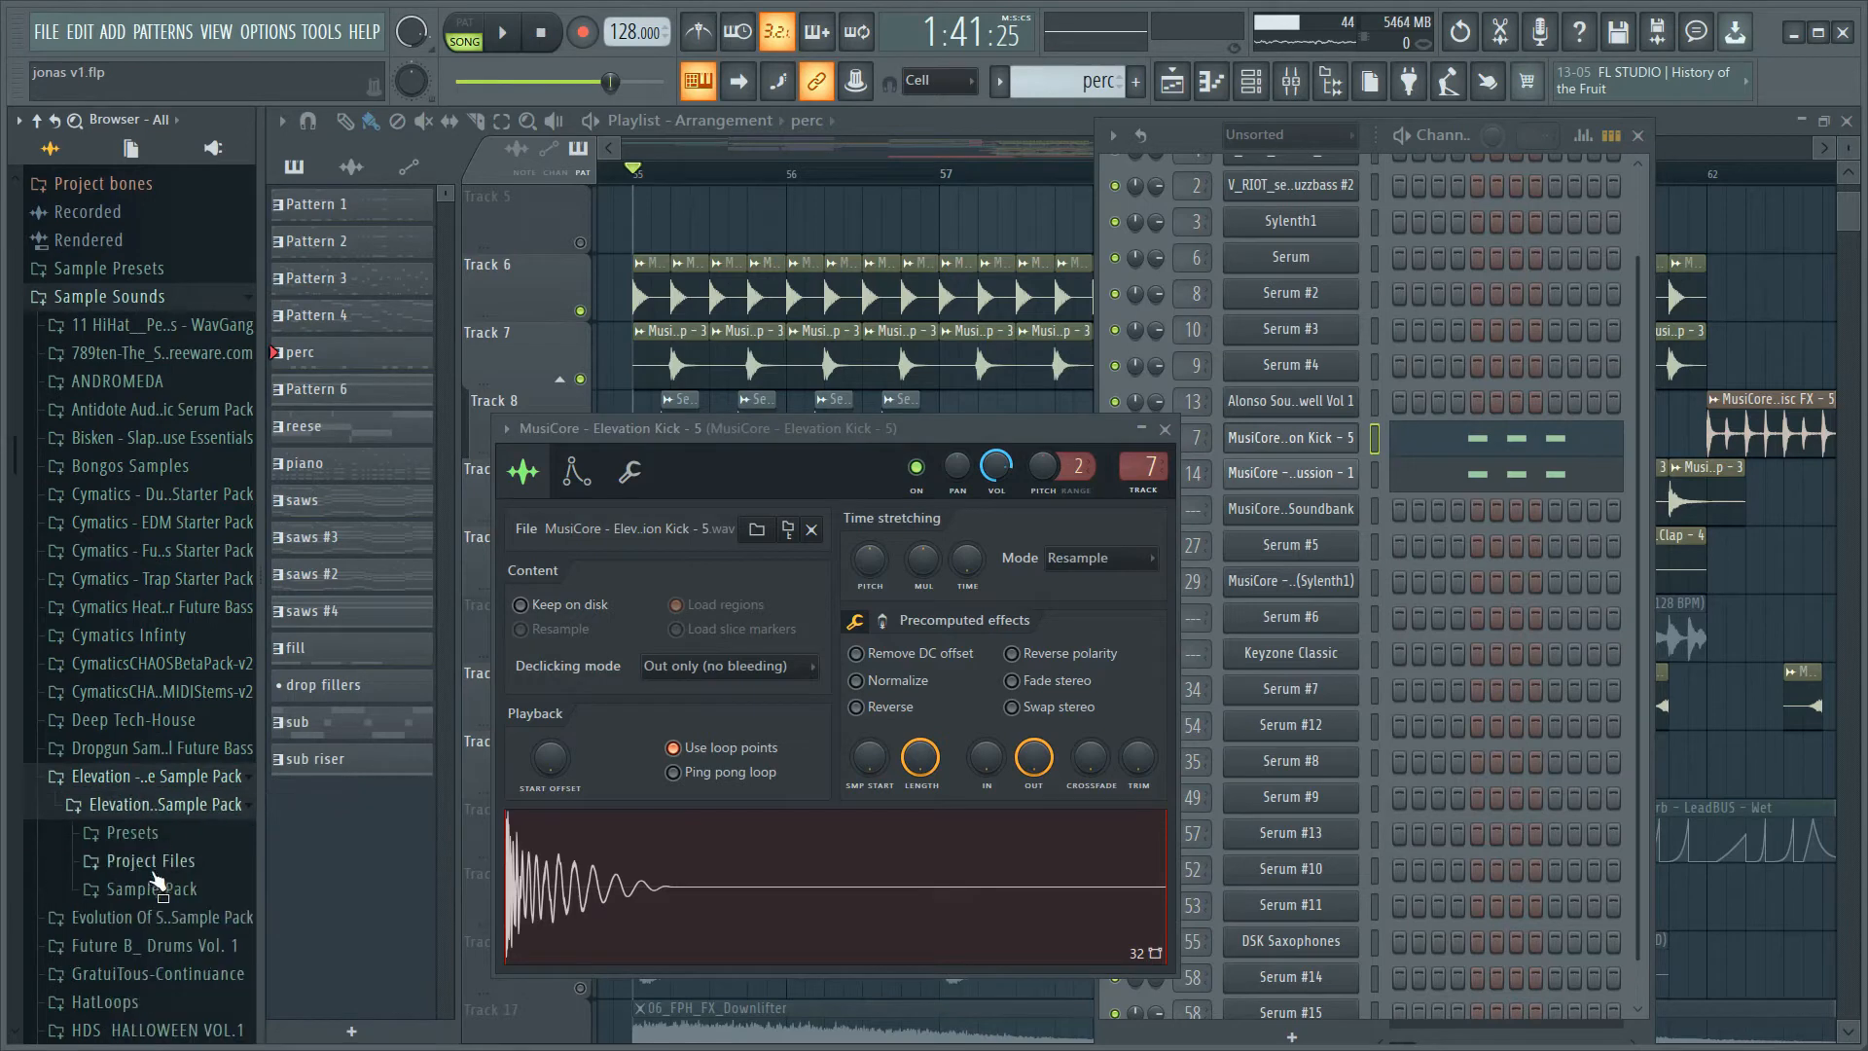
{"action": "left_click", "coordinate": [148, 886]}
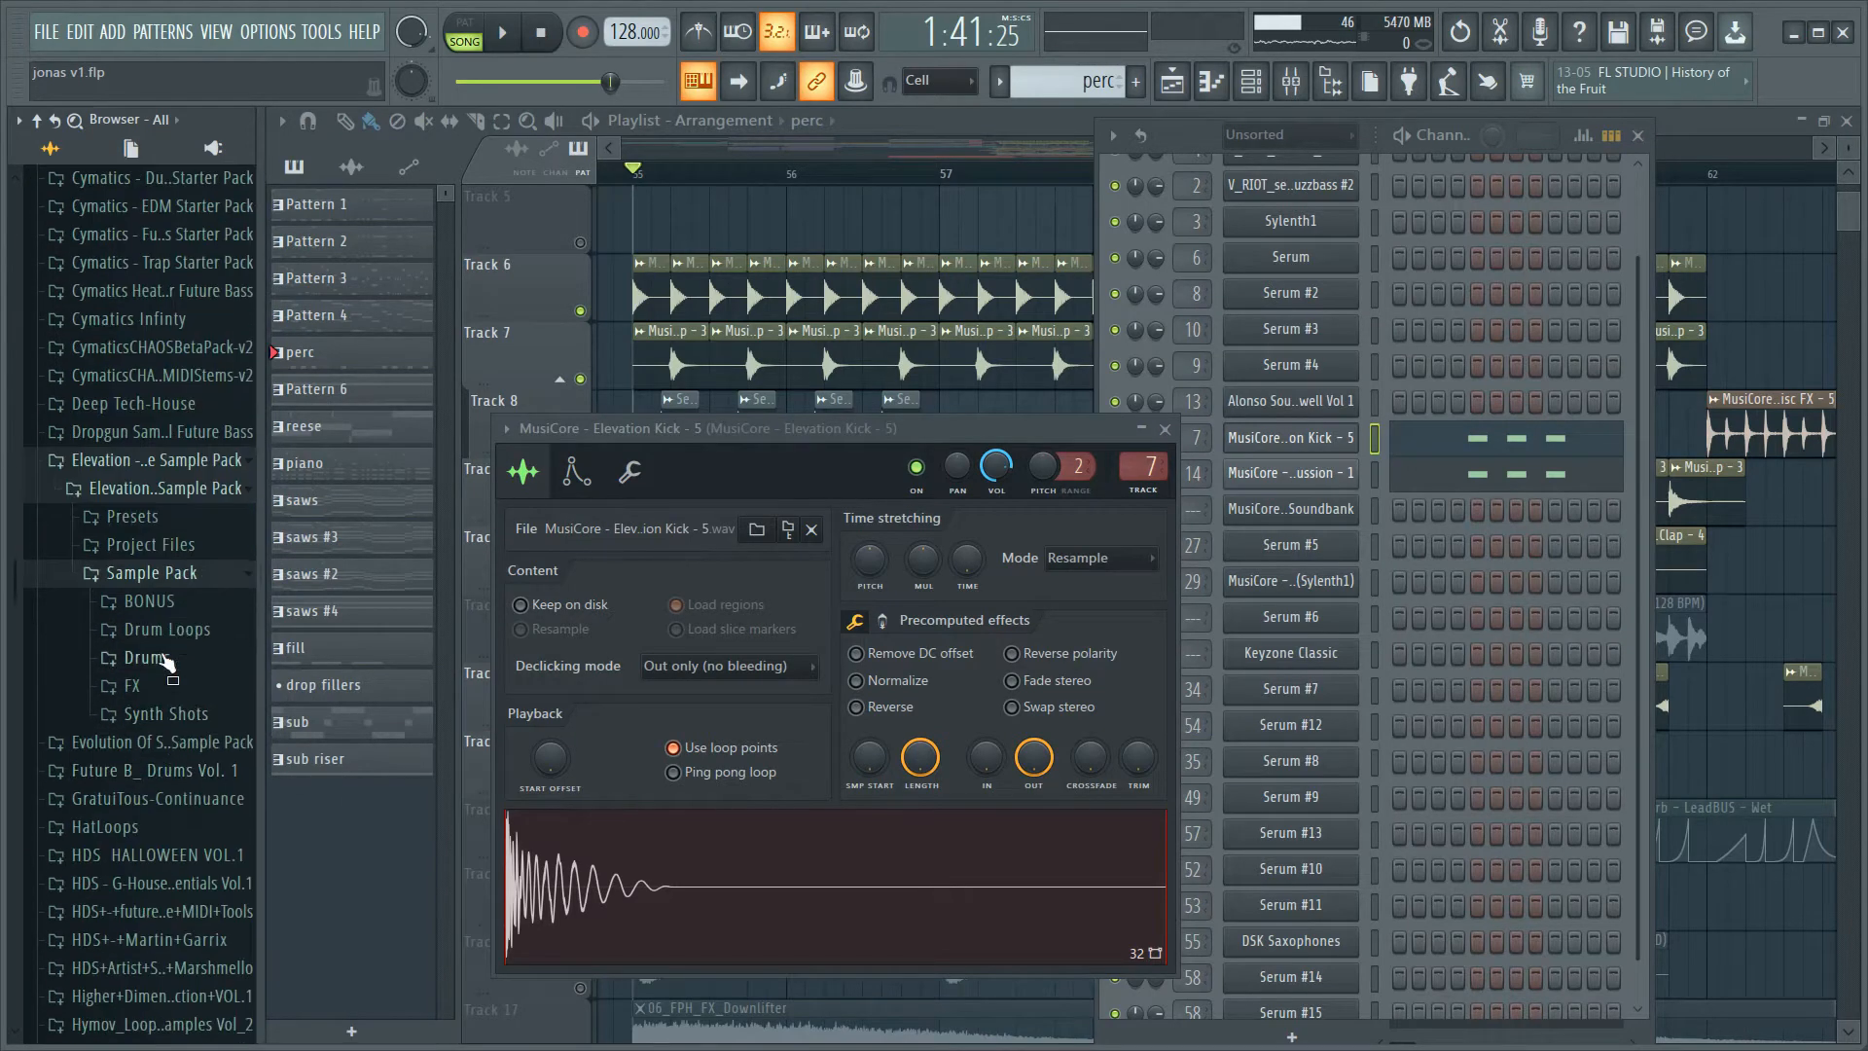
{"action": "left_click", "coordinate": [146, 658]}
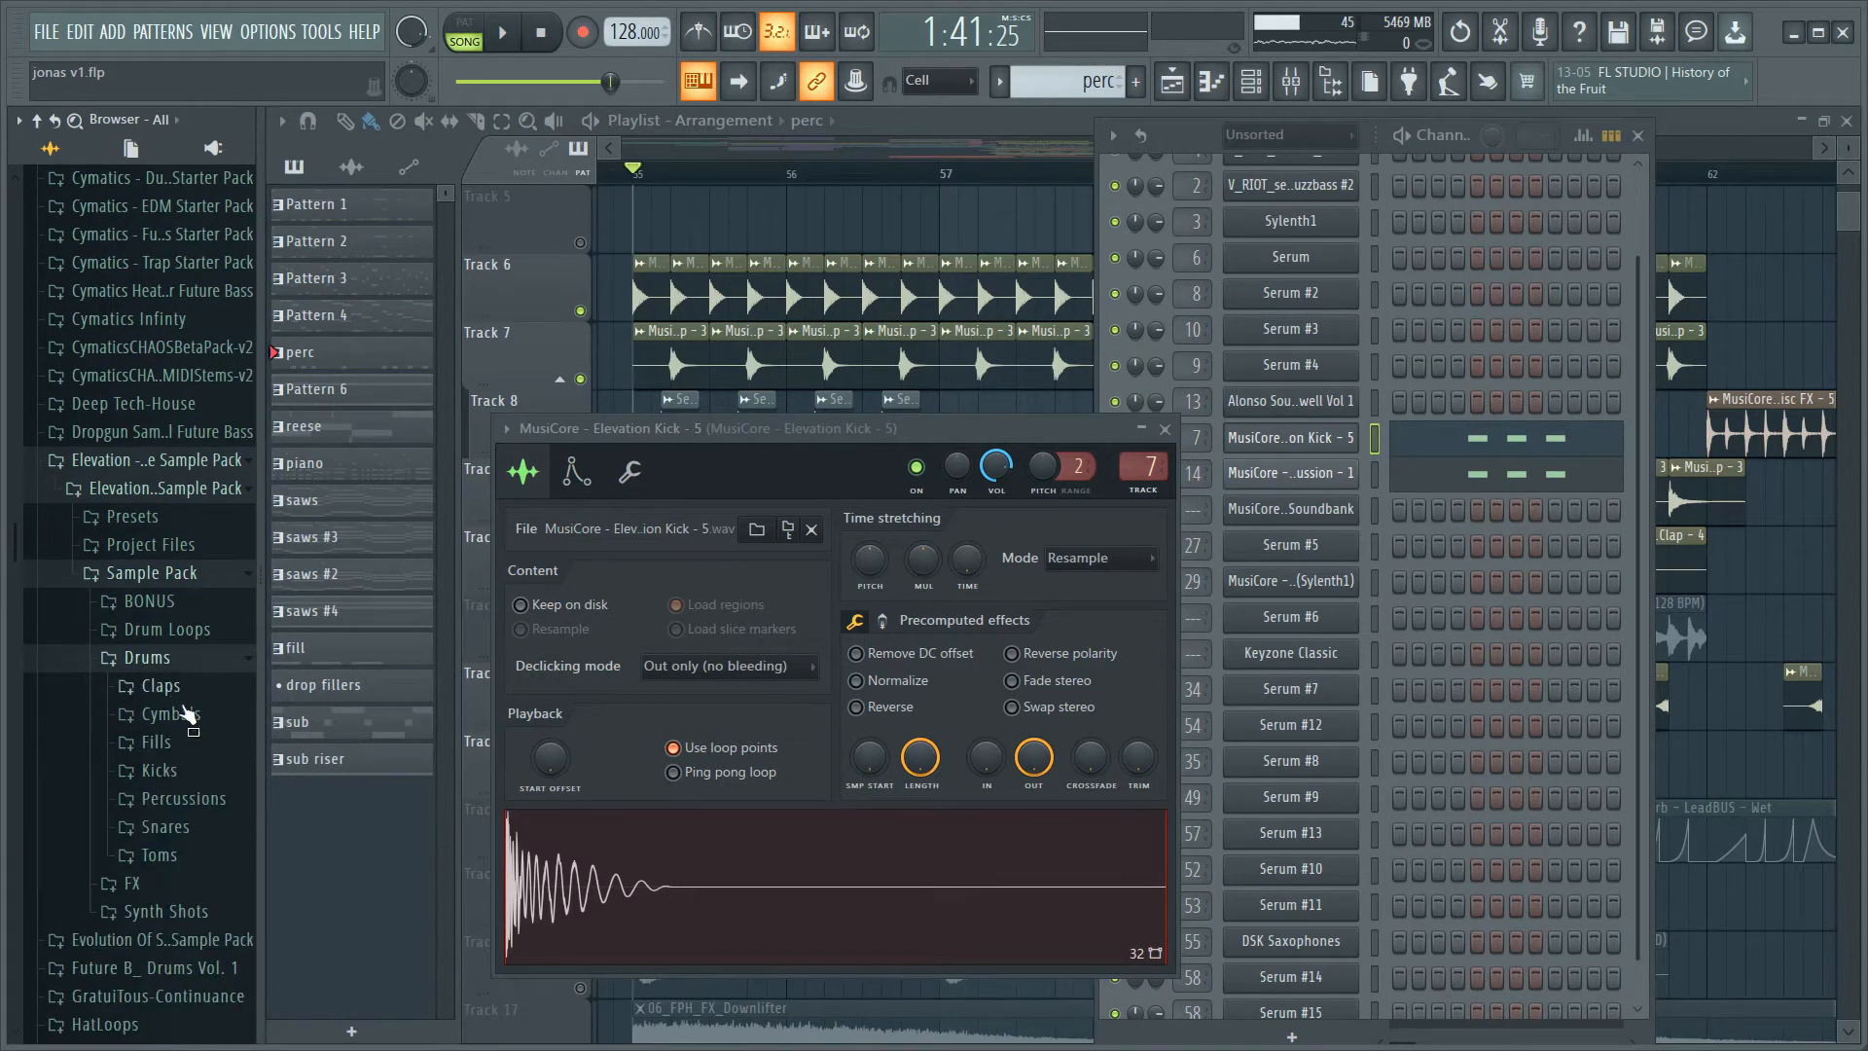
{"action": "left_click", "coordinate": [173, 771]}
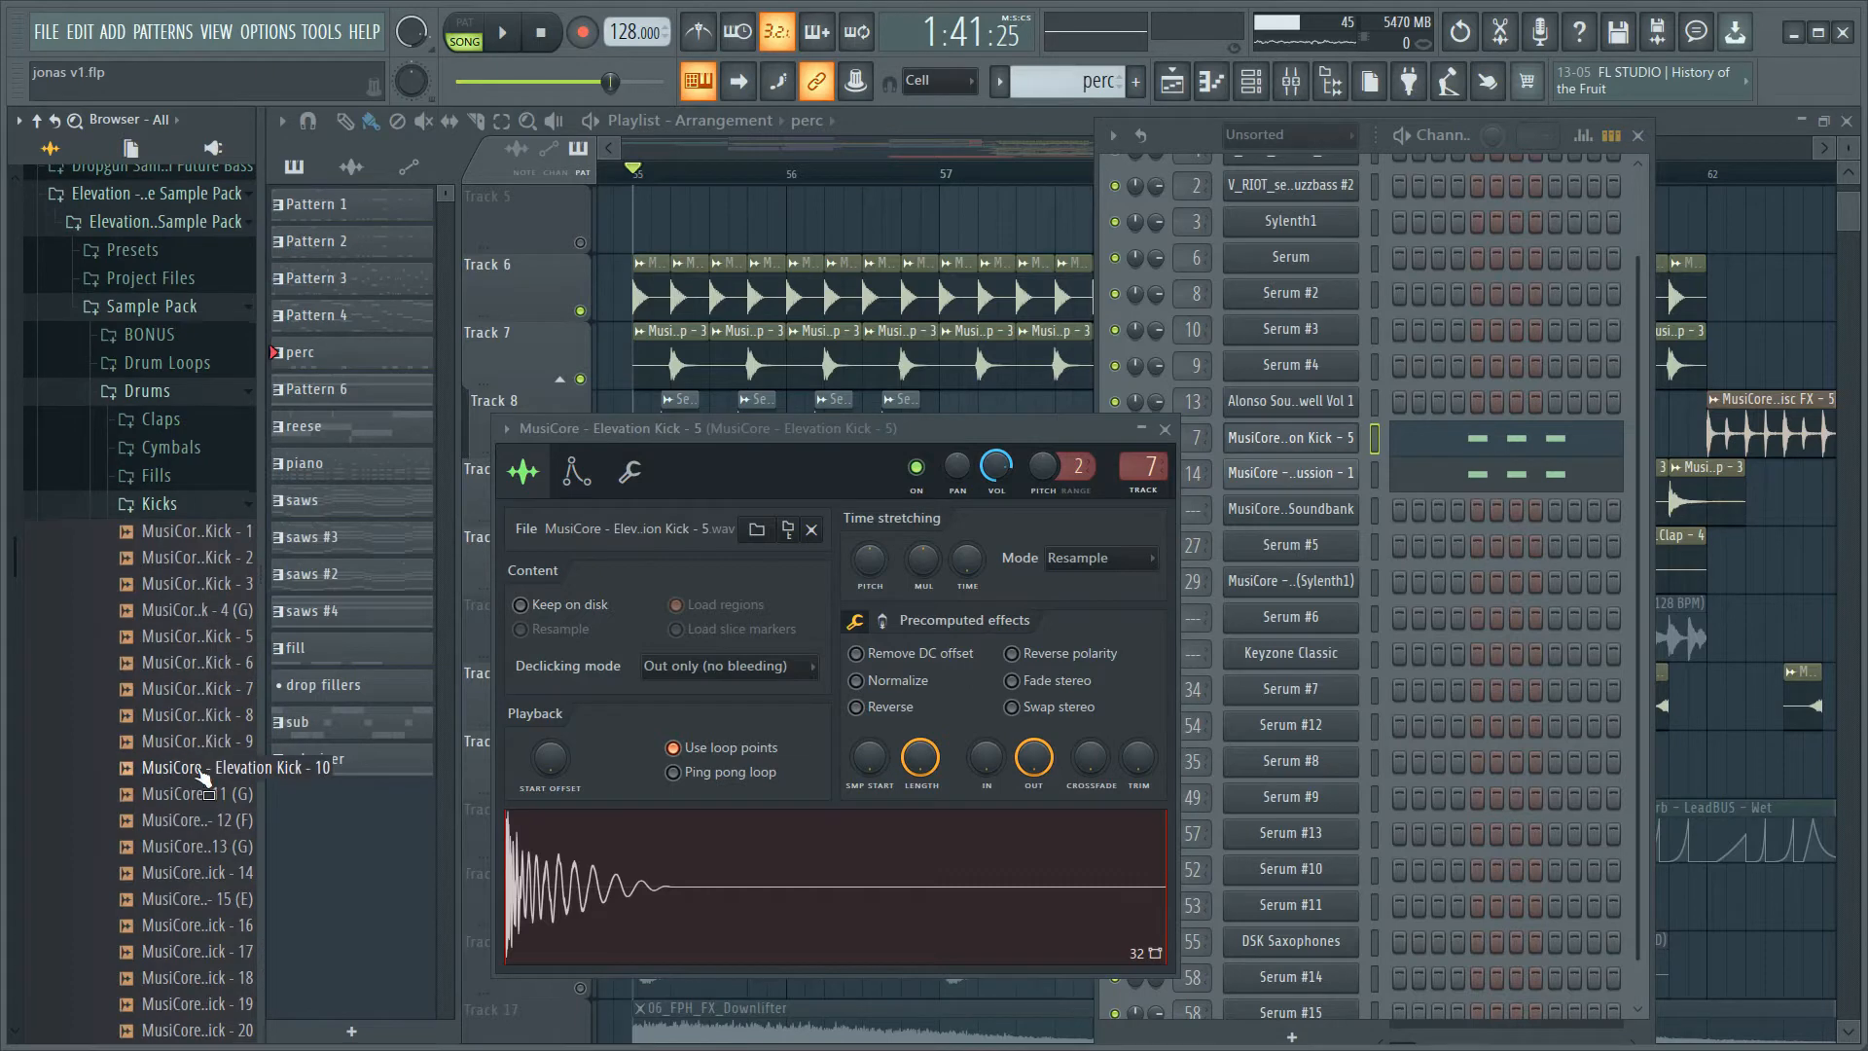
{"action": "left_click", "coordinate": [211, 642]}
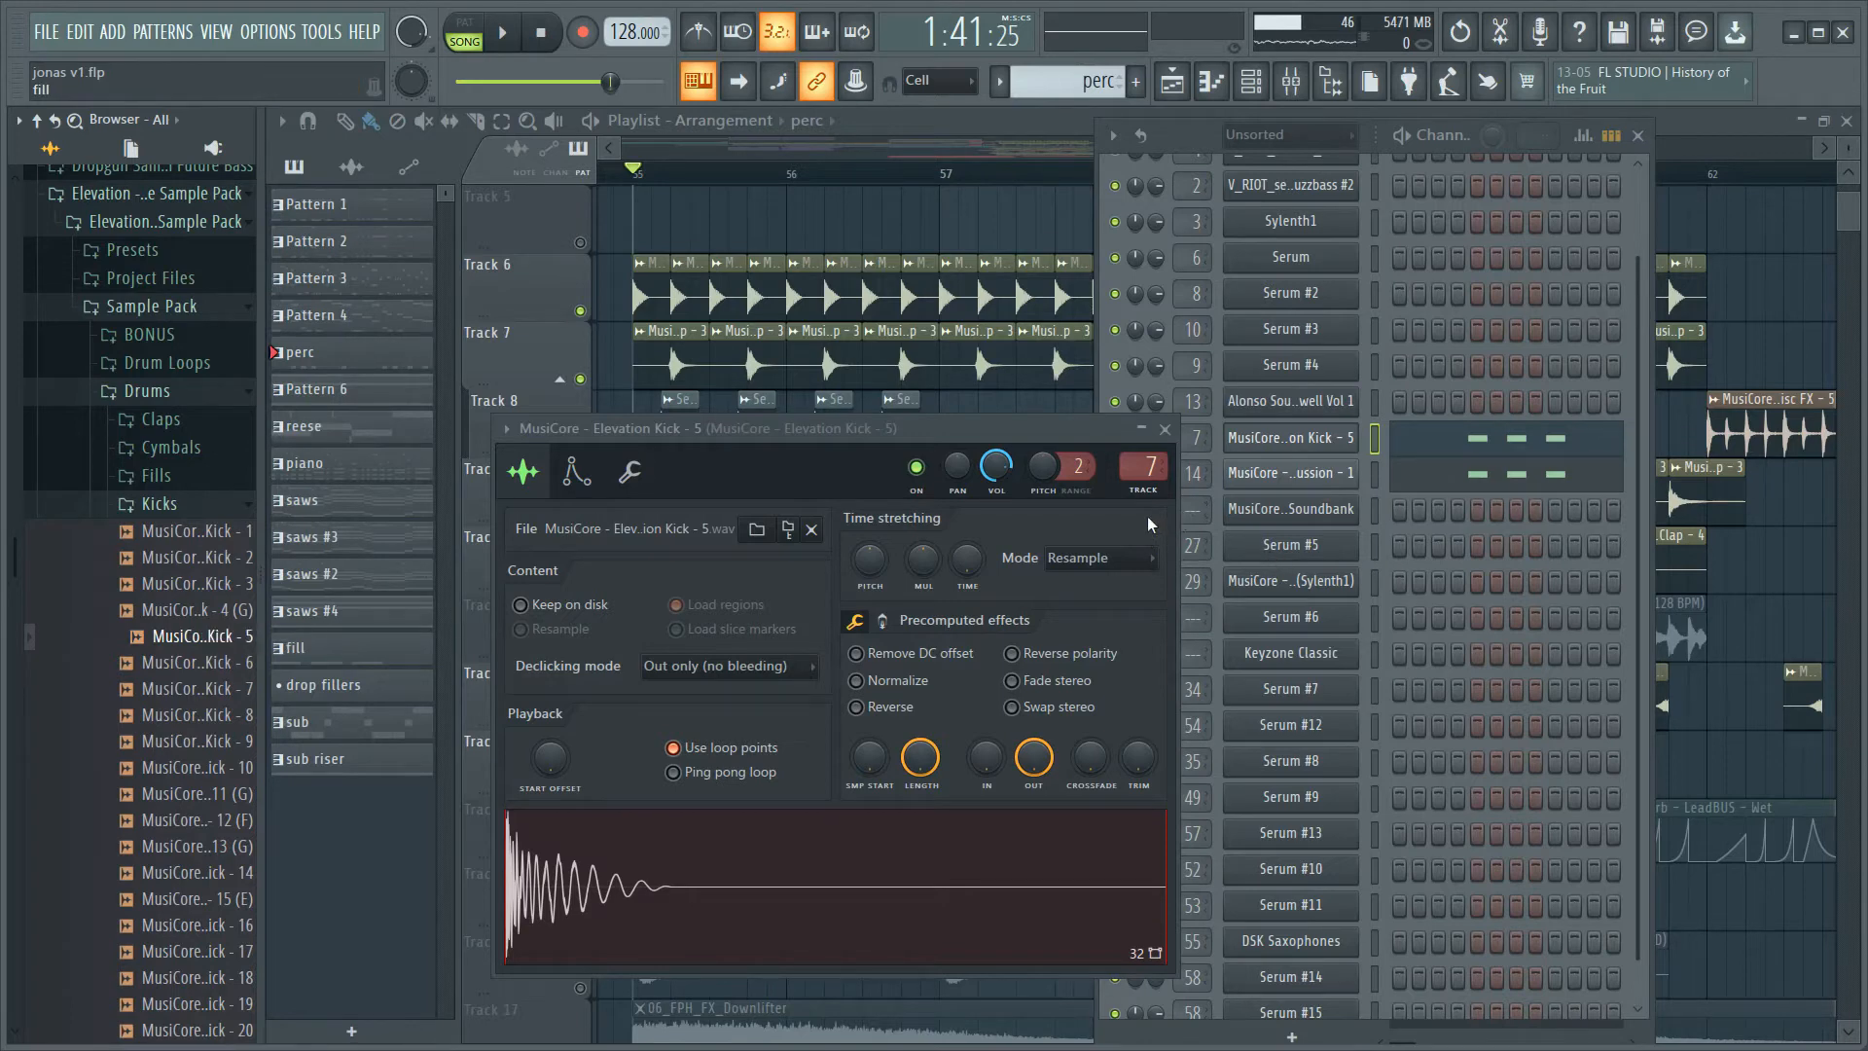
- Show the mixer and channel rack and play the perc pattern's Elevation Kick - 5 in pattern mode
{"action": "left_click", "coordinate": [1293, 86]}
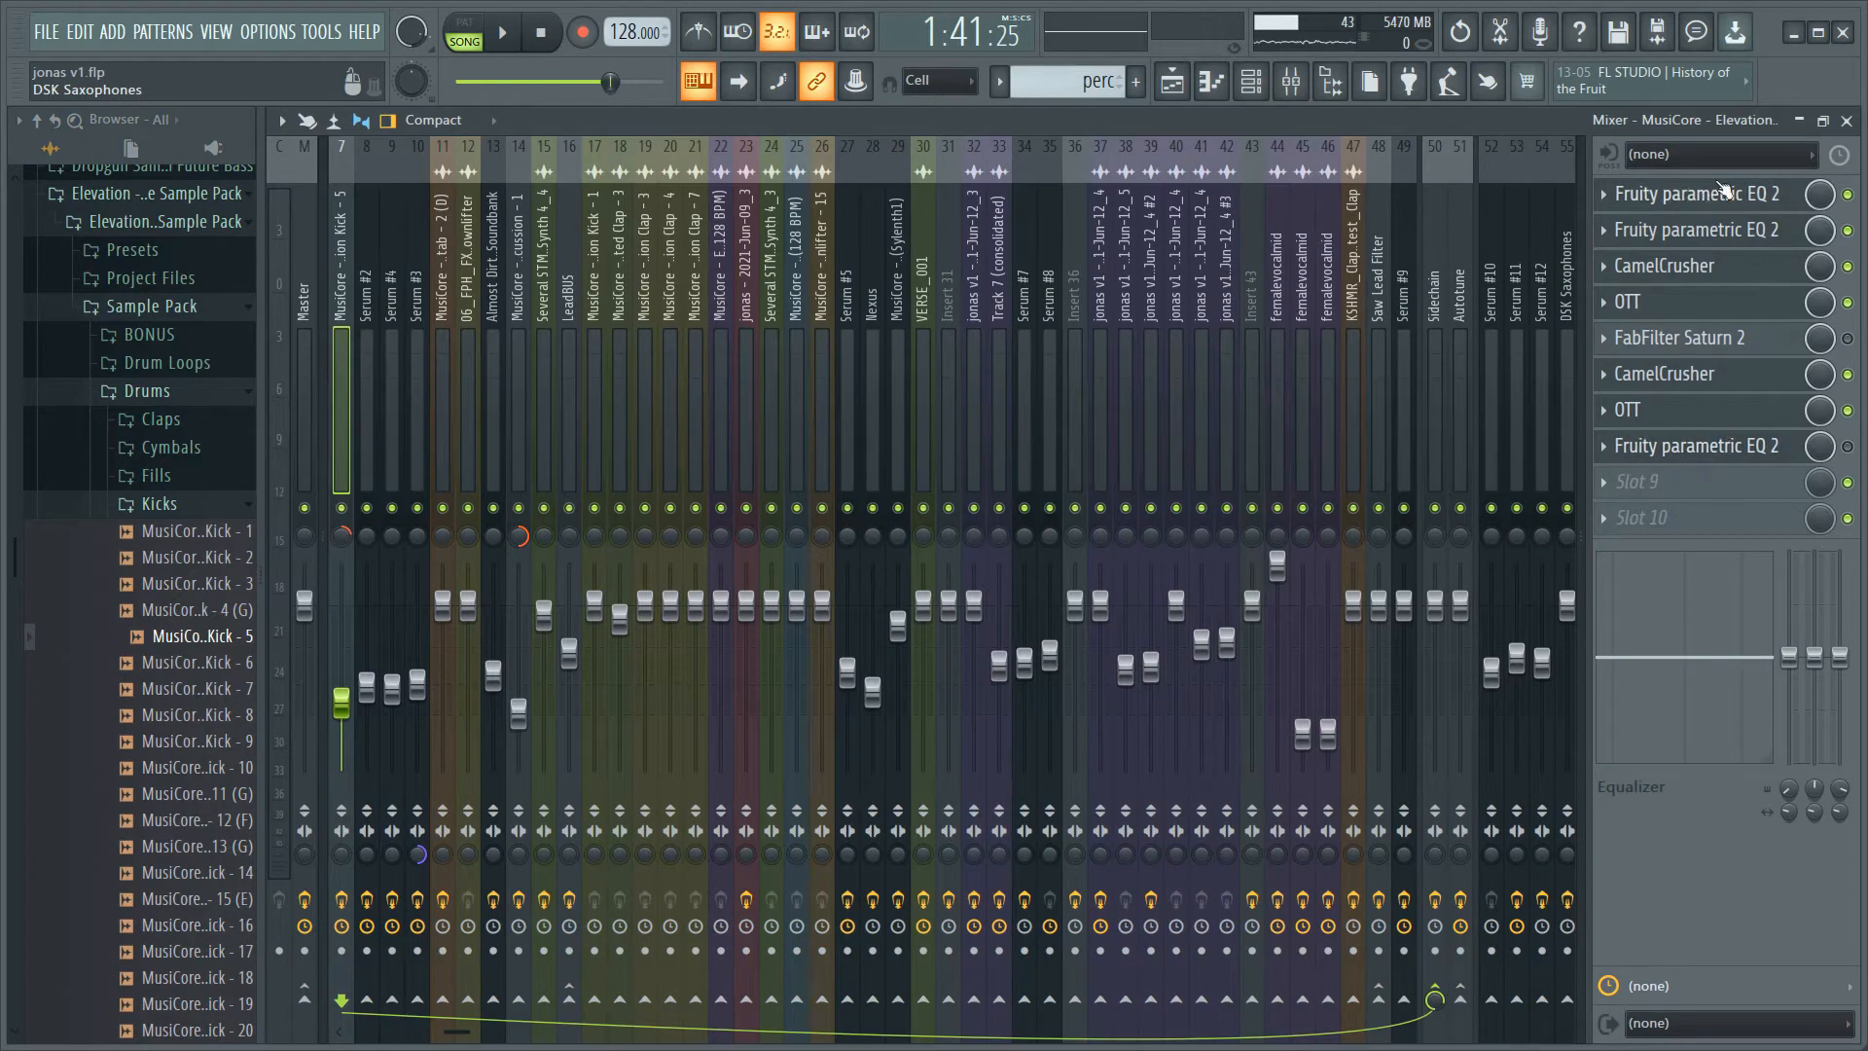
{"action": "left_click", "coordinate": [1252, 81]}
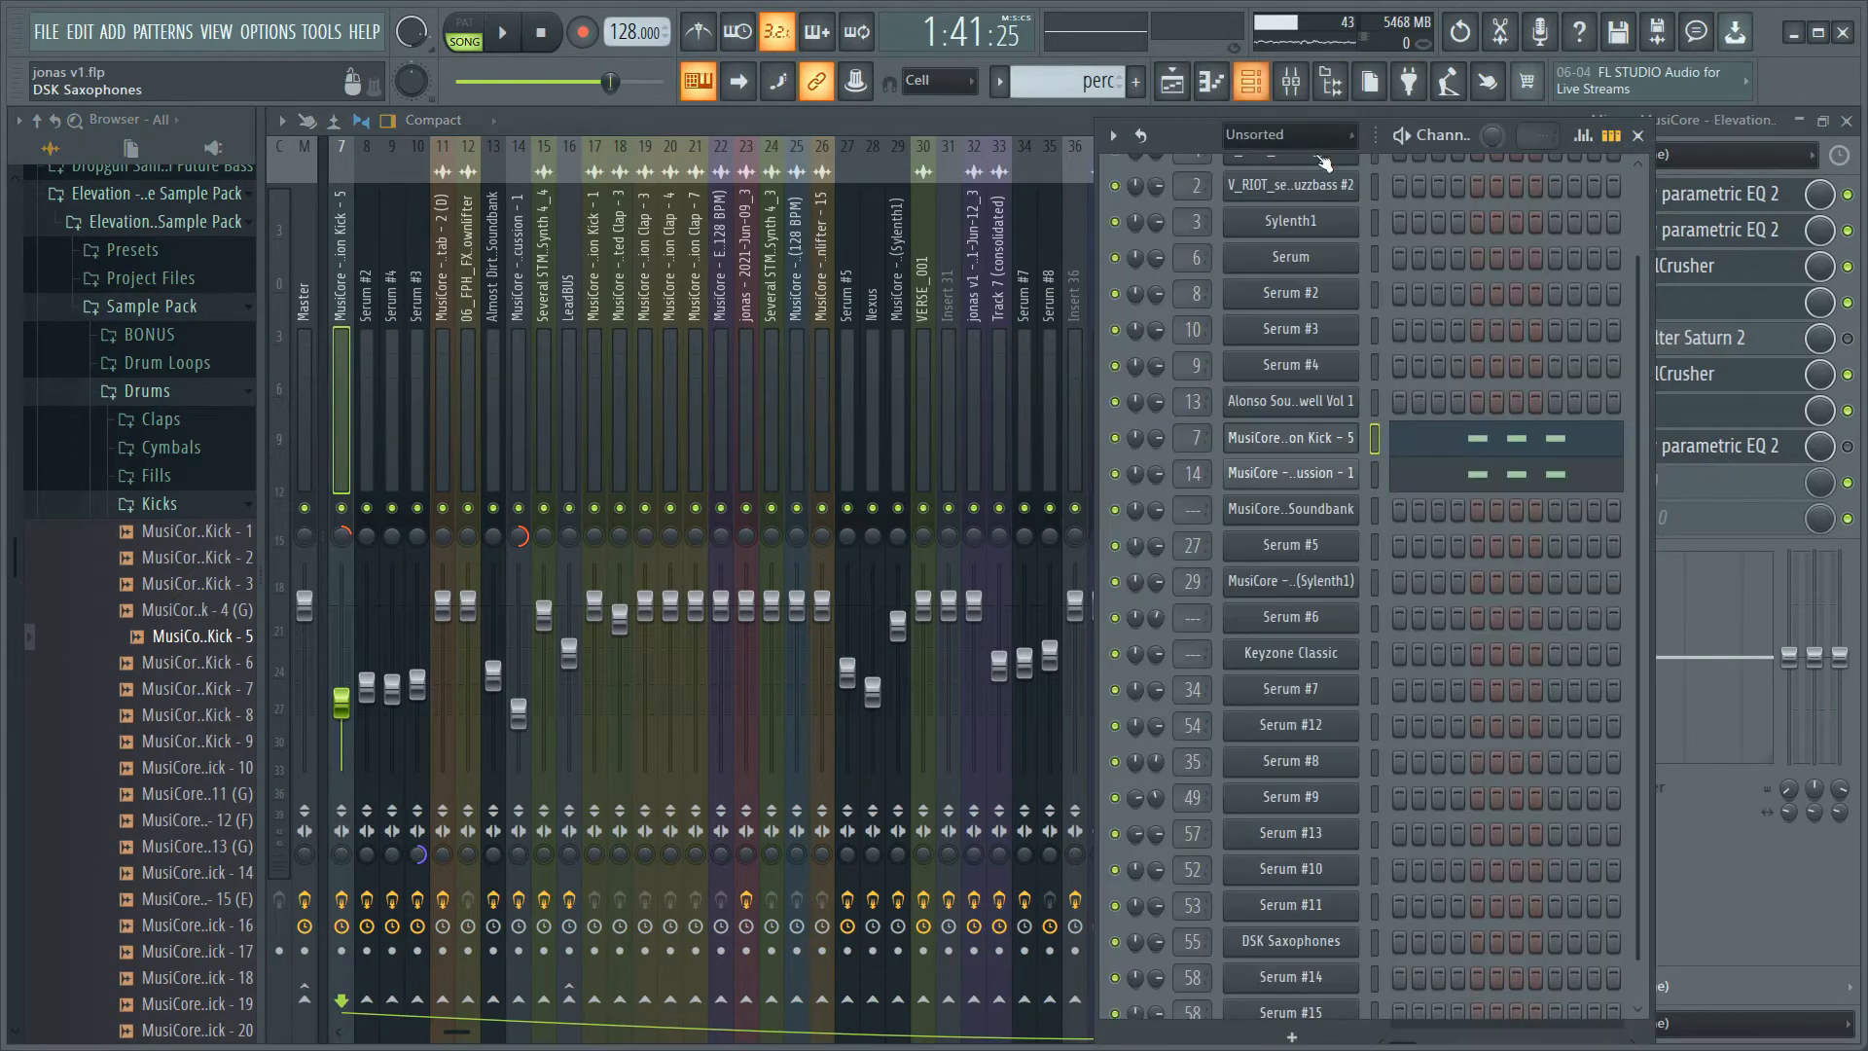
{"action": "key", "text": "l"}
{"action": "key", "text": "space"}
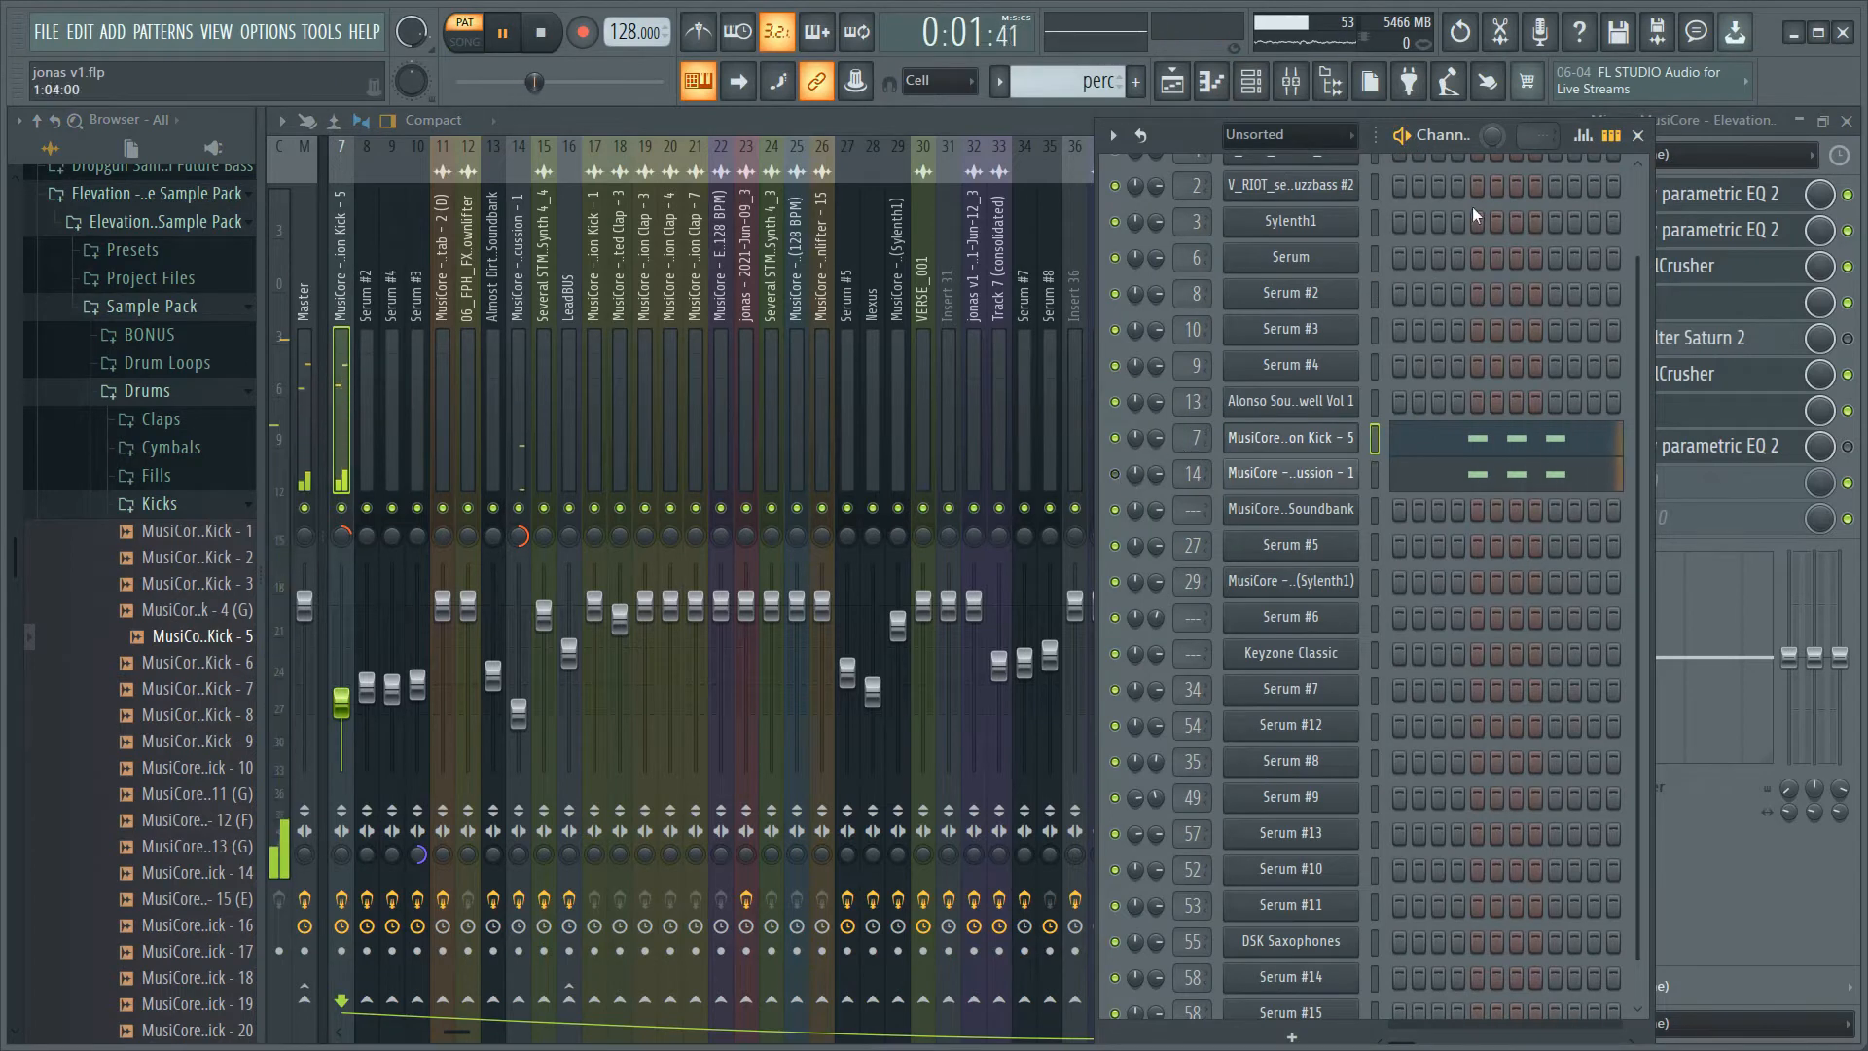
- Inspect the first two Fruity parametric EQ 2 curves on the Elevation Kick - 5 mixer insert
{"action": "left_click", "coordinate": [1673, 197]}
{"action": "left_click", "coordinate": [1674, 197]}
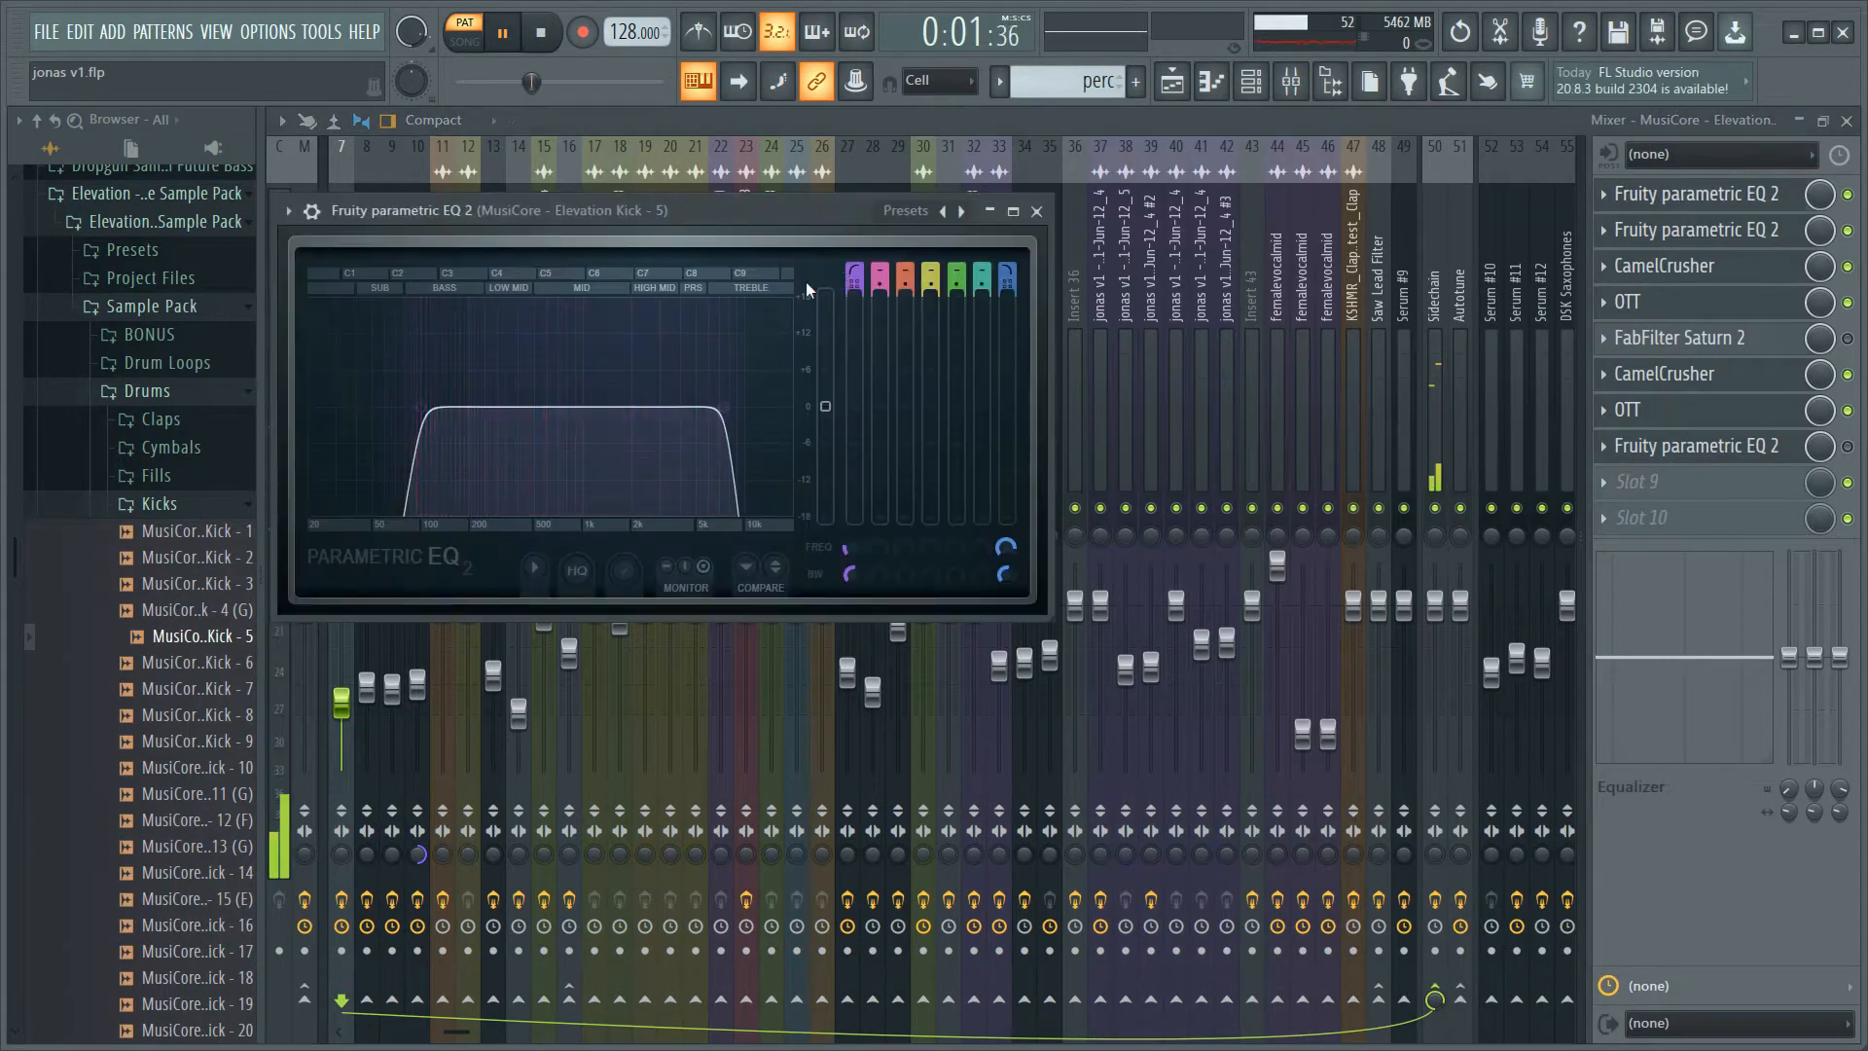
{"action": "left_click", "coordinate": [1046, 218]}
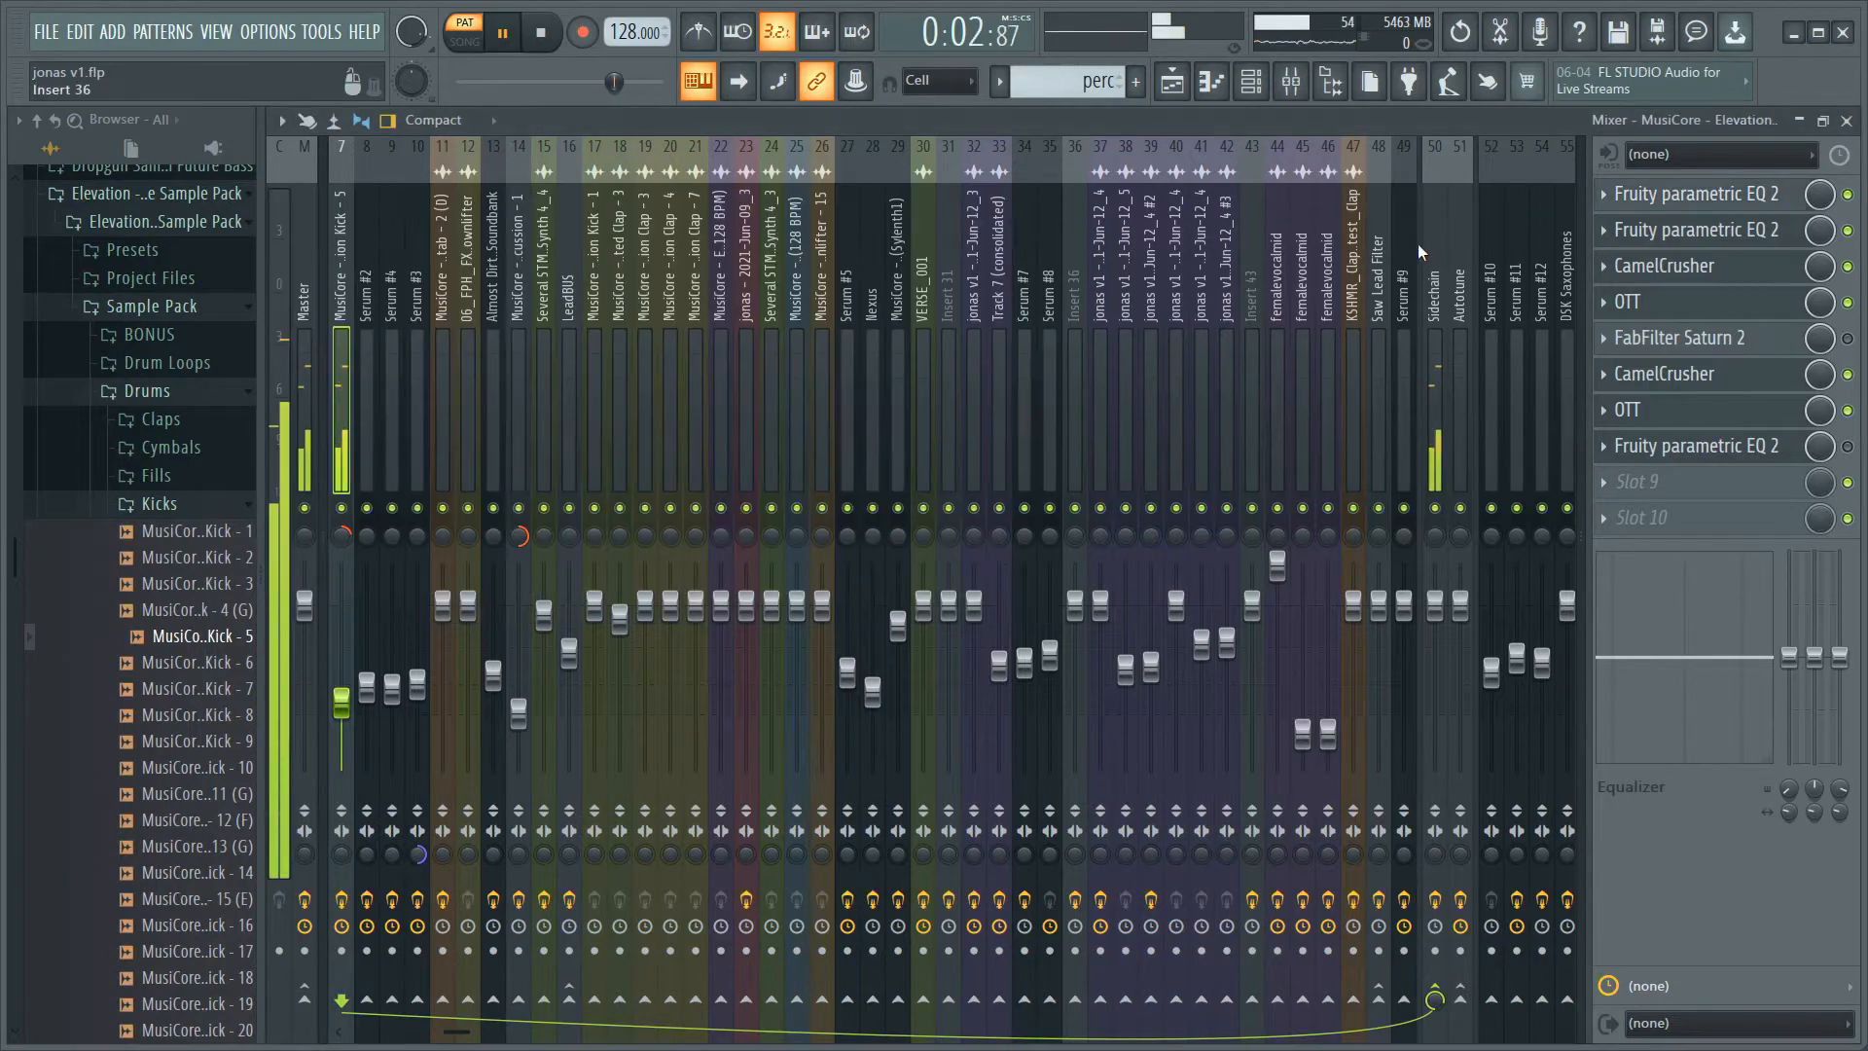
{"action": "left_click", "coordinate": [1666, 233]}
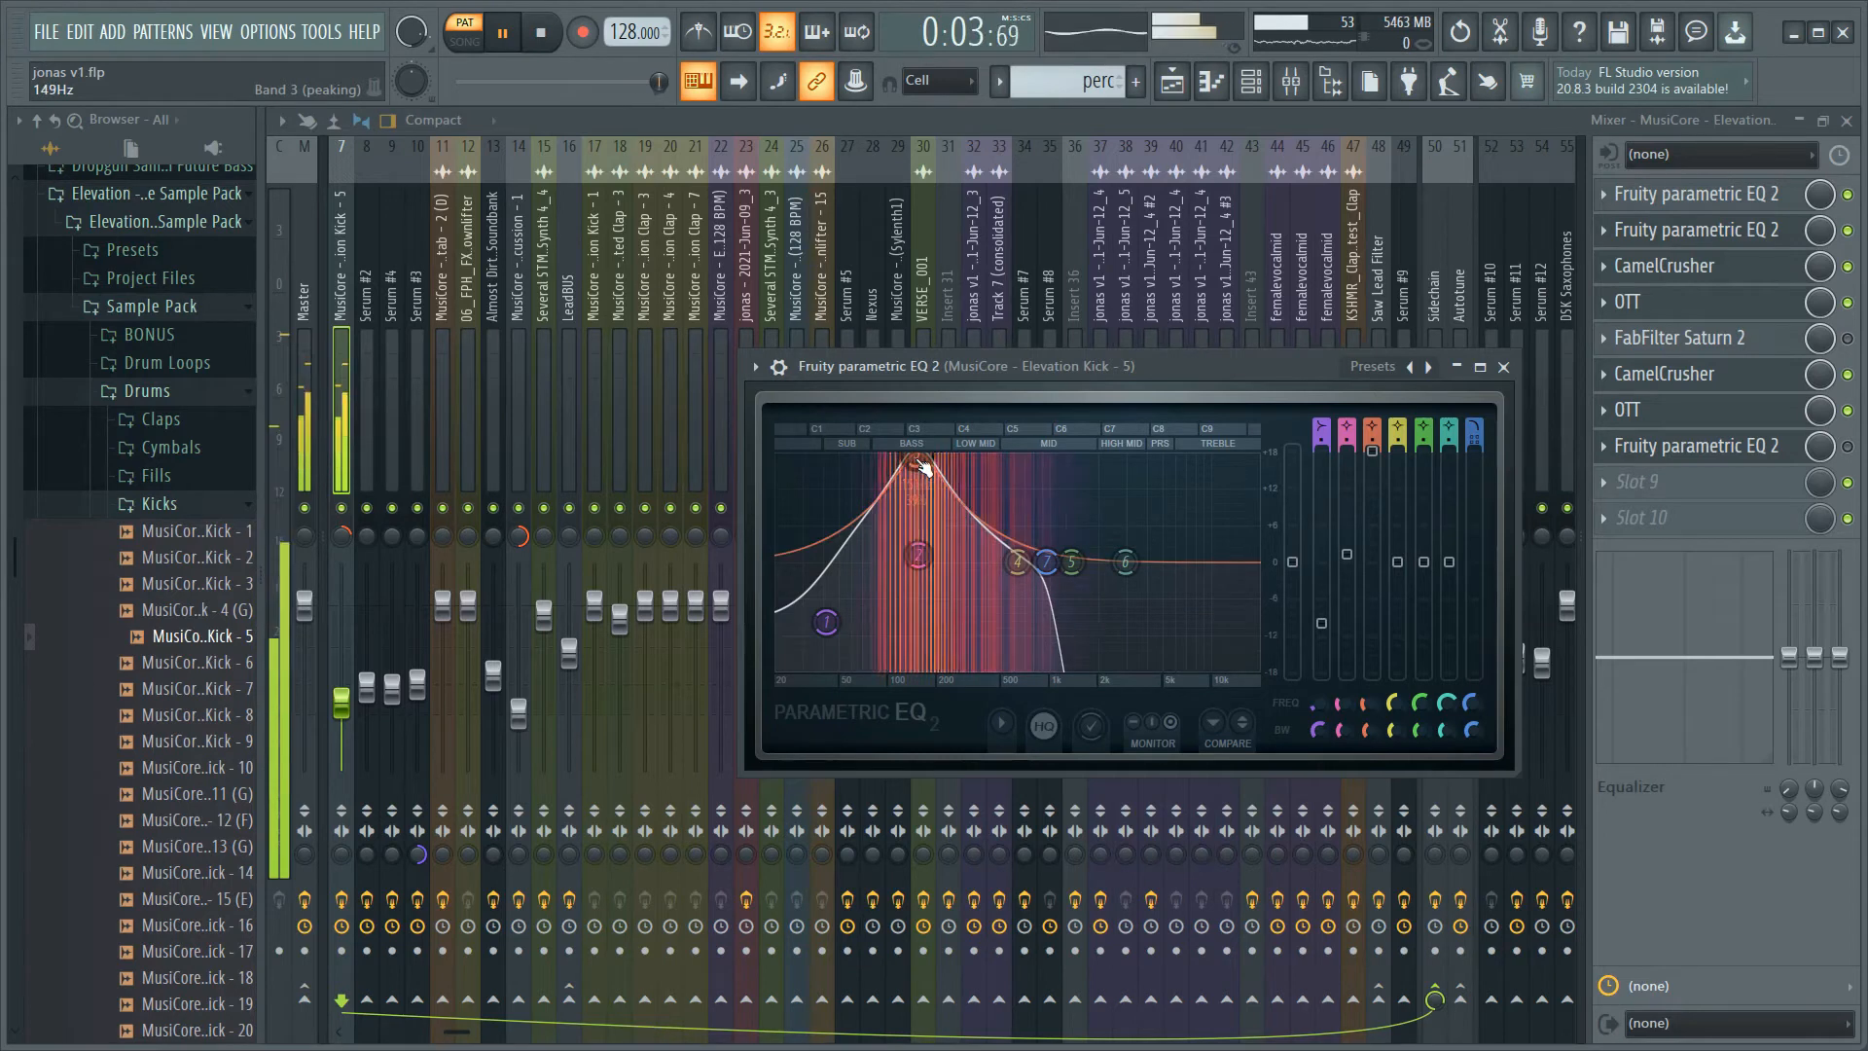
- Audition the CamelCrusher and OTT effects on the Elevation Kick - 5 insert and inspect their settings
{"action": "left_click", "coordinate": [1647, 277]}
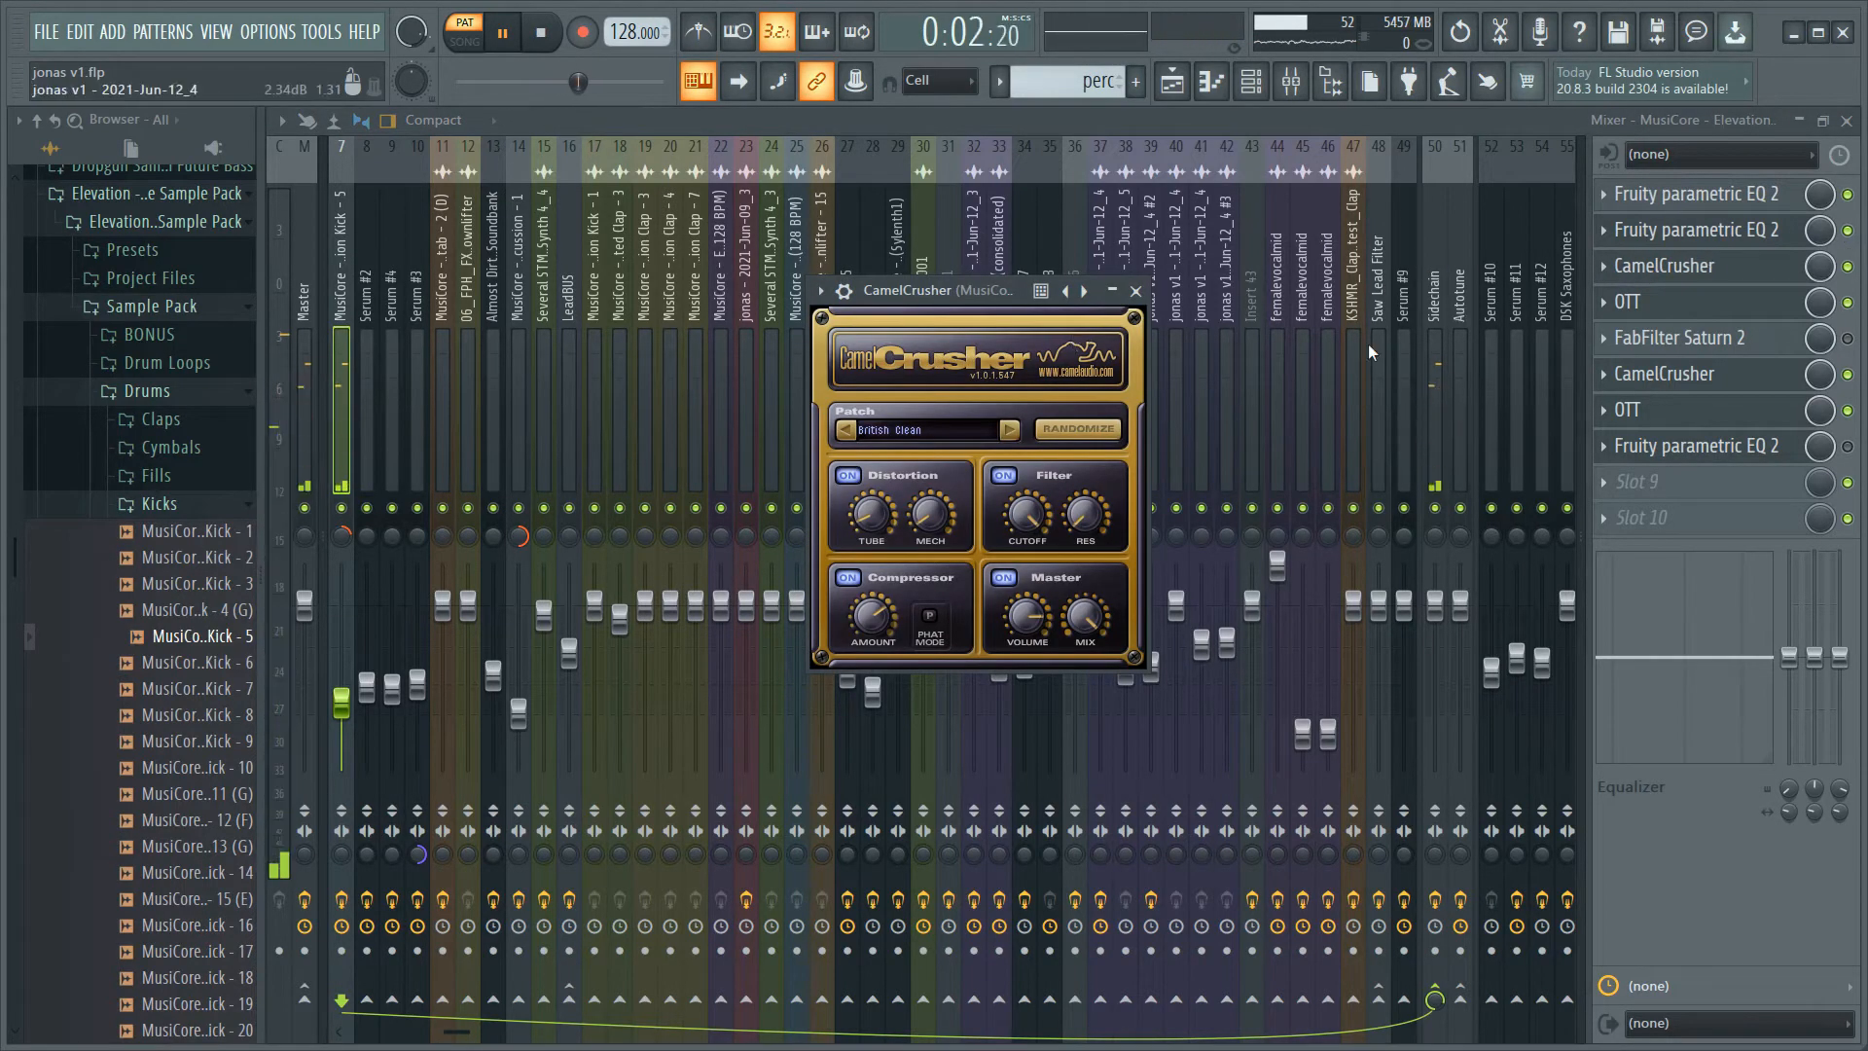
{"action": "left_click", "coordinate": [1849, 266]}
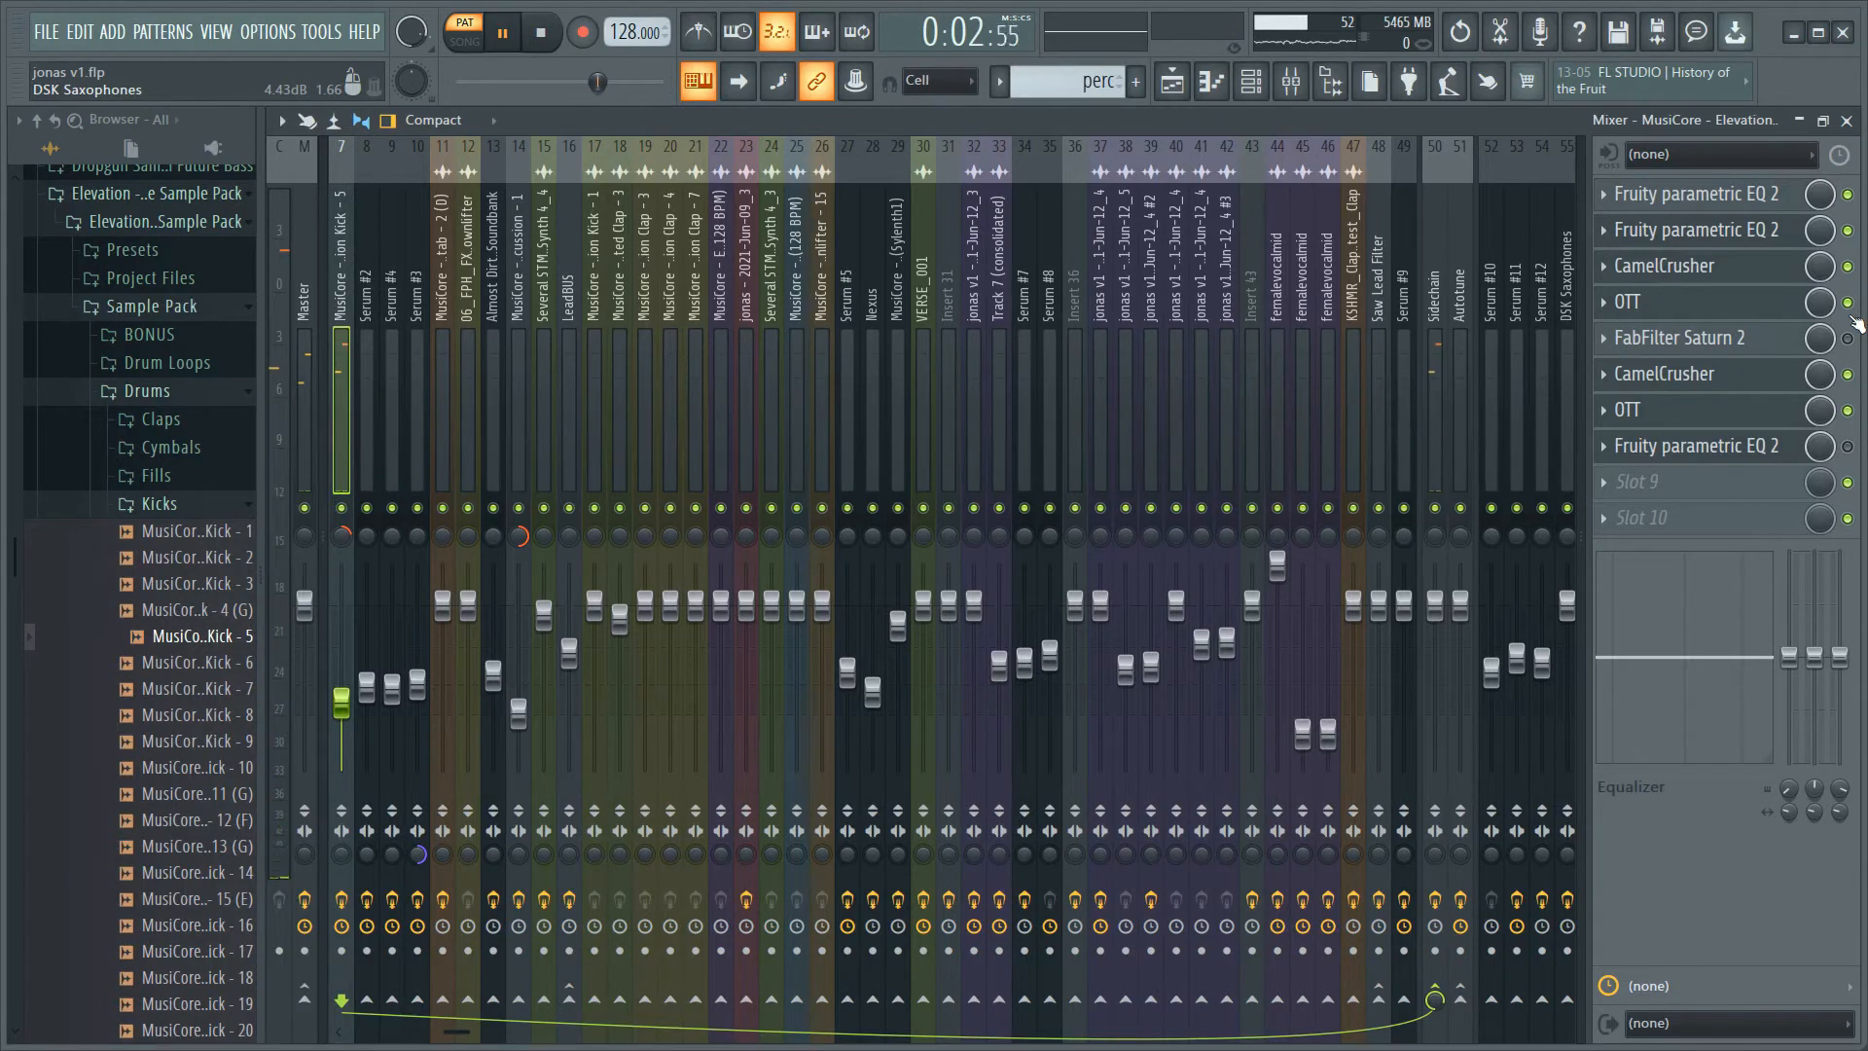
{"action": "left_click", "coordinate": [1848, 304]}
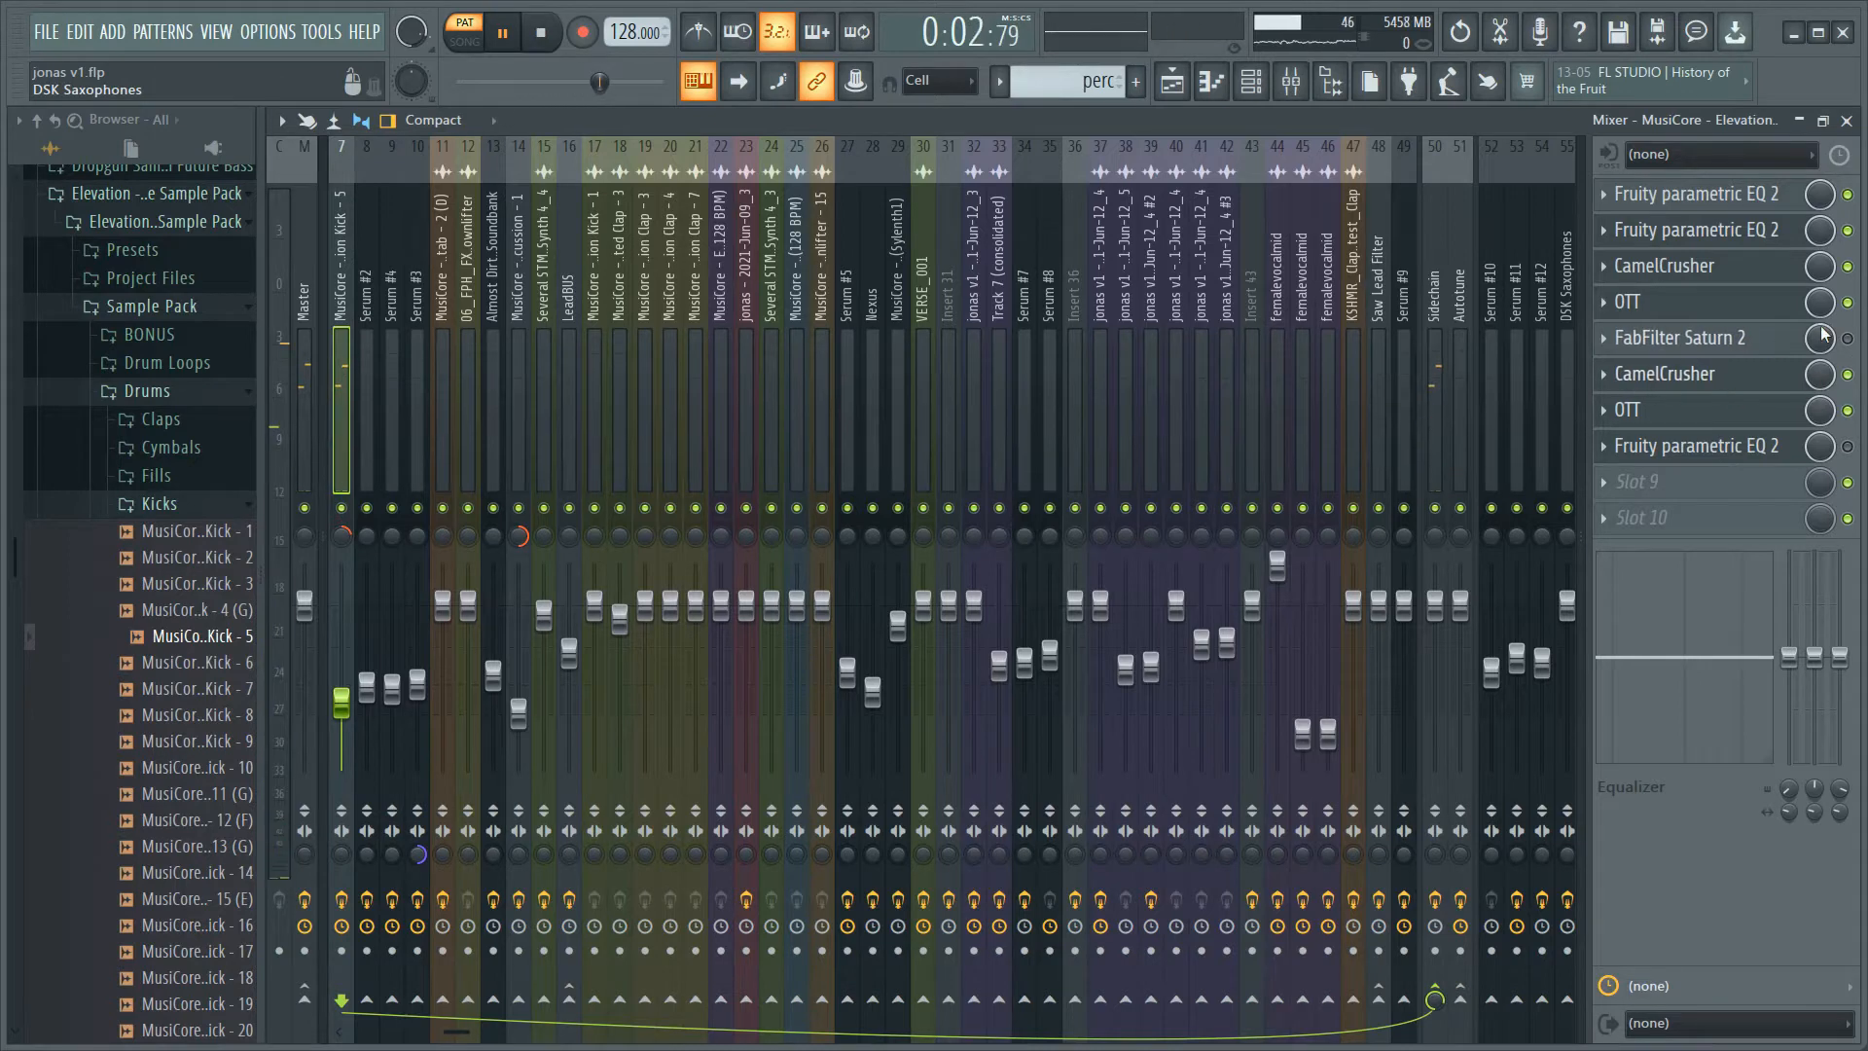
{"action": "left_click", "coordinate": [1666, 375]}
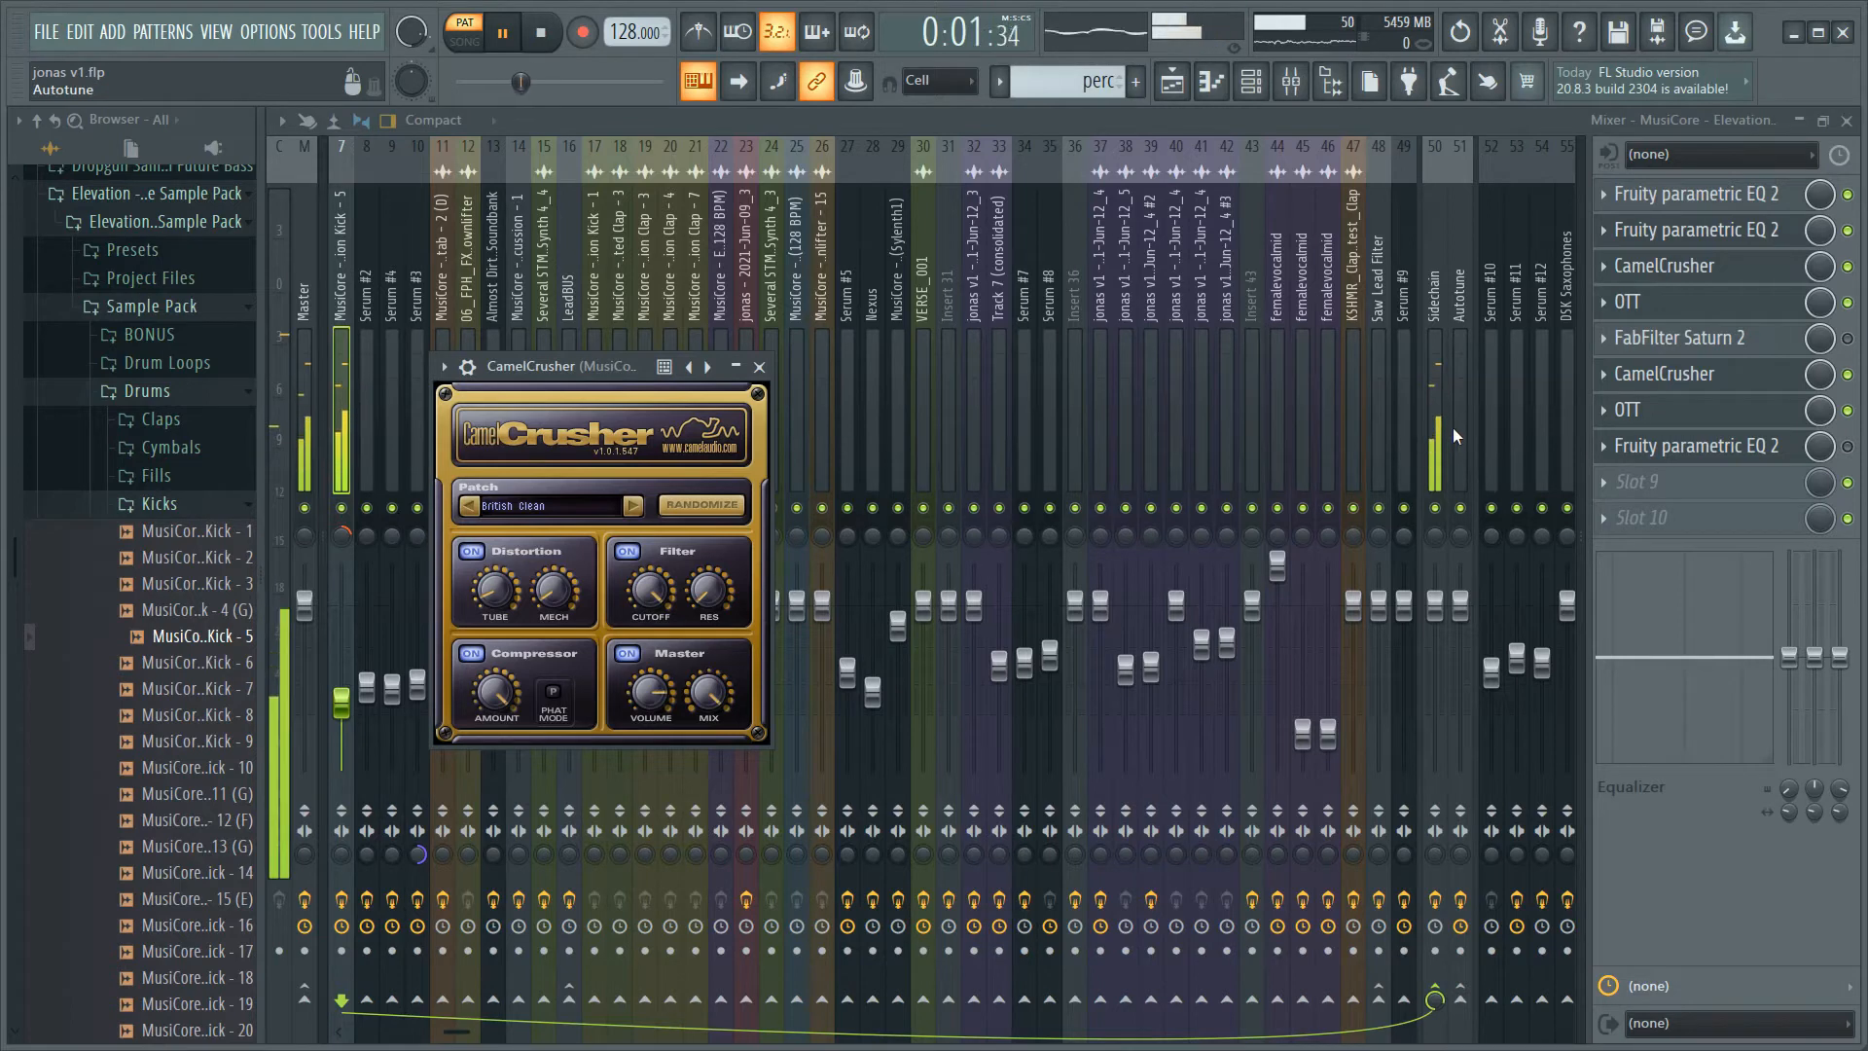
{"action": "left_click", "coordinate": [1686, 424]}
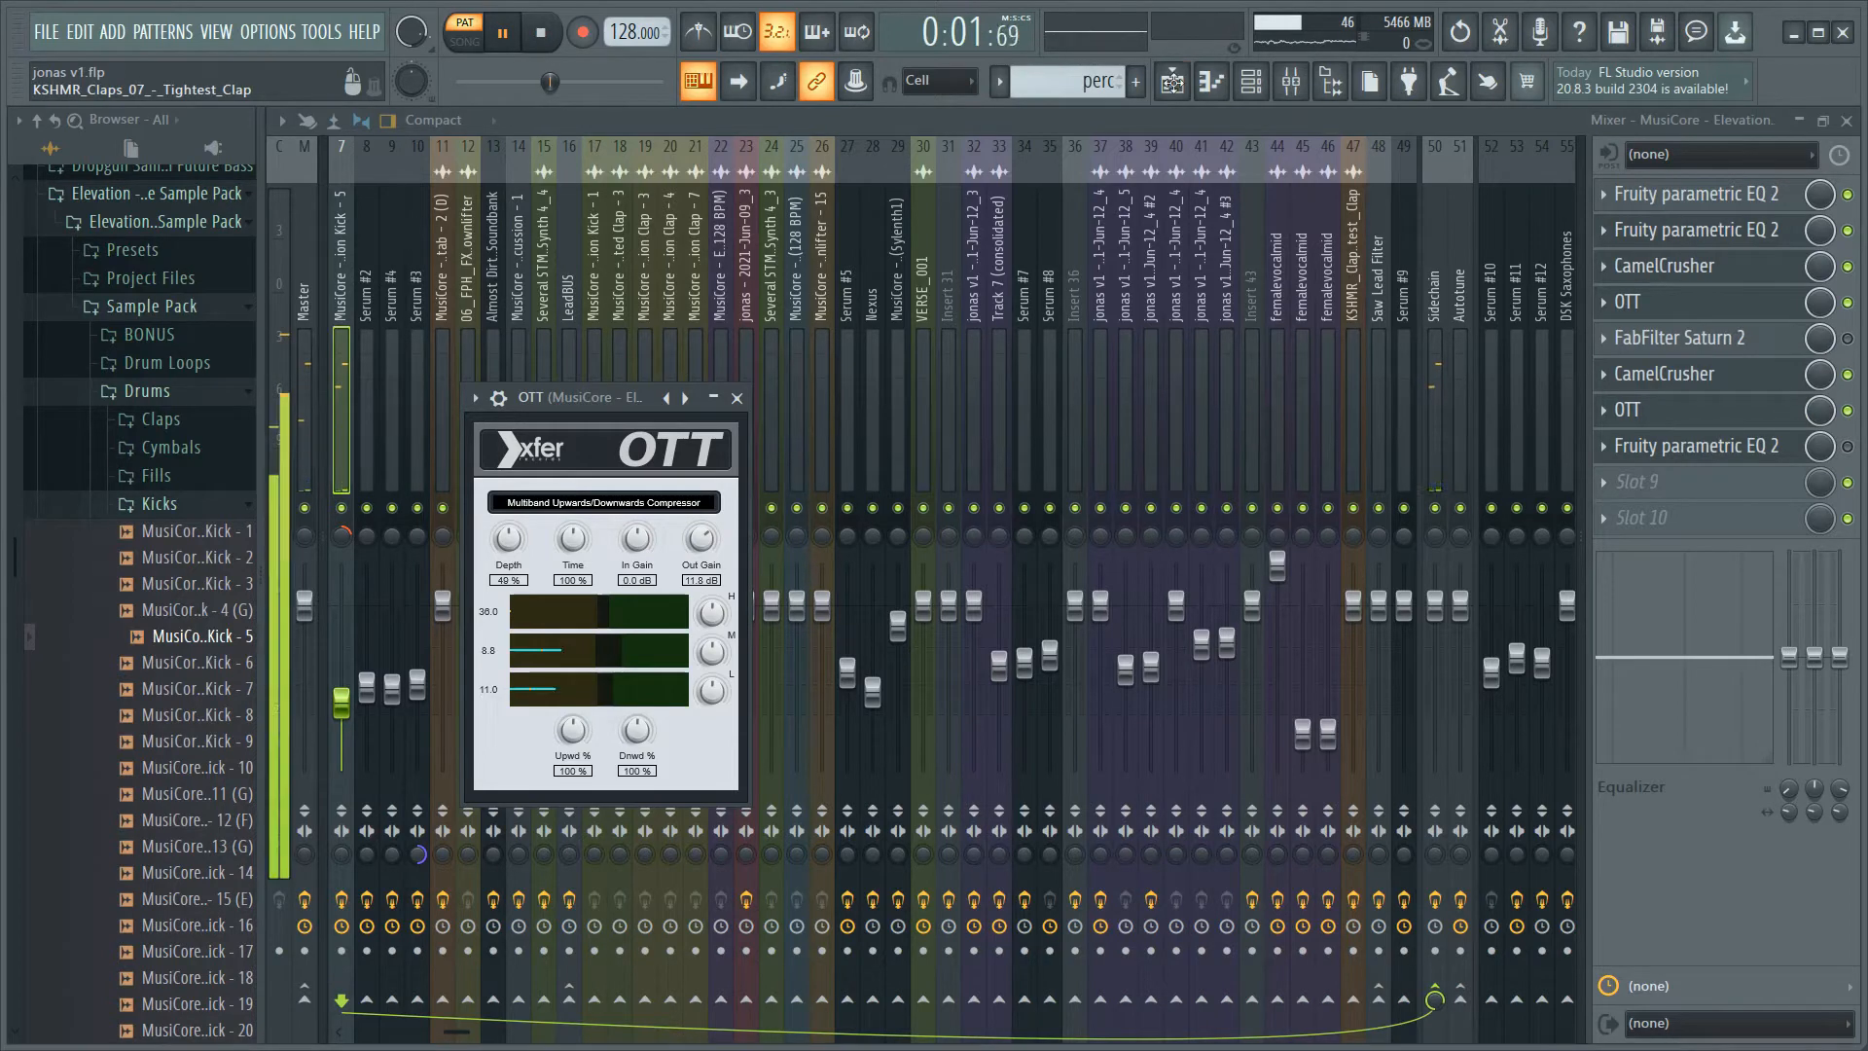
- Solo the Elevation Percussion - 1 channel in the channel rack and select its mixer insert 14
{"action": "left_click", "coordinate": [1251, 81]}
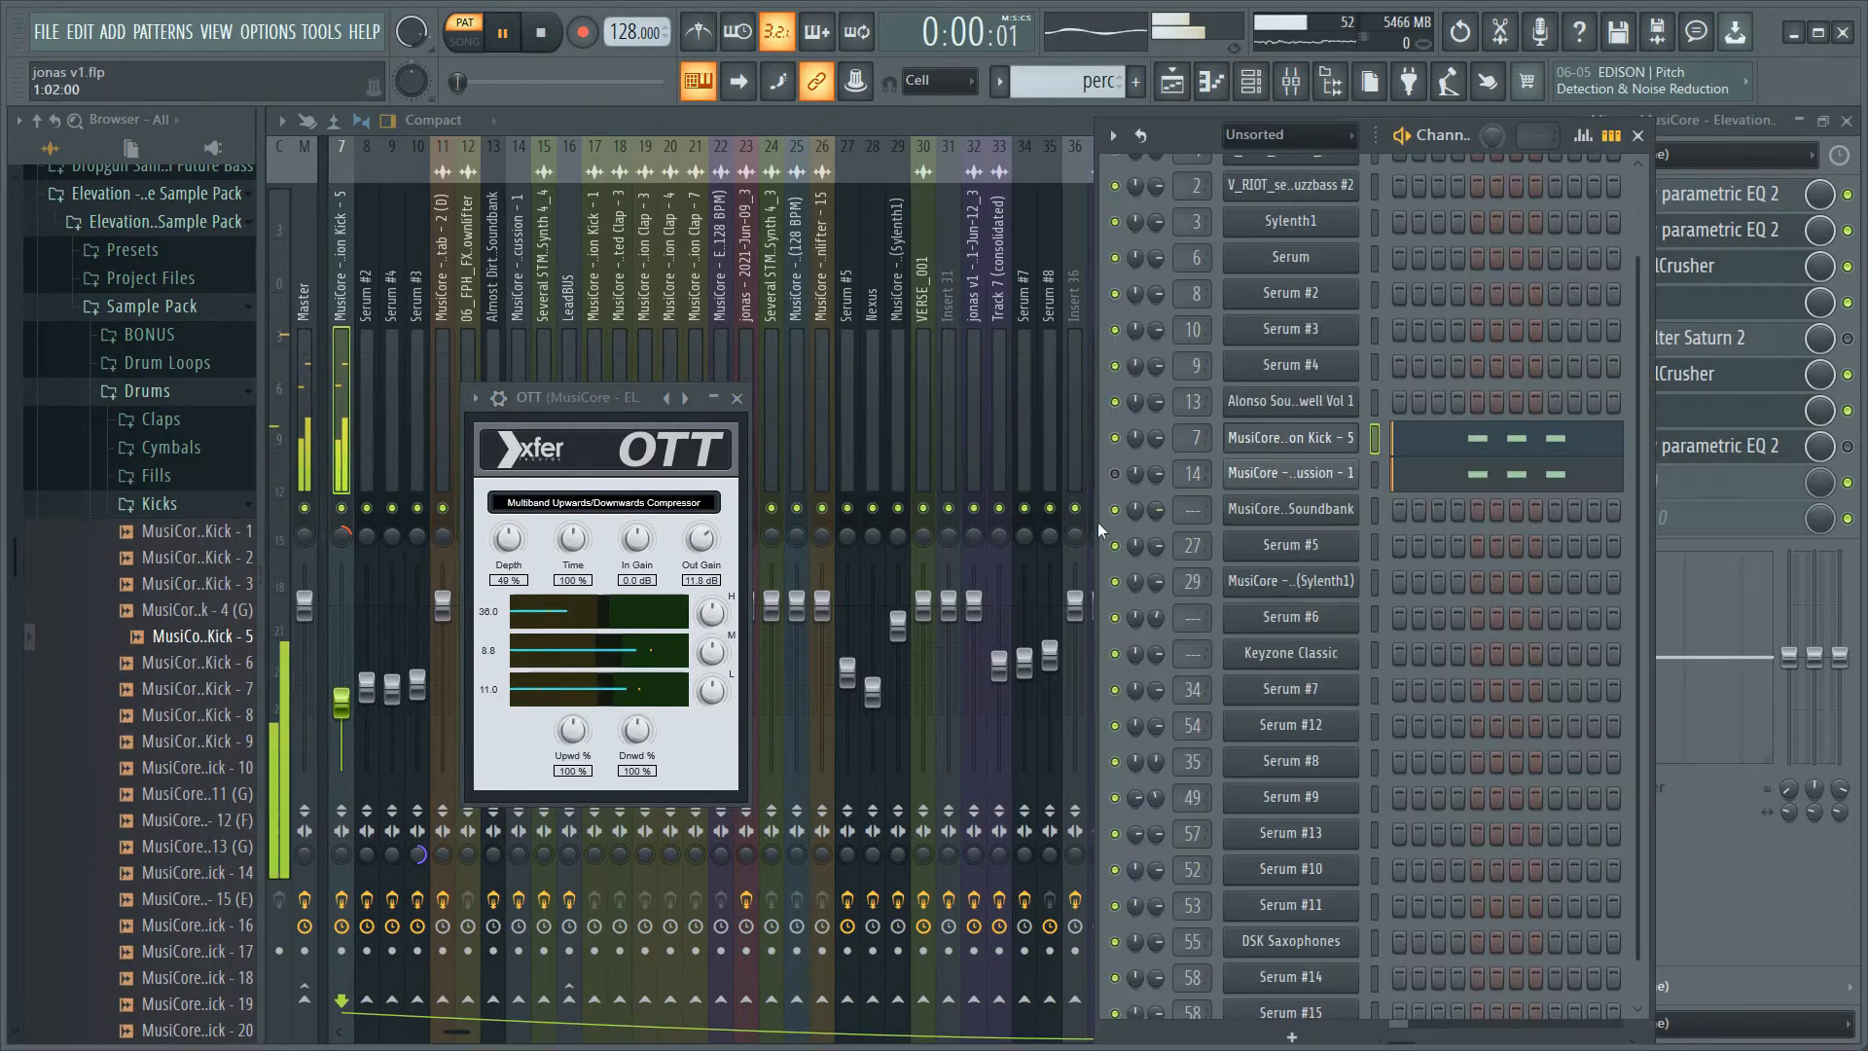
{"action": "left_click", "coordinate": [1116, 474]}
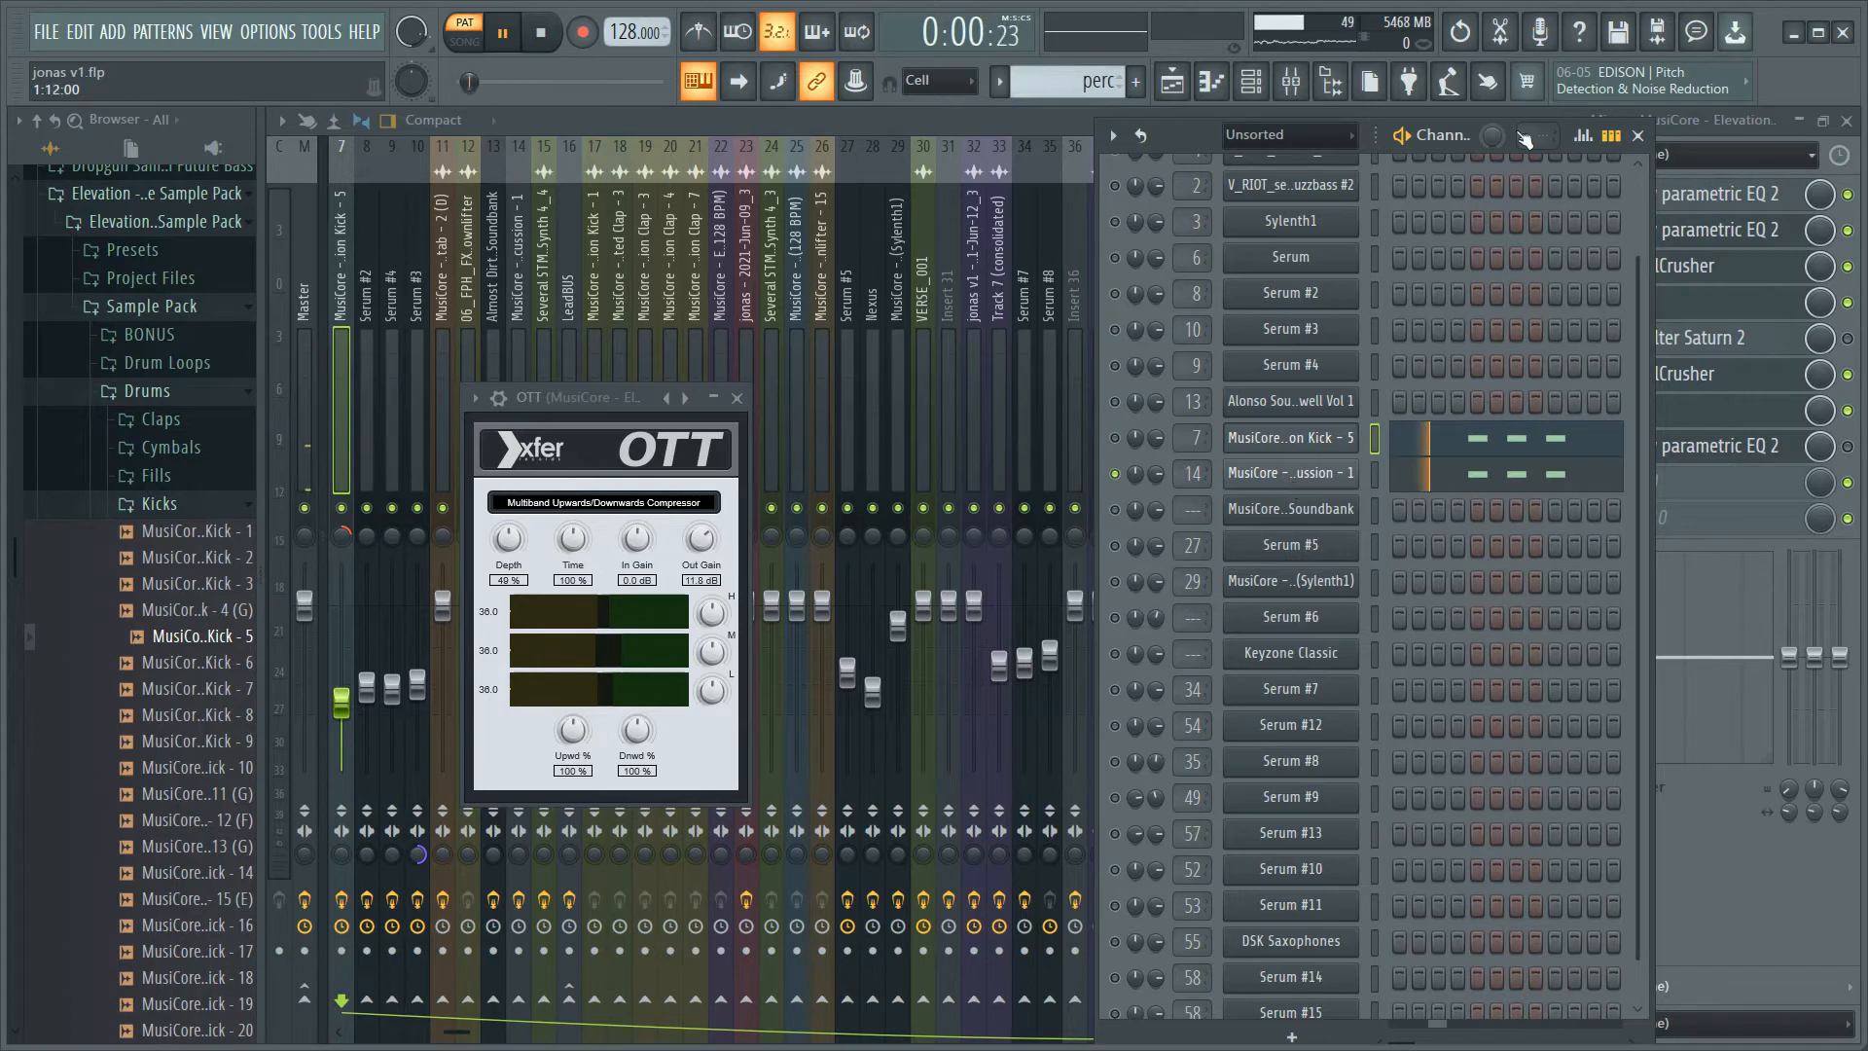
{"action": "left_click_drag", "start_coordinate": [1369, 142], "coordinate": [1248, 191]}
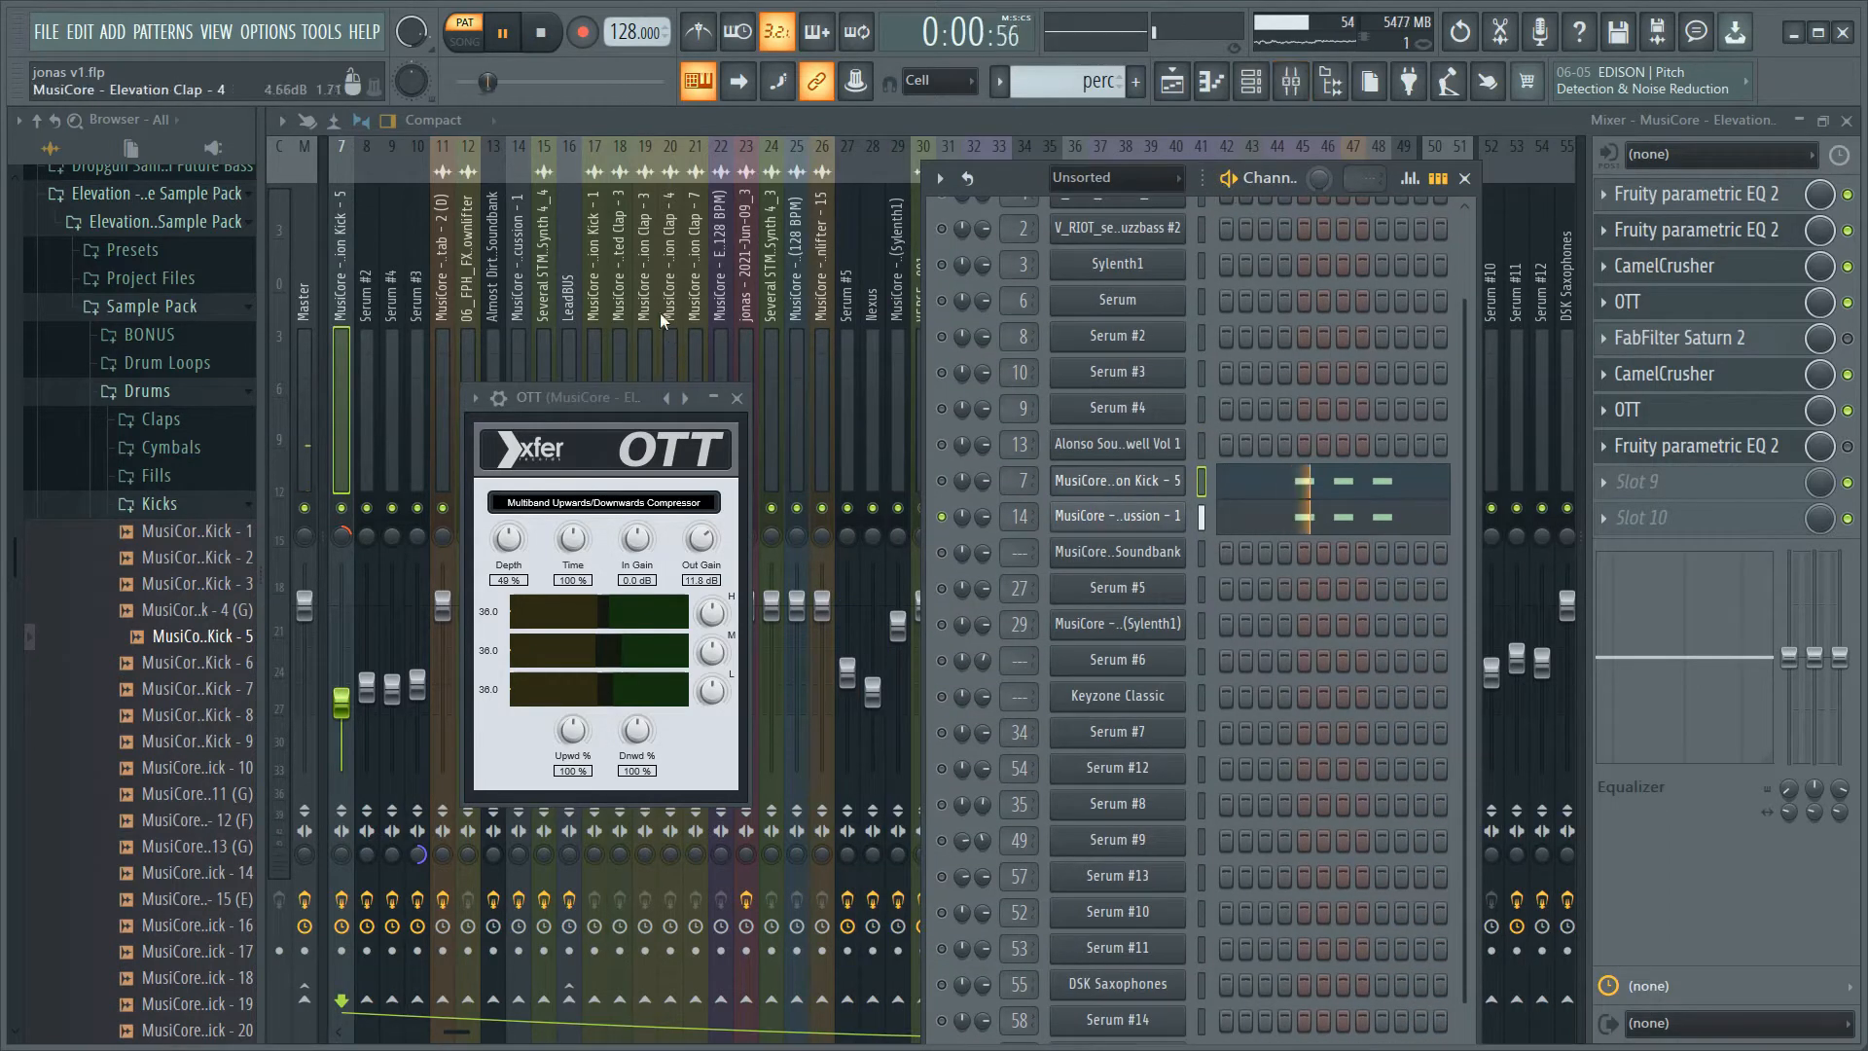
{"action": "left_click", "coordinate": [518, 173]}
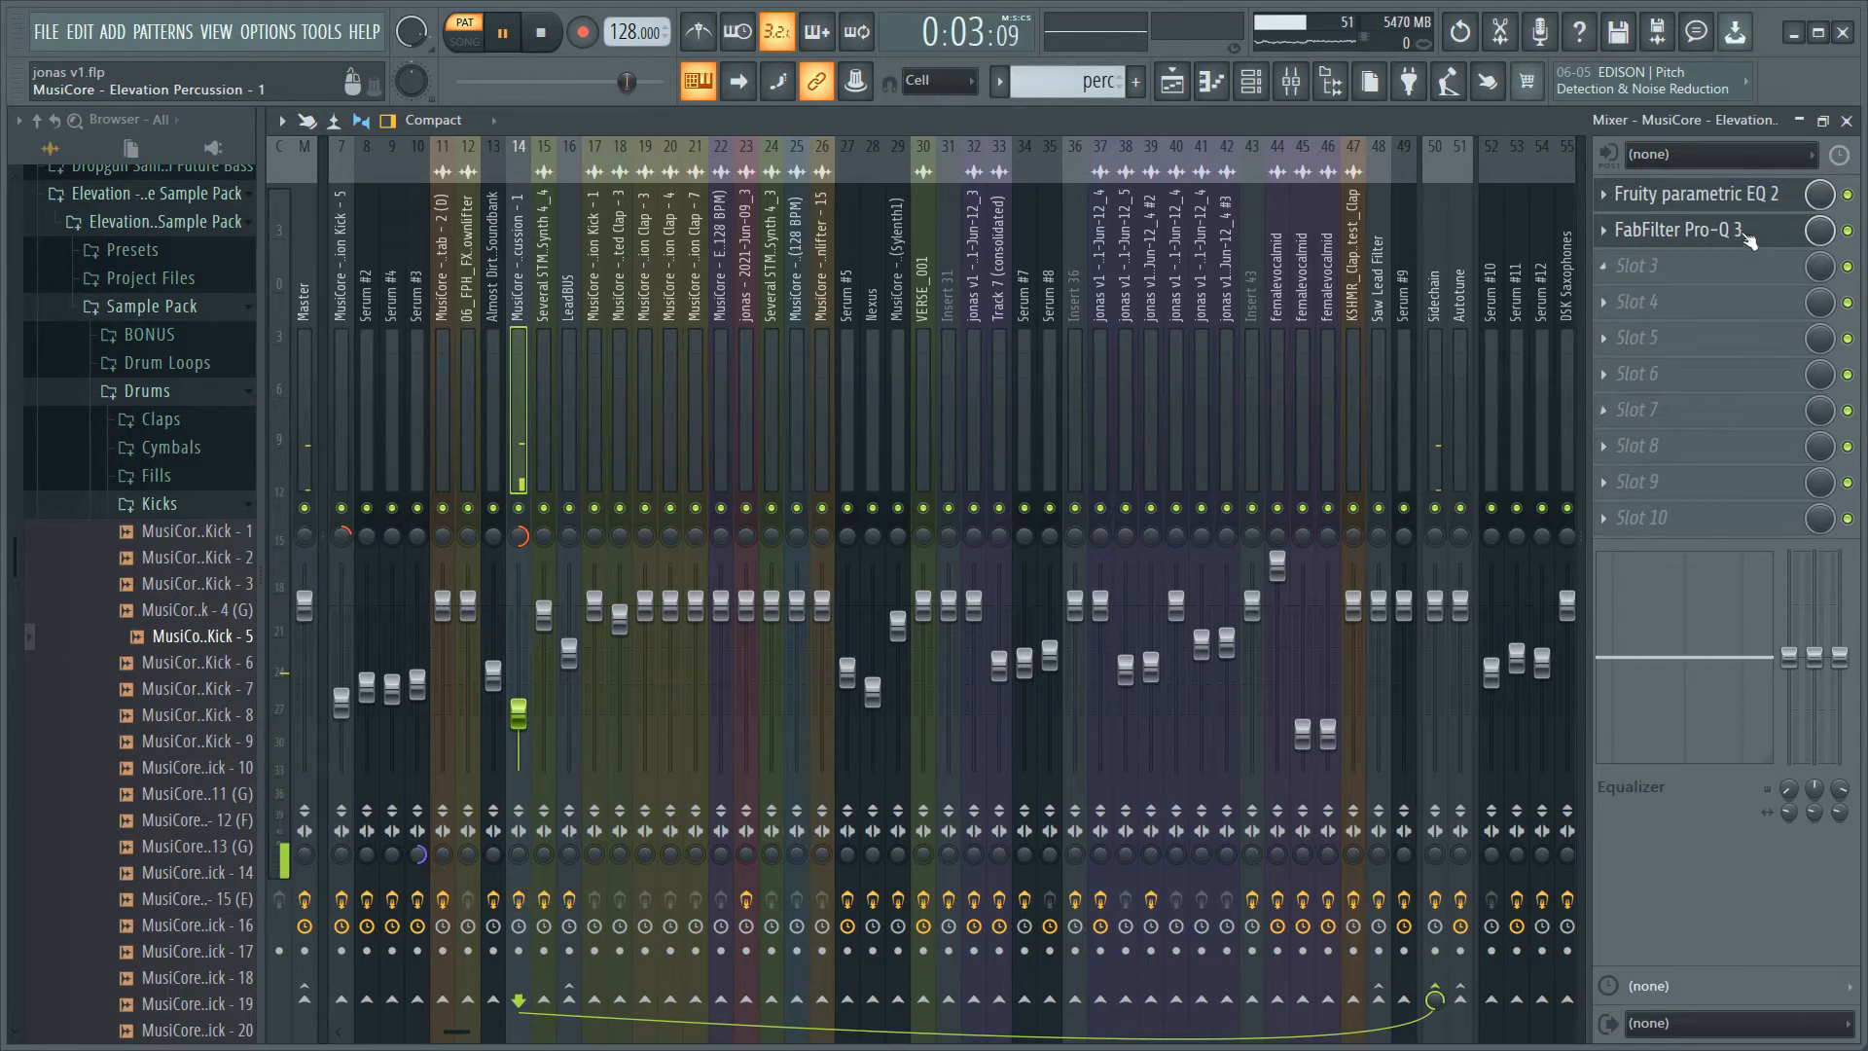
- Inspect the Fruity parametric EQ 2 and FabFilter Pro-Q 3 curves on the Elevation Percussion - 1 insert
{"action": "left_click", "coordinate": [1698, 198]}
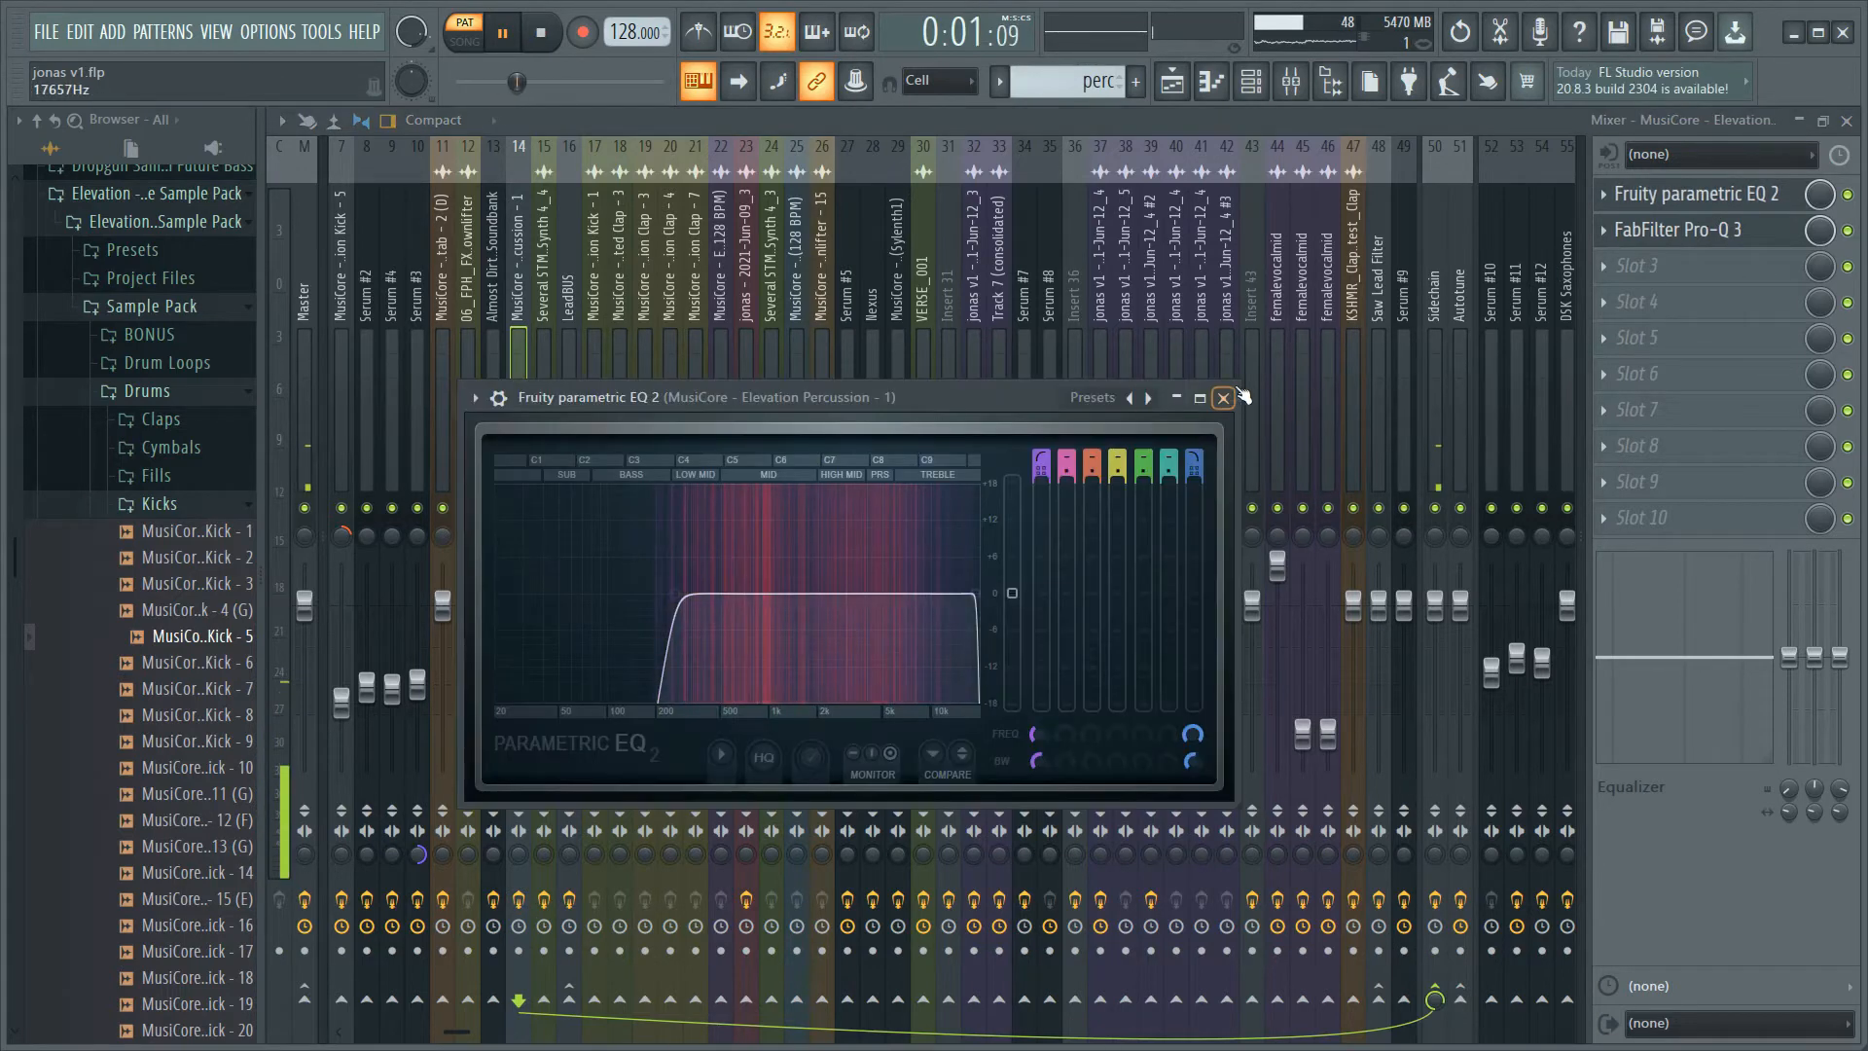
{"action": "left_click", "coordinate": [1698, 195]}
{"action": "left_click", "coordinate": [1715, 233]}
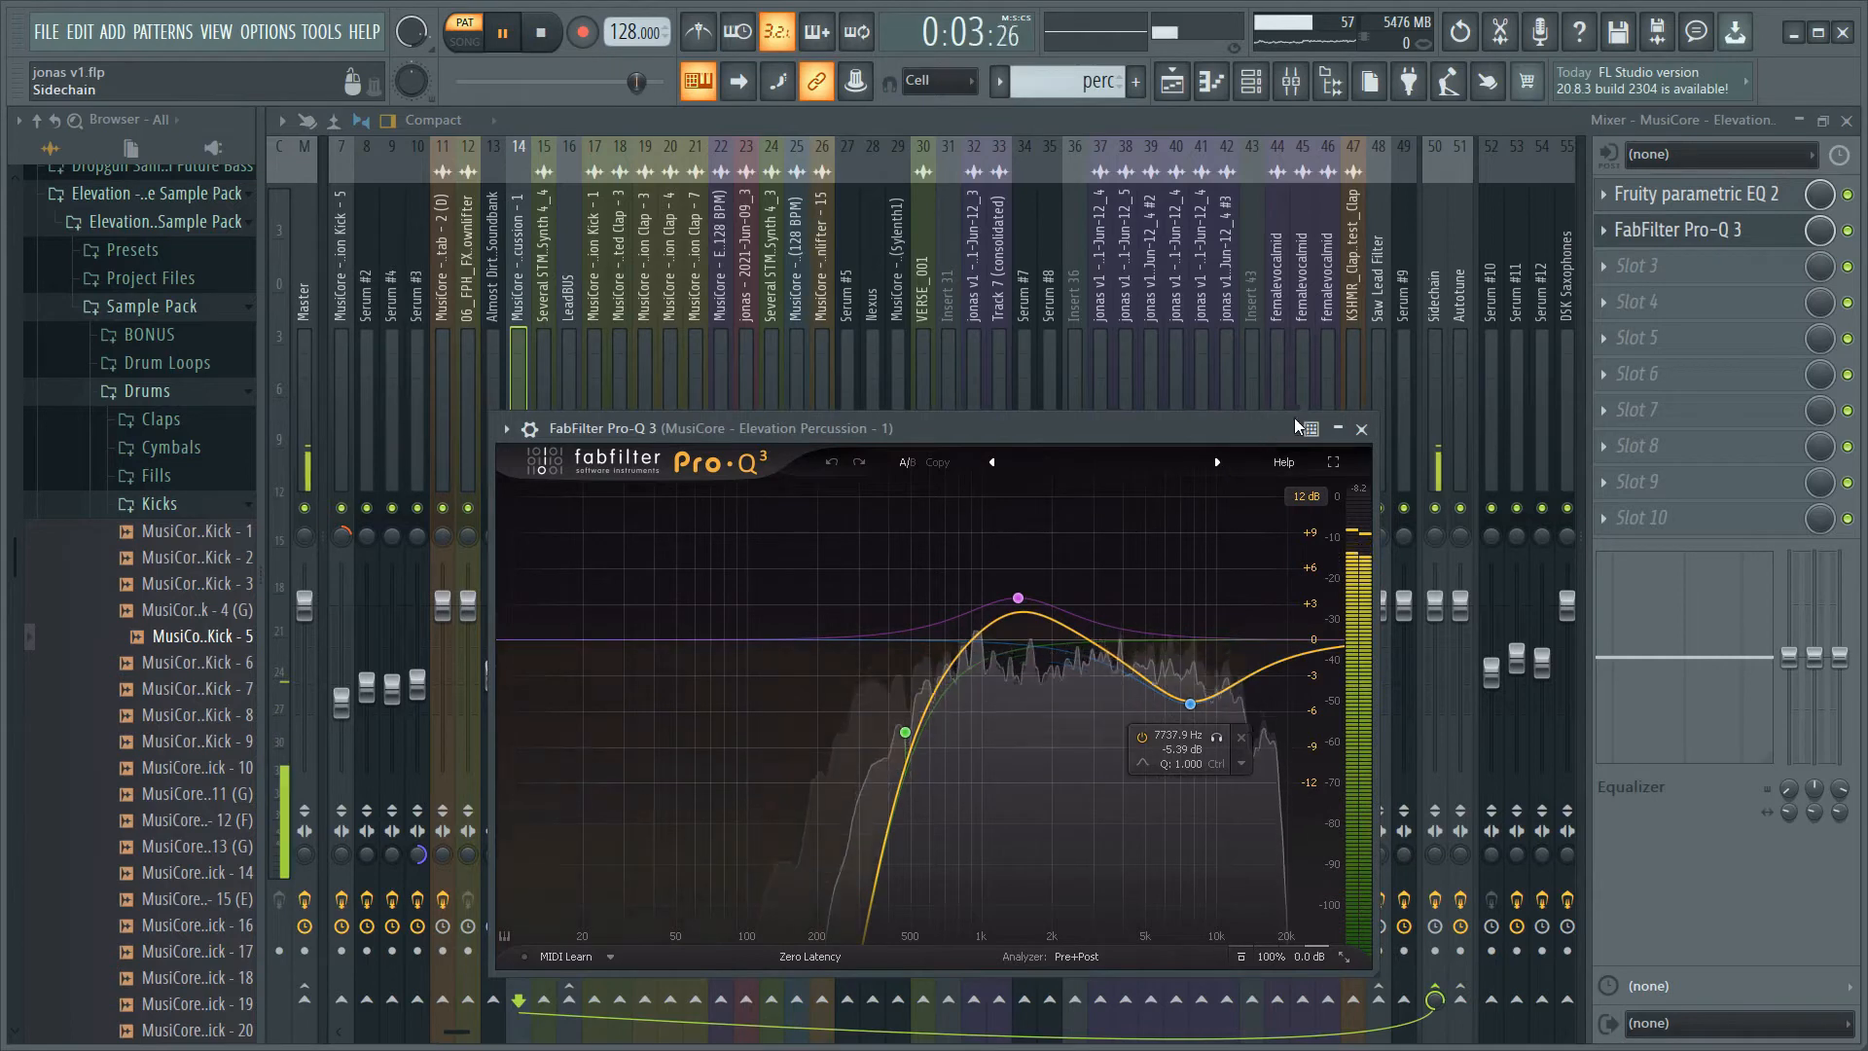
{"action": "left_click", "coordinate": [1361, 429]}
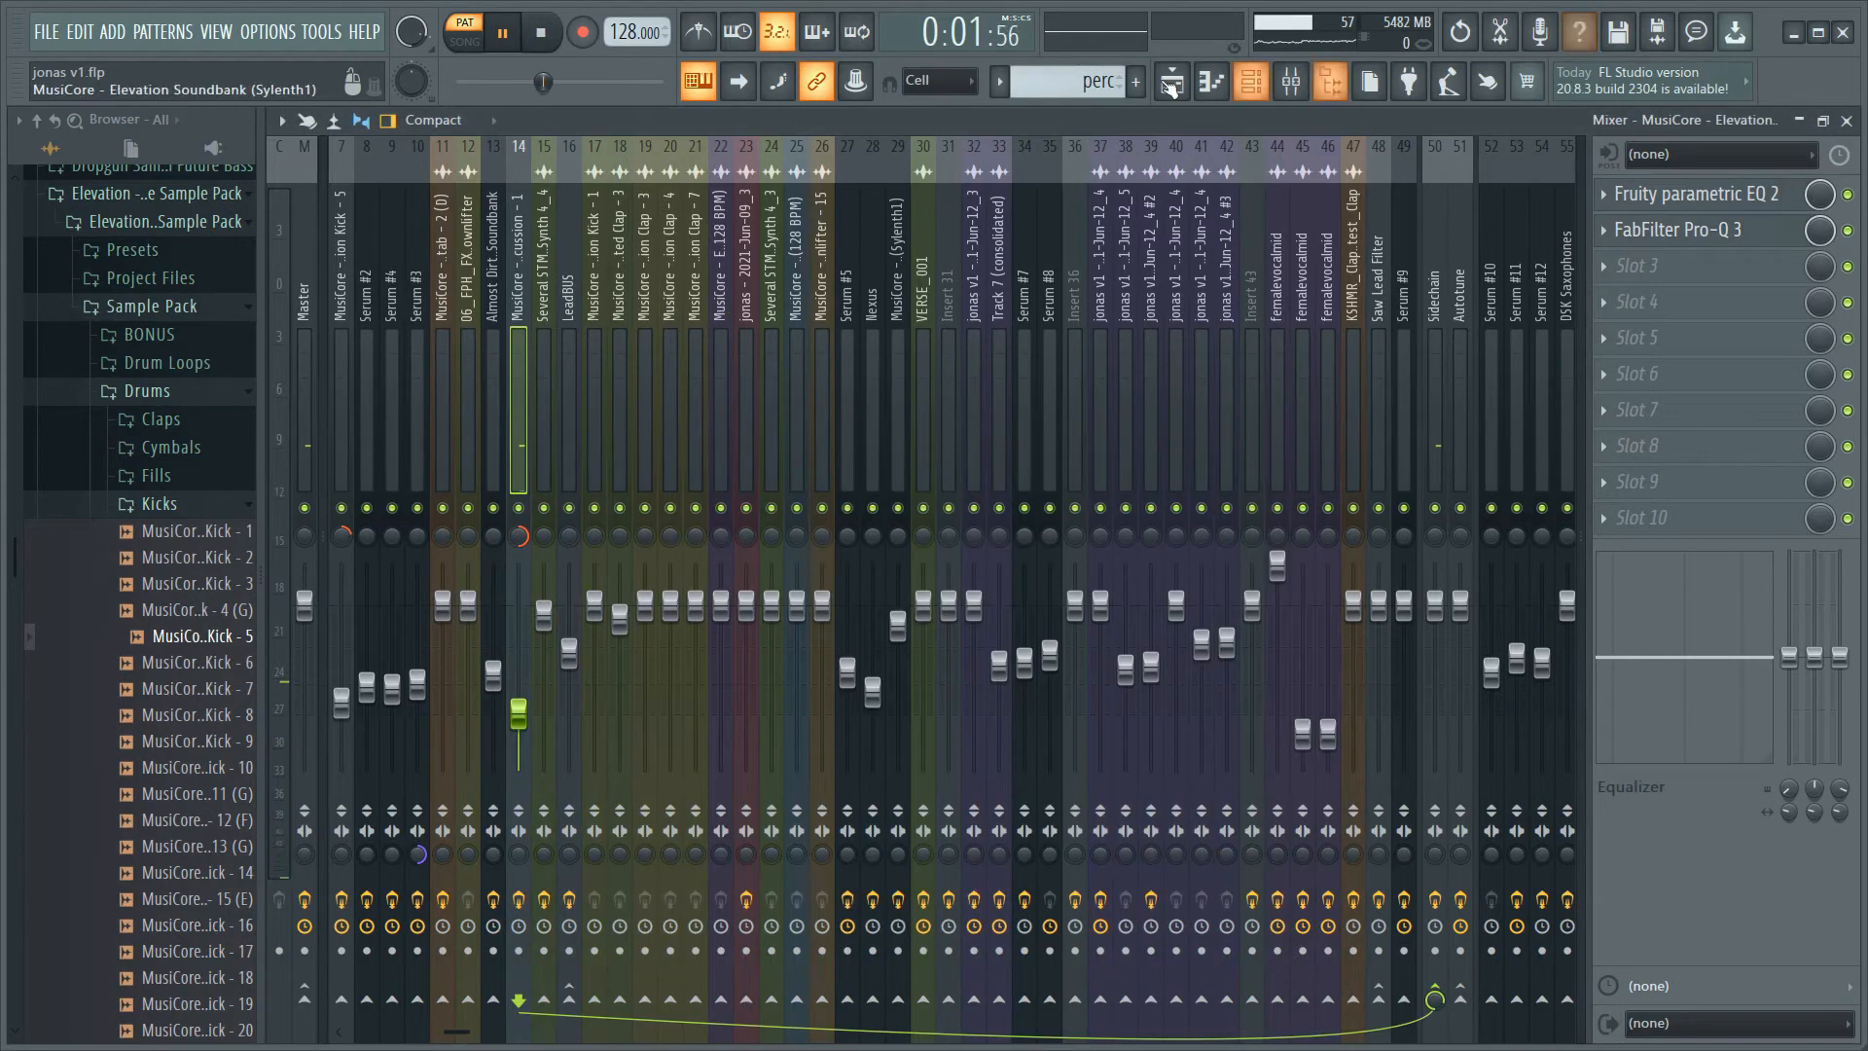
- Return to the playlist in song mode, set the playback position at bar 55 and stop playback
{"action": "left_click", "coordinate": [1173, 82]}
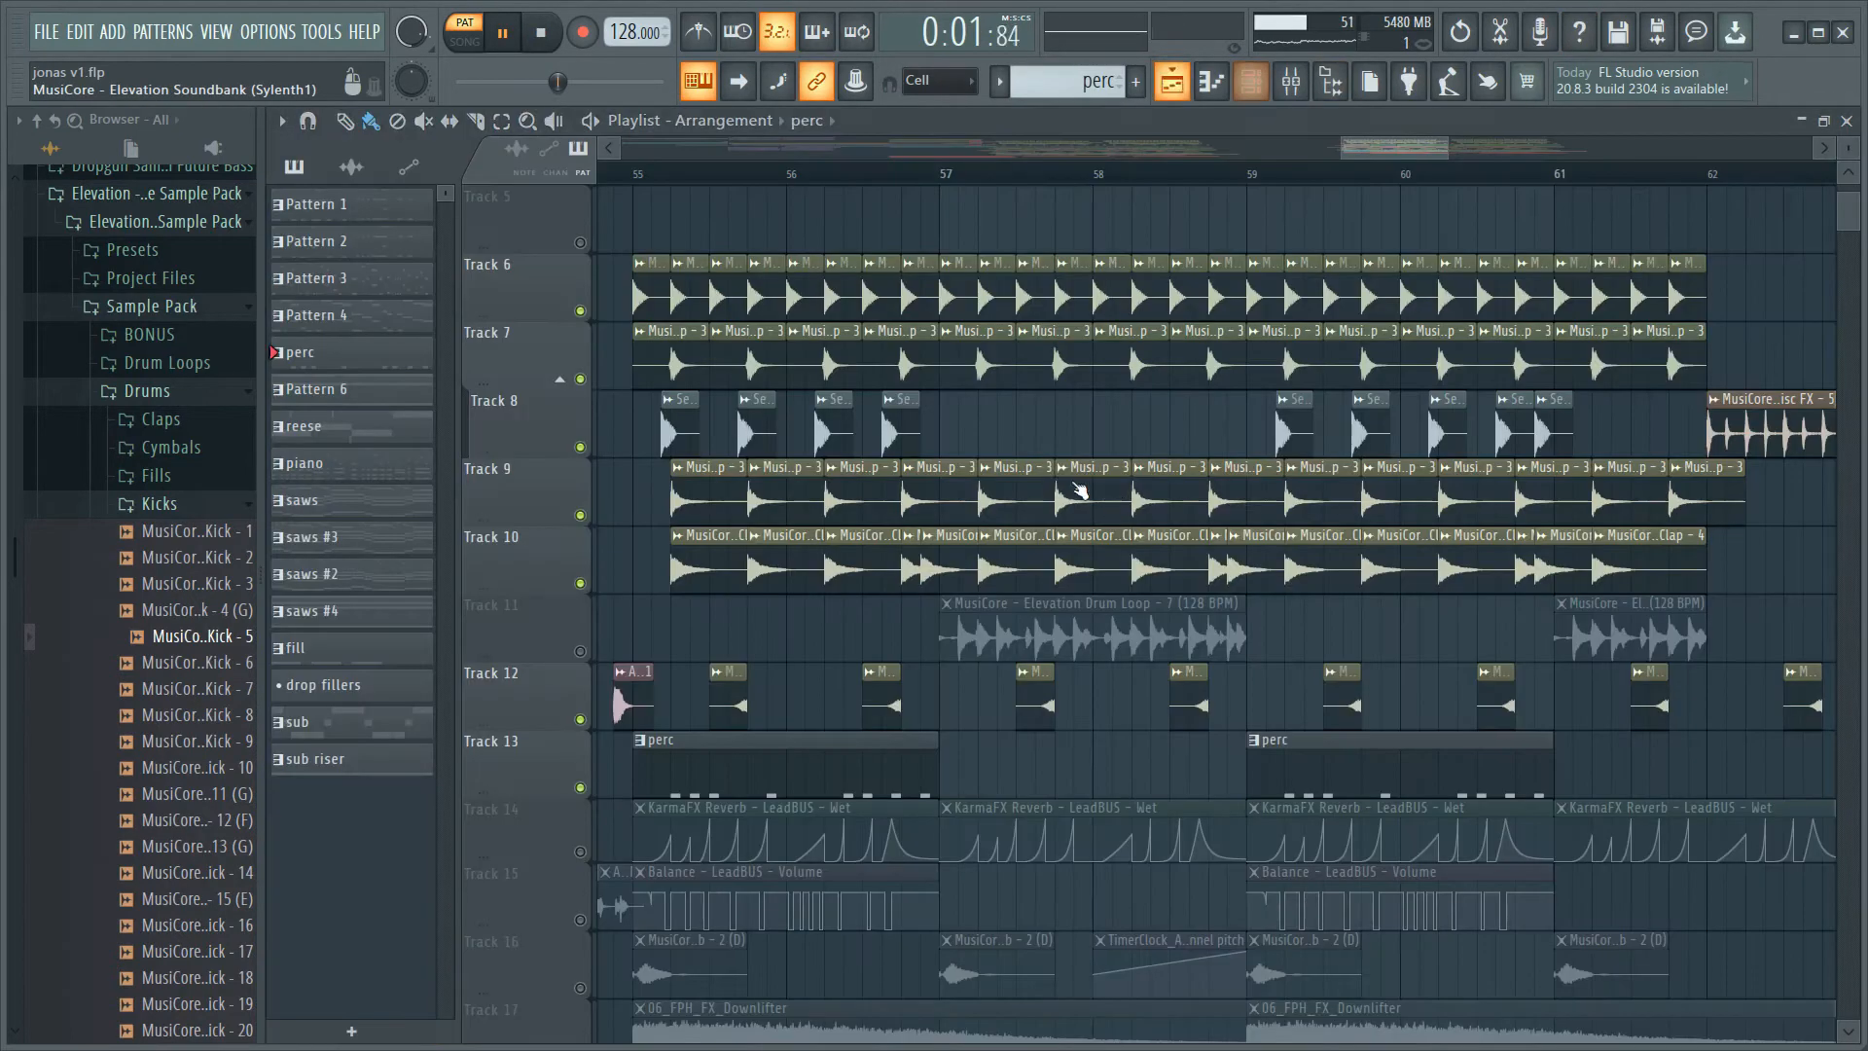
{"action": "left_click", "coordinate": [640, 177]}
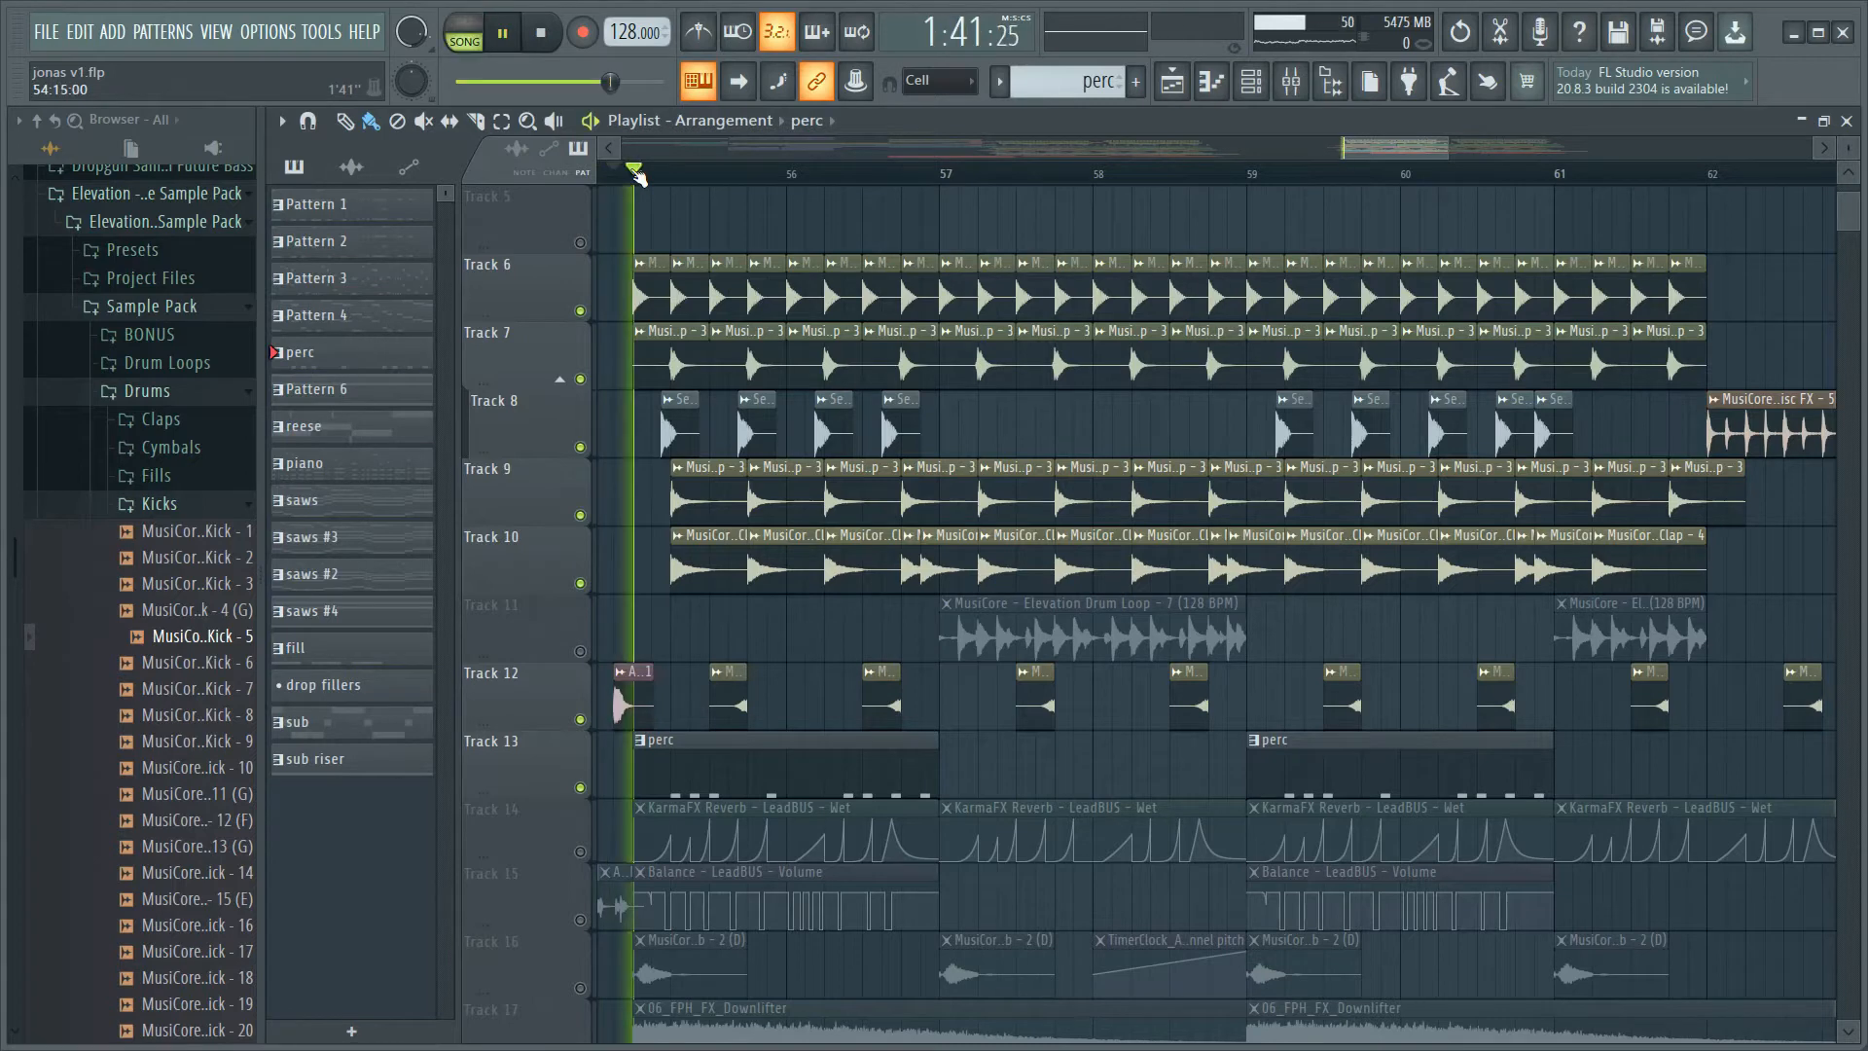
{"action": "key", "text": "space"}
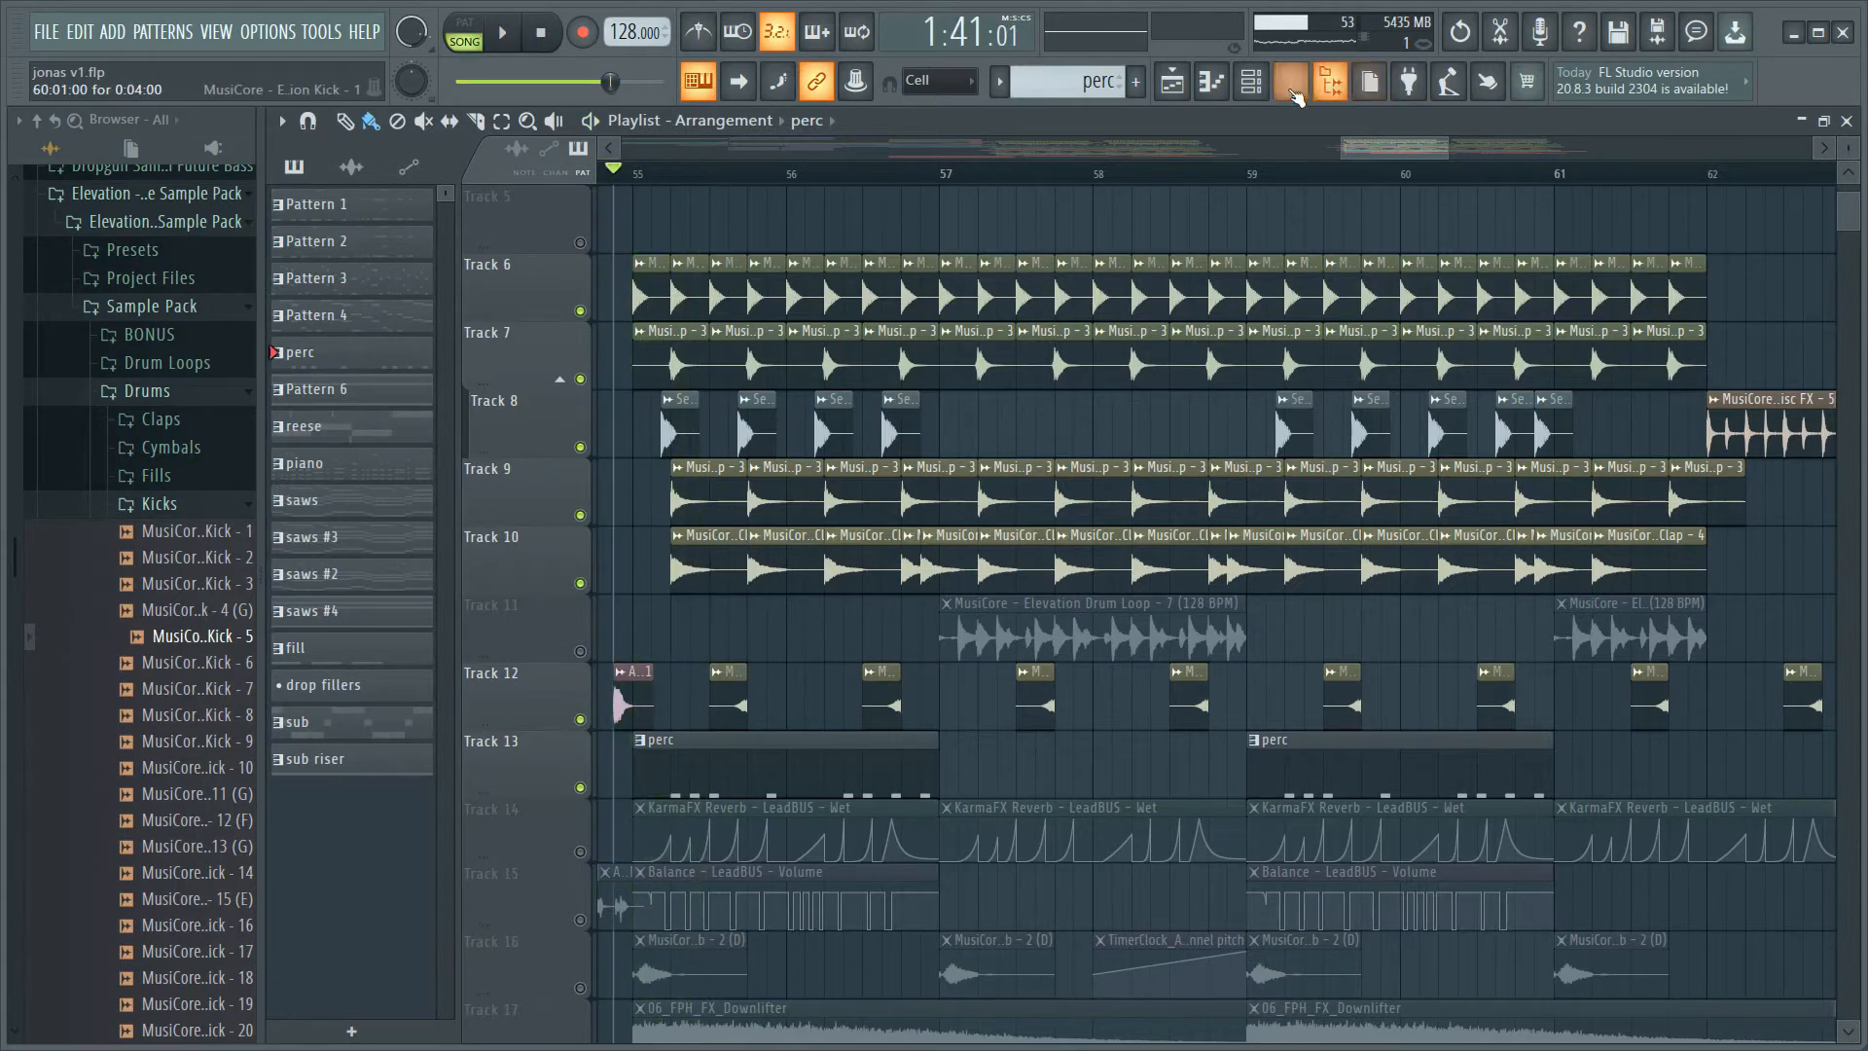
- Re-enable all channels in the channel rack and play the kick, clap and perc layers from around bar 55
{"action": "left_click", "coordinate": [1251, 81]}
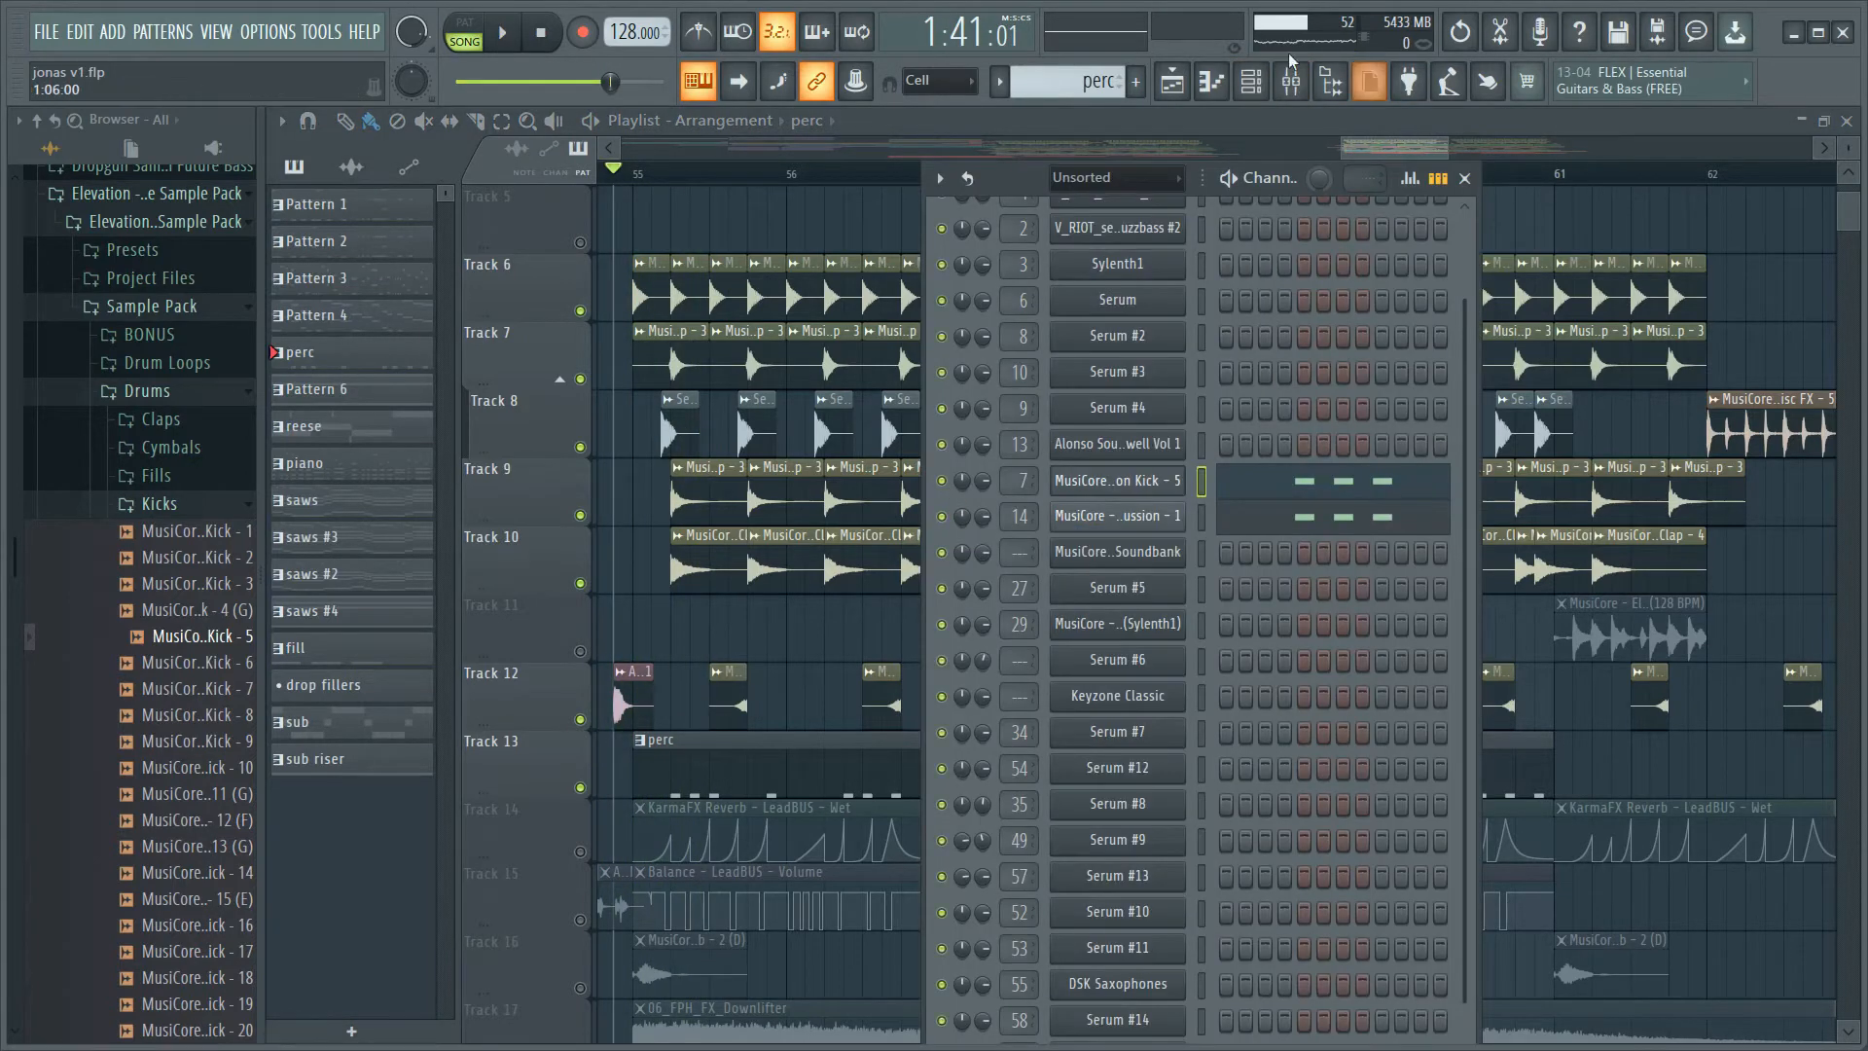
{"action": "left_click", "coordinate": [1099, 134]}
{"action": "key", "text": "space"}
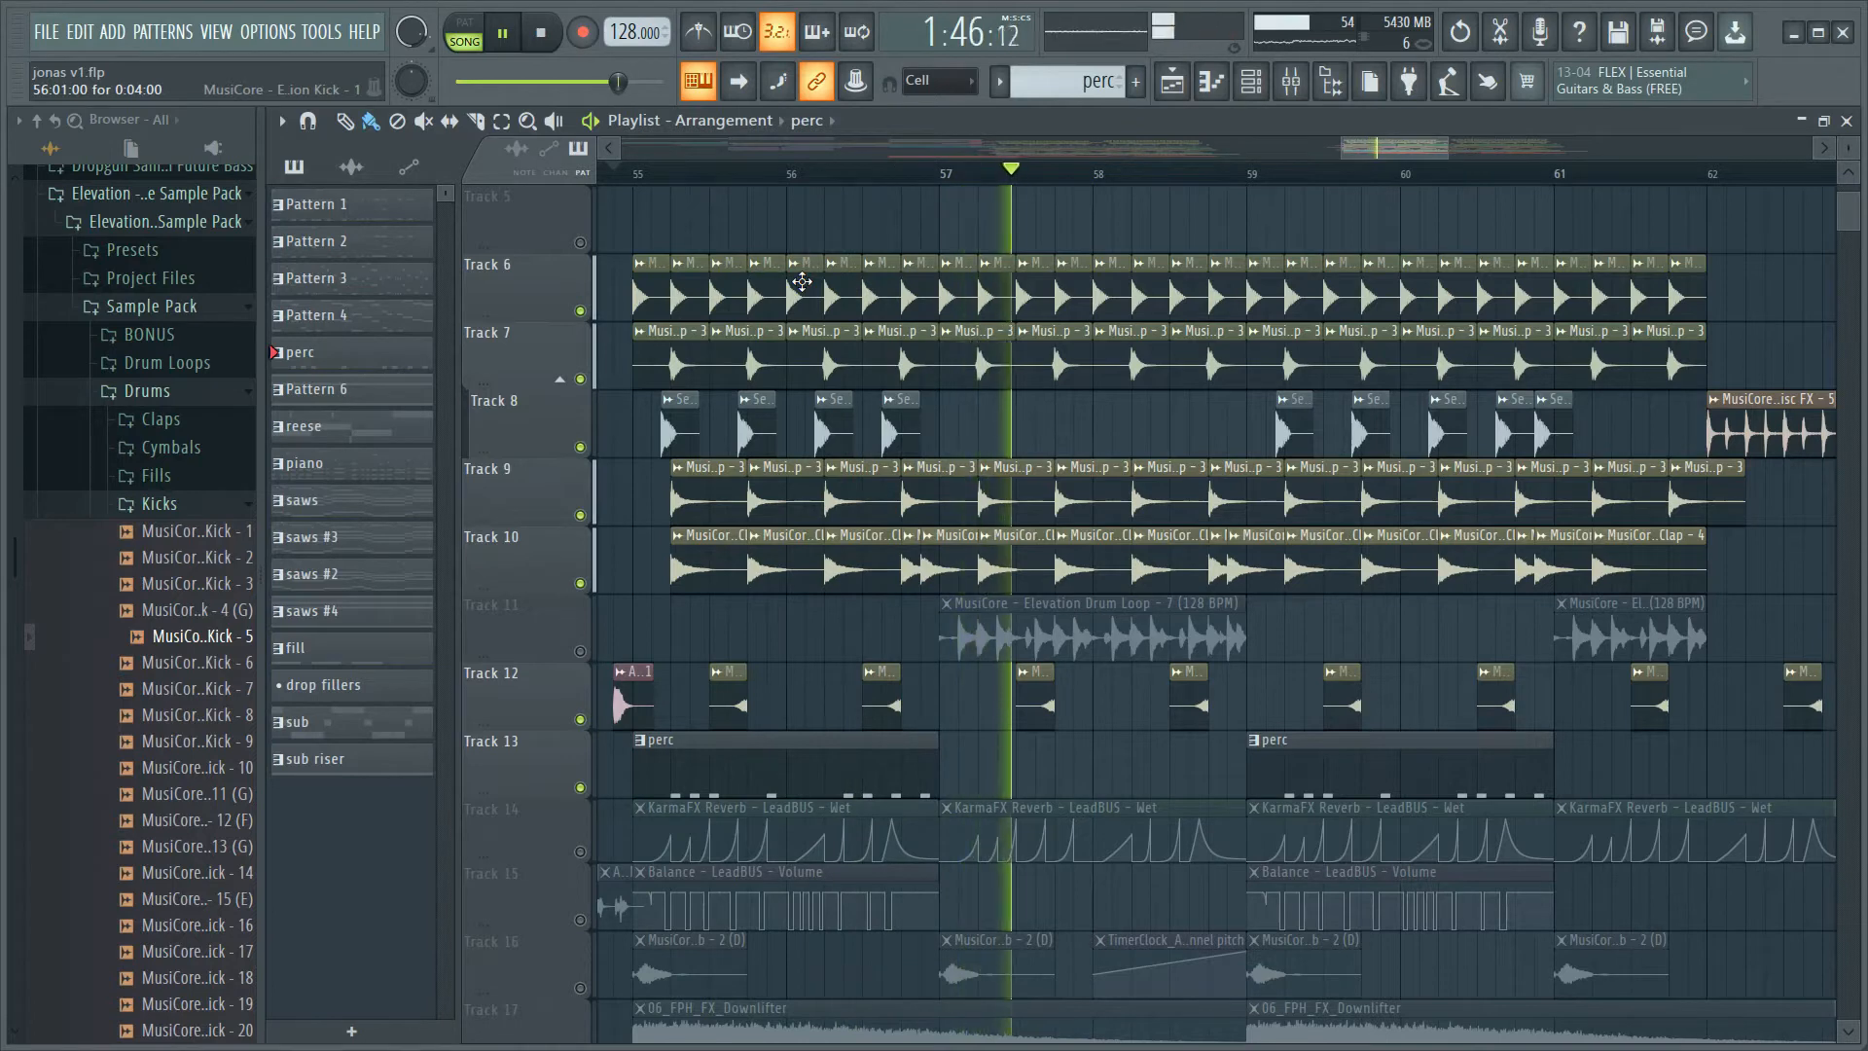
{"action": "key", "text": "space"}
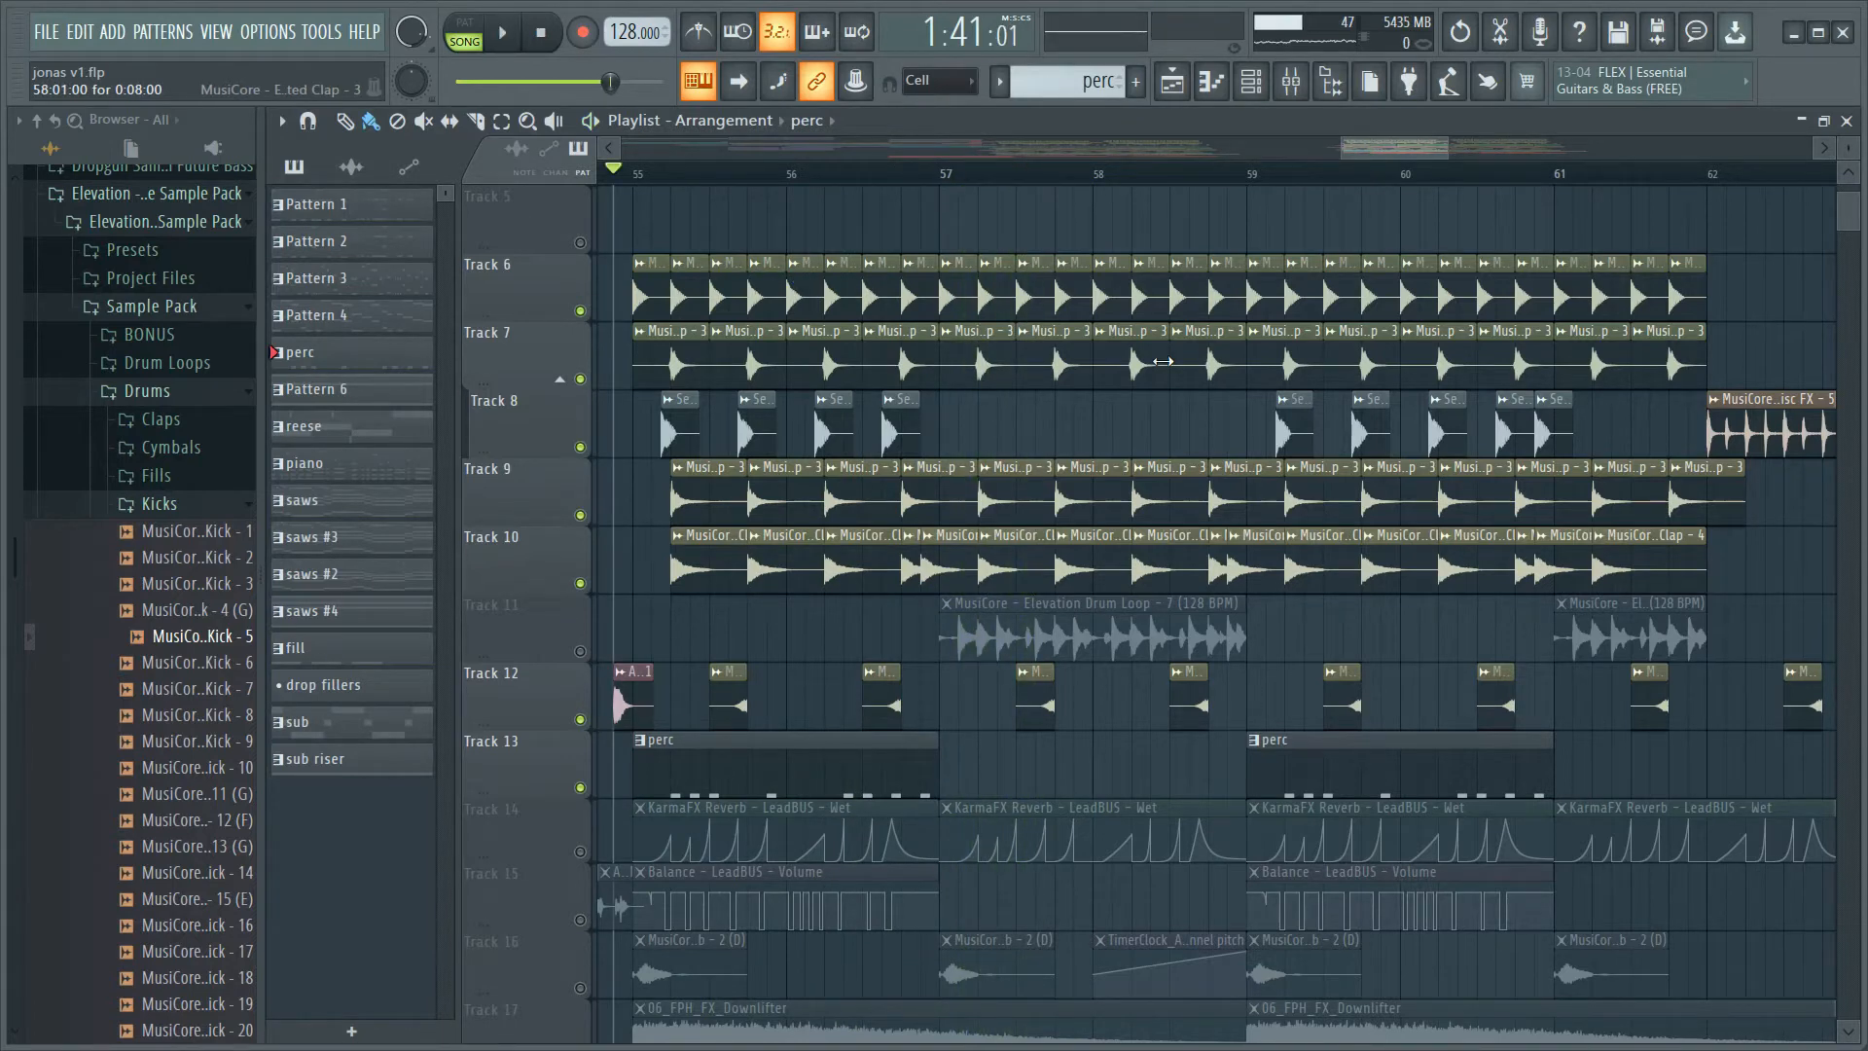
- Unmute the Elevation Drum Loop - 7 on Track 11 and play it with the other drums from bar 55
{"action": "left_click", "coordinate": [642, 174]}
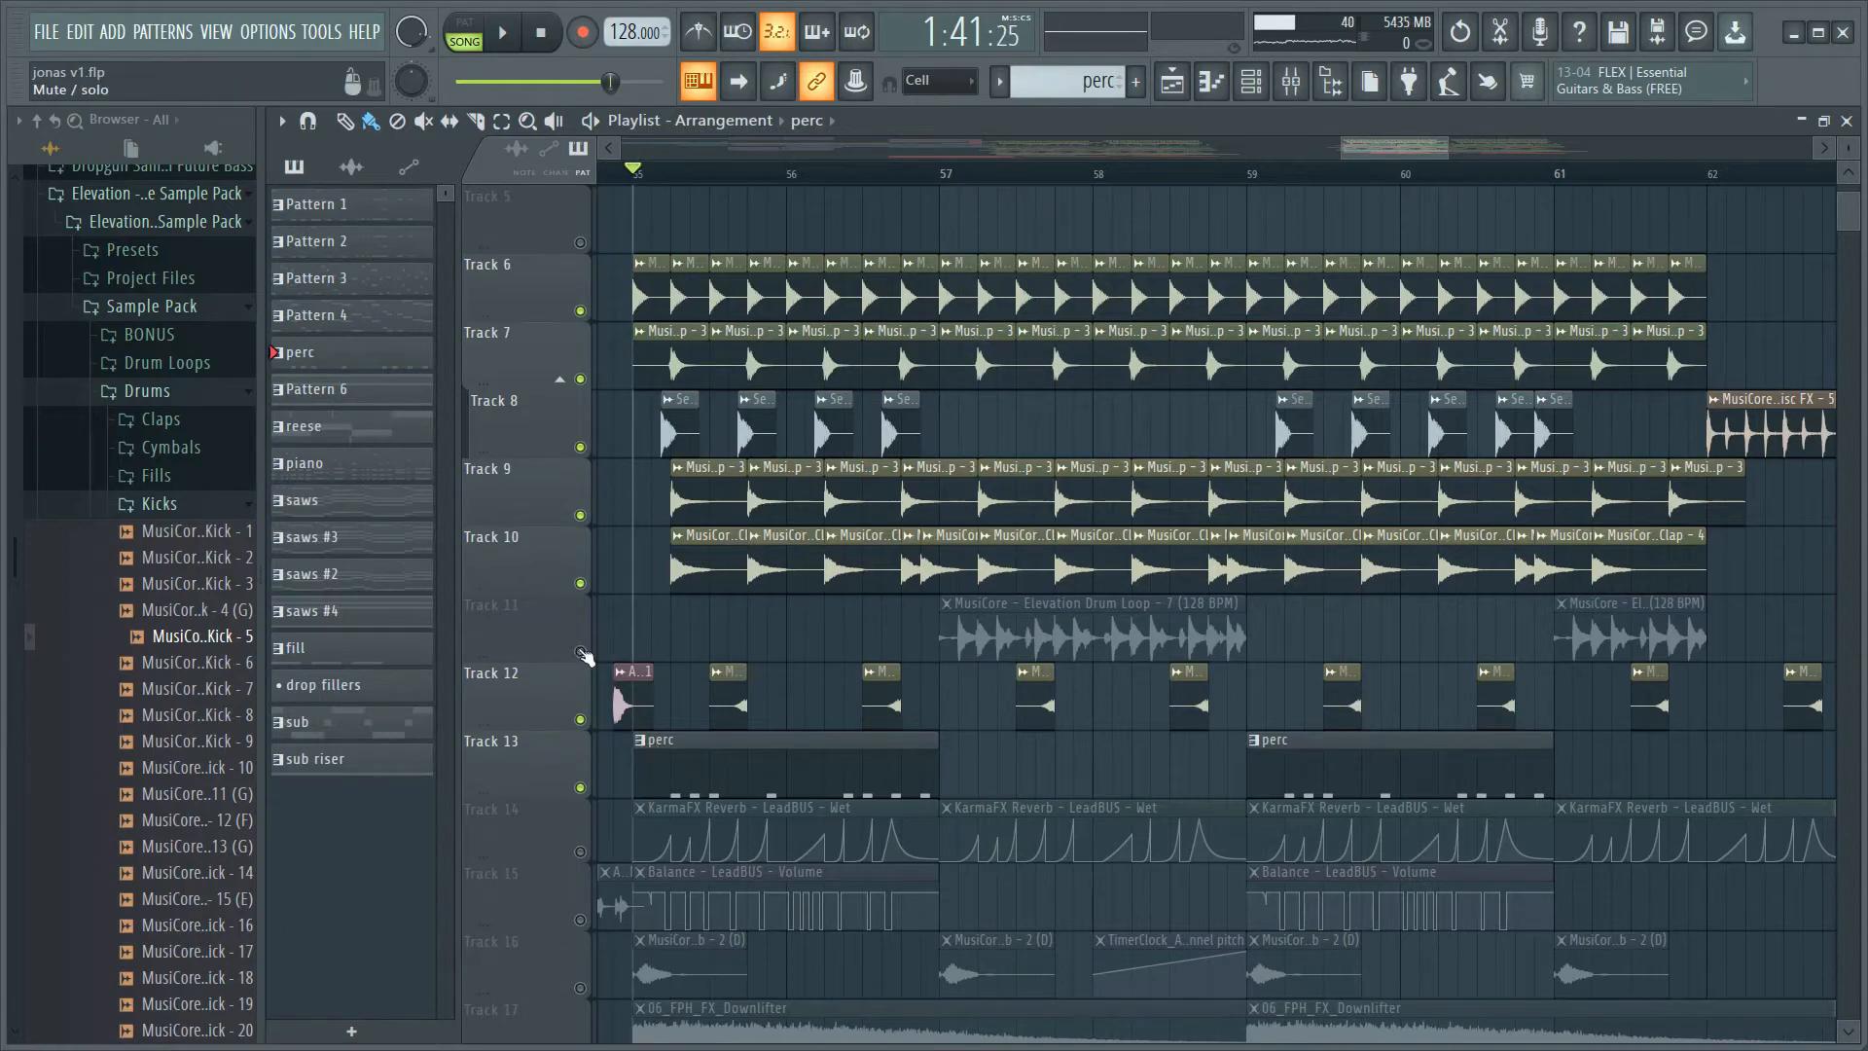
{"action": "left_click", "coordinate": [581, 652]}
{"action": "key", "text": "space"}
{"action": "scroll", "coordinate": [973, 671], "scroll_direction": "down", "scroll_amount": 8}
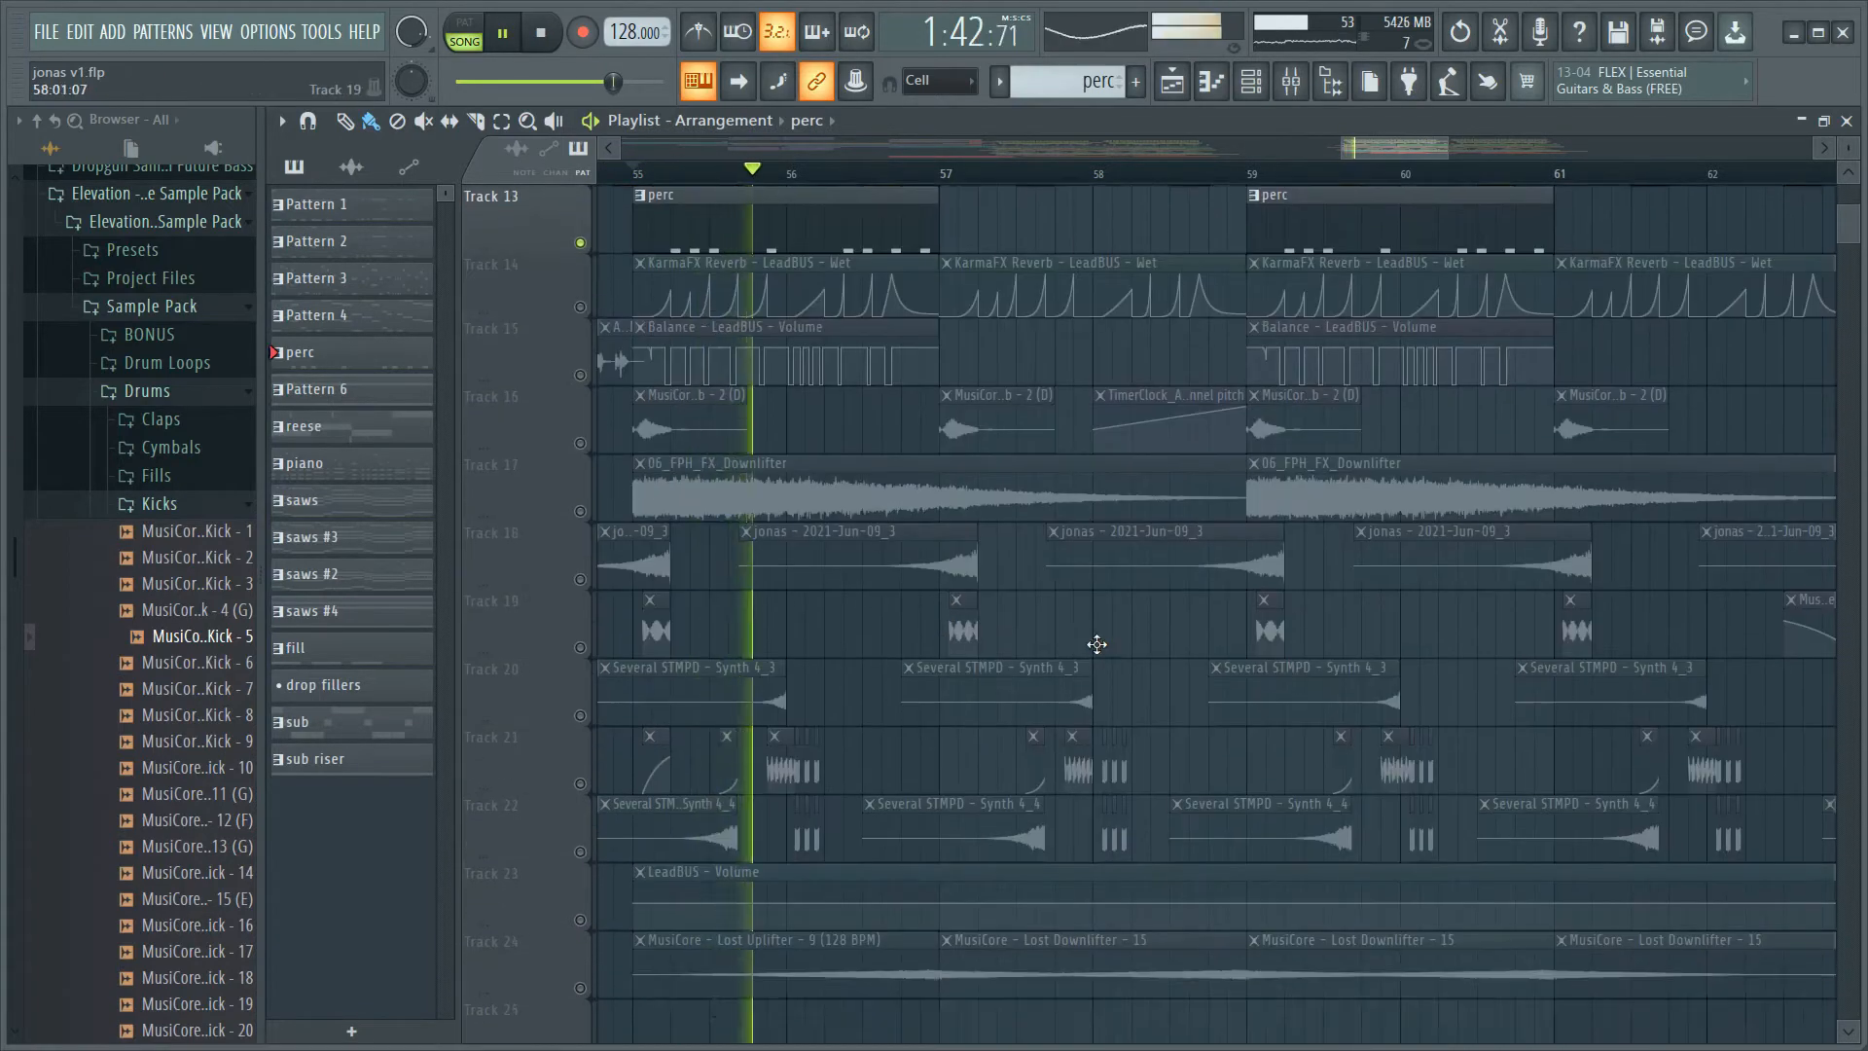
{"action": "scroll", "coordinate": [1097, 644], "scroll_direction": "up", "scroll_amount": 8}
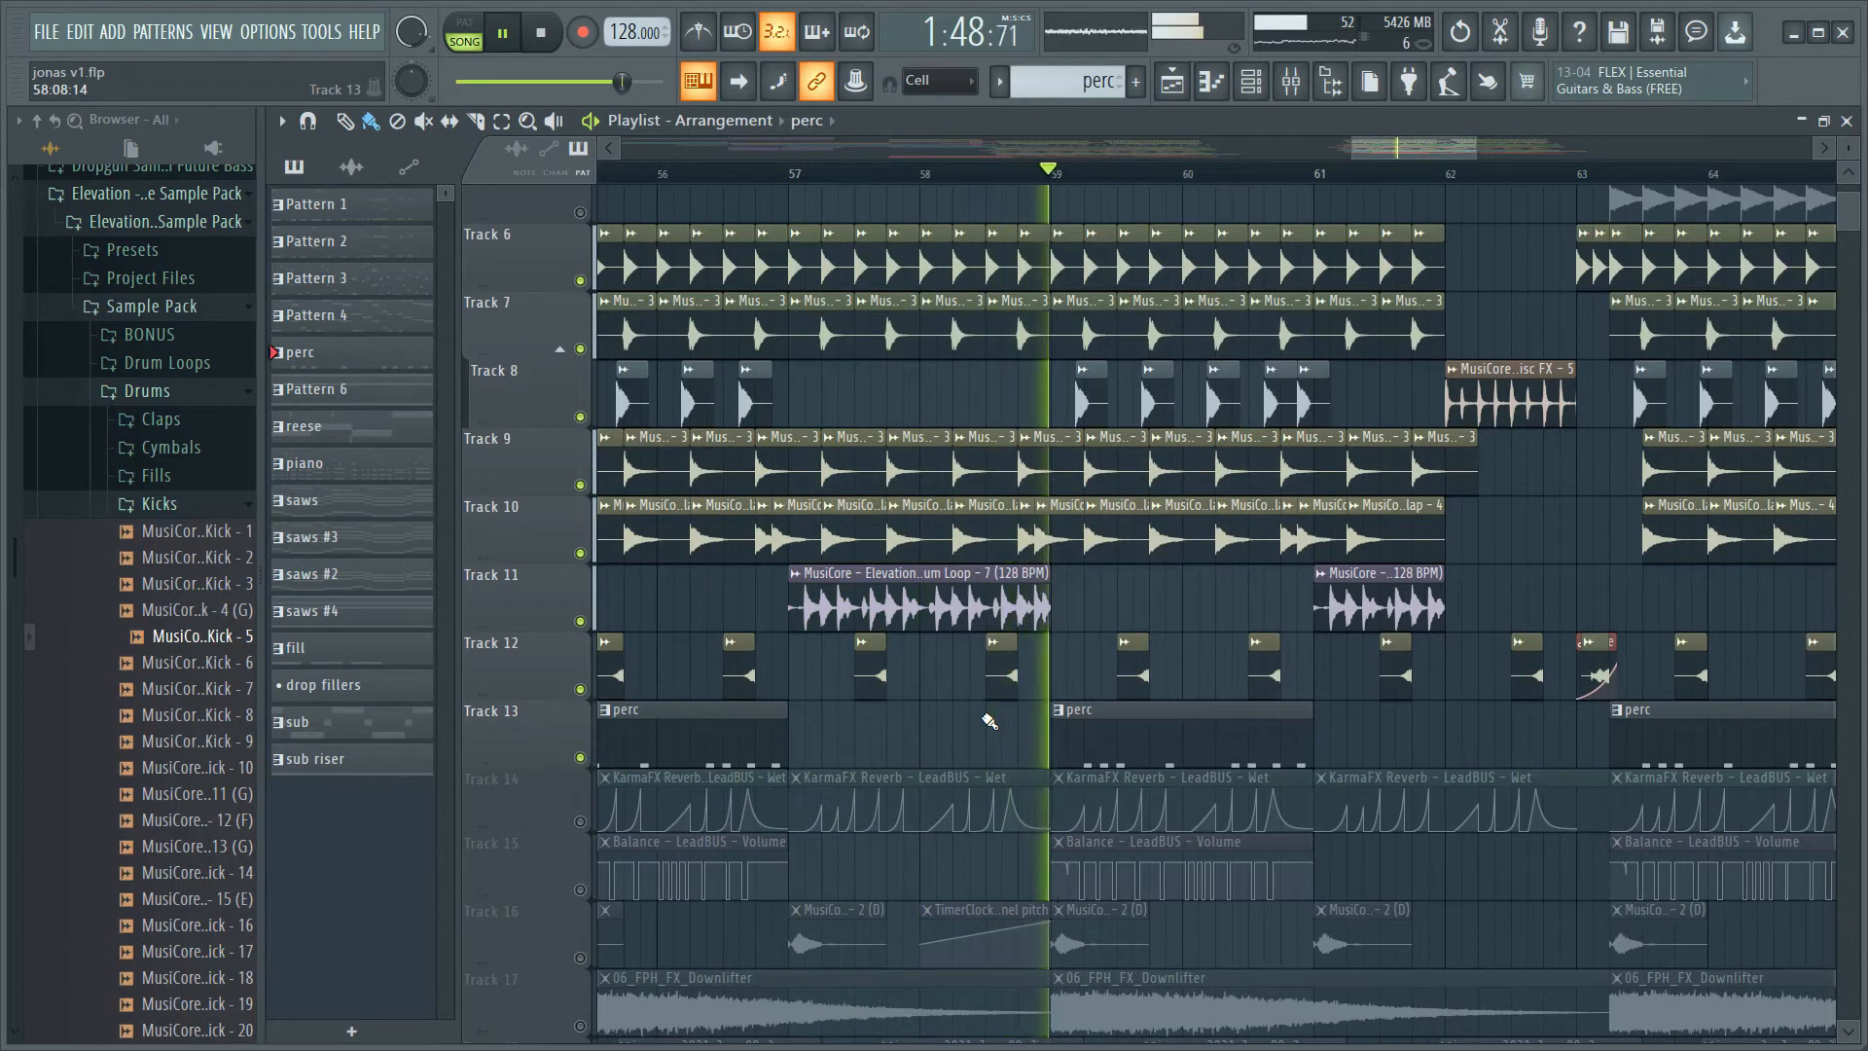
- Stop playback, inspect the sample settings of the Elevation Drum Loop - 7 clip, and set the playback position to bar 55
{"action": "key", "text": "space"}
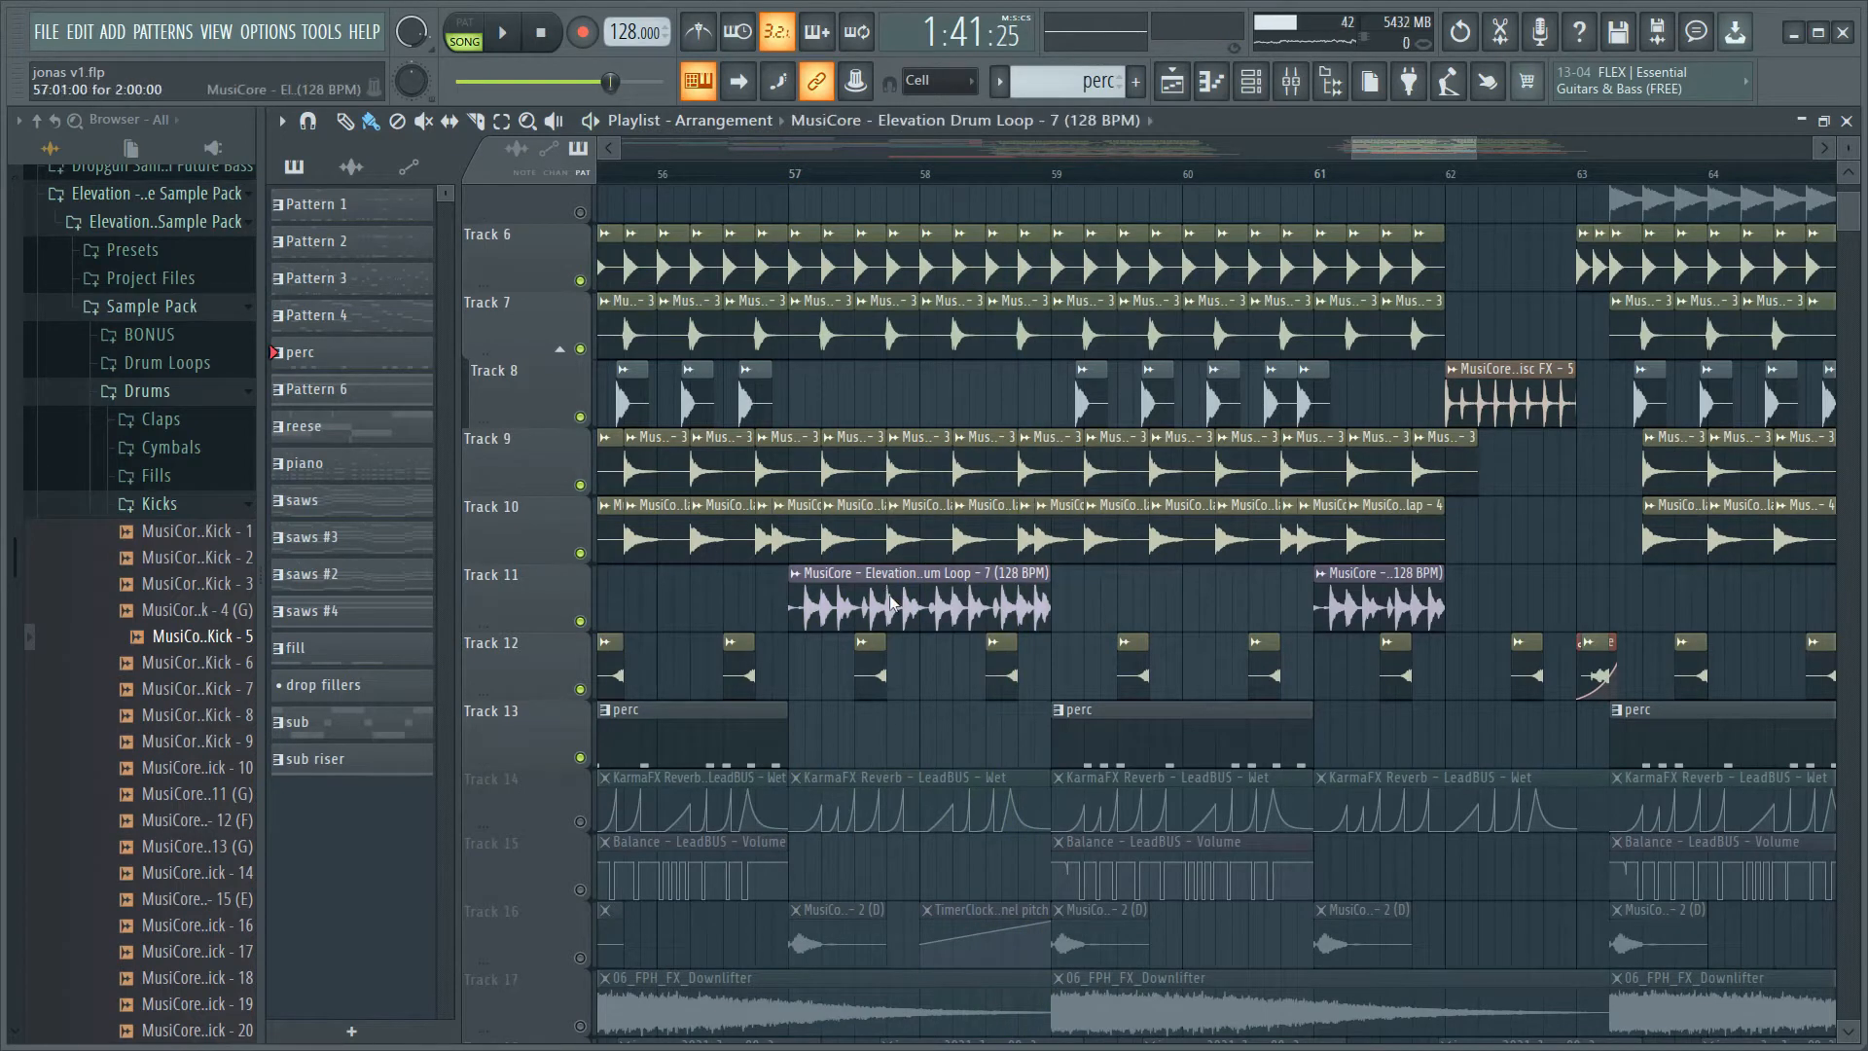
{"action": "double_click", "coordinate": [1031, 598]}
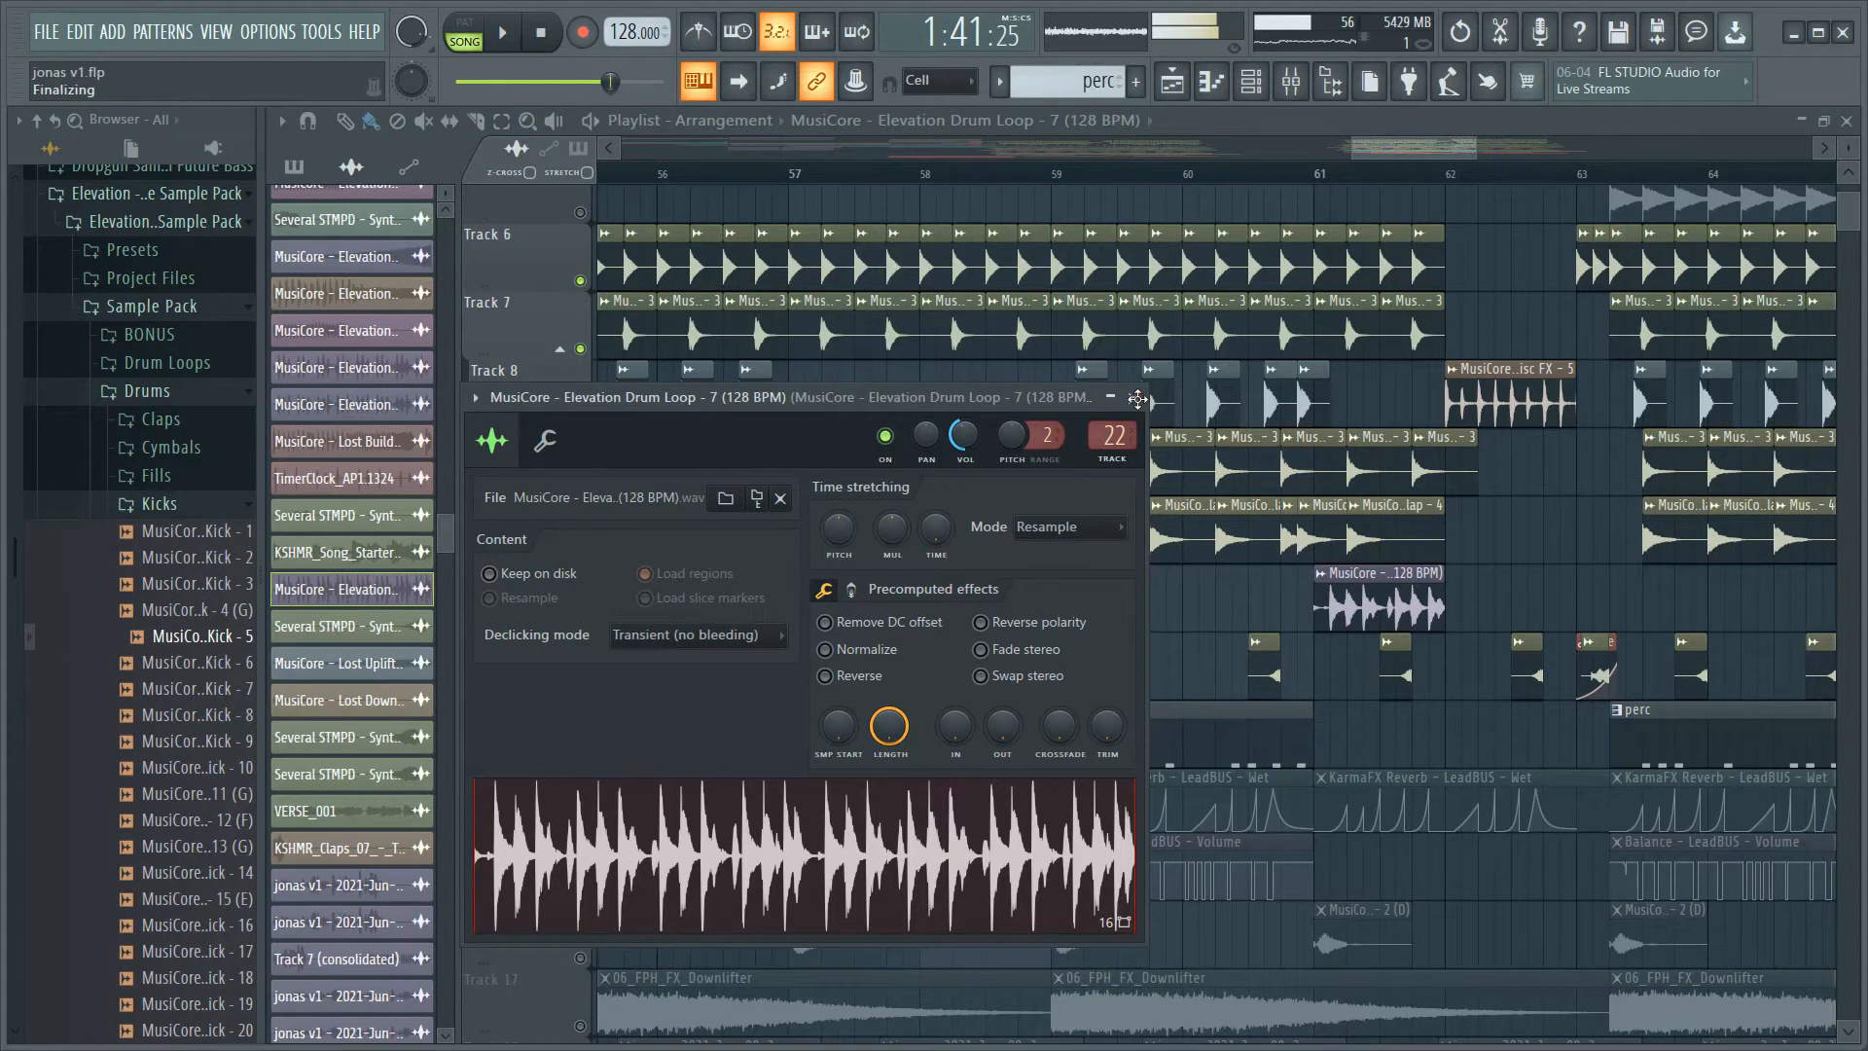
{"action": "left_click", "coordinate": [1134, 395]}
{"action": "mouse_move", "coordinate": [848, 177]}
{"action": "left_mouse_down"}
{"action": "mouse_move", "coordinate": [591, 180]}
{"action": "mouse_move", "coordinate": [721, 190]}
{"action": "left_mouse_up"}
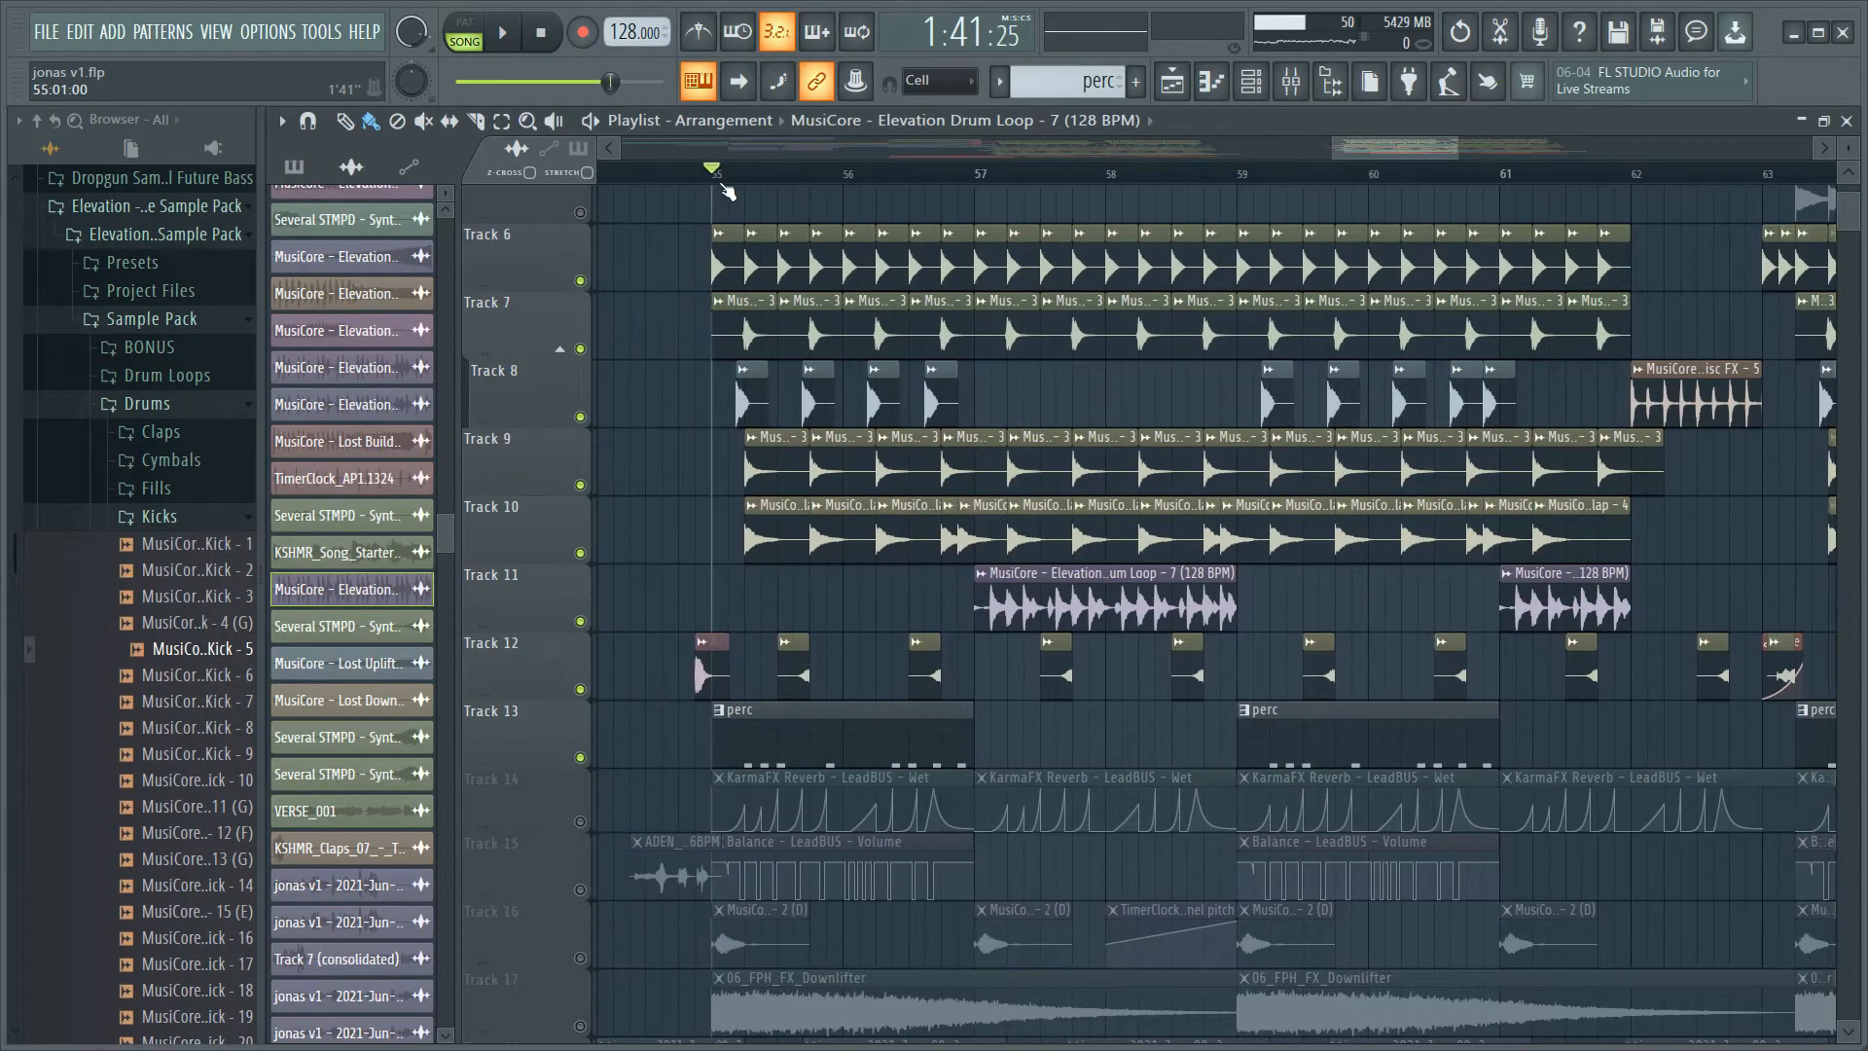
- Unmute Track 16 and open the sample settings of its Elevation Stab - 2 (D) clip
{"action": "scroll", "coordinate": [1050, 608], "scroll_direction": "down", "scroll_amount": 3}
{"action": "scroll", "coordinate": [1060, 608], "scroll_direction": "down", "scroll_amount": 3}
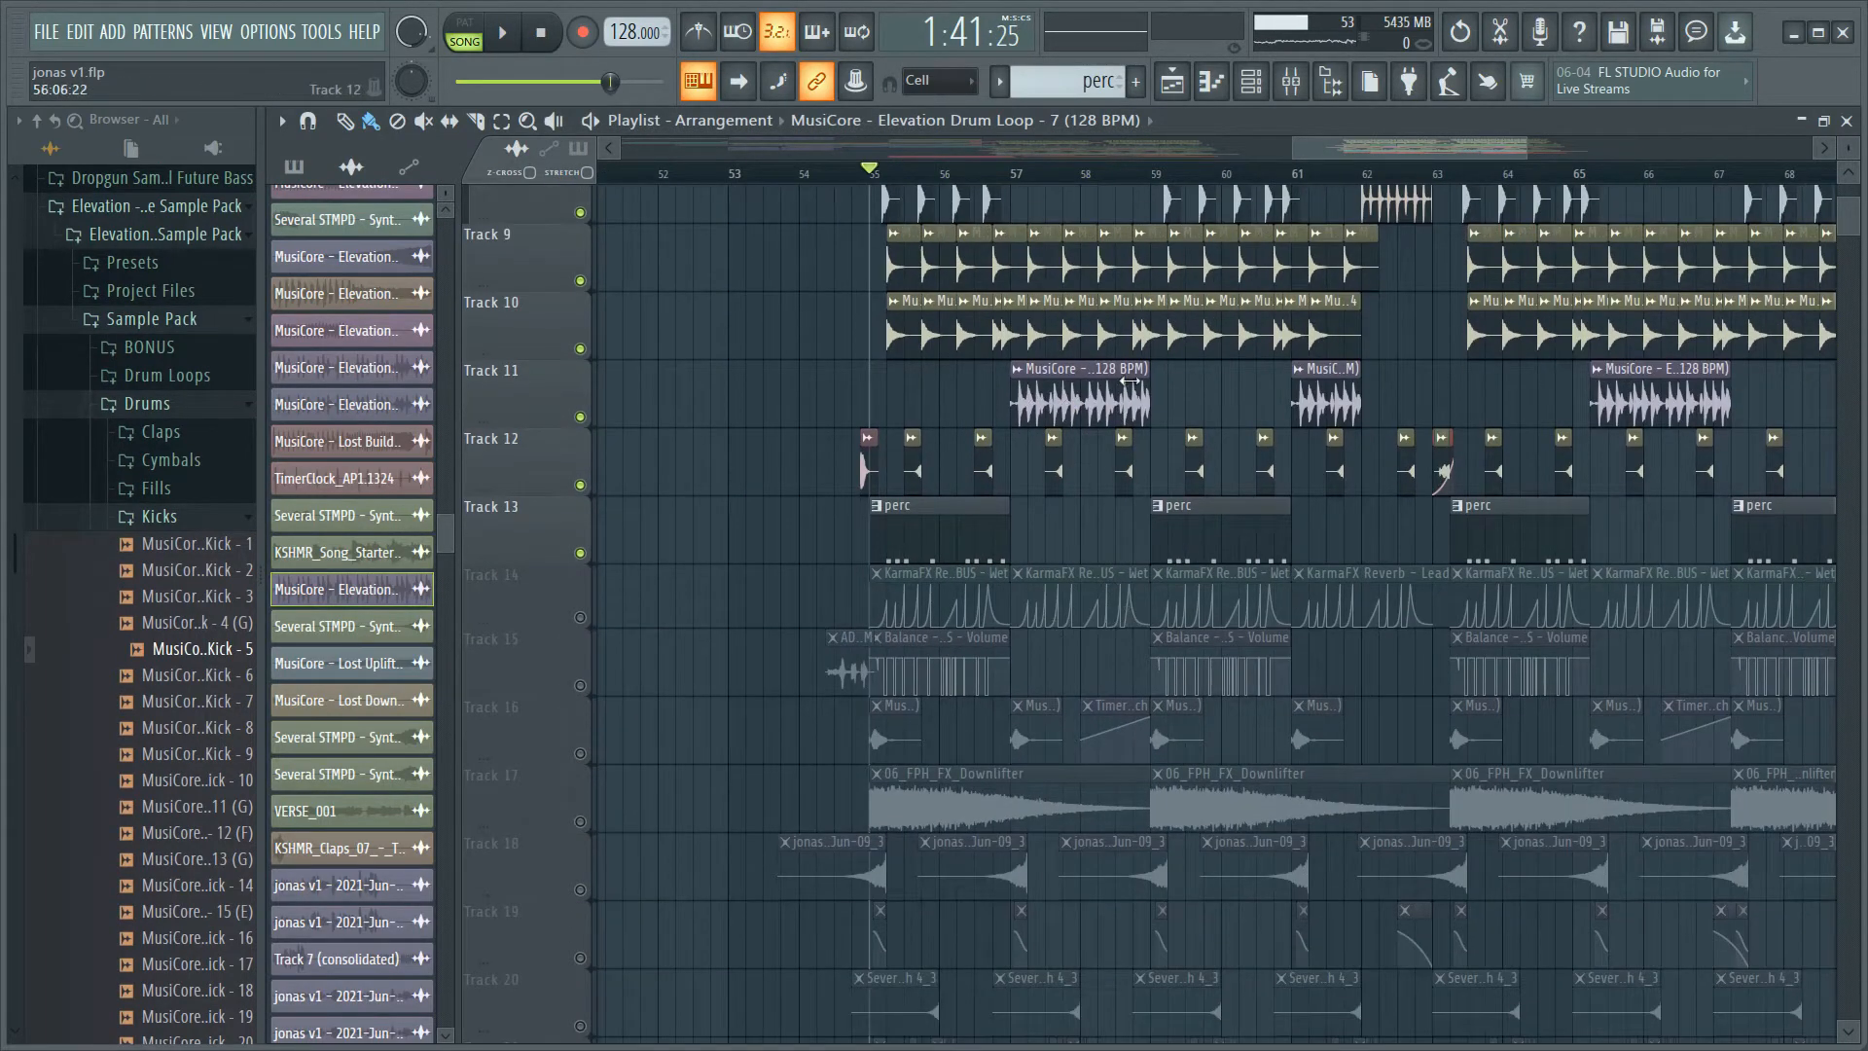
{"action": "scroll", "coordinate": [1133, 389], "scroll_direction": "up", "scroll_amount": 3}
{"action": "scroll", "coordinate": [1068, 595], "scroll_direction": "down", "scroll_amount": 2}
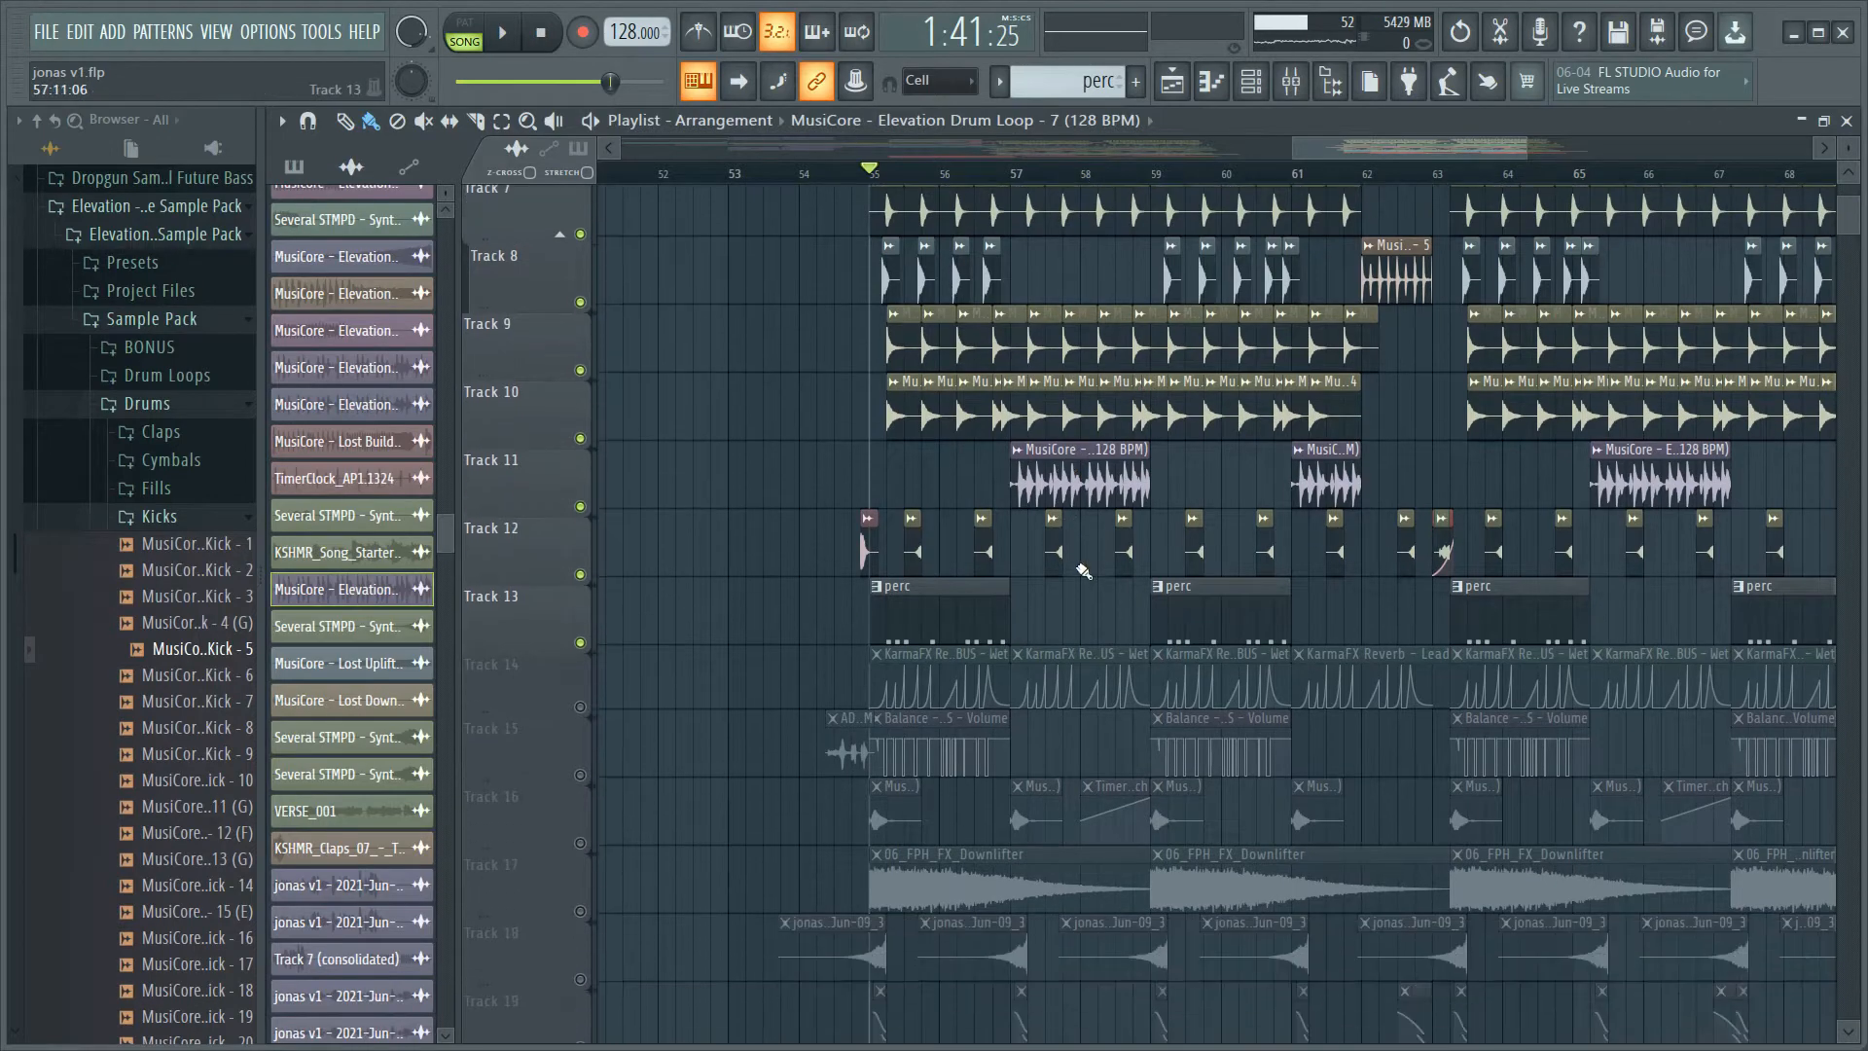
{"action": "scroll", "coordinate": [1093, 674], "scroll_direction": "down", "scroll_amount": 3}
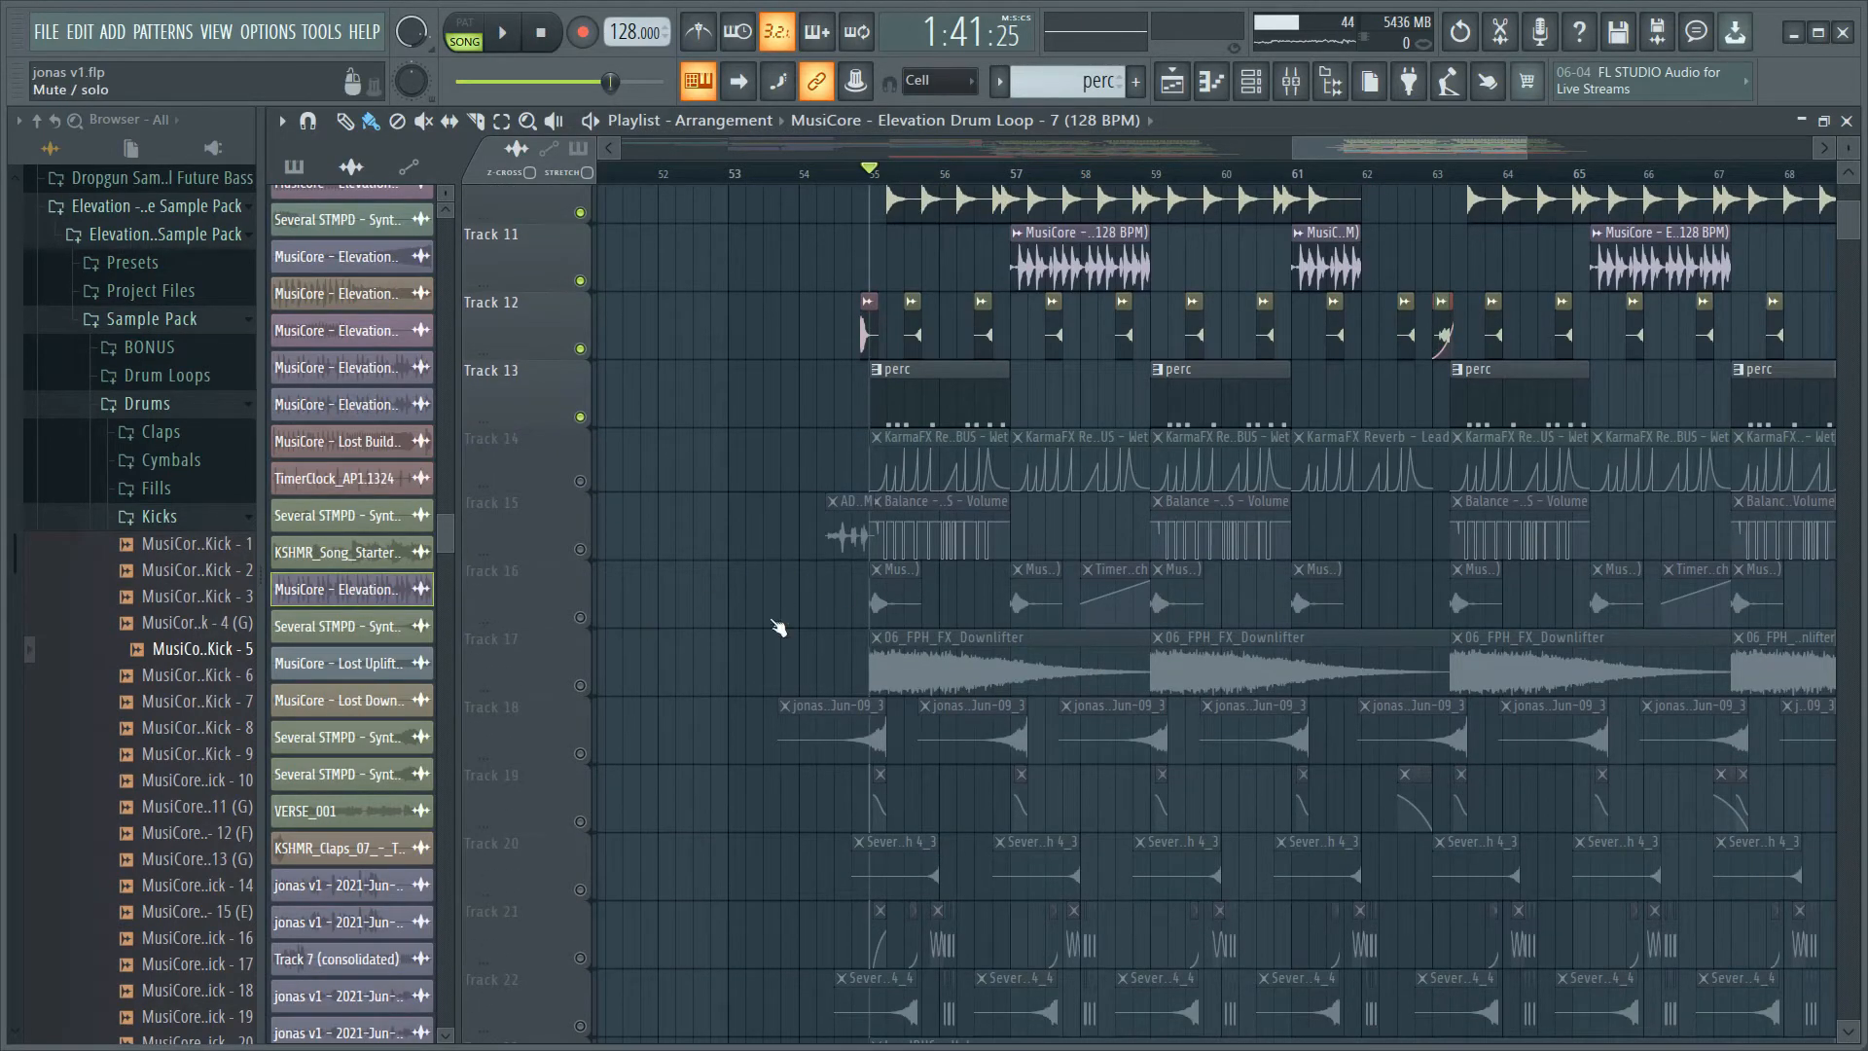
{"action": "double_click", "coordinate": [893, 605]}
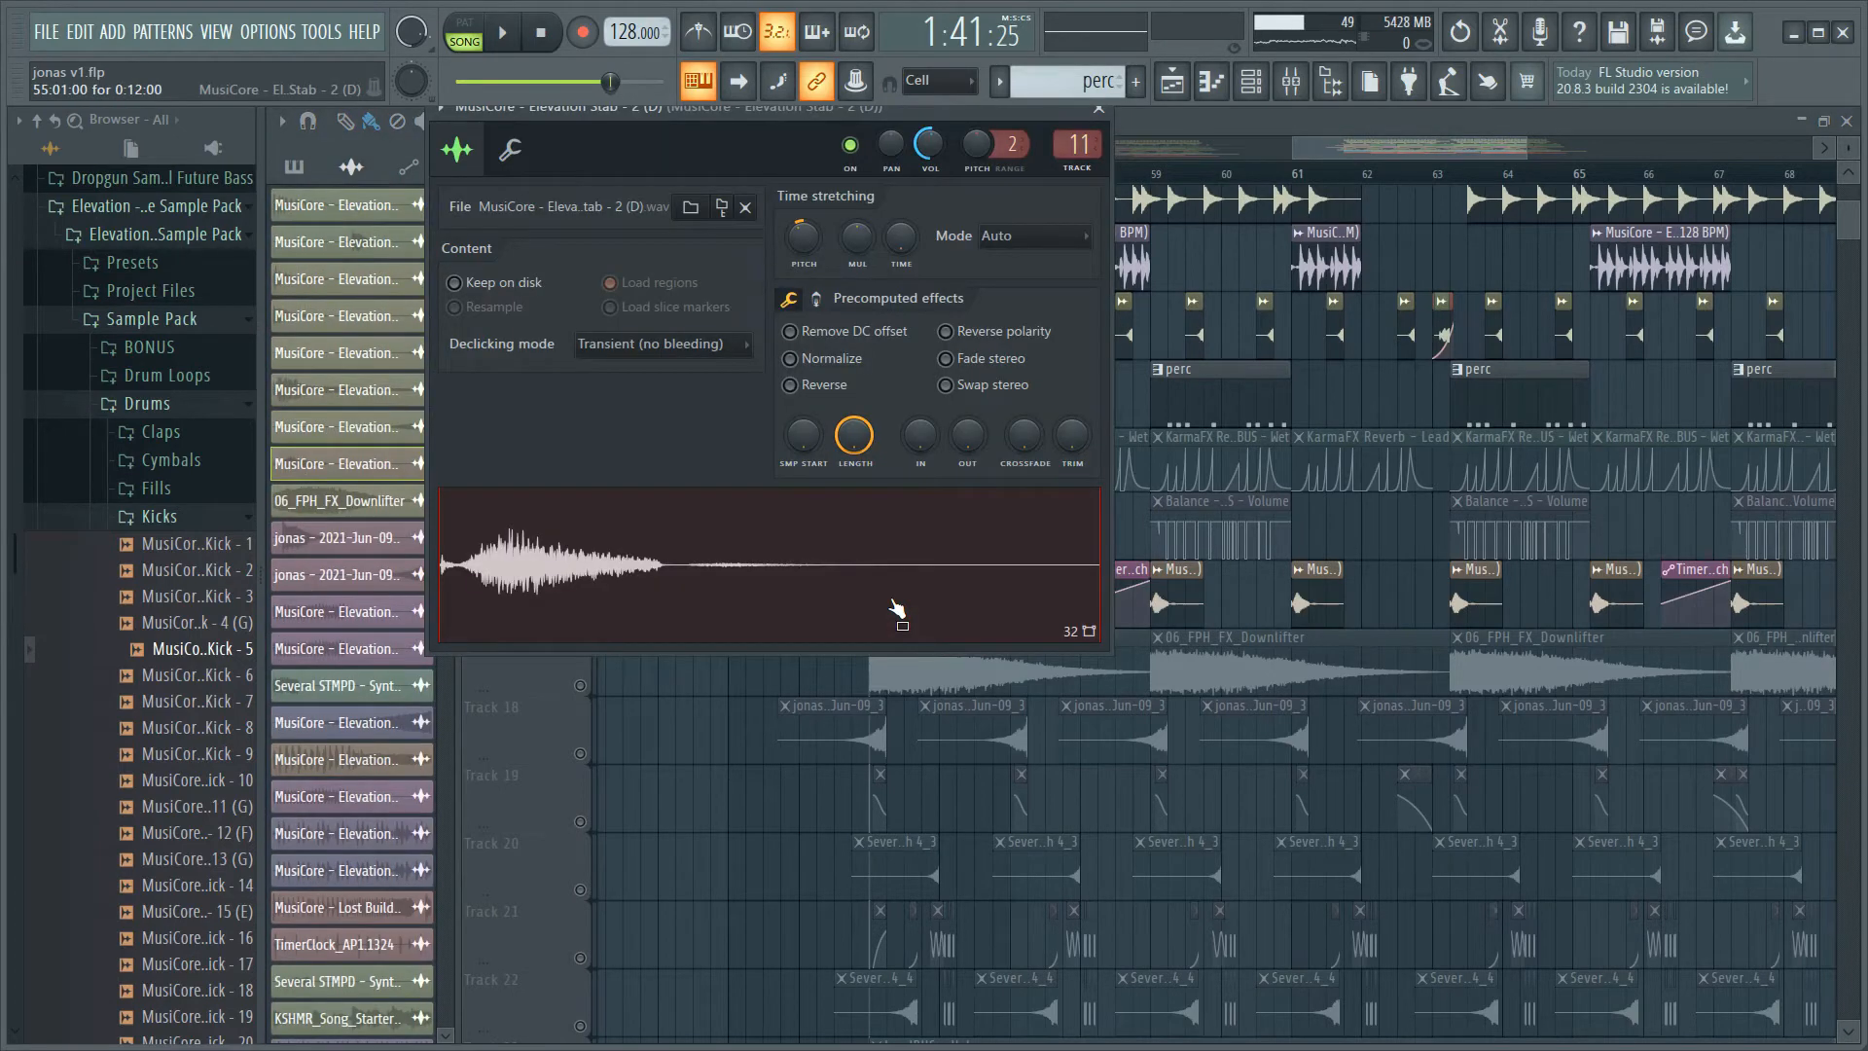
{"action": "left_click_drag", "start_coordinate": [585, 124], "coordinate": [586, 171]}
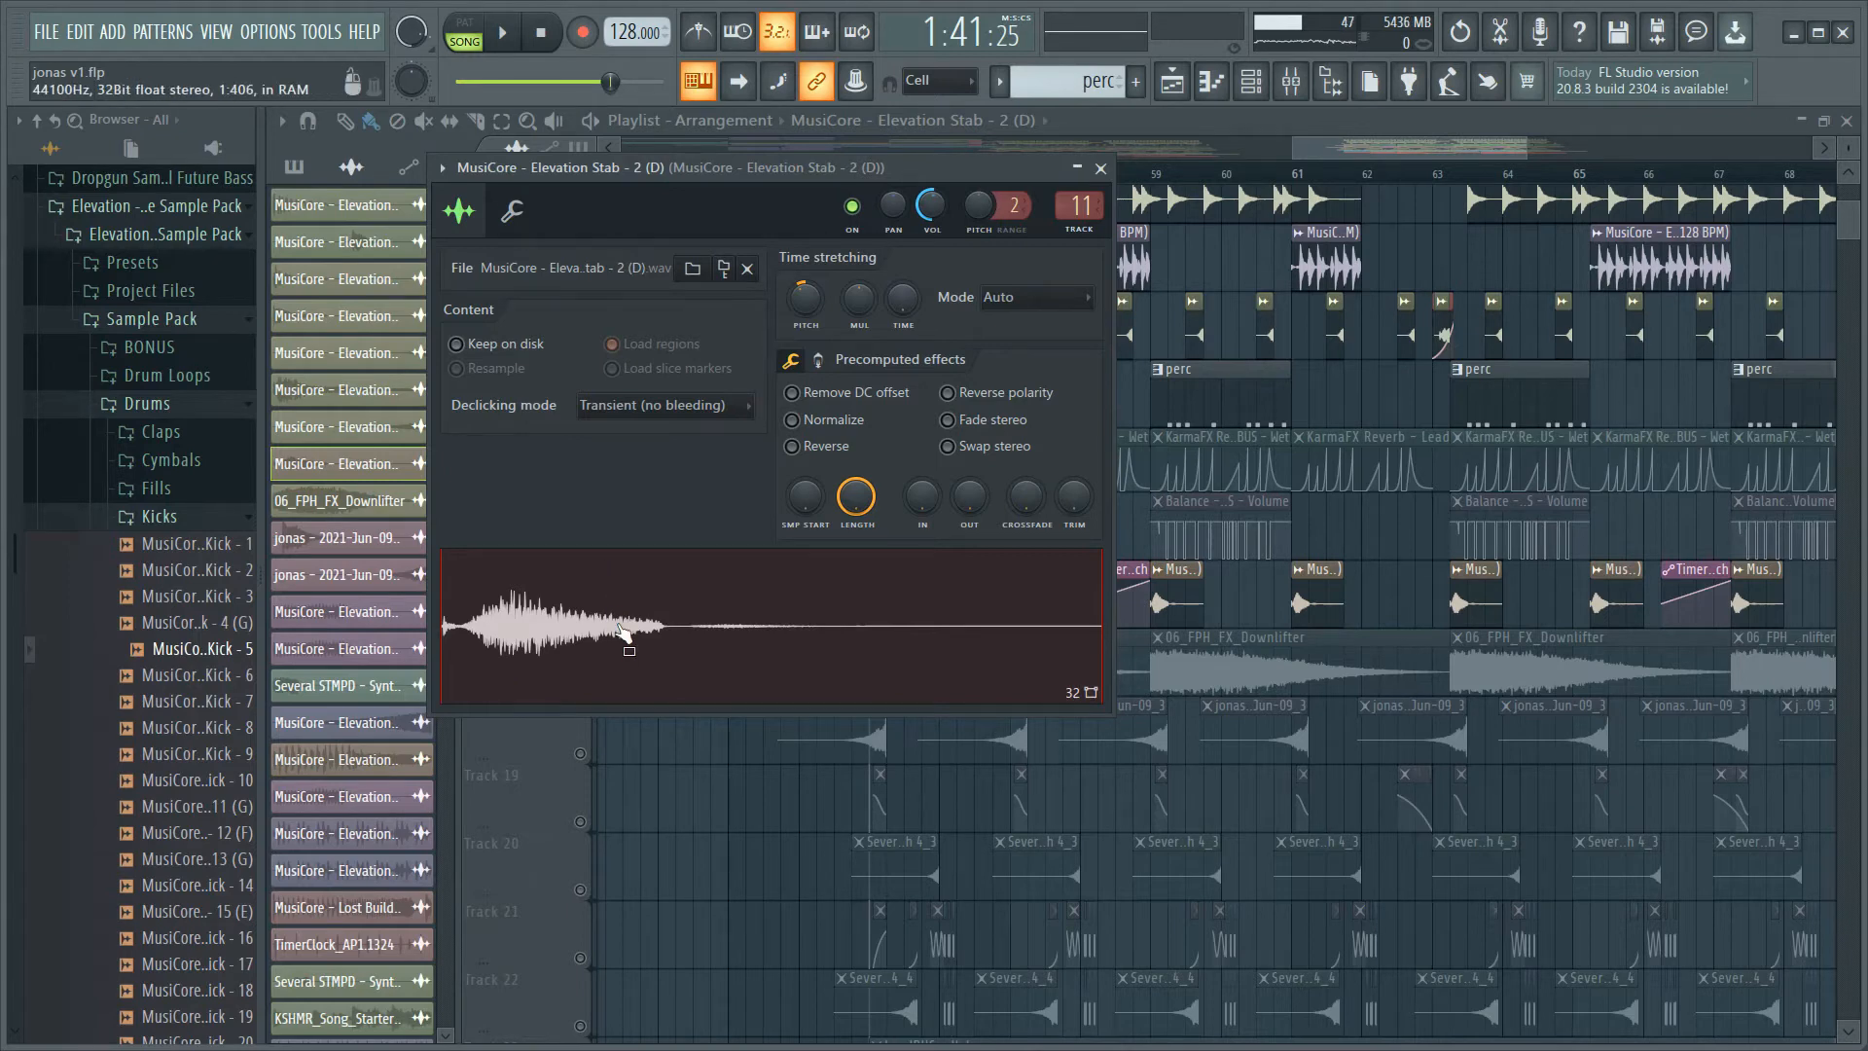
- Inspect both Fruity parametric EQ 2 curves and the Effector FX module on the Elevation Stab - 2 (D) mixer insert
{"action": "left_click", "coordinate": [1291, 82]}
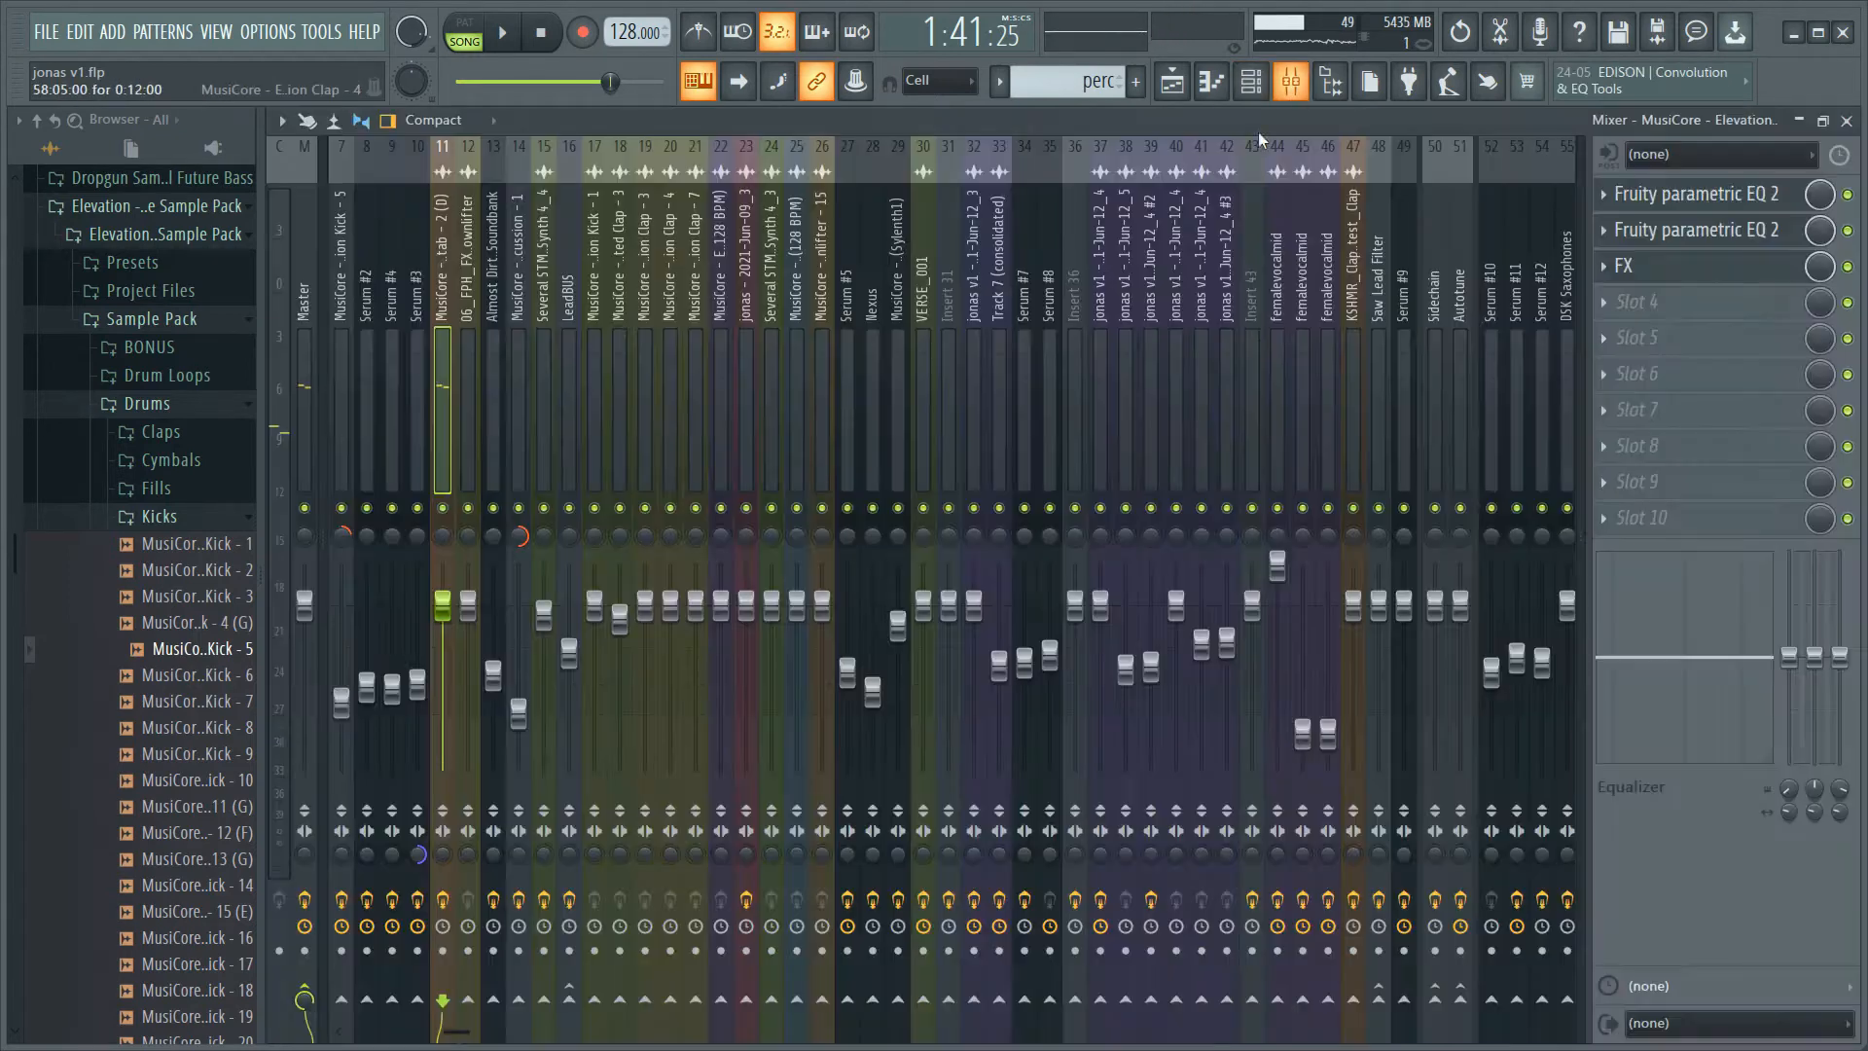
{"action": "left_click", "coordinate": [1724, 209]}
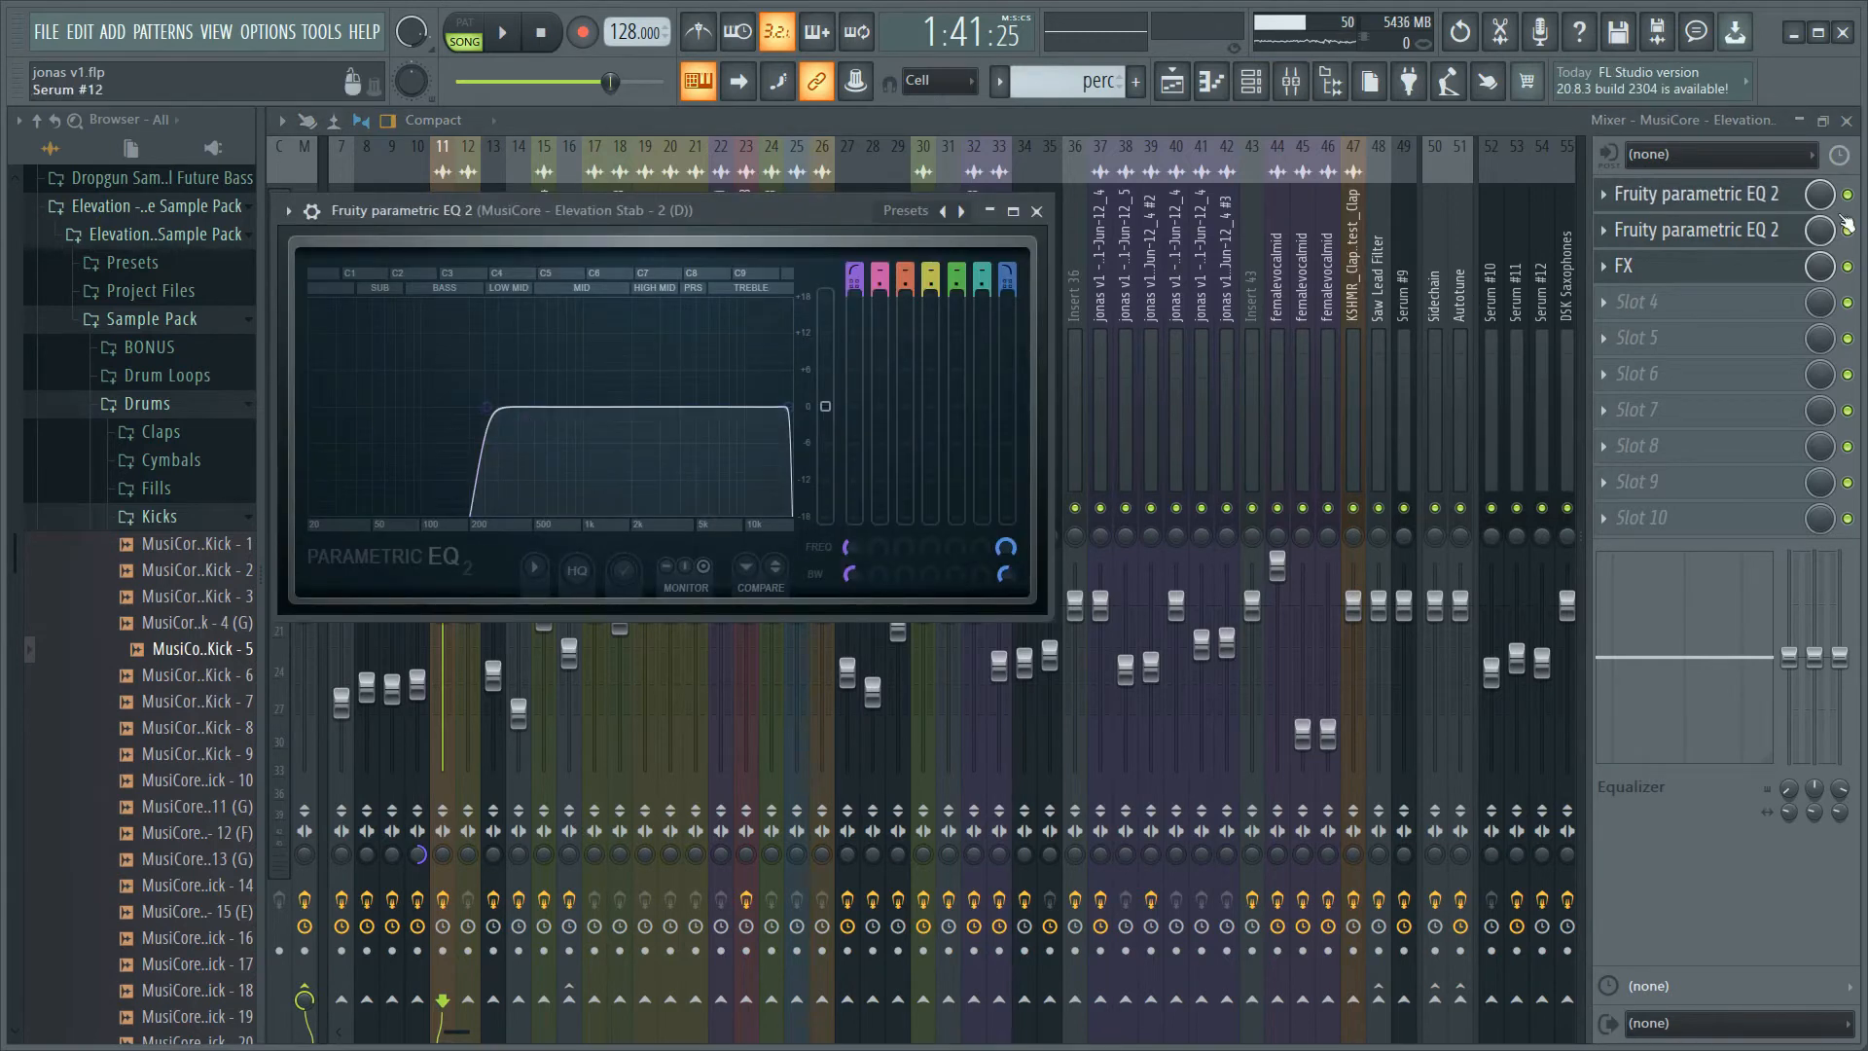
{"action": "left_click", "coordinate": [1671, 231]}
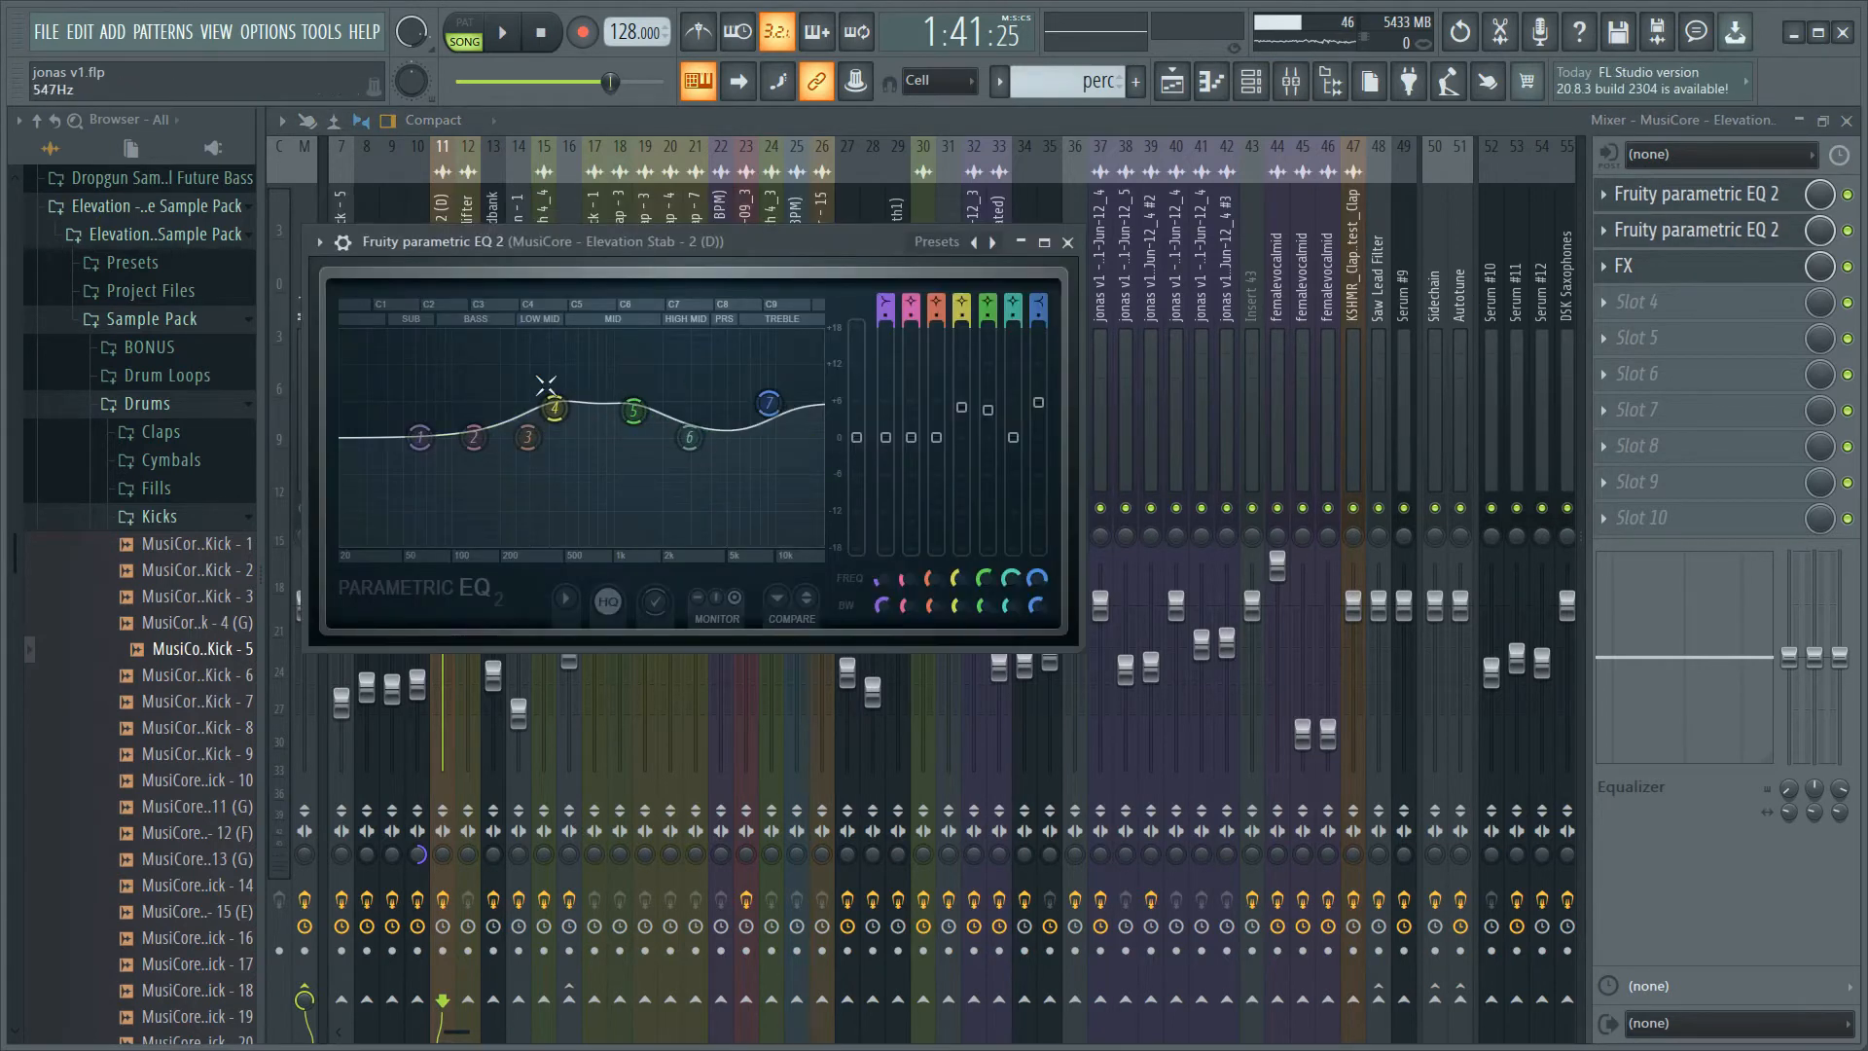
{"action": "key", "text": "Escape"}
{"action": "left_click", "coordinate": [1662, 267]}
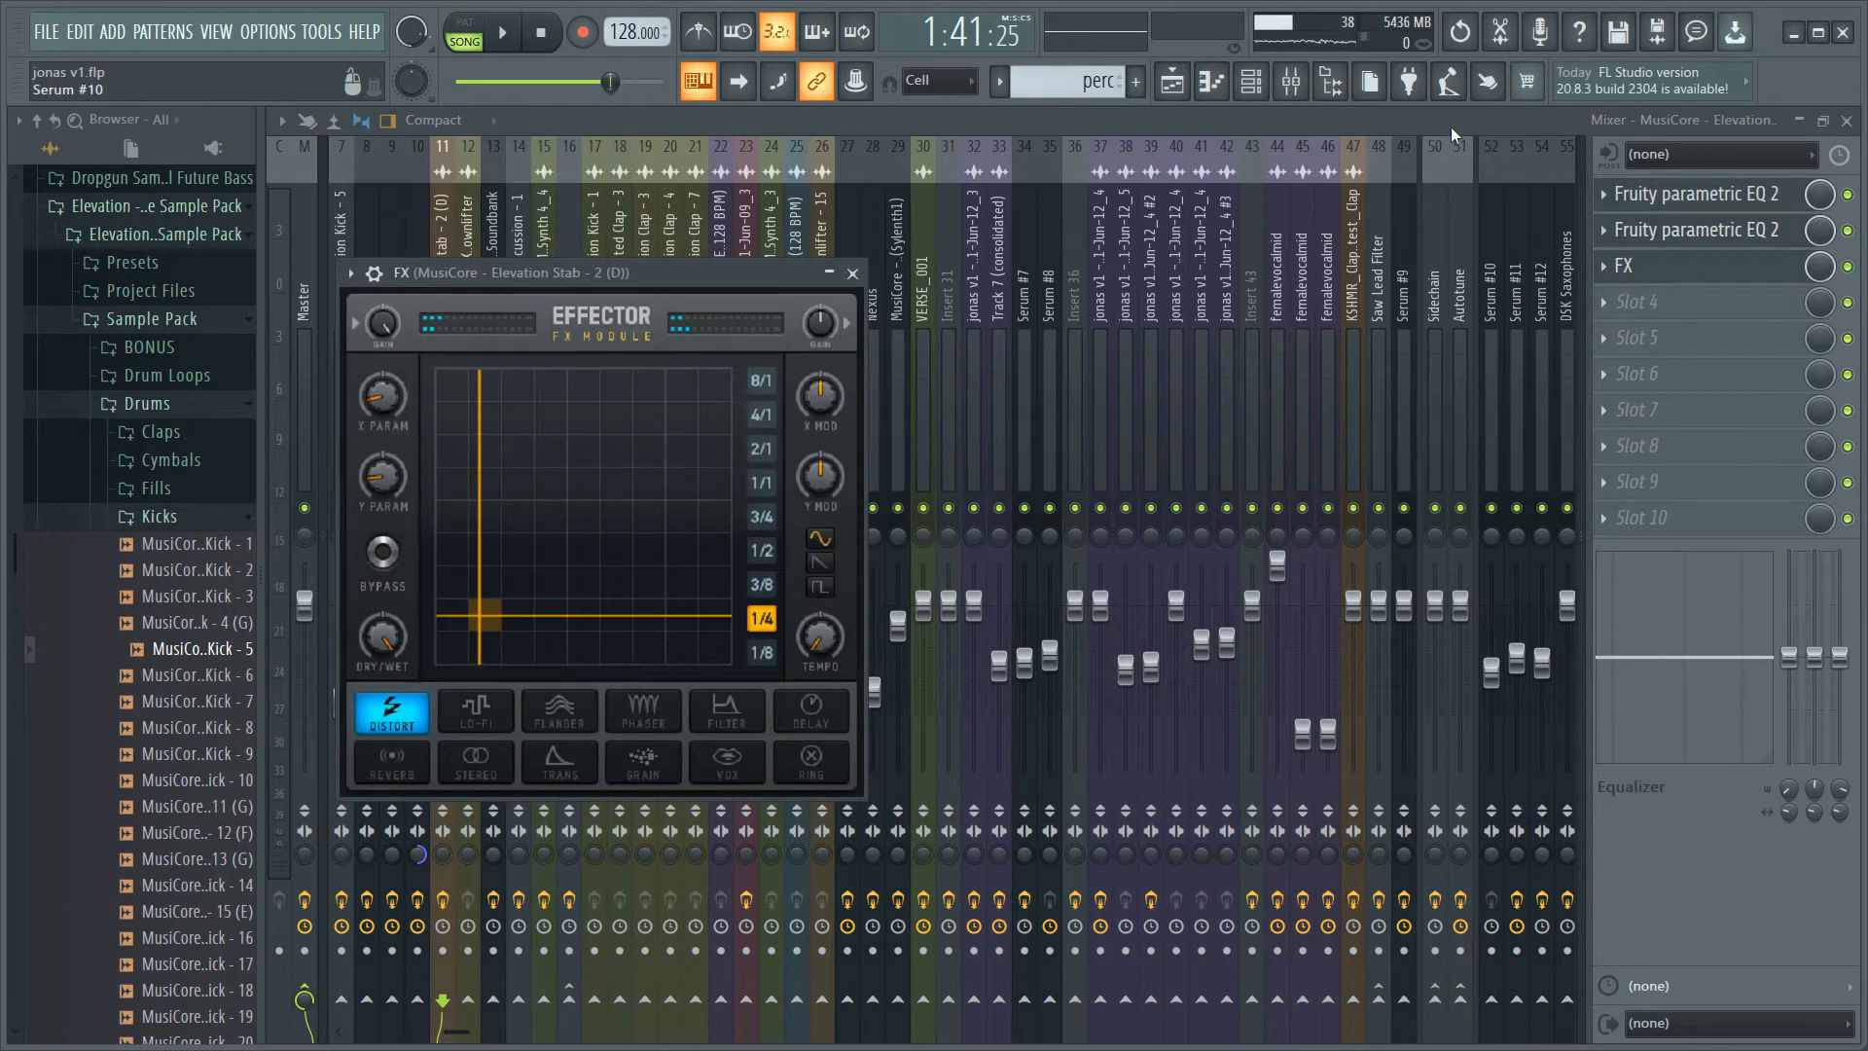
{"action": "key", "text": "Escape"}
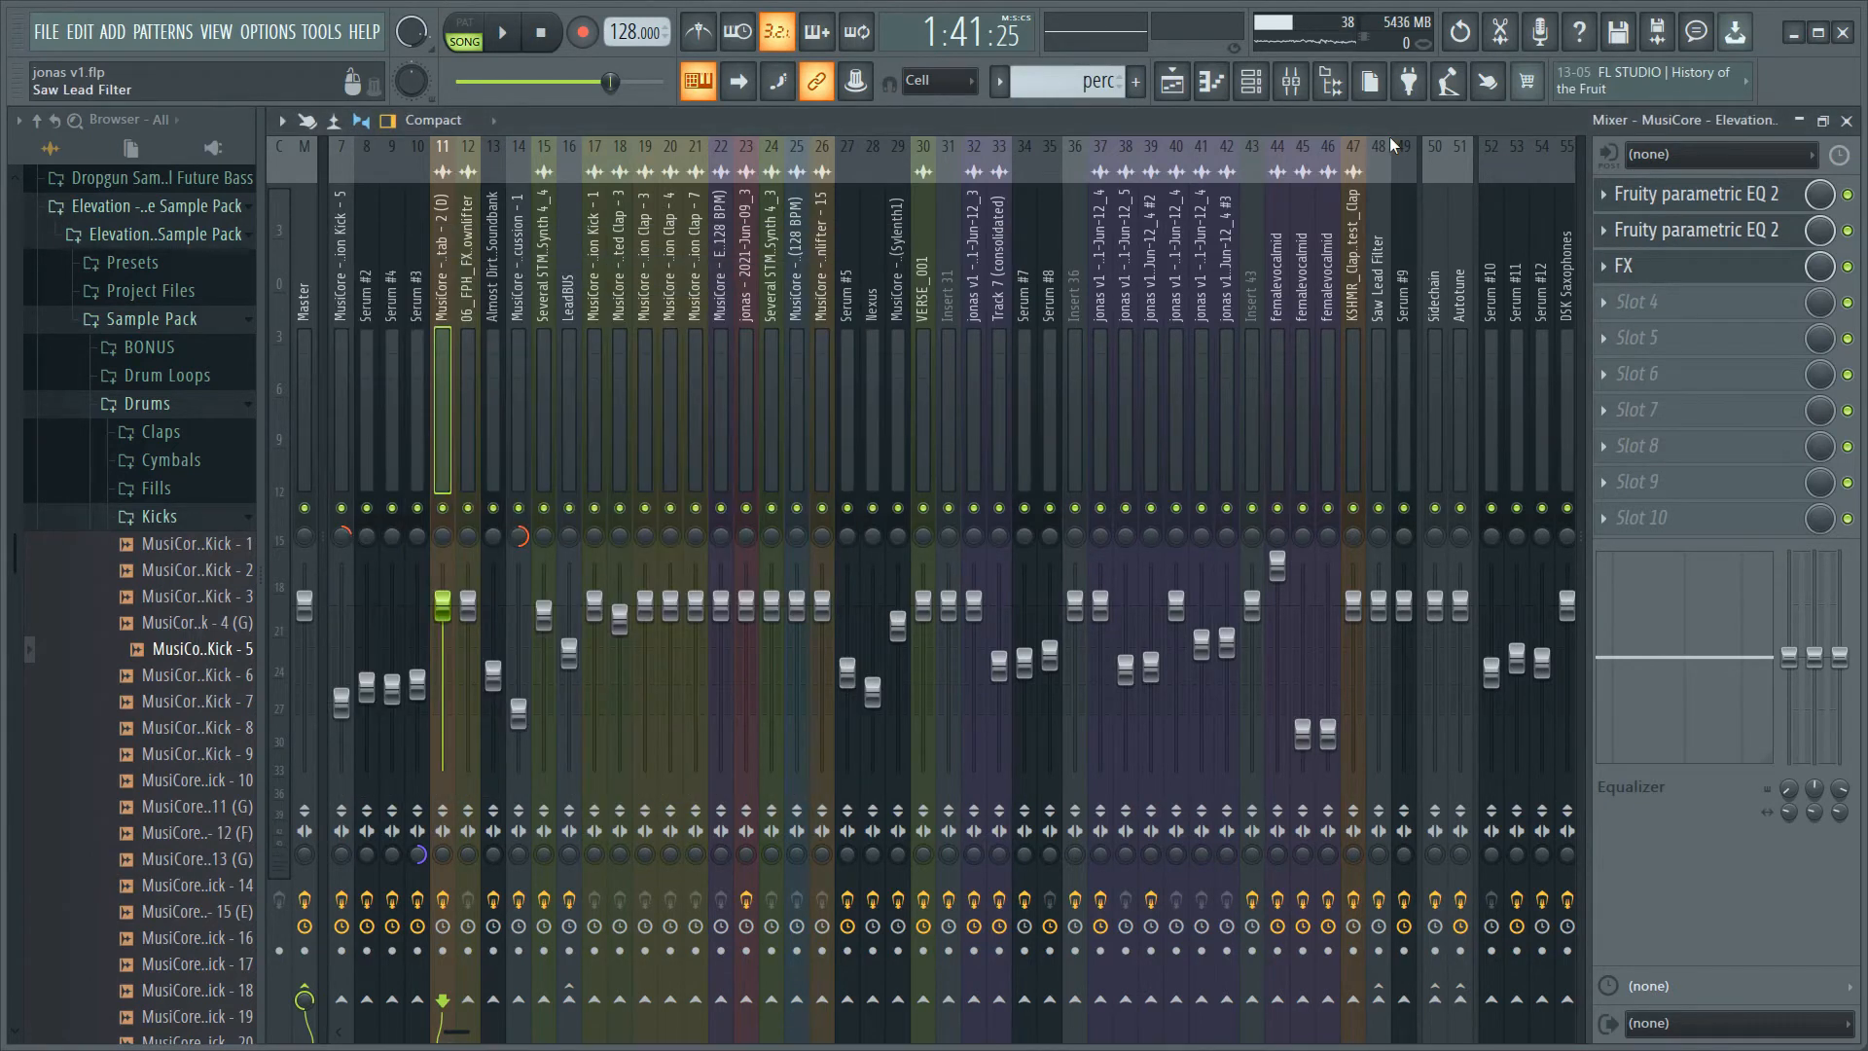
- Show the channel rack beside the mixer and audition the Elevation Stab - 2 (D) sample repeatedly
{"action": "left_click", "coordinate": [1255, 98]}
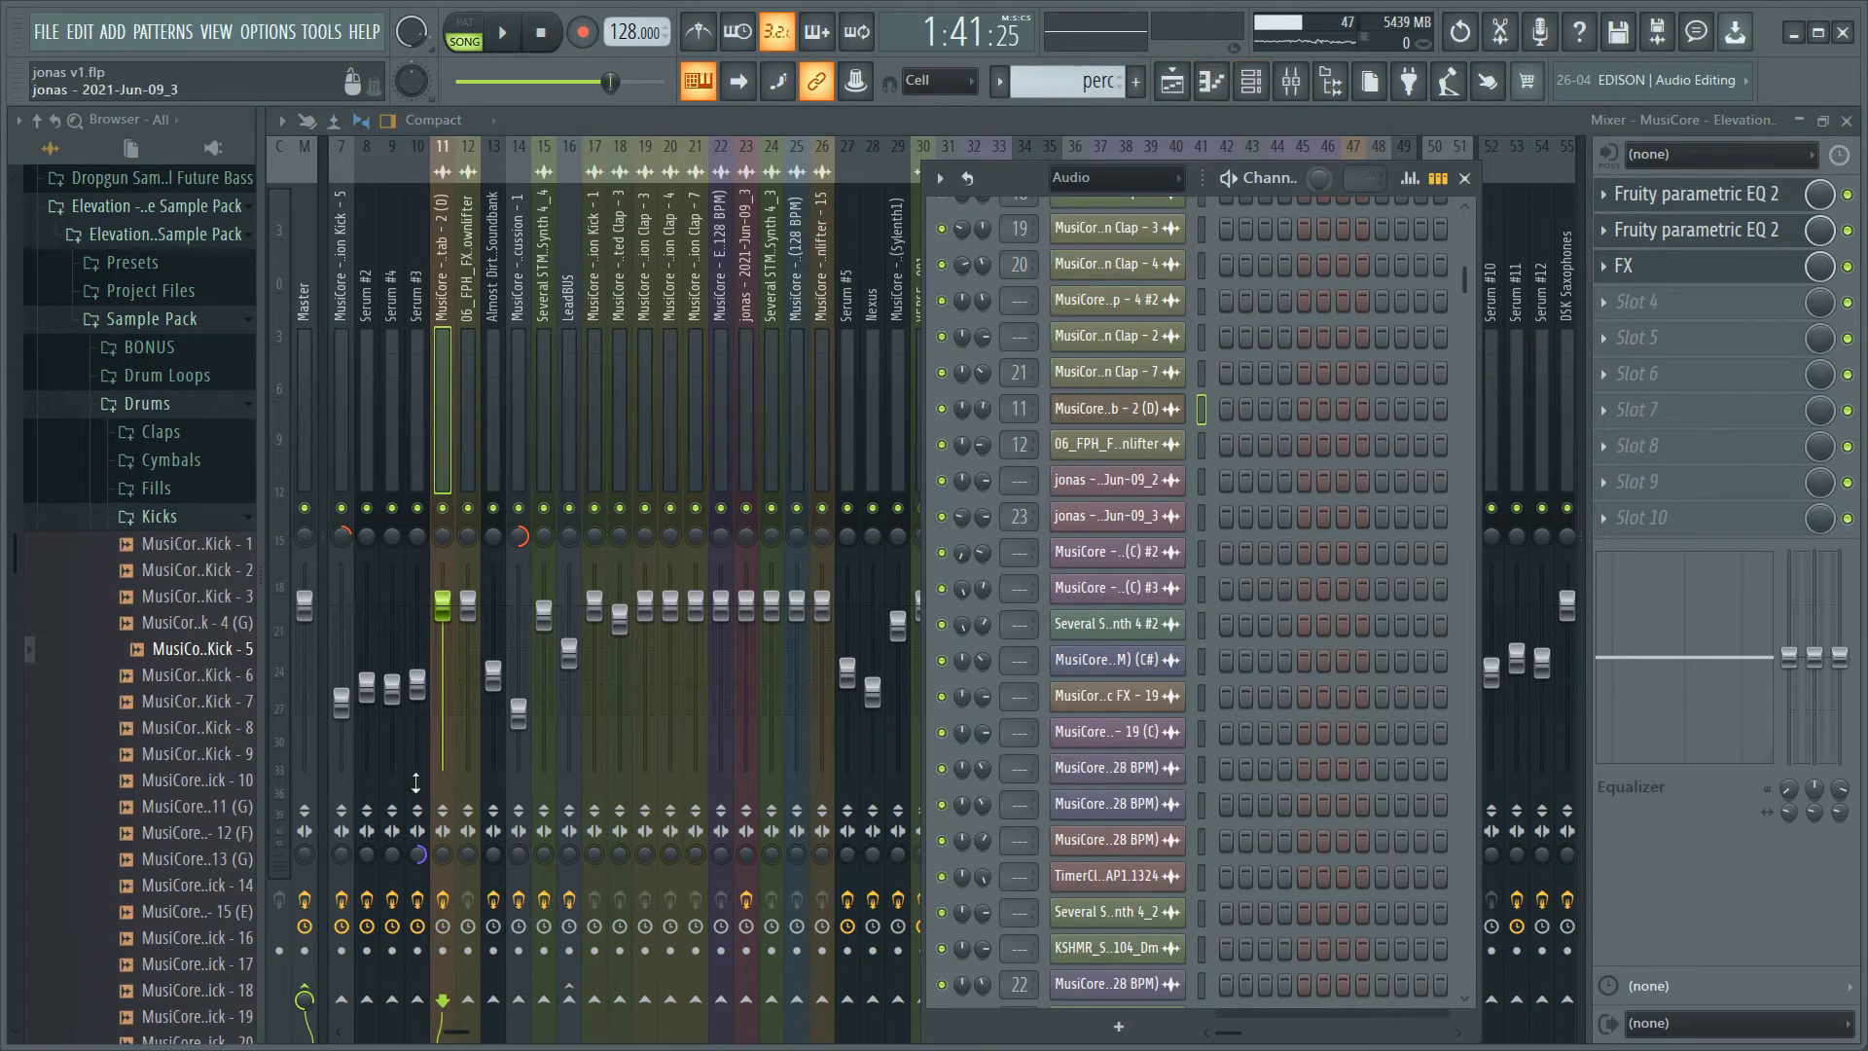
{"action": "key", "text": "q"}
{"action": "key", "text": "q"}
{"action": "key", "text": "q"}
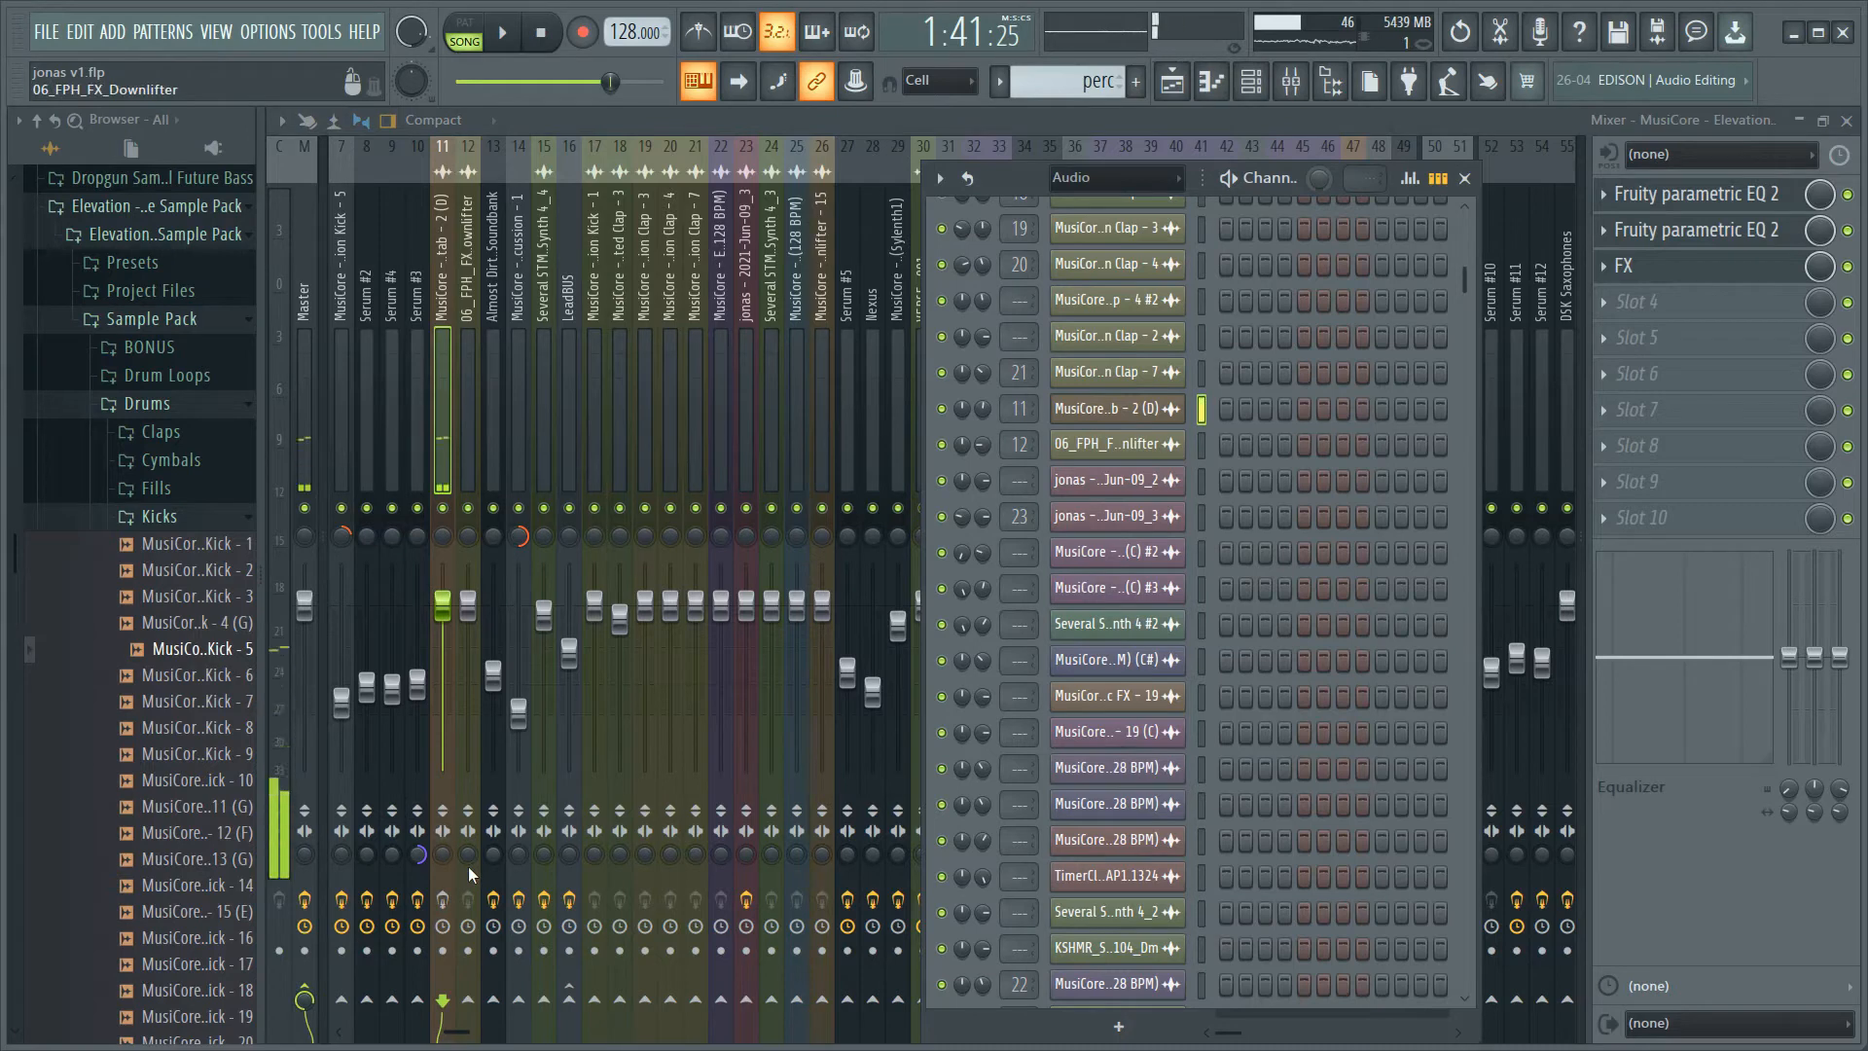
{"action": "key", "text": "q"}
{"action": "key", "text": "q"}
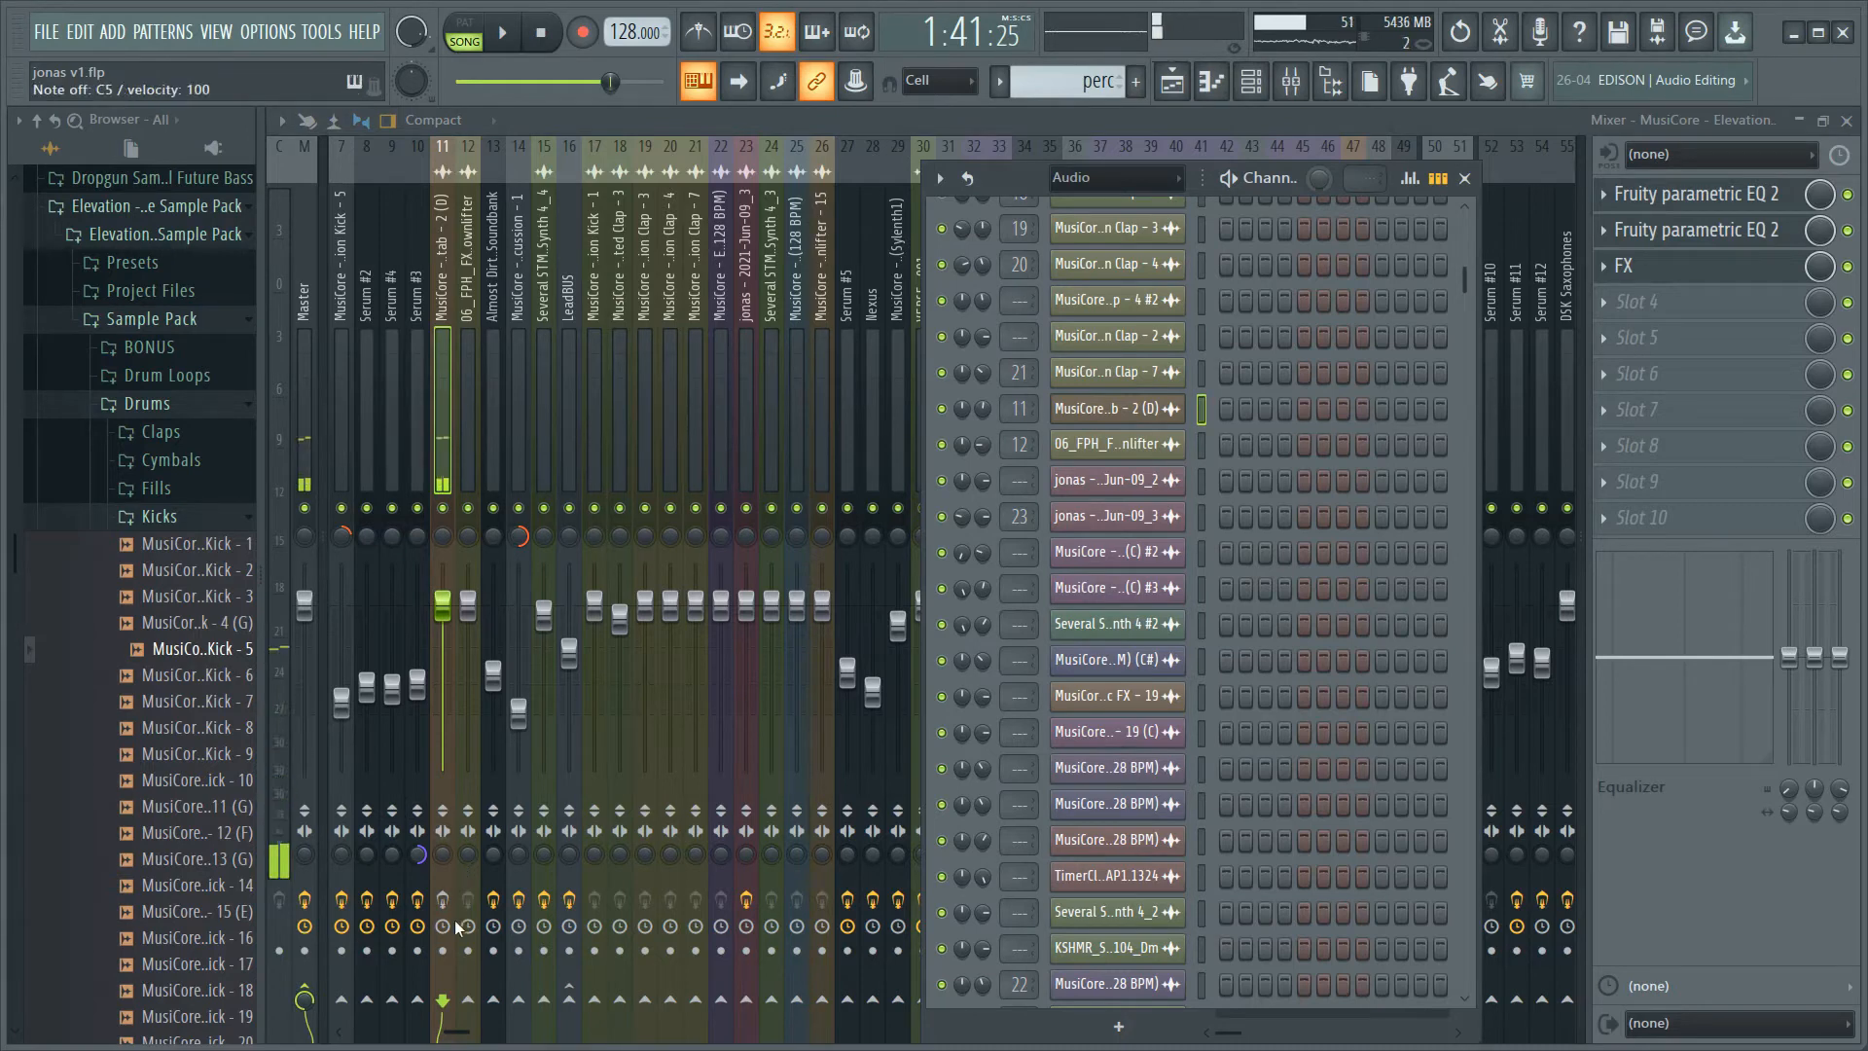
{"action": "key", "text": "q"}
{"action": "key", "text": "q"}
{"action": "key", "text": "q"}
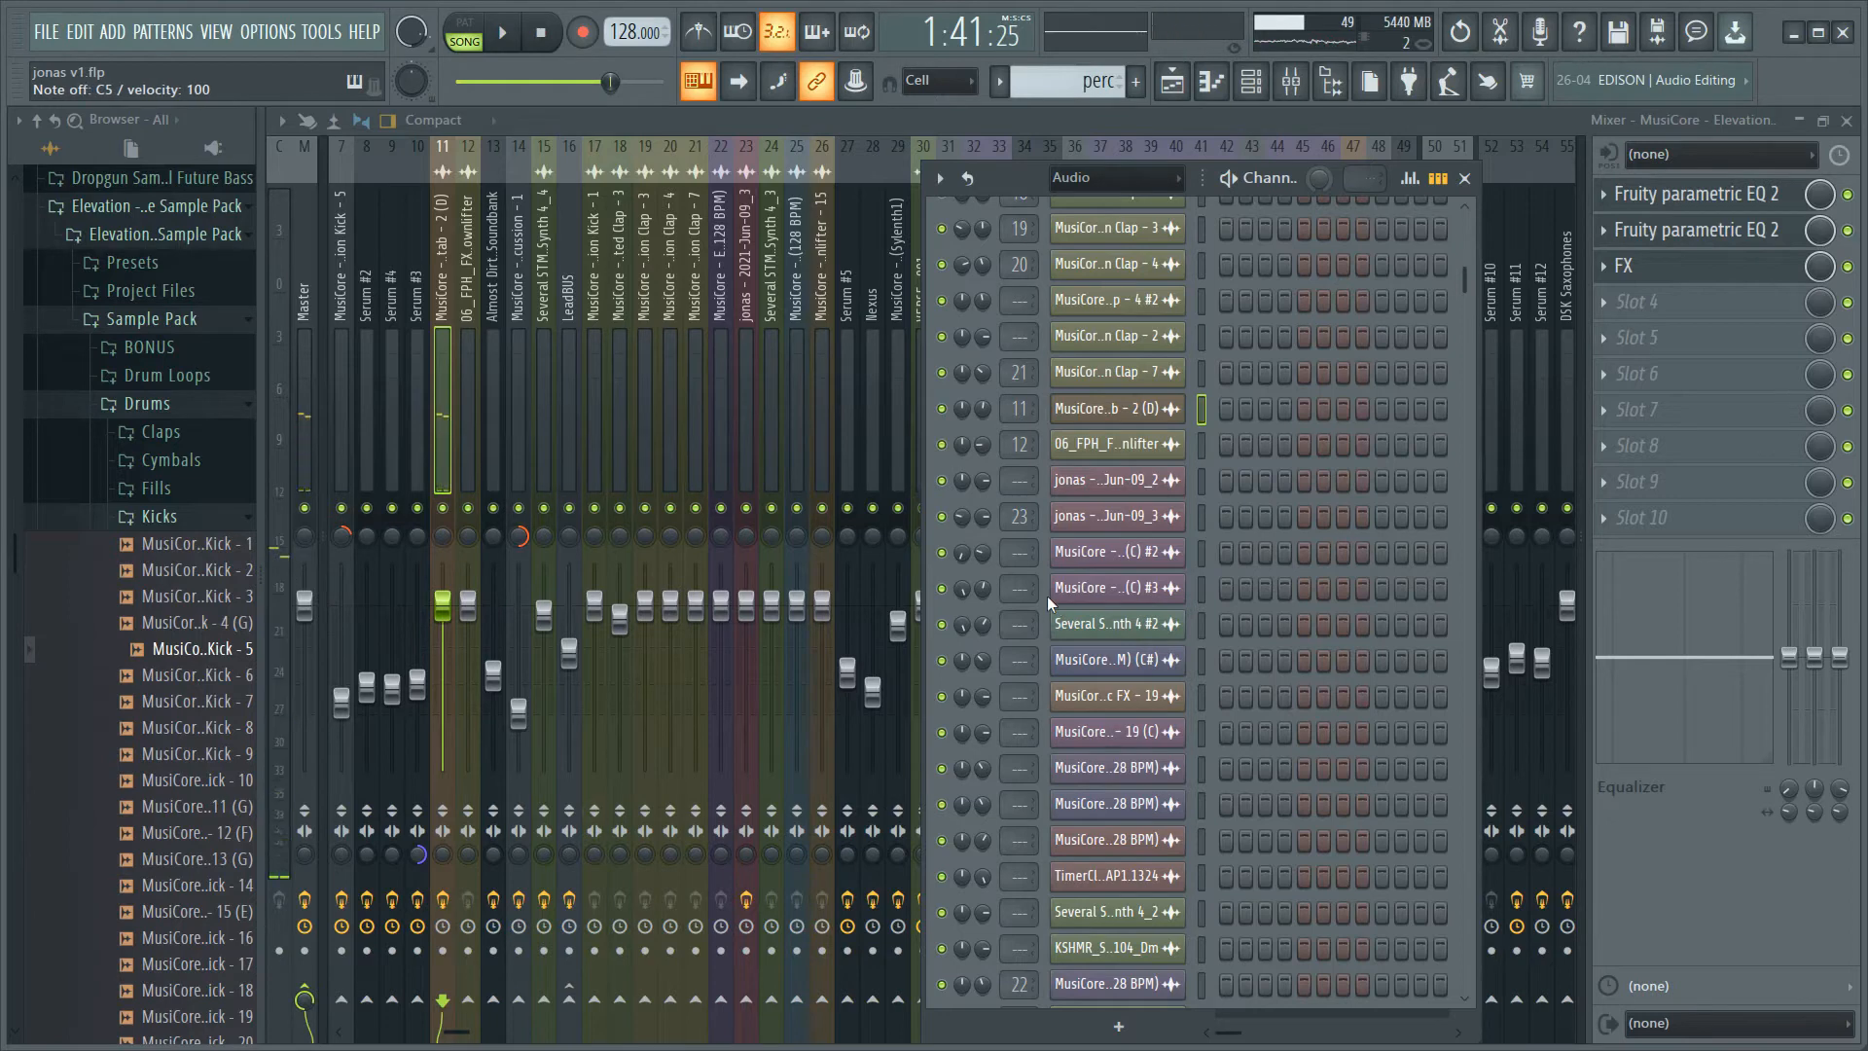
- Return to the playlist and play the drums with the Track 16 stab from just before bar 55, then stop
{"action": "left_click", "coordinate": [1173, 82]}
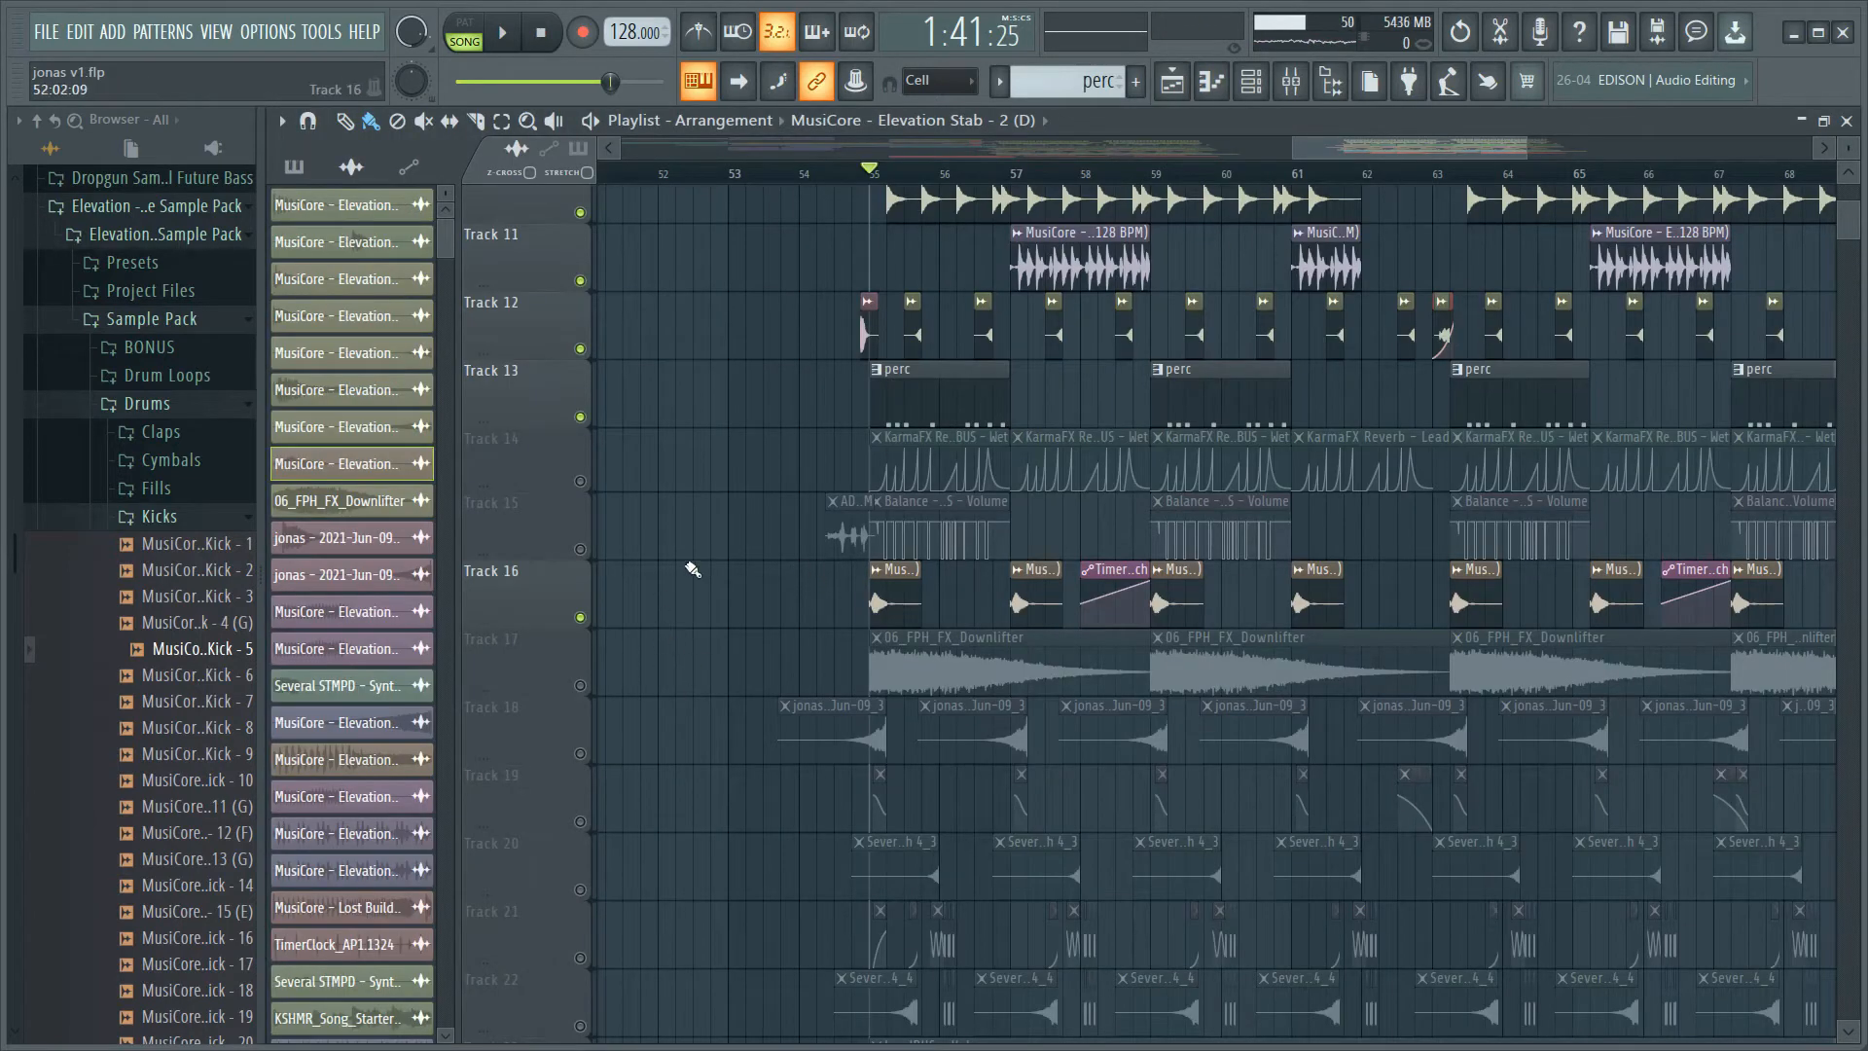
{"action": "scroll", "coordinate": [1049, 551], "scroll_direction": "up", "scroll_amount": 3}
{"action": "scroll", "coordinate": [1141, 573], "scroll_direction": "up", "scroll_amount": 2, "text": "ctrl"}
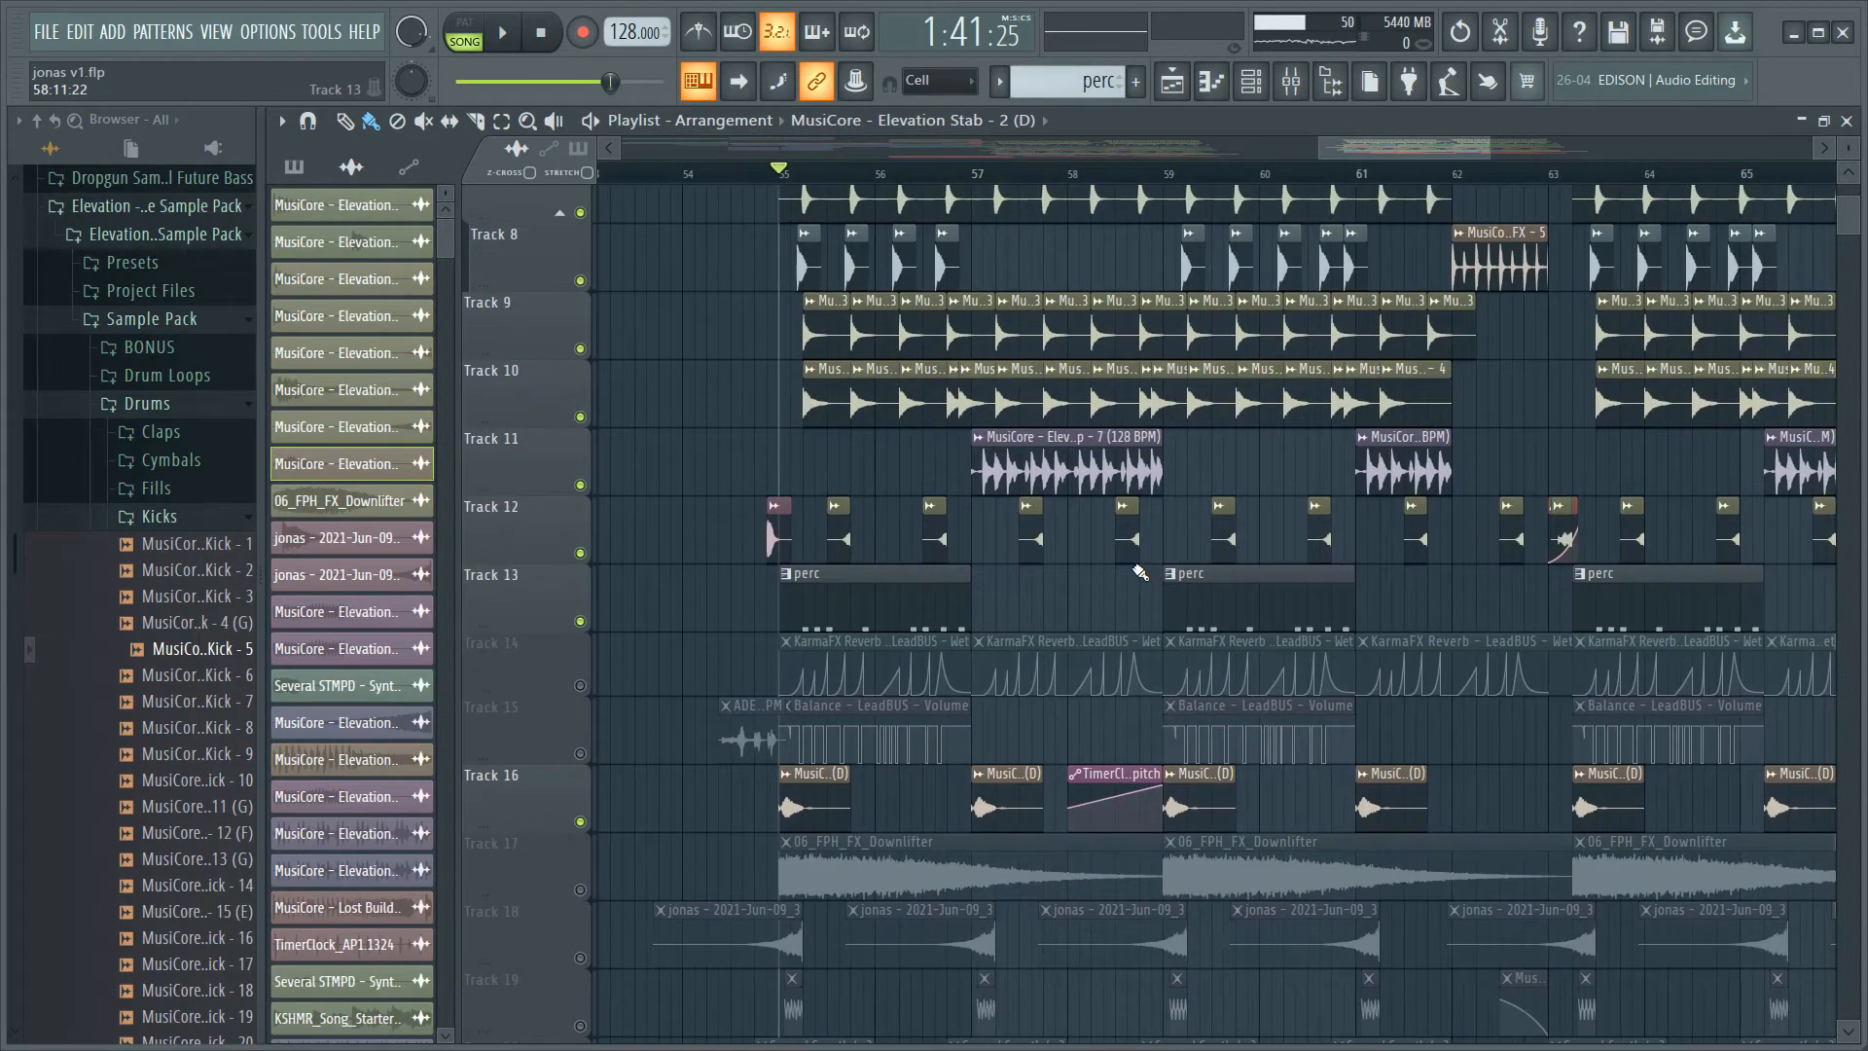
{"action": "left_click_drag", "start_coordinate": [1140, 573], "coordinate": [1014, 584]}
{"action": "scroll", "coordinate": [1017, 584], "scroll_direction": "down", "scroll_amount": 1, "text": "ctrl"}
{"action": "left_click", "coordinate": [715, 176]}
{"action": "key", "text": "space"}
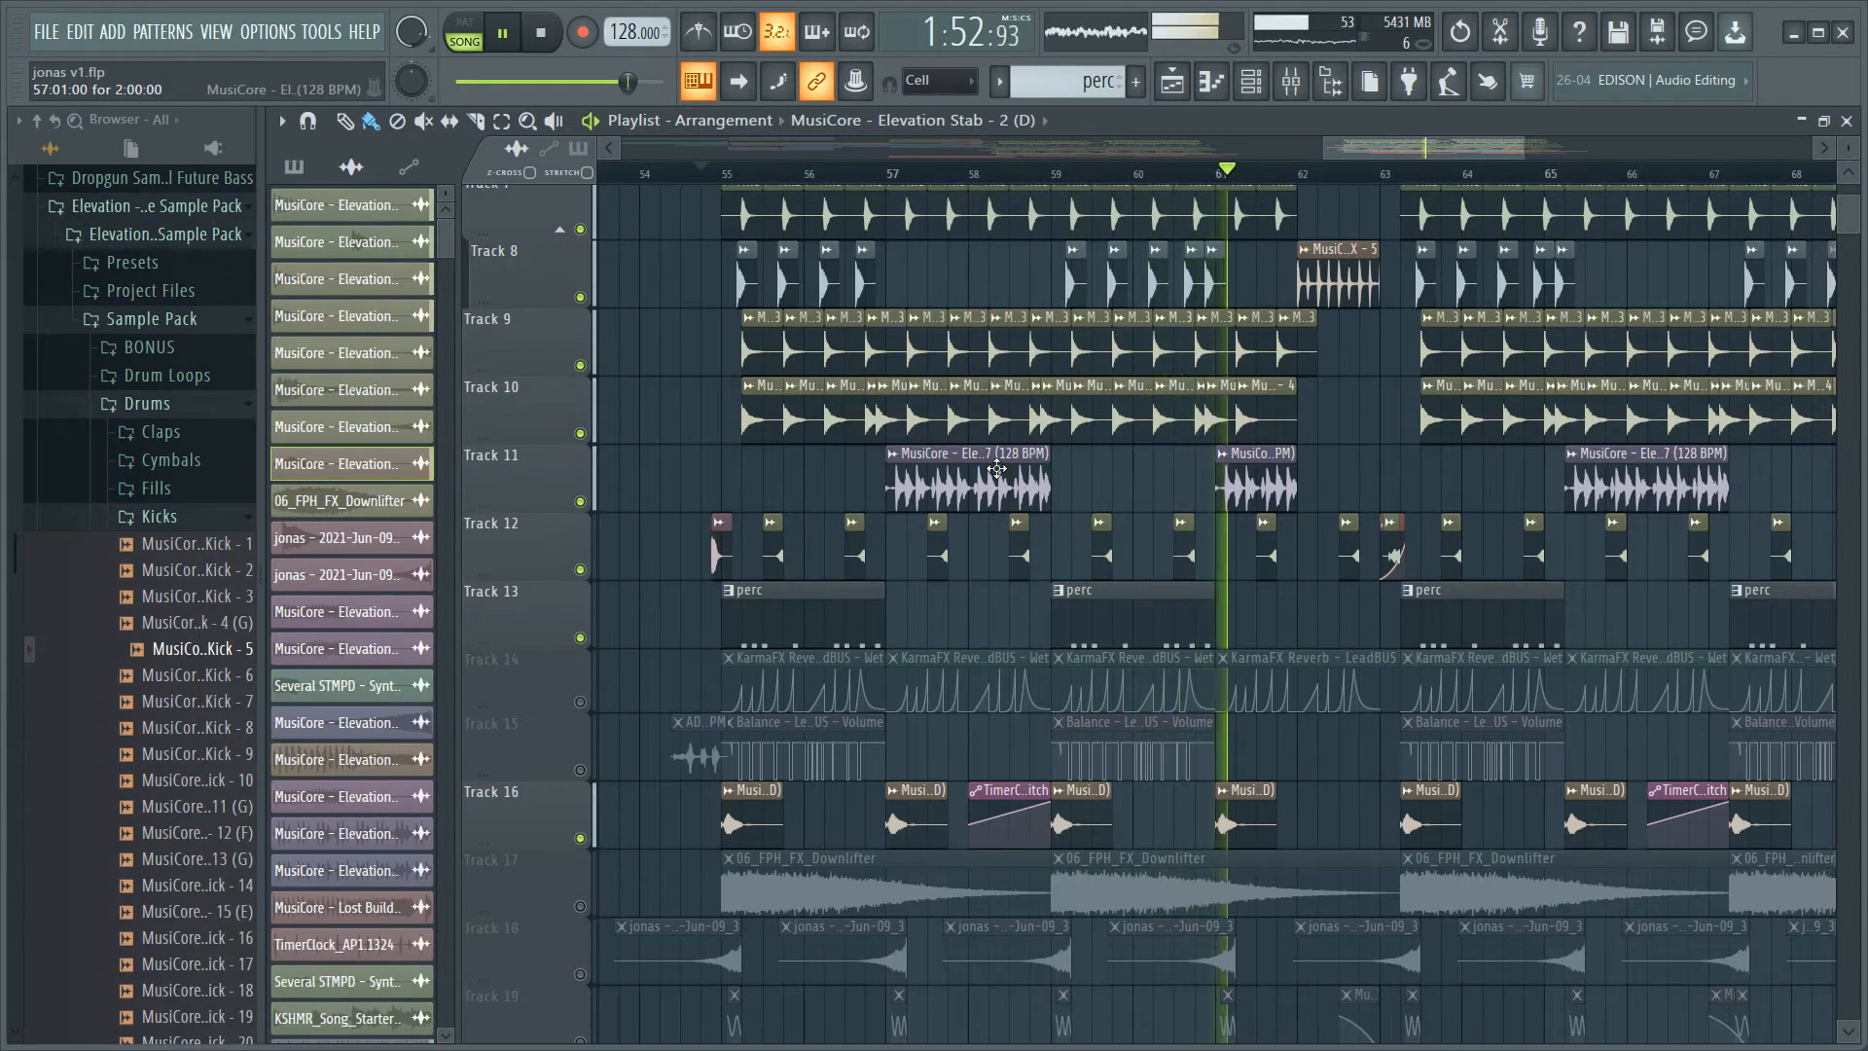
{"action": "key", "text": "space"}
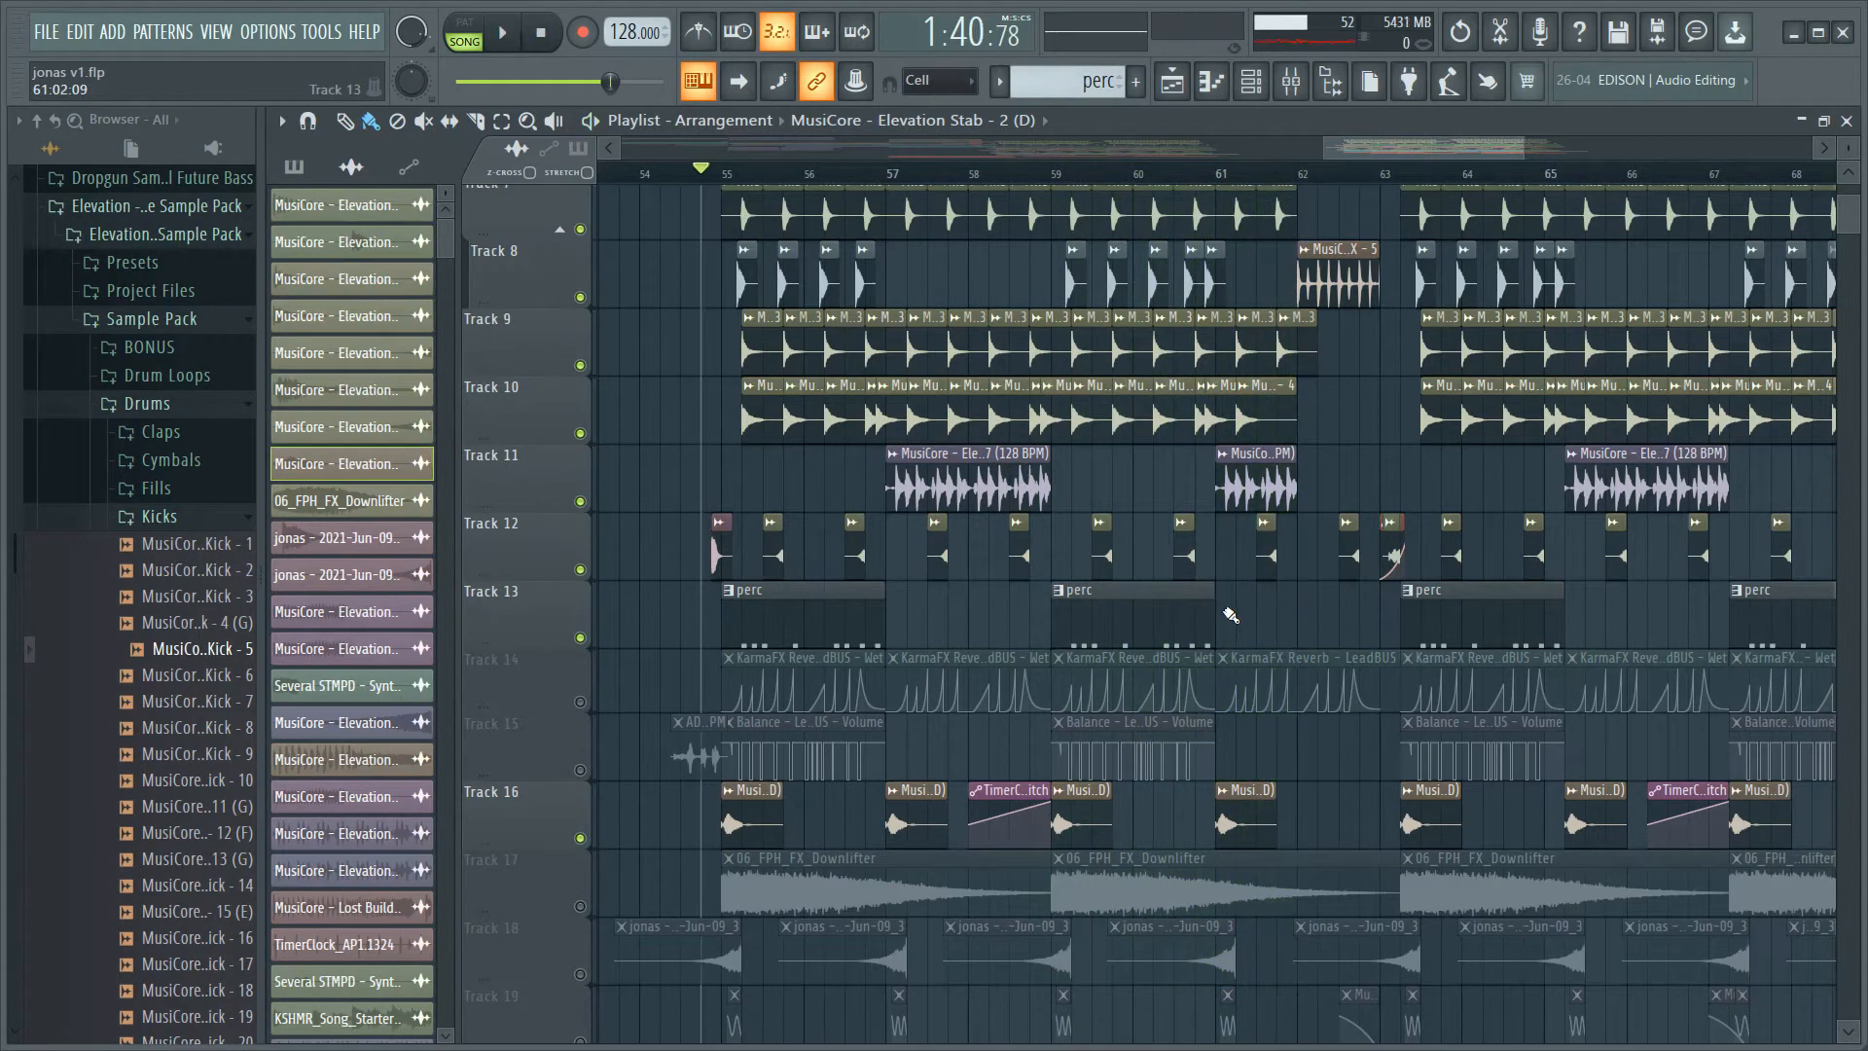
- Play the fill and transition into the second half of the drop from around bar 61, then stop
{"action": "left_click", "coordinate": [1304, 175]}
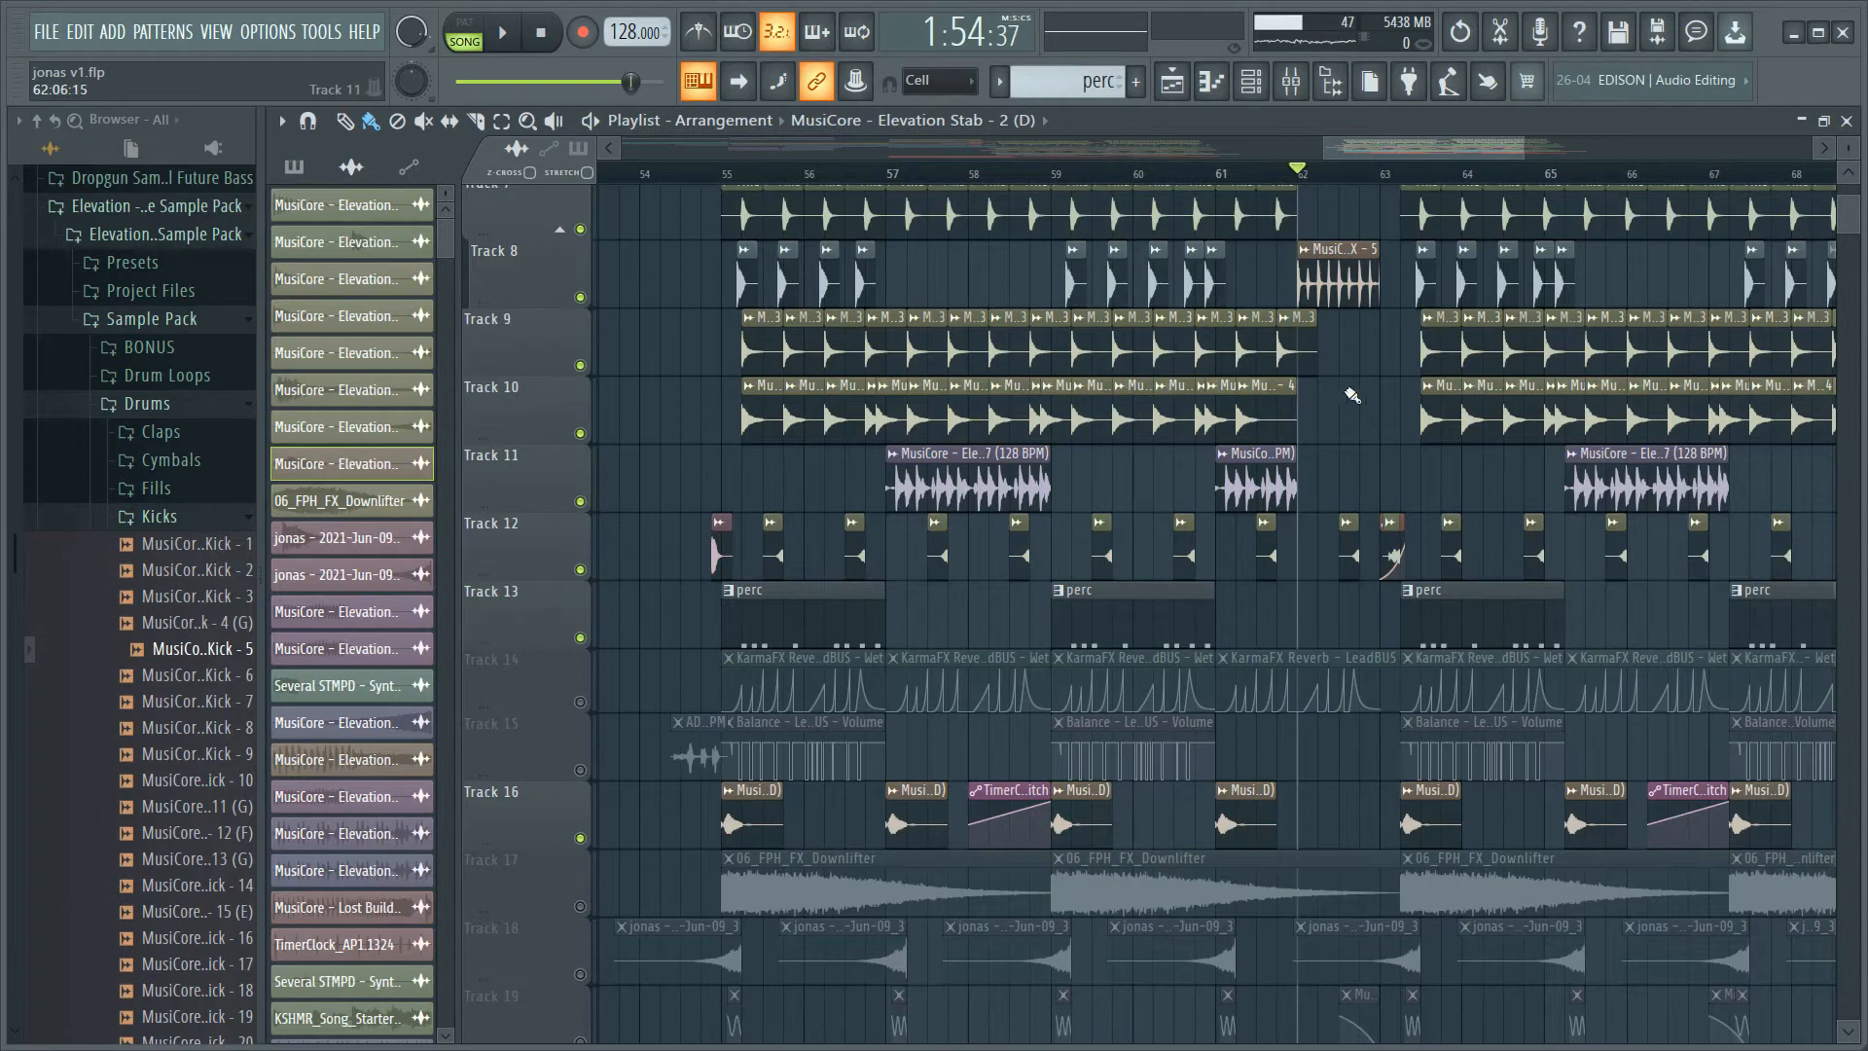
{"action": "left_click_drag", "start_coordinate": [1352, 395], "coordinate": [985, 454]}
{"action": "left_click", "coordinate": [923, 175]}
{"action": "key", "text": "space"}
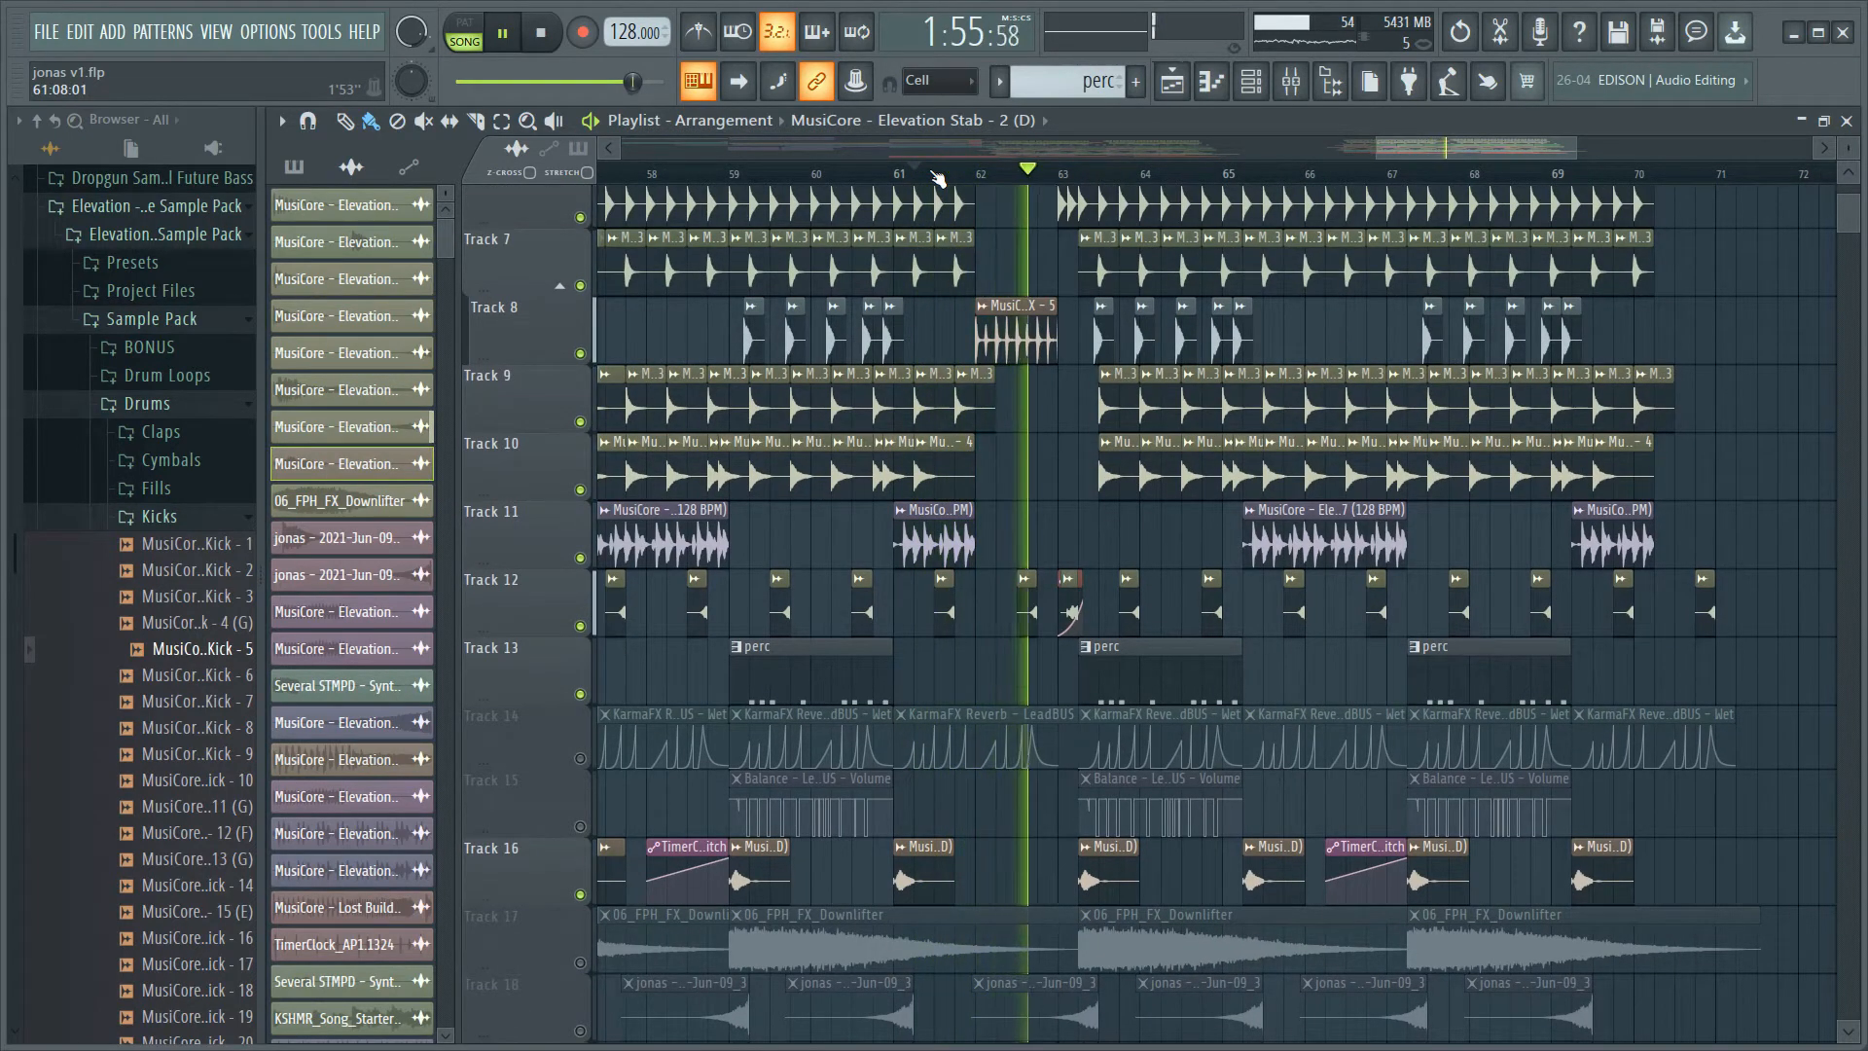
{"action": "scroll", "coordinate": [937, 178], "scroll_direction": "down", "scroll_amount": 3}
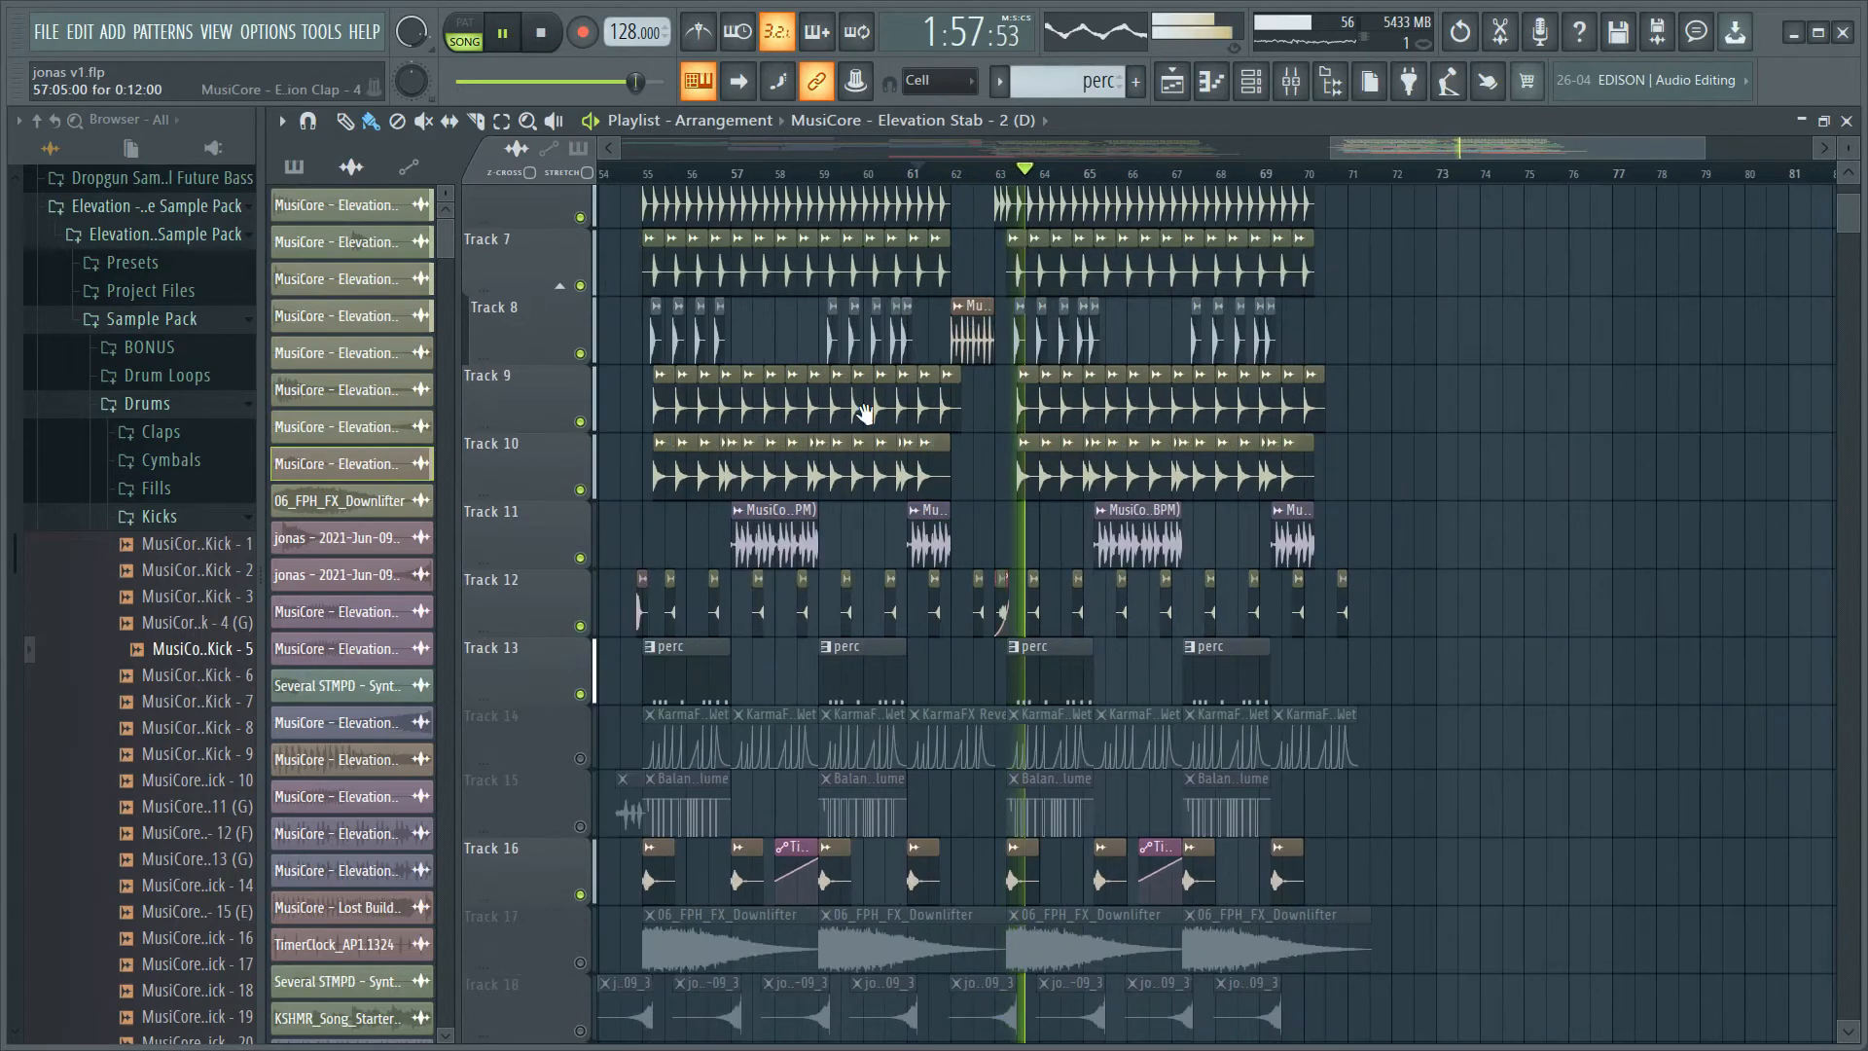
{"action": "scroll", "coordinate": [865, 414], "scroll_direction": "down", "scroll_amount": 4}
{"action": "key", "text": "space"}
- Unmute the 06_FPH_FX_Downlifter on Track 17 and play it with the other layers from bar 55, then stop
{"action": "scroll", "coordinate": [903, 400], "scroll_direction": "up", "scroll_amount": 3}
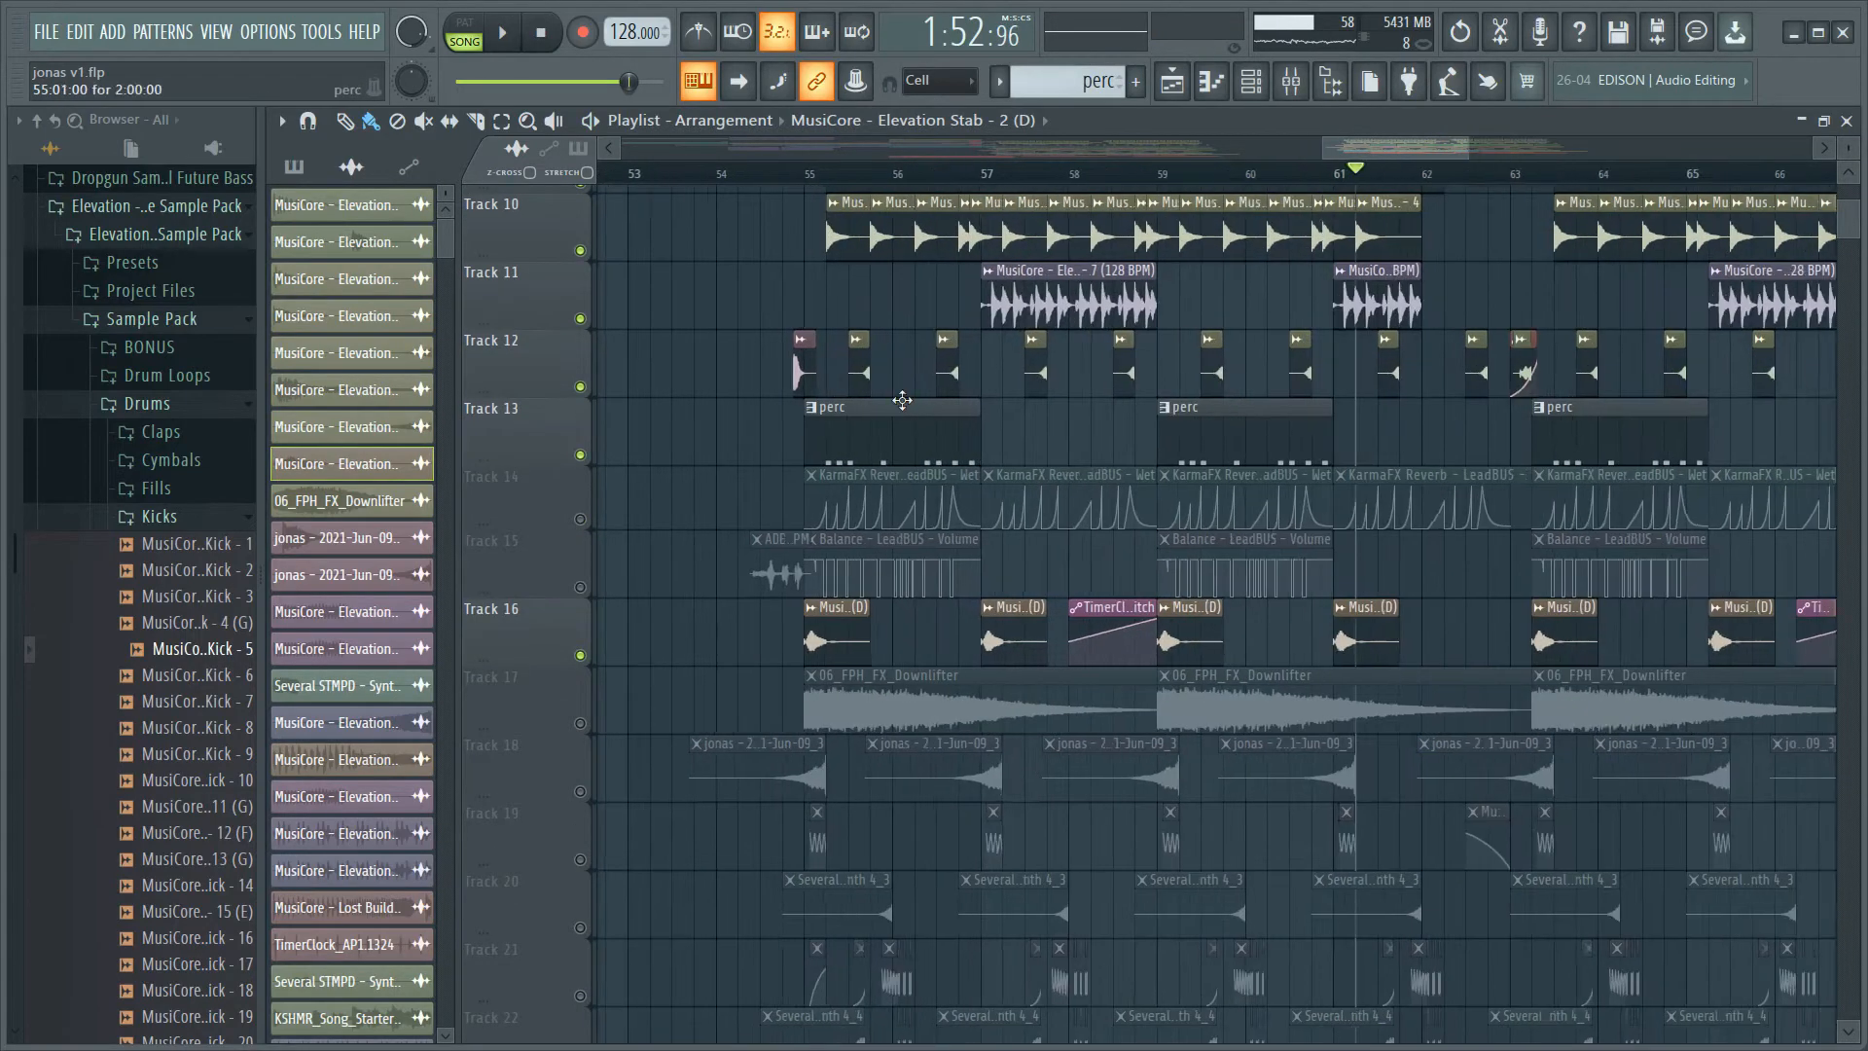
{"action": "scroll", "coordinate": [1135, 497], "scroll_direction": "down", "scroll_amount": 4}
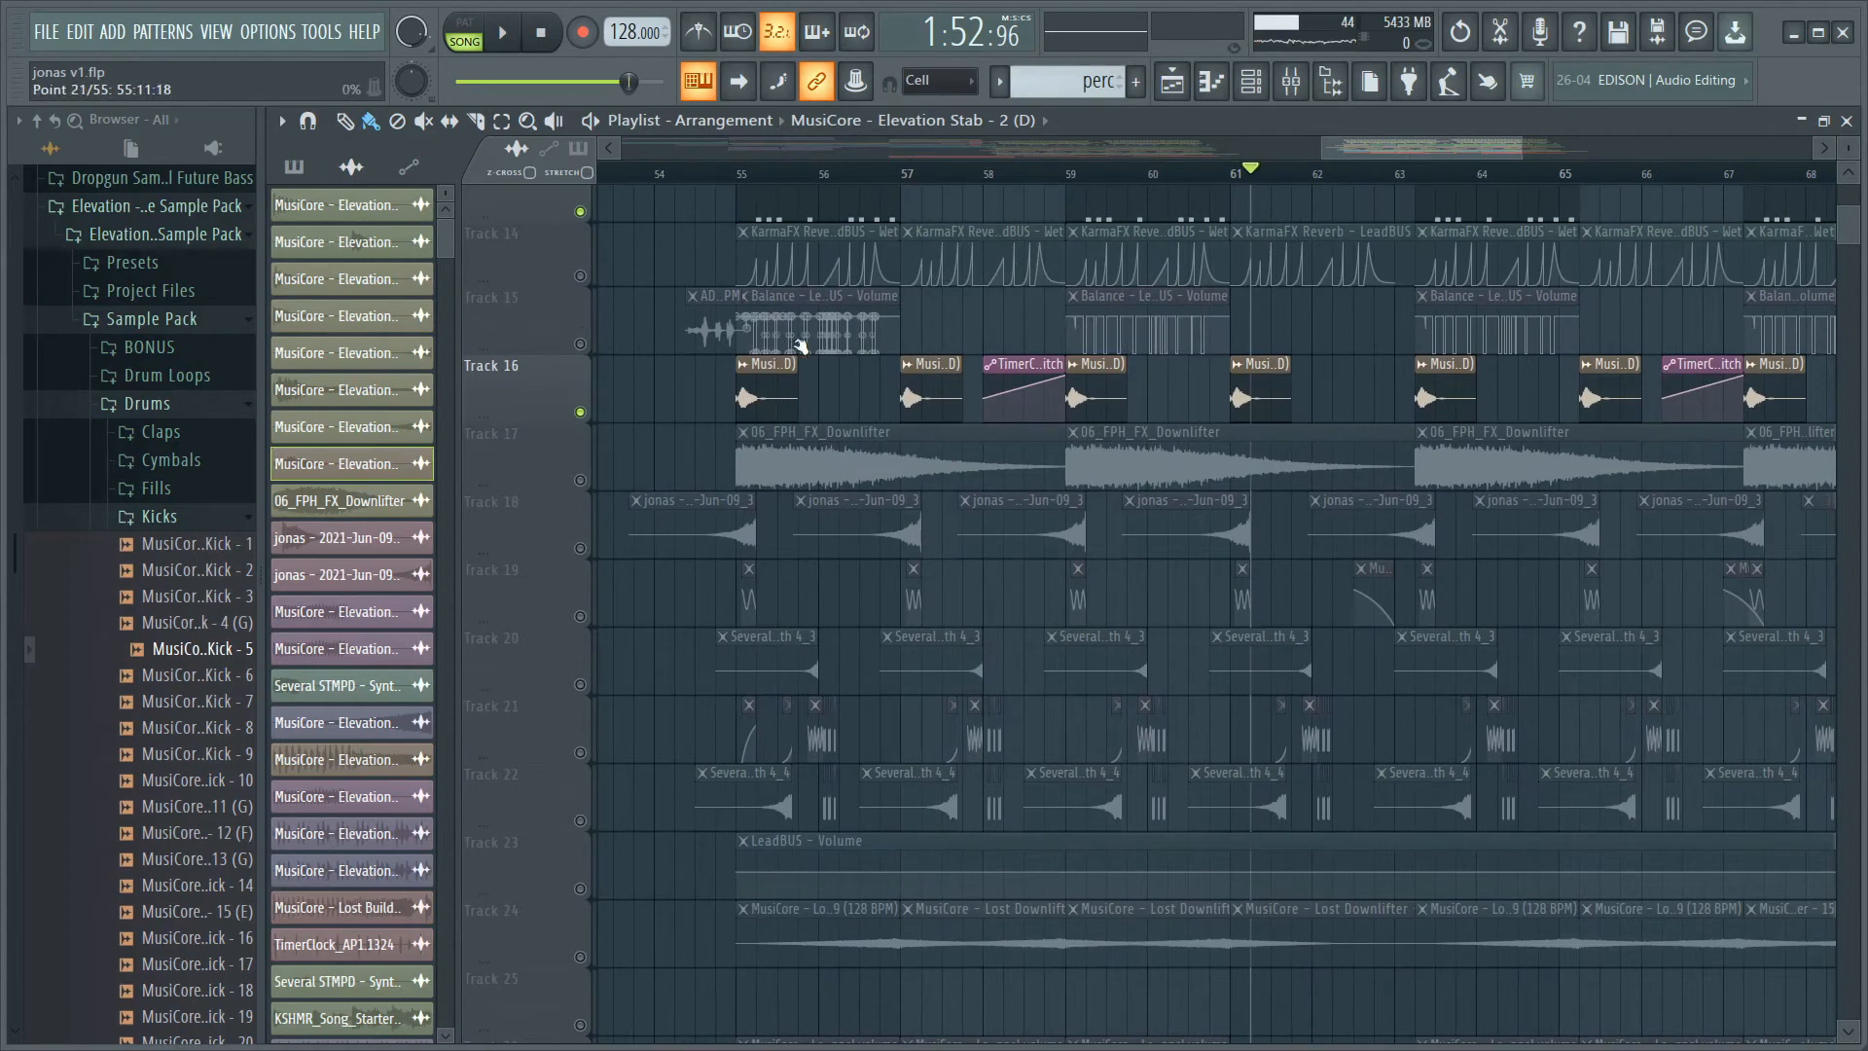
{"action": "left_click", "coordinate": [580, 480]}
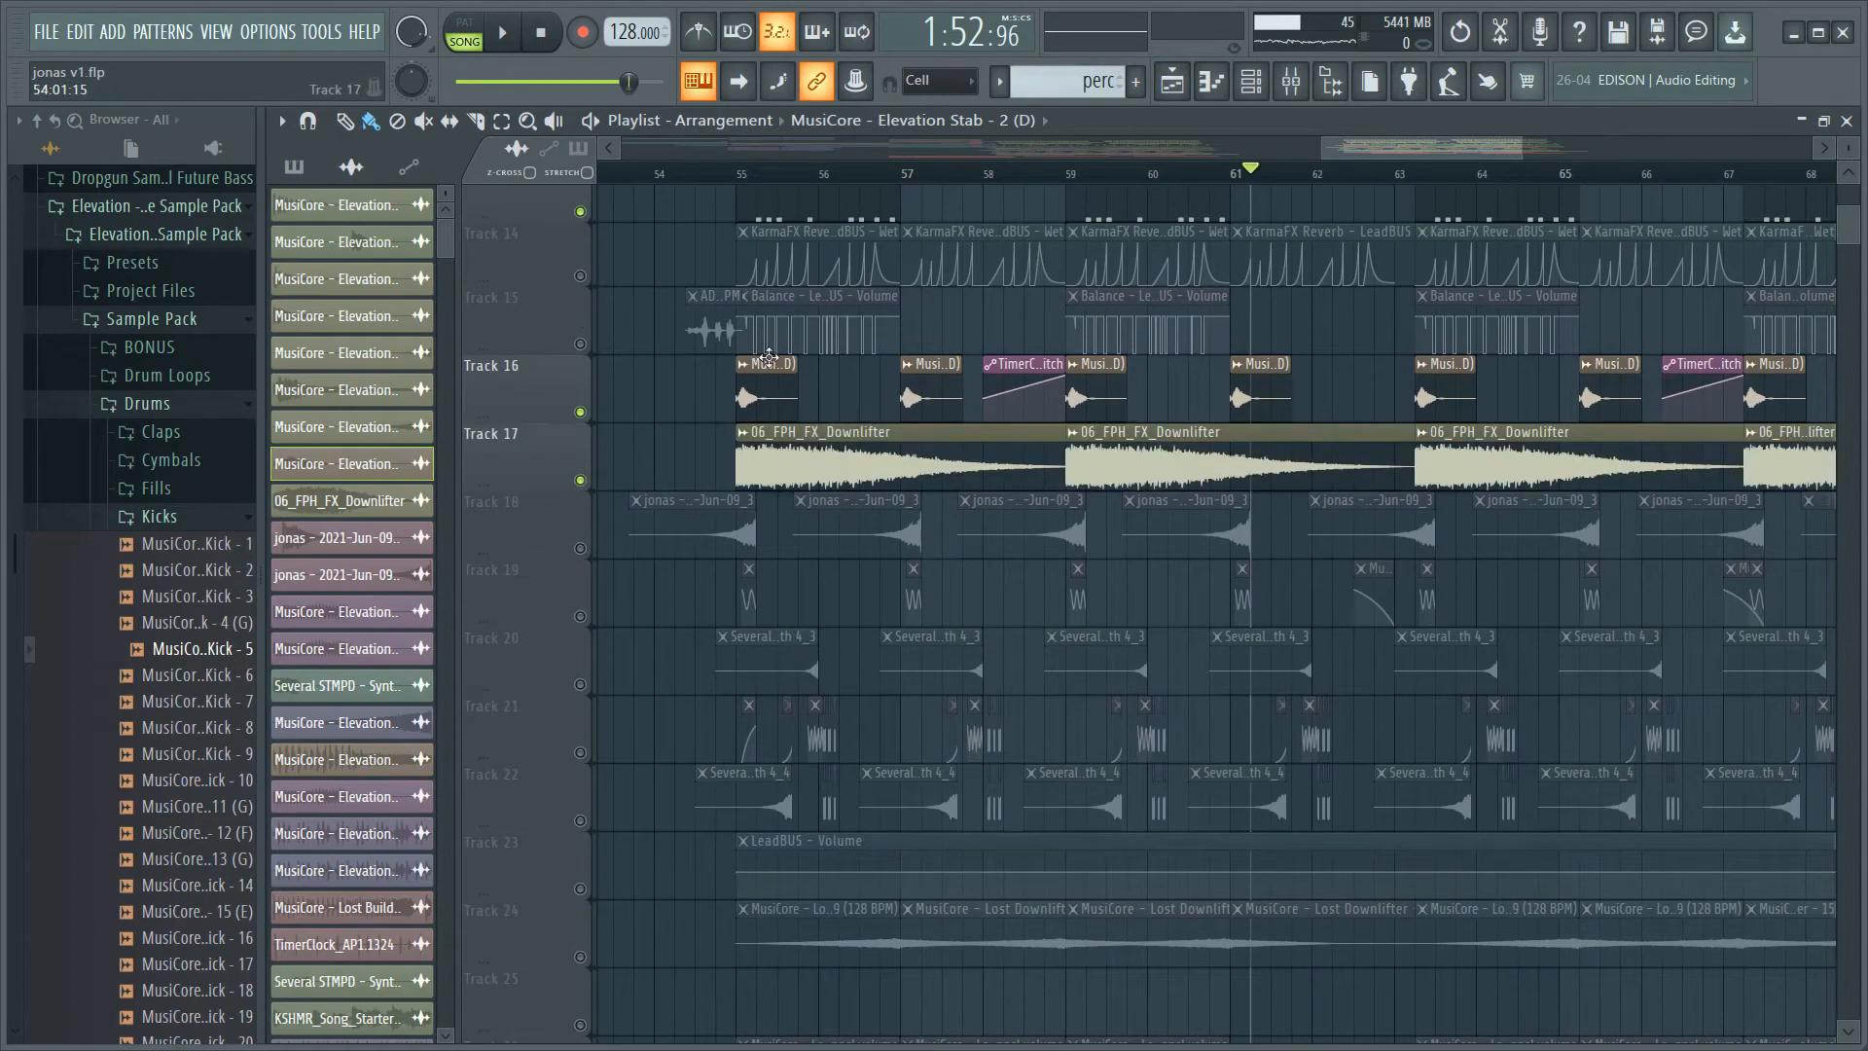
{"action": "left_click", "coordinate": [745, 175]}
{"action": "scroll", "coordinate": [864, 420], "scroll_direction": "up", "scroll_amount": 5}
{"action": "key", "text": "space"}
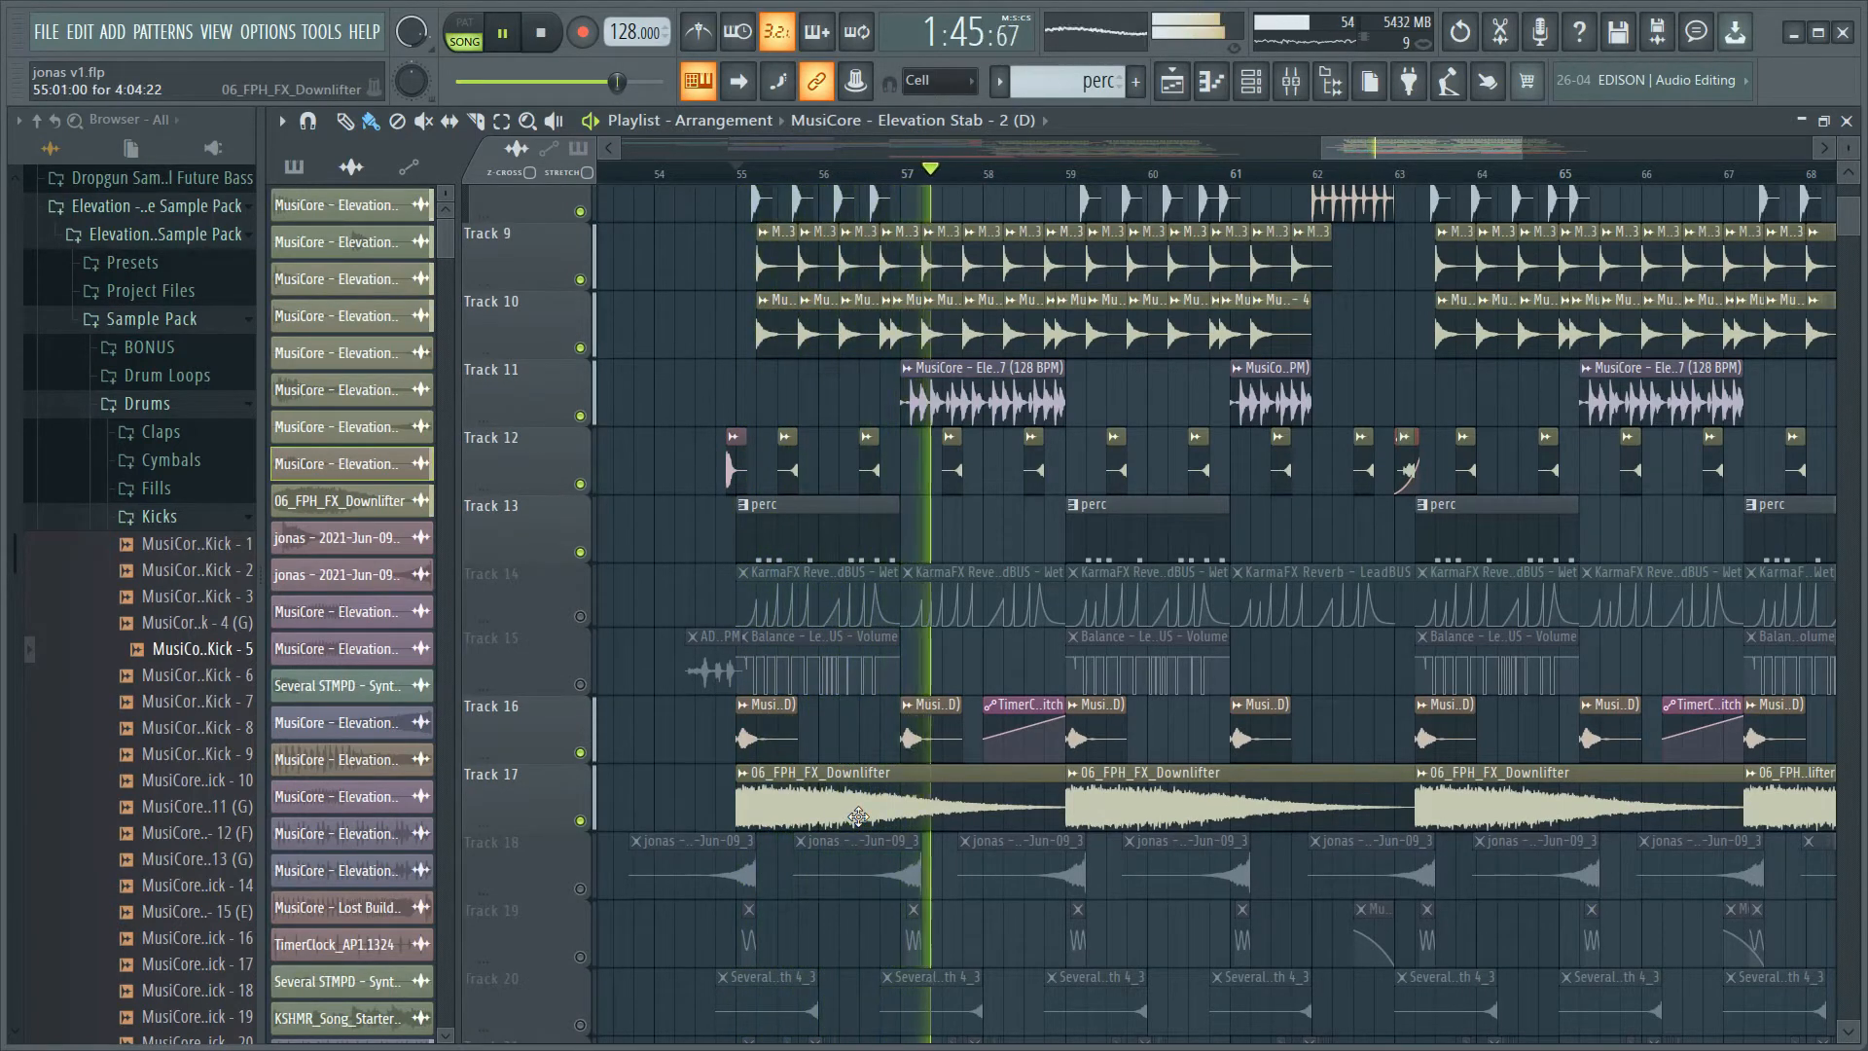
{"action": "scroll", "coordinate": [813, 479], "scroll_direction": "down", "scroll_amount": 1}
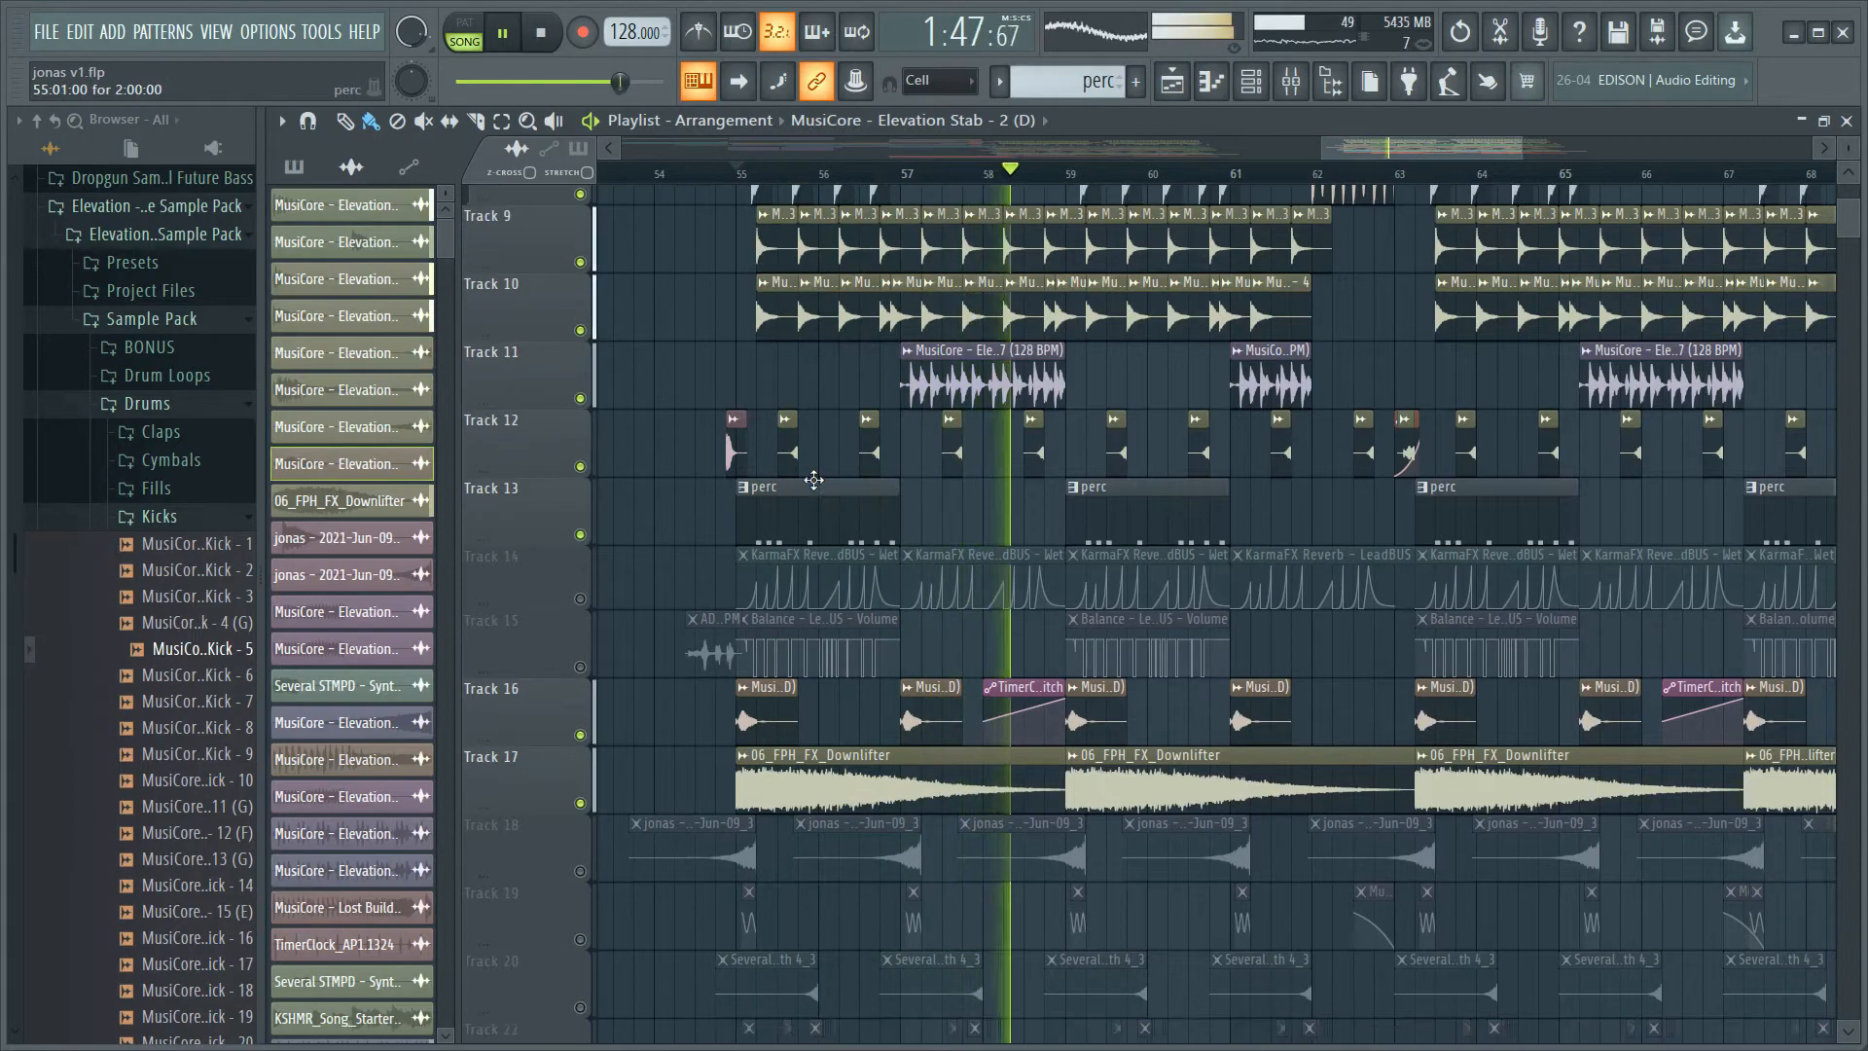
{"action": "scroll", "coordinate": [813, 479], "scroll_direction": "down", "scroll_amount": 5}
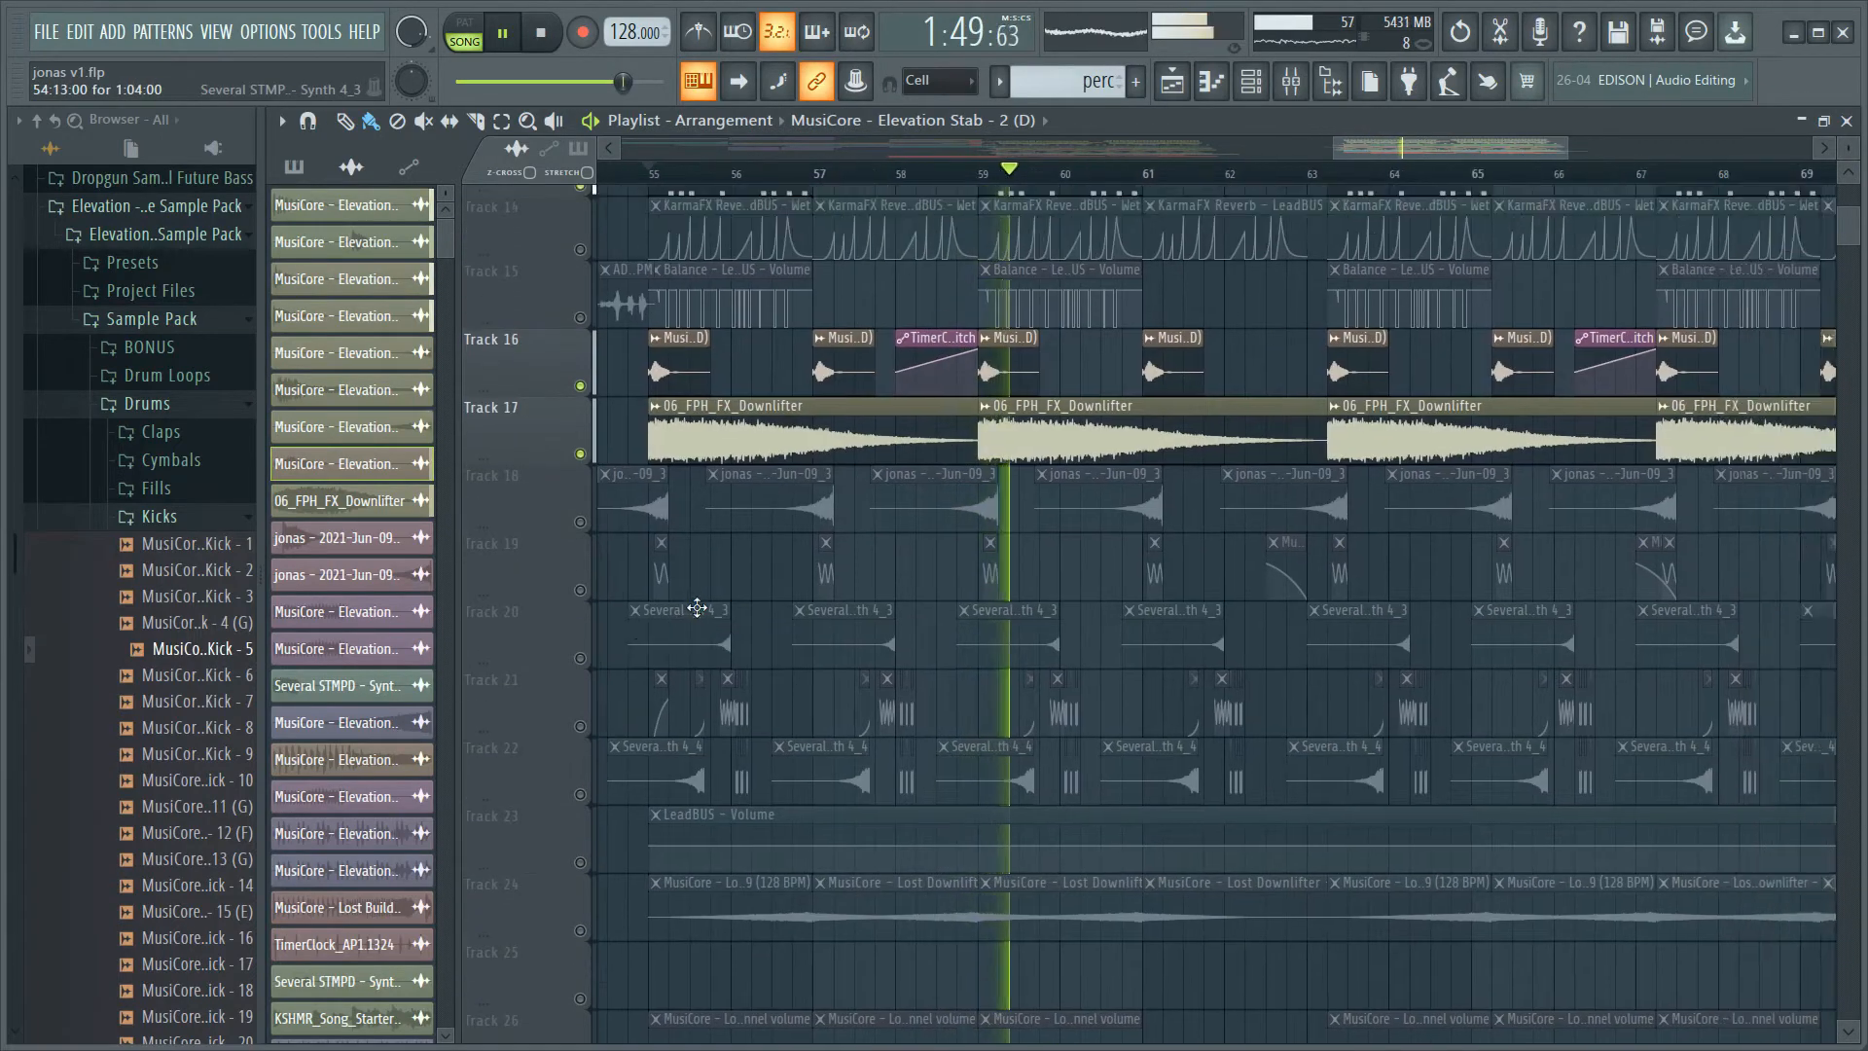
{"action": "key", "text": "space"}
- Unmute Track 18, open the sample settings of its jonas - 2021-Jun-09_3 clip and set the quick fade-in to 0%
{"action": "scroll", "coordinate": [697, 608], "scroll_direction": "down", "scroll_amount": 3}
{"action": "scroll", "coordinate": [710, 433], "scroll_direction": "up", "scroll_amount": 7}
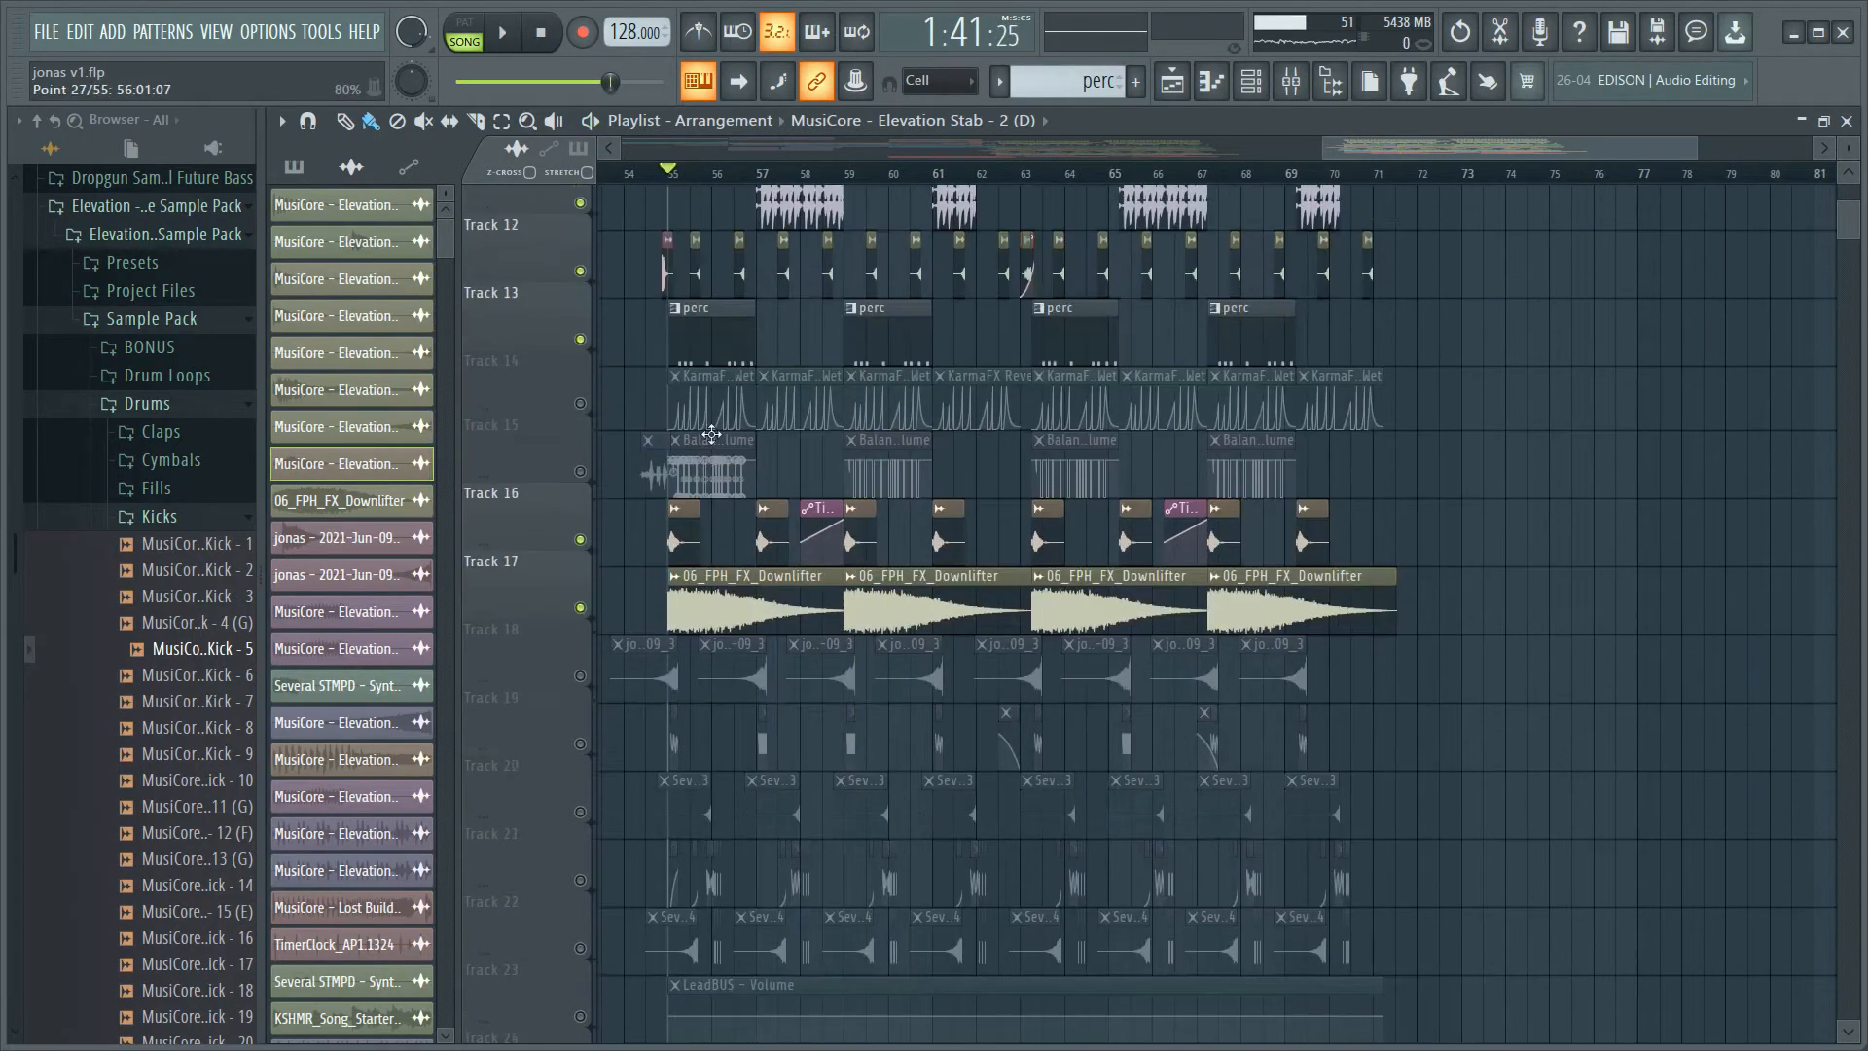
{"action": "scroll", "coordinate": [713, 435], "scroll_direction": "down", "scroll_amount": 9}
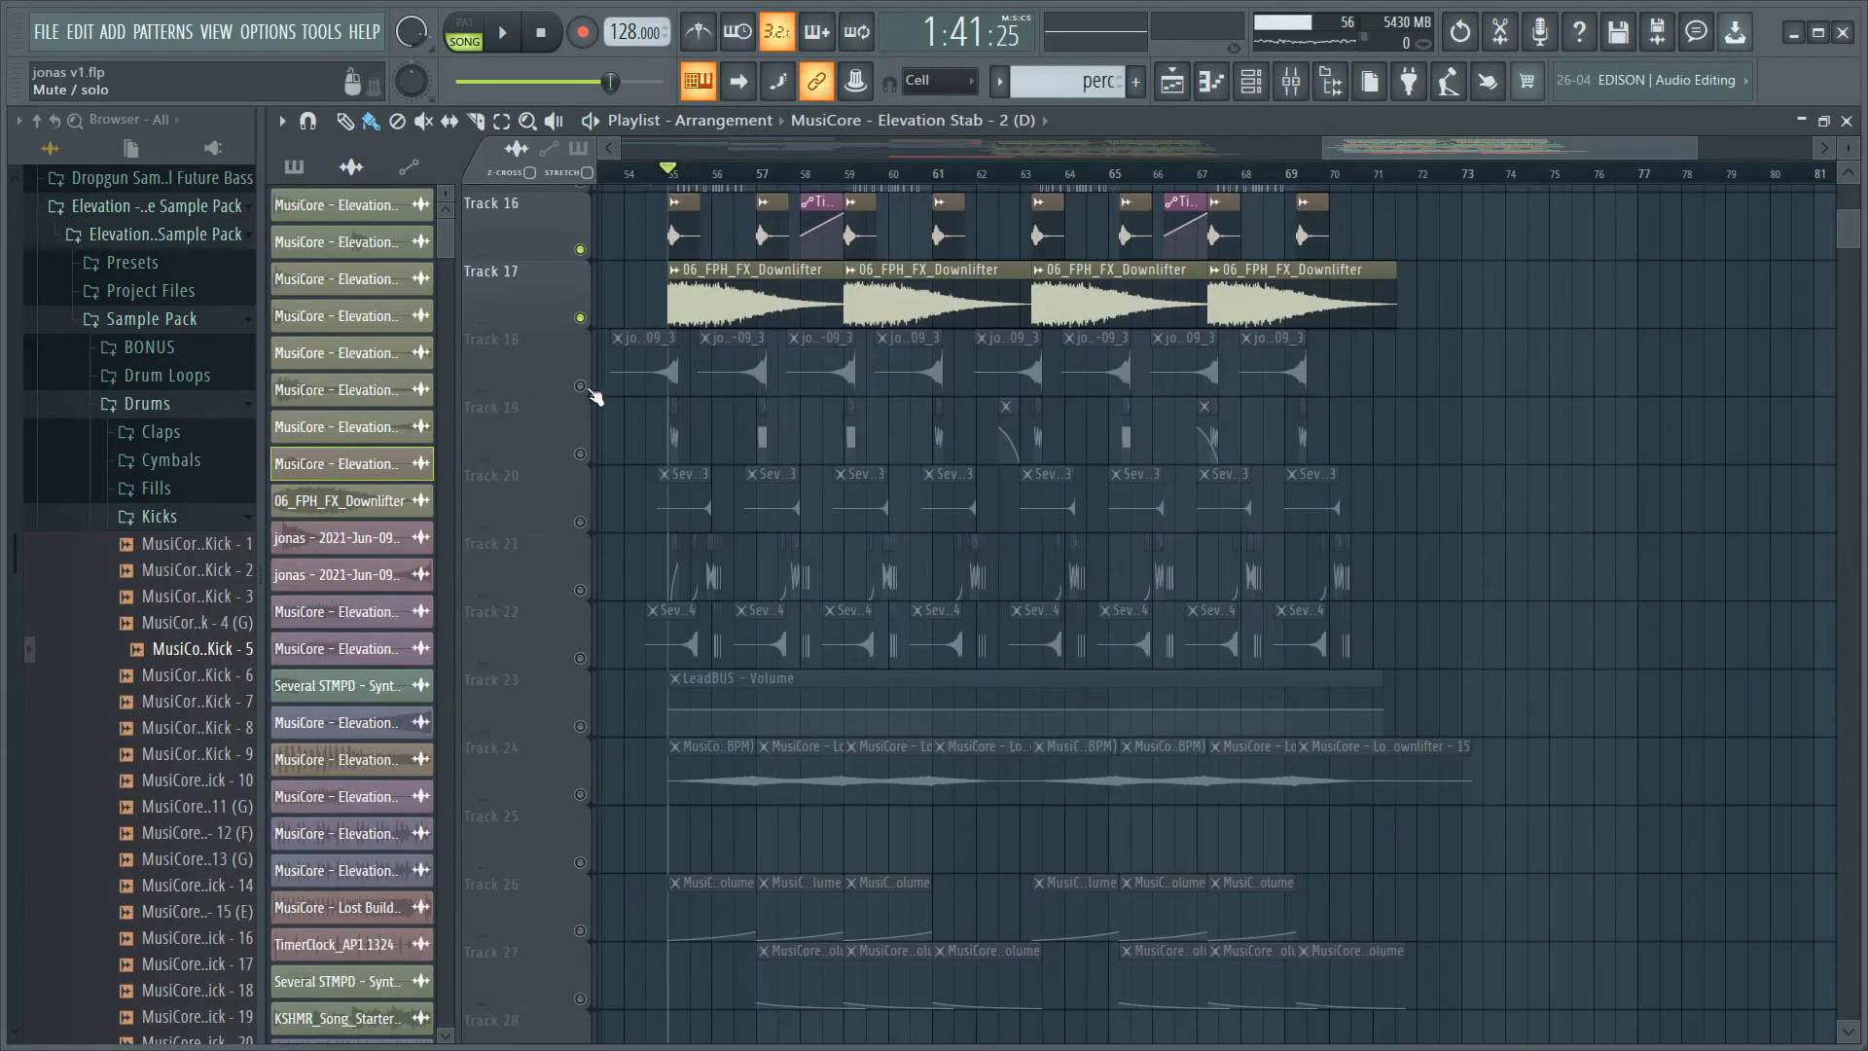
{"action": "scroll", "coordinate": [672, 370], "scroll_direction": "up", "scroll_amount": 4}
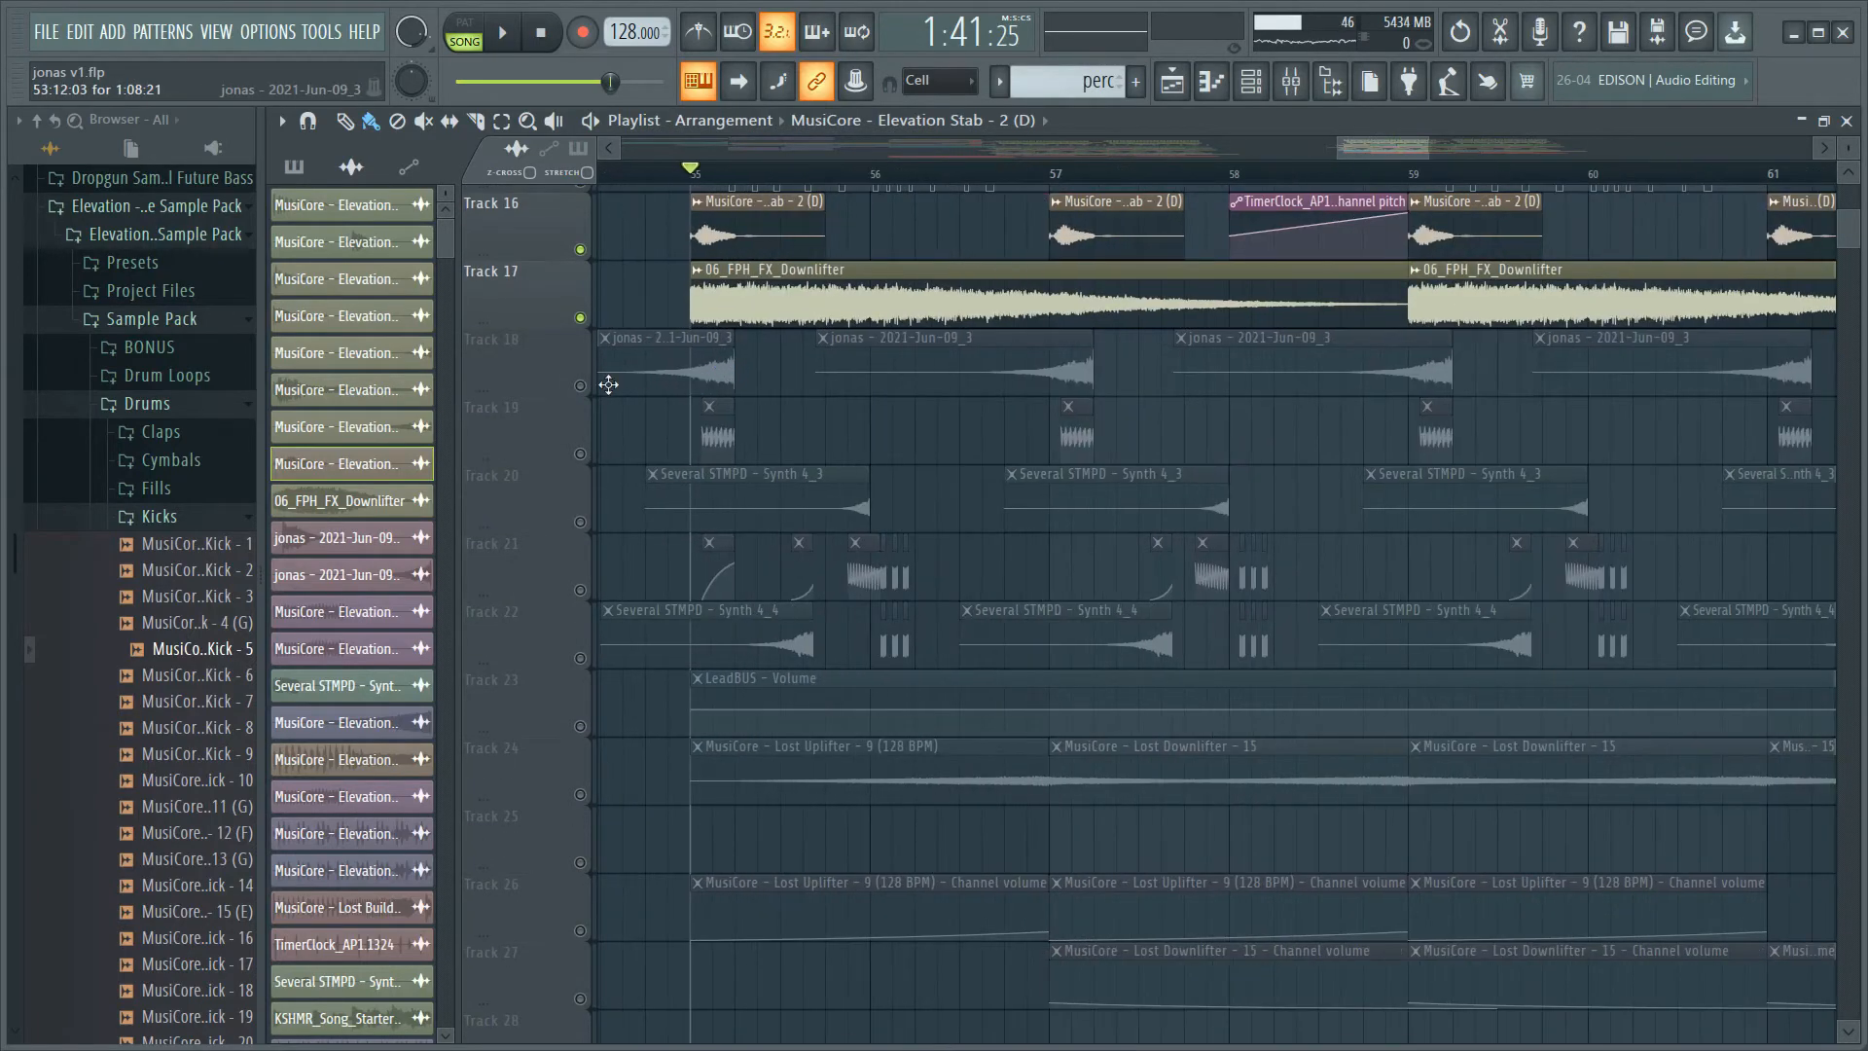
{"action": "left_click", "coordinate": [664, 370]}
{"action": "double_click", "coordinate": [669, 367]}
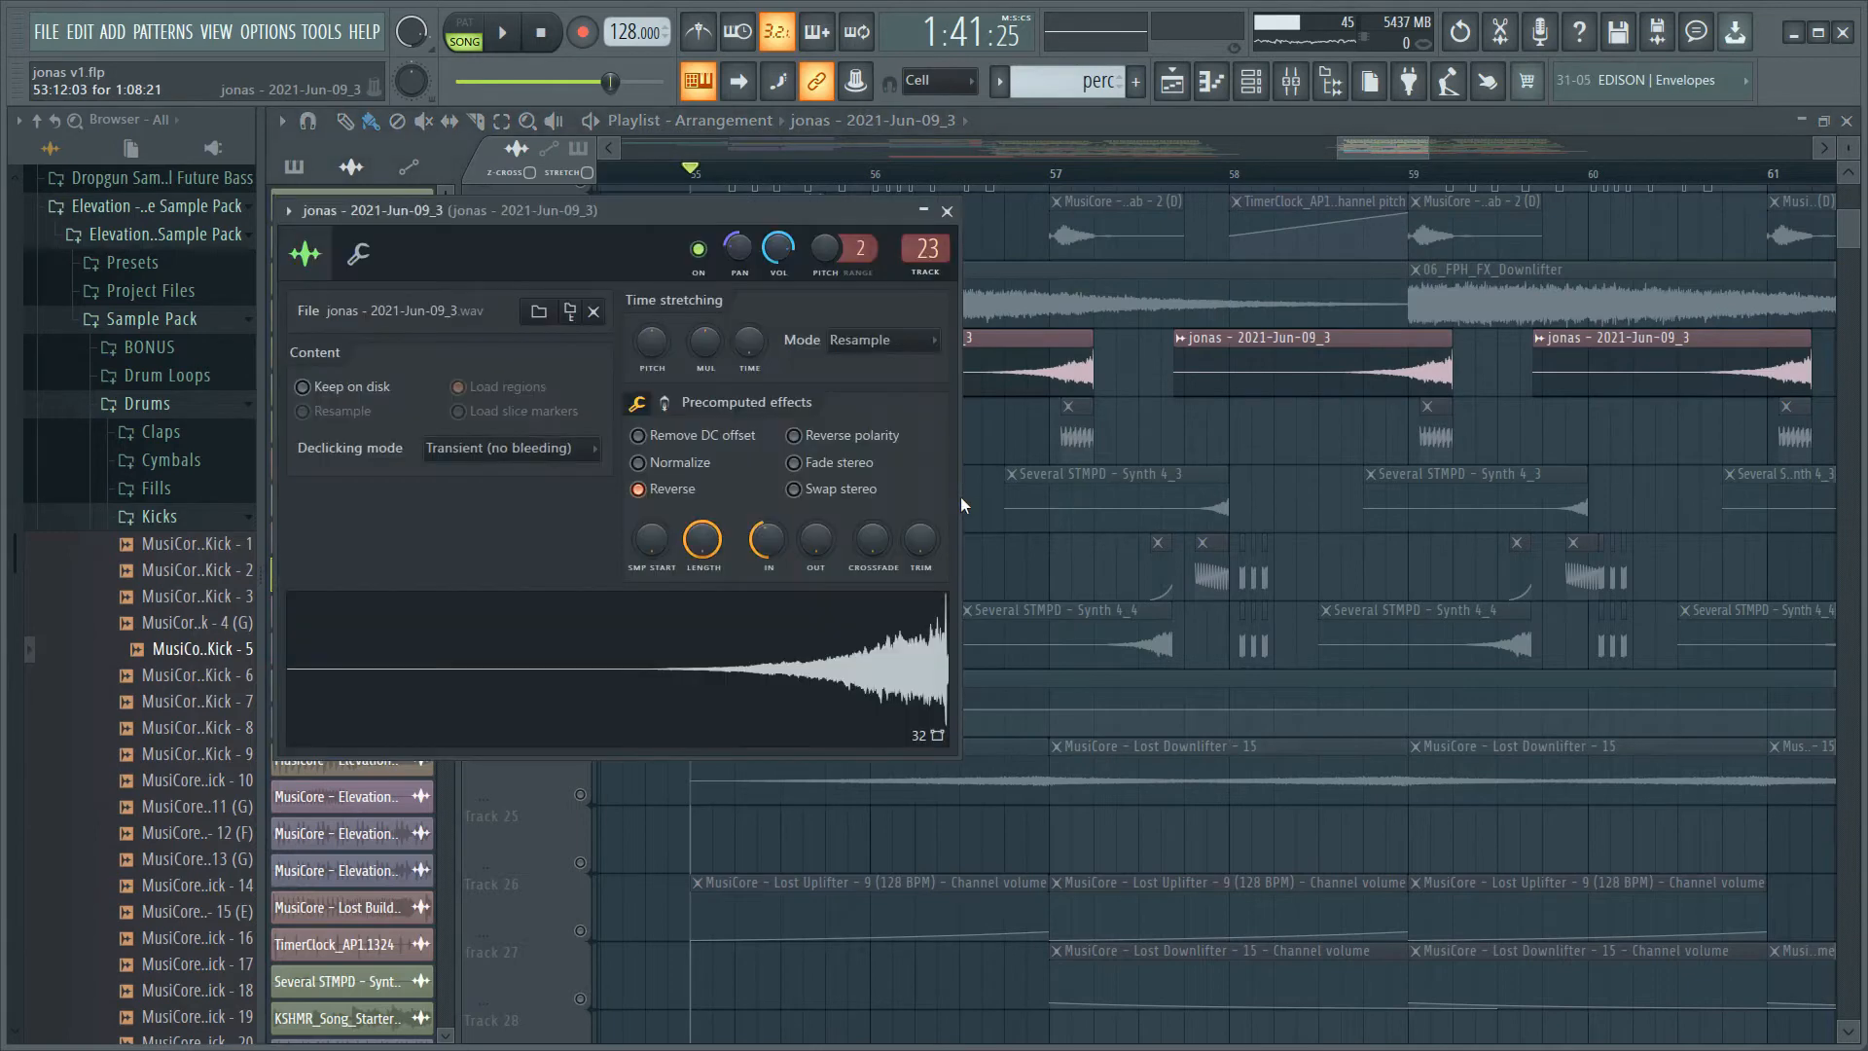
{"action": "left_click", "coordinate": [688, 492]}
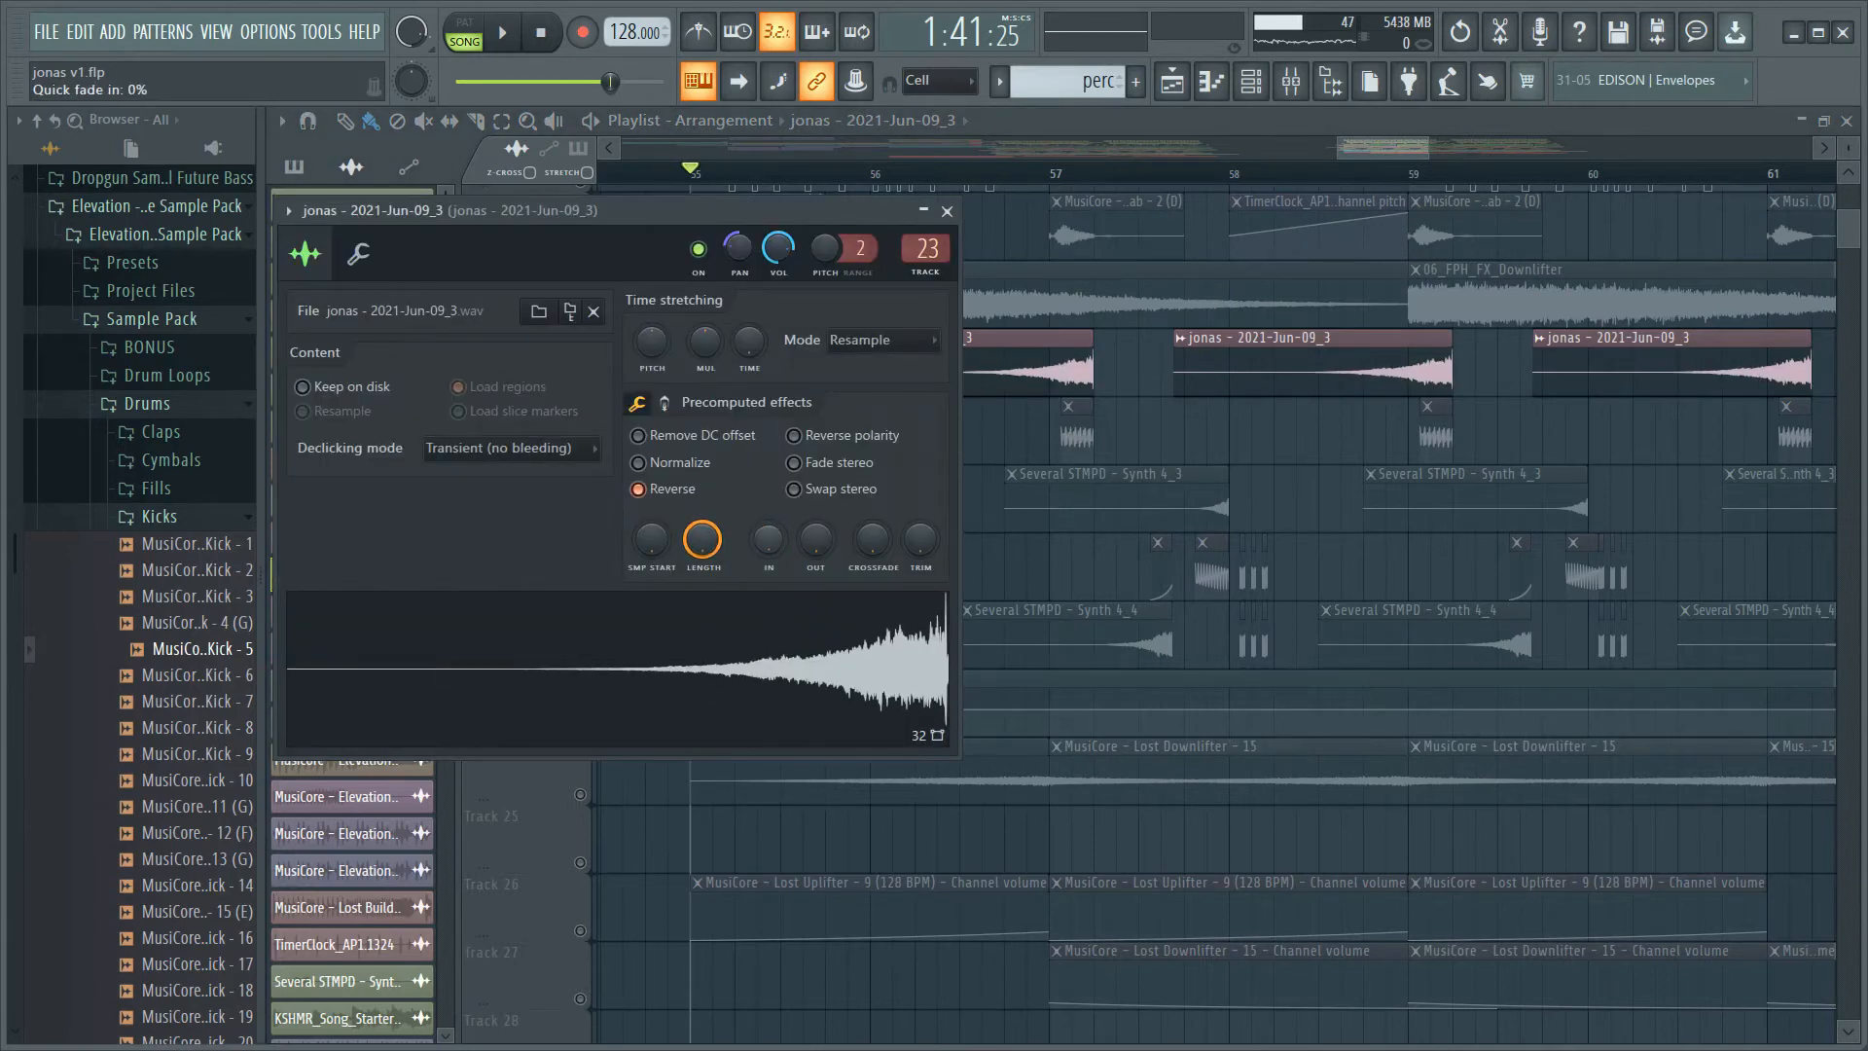
- Preview the jonas - 2021-Jun-09_3 sample without Reverse, restore its Reverse effect and close the sample settings
{"action": "left_click", "coordinate": [658, 494]}
{"action": "left_click", "coordinate": [732, 615]}
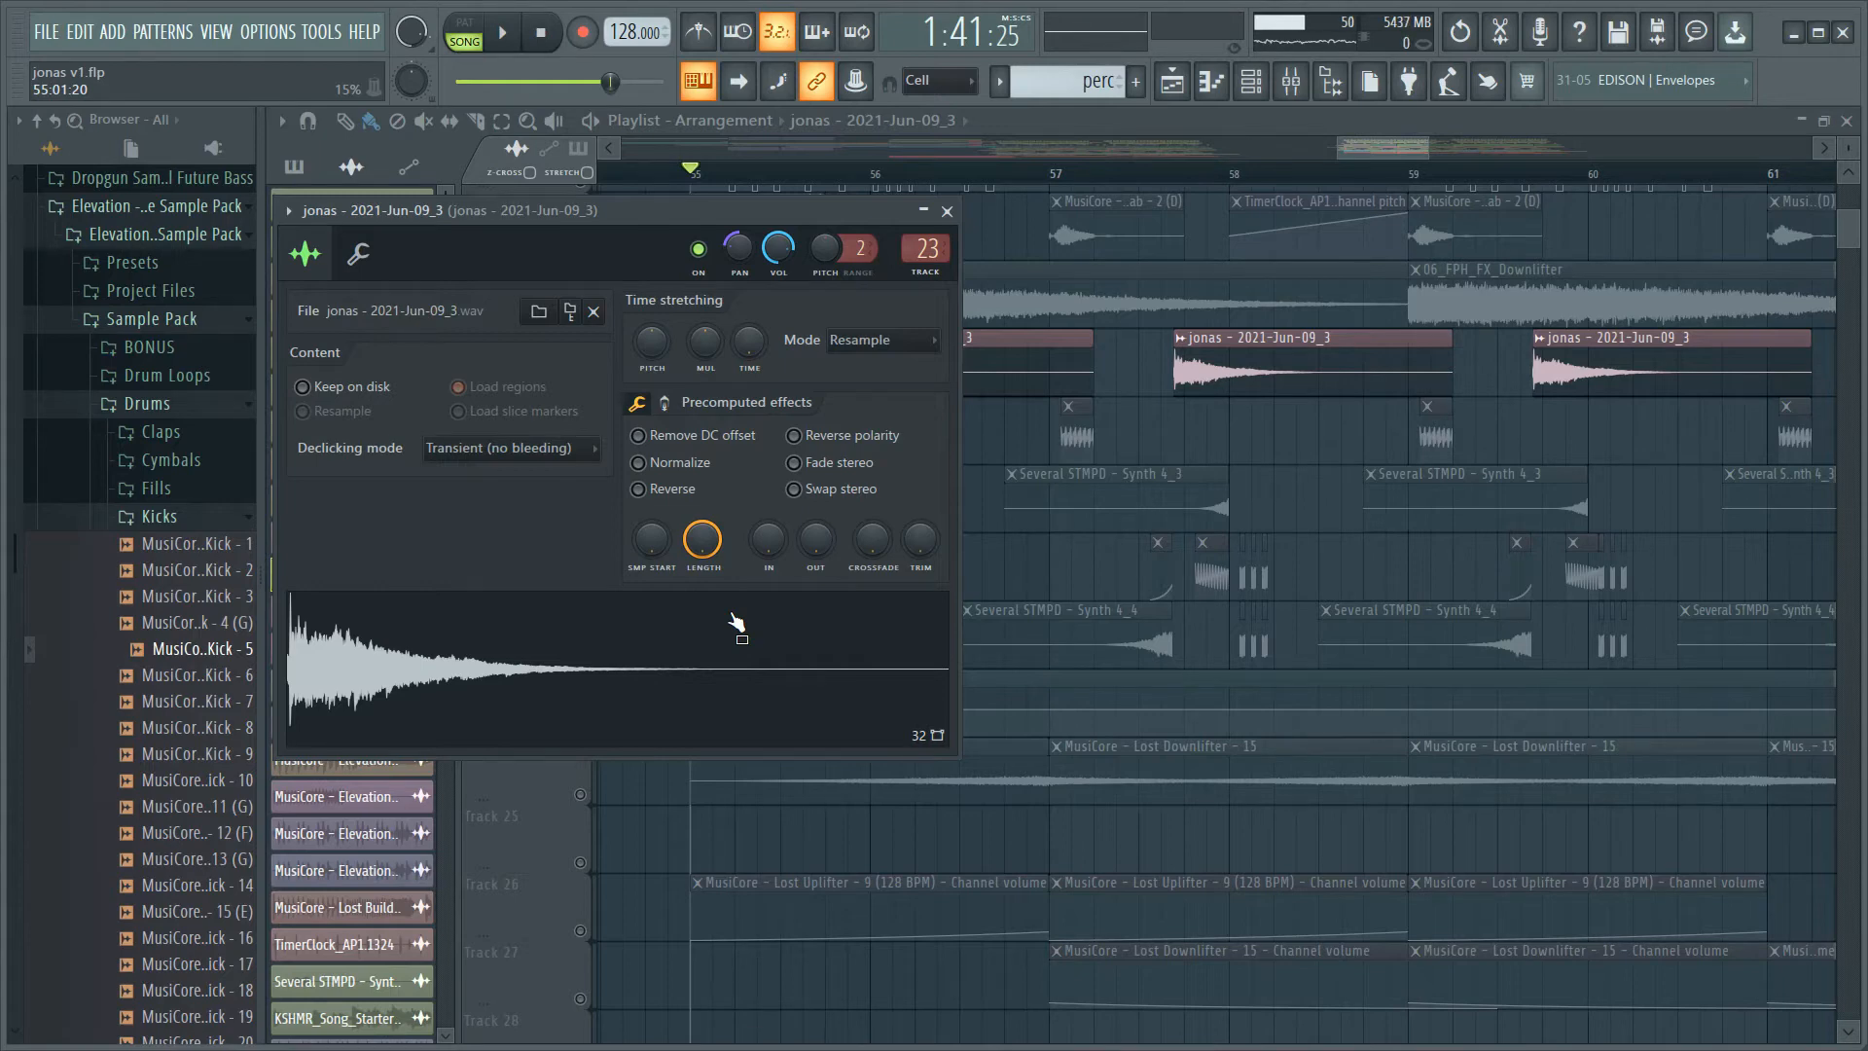
{"action": "left_click", "coordinate": [730, 639]}
{"action": "left_click", "coordinate": [638, 489]}
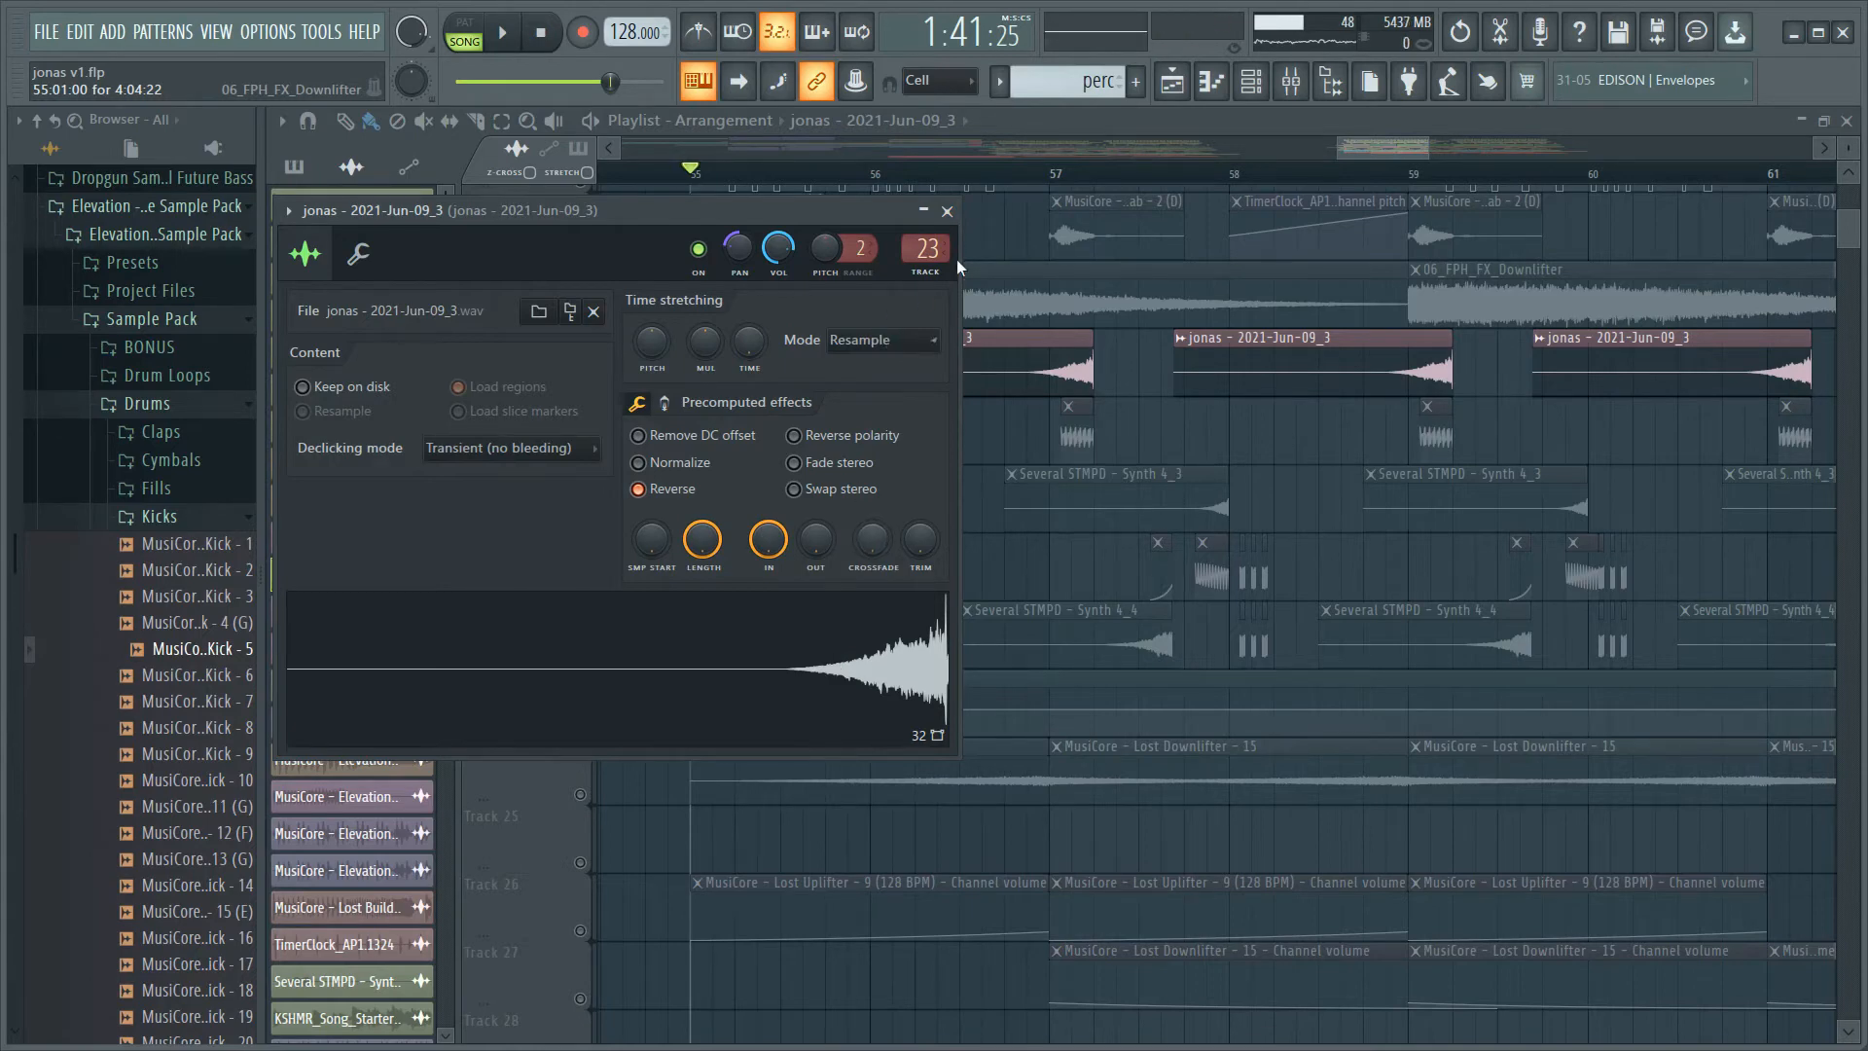
{"action": "left_click", "coordinate": [946, 211]}
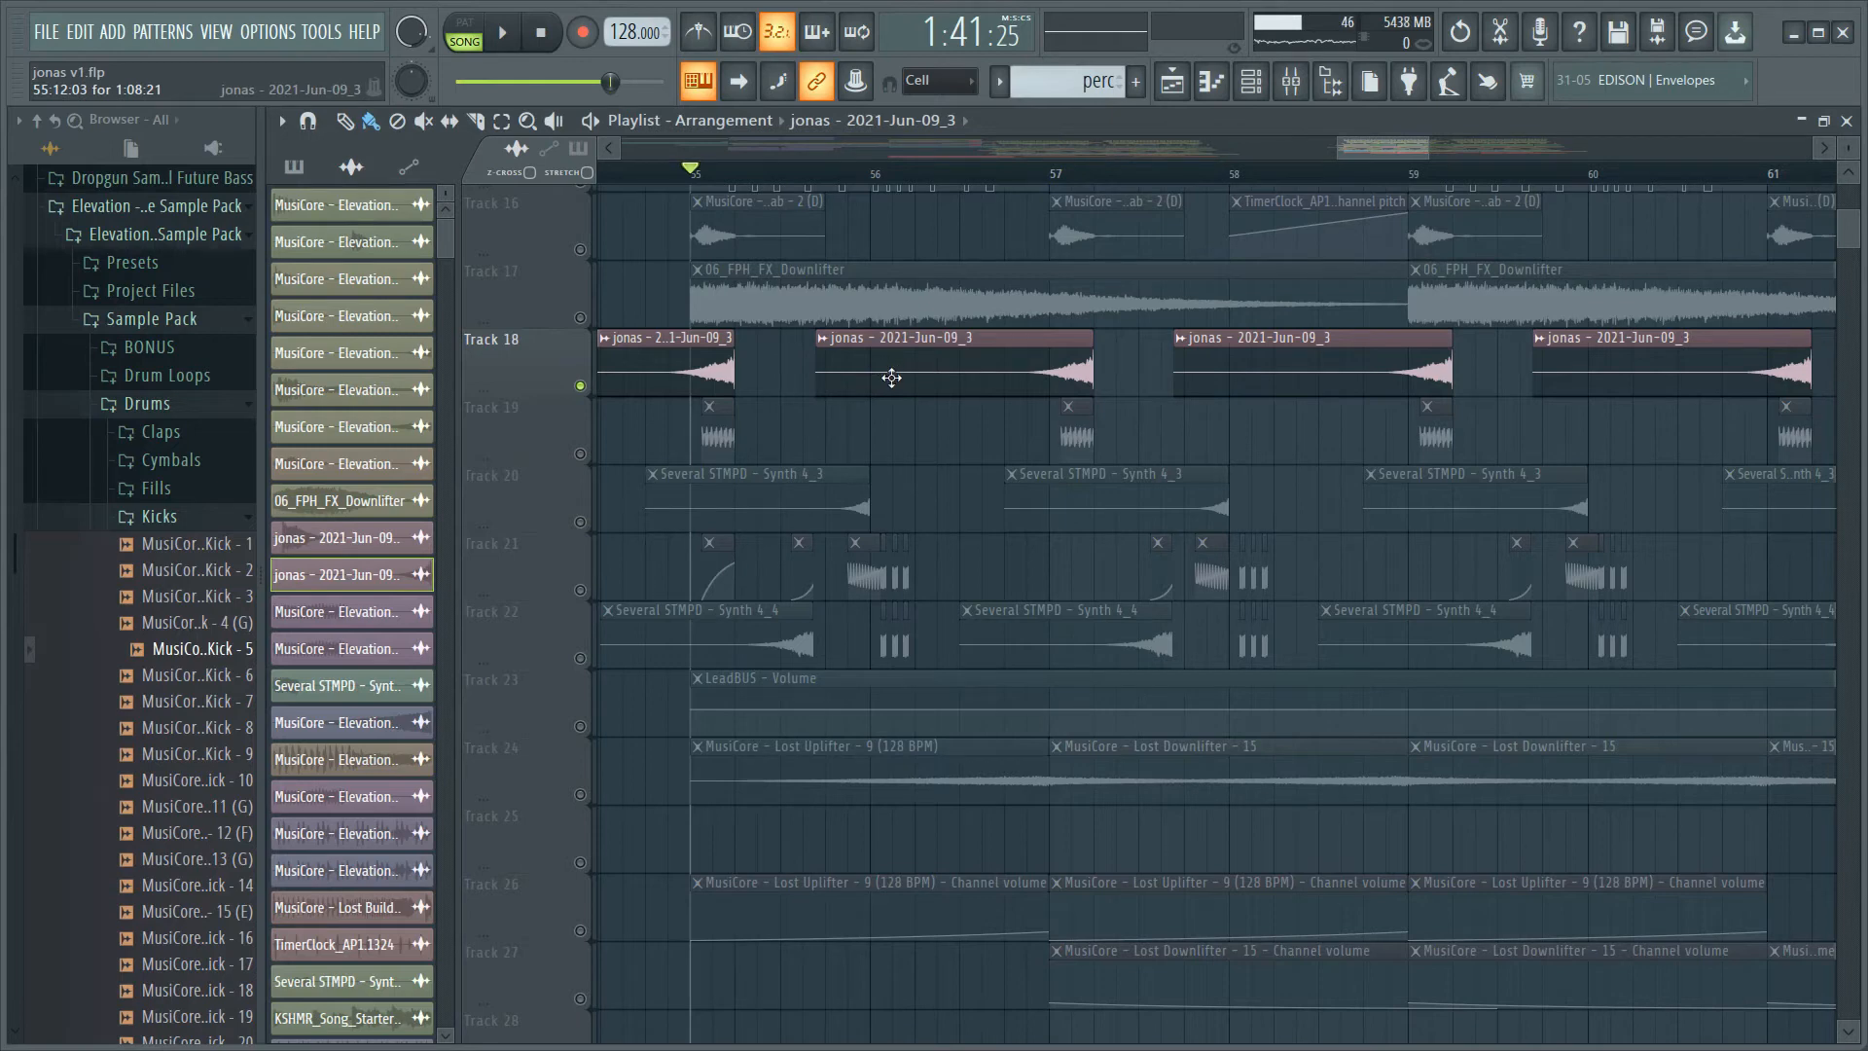
- Unmute the channel volume automation on Track 19 and play it with Track 18's reversed sound from bar 55, then stop
{"action": "left_click", "coordinate": [581, 454]}
{"action": "key", "text": "space"}
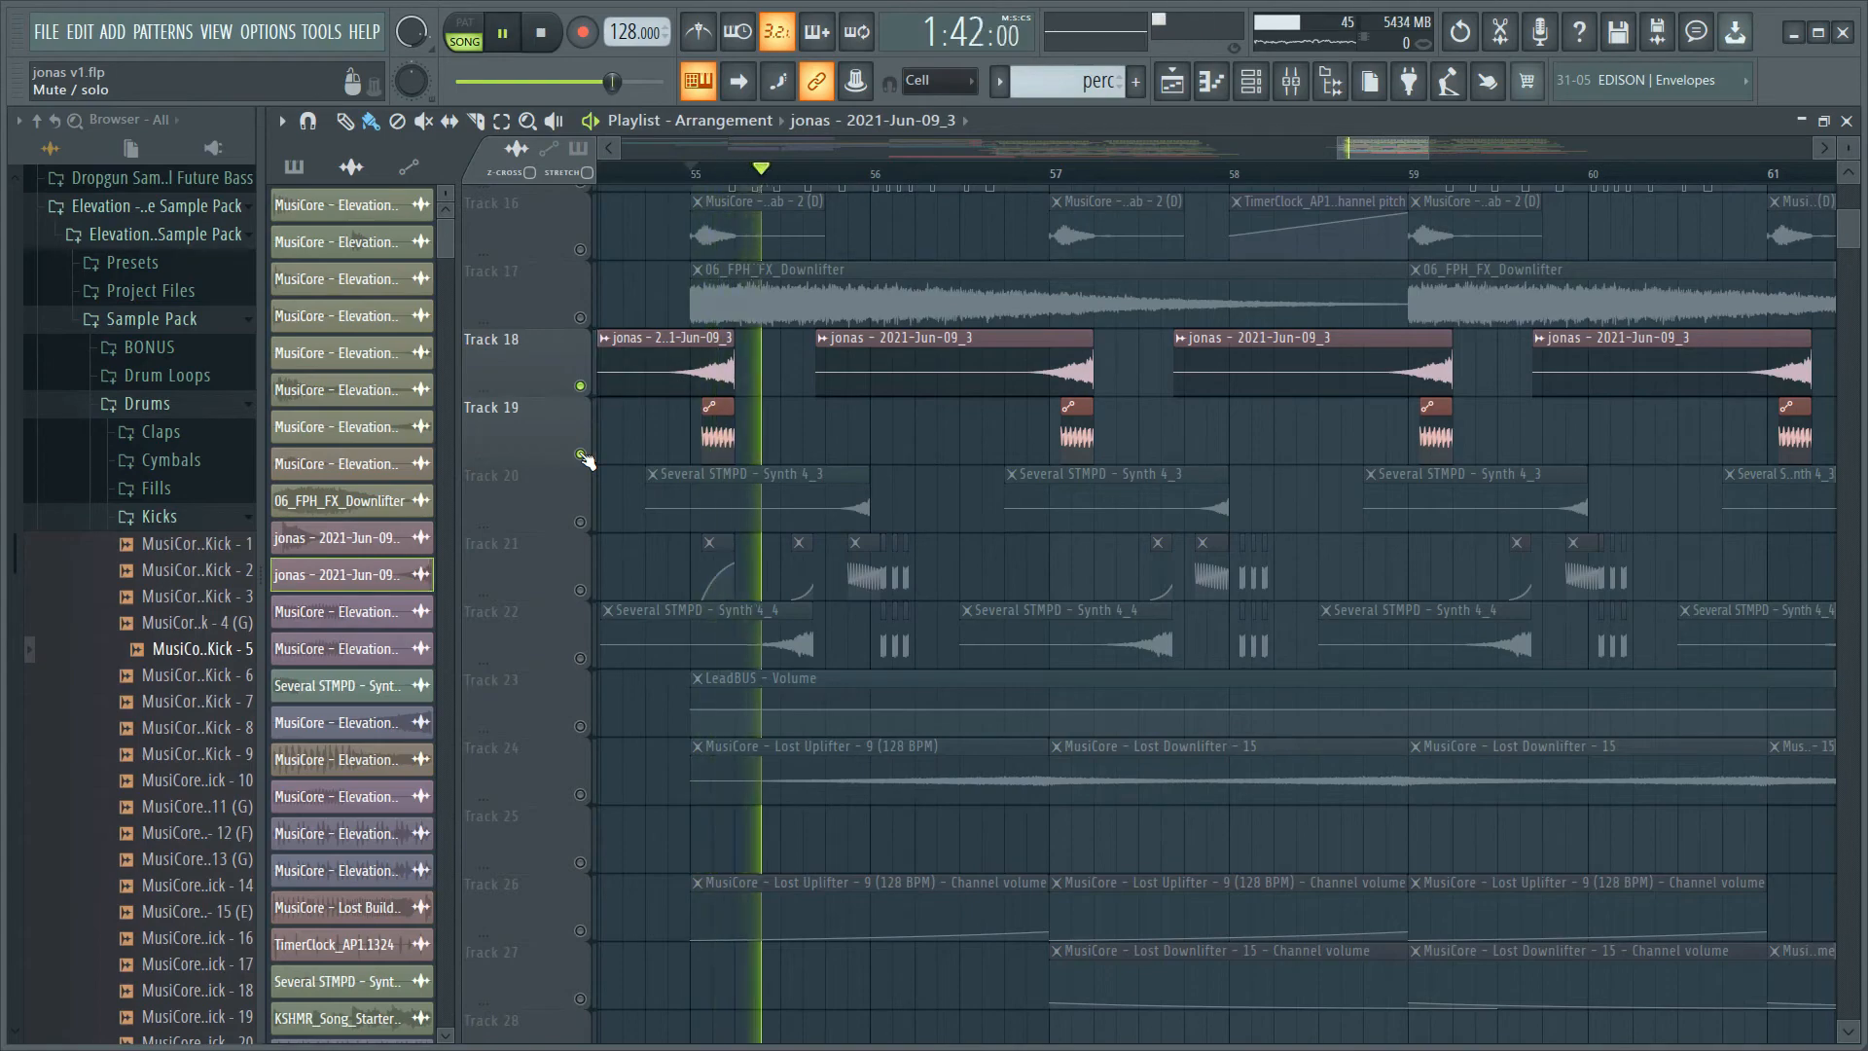
{"action": "key", "text": "space"}
{"action": "key", "text": "space"}
{"action": "key", "text": "space"}
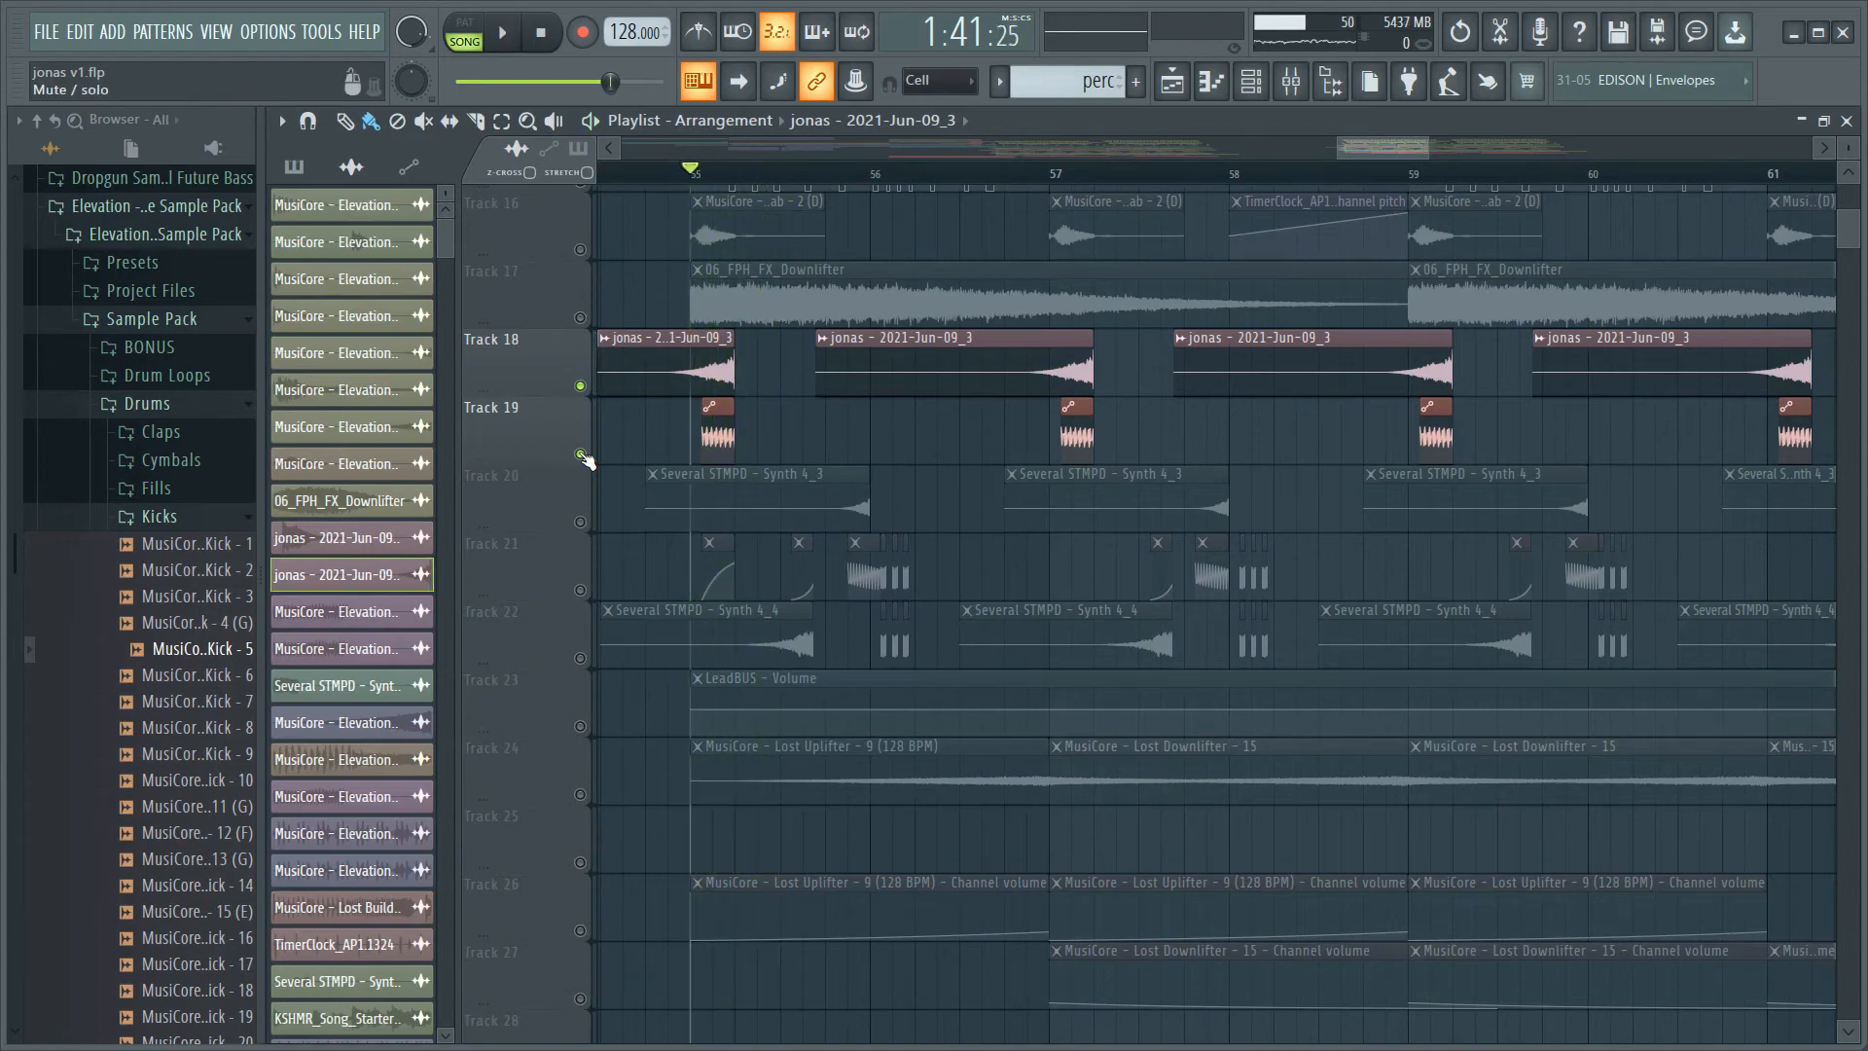
- Unmute Track 21 and play its Balance volume automation together with Tracks 18 and 19 from bar 55, then stop
{"action": "scroll", "coordinate": [721, 467], "scroll_direction": "up", "scroll_amount": 5}
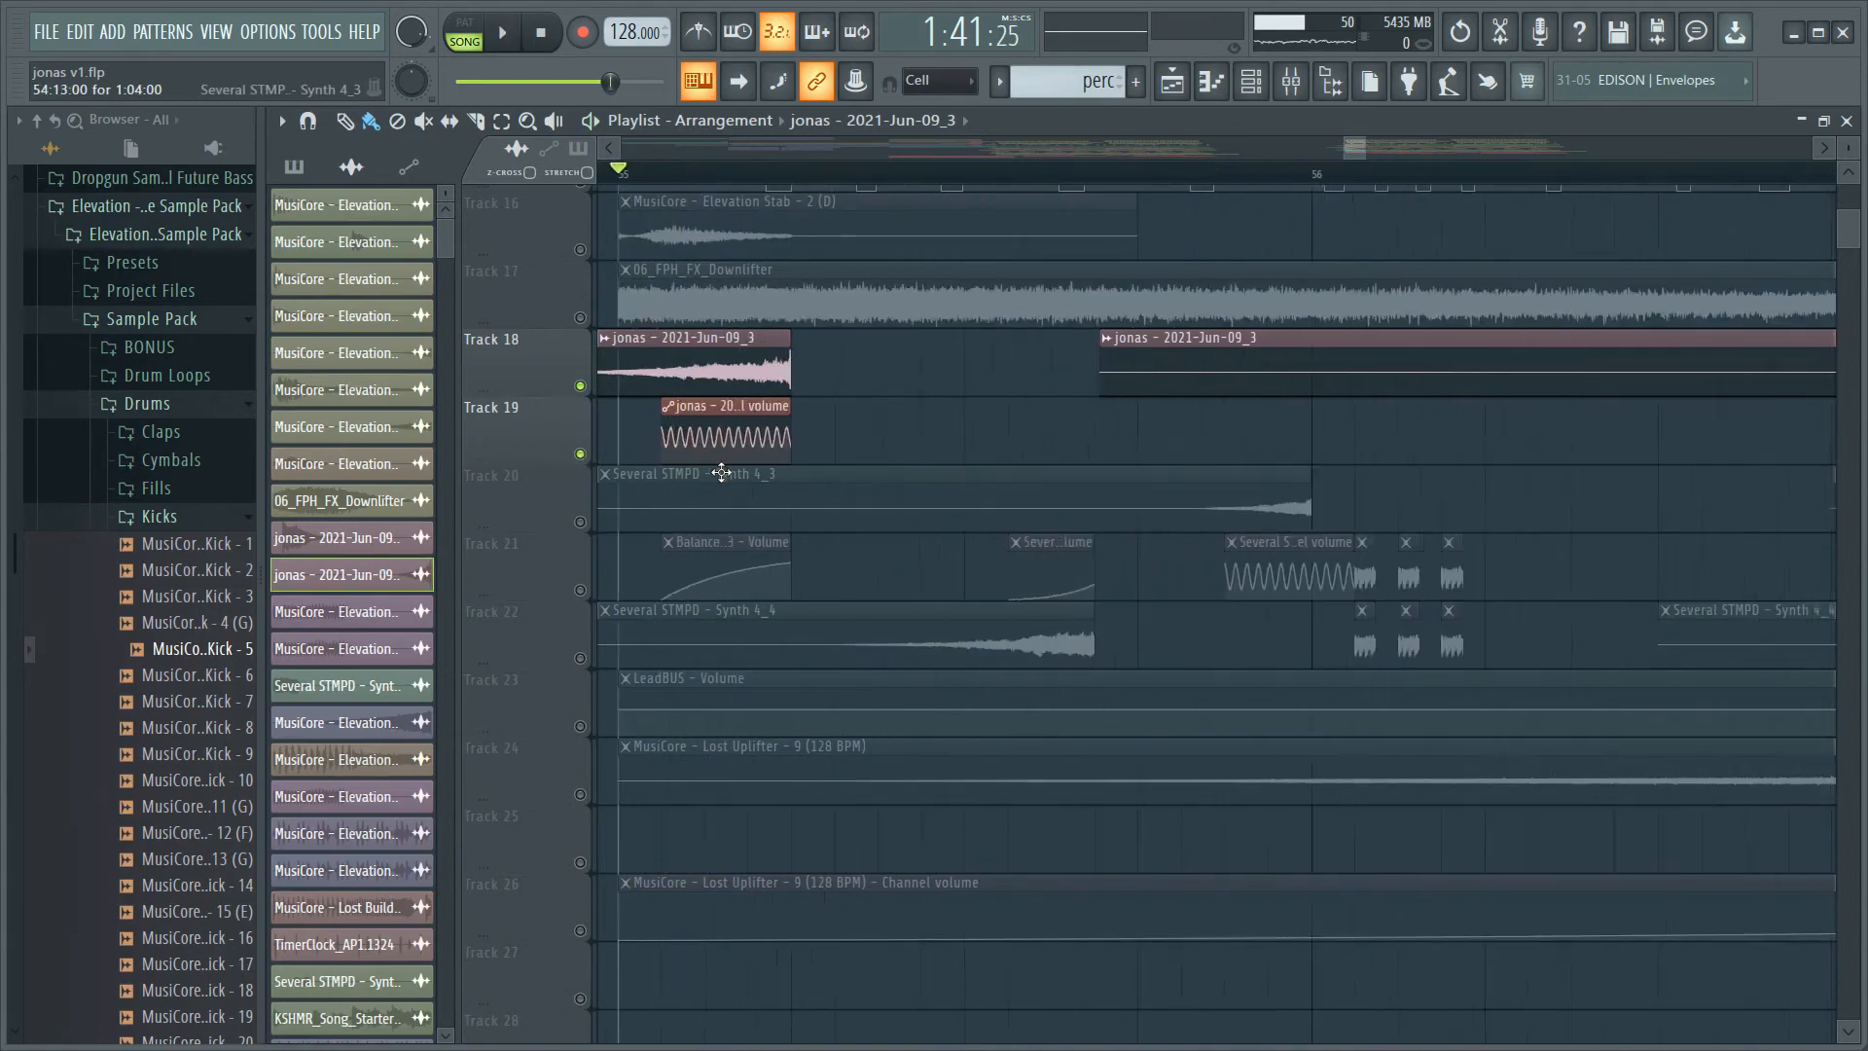
{"action": "scroll", "coordinate": [721, 473], "scroll_direction": "up", "scroll_amount": 1}
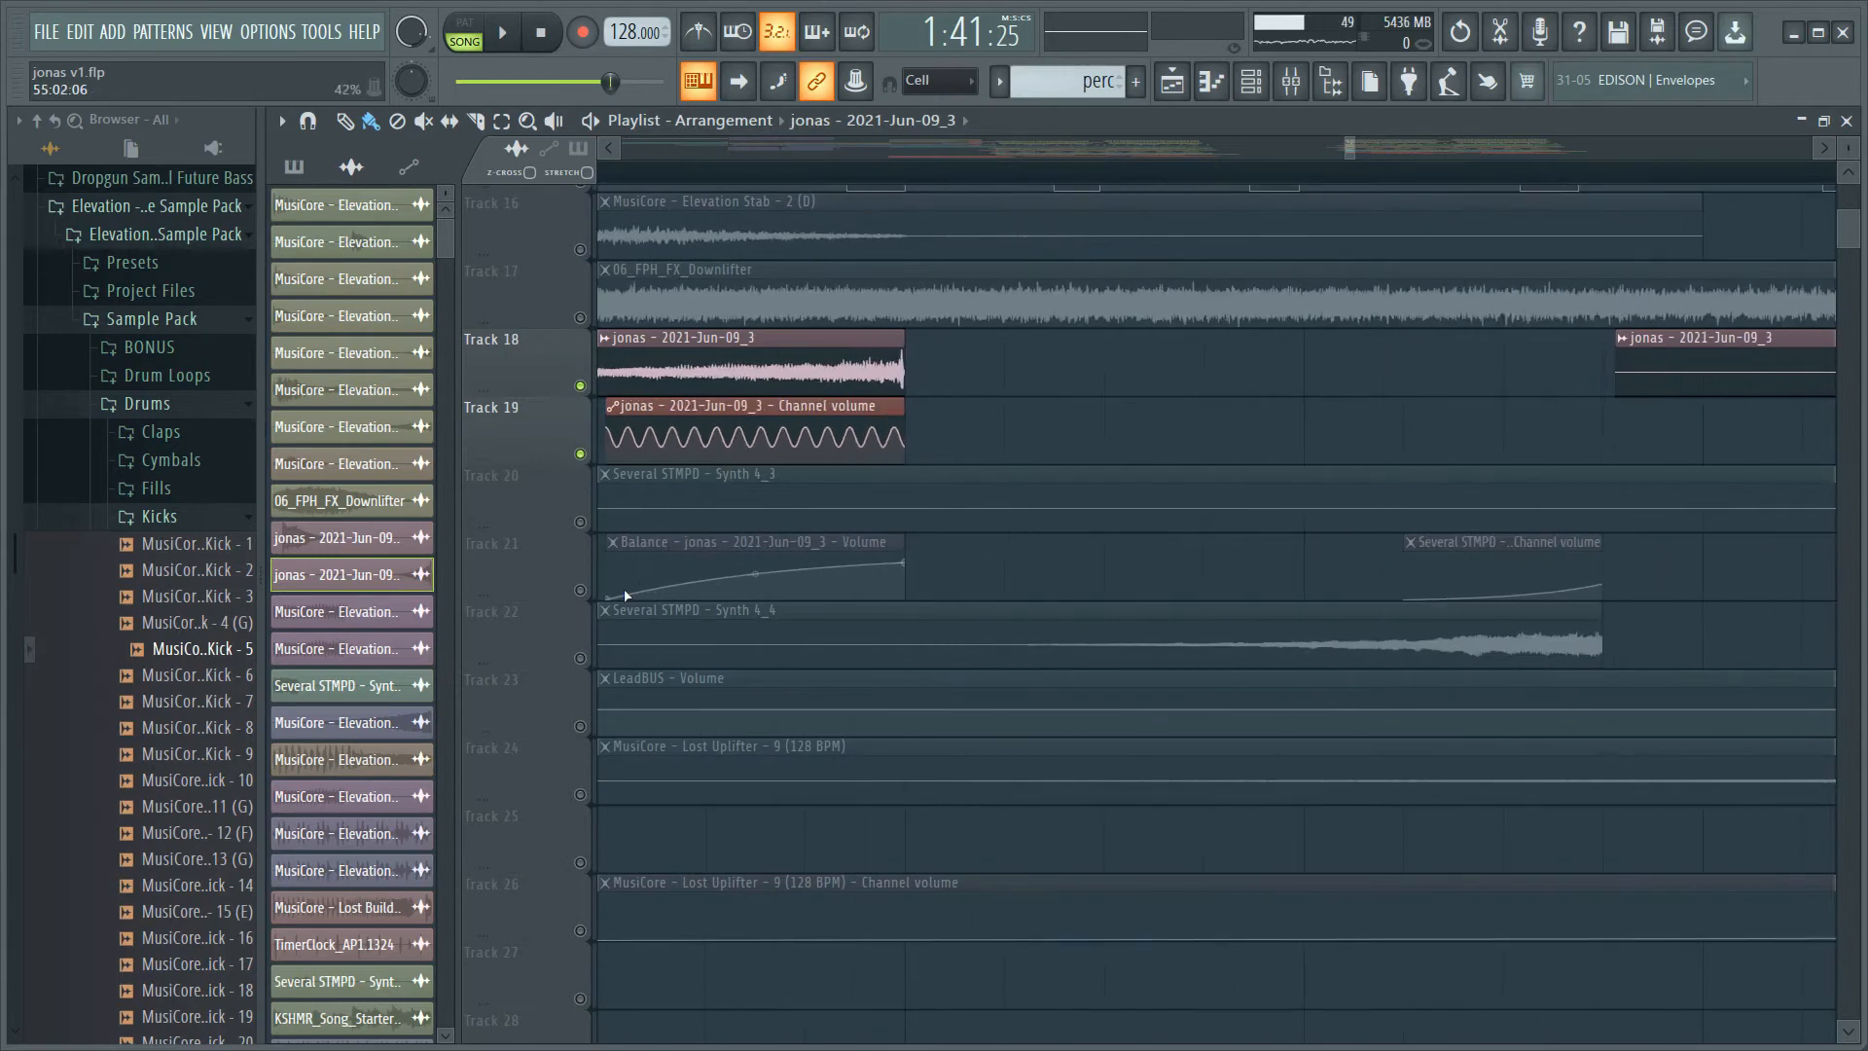
{"action": "left_click", "coordinate": [581, 590]}
{"action": "key", "text": "space"}
{"action": "key", "text": "space"}
{"action": "key", "text": "space"}
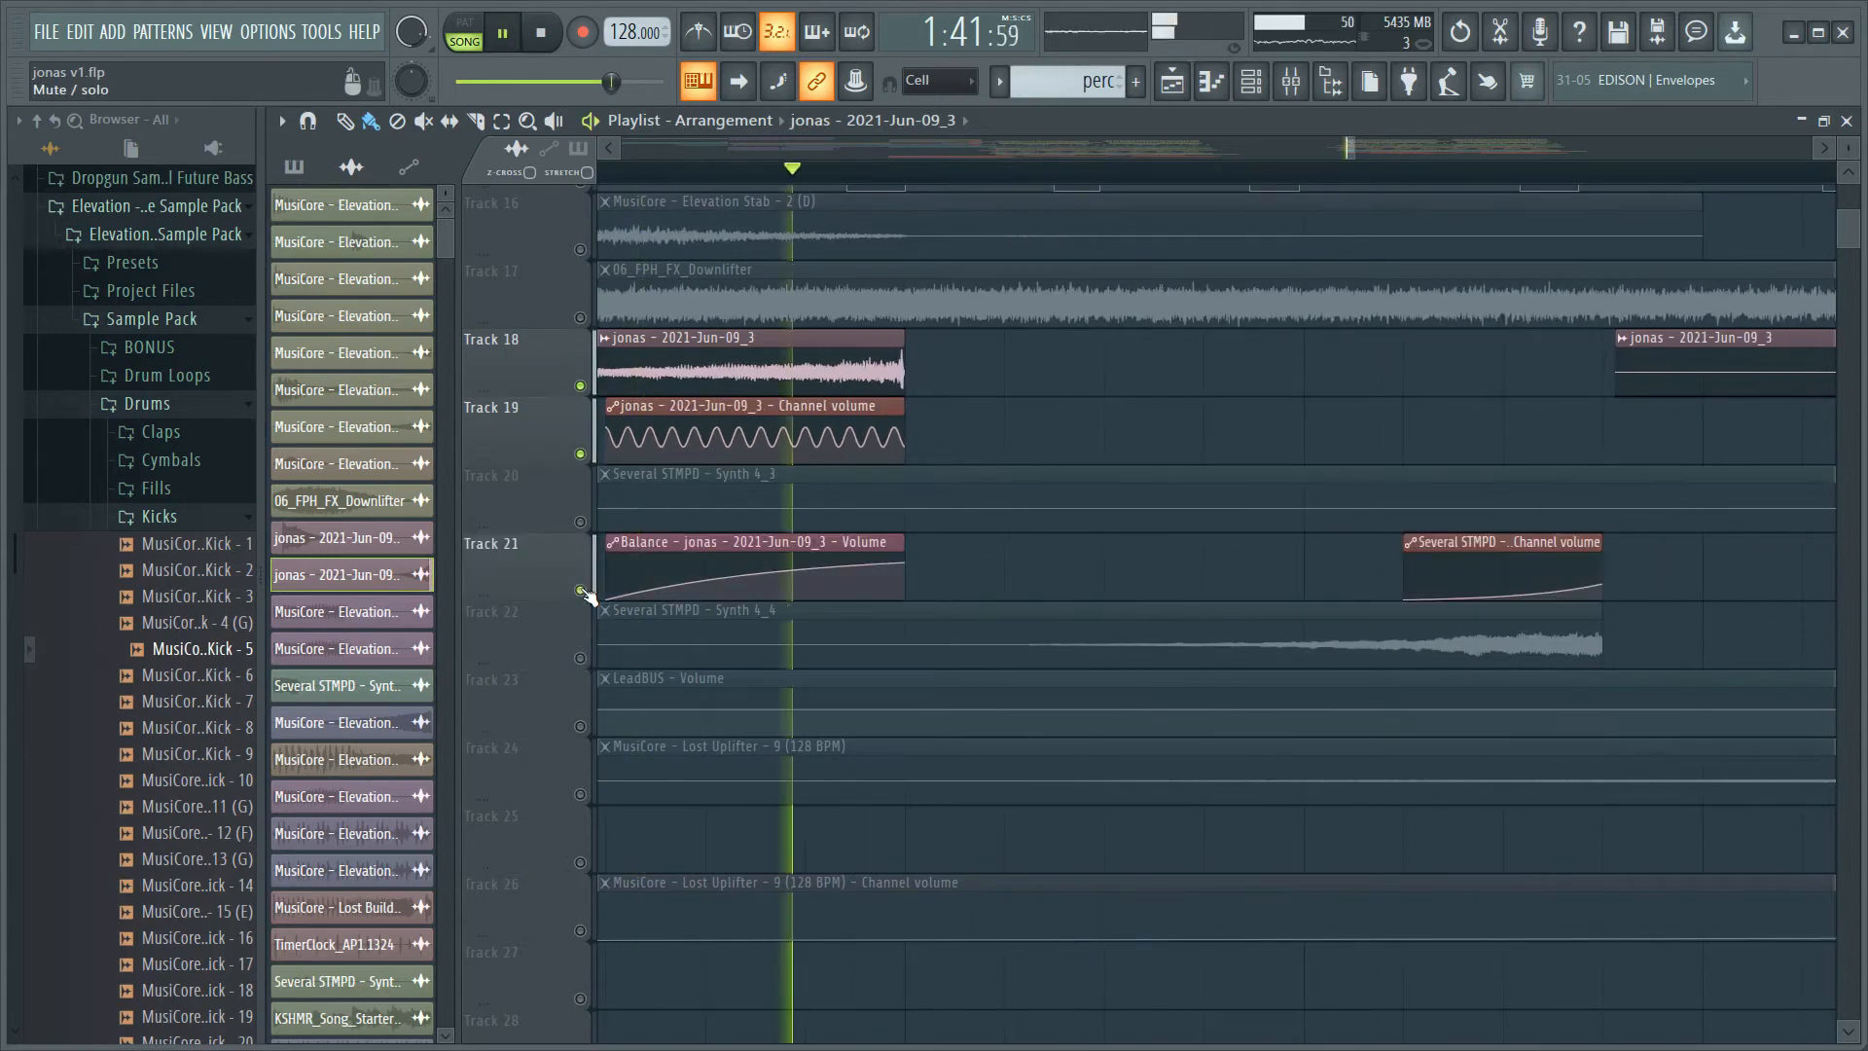
{"action": "key", "text": "space"}
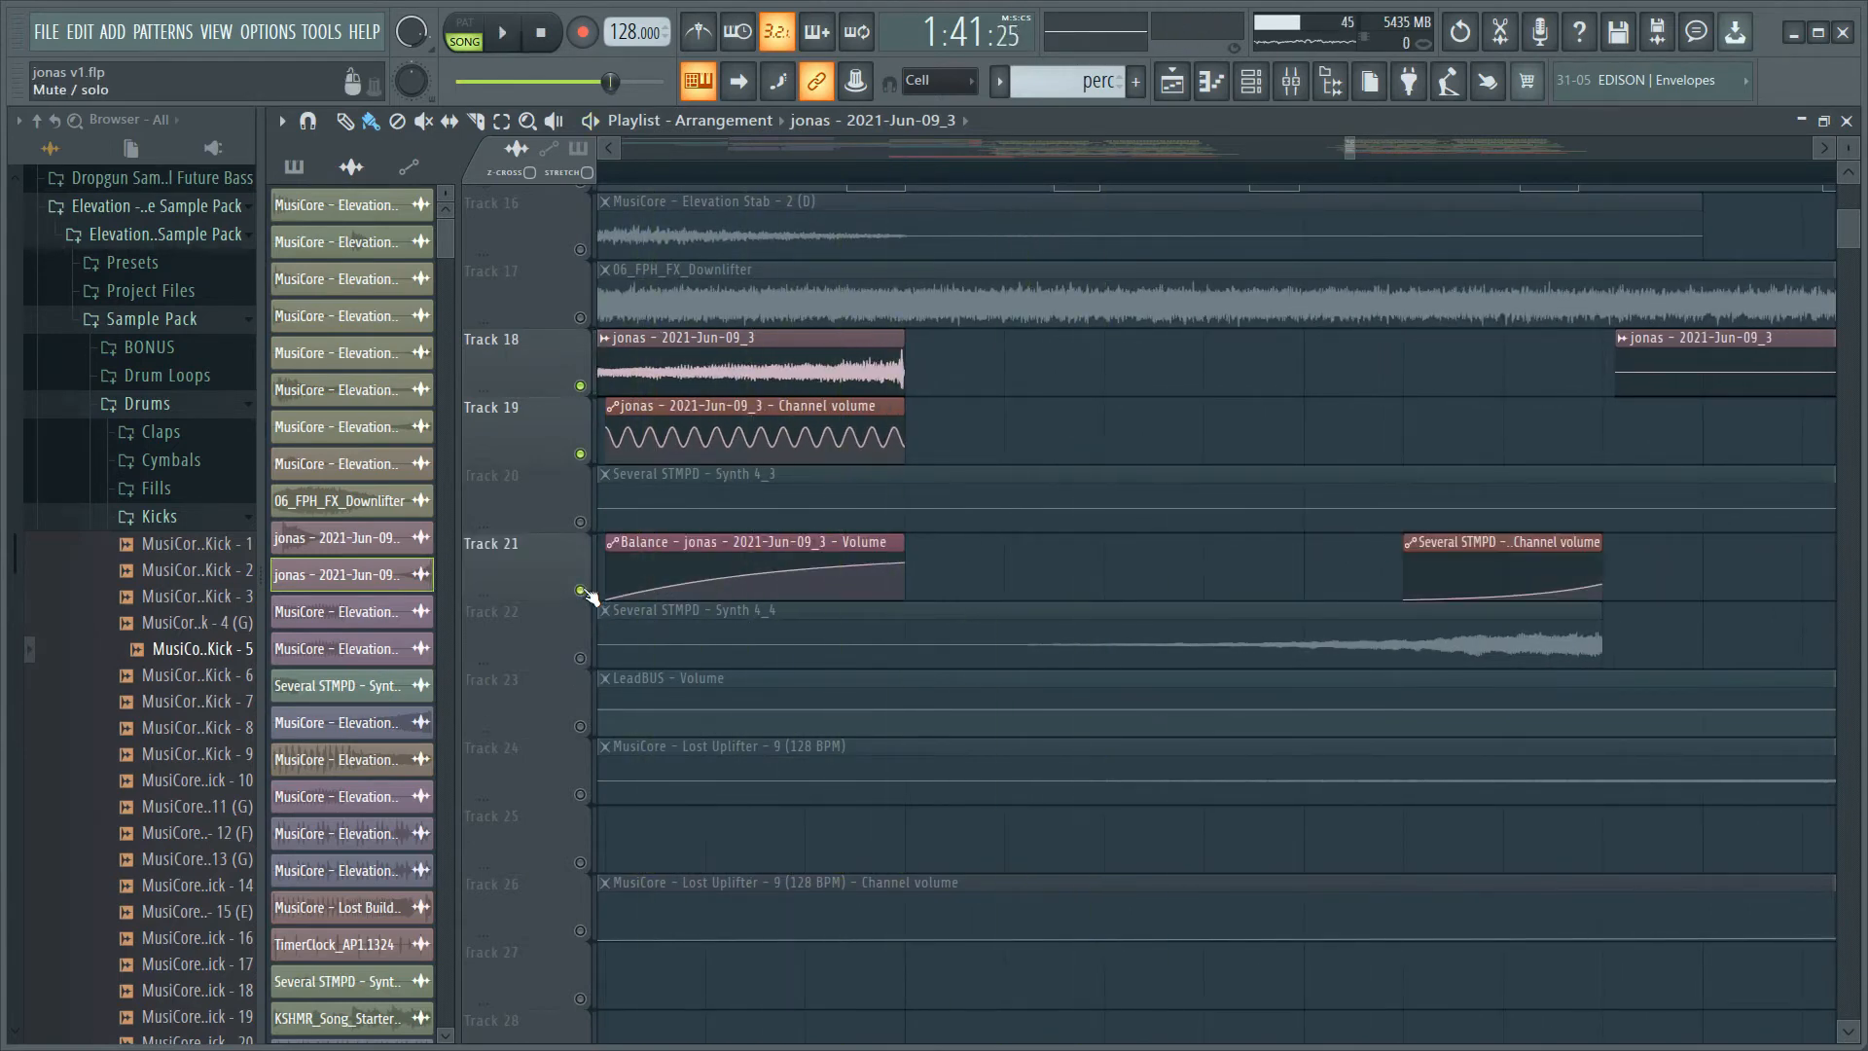
- Compare the reversed sound with Track 21's automation muted and unmuted, playing from bar 55 each time
{"action": "scroll", "coordinate": [626, 569], "scroll_direction": "down", "scroll_amount": 3}
{"action": "scroll", "coordinate": [643, 569], "scroll_direction": "left", "scroll_amount": 2}
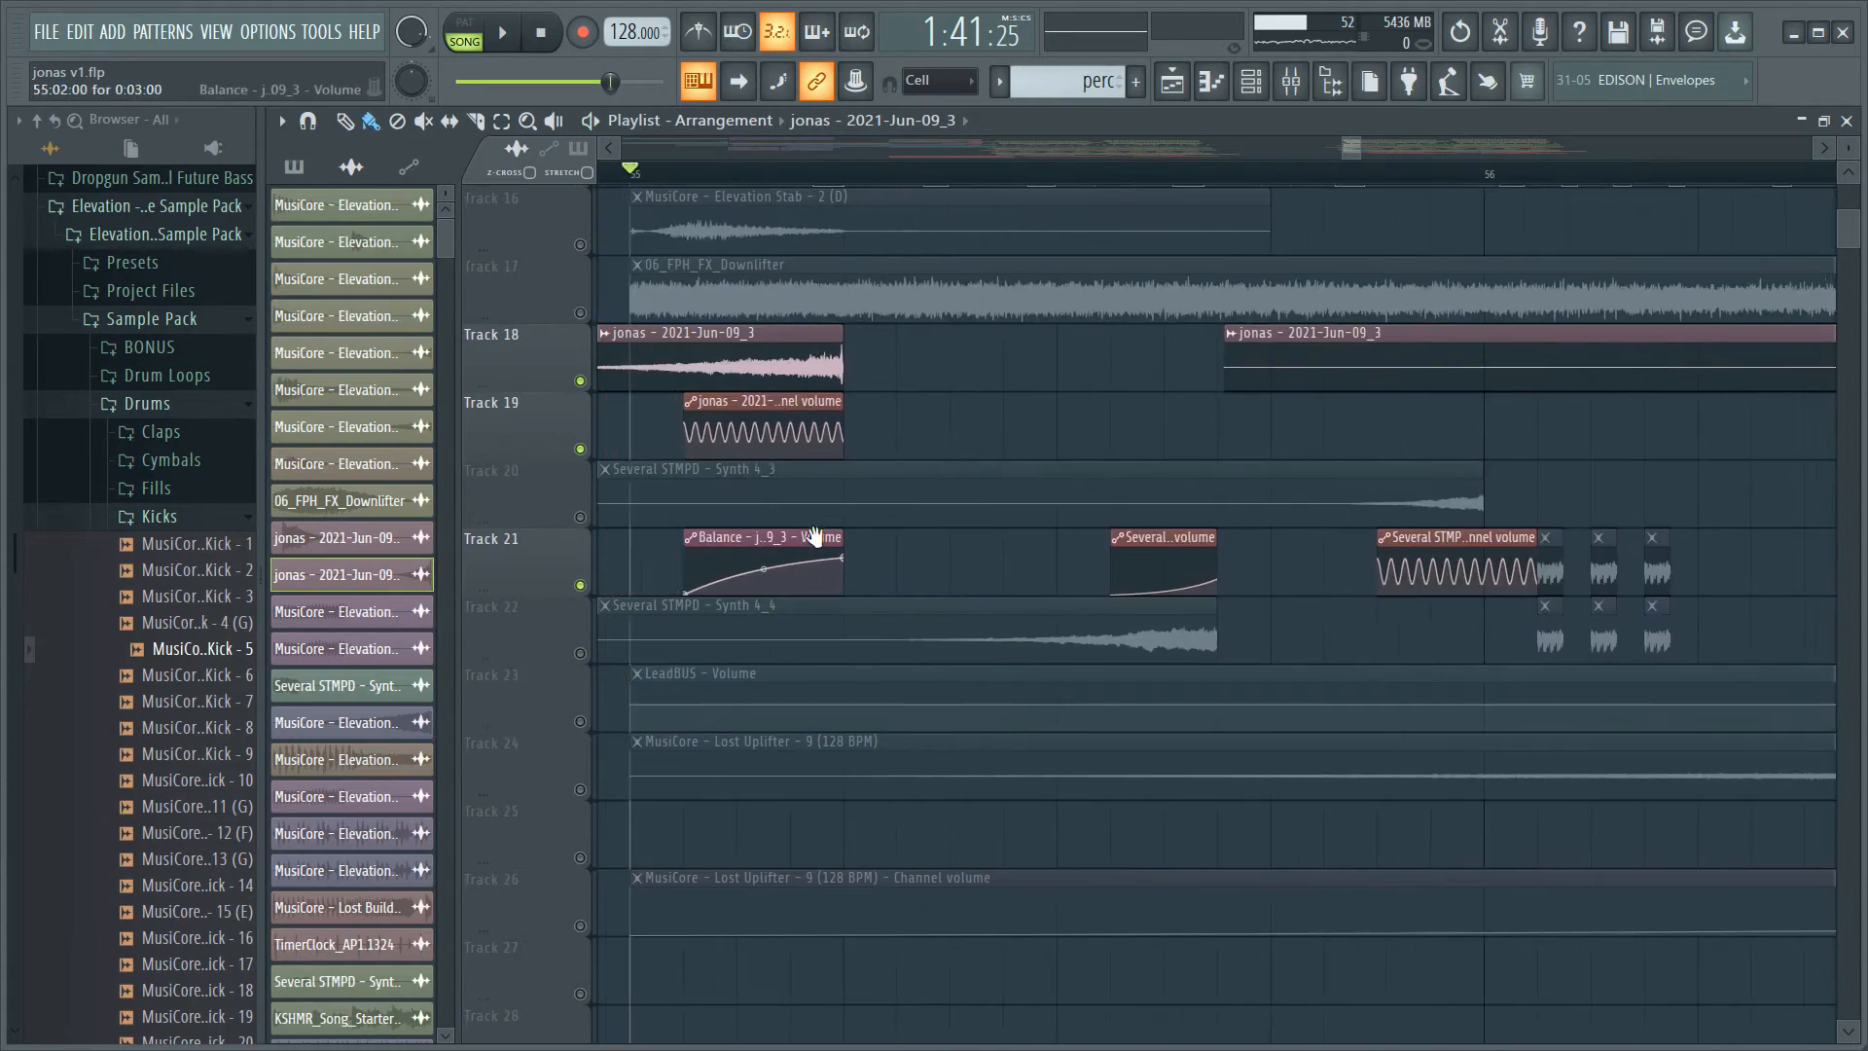
{"action": "left_click", "coordinate": [581, 589]}
{"action": "key", "text": "space"}
{"action": "key", "text": "space"}
{"action": "left_click", "coordinate": [581, 589]}
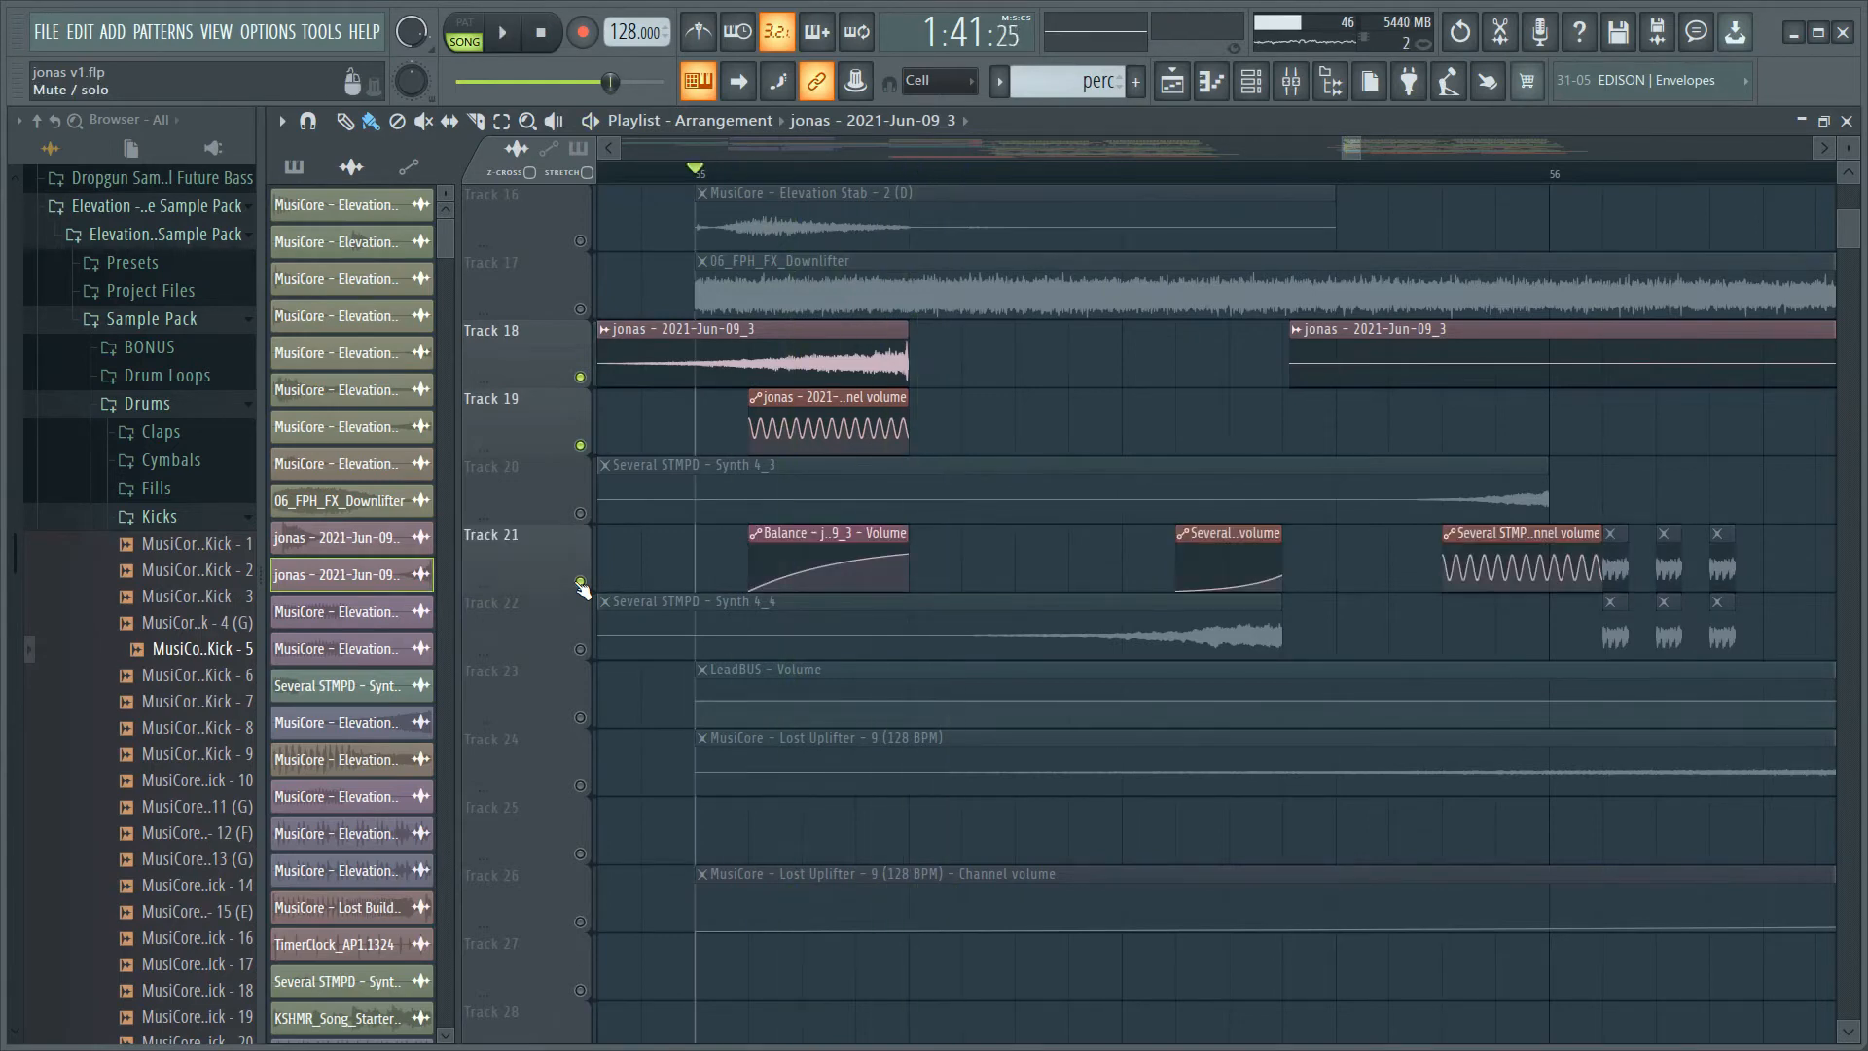
{"action": "key", "text": "space"}
{"action": "key", "text": "space"}
{"action": "key", "text": "space"}
{"action": "key", "text": "space"}
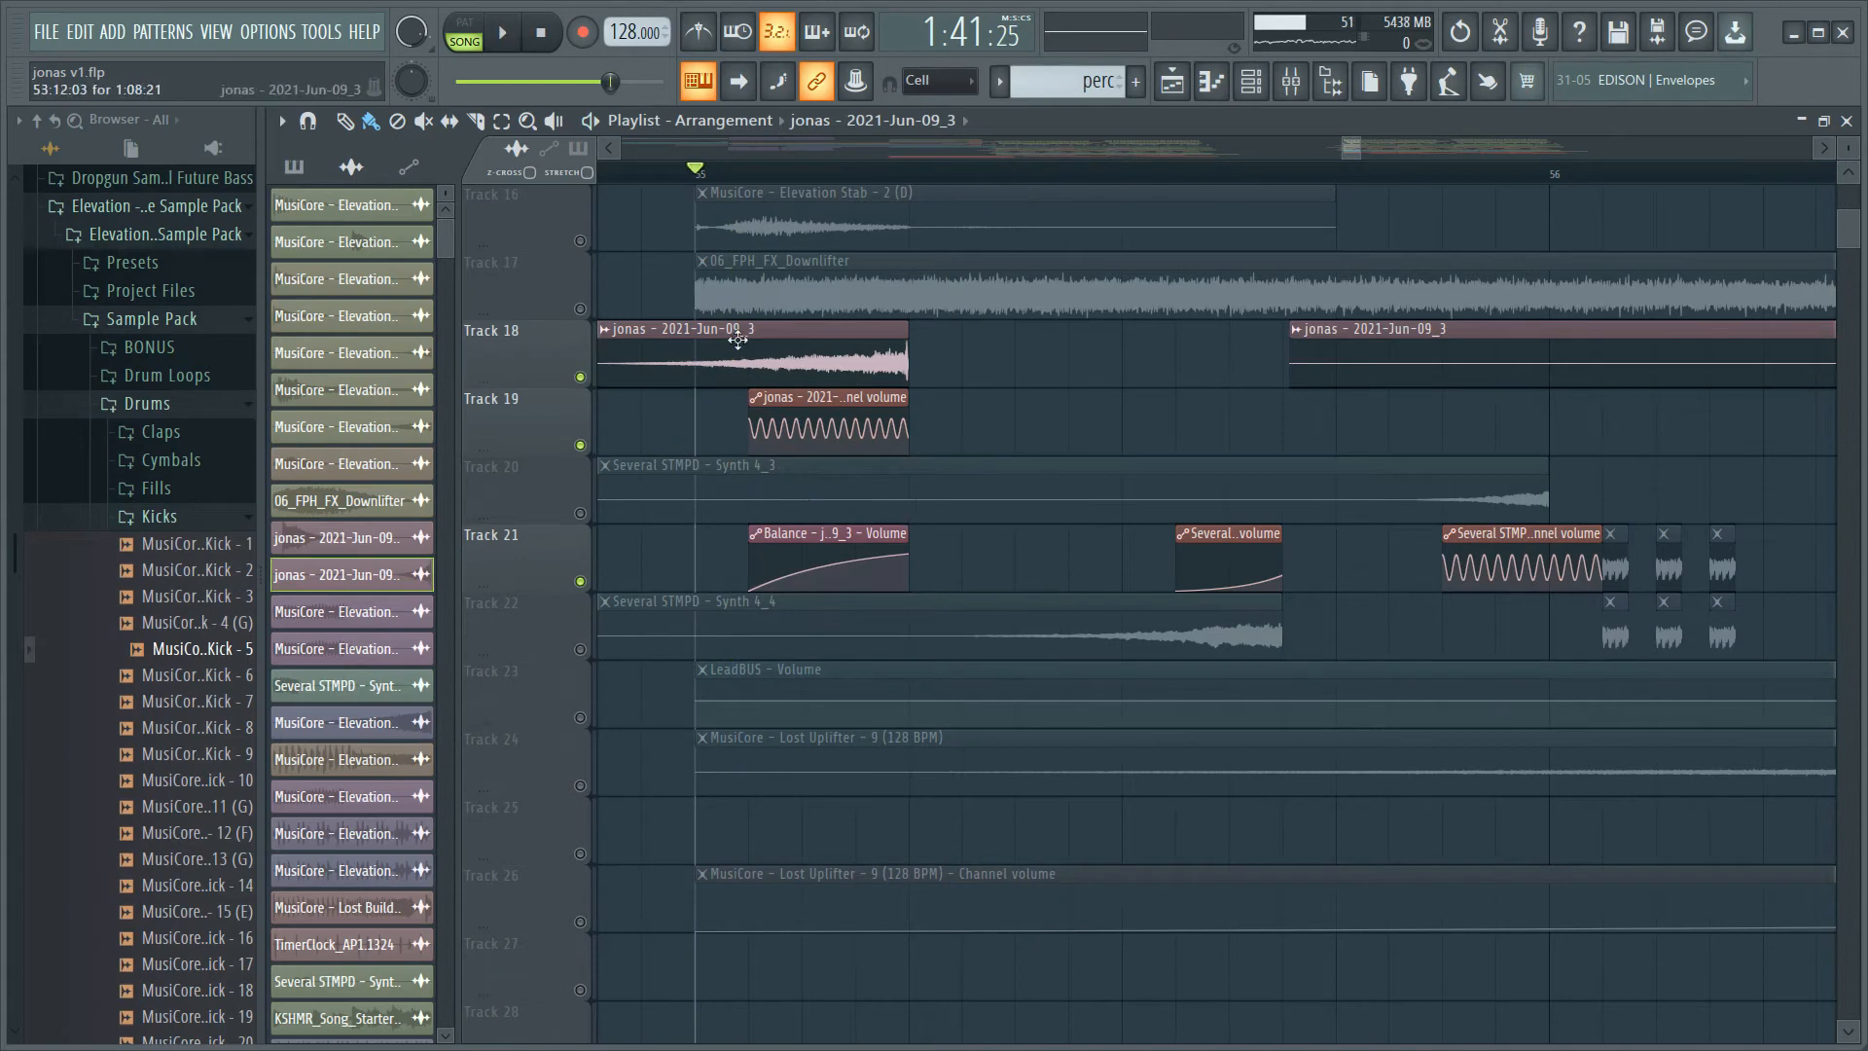
- Unmute all playlist tracks and bring the first drop around bar 29 into view
{"action": "scroll", "coordinate": [934, 389], "scroll_direction": "down", "scroll_amount": 3}
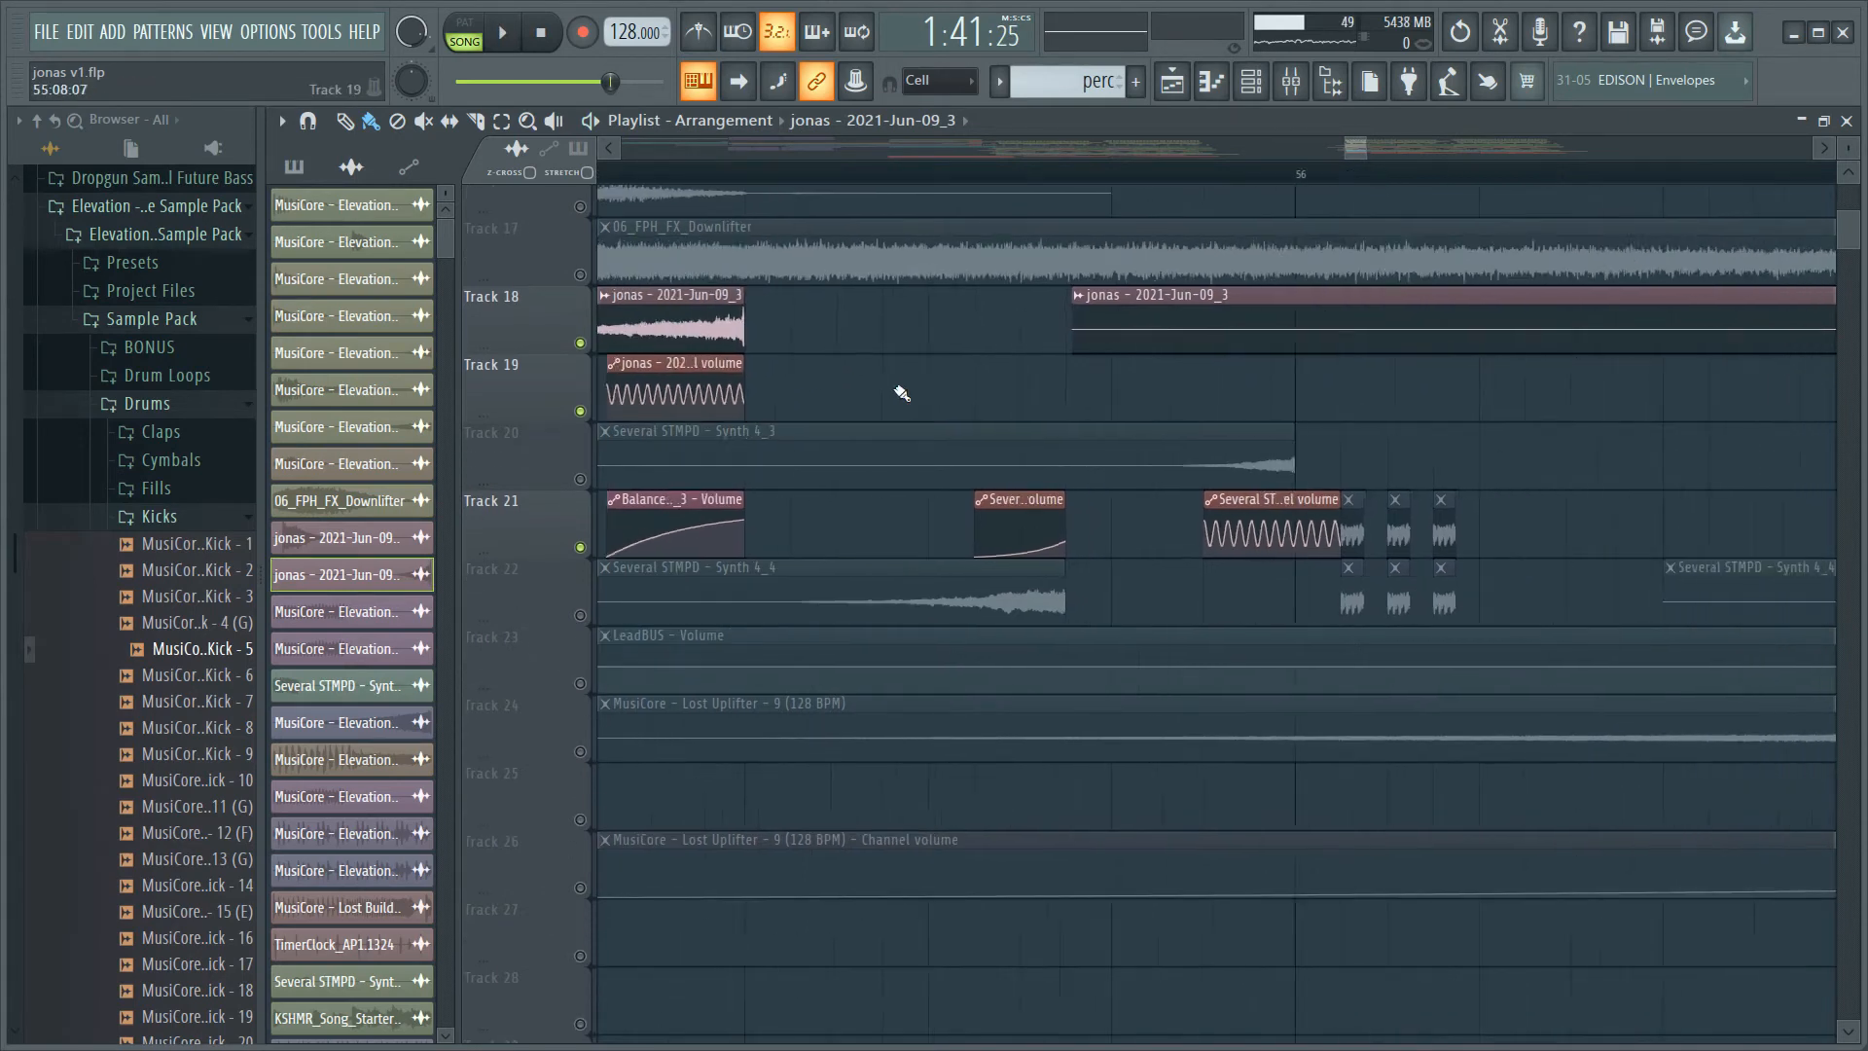
{"action": "scroll", "coordinate": [1006, 343], "scroll_direction": "down", "scroll_amount": 5}
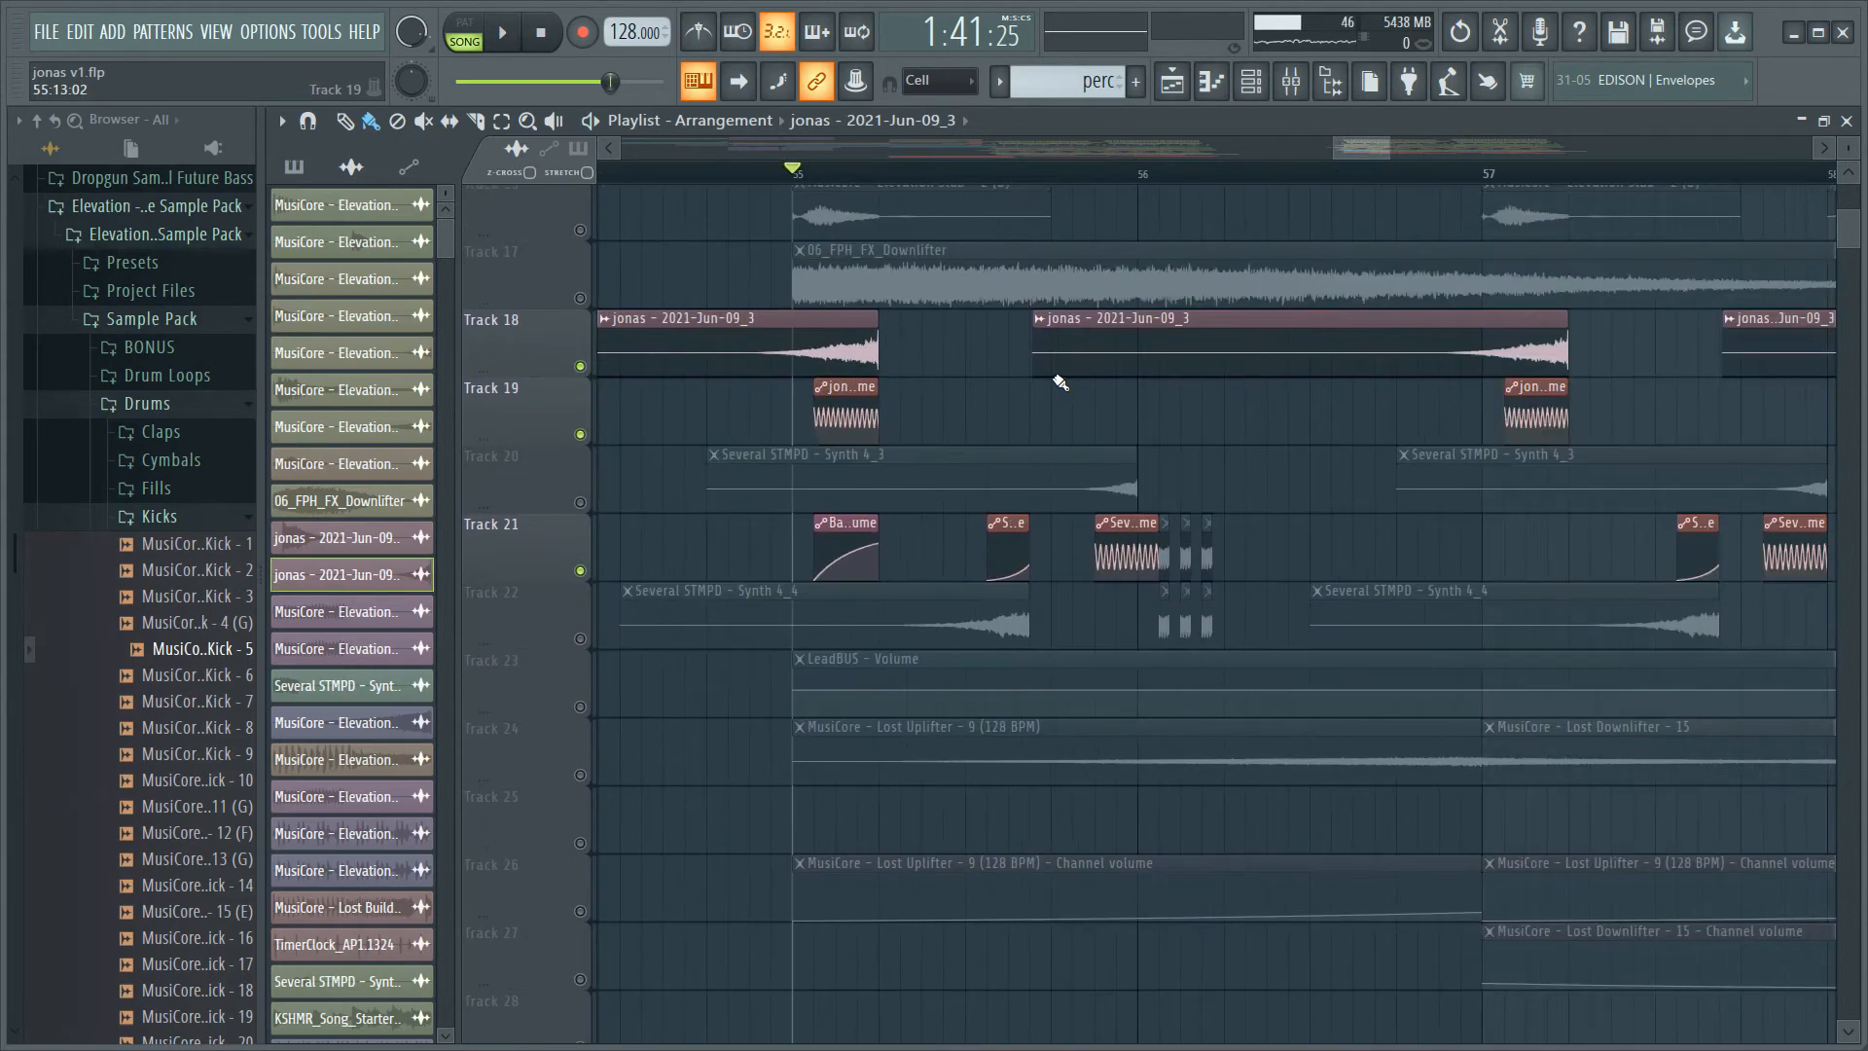
{"action": "scroll", "coordinate": [794, 385], "scroll_direction": "up", "scroll_amount": 2}
{"action": "left_click_drag", "start_coordinate": [794, 386], "coordinate": [1455, 622]}
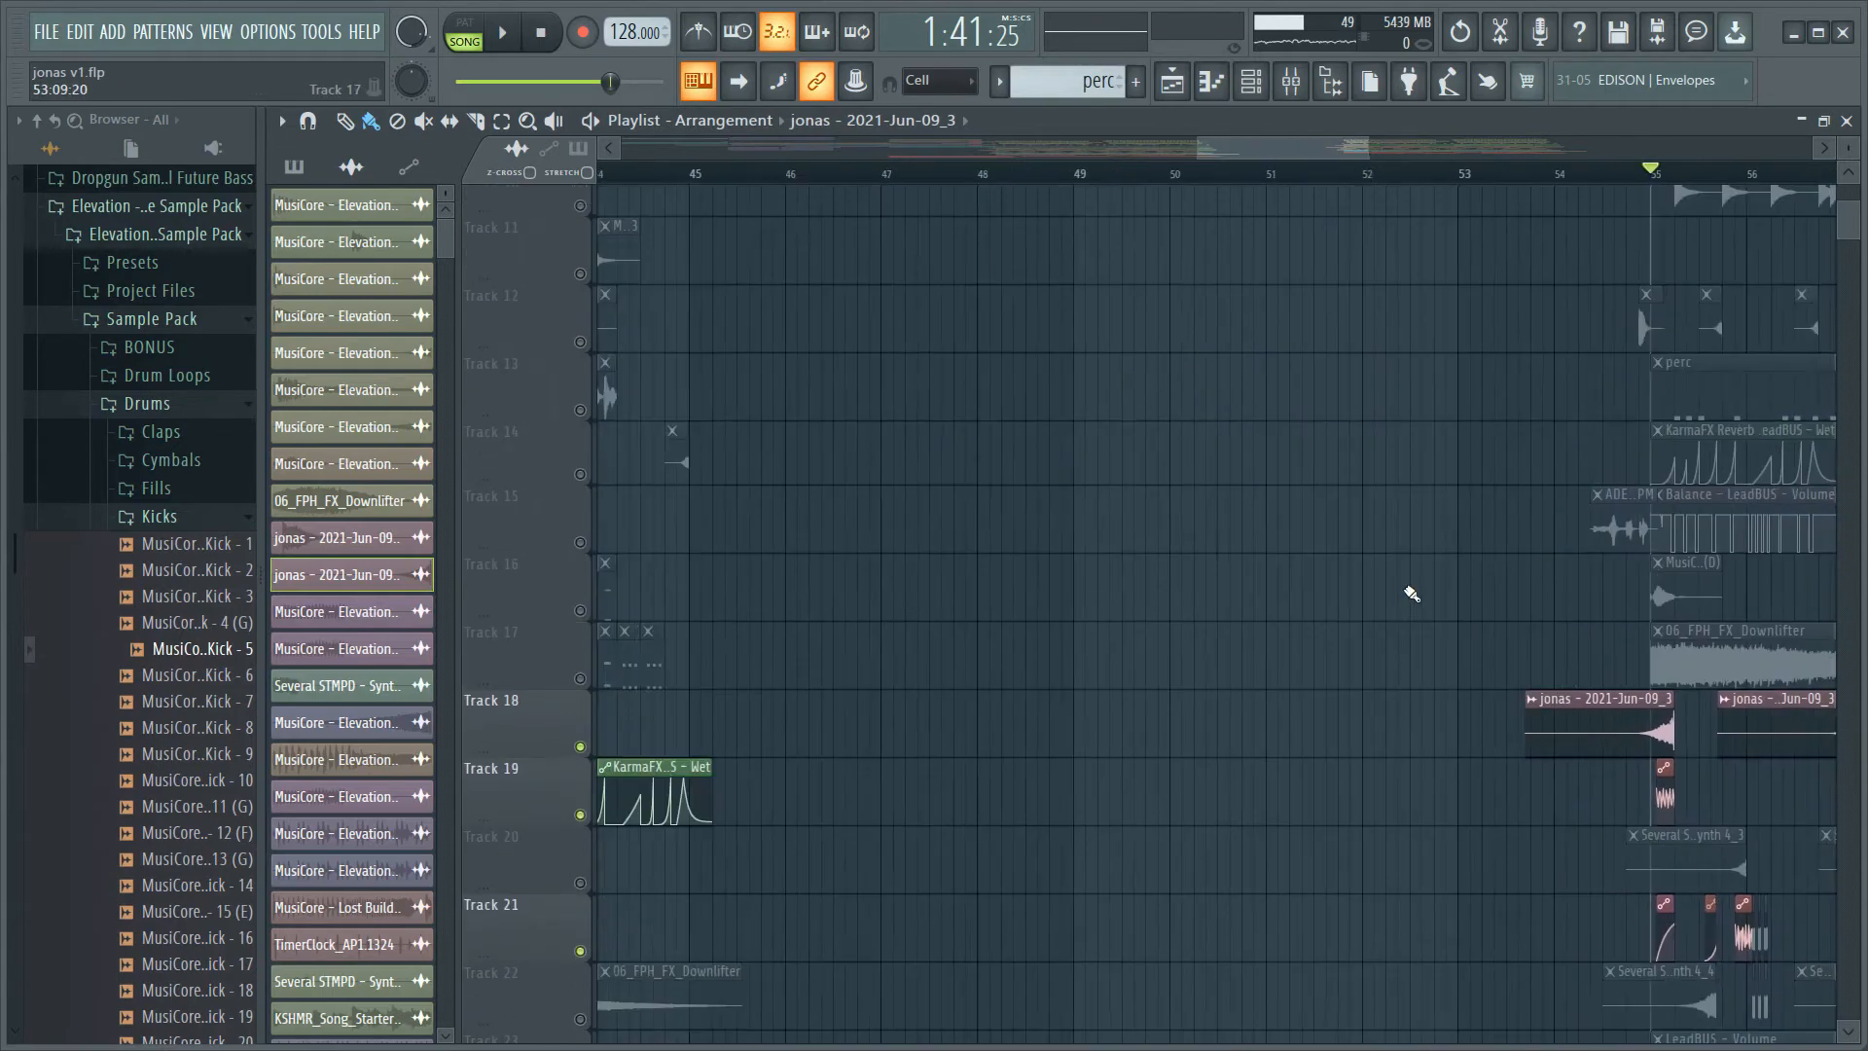
{"action": "scroll", "coordinate": [1240, 557], "scroll_direction": "down", "scroll_amount": 5}
{"action": "right_click", "coordinate": [581, 610]}
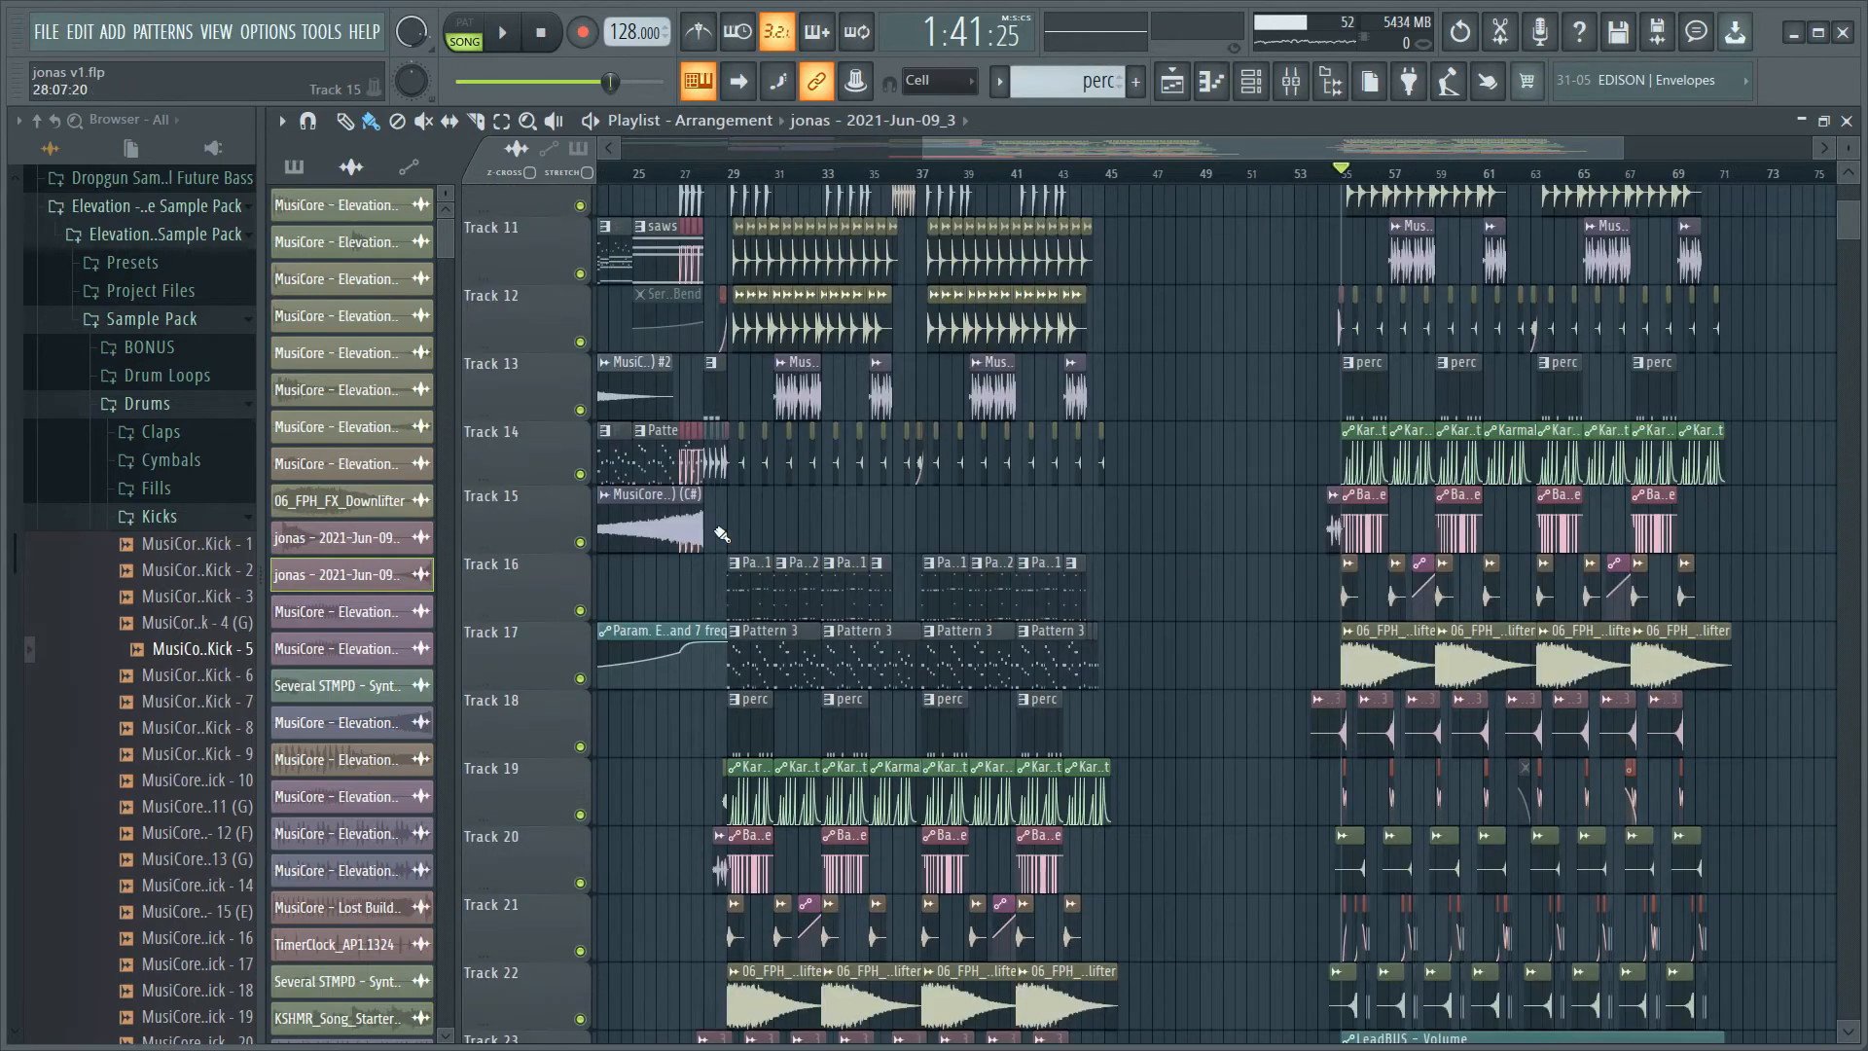
- Play the transition into the first drop from the middle of bar 27, then stop
{"action": "scroll", "coordinate": [720, 467], "scroll_direction": "up", "scroll_amount": 5}
{"action": "scroll", "coordinate": [734, 312], "scroll_direction": "up", "scroll_amount": 5}
{"action": "left_click_drag", "start_coordinate": [645, 182], "coordinate": [624, 175]}
{"action": "key", "text": "space"}
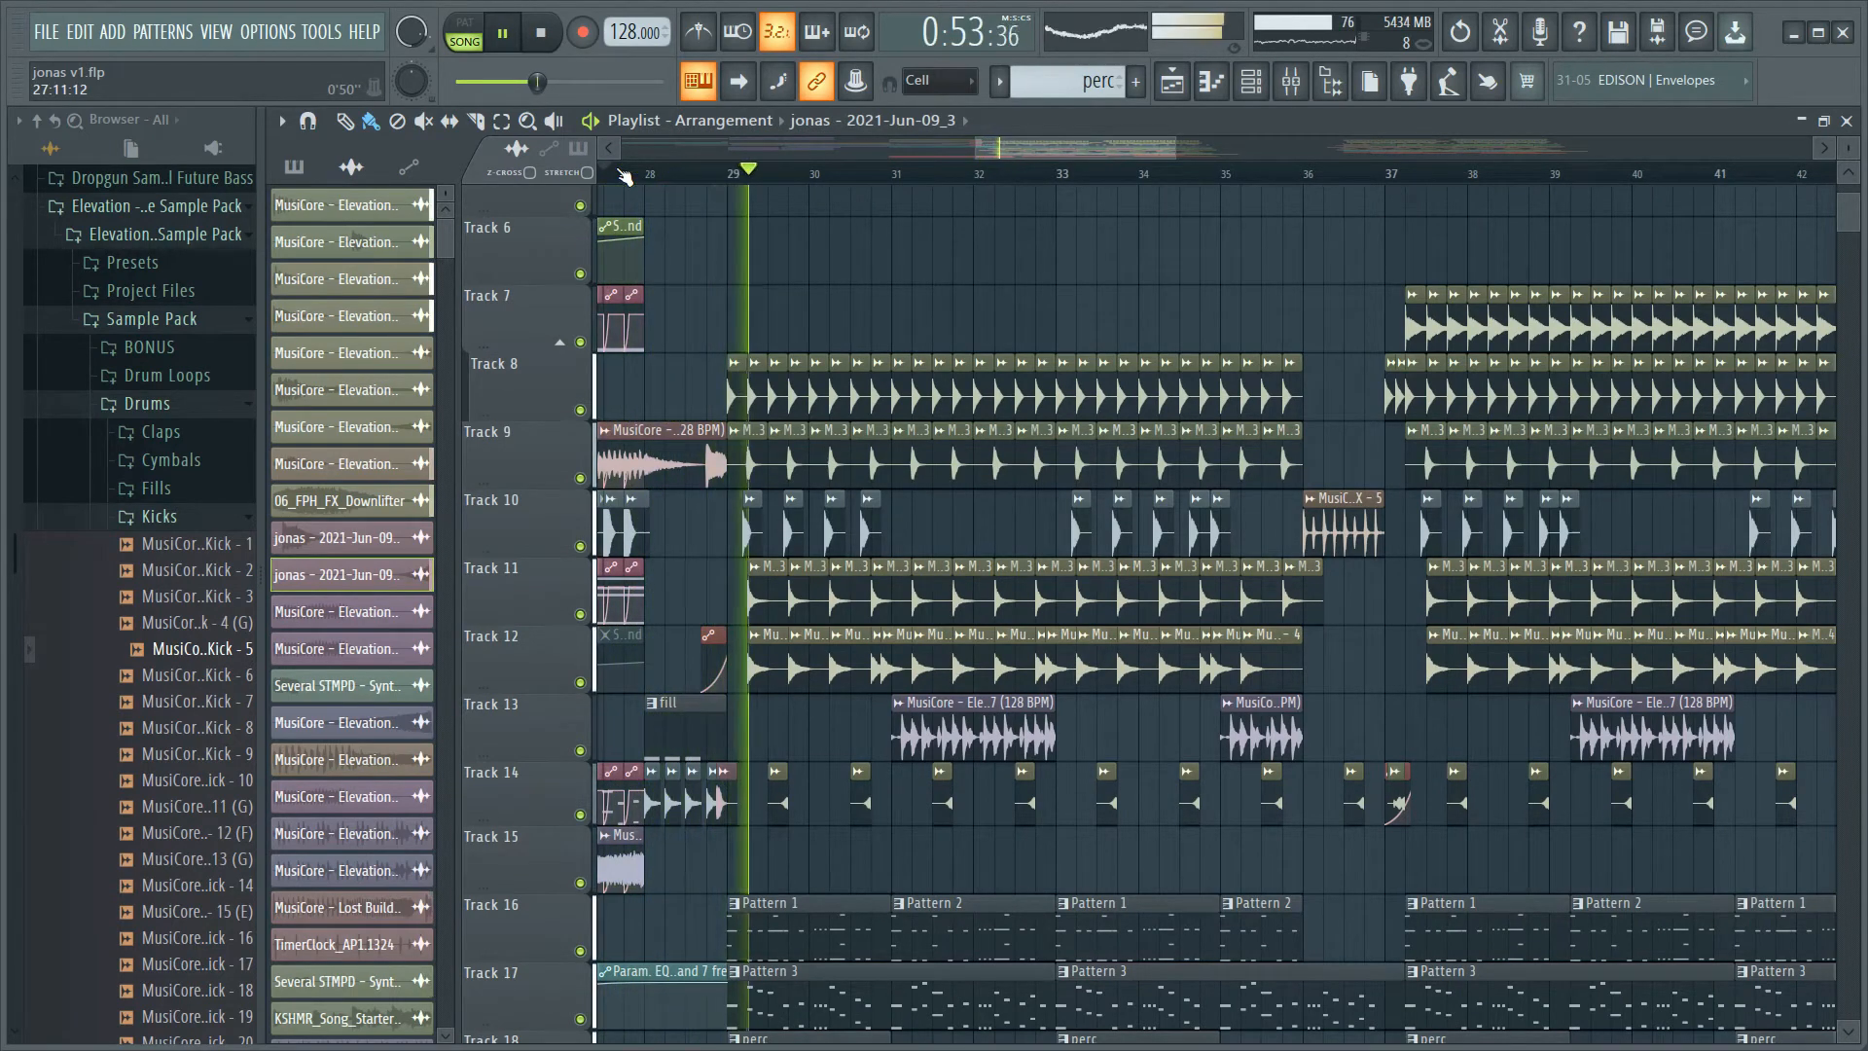
{"action": "key", "text": "space"}
- Return to the second drop and inspect the sample settings of Track 20's Several STMPD - Synth 4_3 clip, then close them
{"action": "scroll", "coordinate": [1002, 672], "scroll_direction": "down", "scroll_amount": 5}
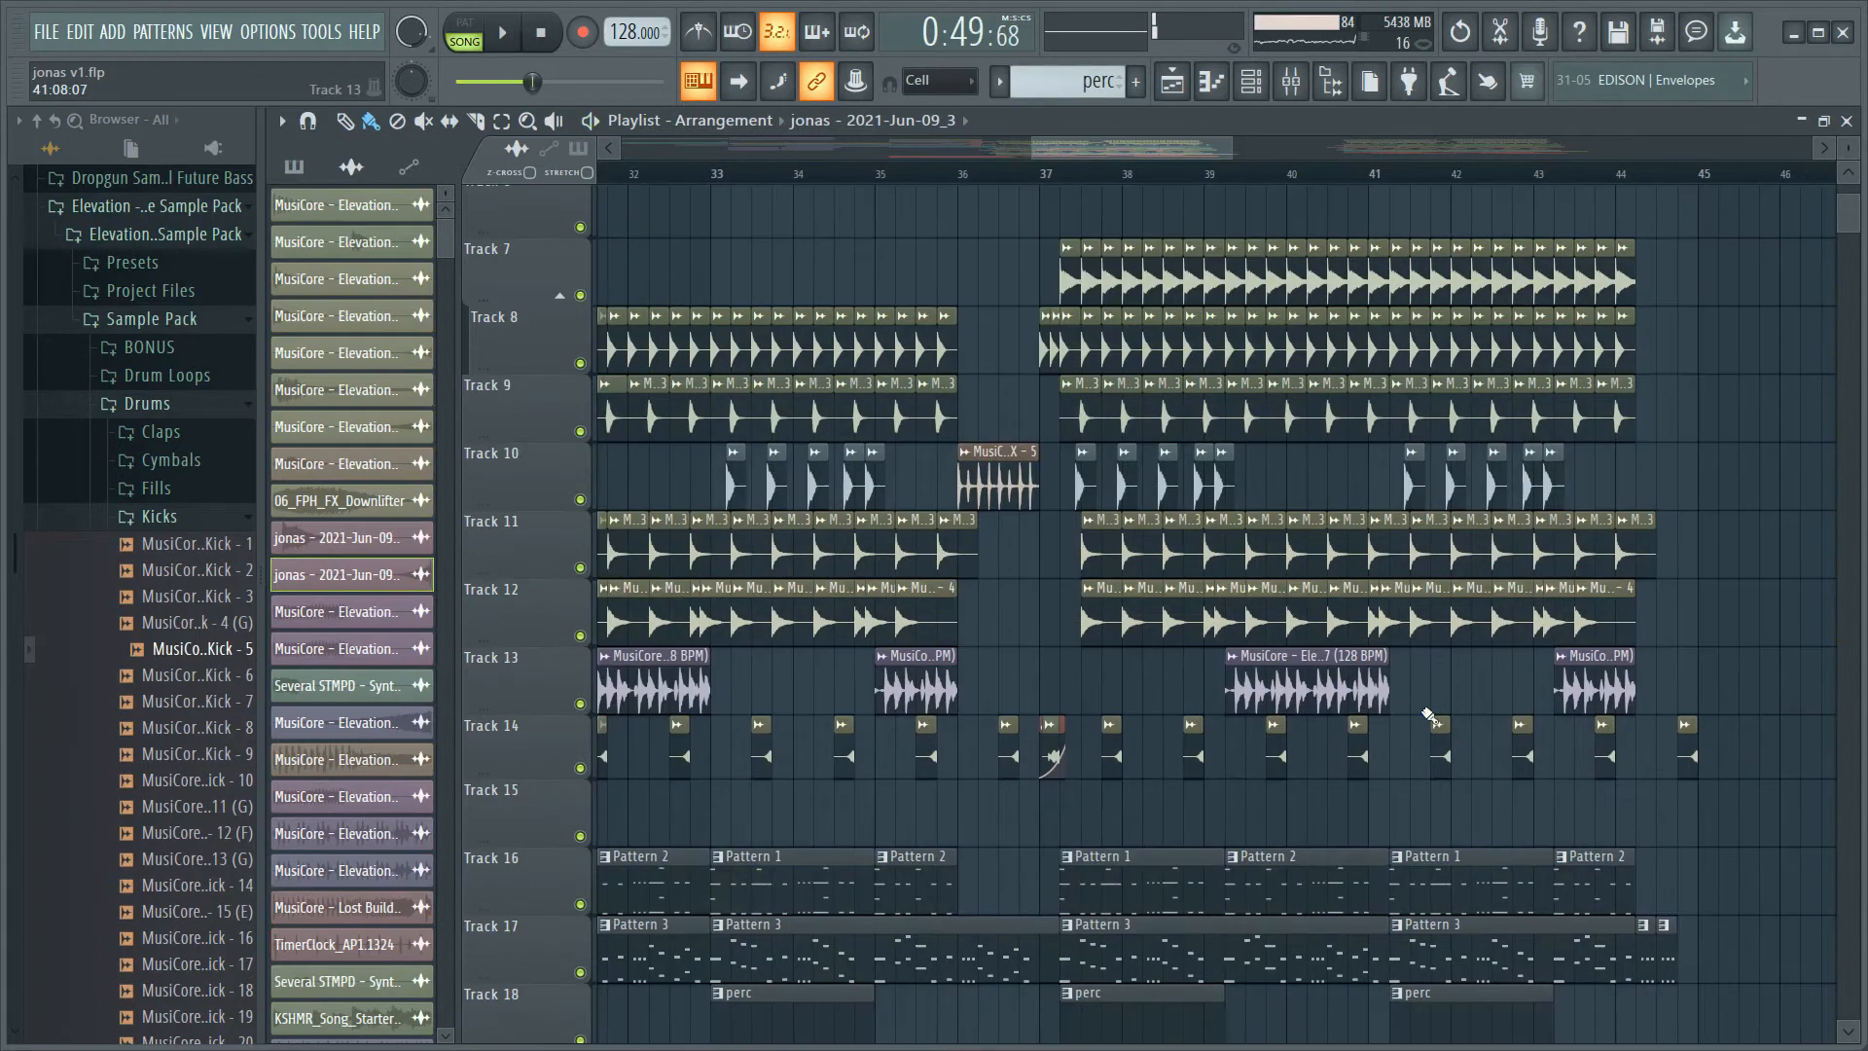
{"action": "scroll", "coordinate": [1074, 624], "scroll_direction": "right", "scroll_amount": 6}
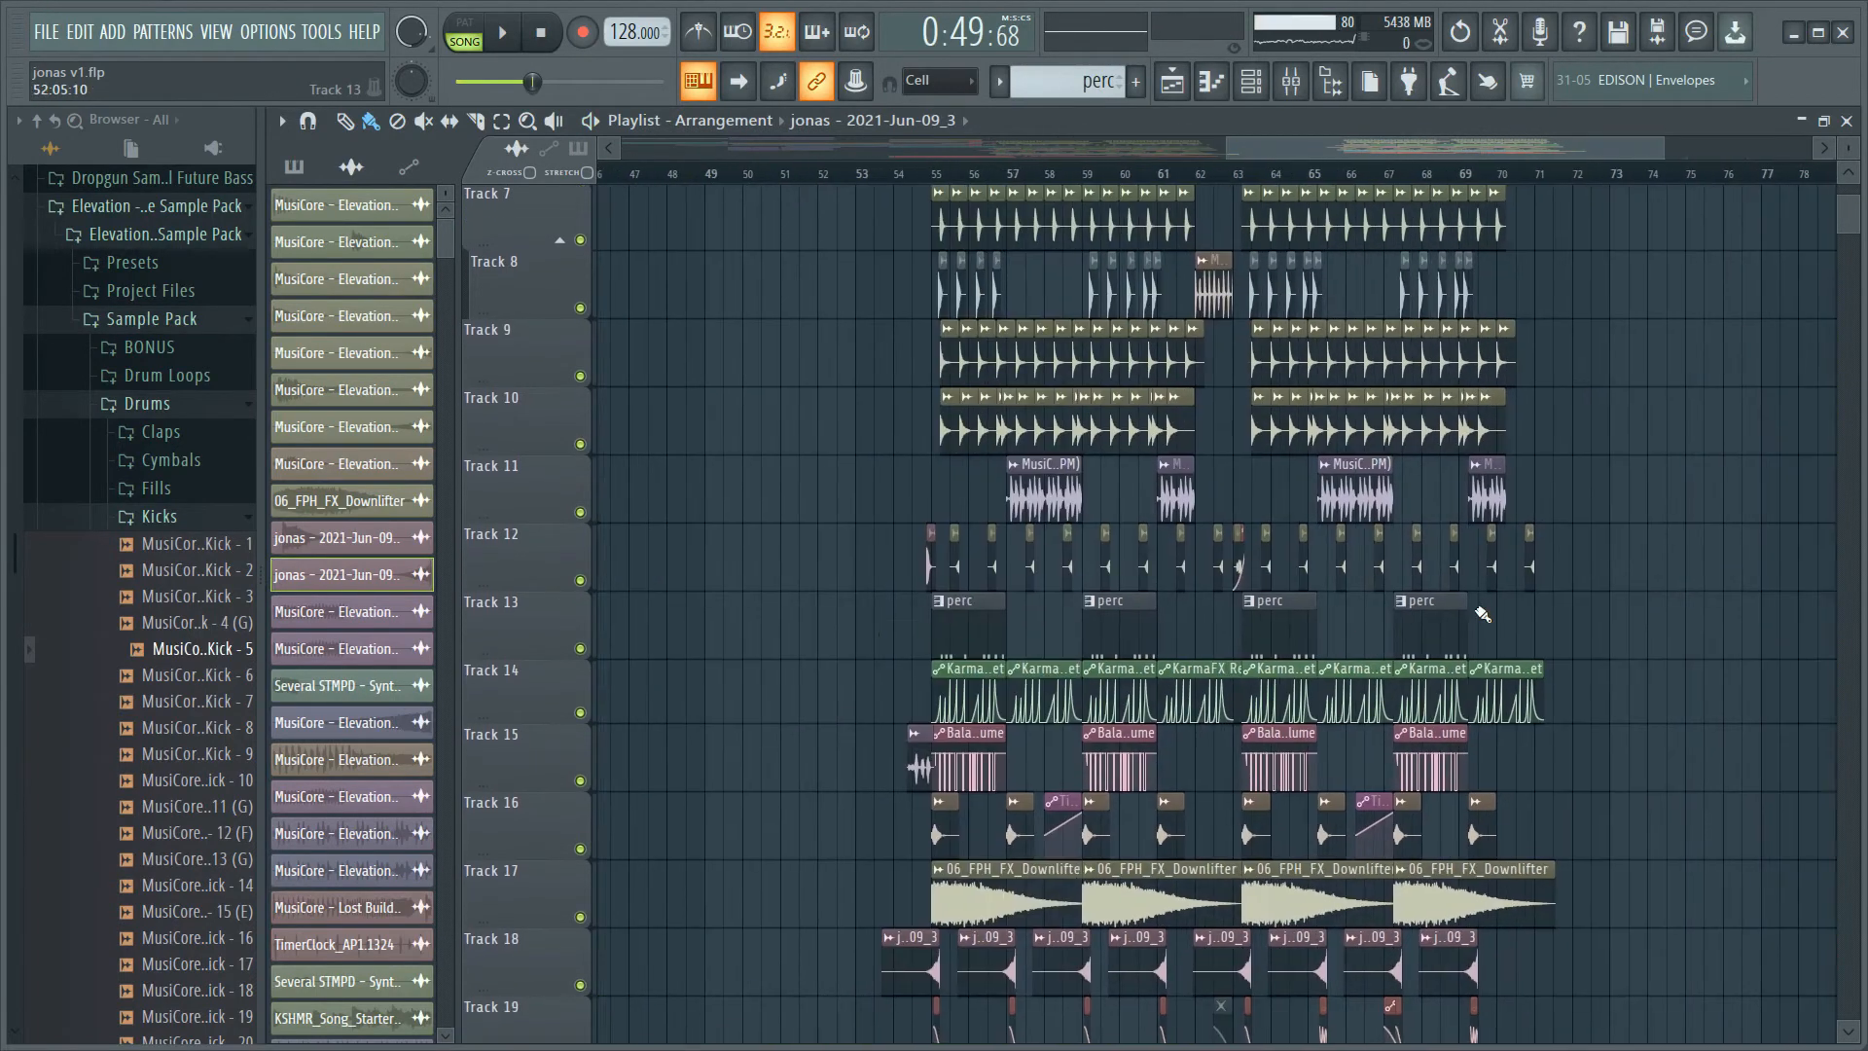
{"action": "scroll", "coordinate": [1227, 743], "scroll_direction": "up", "scroll_amount": 2}
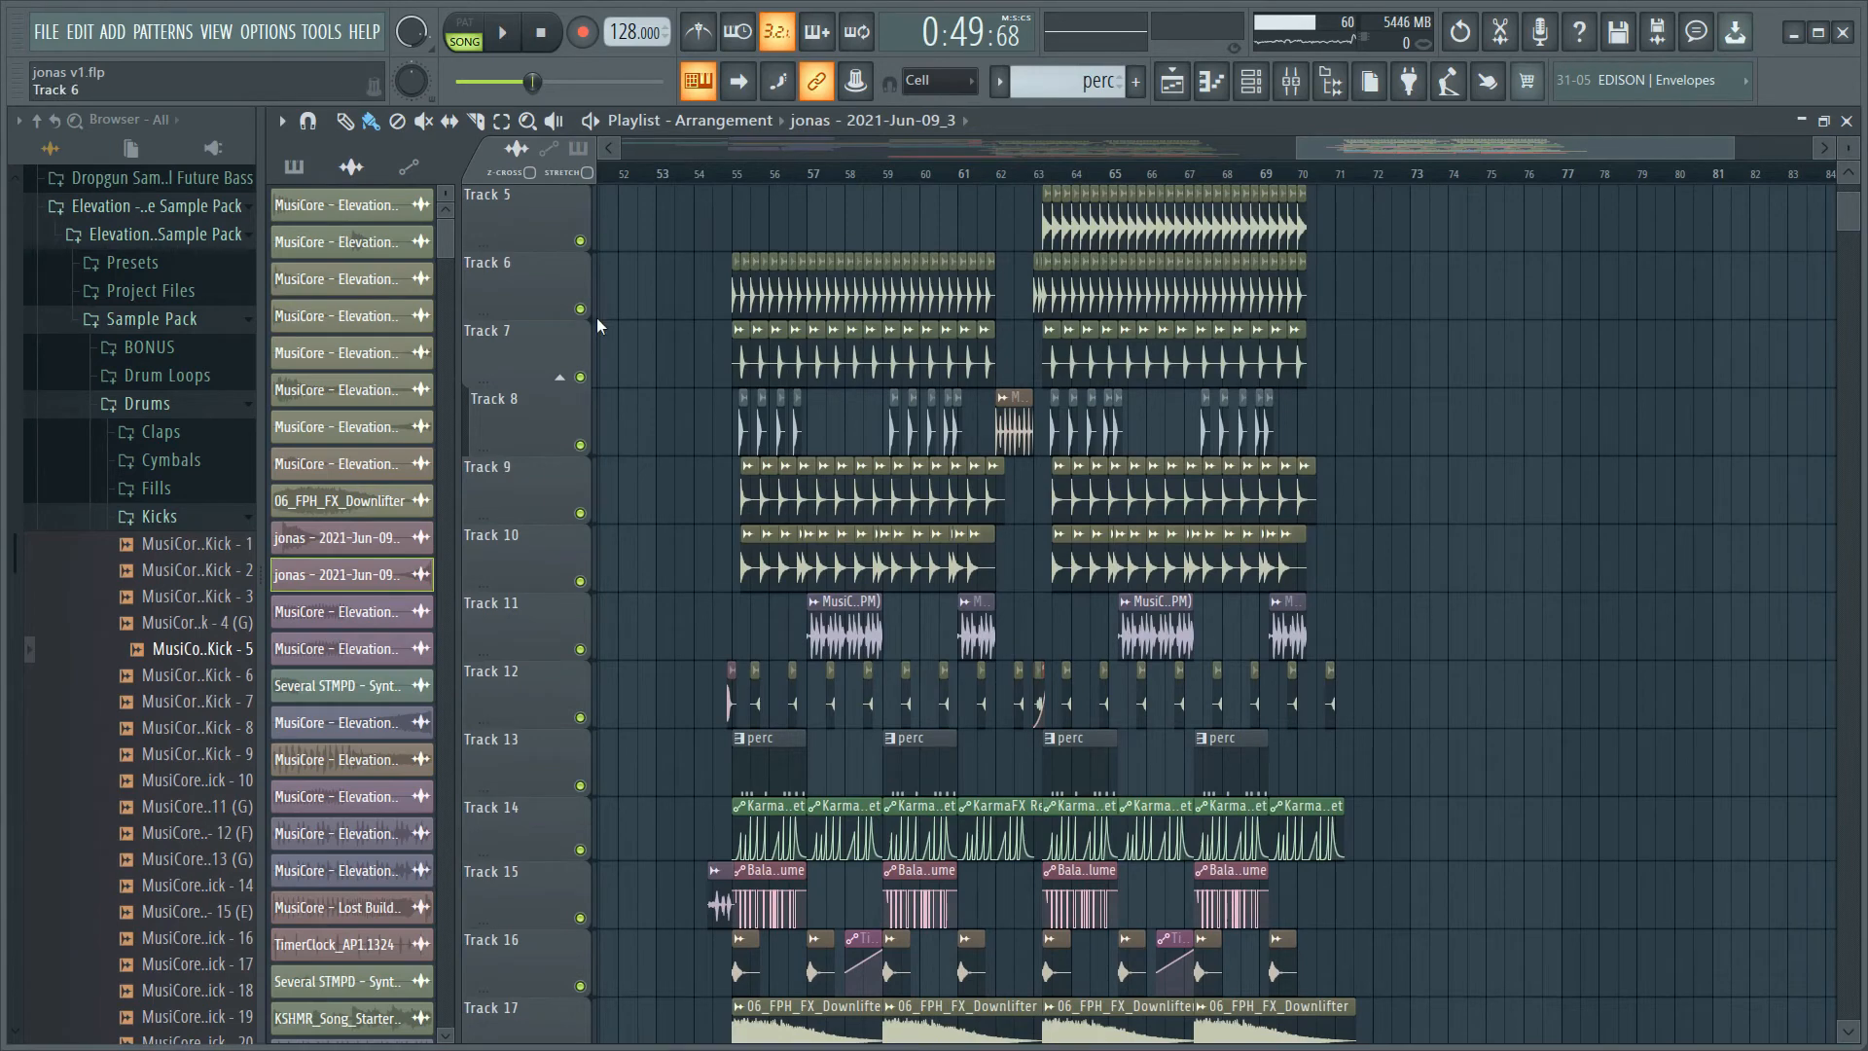
{"action": "scroll", "coordinate": [770, 549], "scroll_direction": "down", "scroll_amount": 5}
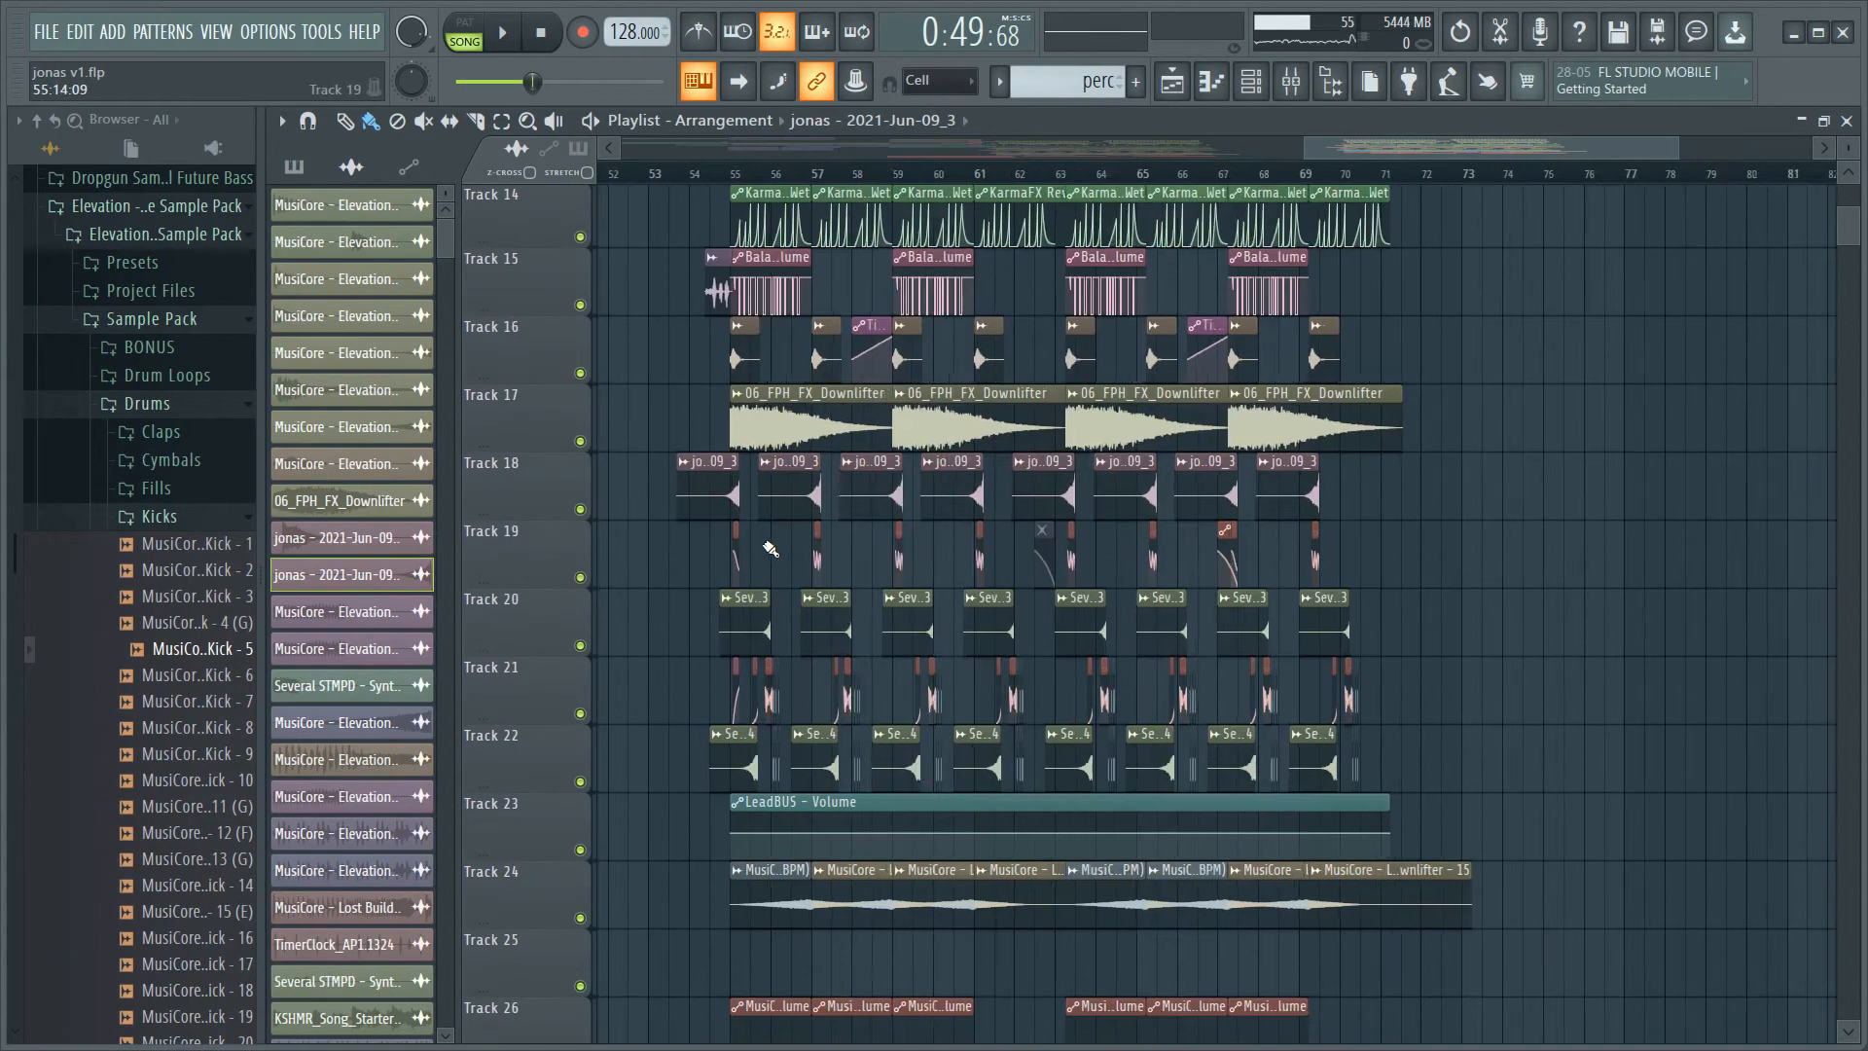
{"action": "scroll", "coordinate": [771, 549], "scroll_direction": "up", "scroll_amount": 8}
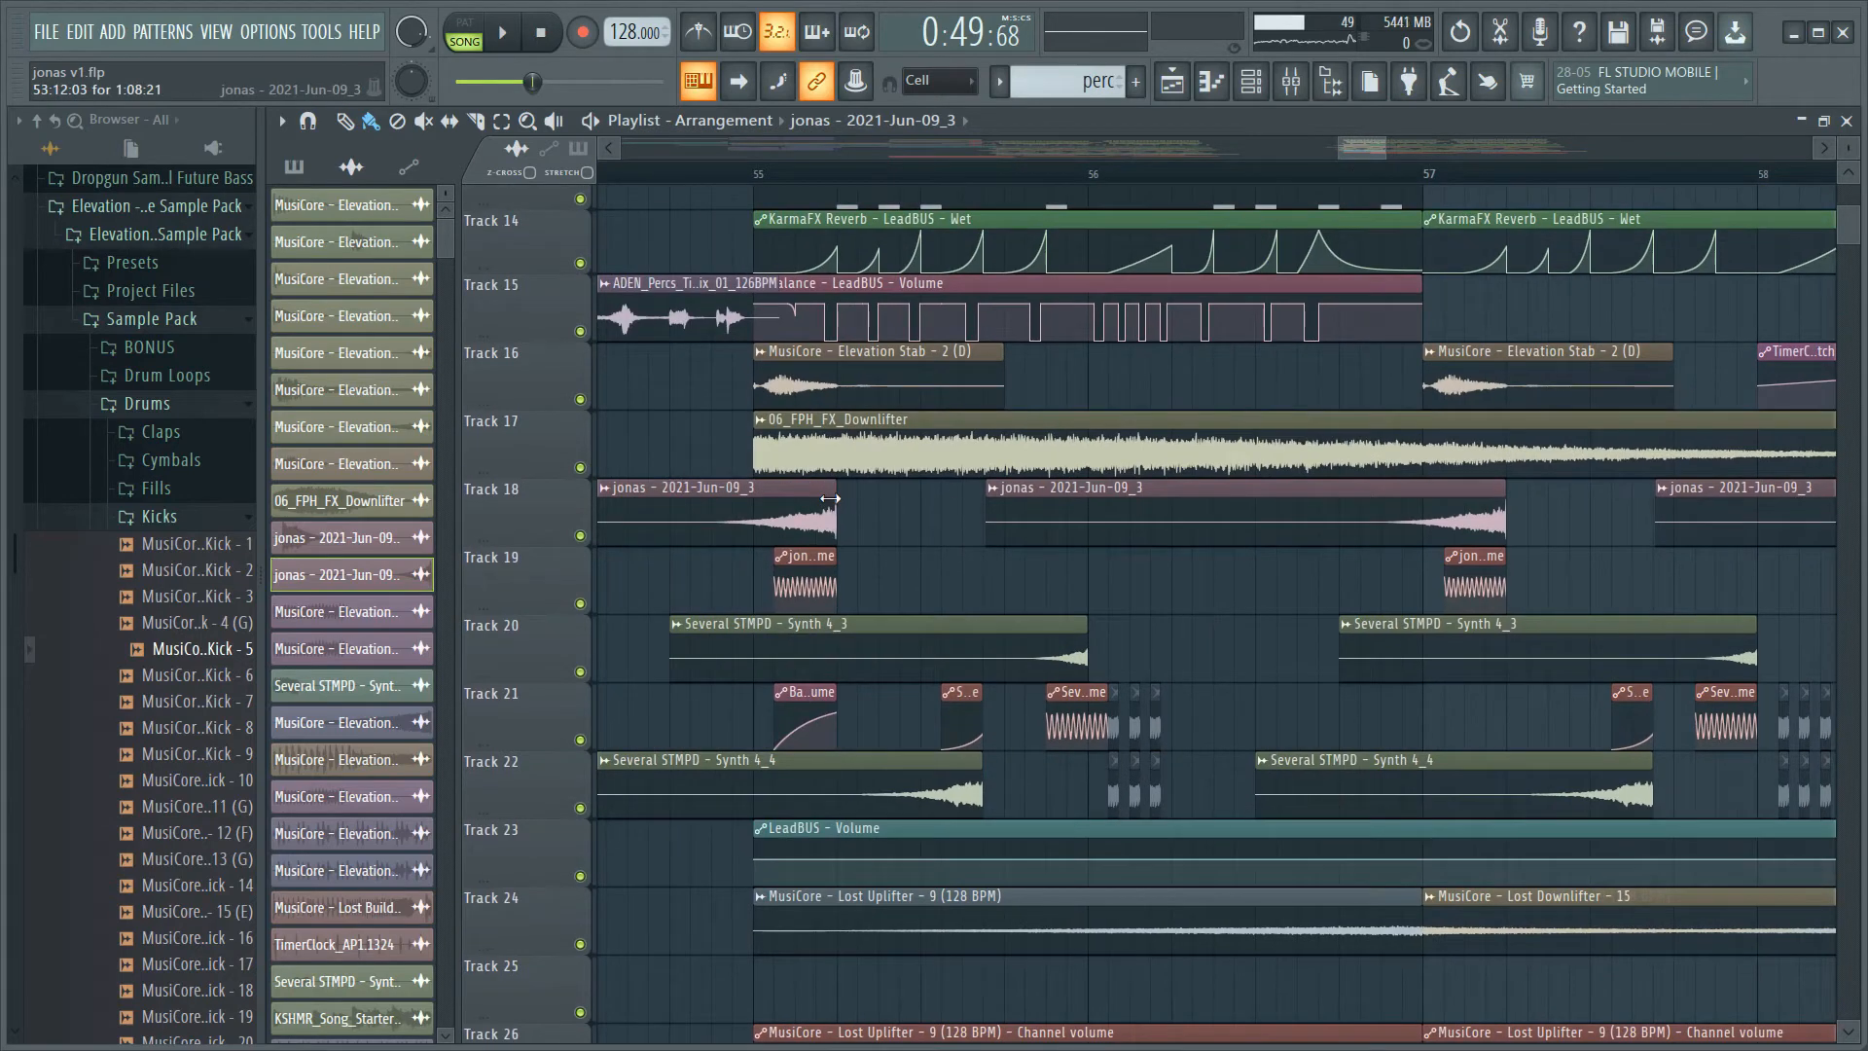
{"action": "double_click", "coordinate": [929, 628]}
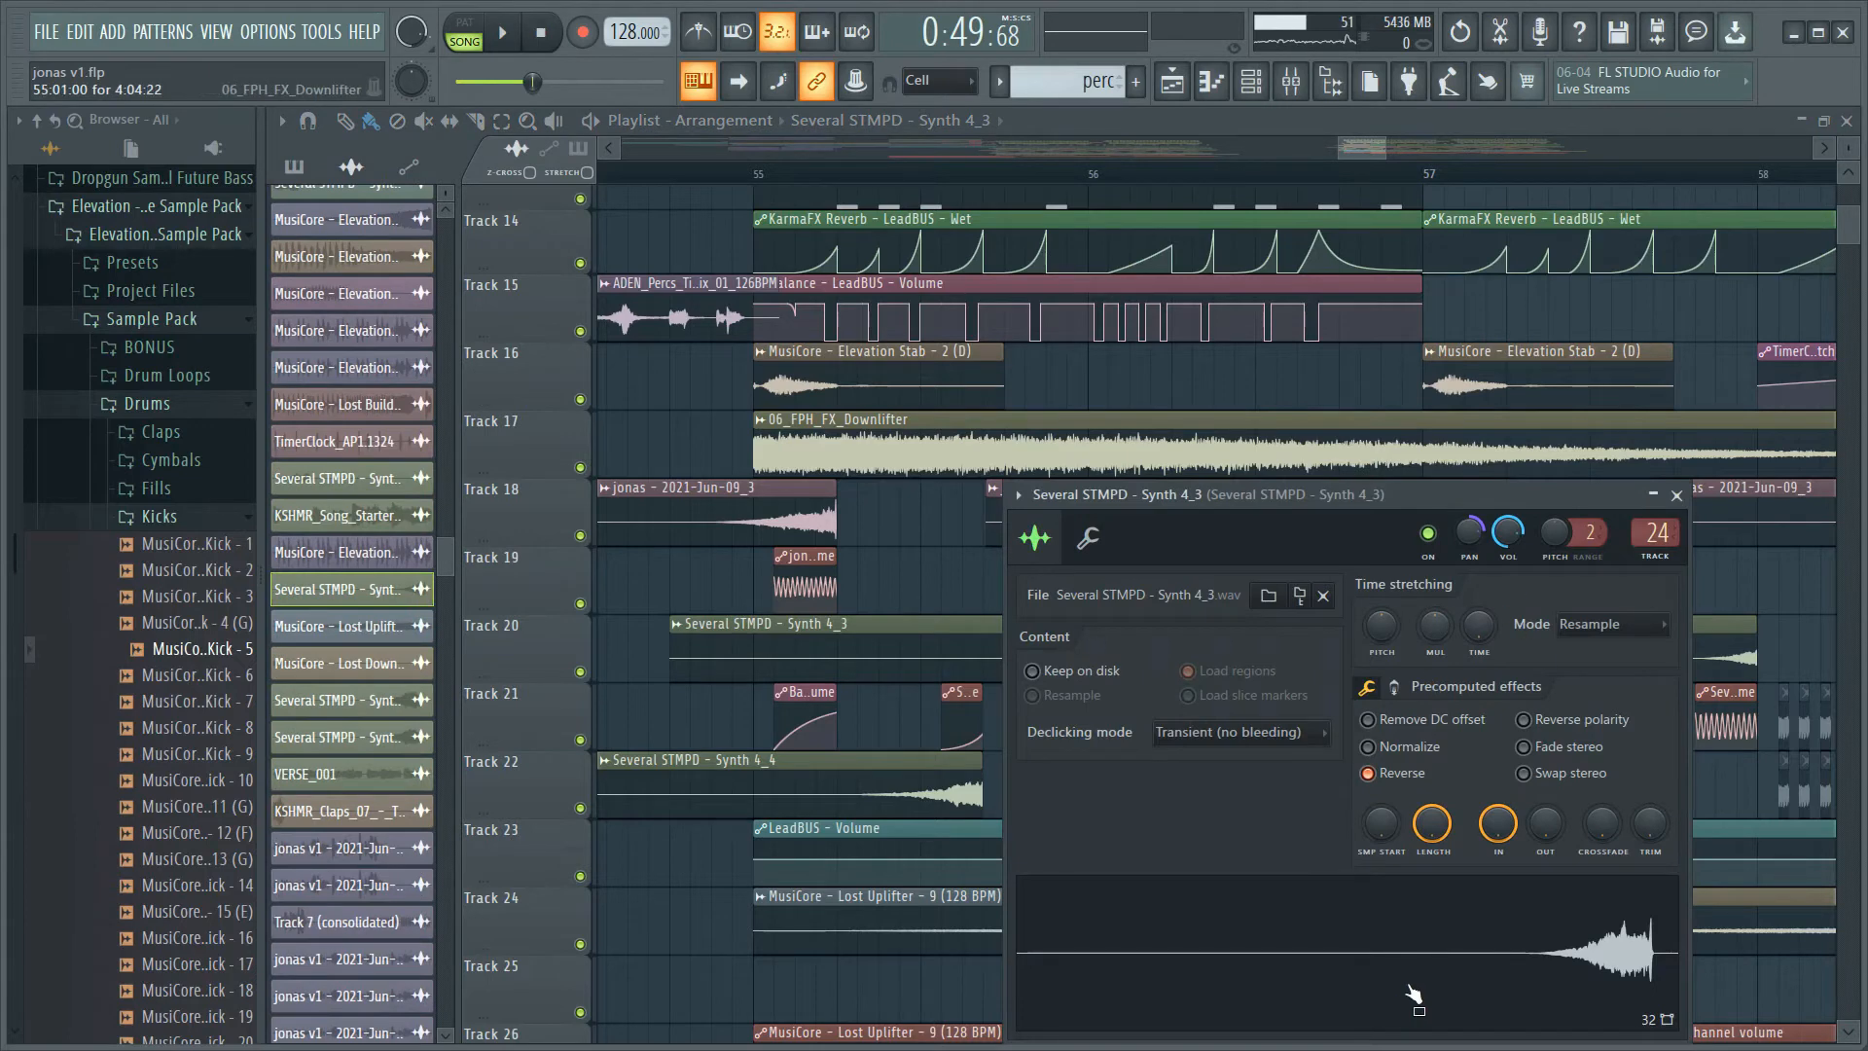
{"action": "left_click", "coordinate": [1676, 497]}
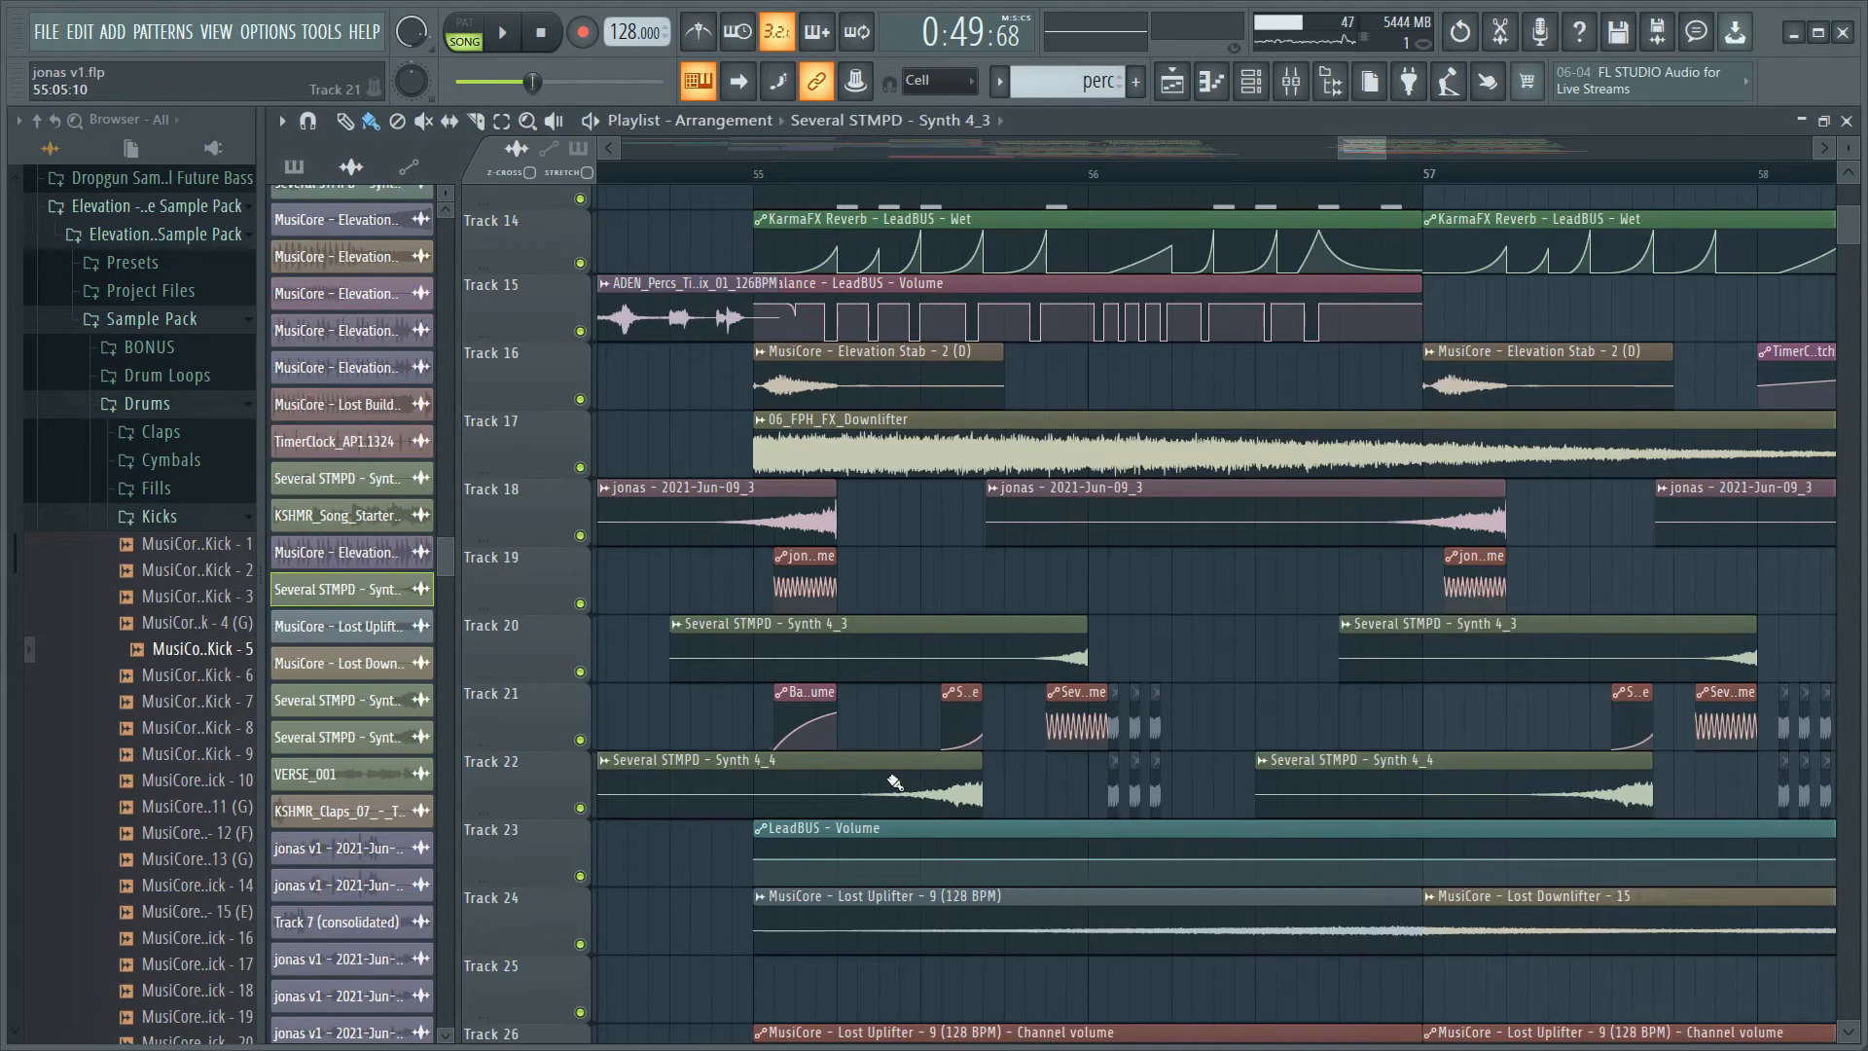
- Solo Track 22 and play its reversed Several STMPD - Synth 4_4 clip from the middle of bar 55, then stop
{"action": "scroll", "coordinate": [877, 617], "scroll_direction": "down", "scroll_amount": 3}
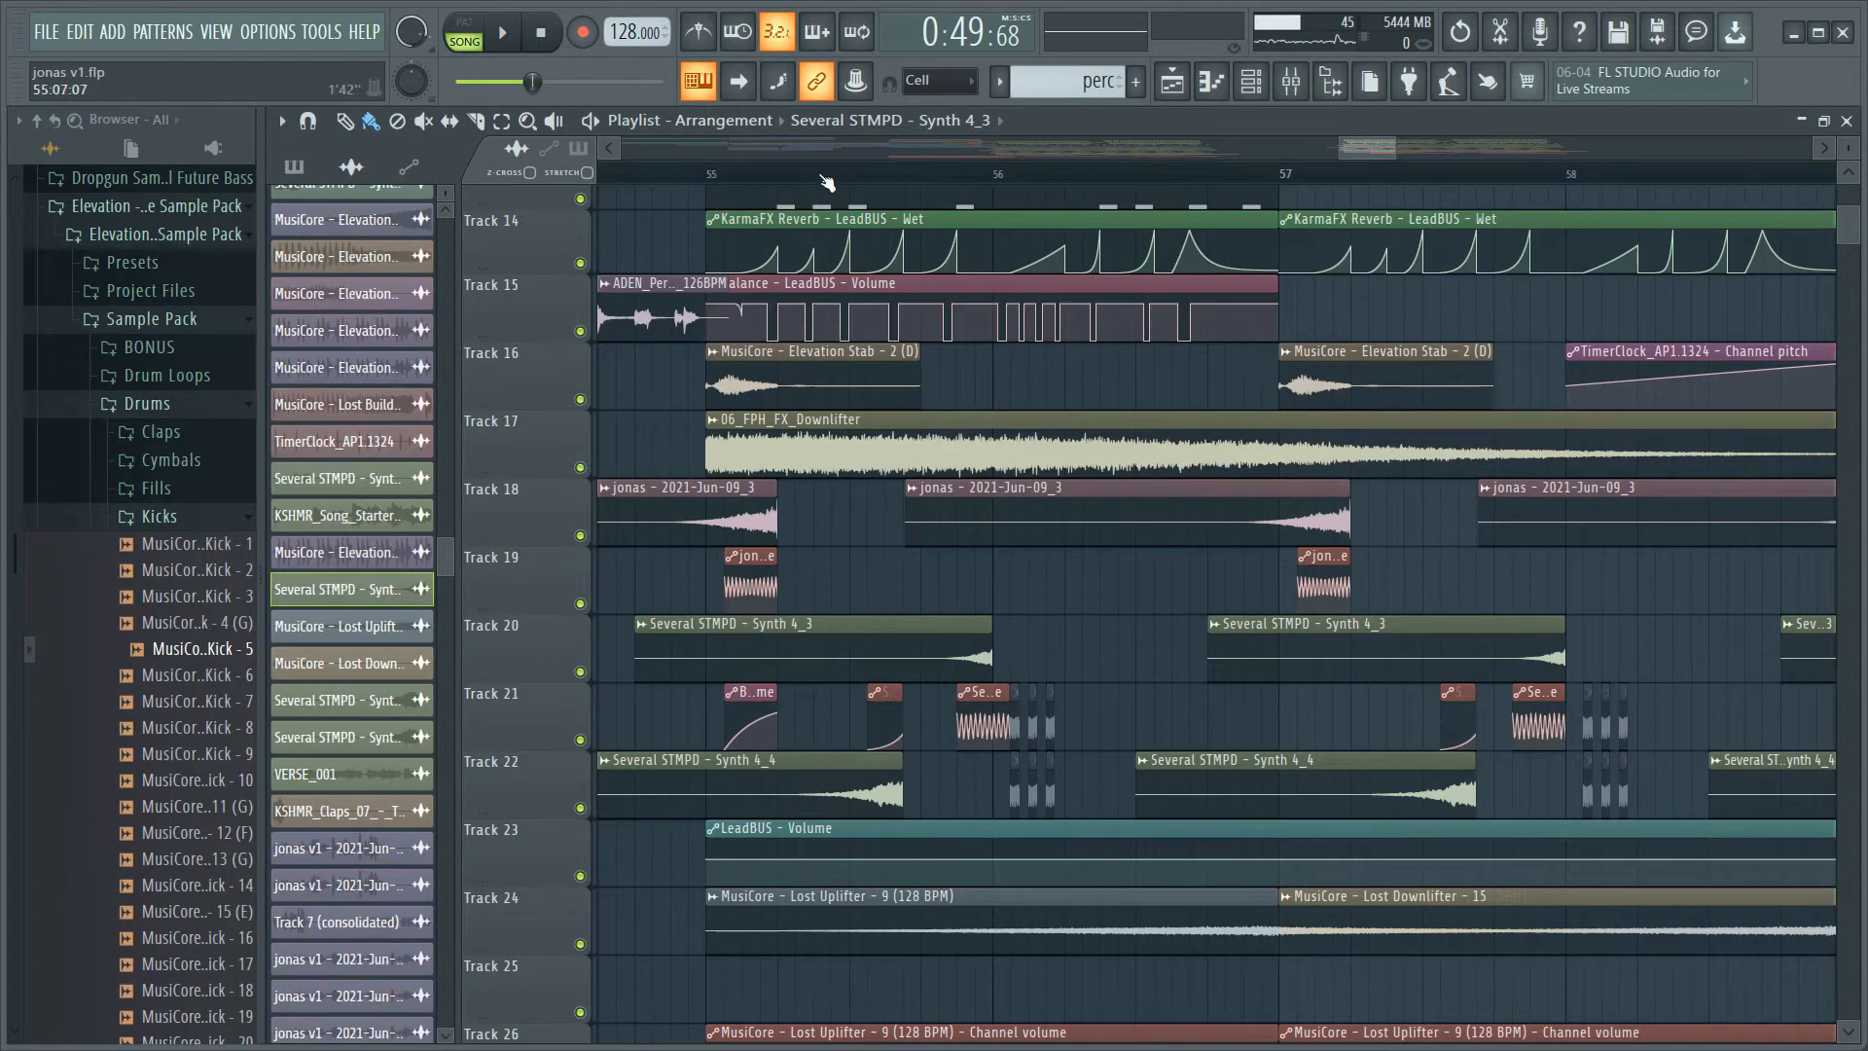
{"action": "left_click", "coordinate": [829, 177]}
{"action": "right_click", "coordinate": [580, 808]}
{"action": "key", "text": "space"}
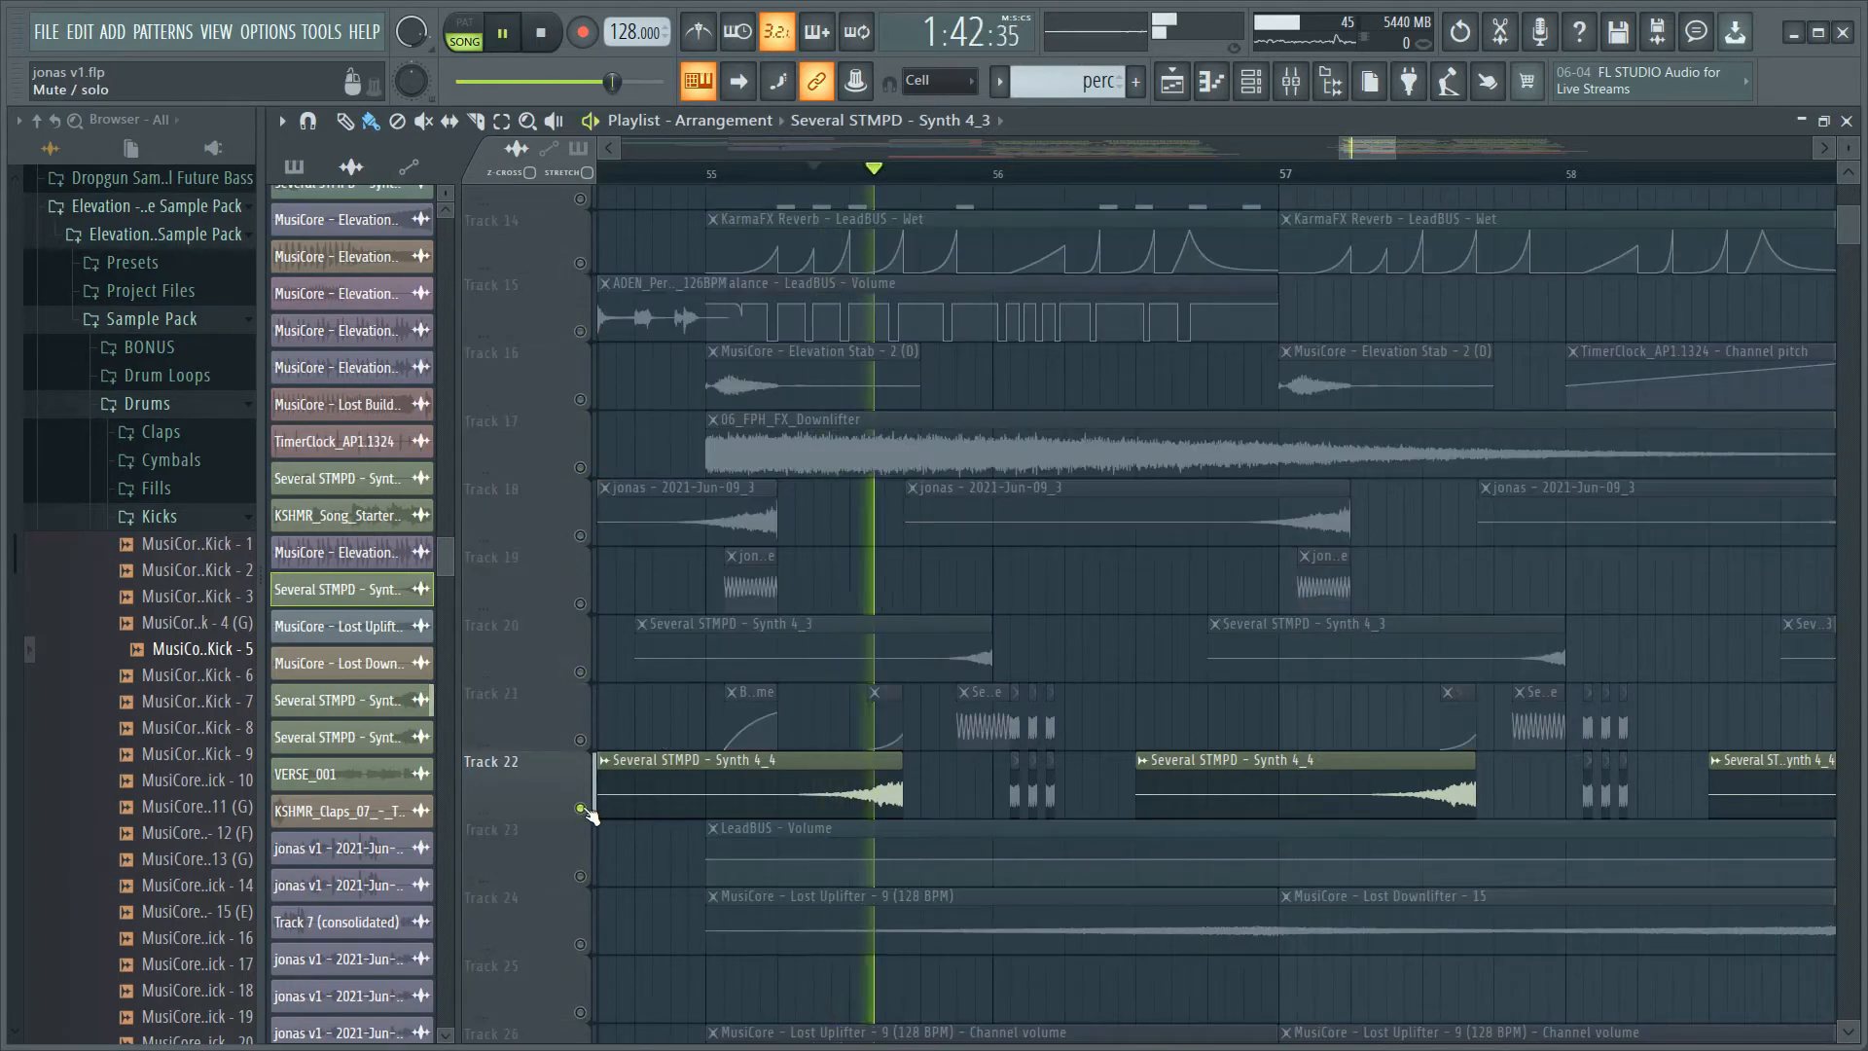
{"action": "key", "text": "space"}
- Unmute Track 21 and play its channel volume automation with Track 22 twice from bar 55, toggling Track 21's mute between plays
{"action": "scroll", "coordinate": [888, 680], "scroll_direction": "up", "scroll_amount": 5}
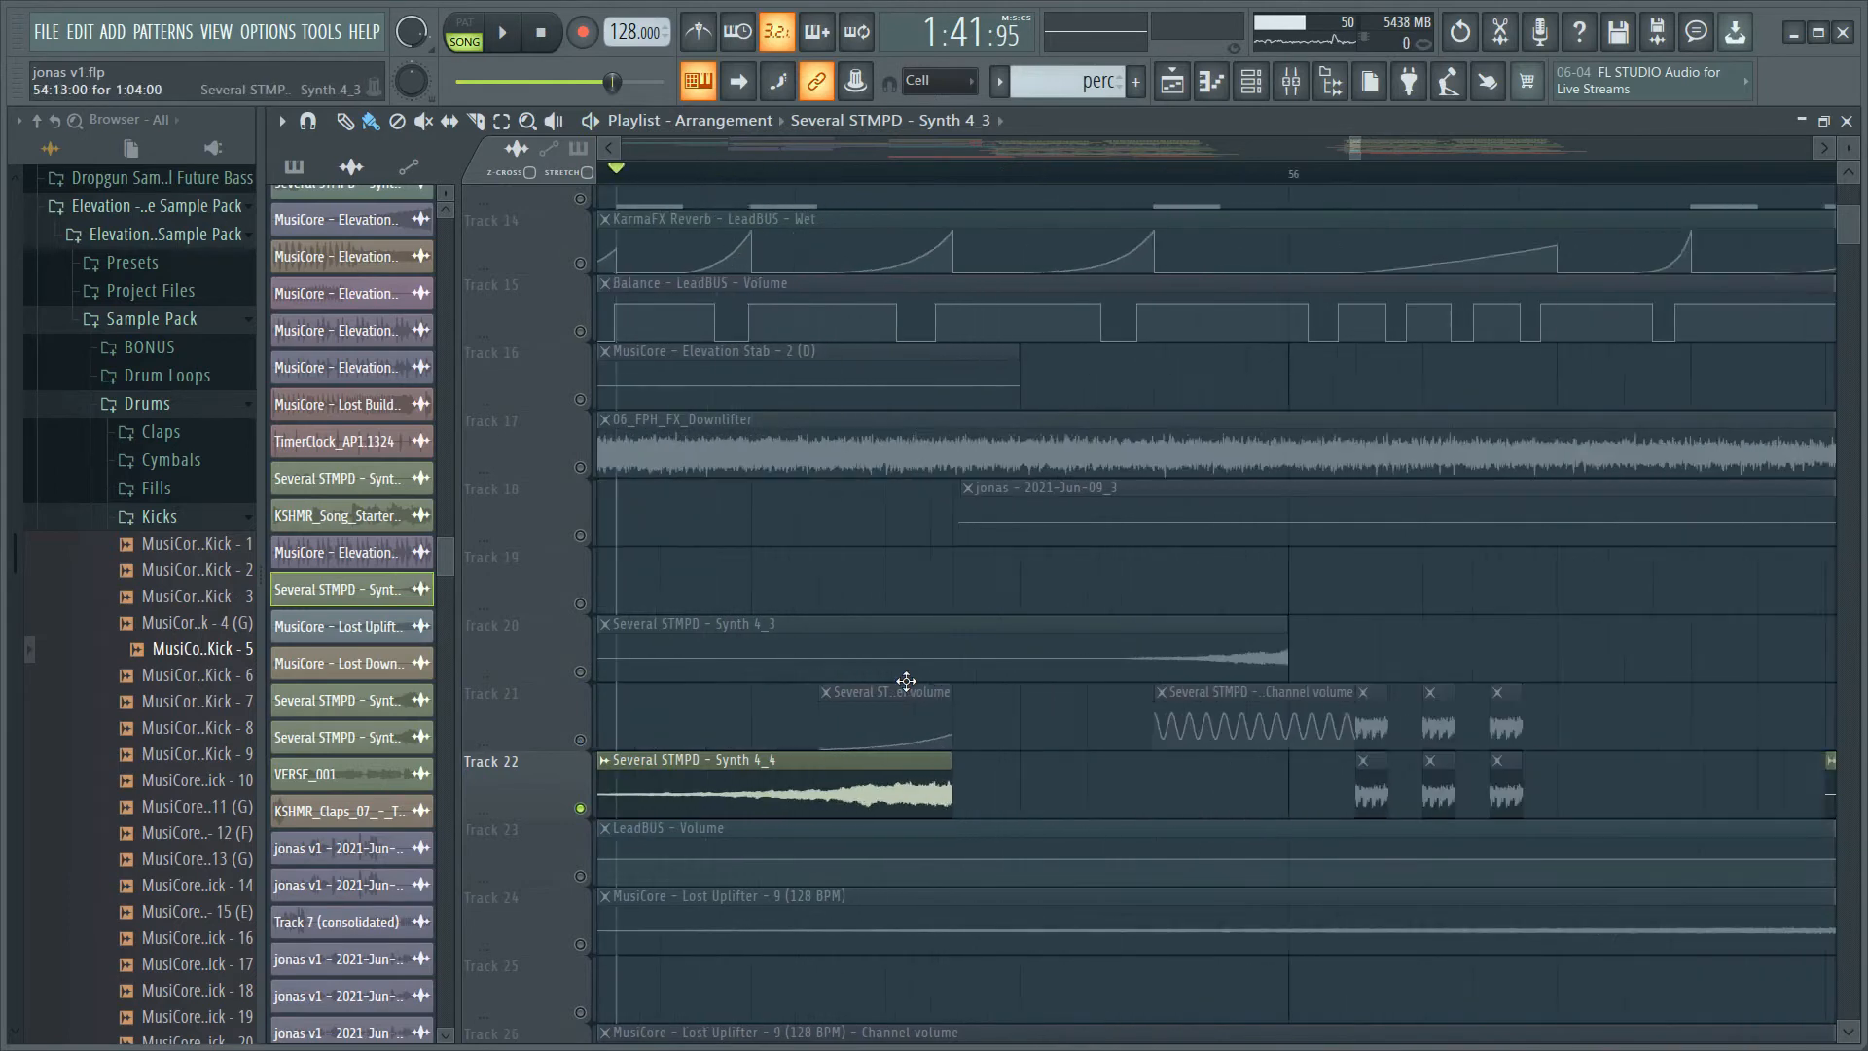
{"action": "left_click", "coordinate": [581, 740]}
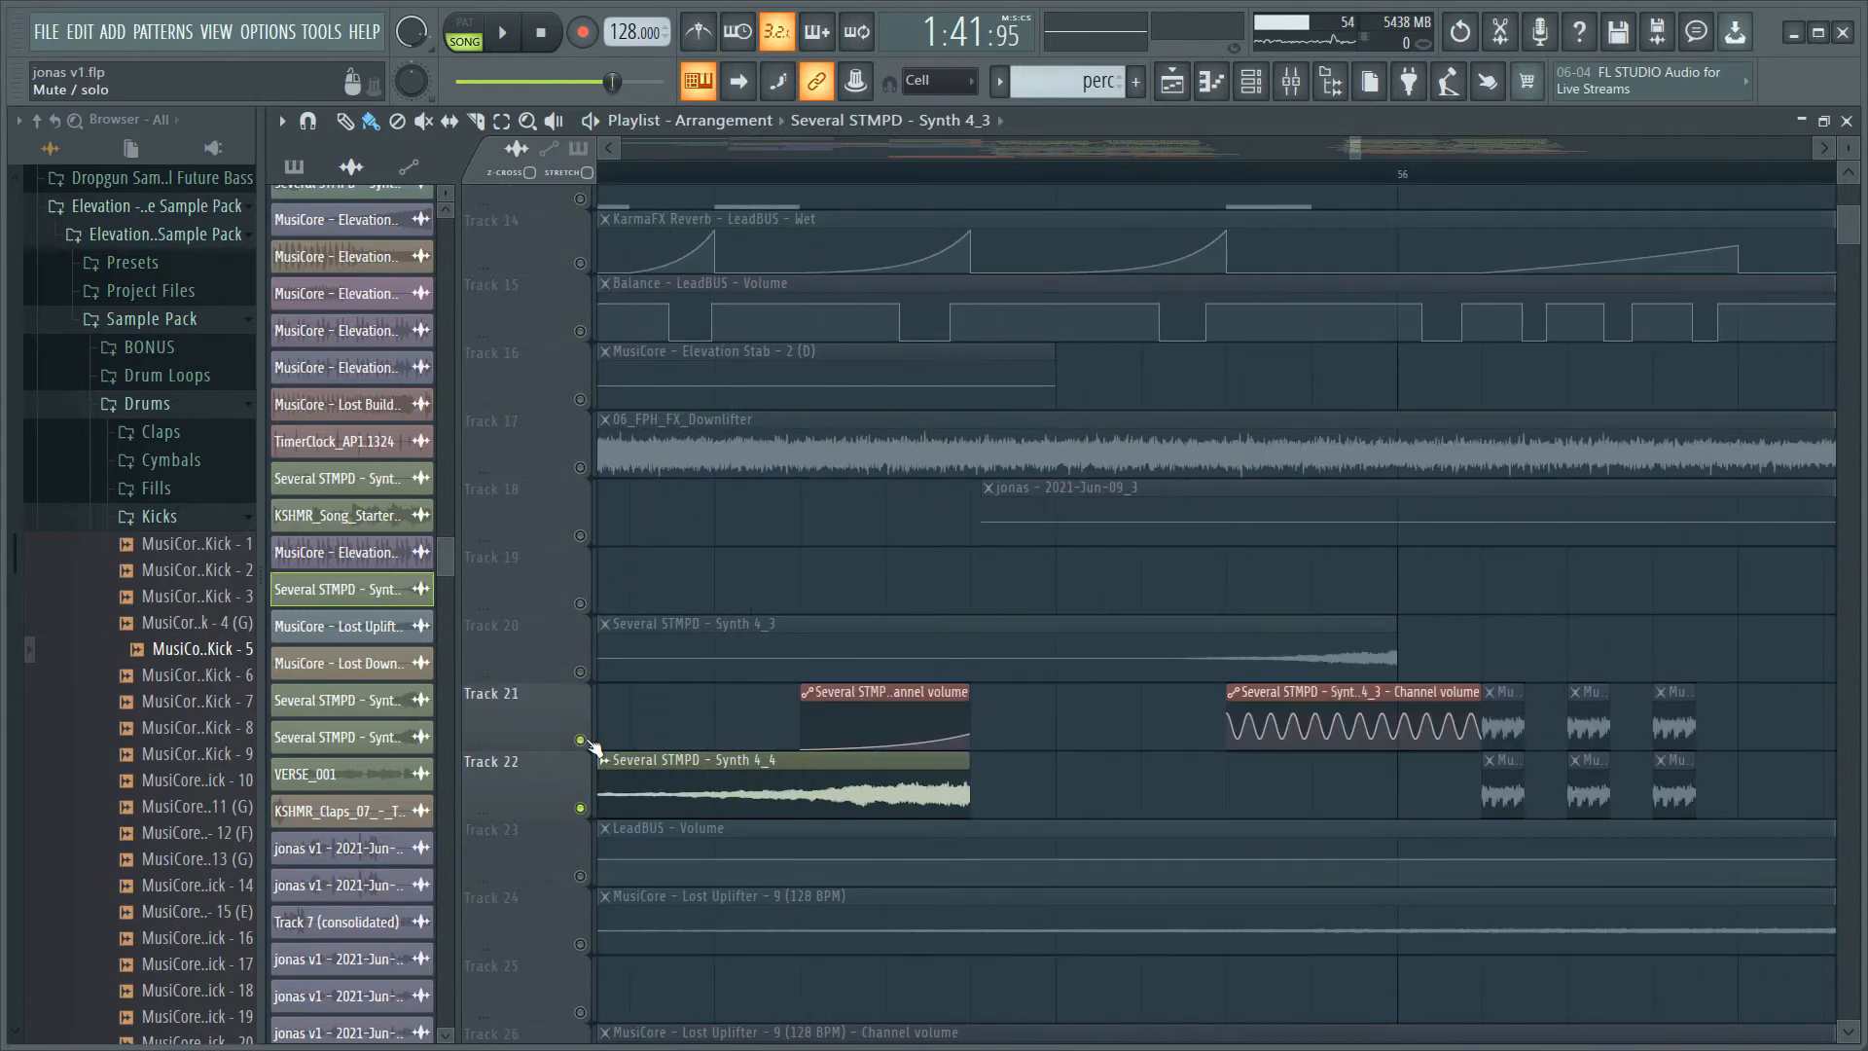
{"action": "key", "text": "space"}
{"action": "key", "text": "space"}
{"action": "scroll", "coordinate": [594, 748], "scroll_direction": "down", "scroll_amount": 1}
{"action": "scroll", "coordinate": [594, 748], "scroll_direction": "down", "scroll_amount": 4}
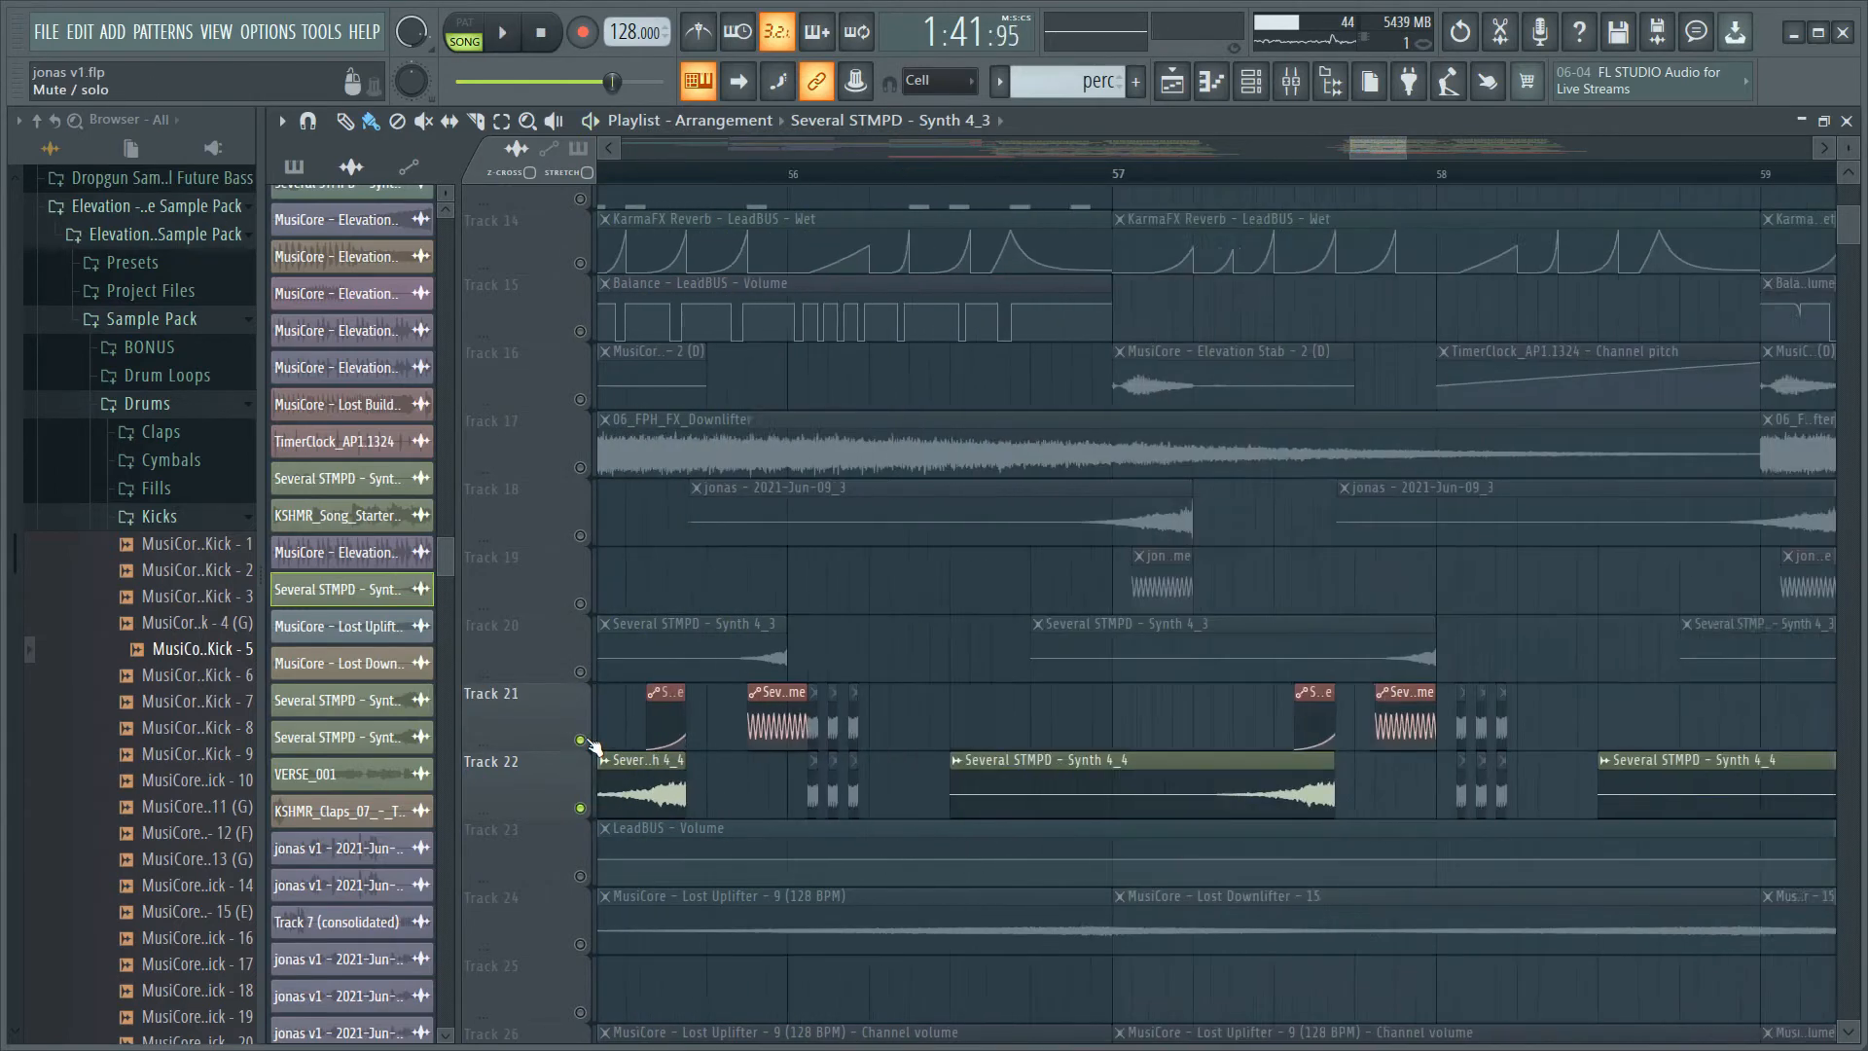
{"action": "left_click", "coordinate": [584, 741]}
{"action": "left_click", "coordinate": [583, 742]}
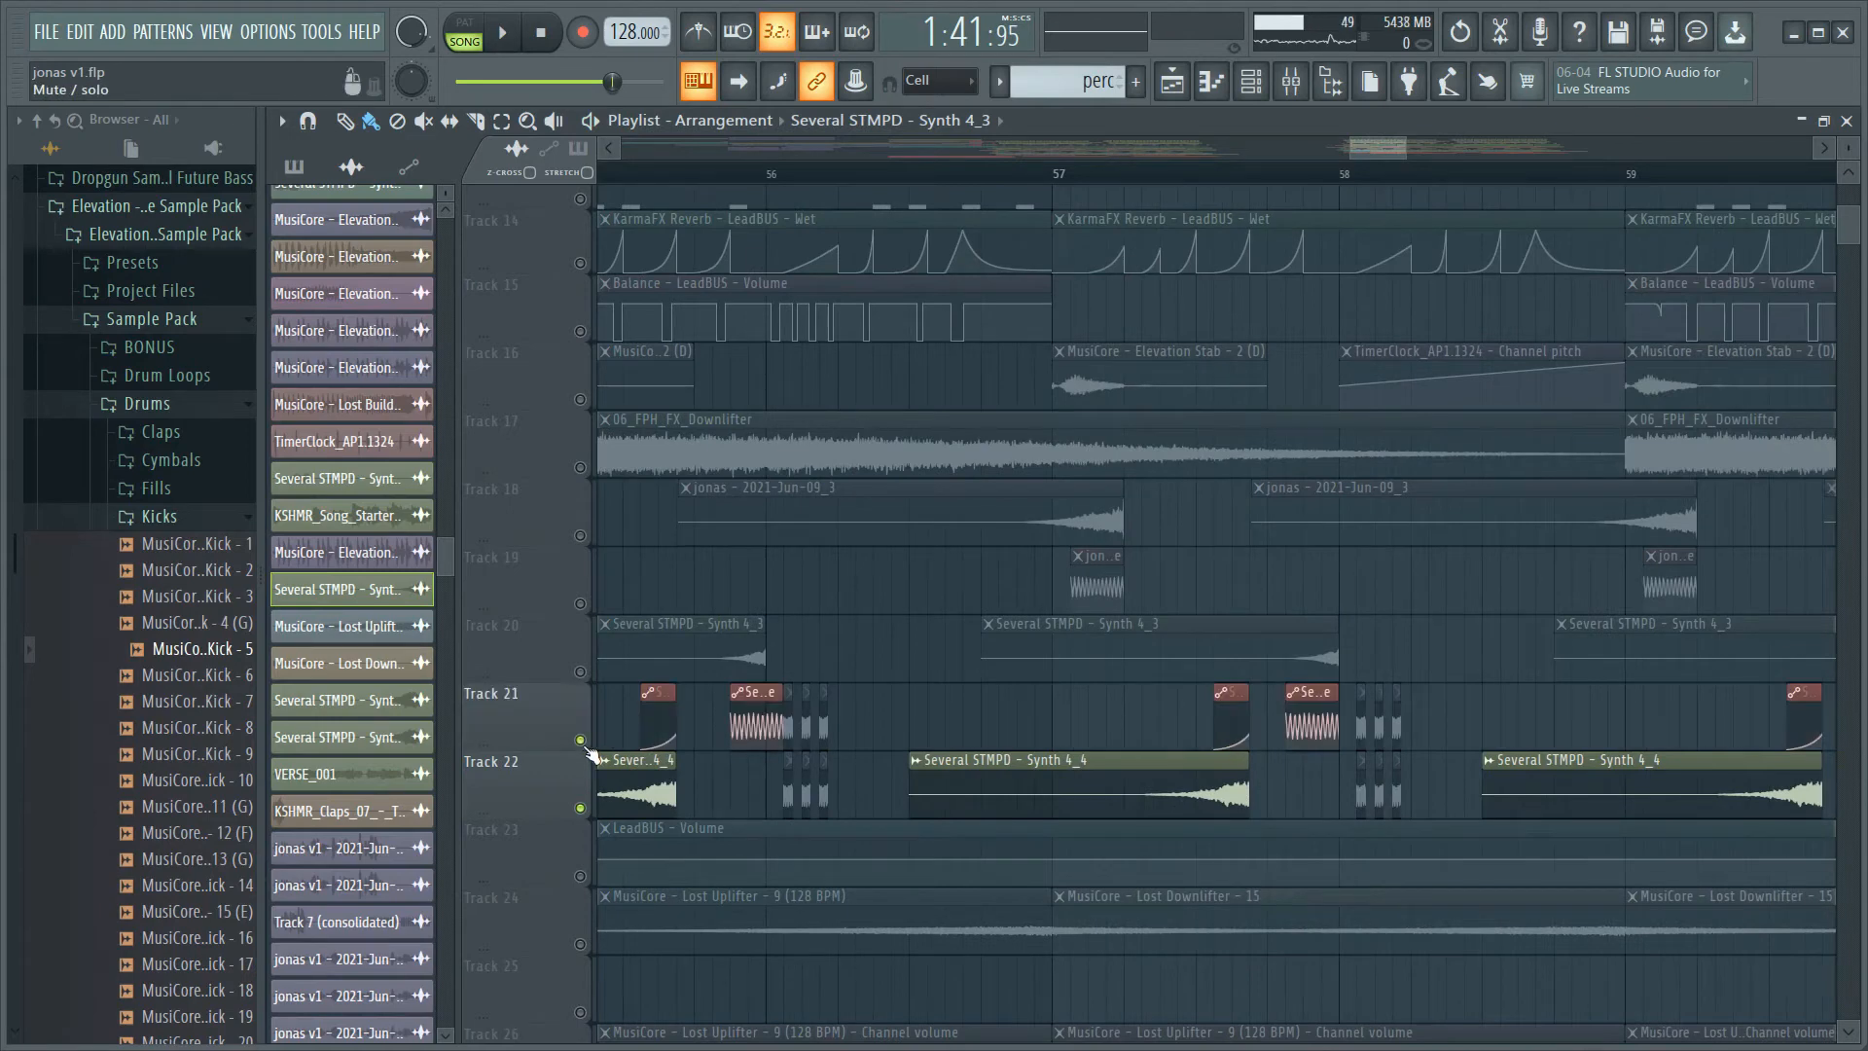
{"action": "key", "text": "space"}
{"action": "key", "text": "space"}
- Unmute Track 20 and play its Several STMPD - Synth 4_3 clip together with Tracks 21 and 22 from bar 55, then stop
{"action": "scroll", "coordinate": [884, 617], "scroll_direction": "down", "scroll_amount": 2}
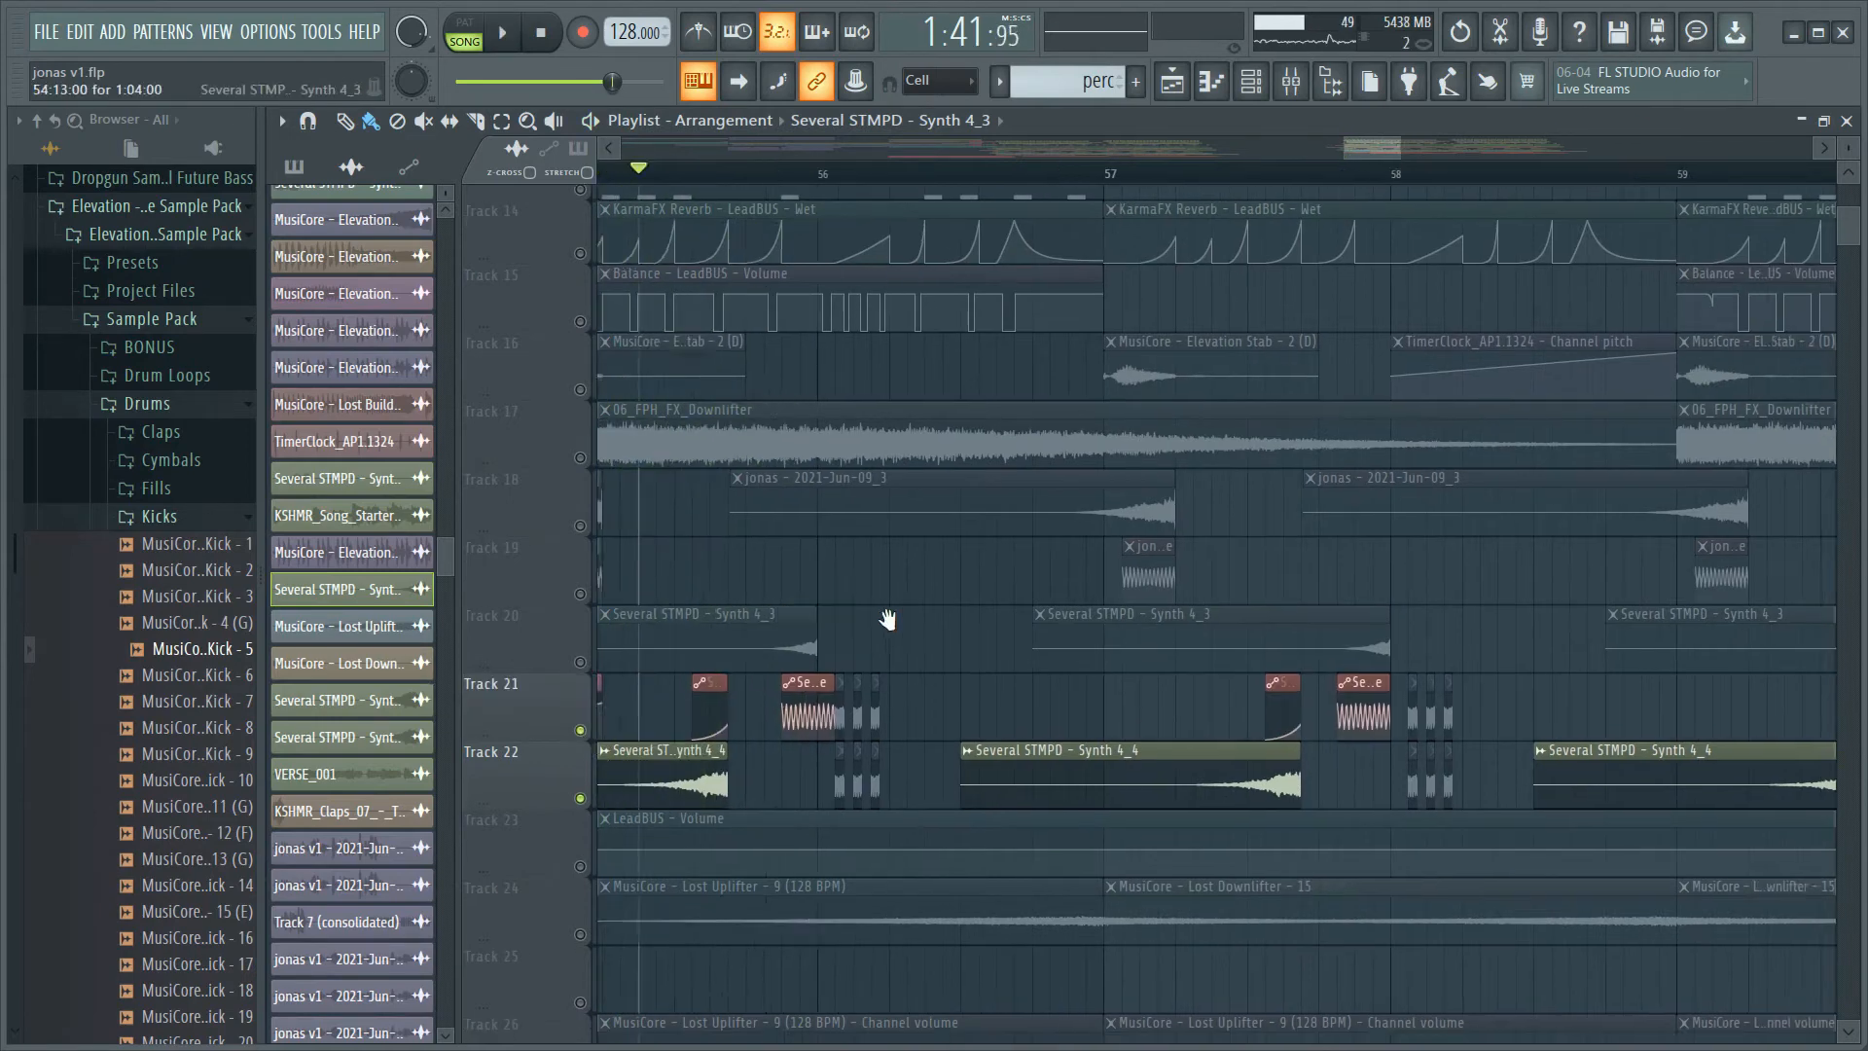
{"action": "scroll", "coordinate": [904, 646], "scroll_direction": "up", "scroll_amount": 2}
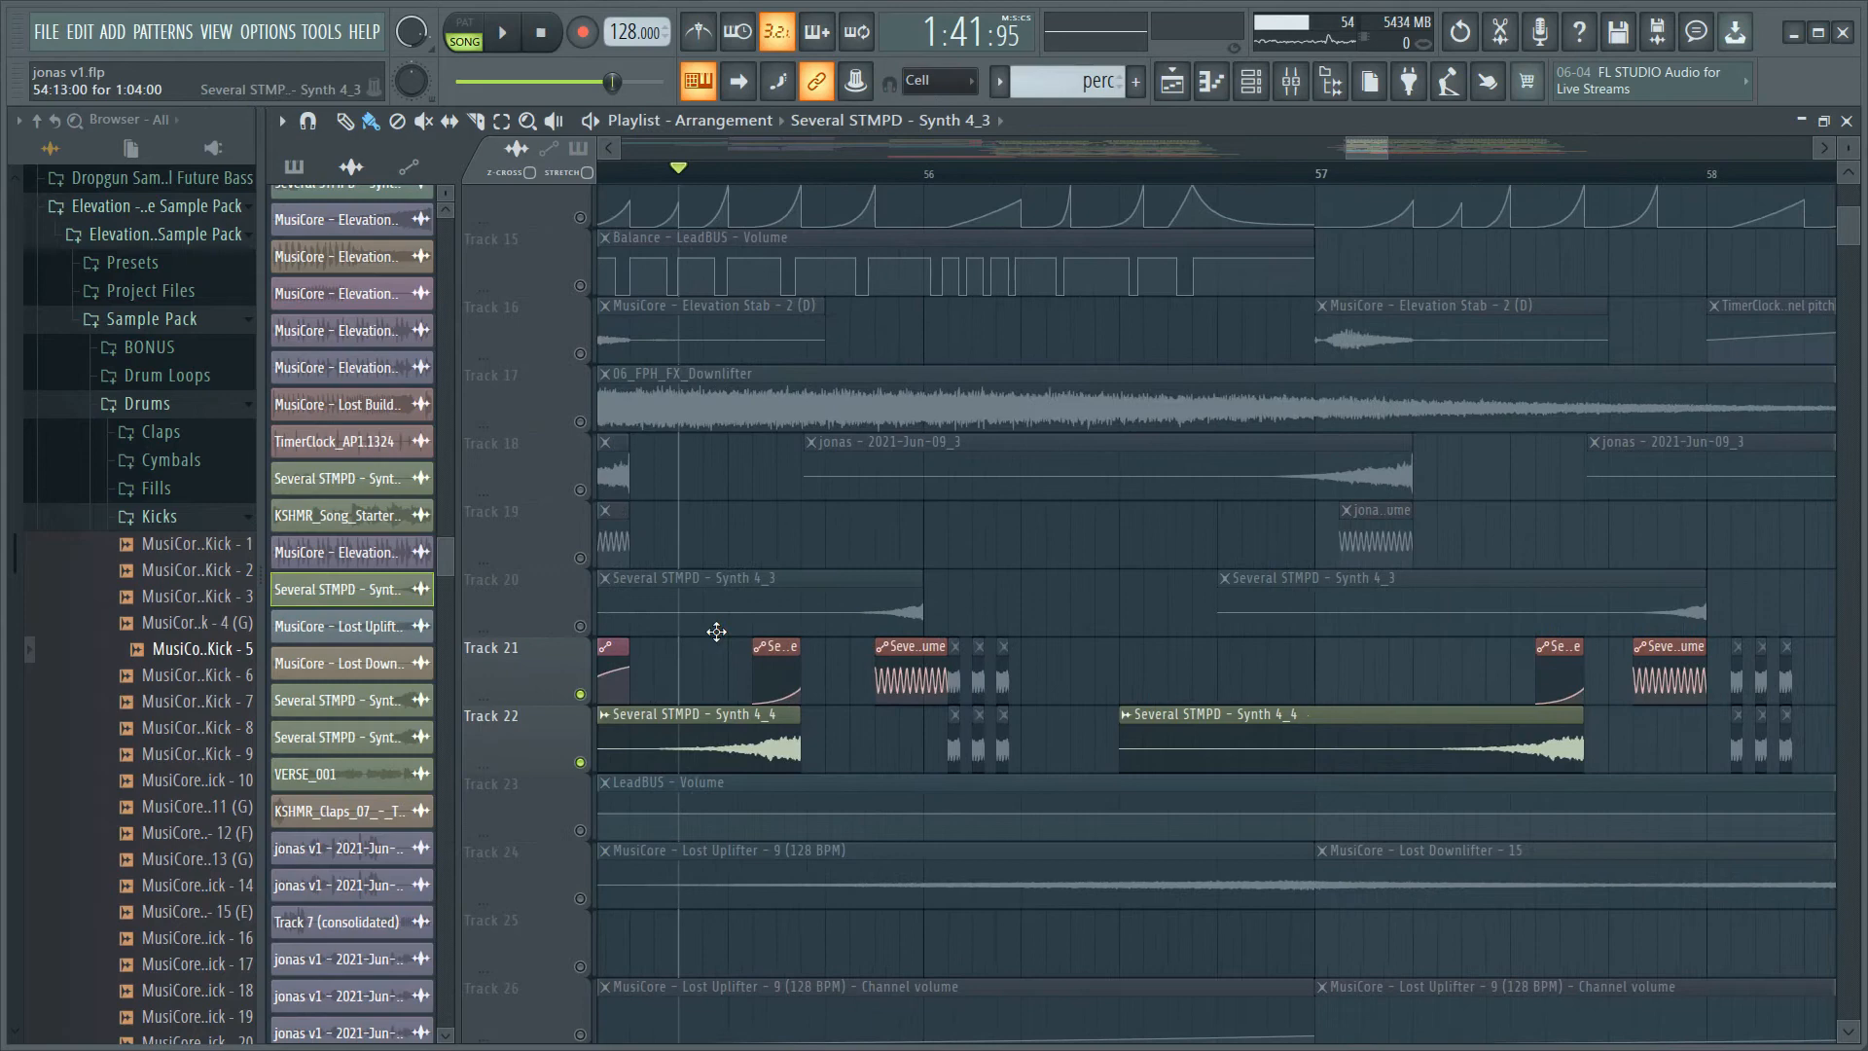
{"action": "left_click", "coordinate": [582, 628]}
{"action": "key", "text": "space"}
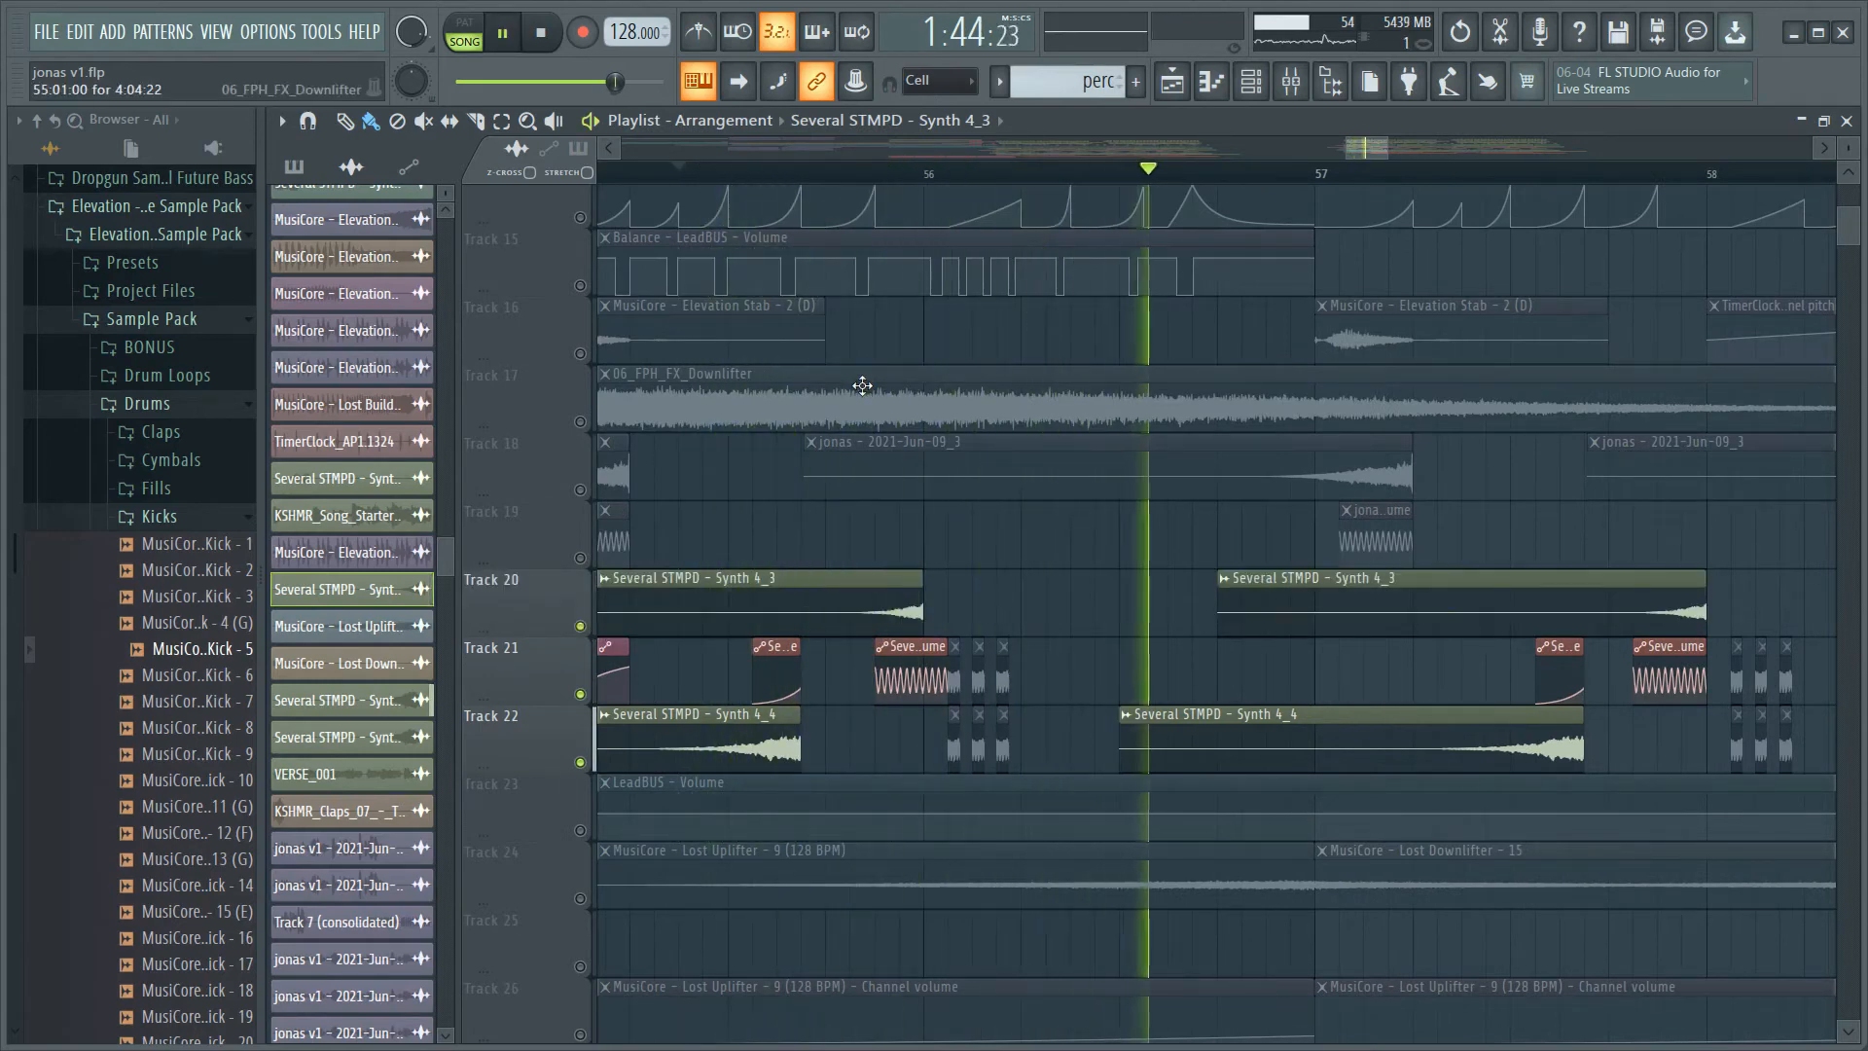
{"action": "key", "text": "space"}
- Unmute Track 18's jonas - 2021-Jun-09_3 clips and Track 19's volume automation alongside Tracks 20 to 22
{"action": "scroll", "coordinate": [1026, 523], "scroll_direction": "down", "scroll_amount": 2}
{"action": "scroll", "coordinate": [1025, 523], "scroll_direction": "down", "scroll_amount": 1}
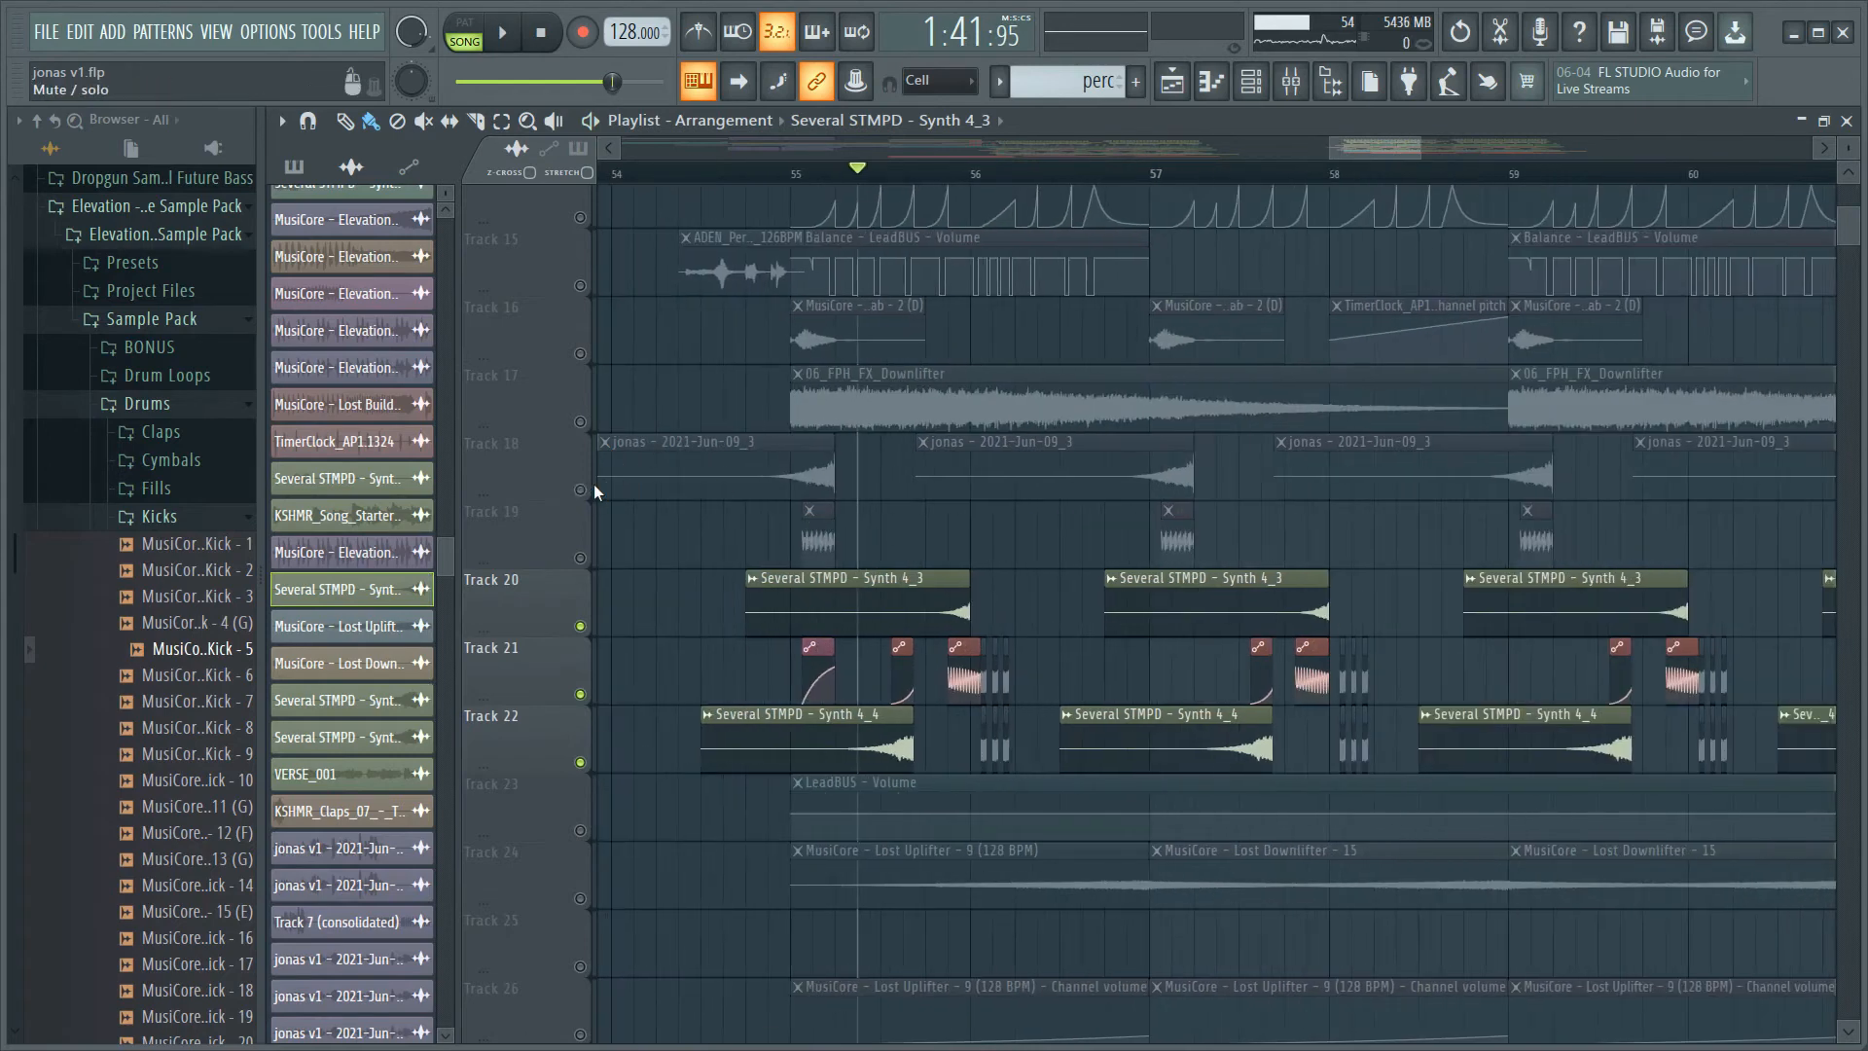
{"action": "left_click", "coordinate": [584, 491]}
{"action": "left_click", "coordinate": [582, 558]}
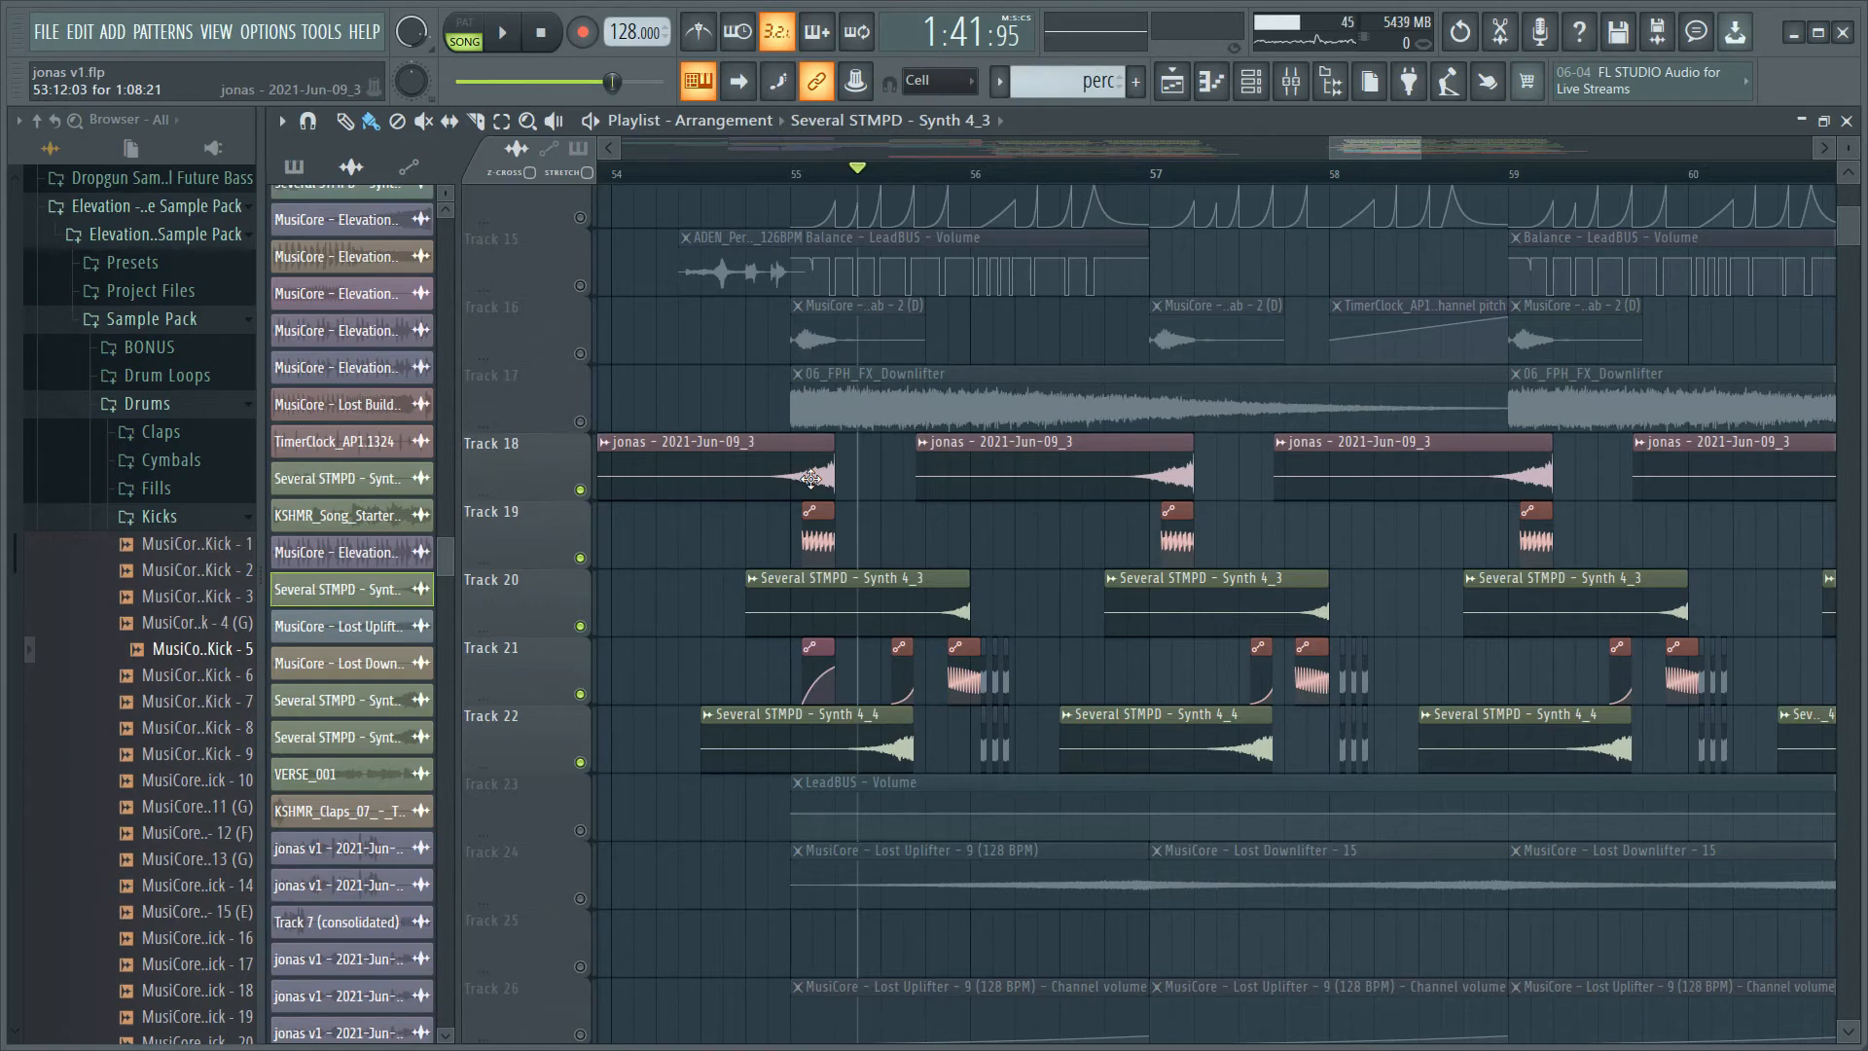
- Open the Edison recorder on mixer Insert 43, then close it and return to the Playlist
{"action": "left_click", "coordinate": [1506, 46]}
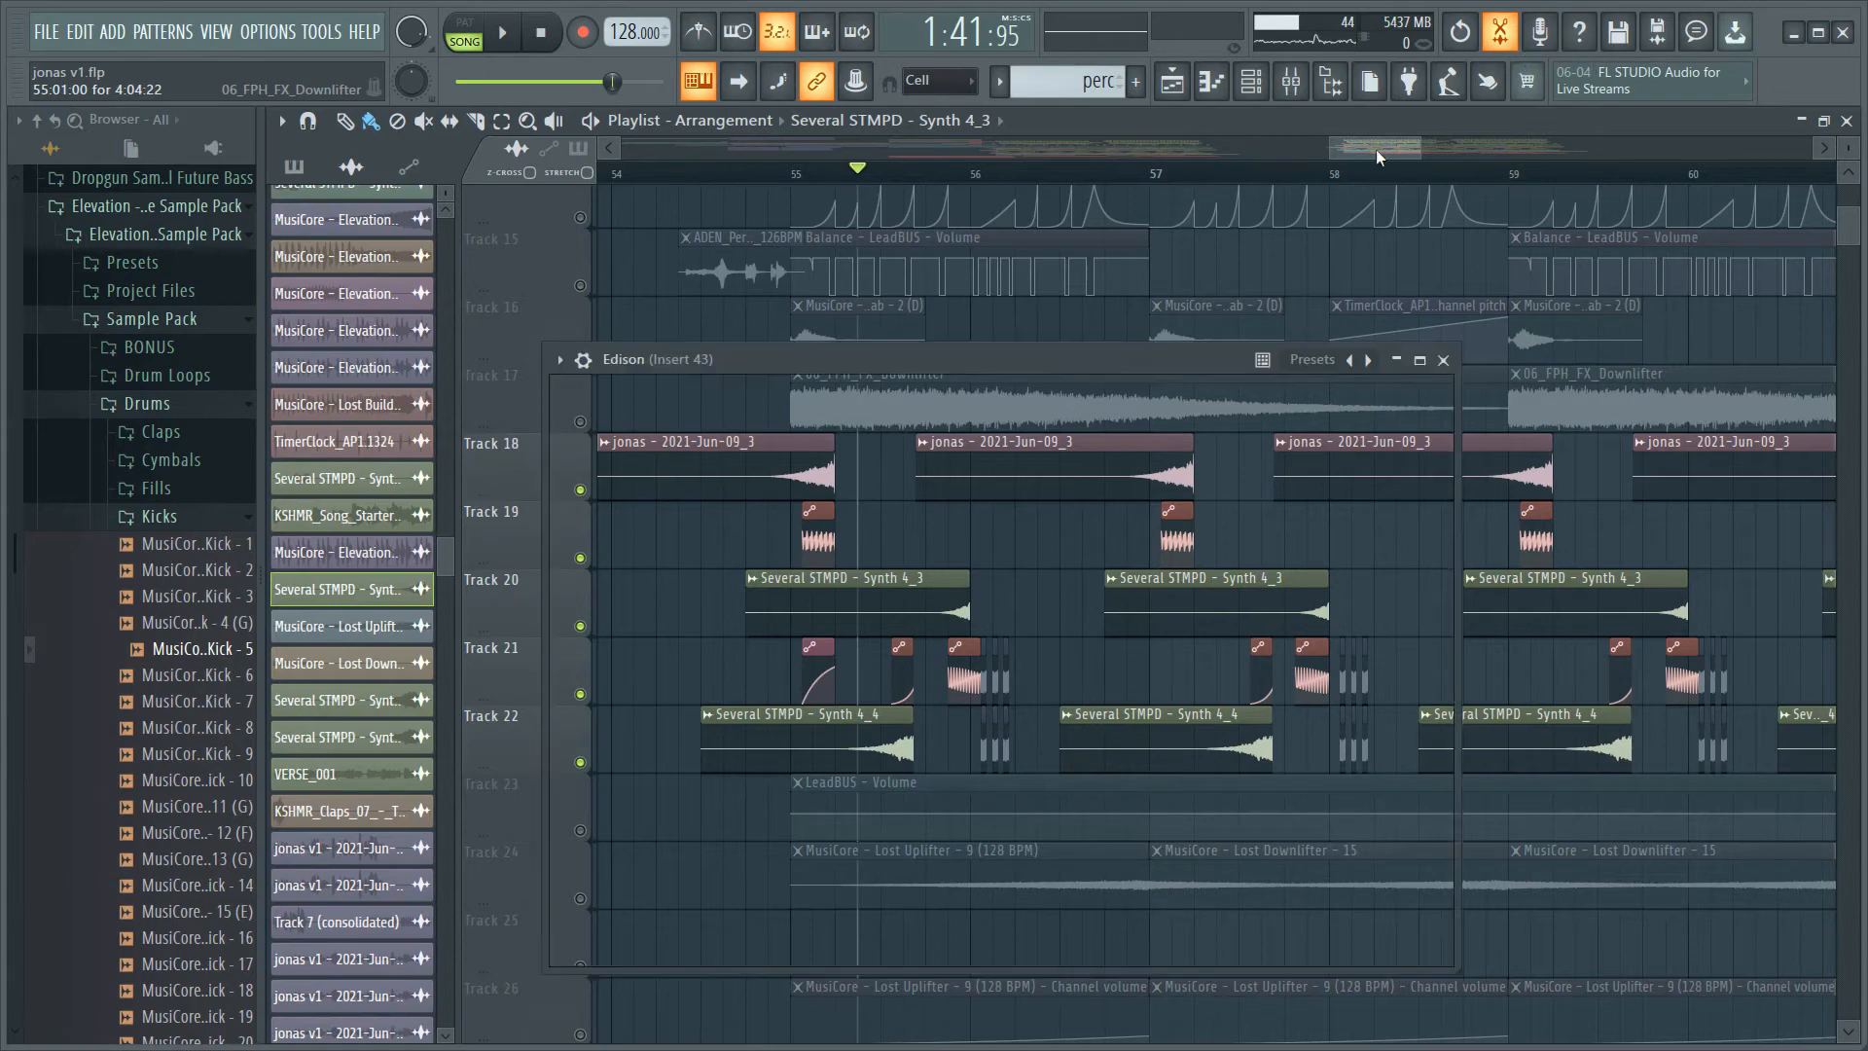
{"action": "left_click", "coordinate": [755, 401]}
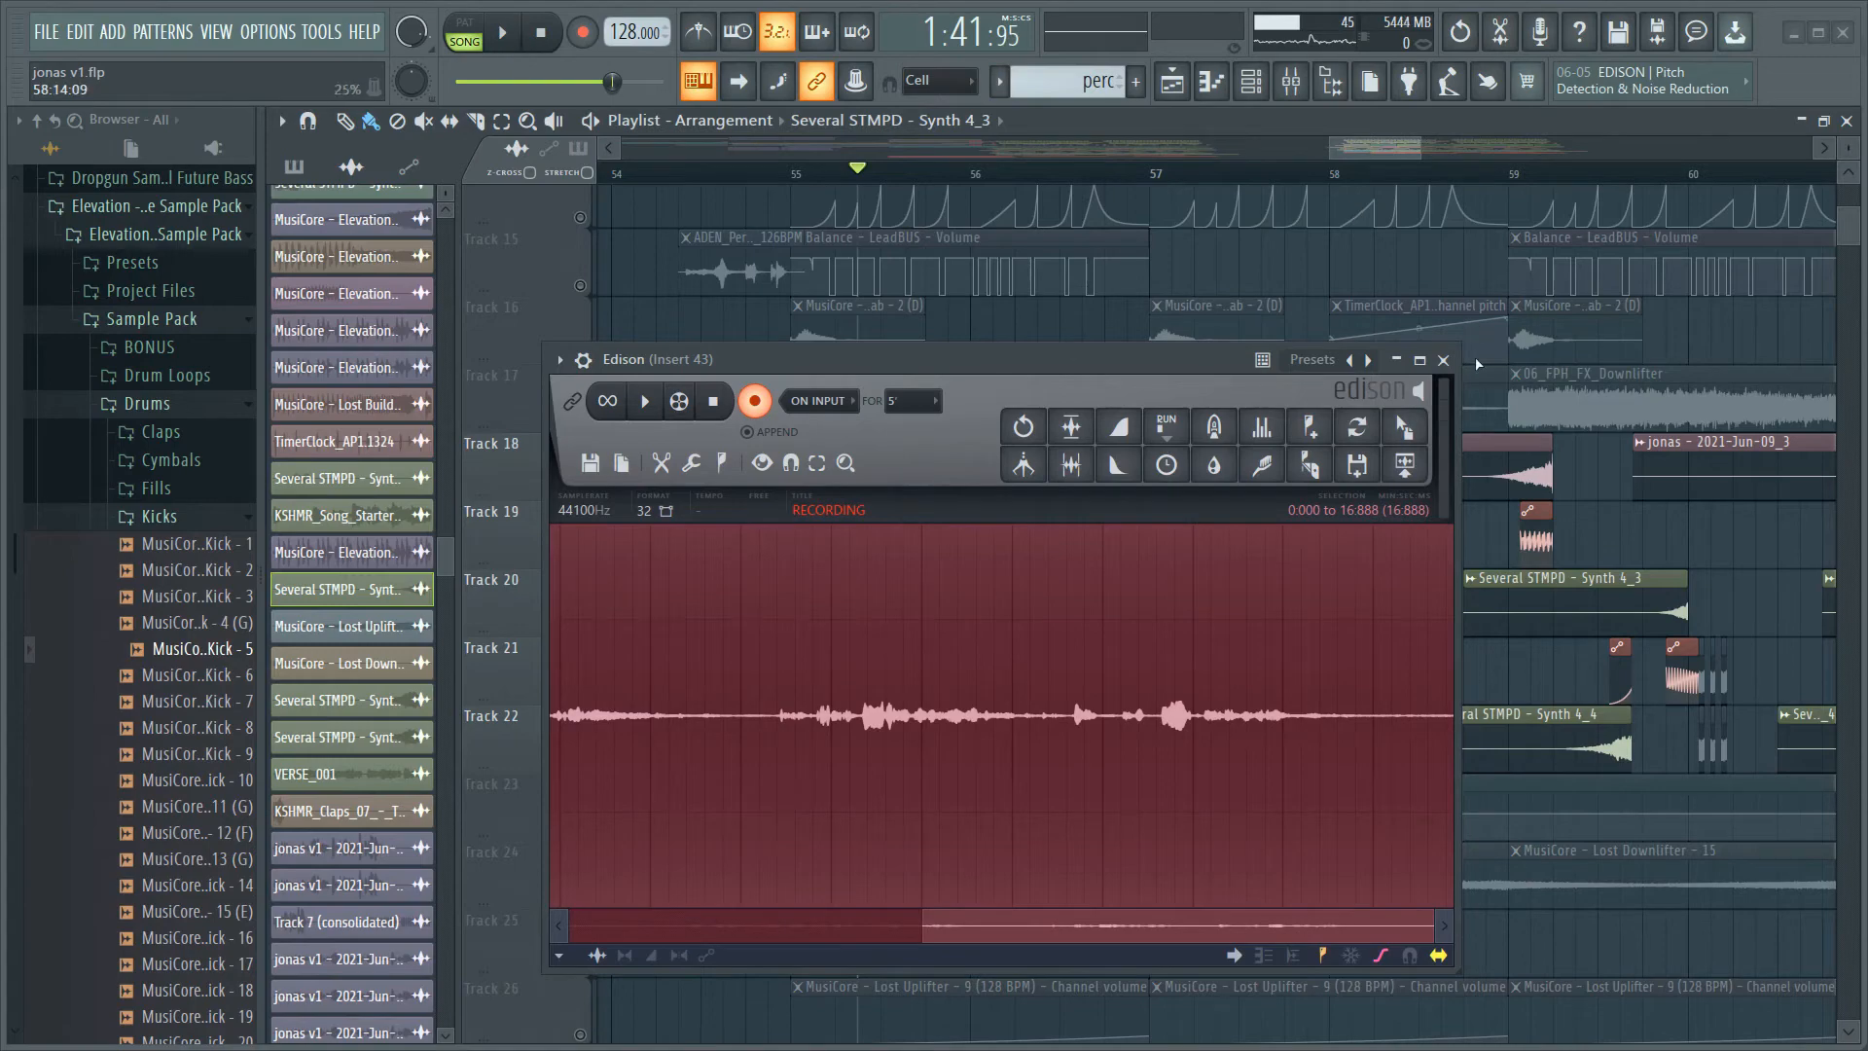
{"action": "left_click", "coordinate": [1444, 360]}
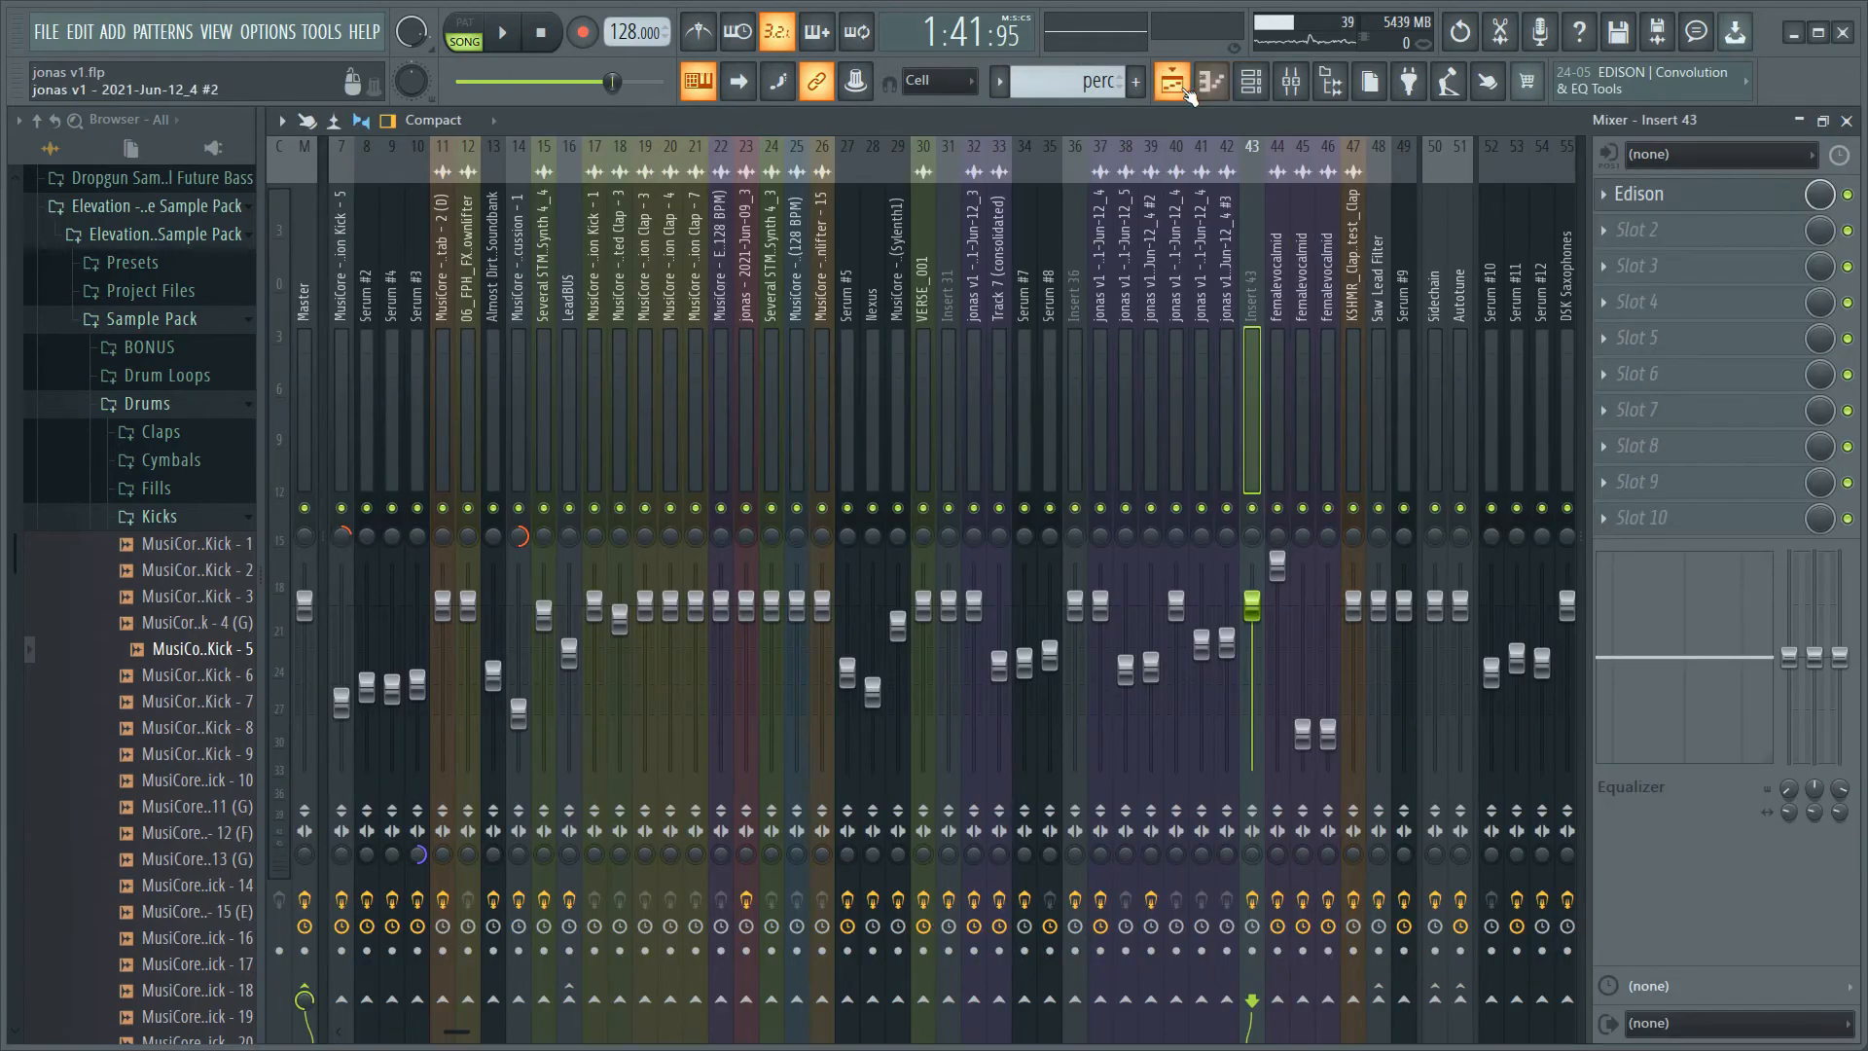
{"action": "left_click", "coordinate": [1226, 85]}
- Play the reversed FX clips and volume automation on Tracks 18 to 22 together from bar 55, then stop
{"action": "left_click", "coordinate": [796, 175]}
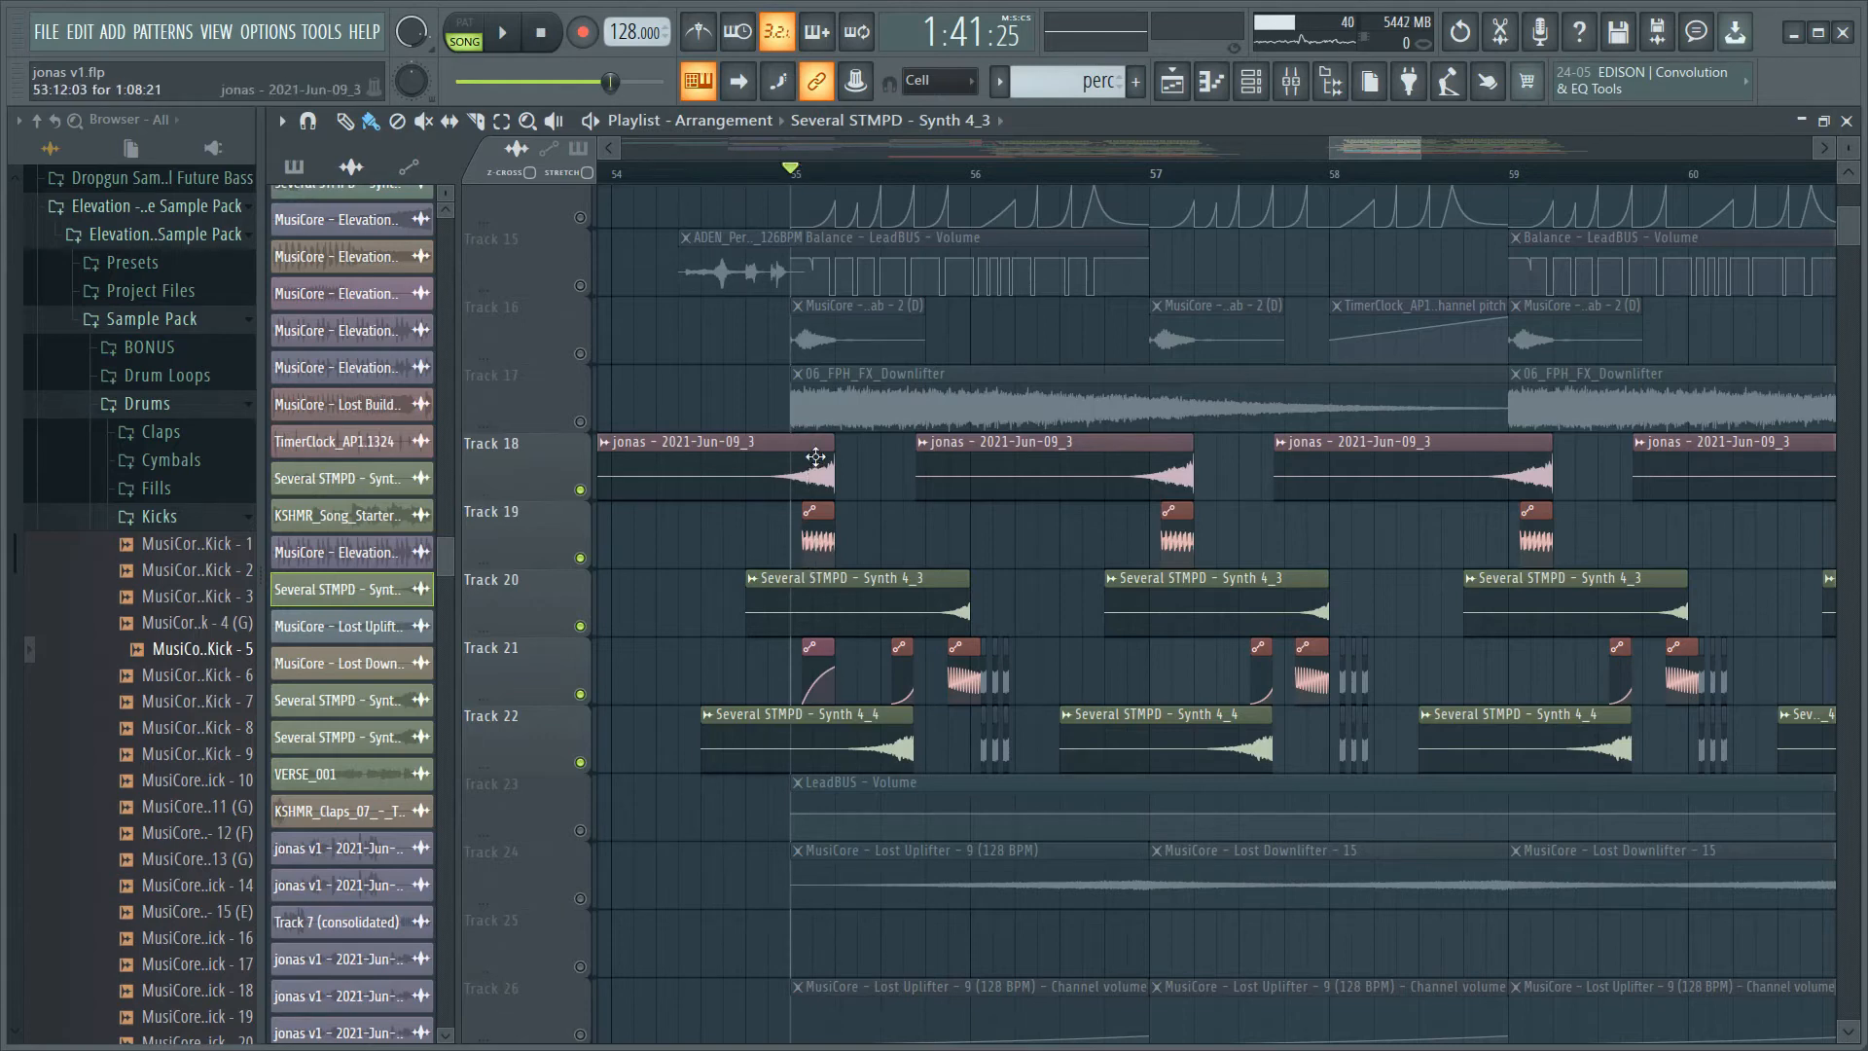
{"action": "scroll", "coordinate": [816, 456], "scroll_direction": "up", "scroll_amount": 4, "text": "ctrl"}
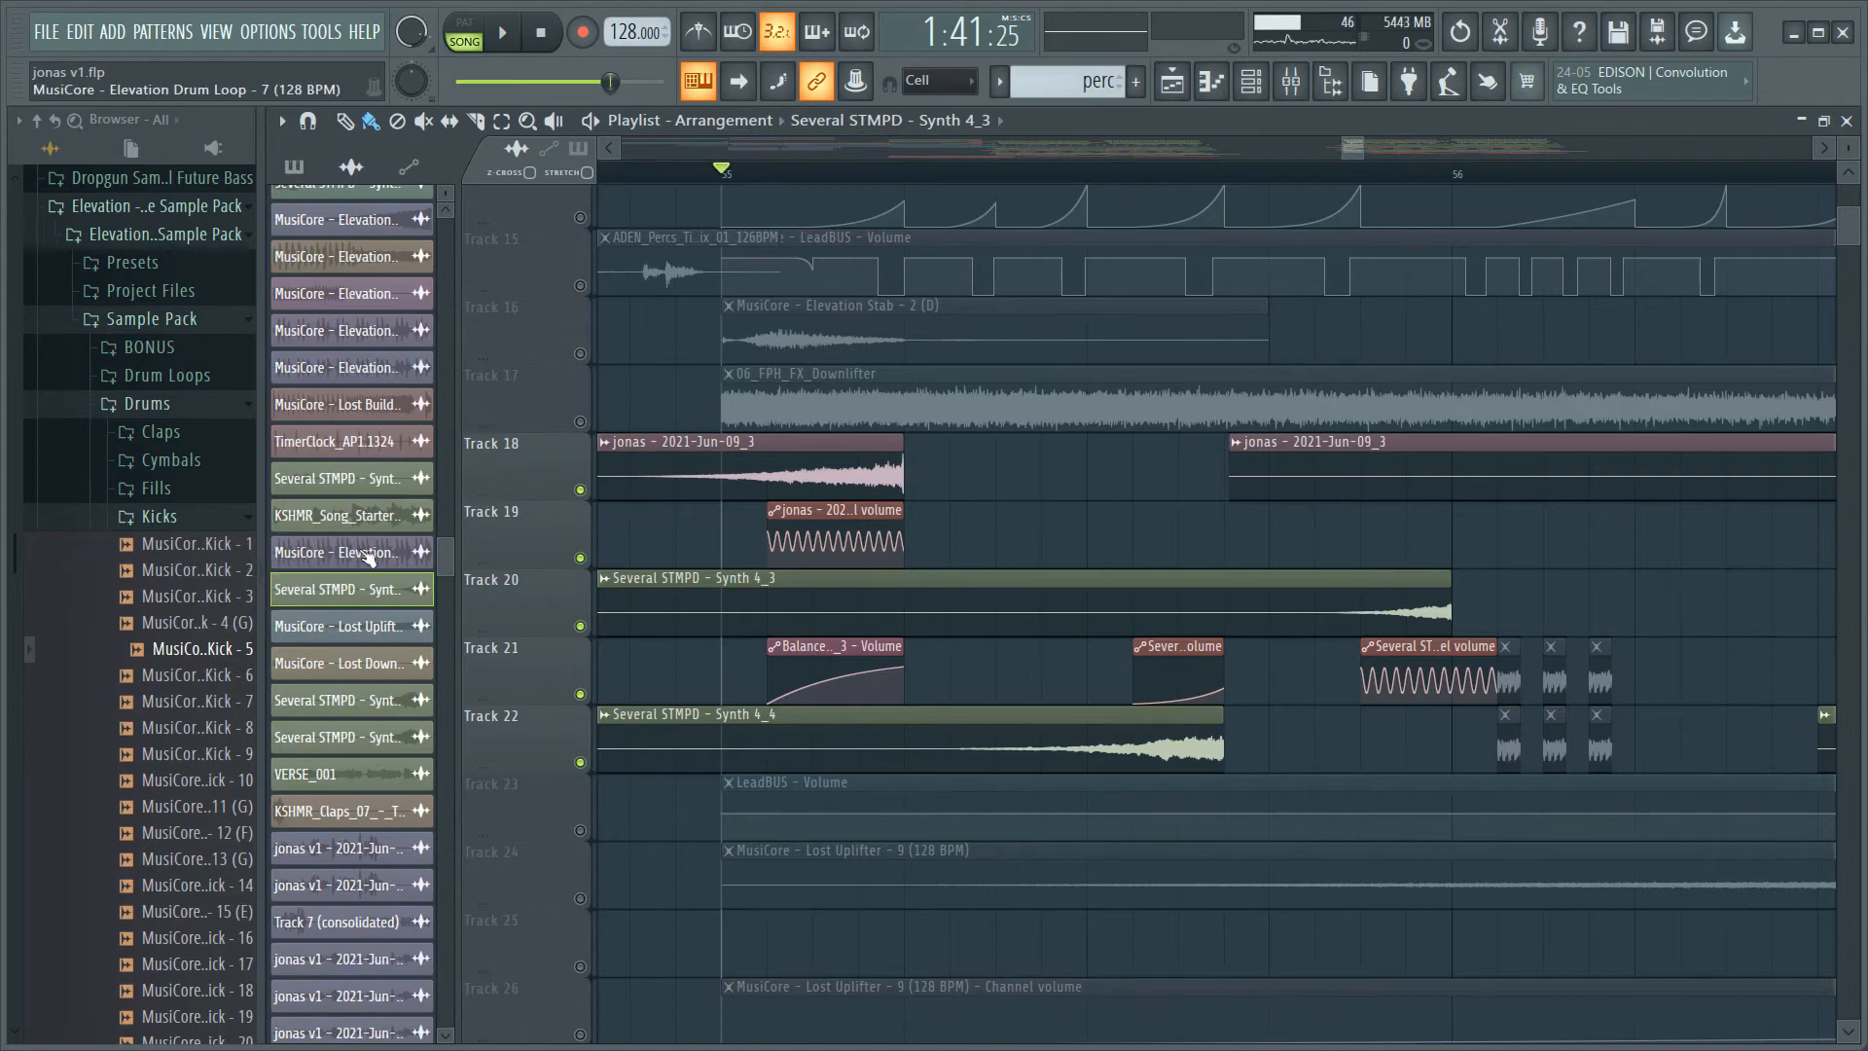
{"action": "scroll", "coordinate": [991, 496], "scroll_direction": "down", "scroll_amount": 3}
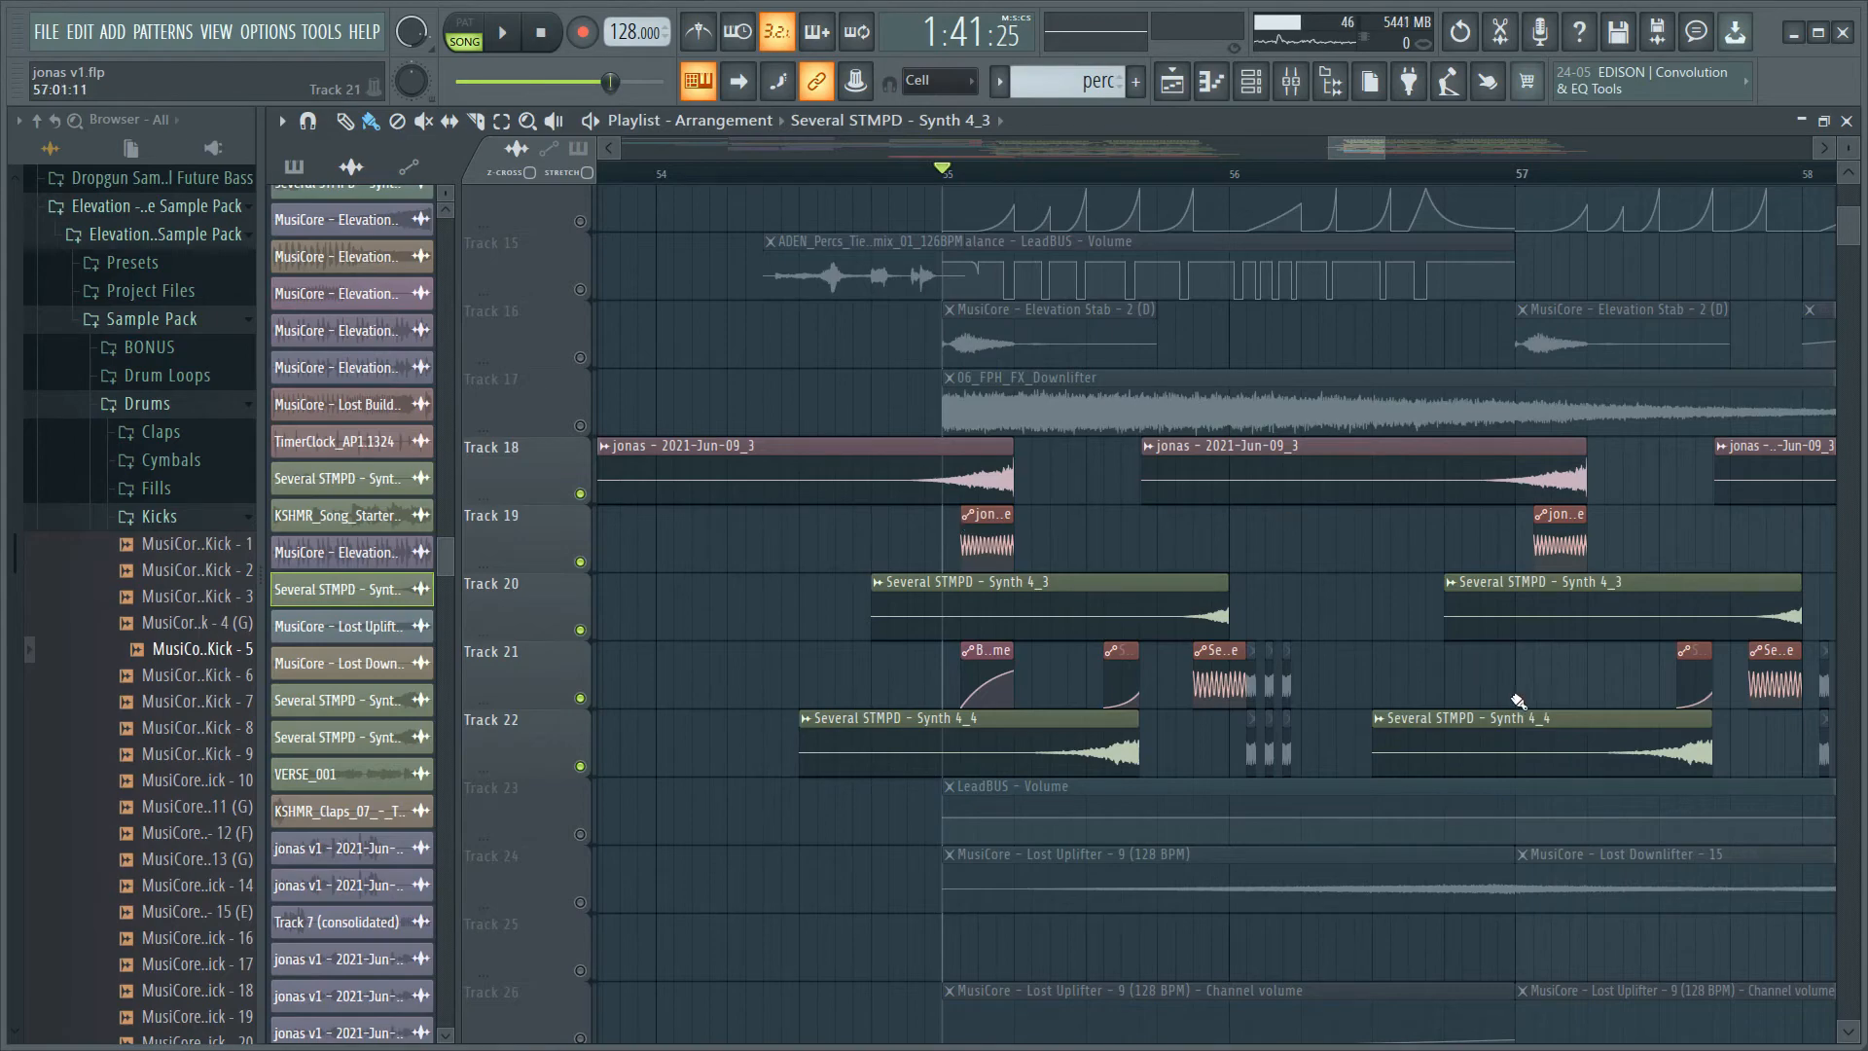
{"action": "scroll", "coordinate": [1188, 697], "scroll_direction": "down", "scroll_amount": 2}
{"action": "key", "text": "space"}
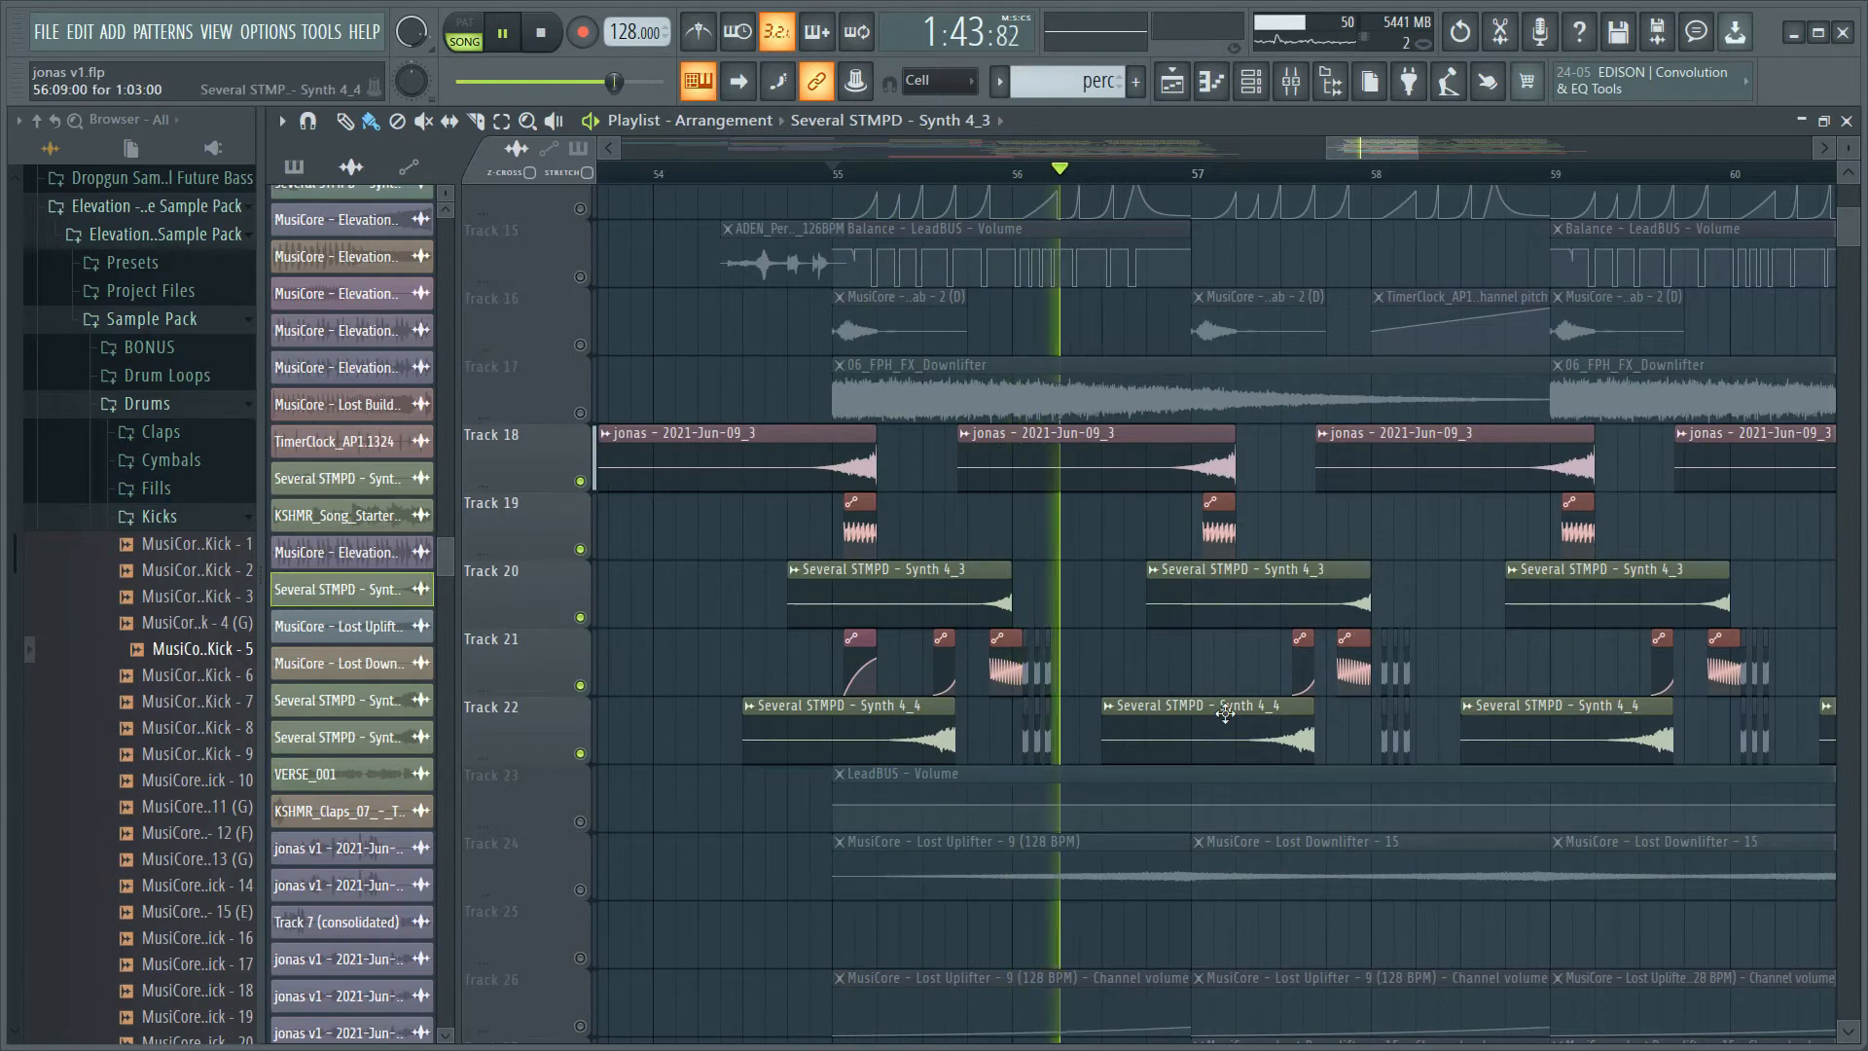
{"action": "left_click_drag", "start_coordinate": [1245, 701], "coordinate": [942, 714]}
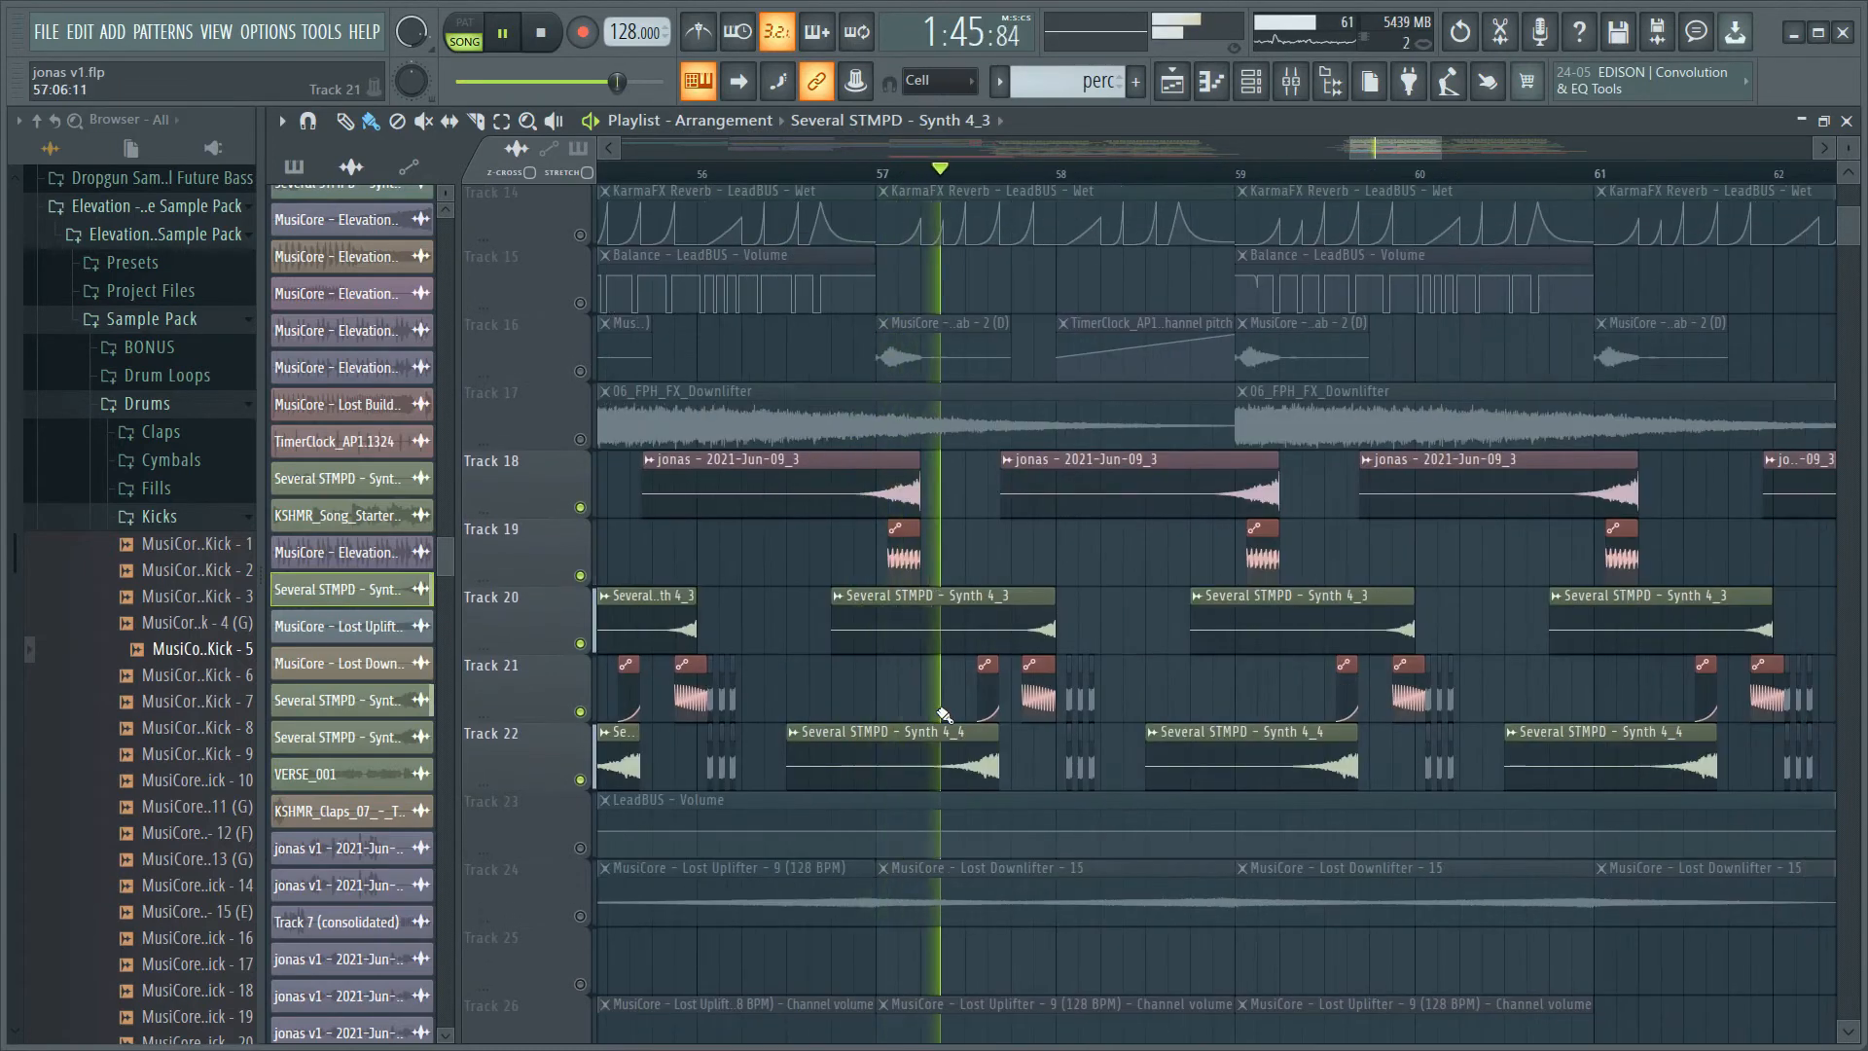
{"action": "scroll", "coordinate": [949, 714], "scroll_direction": "down", "scroll_amount": 3}
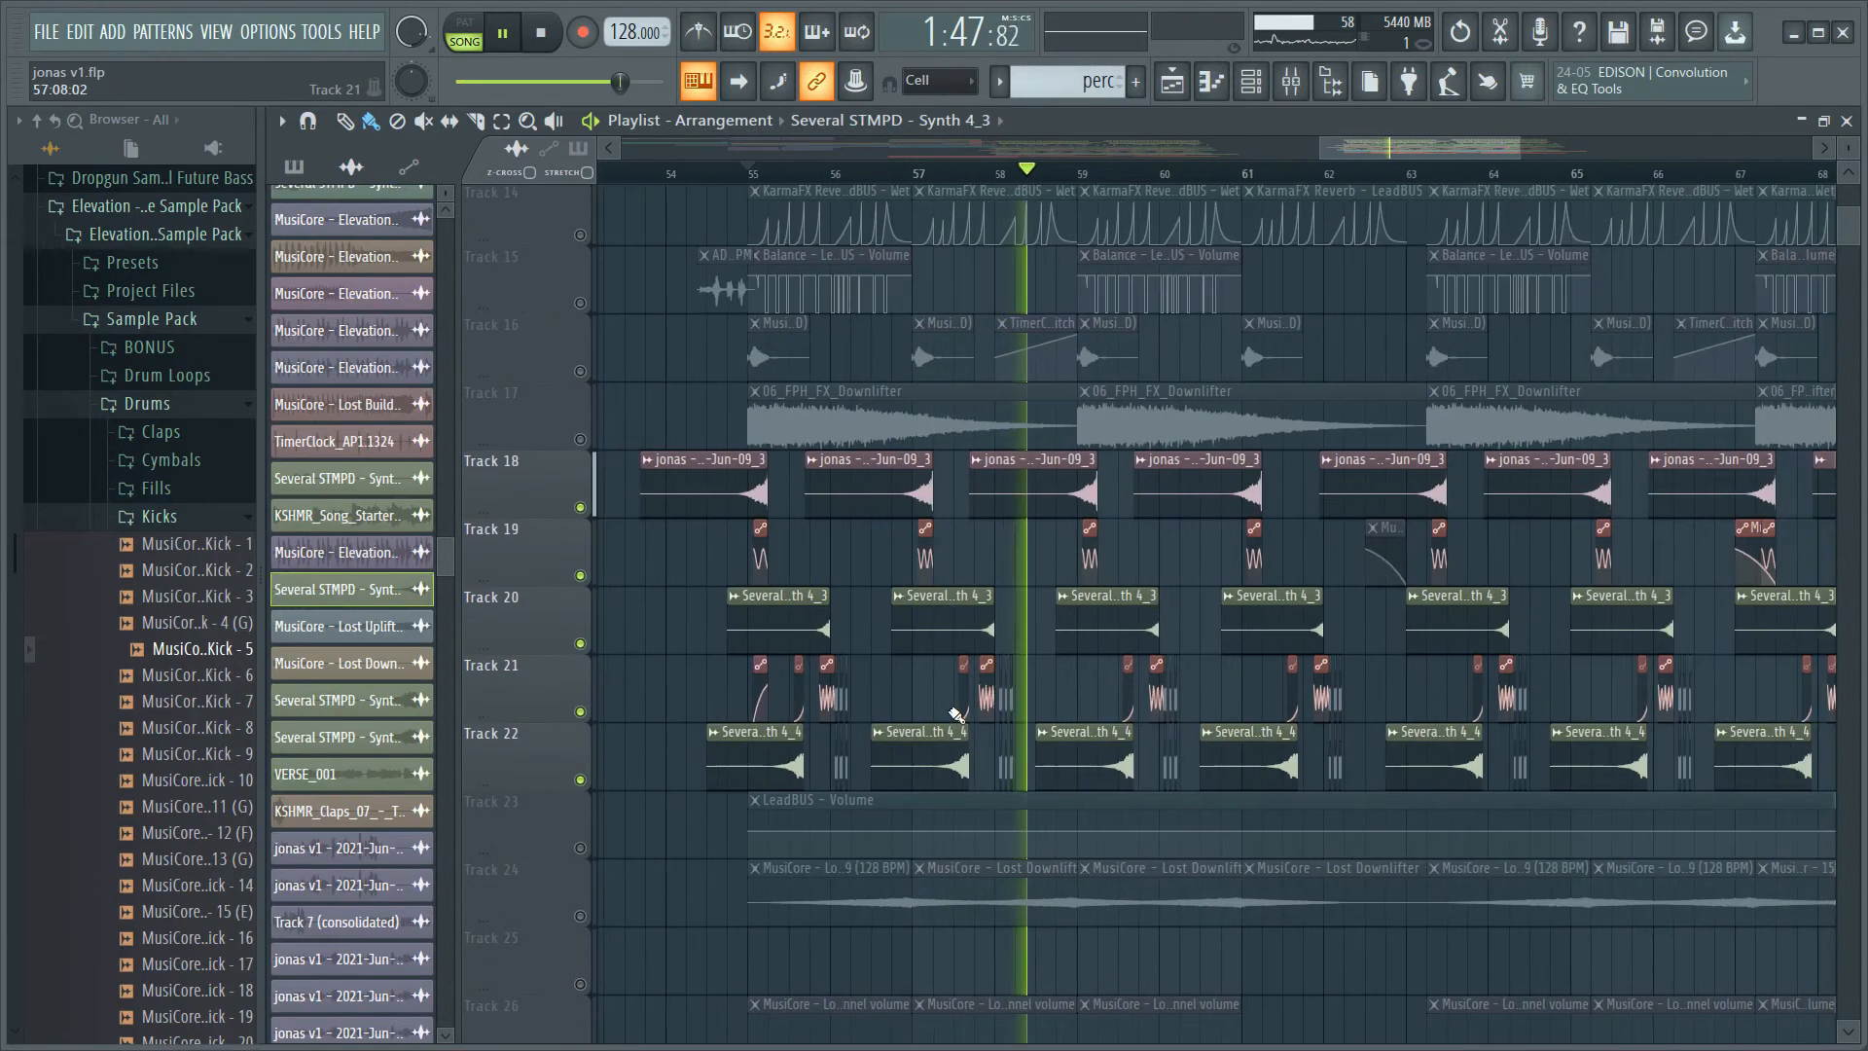
{"action": "key", "text": "space"}
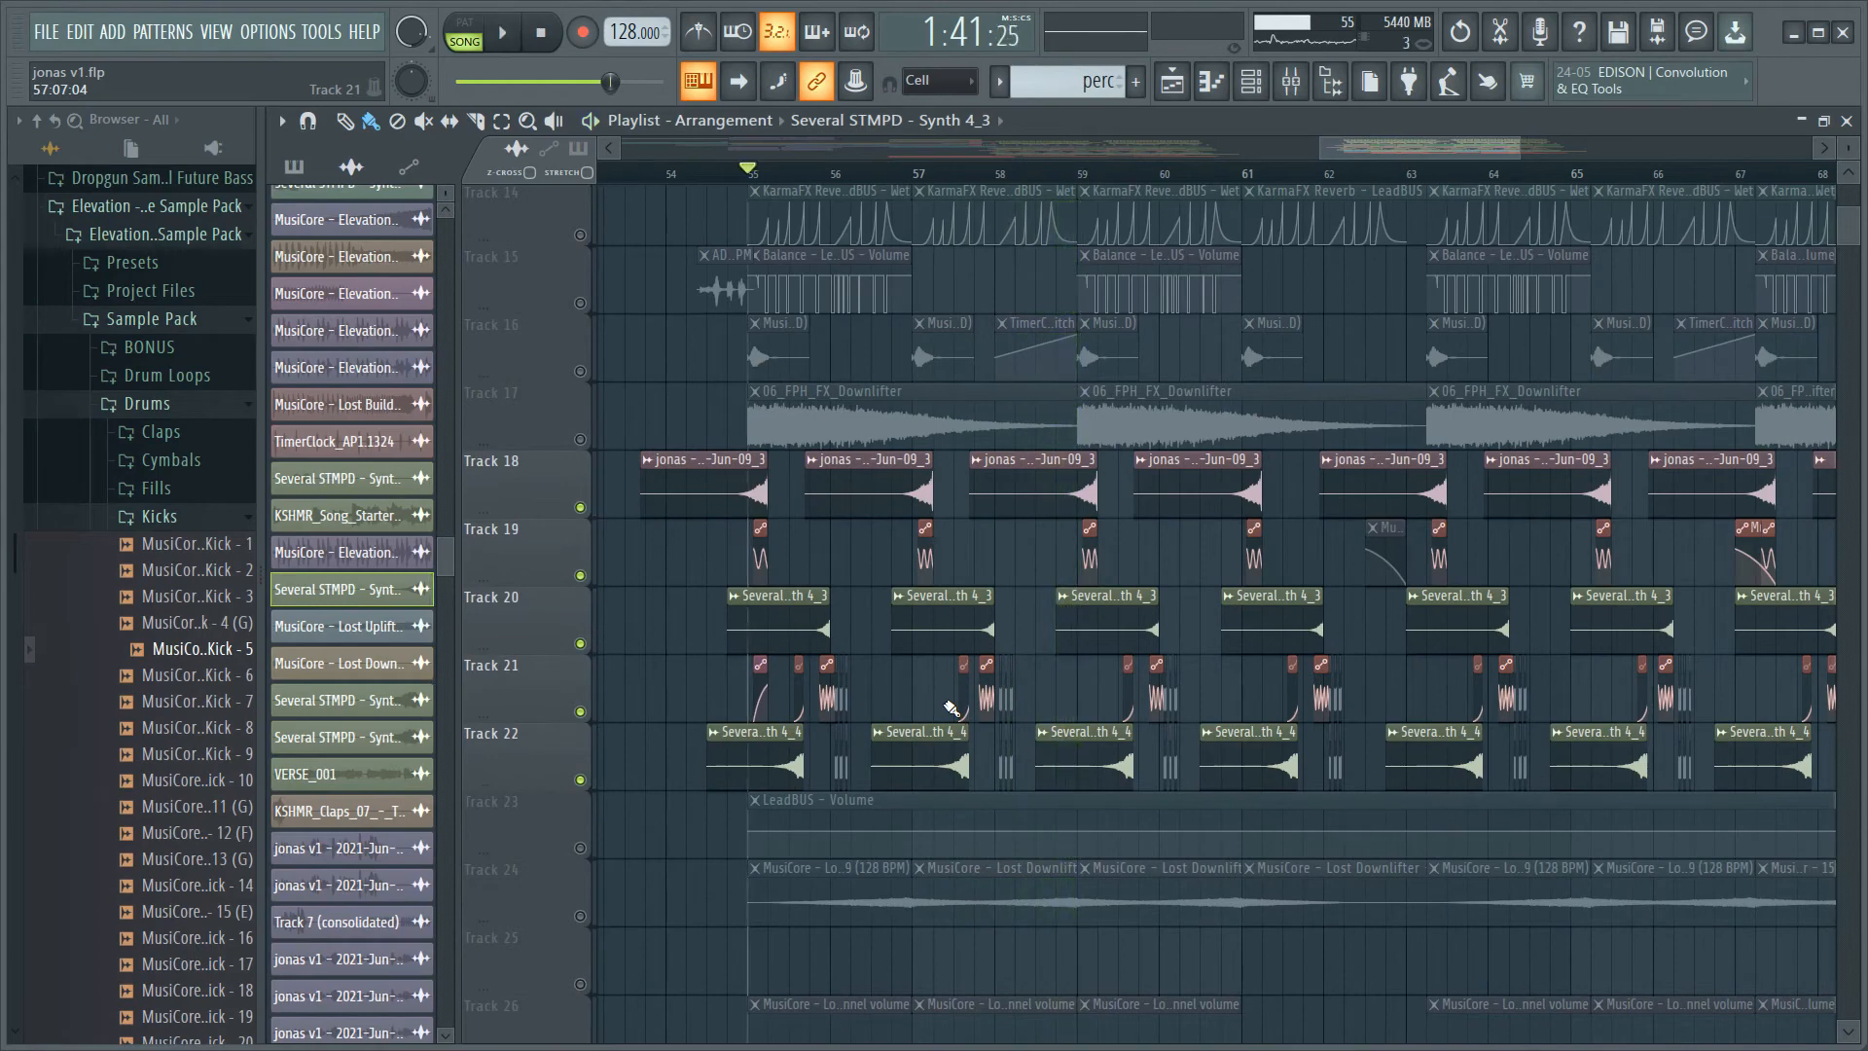
- Unmute Track 24's Lost Uplifter and Lost Downlifter clips and their channel volume automation on Tracks 26 and 27
{"action": "scroll", "coordinate": [837, 748], "scroll_direction": "down", "scroll_amount": 2}
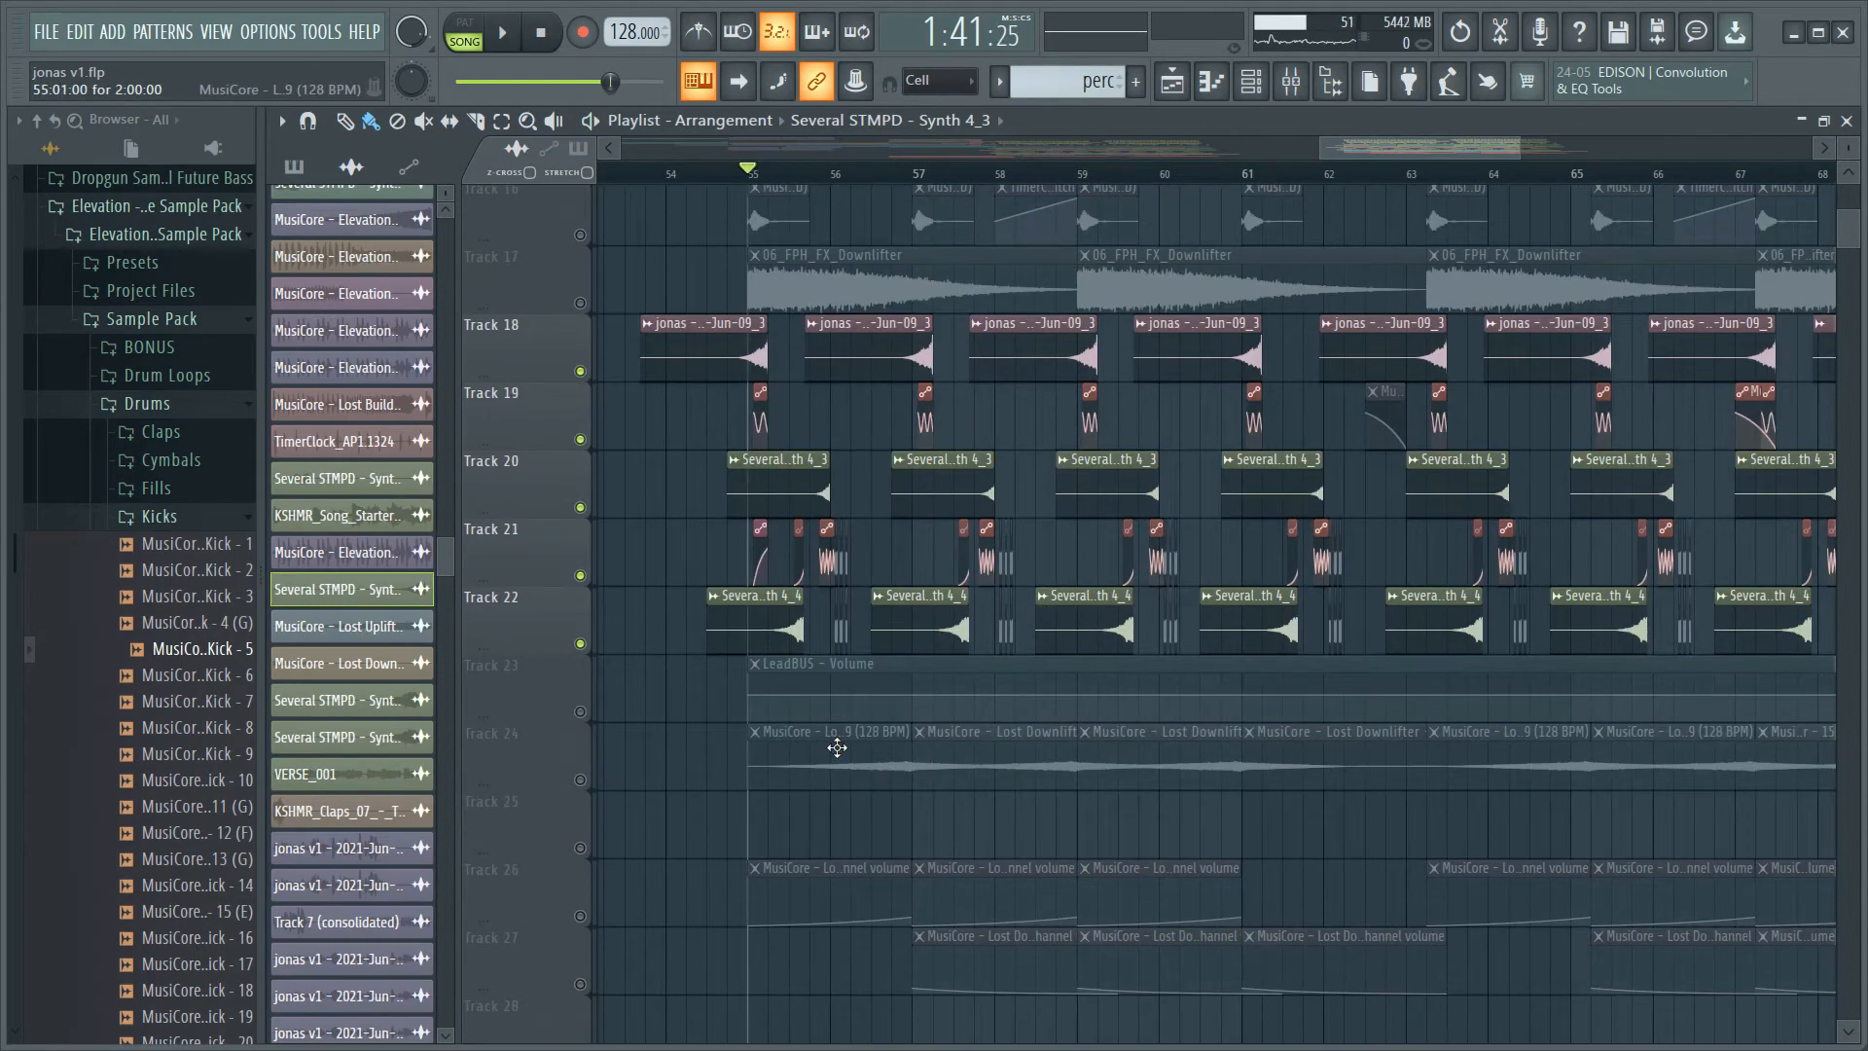
{"action": "scroll", "coordinate": [1028, 571], "scroll_direction": "down", "scroll_amount": 1}
{"action": "scroll", "coordinate": [1475, 633], "scroll_direction": "down", "scroll_amount": 3}
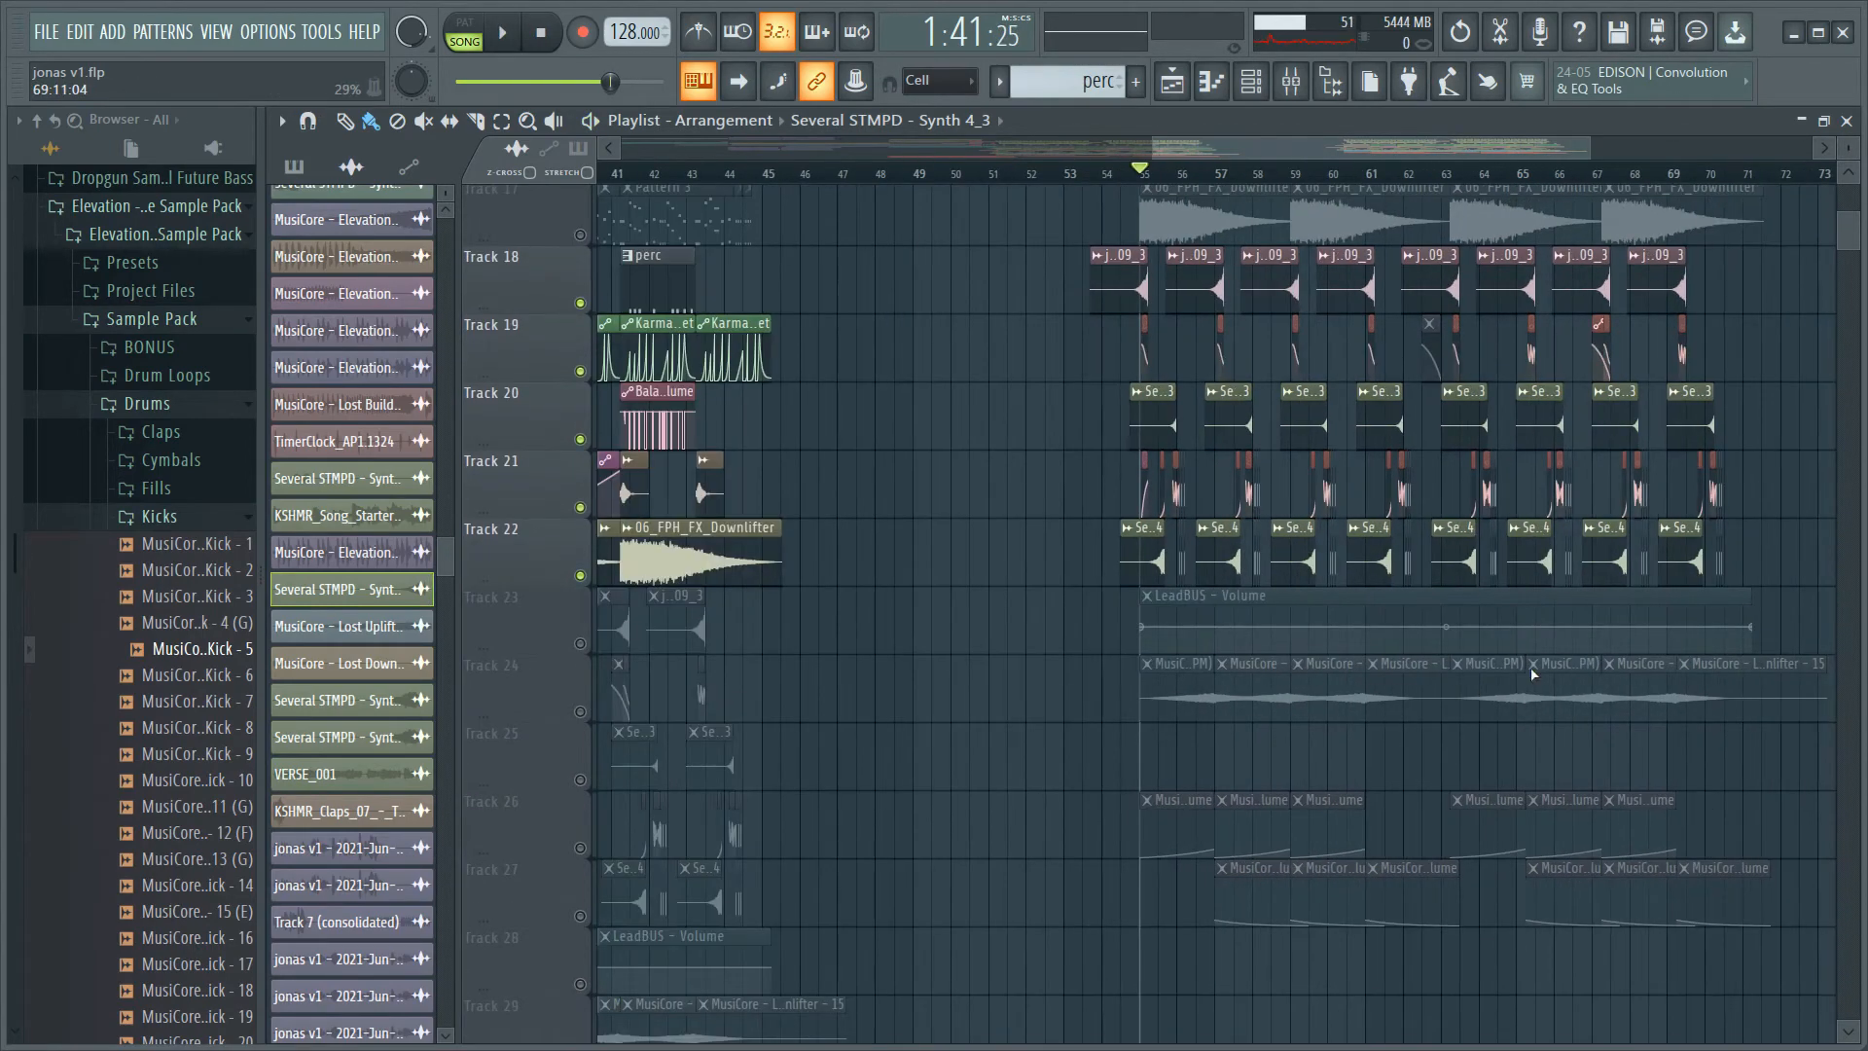
{"action": "scroll", "coordinate": [1396, 750], "scroll_direction": "up", "scroll_amount": 5}
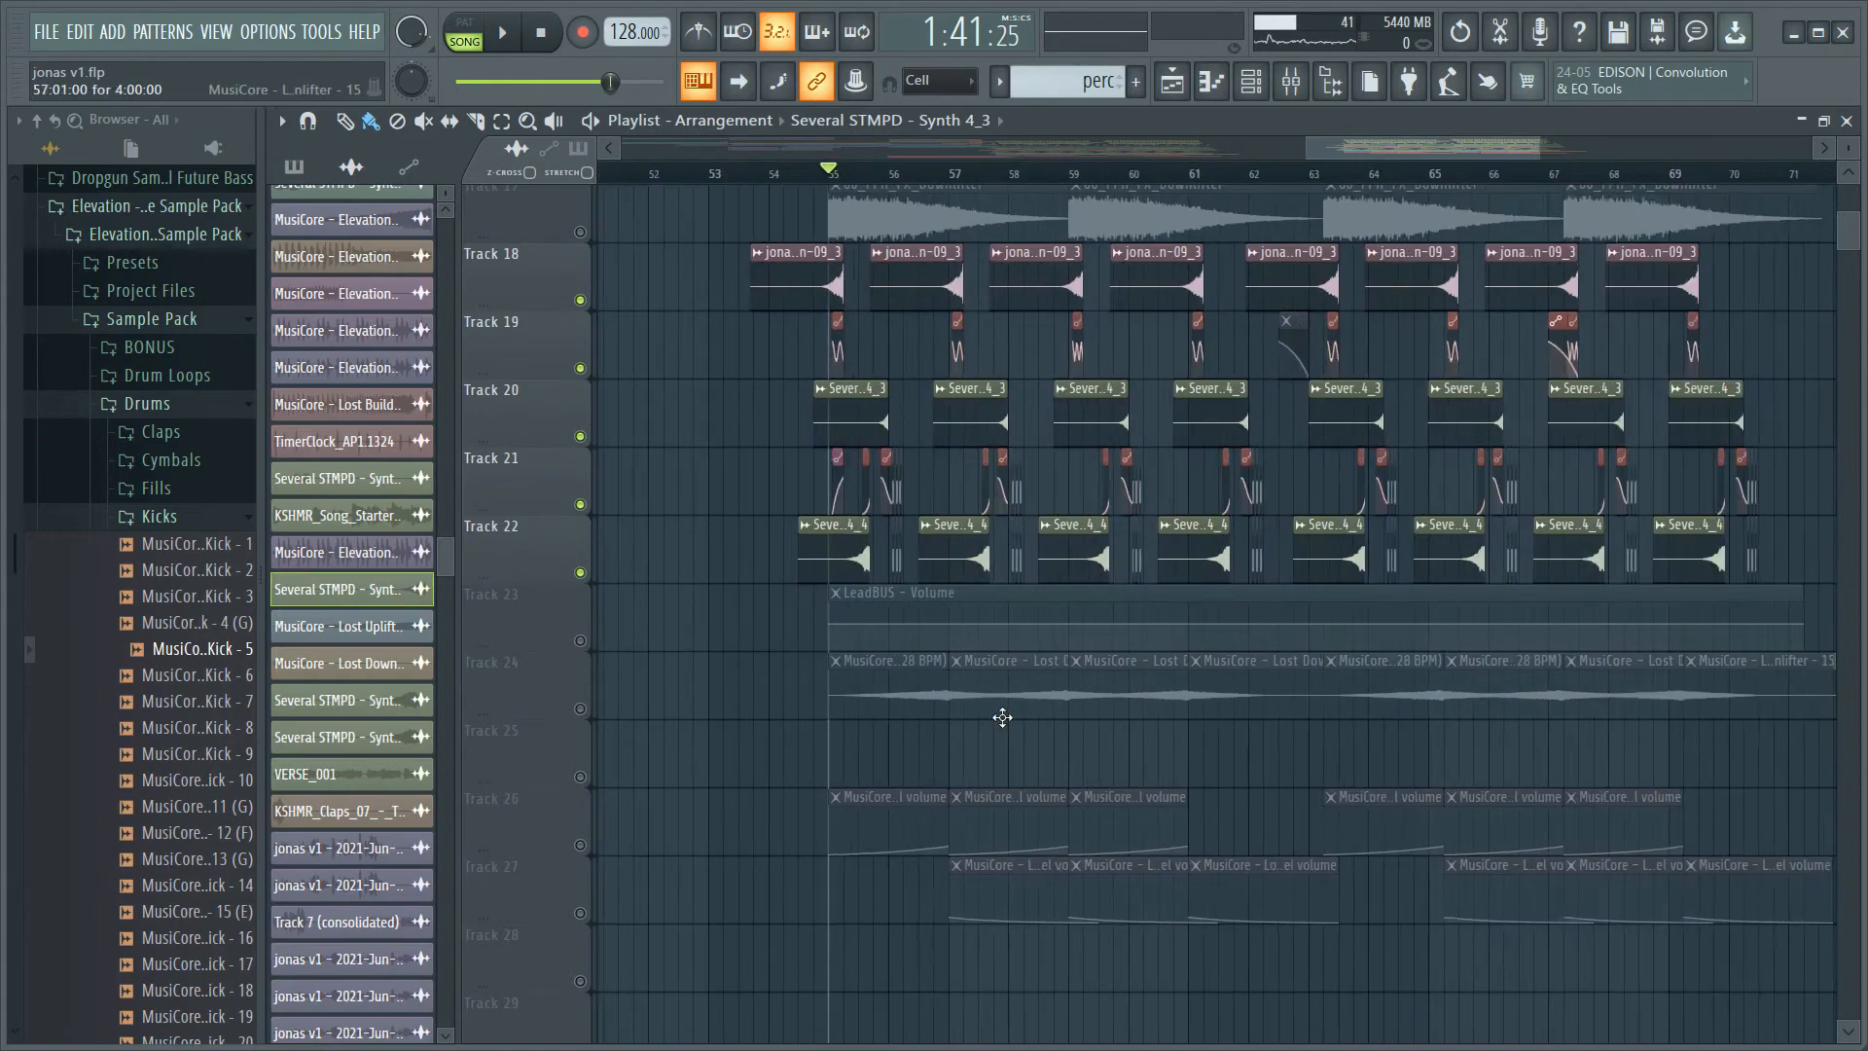
{"action": "left_click", "coordinate": [581, 709]}
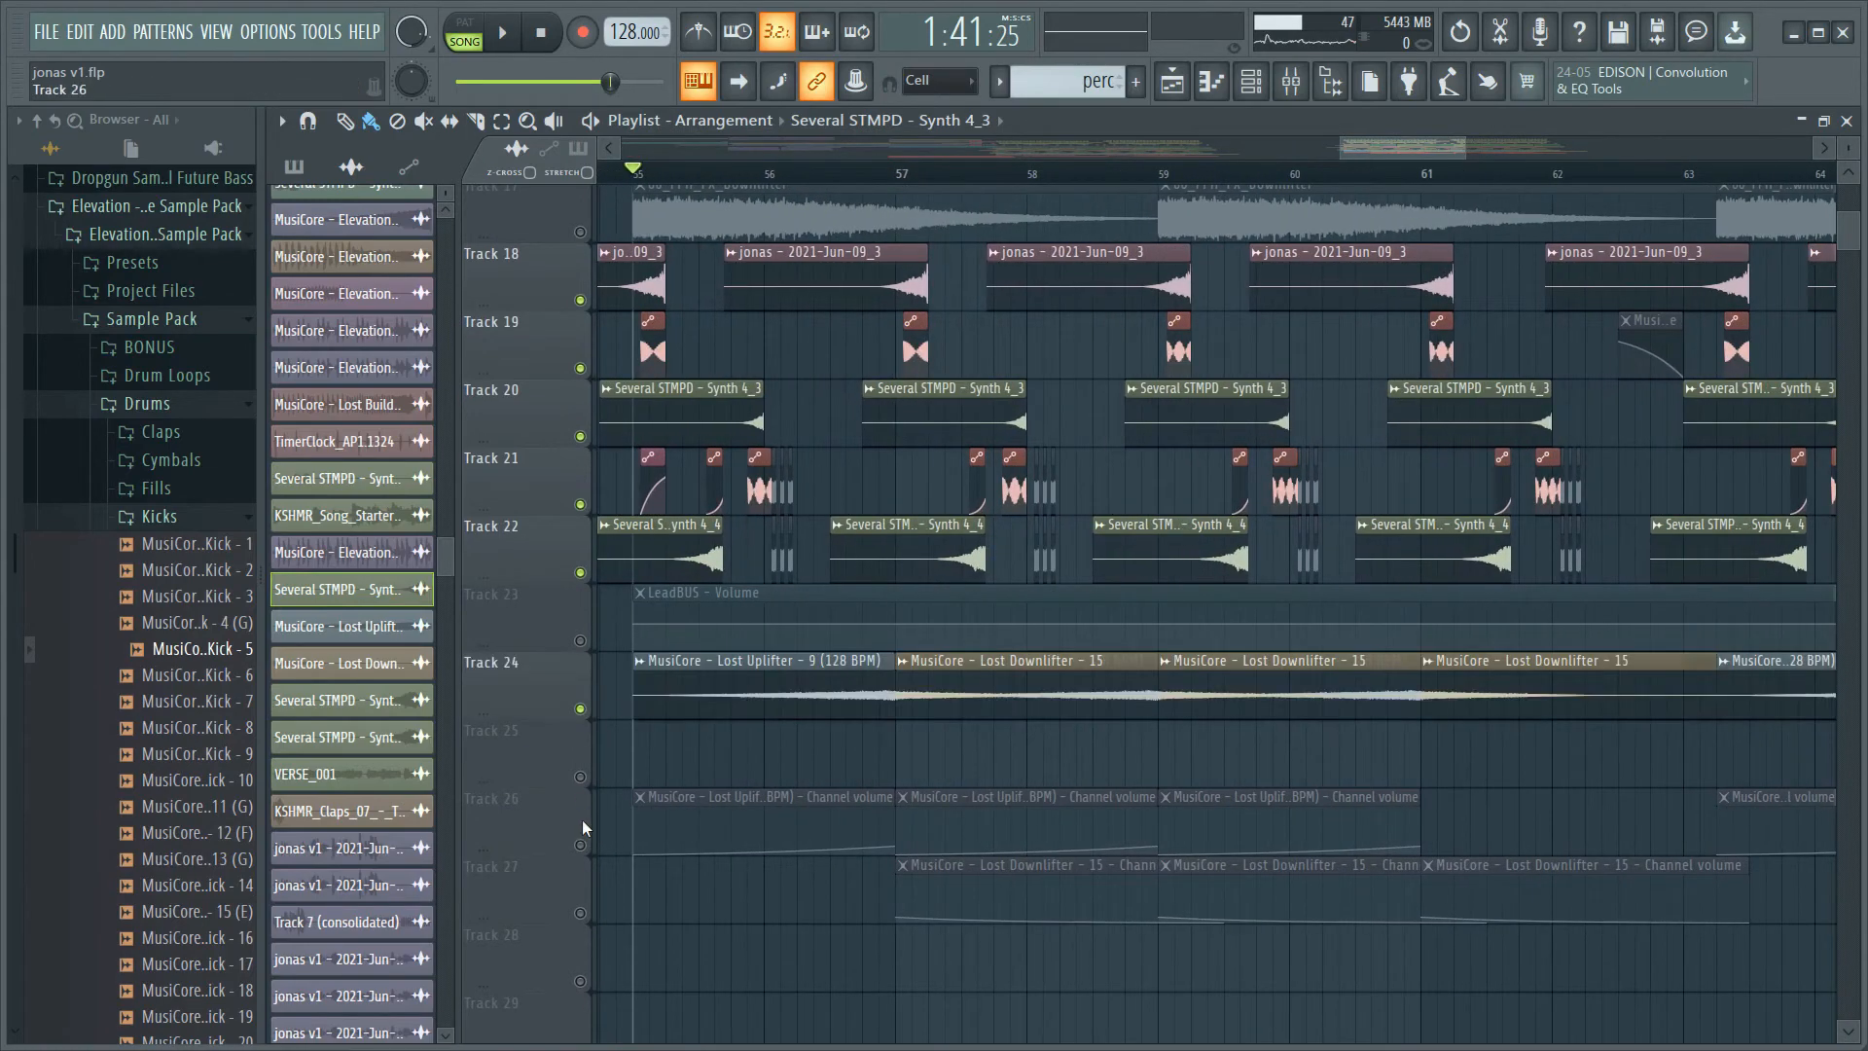
{"action": "left_click", "coordinate": [581, 845]}
{"action": "left_click", "coordinate": [581, 912]}
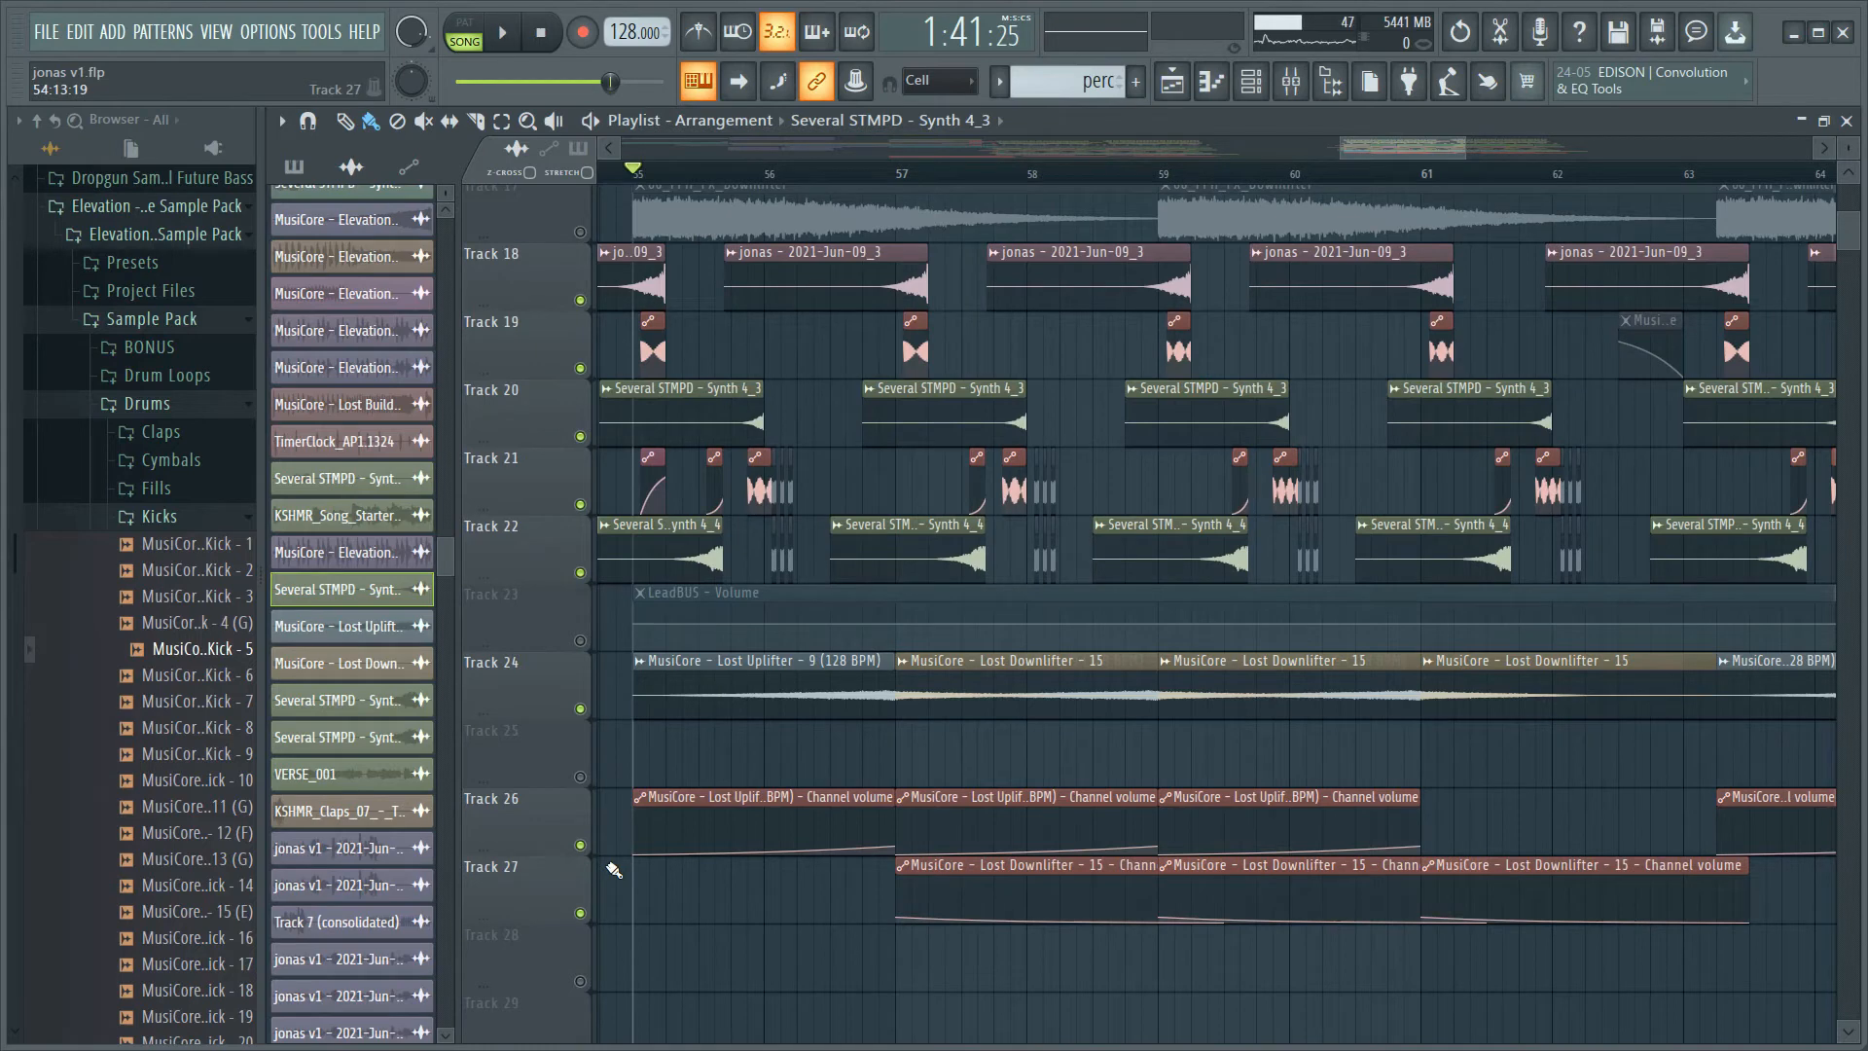
- Play the uplifters and downlifters with the reversed FX layers from bar 56, then stop
{"action": "left_click", "coordinate": [764, 172]}
{"action": "key", "text": "space"}
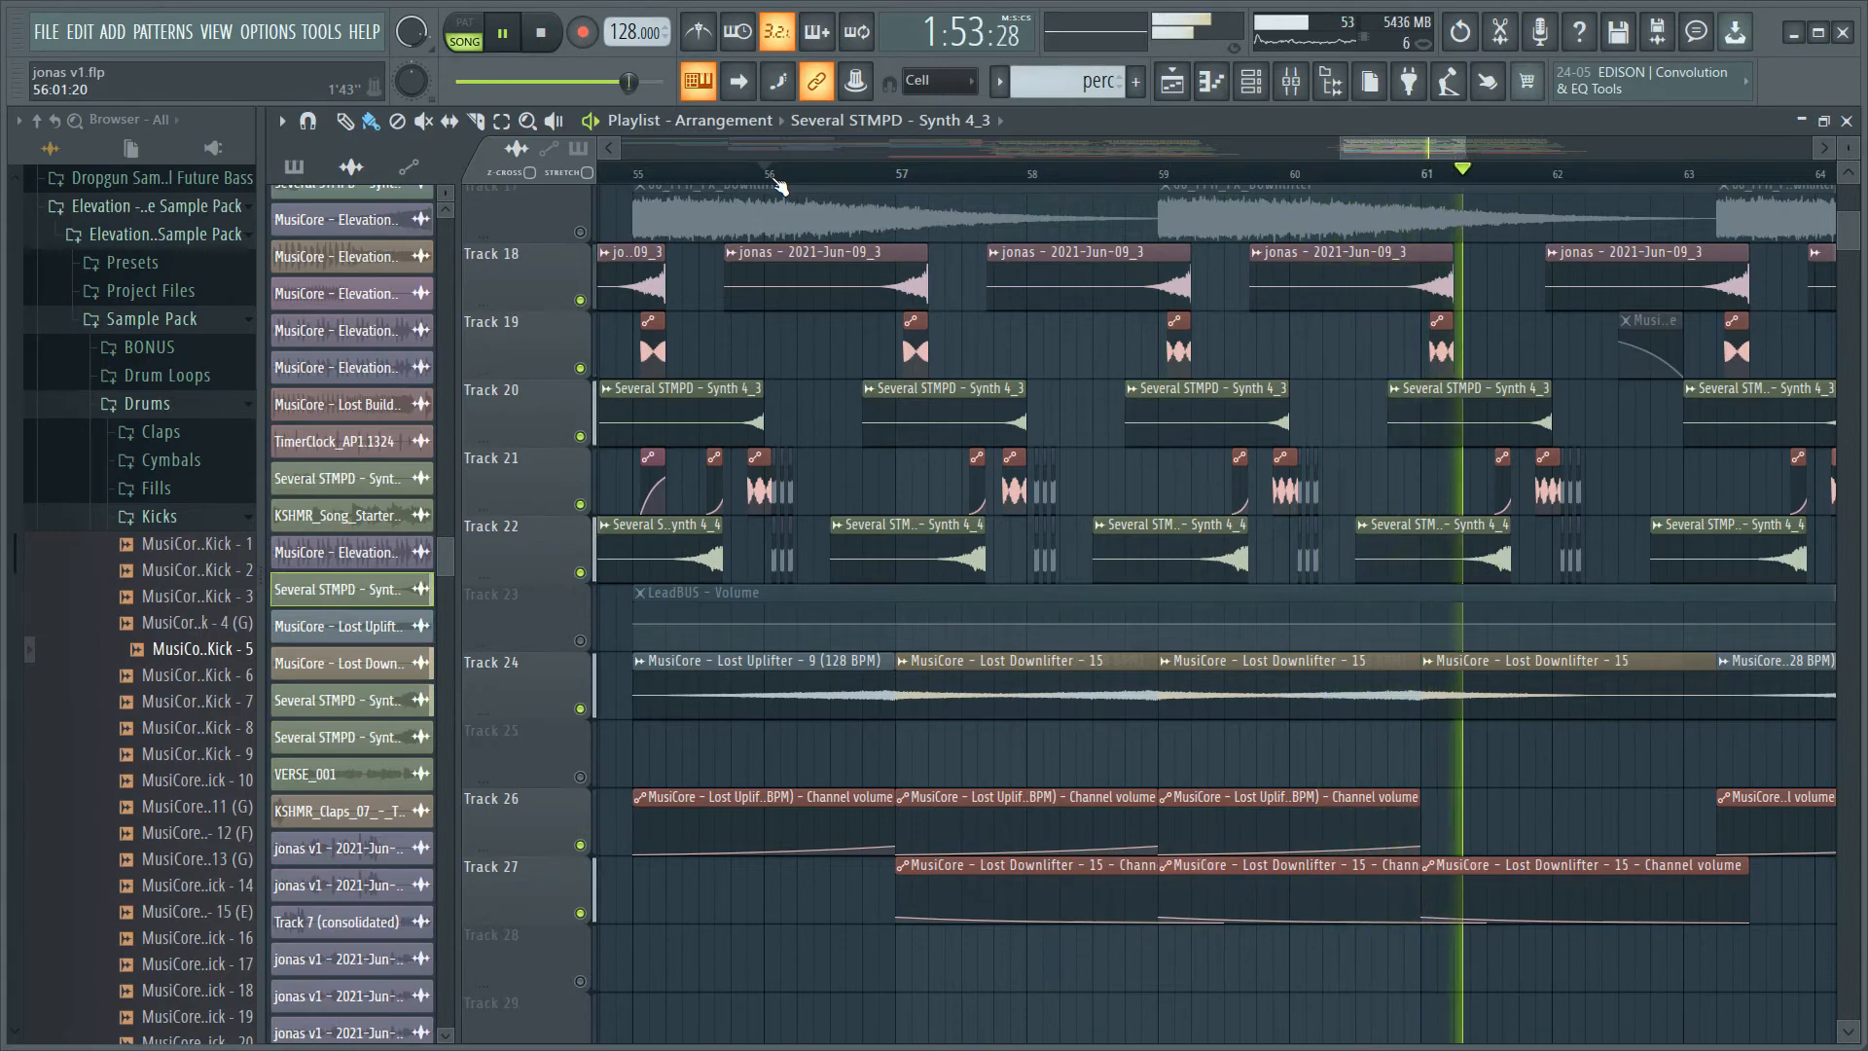
{"action": "scroll", "coordinate": [774, 184], "scroll_direction": "down", "scroll_amount": 5}
{"action": "key", "text": "space"}
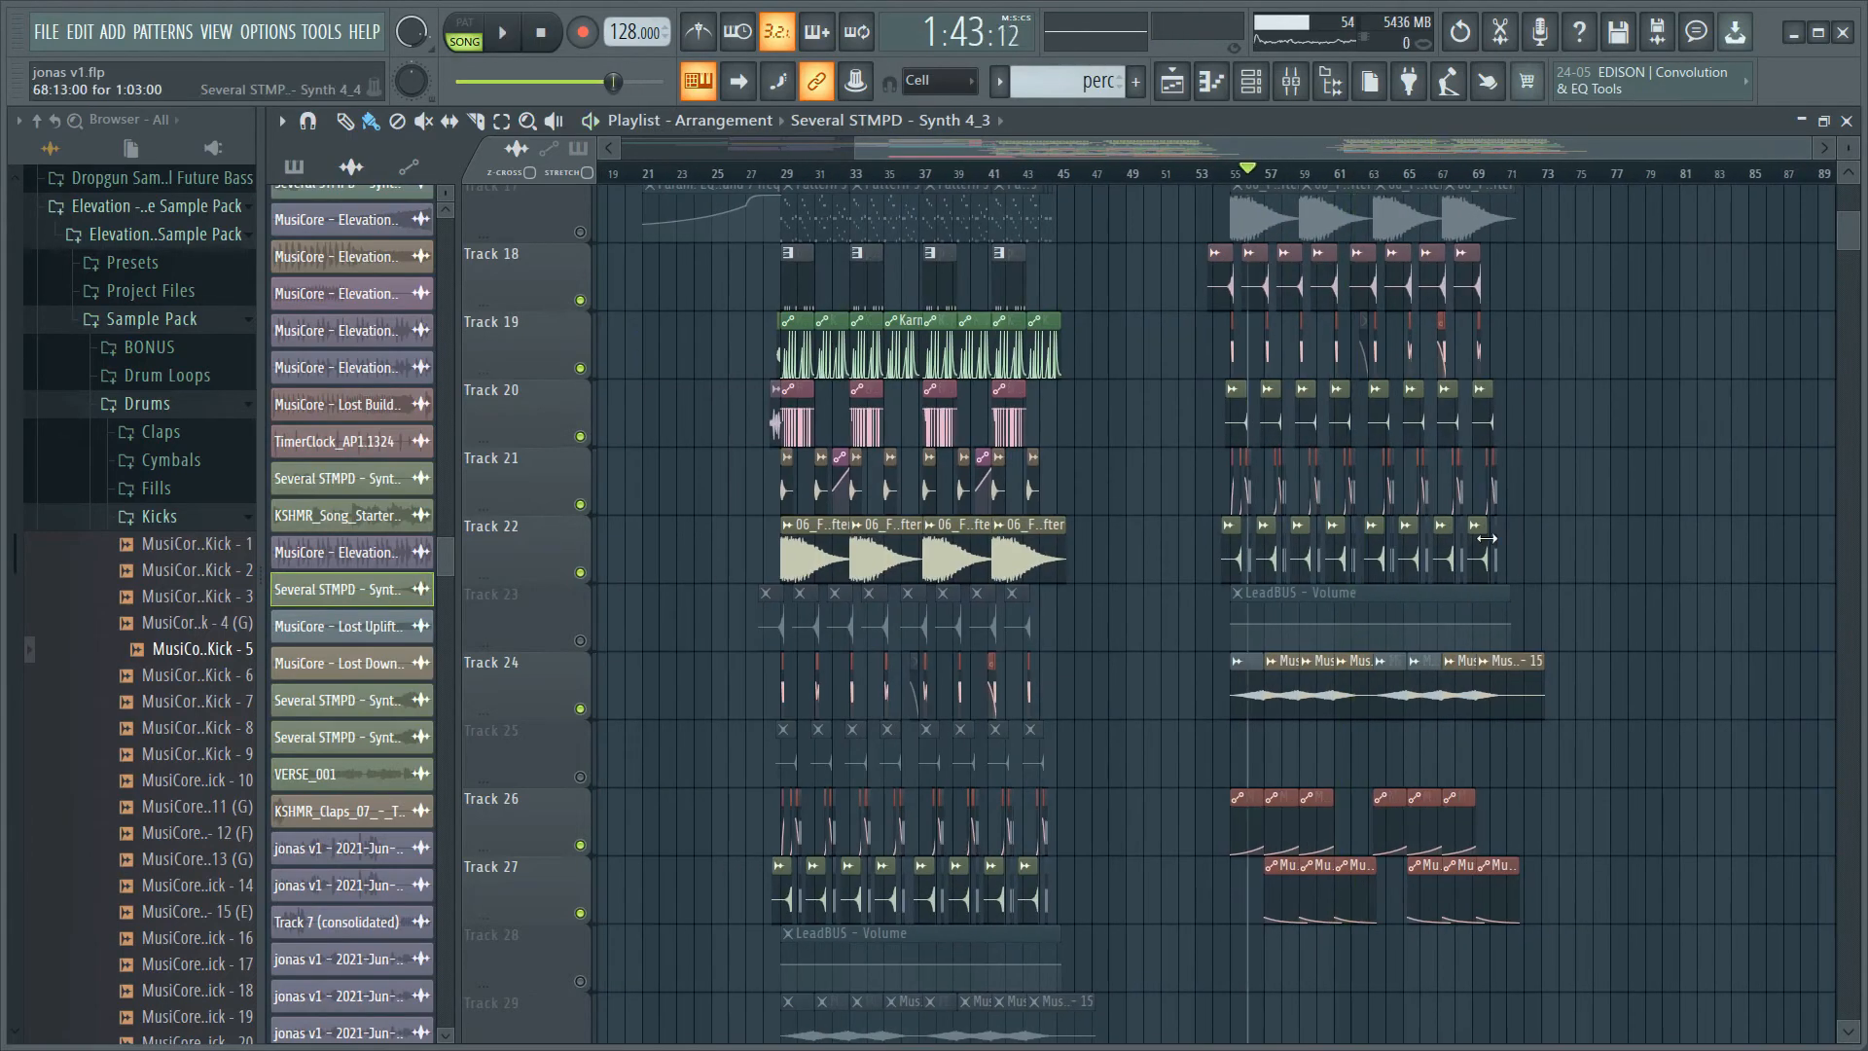
- Unmute all remaining tracks and play the full drop from bar 55 into its second half, then stop
{"action": "scroll", "coordinate": [1683, 559], "scroll_direction": "up", "scroll_amount": 4}
{"action": "left_click_drag", "start_coordinate": [1690, 559], "coordinate": [1171, 633]}
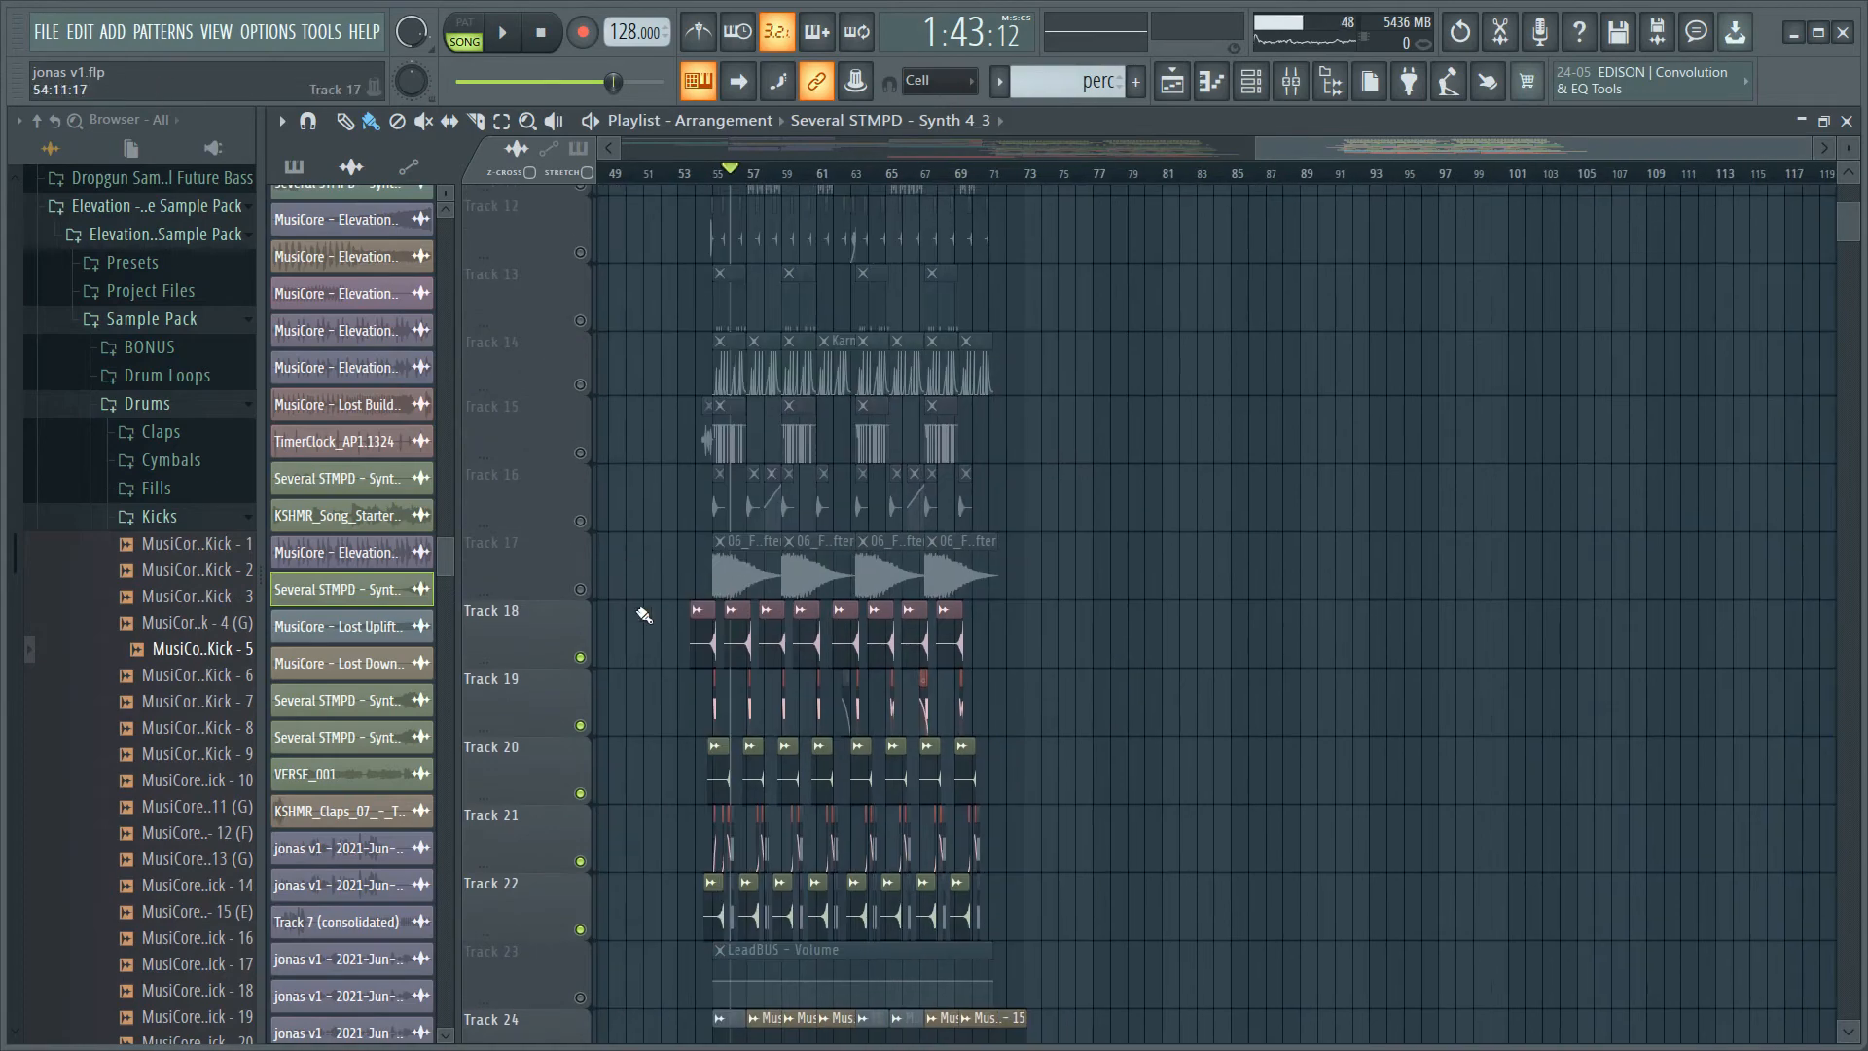
{"action": "scroll", "coordinate": [1749, 362], "scroll_direction": "up", "scroll_amount": 3}
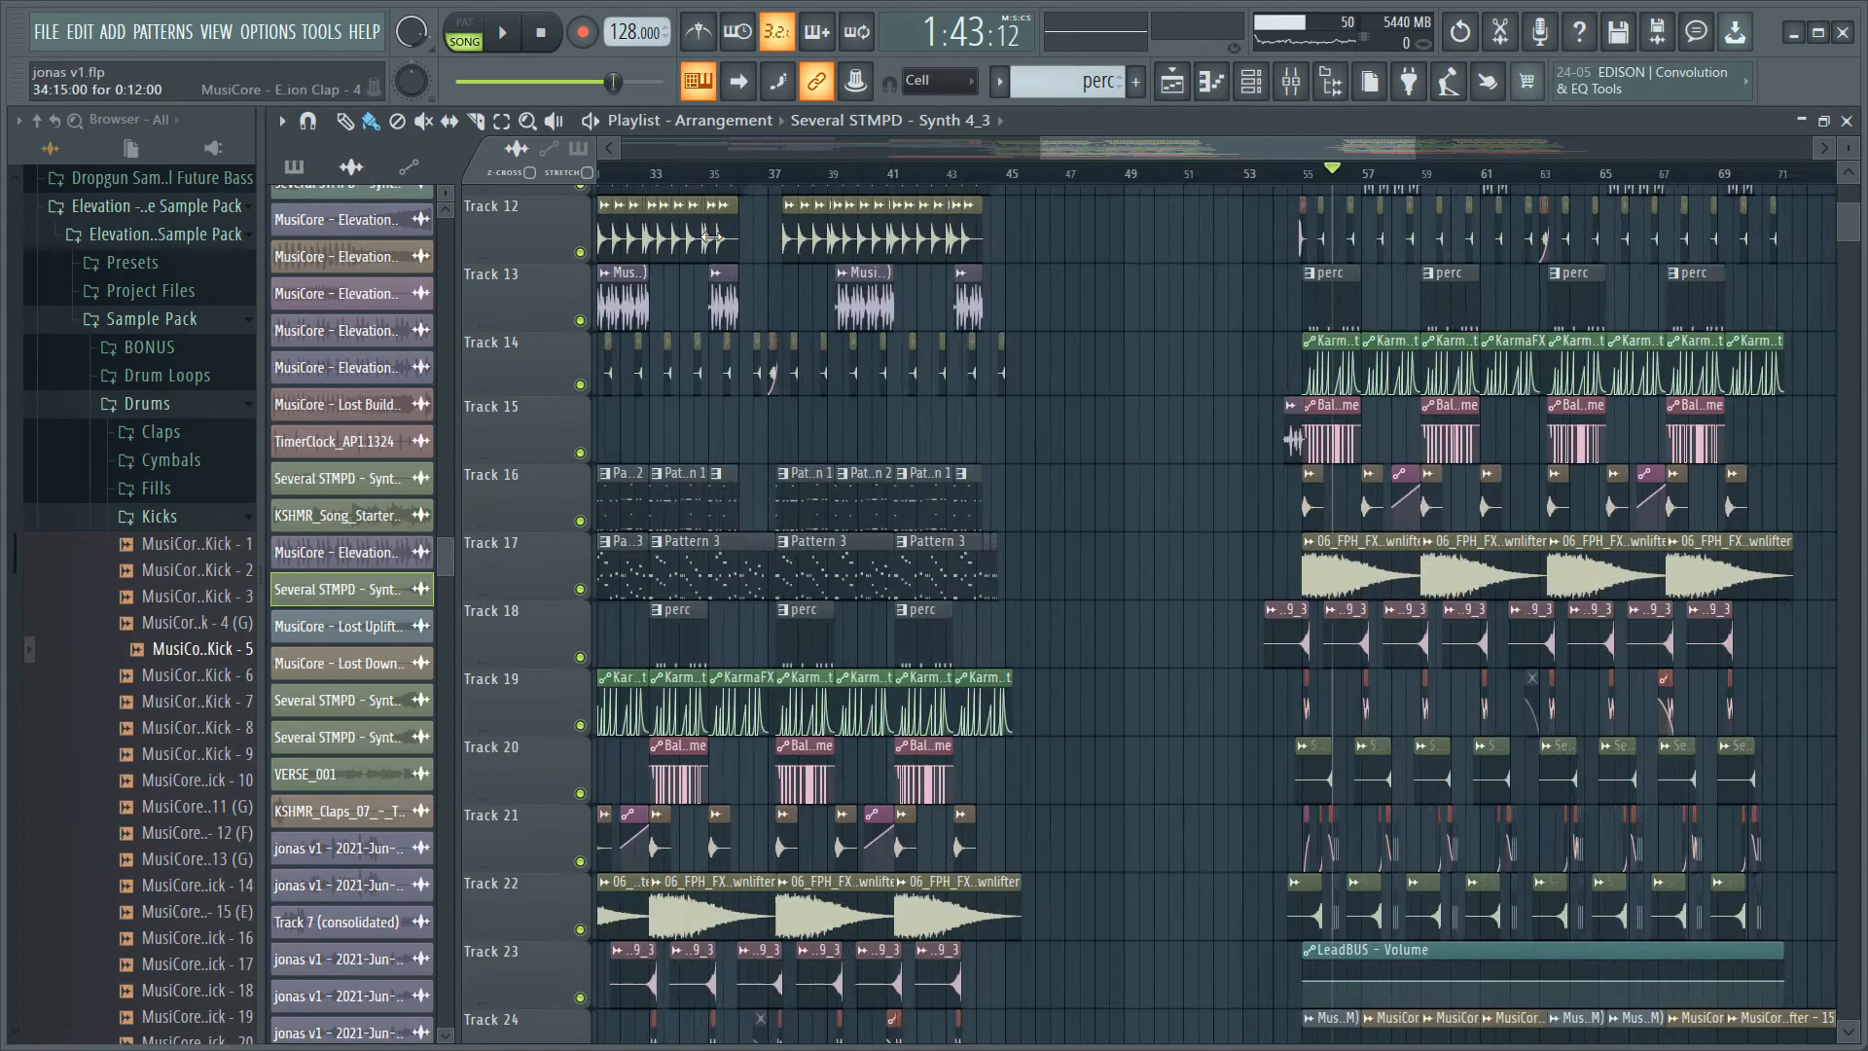
{"action": "left_click_drag", "start_coordinate": [1749, 362], "coordinate": [828, 605]}
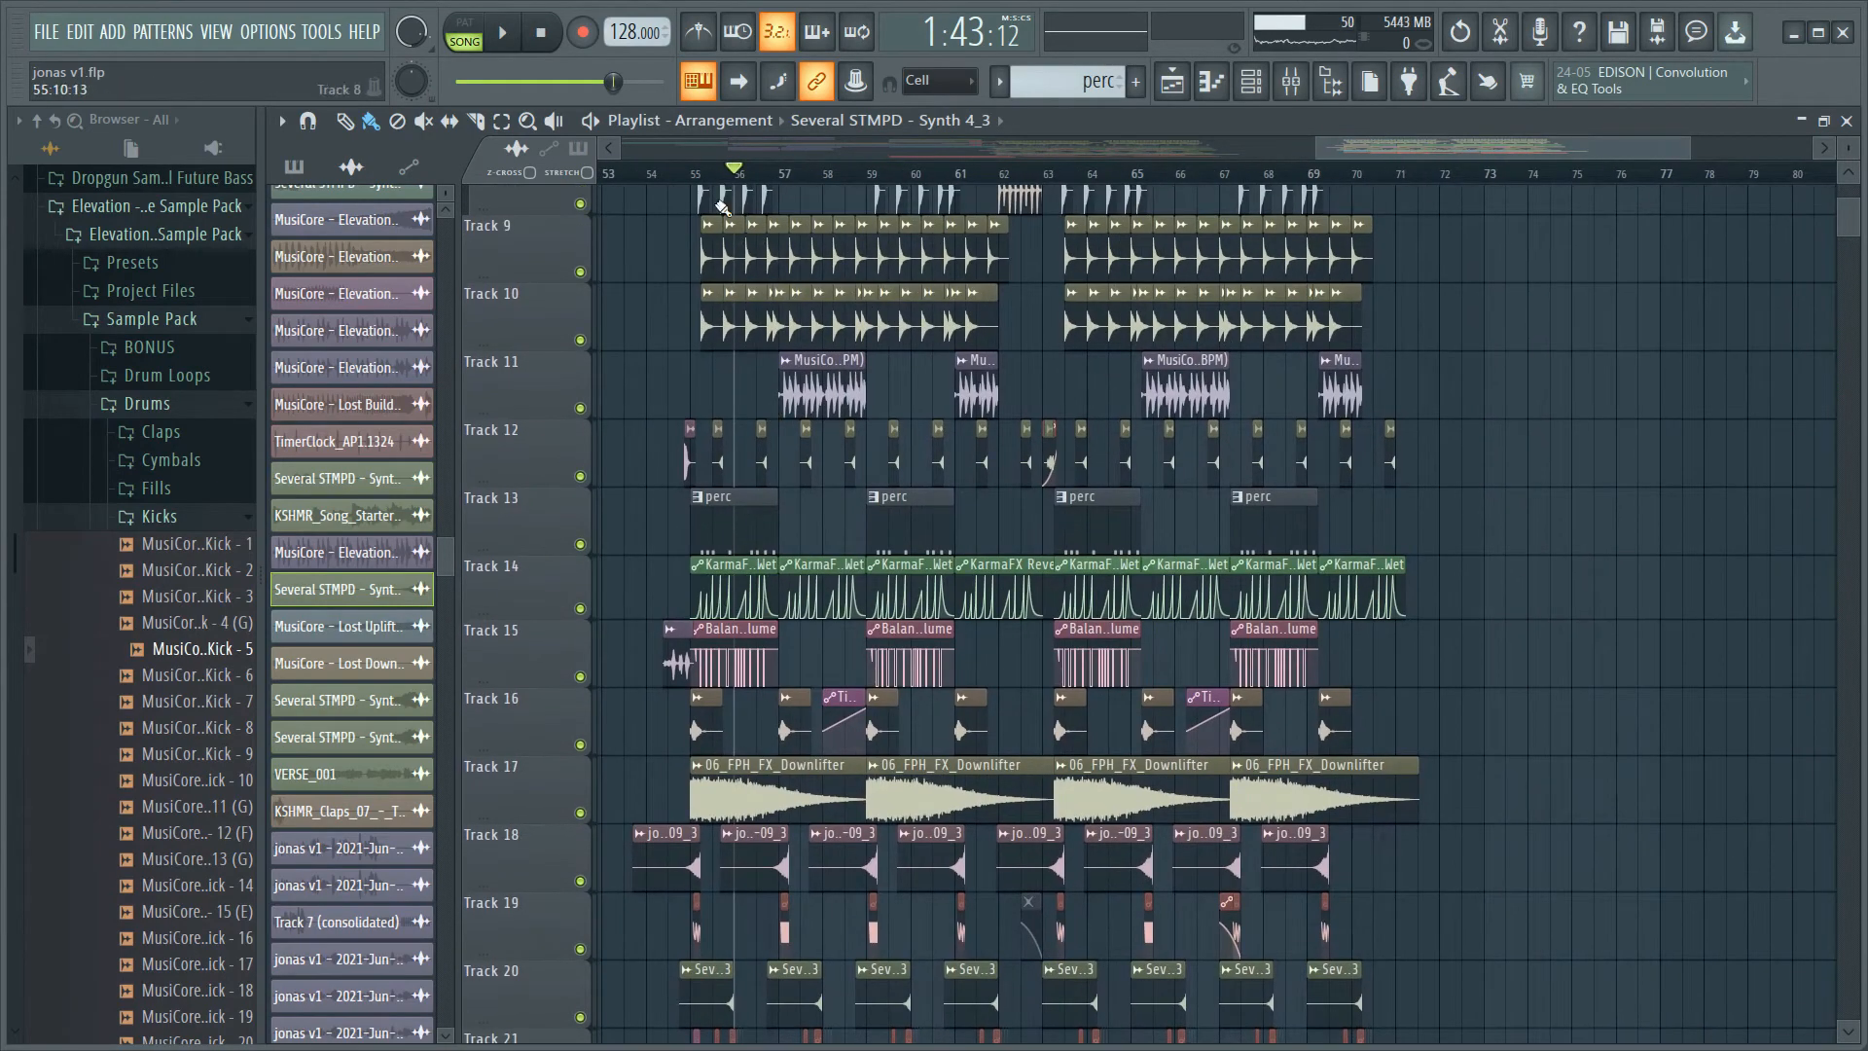
{"action": "key", "text": "space"}
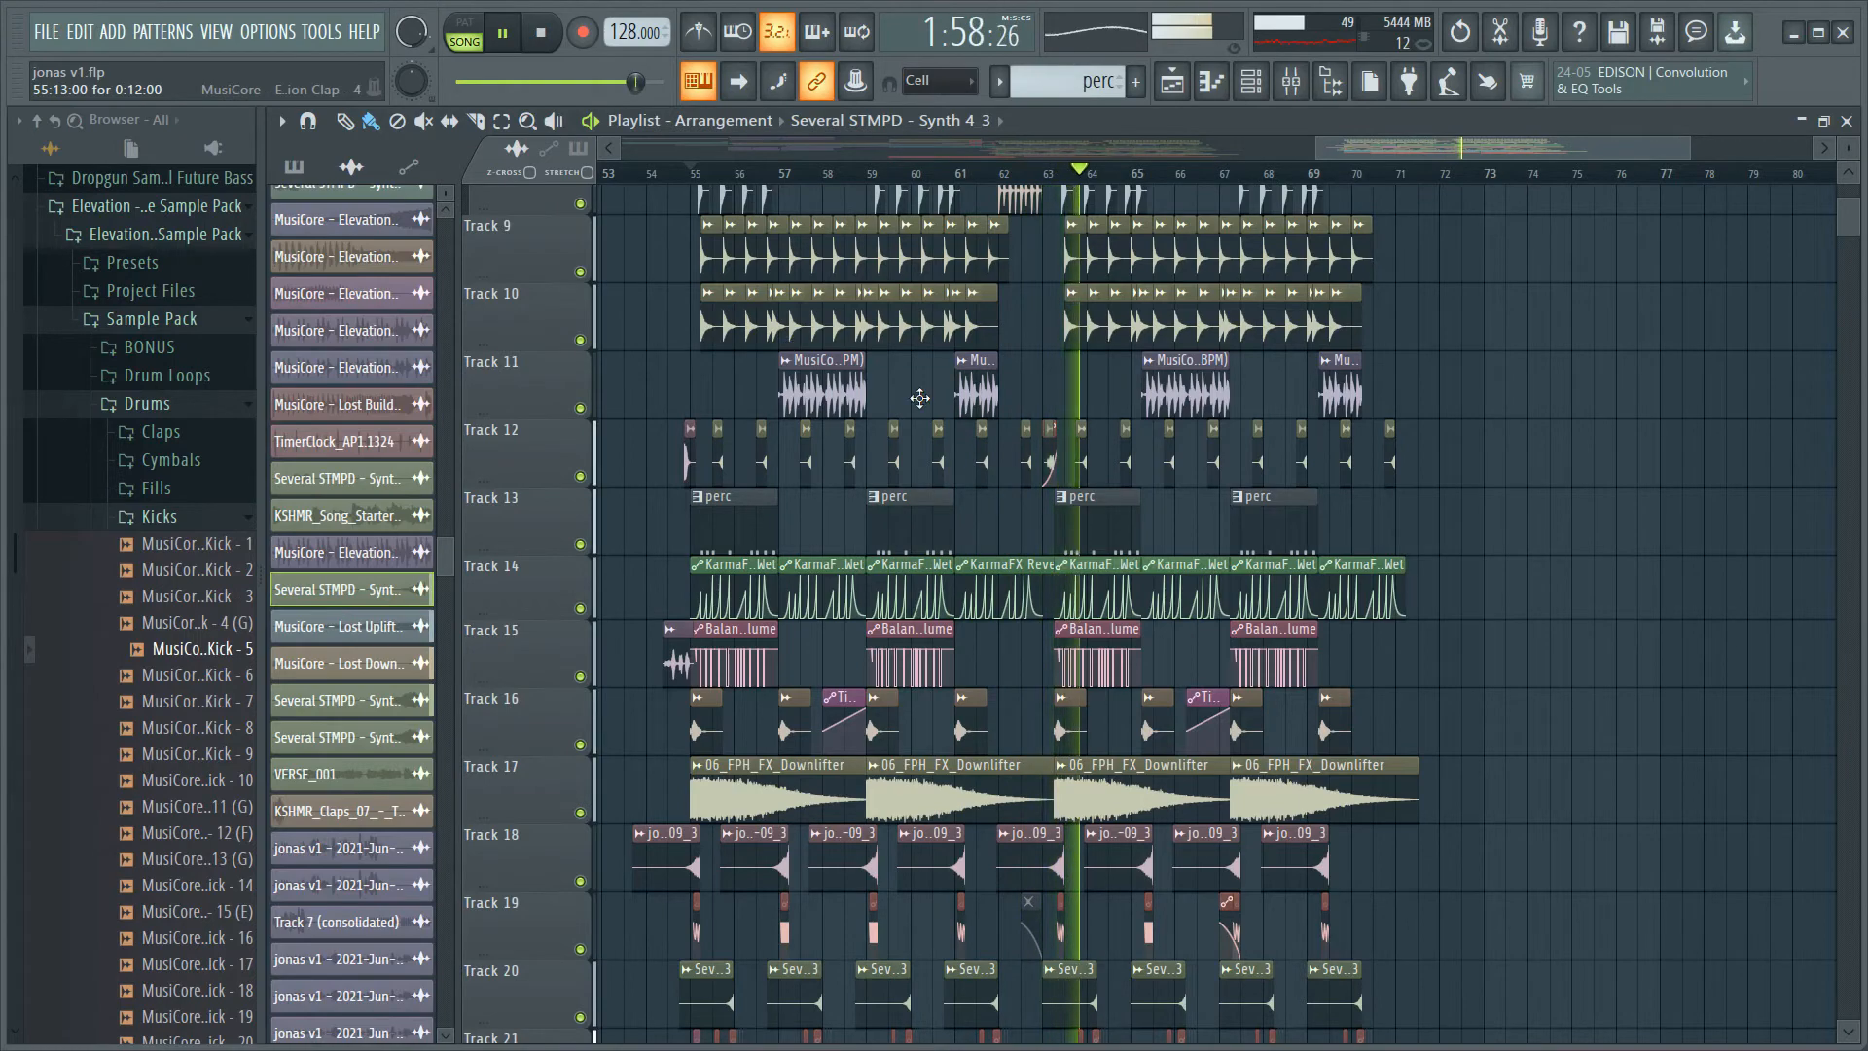
{"action": "scroll", "coordinate": [920, 398], "scroll_direction": "up", "scroll_amount": 8}
{"action": "key", "text": "space"}
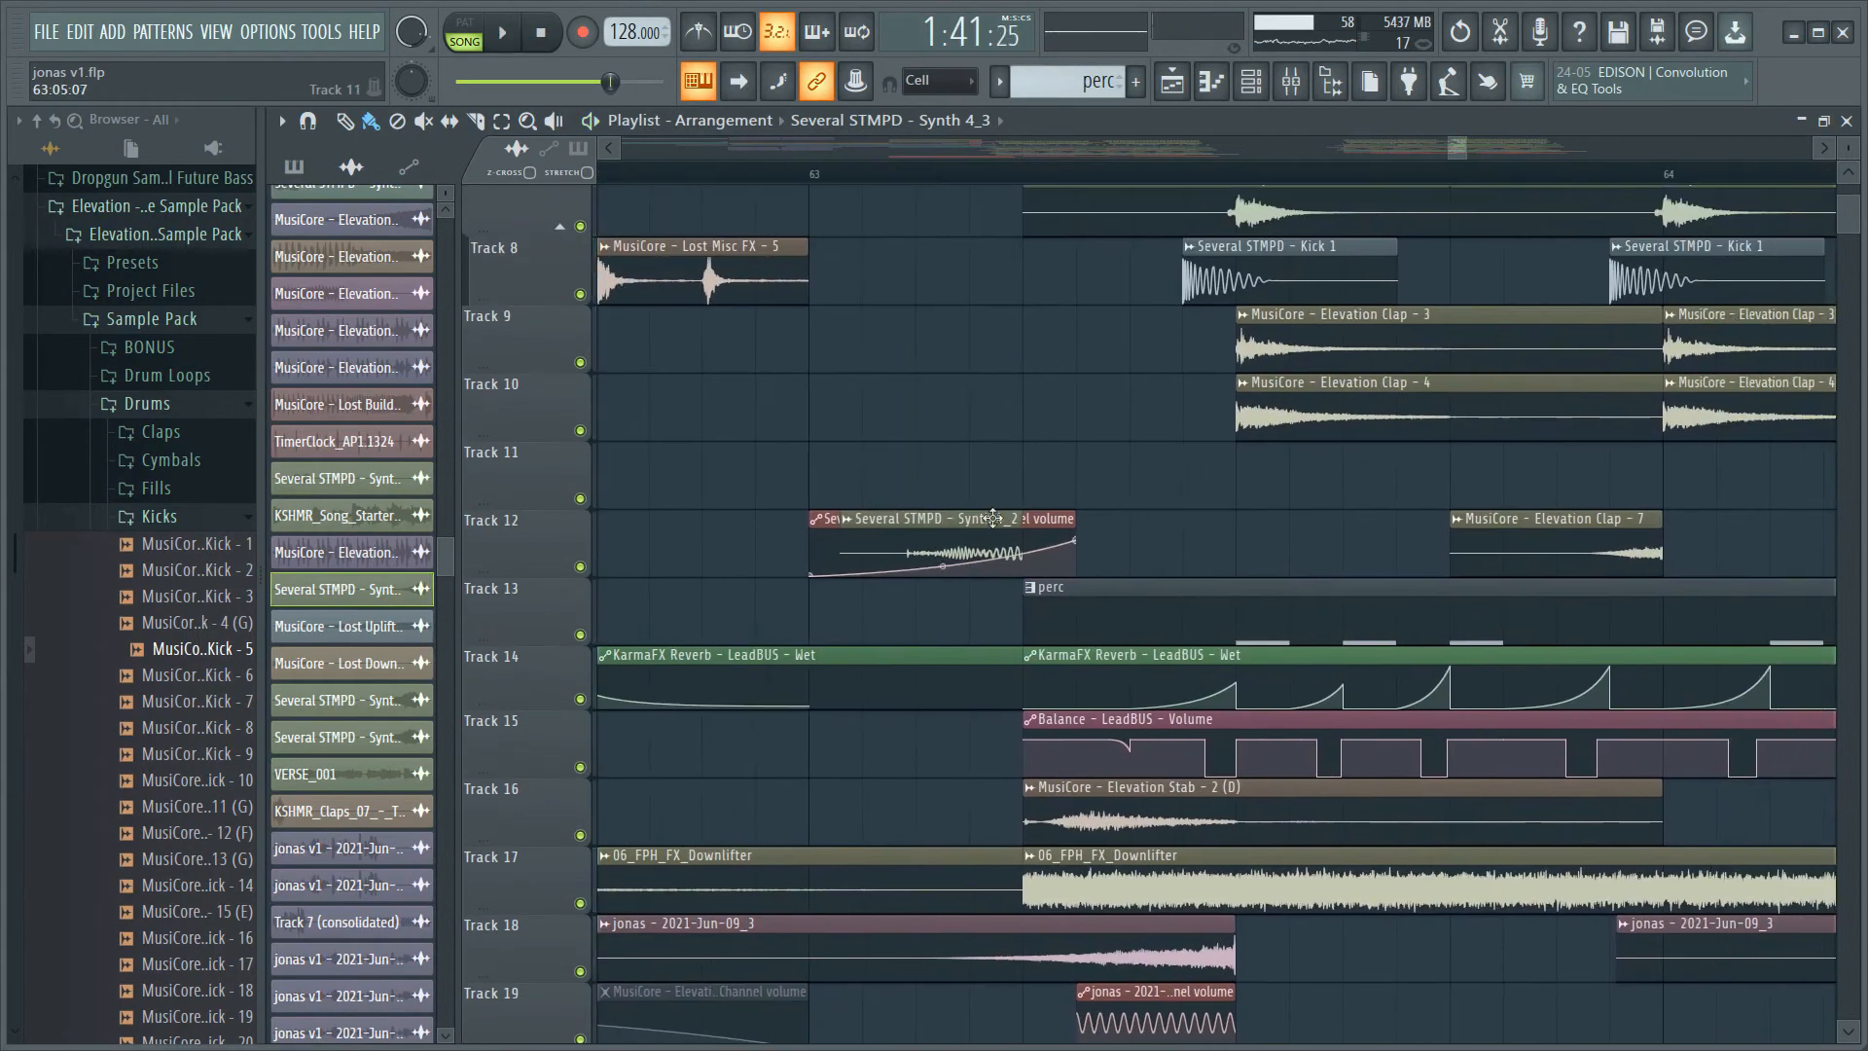
- Select Track 12's Several STMPD - Synth 4_2 clip in bar 63 and play the transition from there, then stop
{"action": "double_click", "coordinate": [969, 528]}
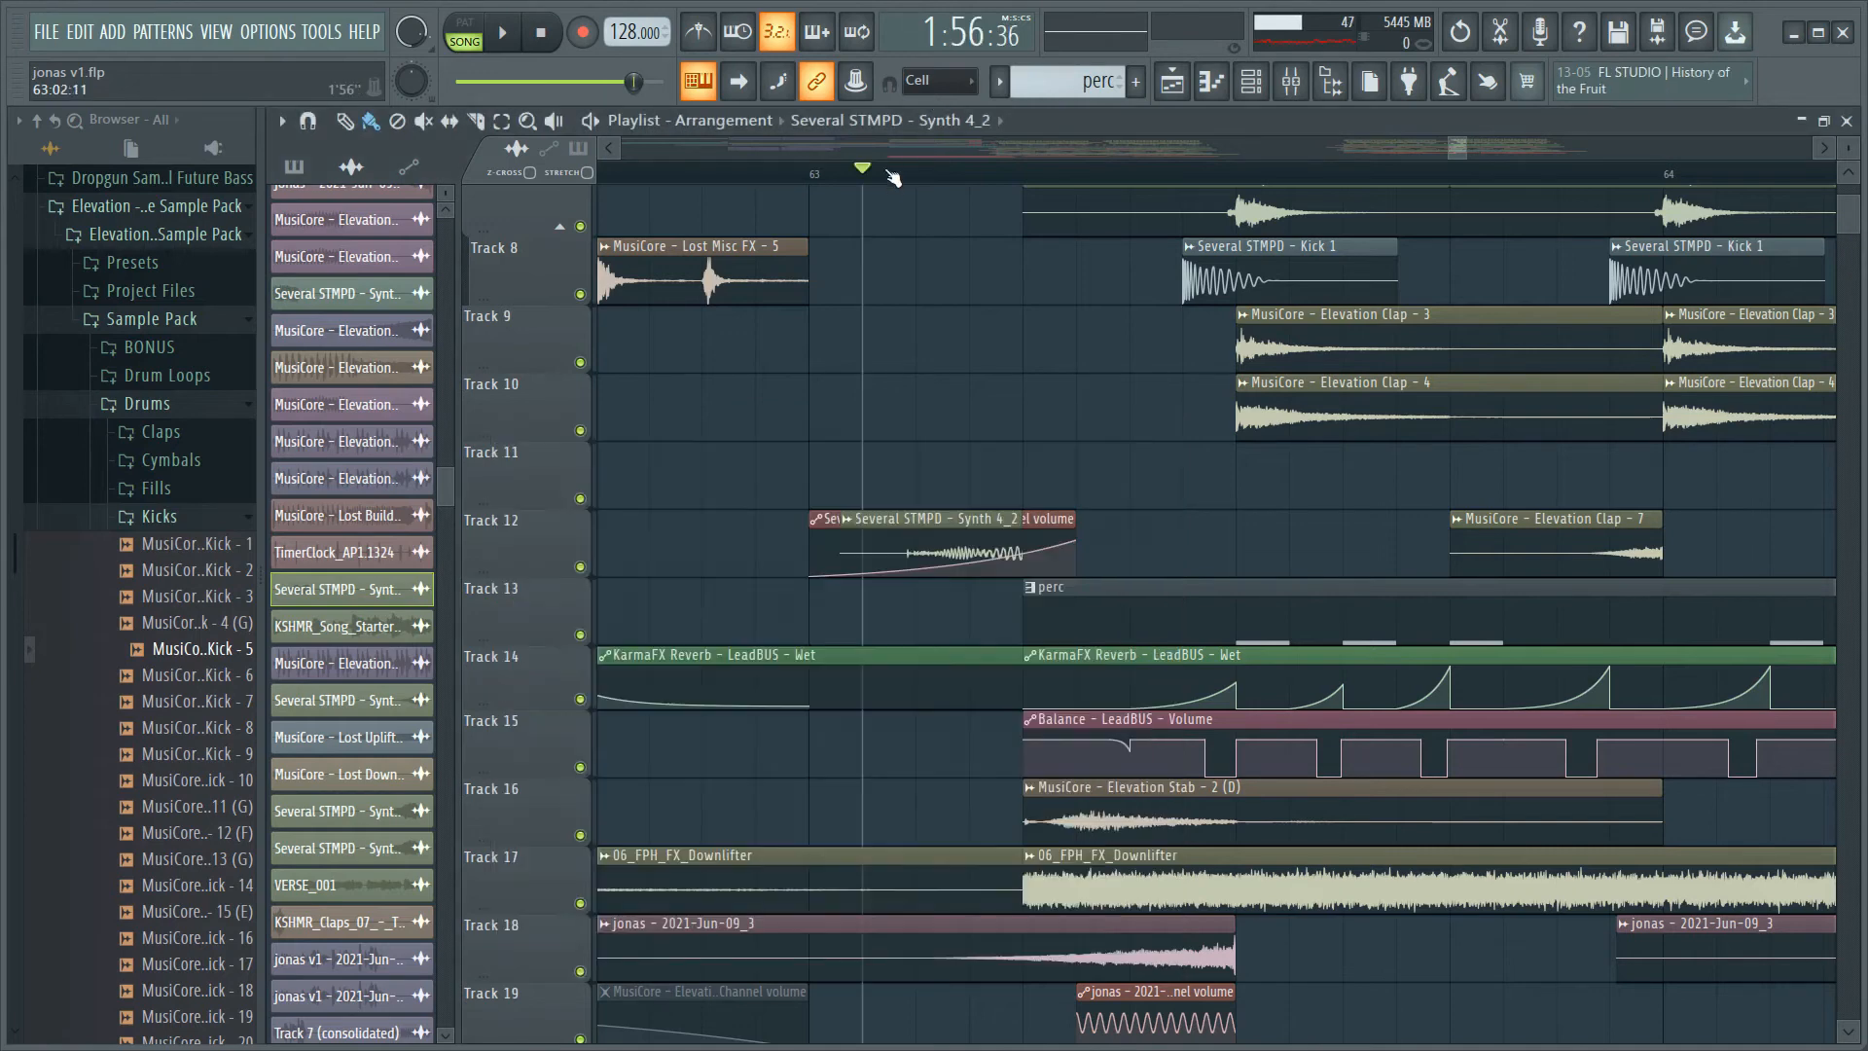
{"action": "key", "text": "space"}
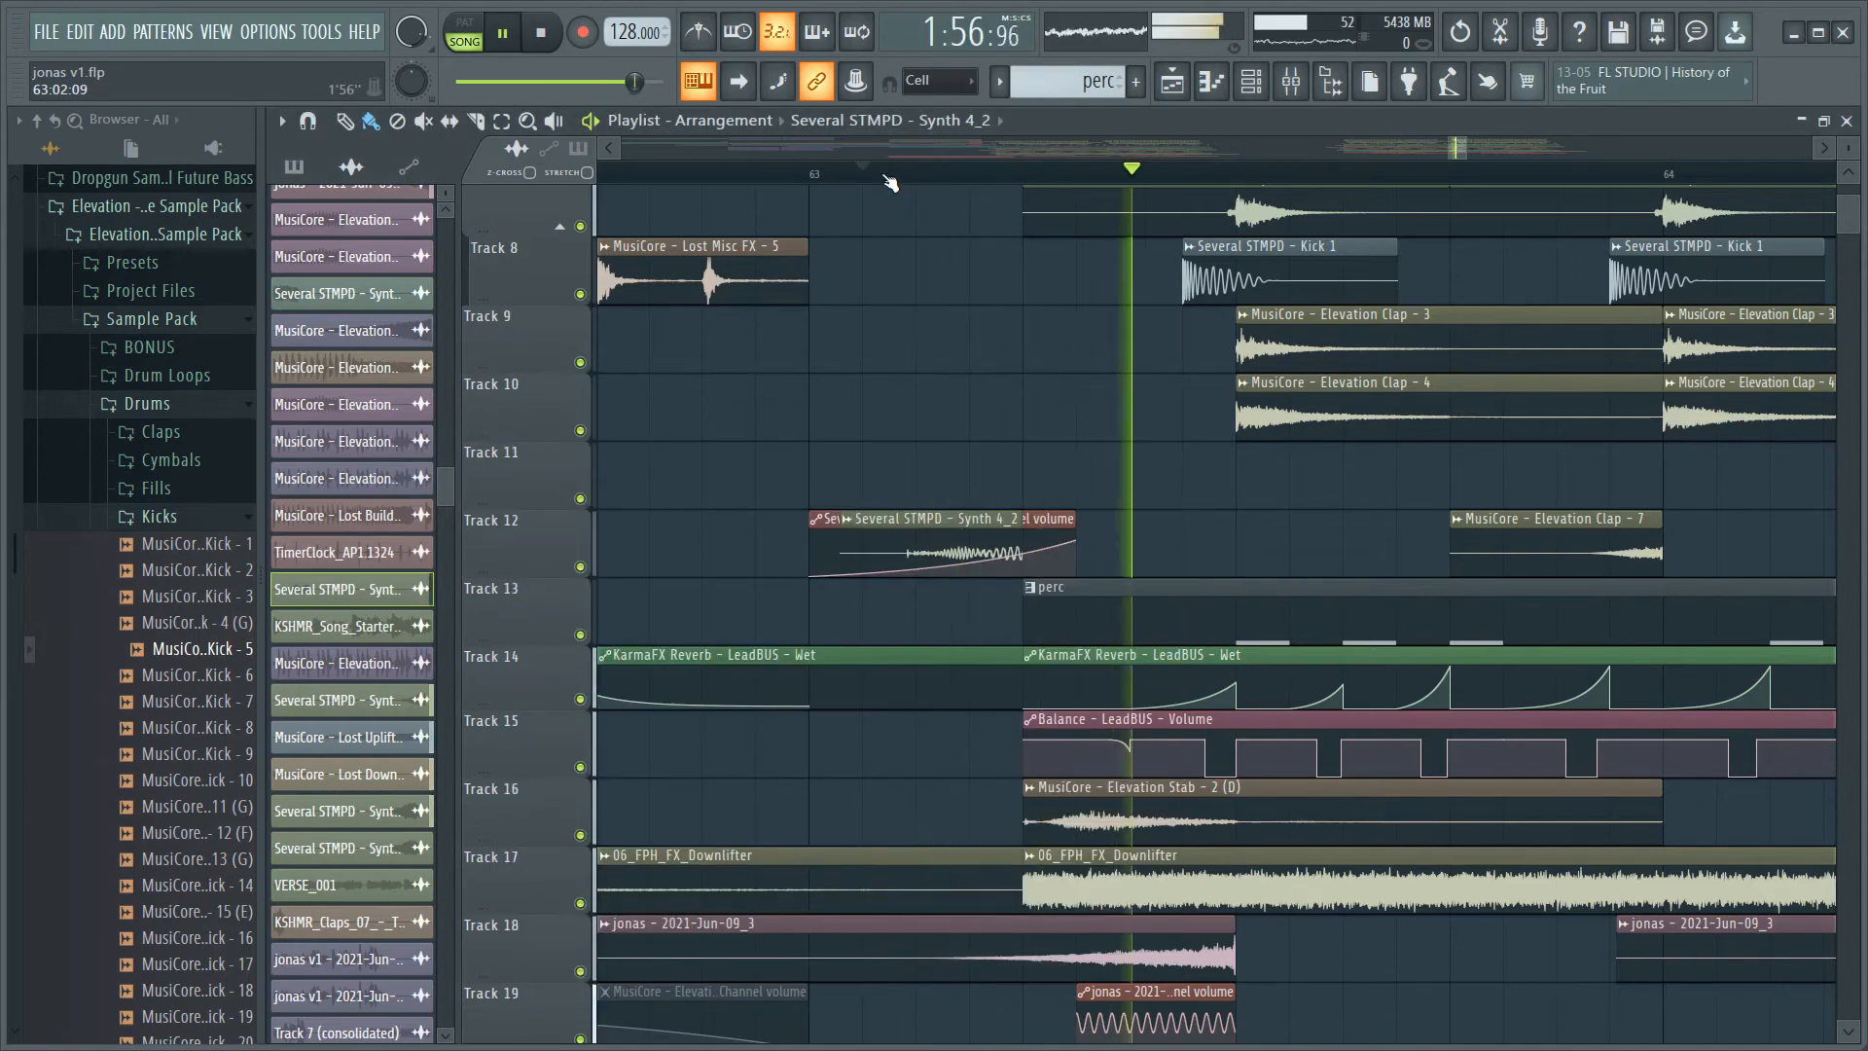
{"action": "key", "text": "space"}
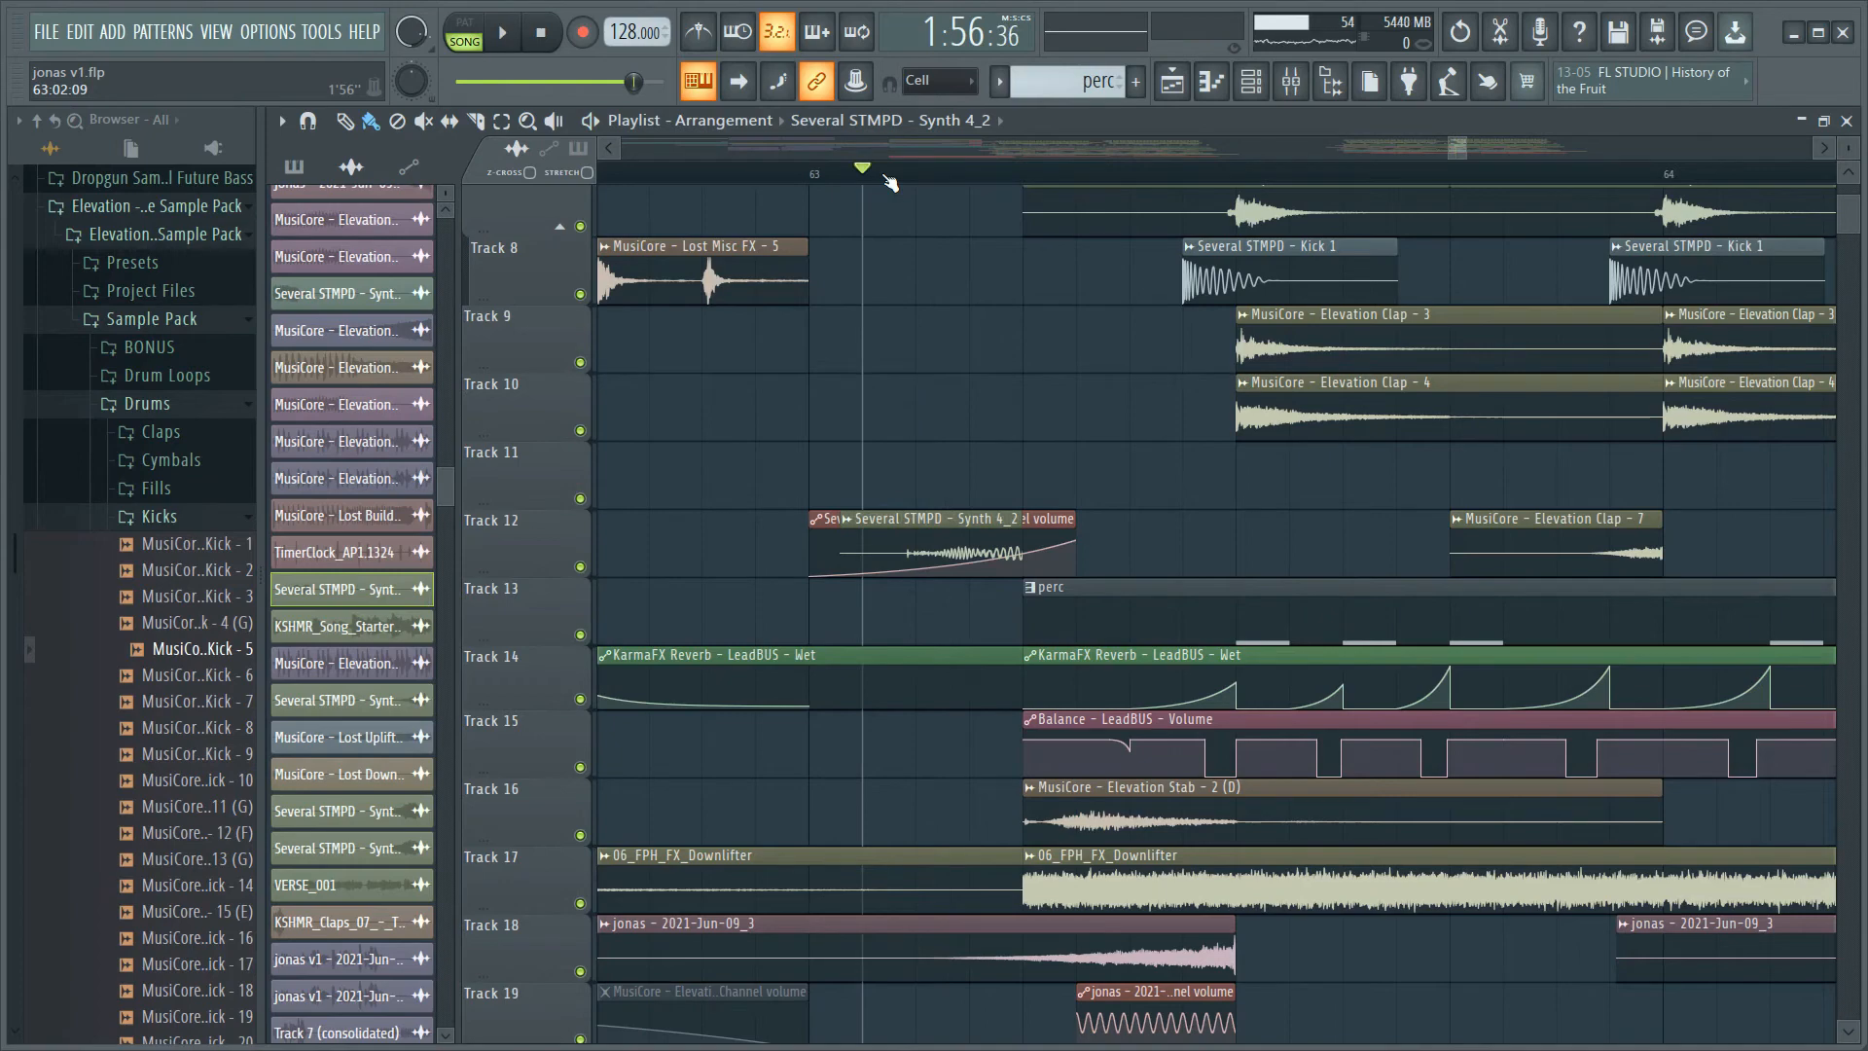
- Replay the second half of the drop from bar 63 with all layers active, then stop
{"action": "key", "text": "space"}
{"action": "scroll", "coordinate": [1484, 559], "scroll_direction": "down", "scroll_amount": 4}
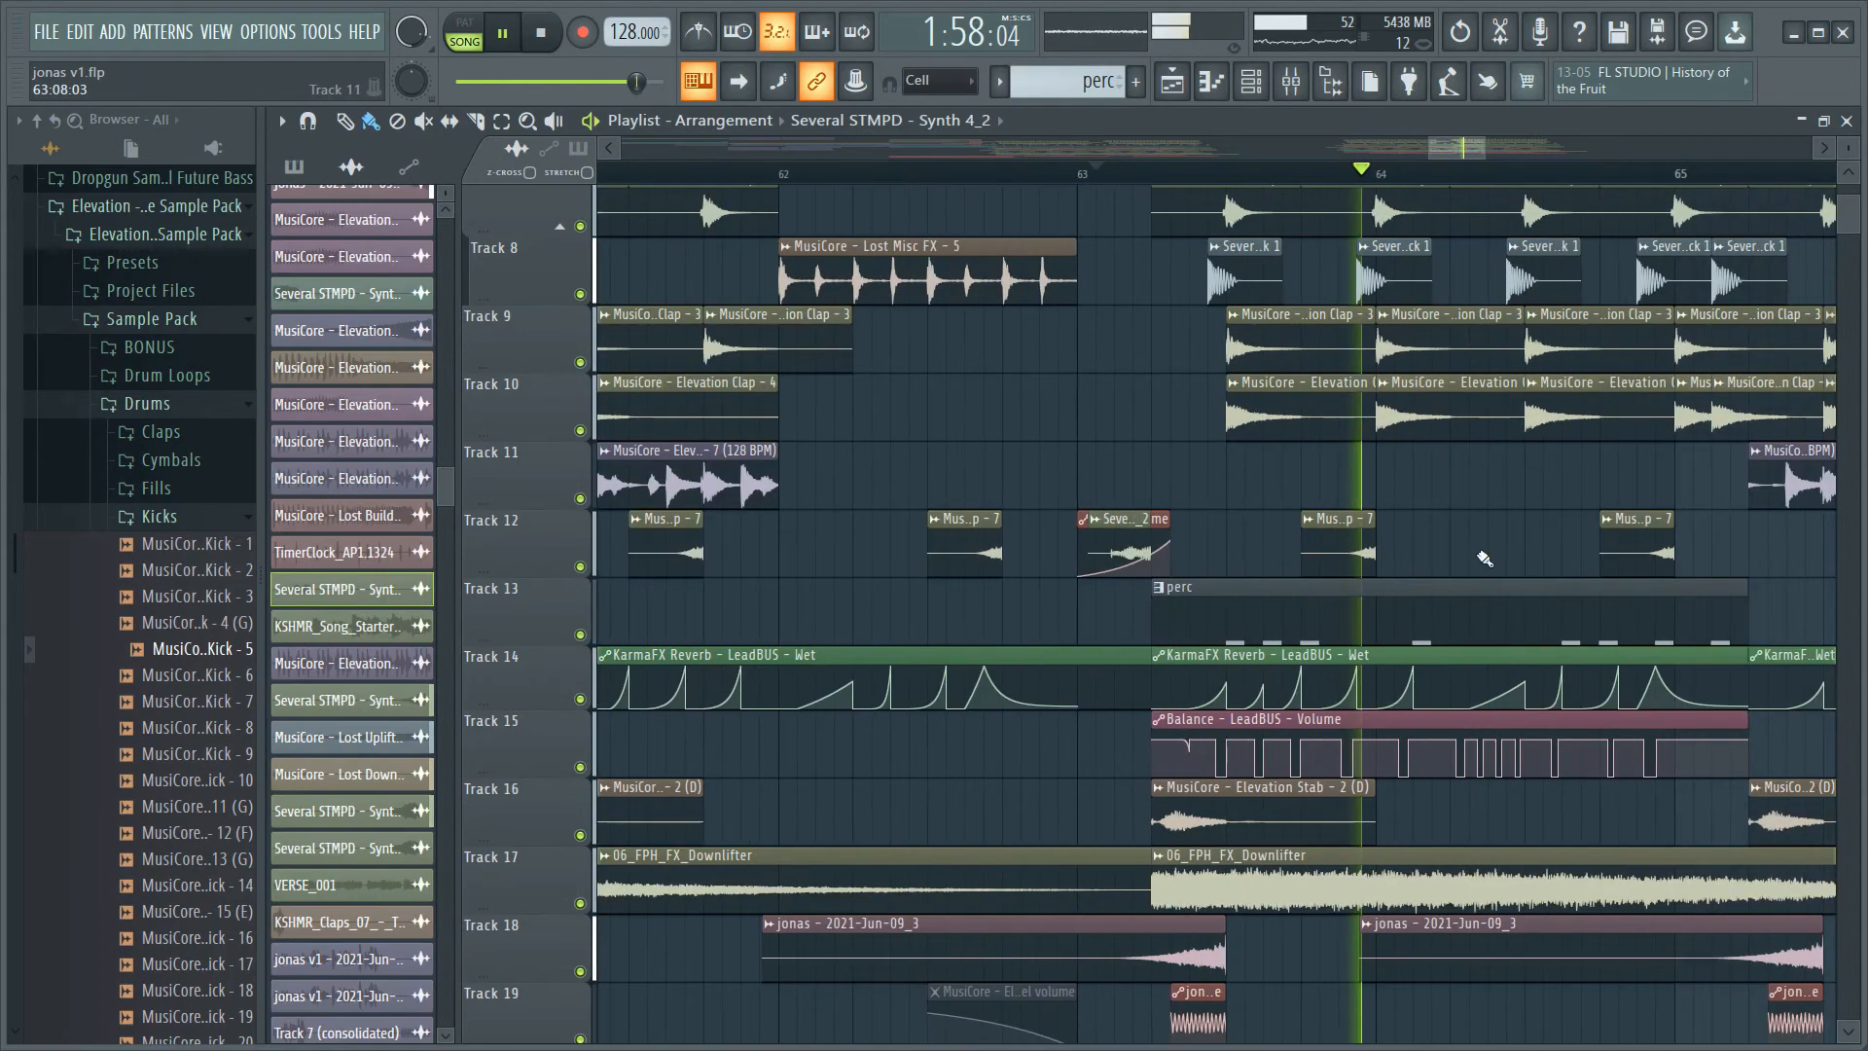
{"action": "scroll", "coordinate": [1483, 558], "scroll_direction": "down", "scroll_amount": 5}
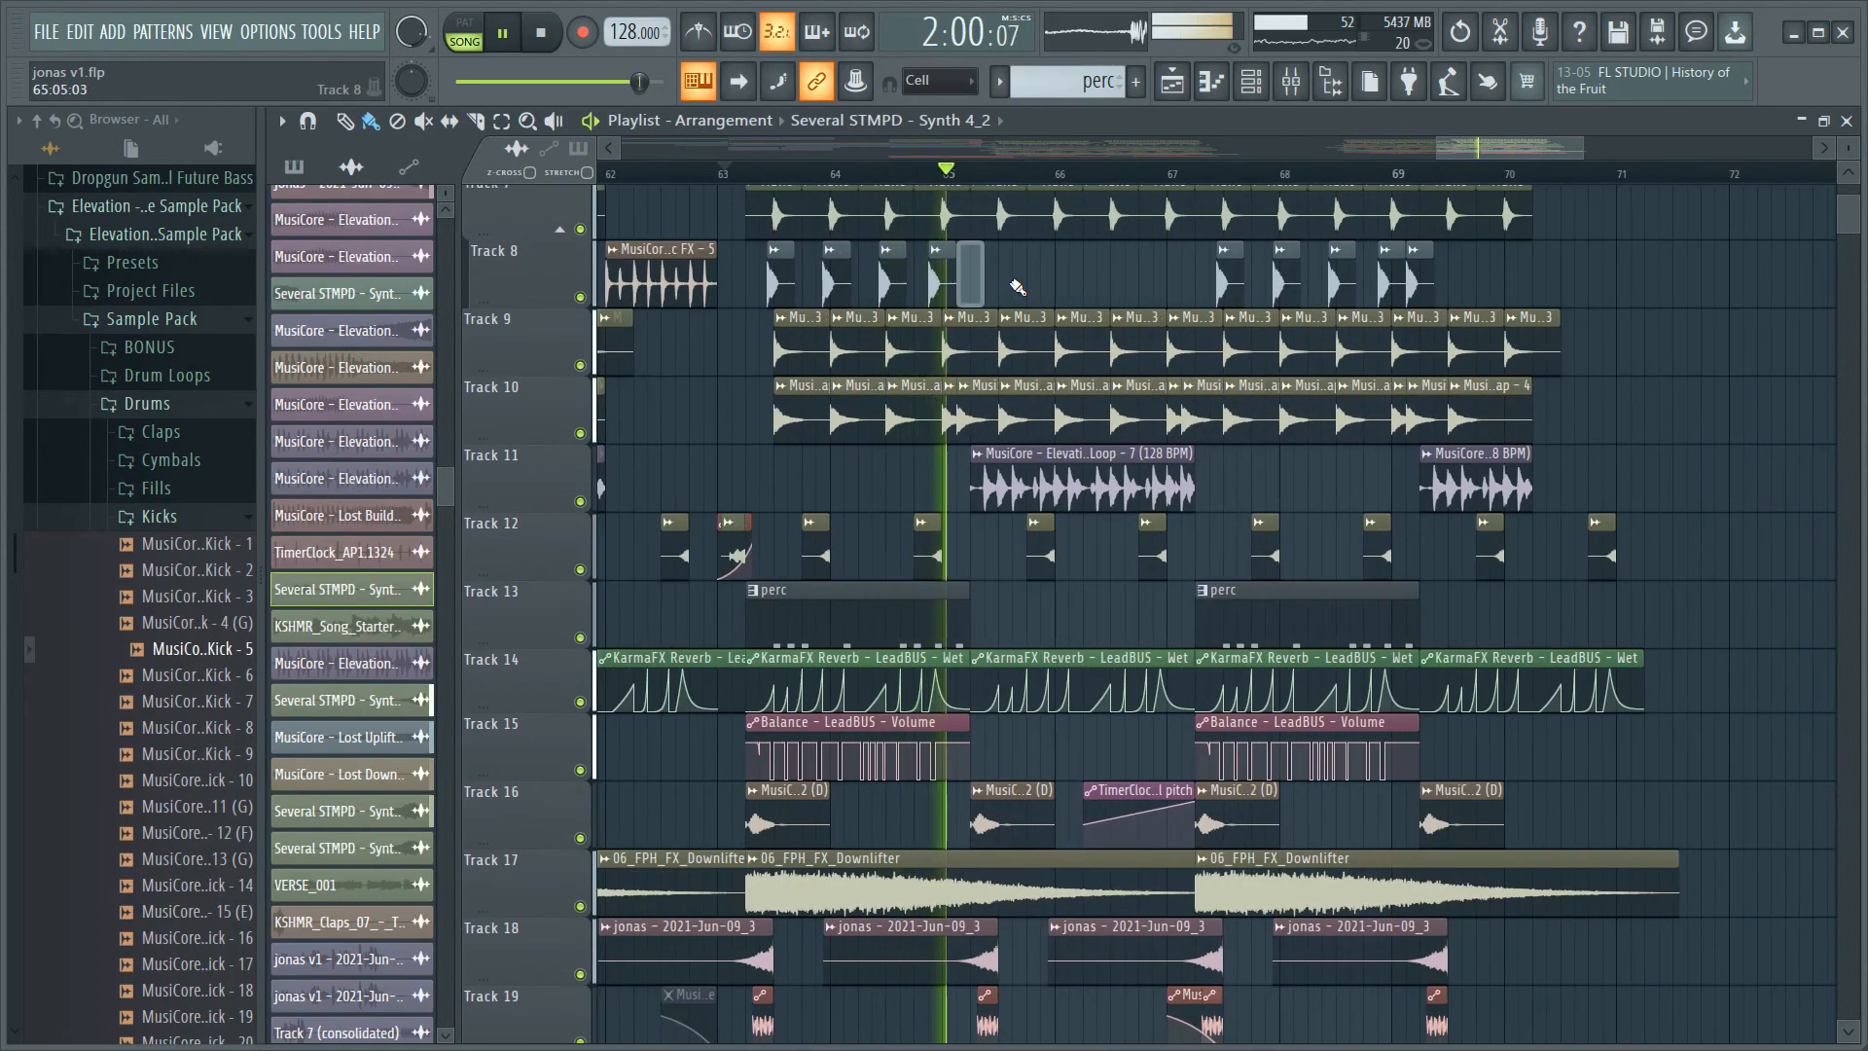
{"action": "left_click_drag", "start_coordinate": [903, 467], "coordinate": [1251, 597]}
{"action": "scroll", "coordinate": [946, 551], "scroll_direction": "down", "scroll_amount": 1}
{"action": "left_click_drag", "start_coordinate": [931, 552], "coordinate": [1386, 551]}
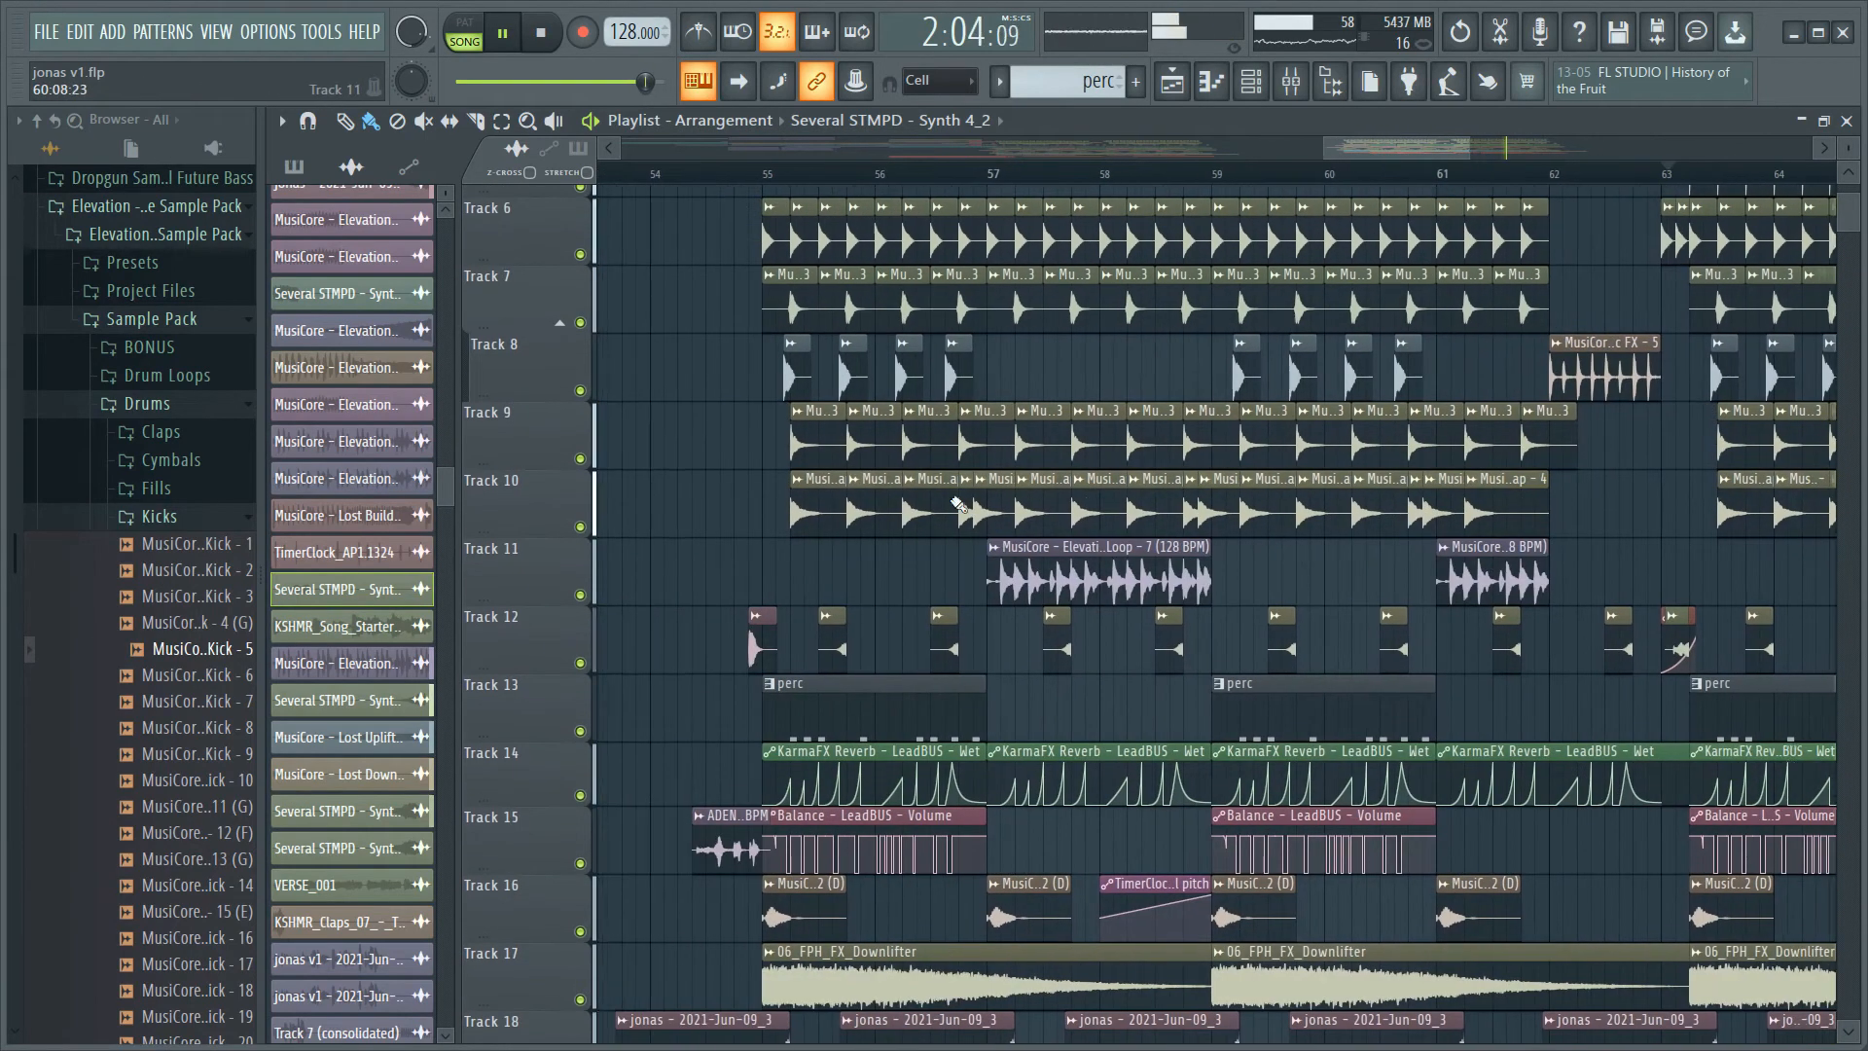
{"action": "key", "text": "space"}
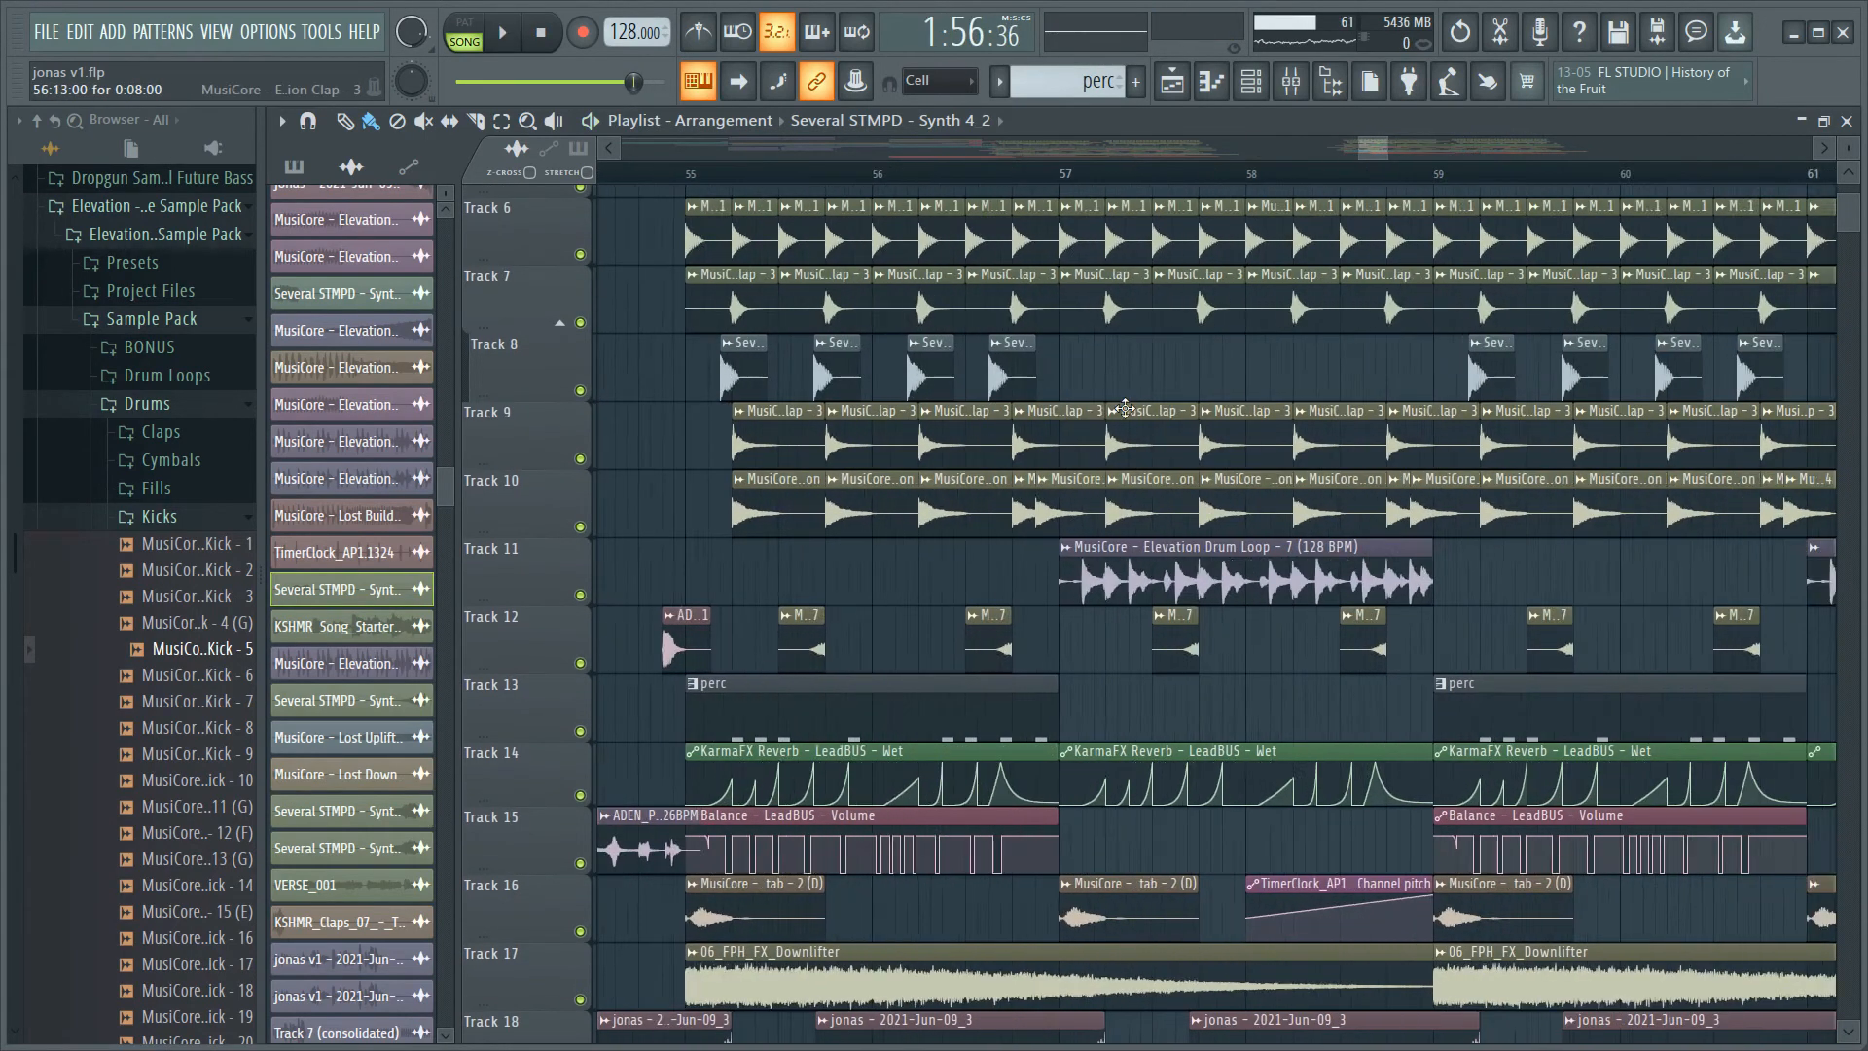
- Add a Several STMPD - Kick 1 clip on Track 12 at step 15 of bar 56 and trim the perc clip to end there
{"action": "scroll", "coordinate": [1126, 409], "scroll_direction": "up", "scroll_amount": 4}
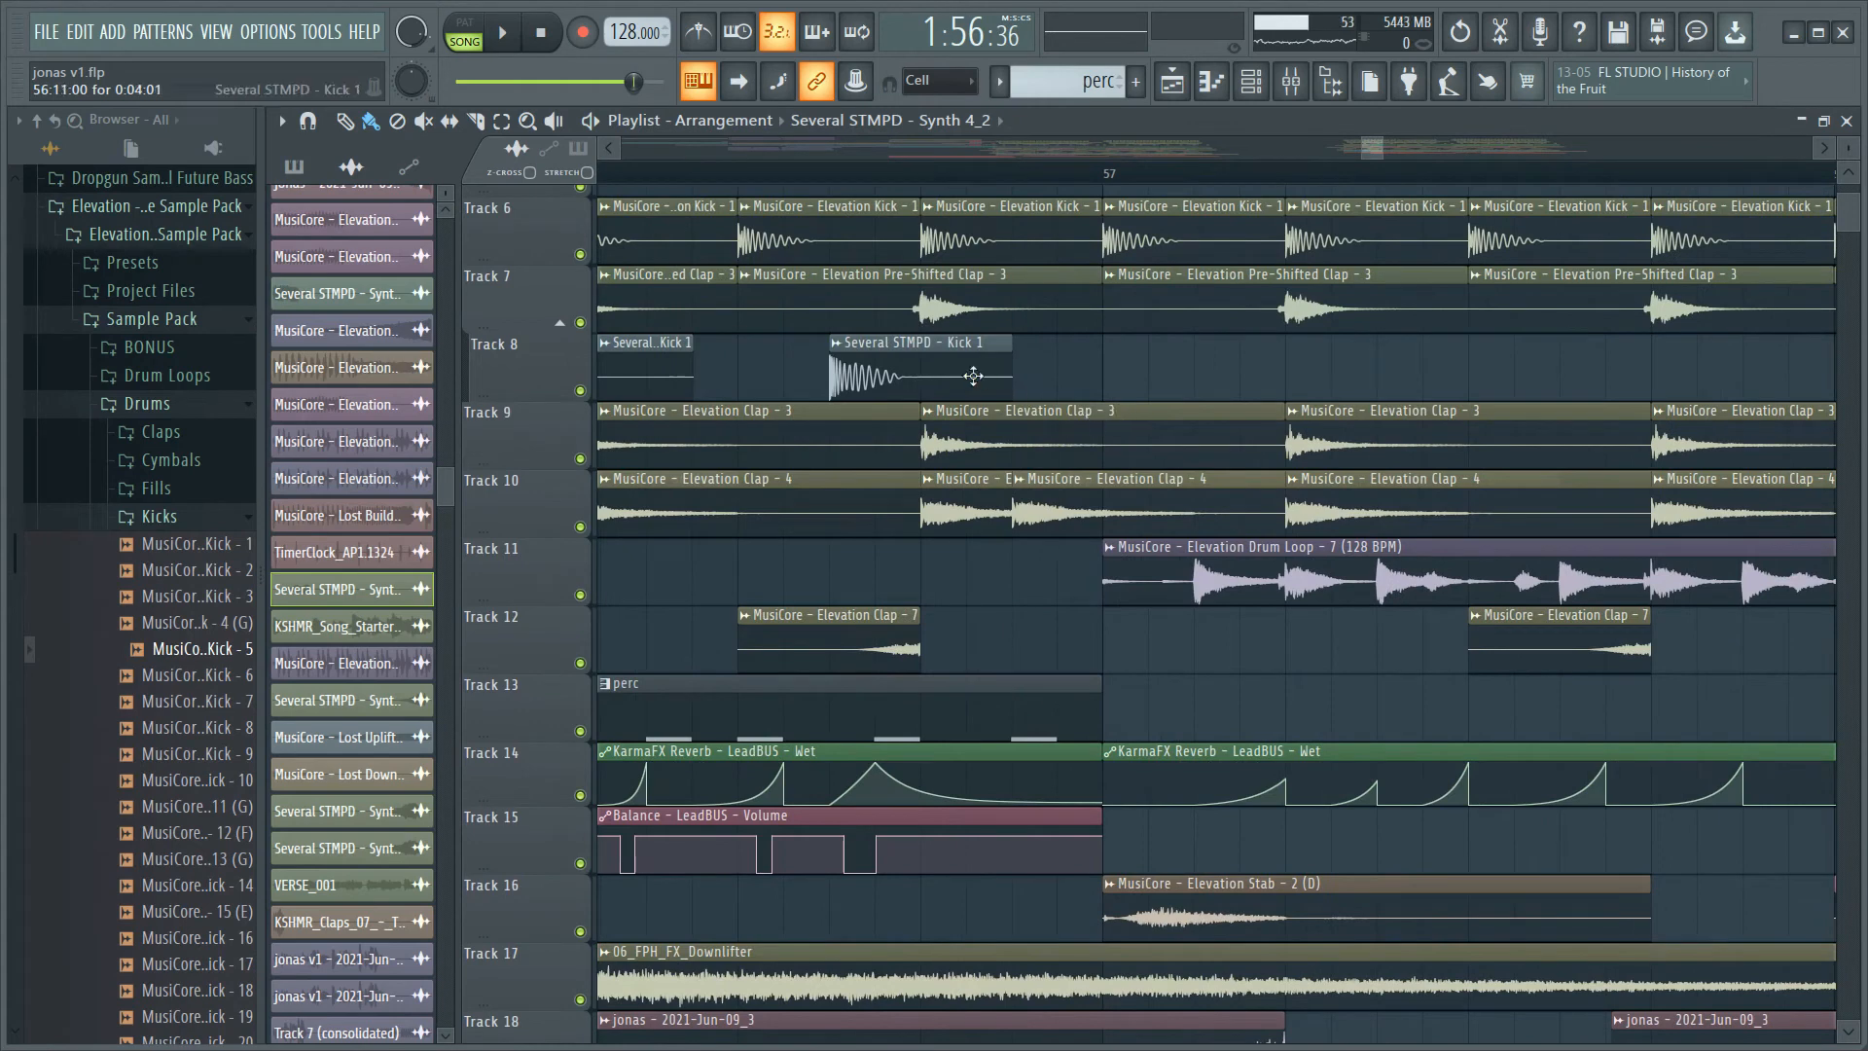
{"action": "left_click", "coordinate": [1081, 373]}
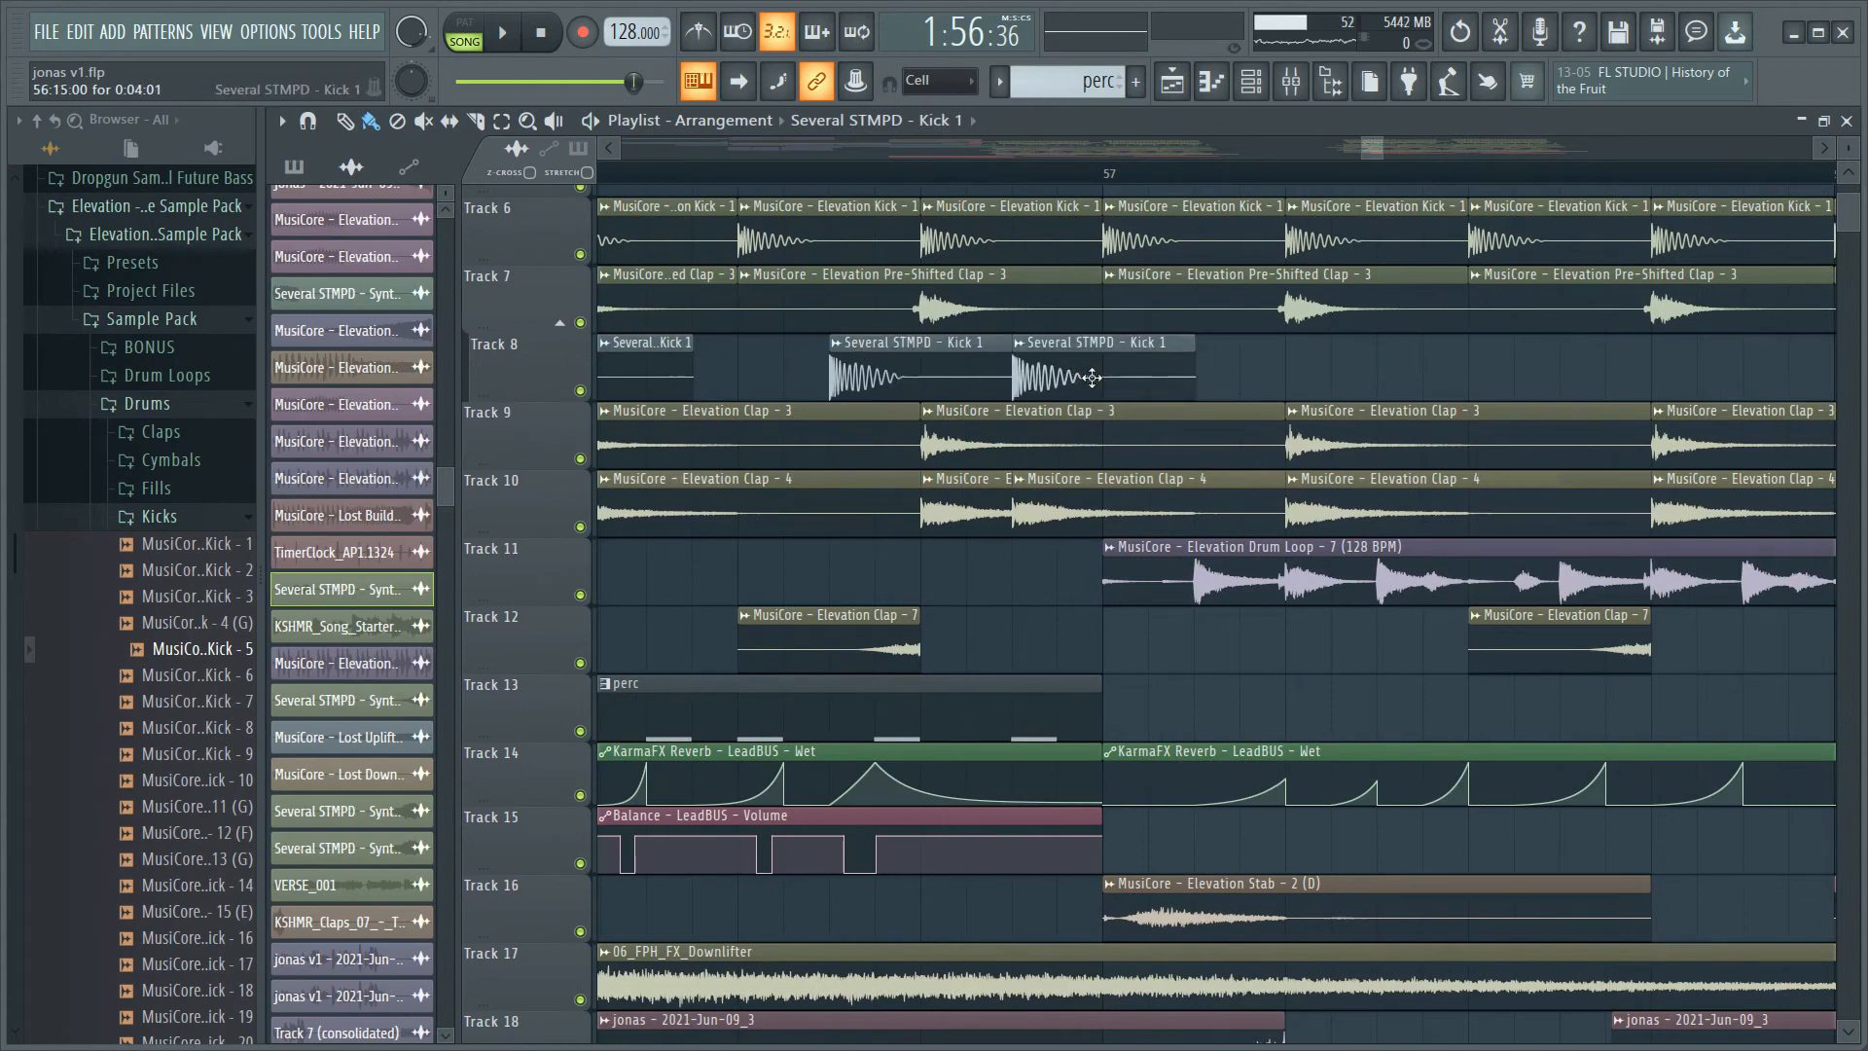
{"action": "left_click_drag", "start_coordinate": [1092, 378], "coordinate": [1091, 650]}
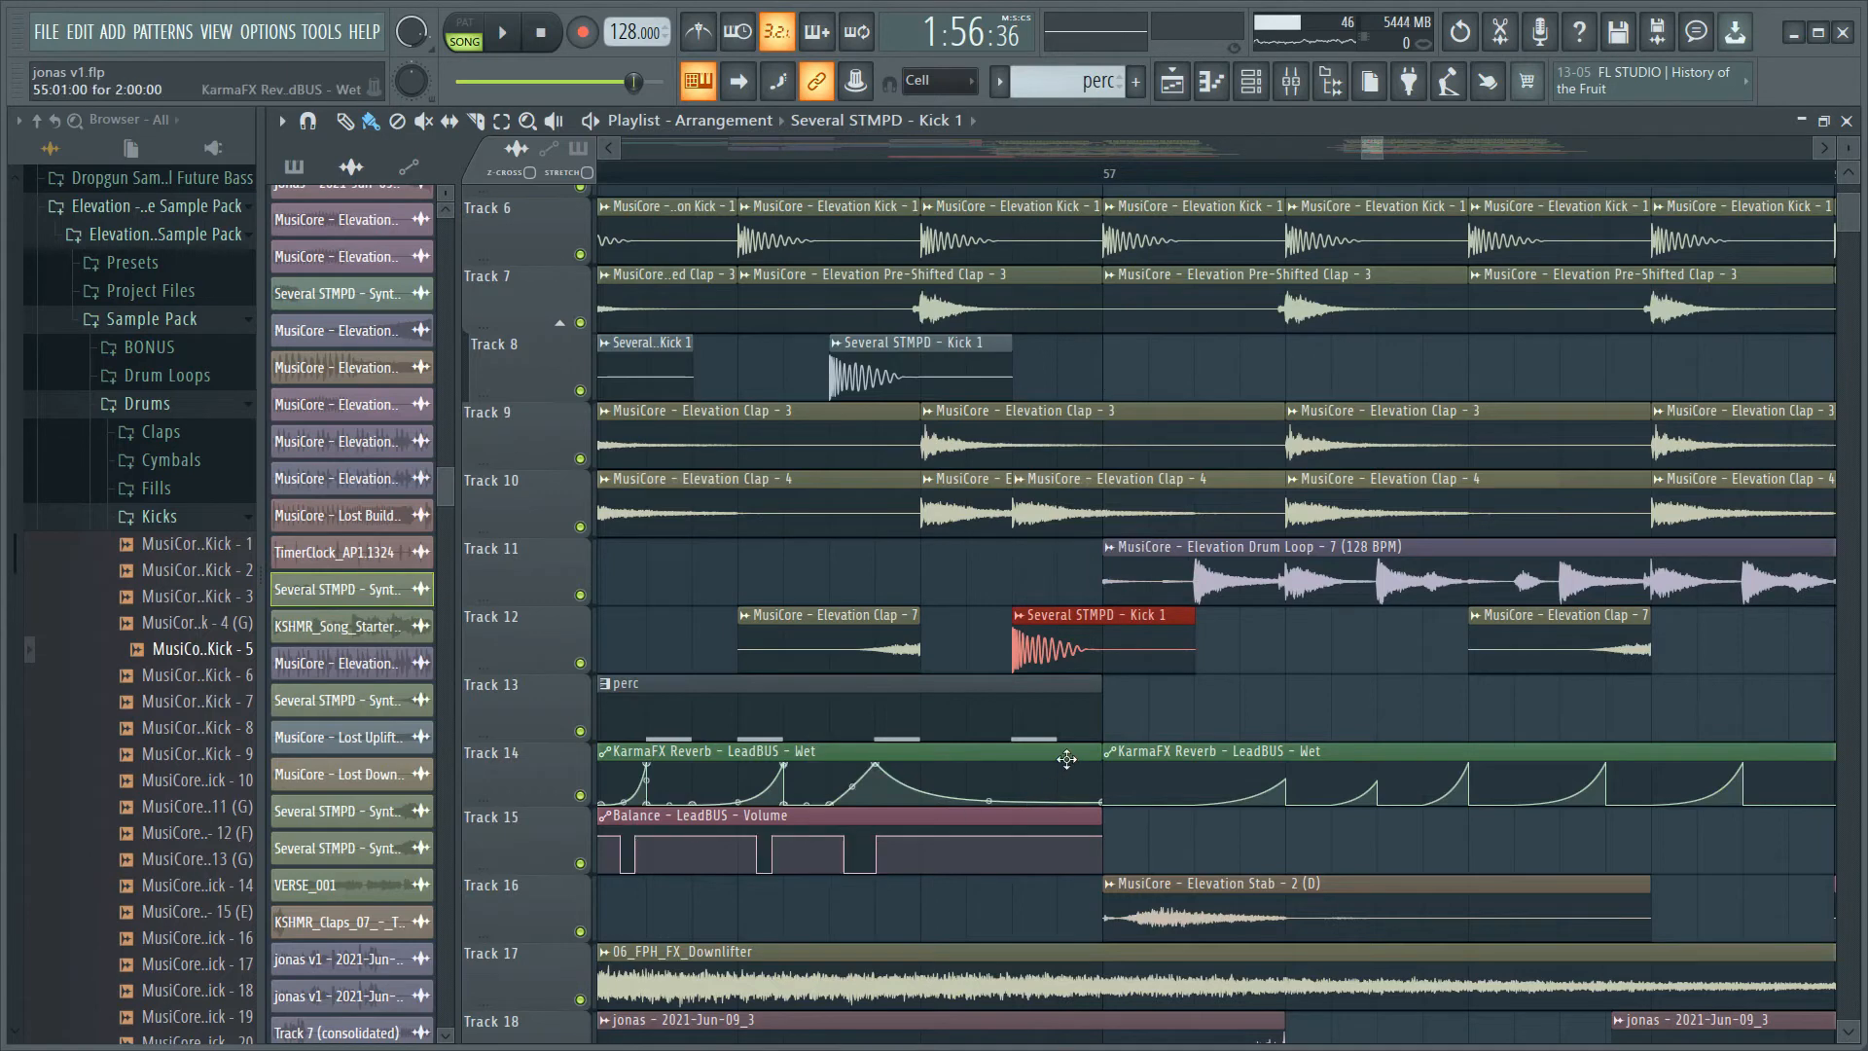
{"action": "left_click", "coordinate": [1073, 721]}
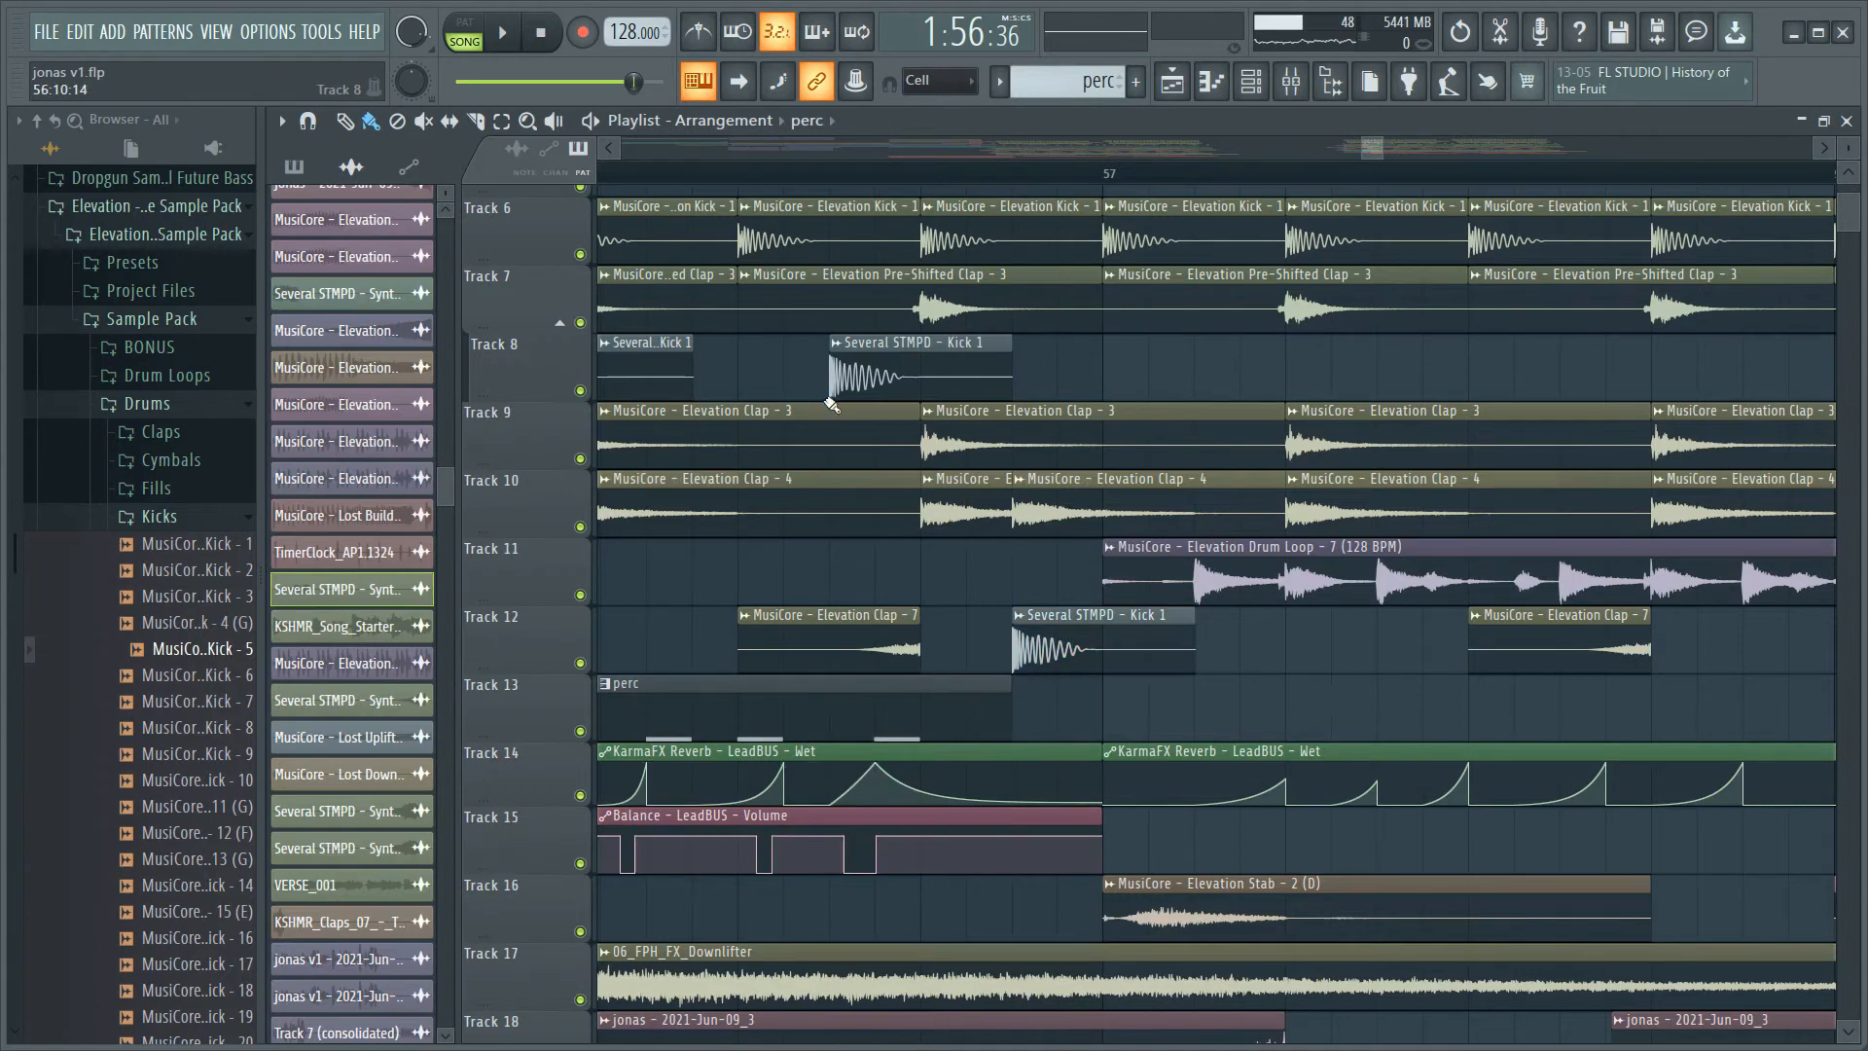
- Play the drop from bar 55, remove Track 12's Several STMPD - Kick 1 clip in bar 56, and extend the perc clip back to bar 57
{"action": "scroll", "coordinate": [830, 403], "scroll_direction": "down", "scroll_amount": 2}
{"action": "left_click_drag", "start_coordinate": [480, 176], "coordinate": [716, 188]}
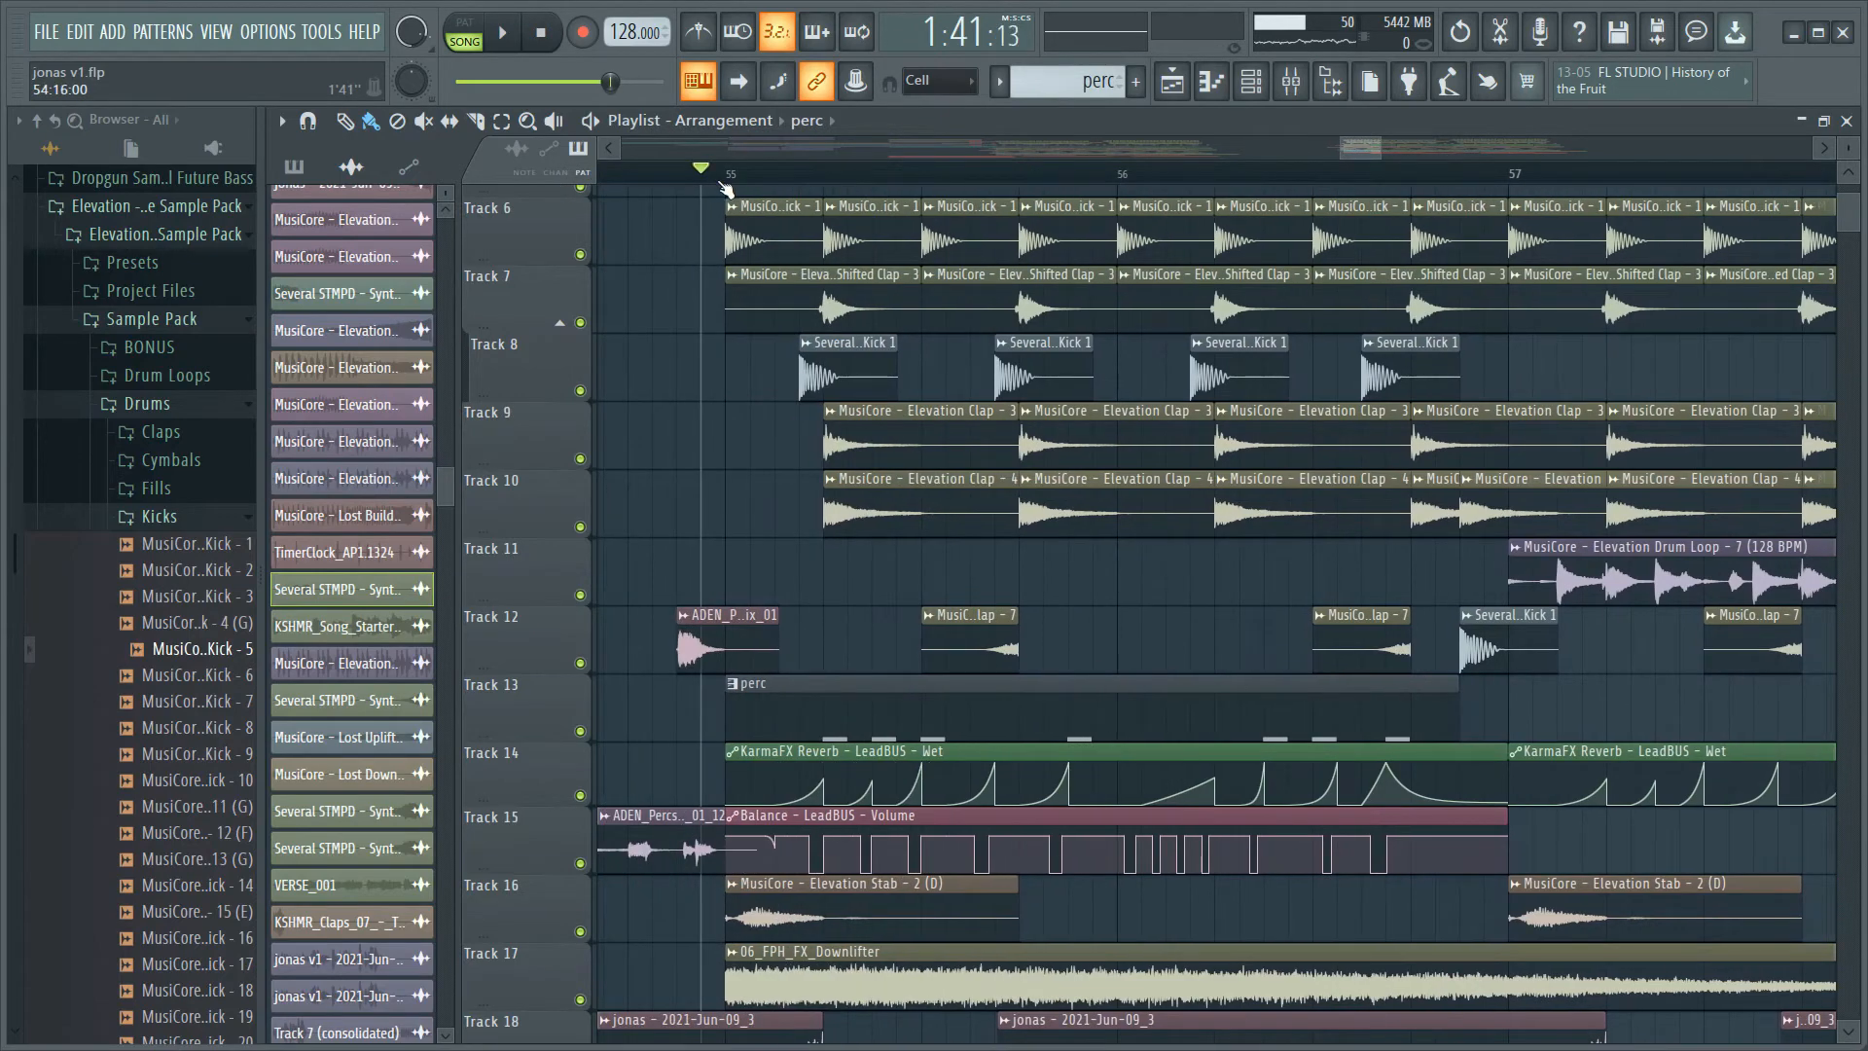
{"action": "key", "text": "space"}
{"action": "left_click_drag", "start_coordinate": [1410, 608], "coordinate": [880, 681]}
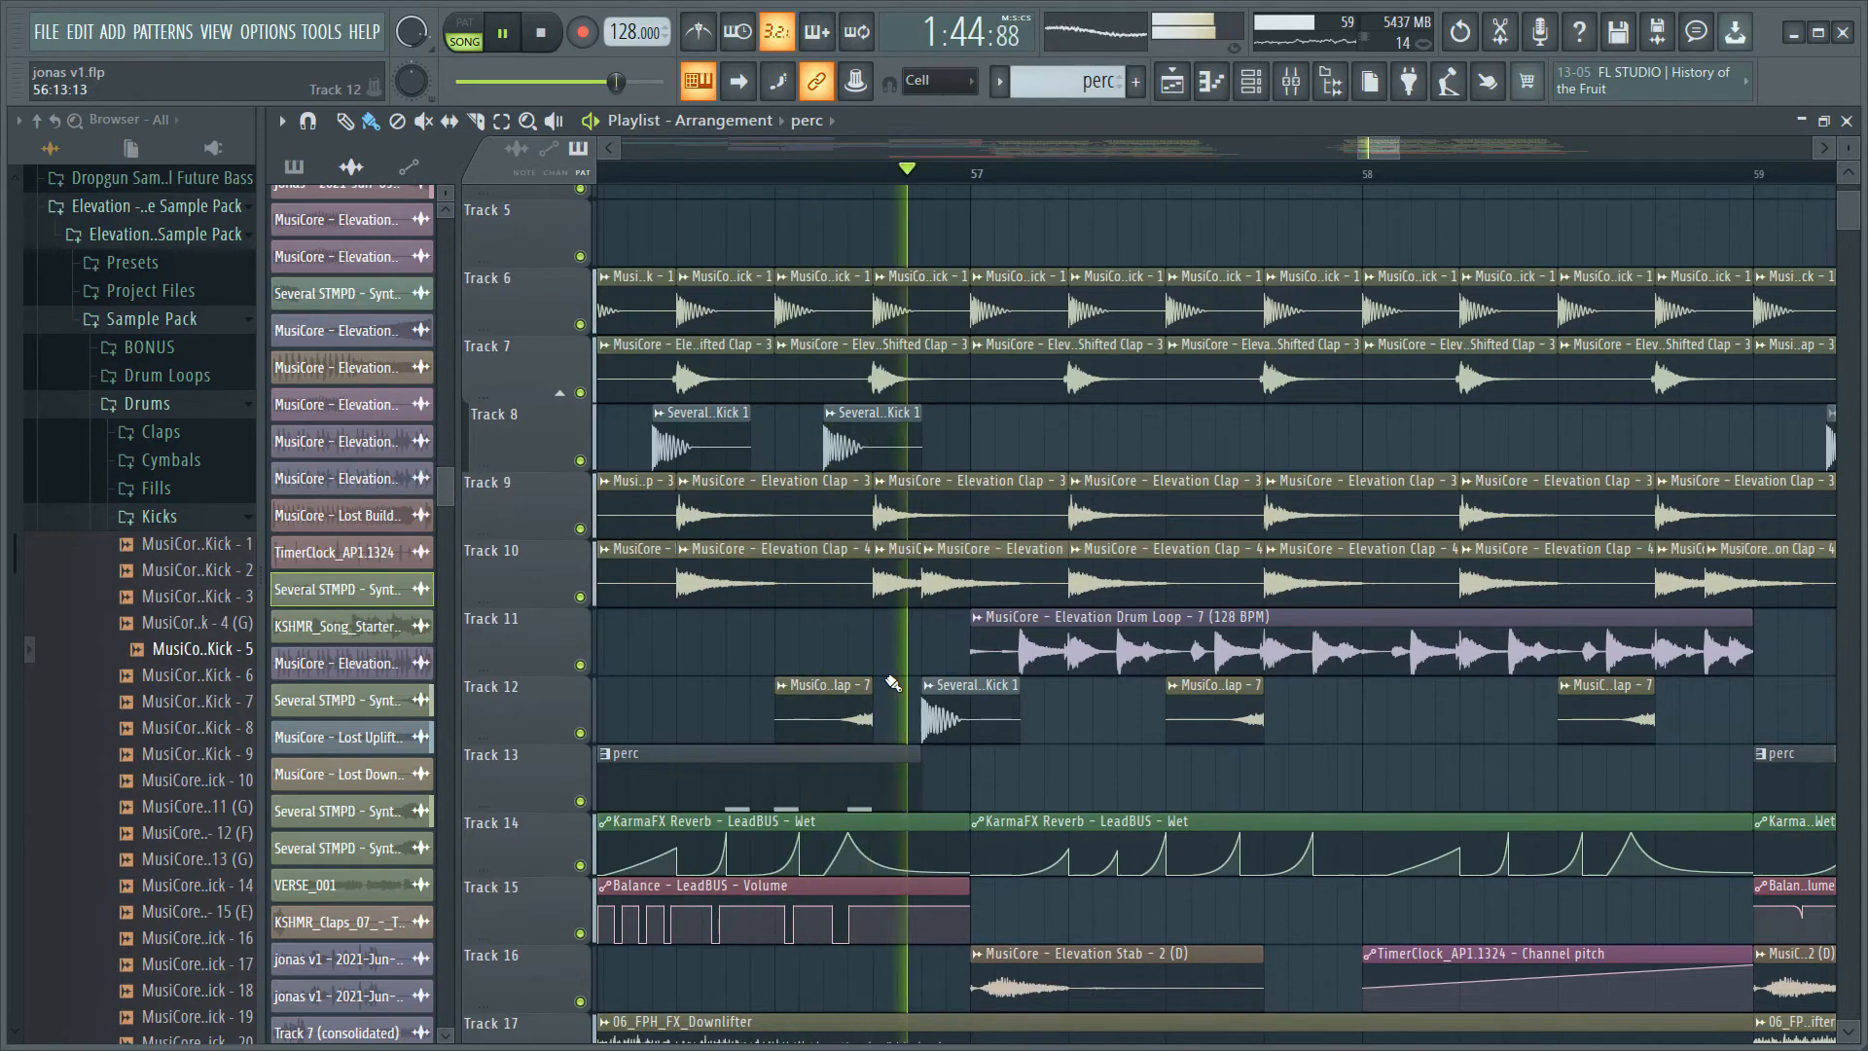
{"action": "key", "text": "space"}
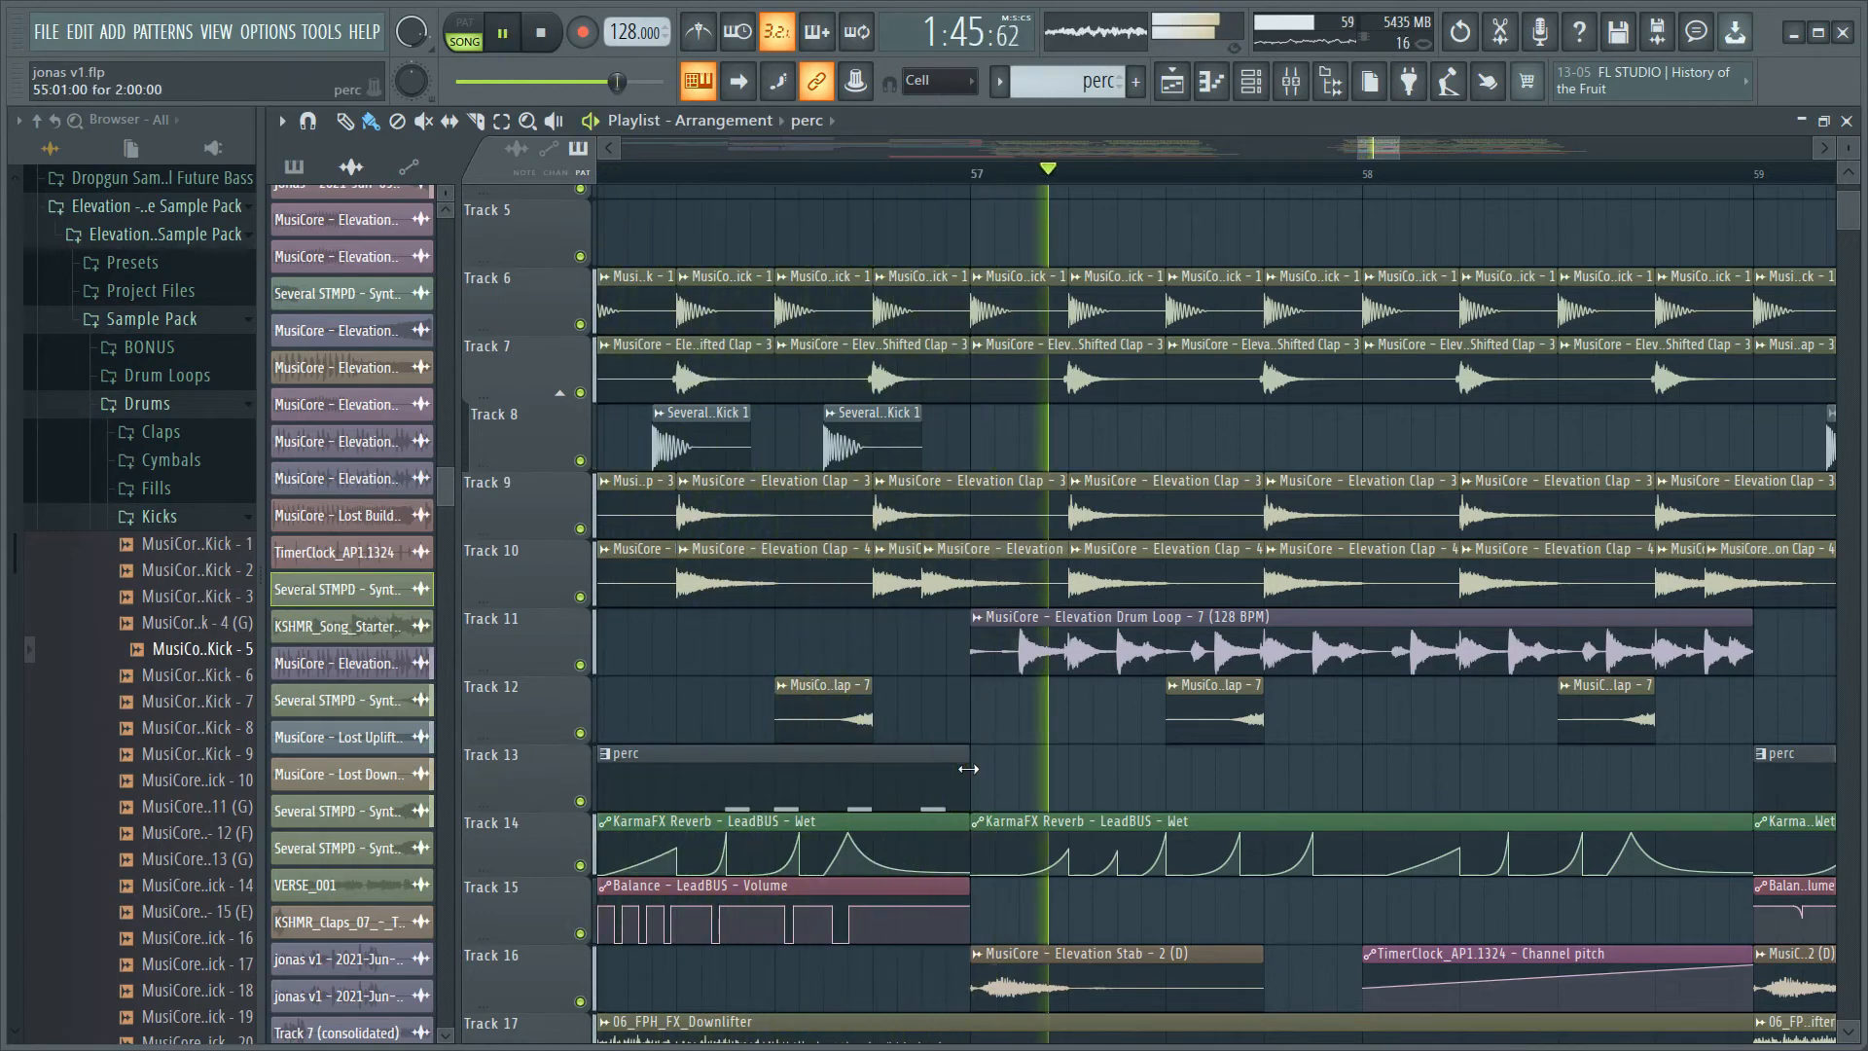
- Listen to the restored drop from bar 57 into bar 62 while following the lower tracks, then stop
{"action": "scroll", "coordinate": [964, 774], "scroll_direction": "down", "scroll_amount": 4}
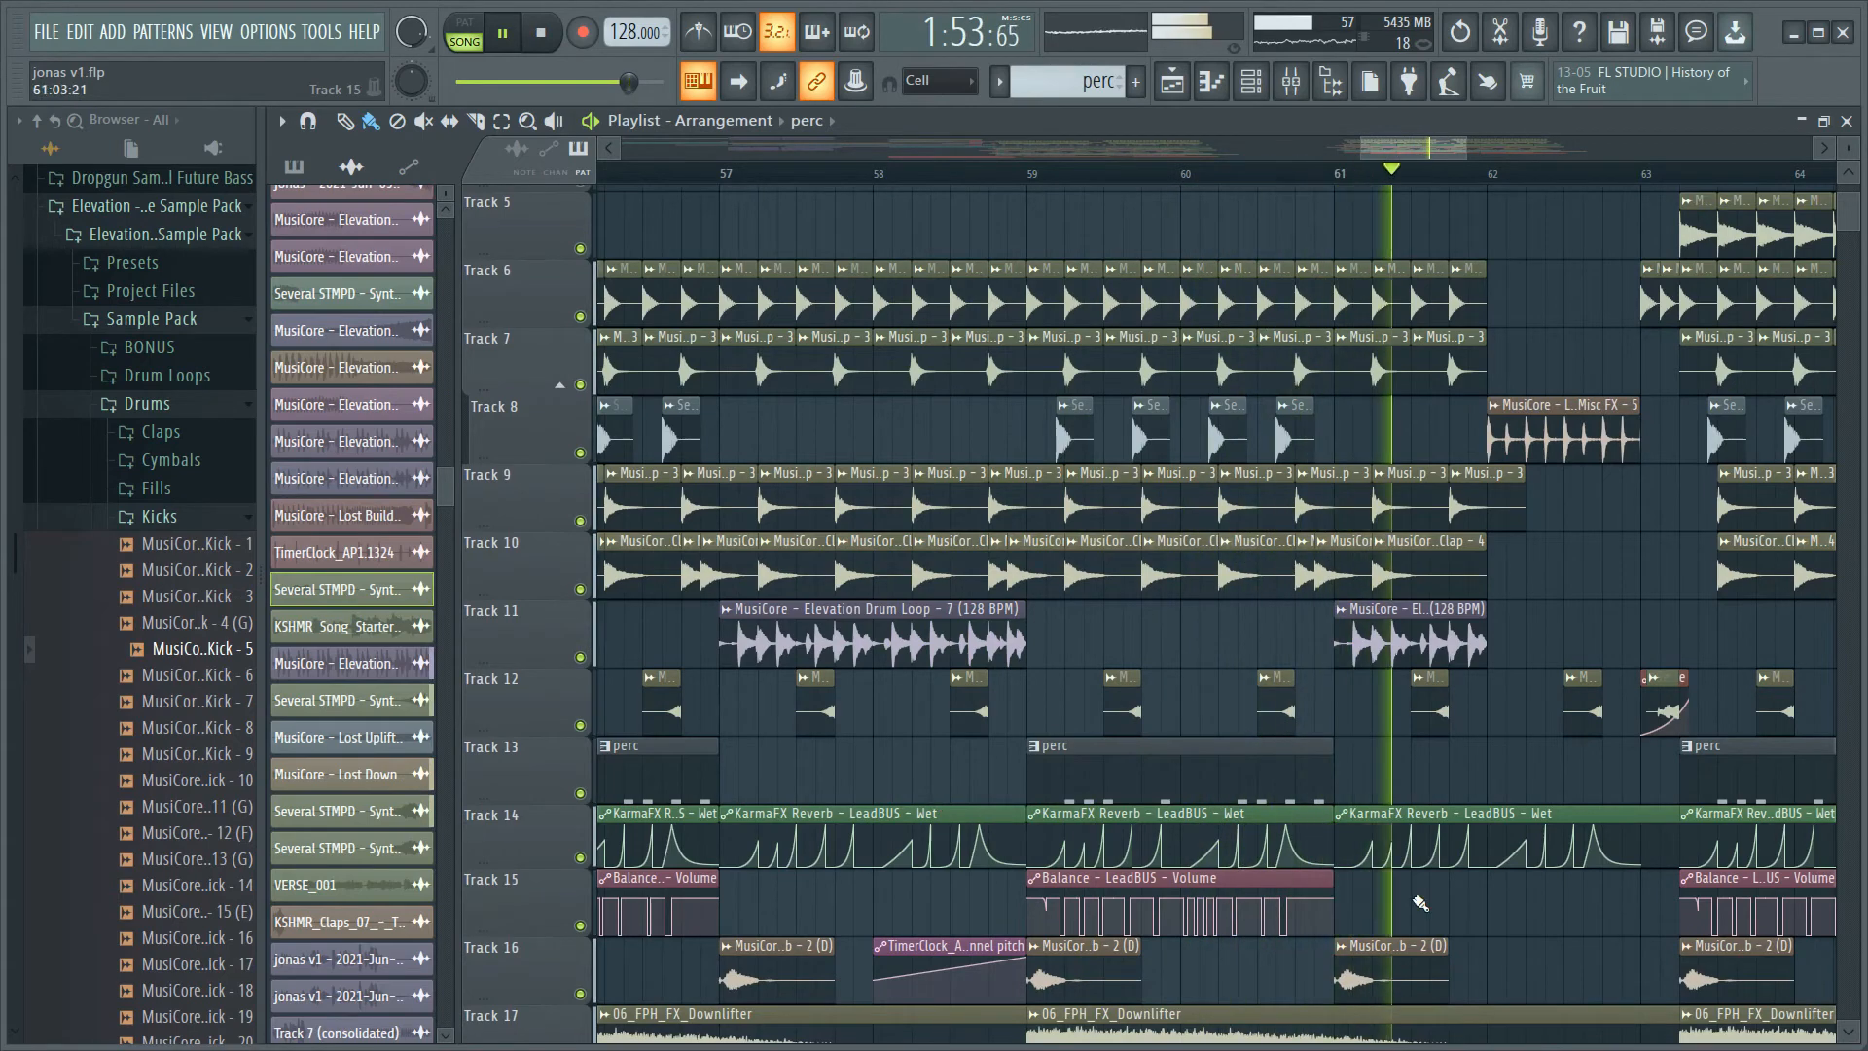
{"action": "scroll", "coordinate": [1421, 903], "scroll_direction": "down", "scroll_amount": 5}
{"action": "scroll", "coordinate": [1046, 770], "scroll_direction": "down", "scroll_amount": 3}
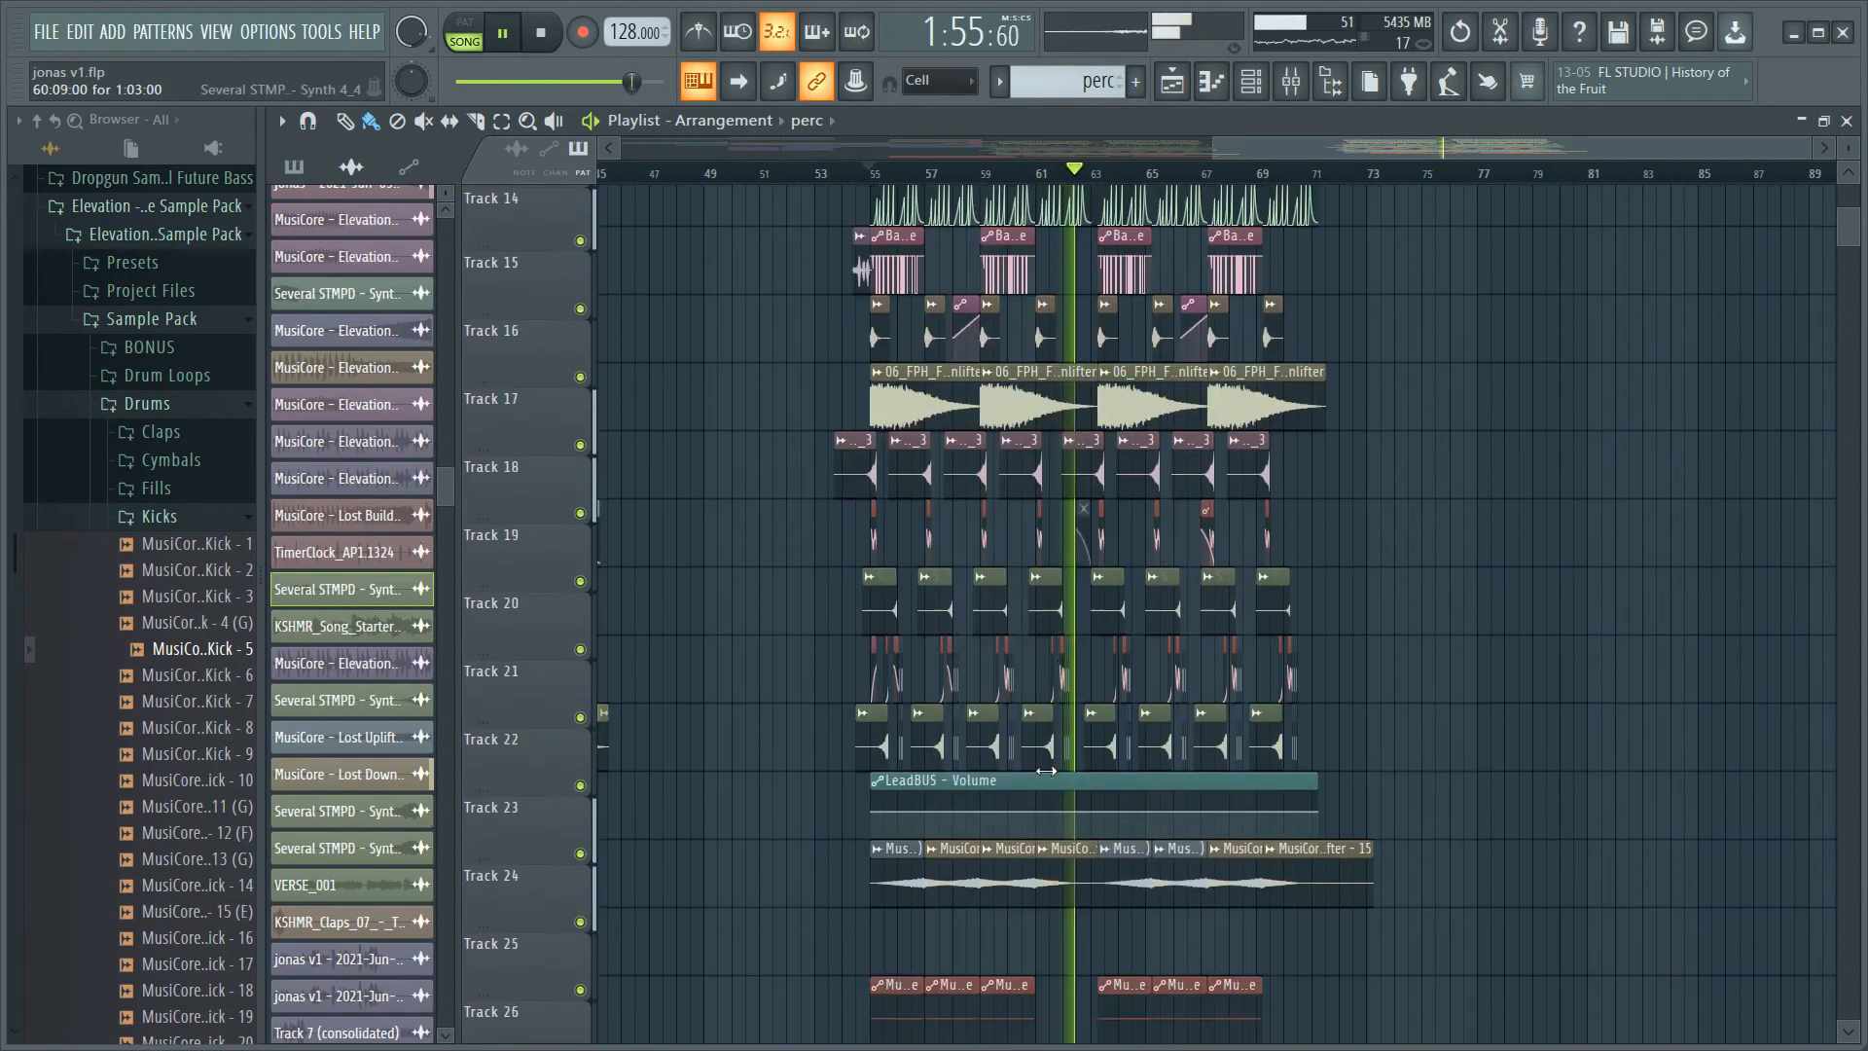
{"action": "scroll", "coordinate": [1046, 771], "scroll_direction": "down", "scroll_amount": 4}
{"action": "scroll", "coordinate": [1012, 754], "scroll_direction": "up", "scroll_amount": 7}
{"action": "key", "text": "space"}
- Look over the drop's drum, percussion and FX layers from Track 1 down to the volume automation on Track 27
{"action": "scroll", "coordinate": [856, 713], "scroll_direction": "up", "scroll_amount": 8}
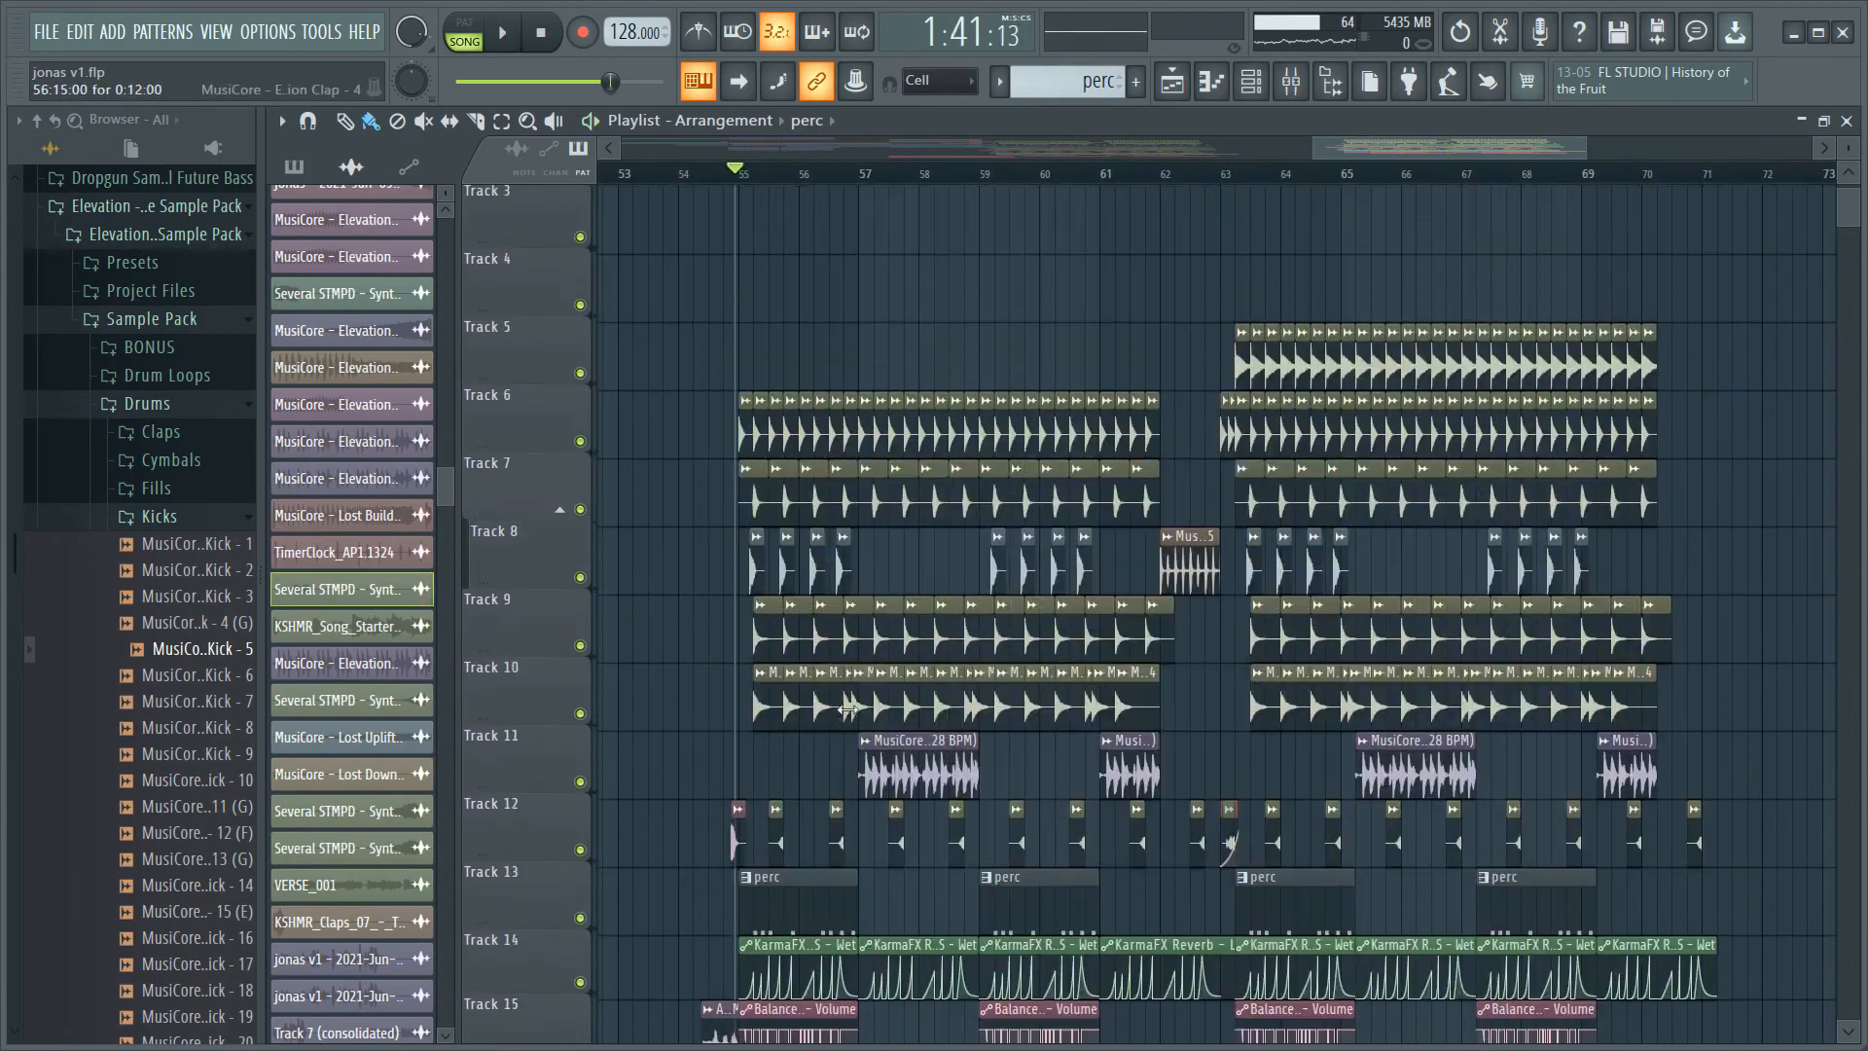
{"action": "scroll", "coordinate": [847, 708], "scroll_direction": "up", "scroll_amount": 5}
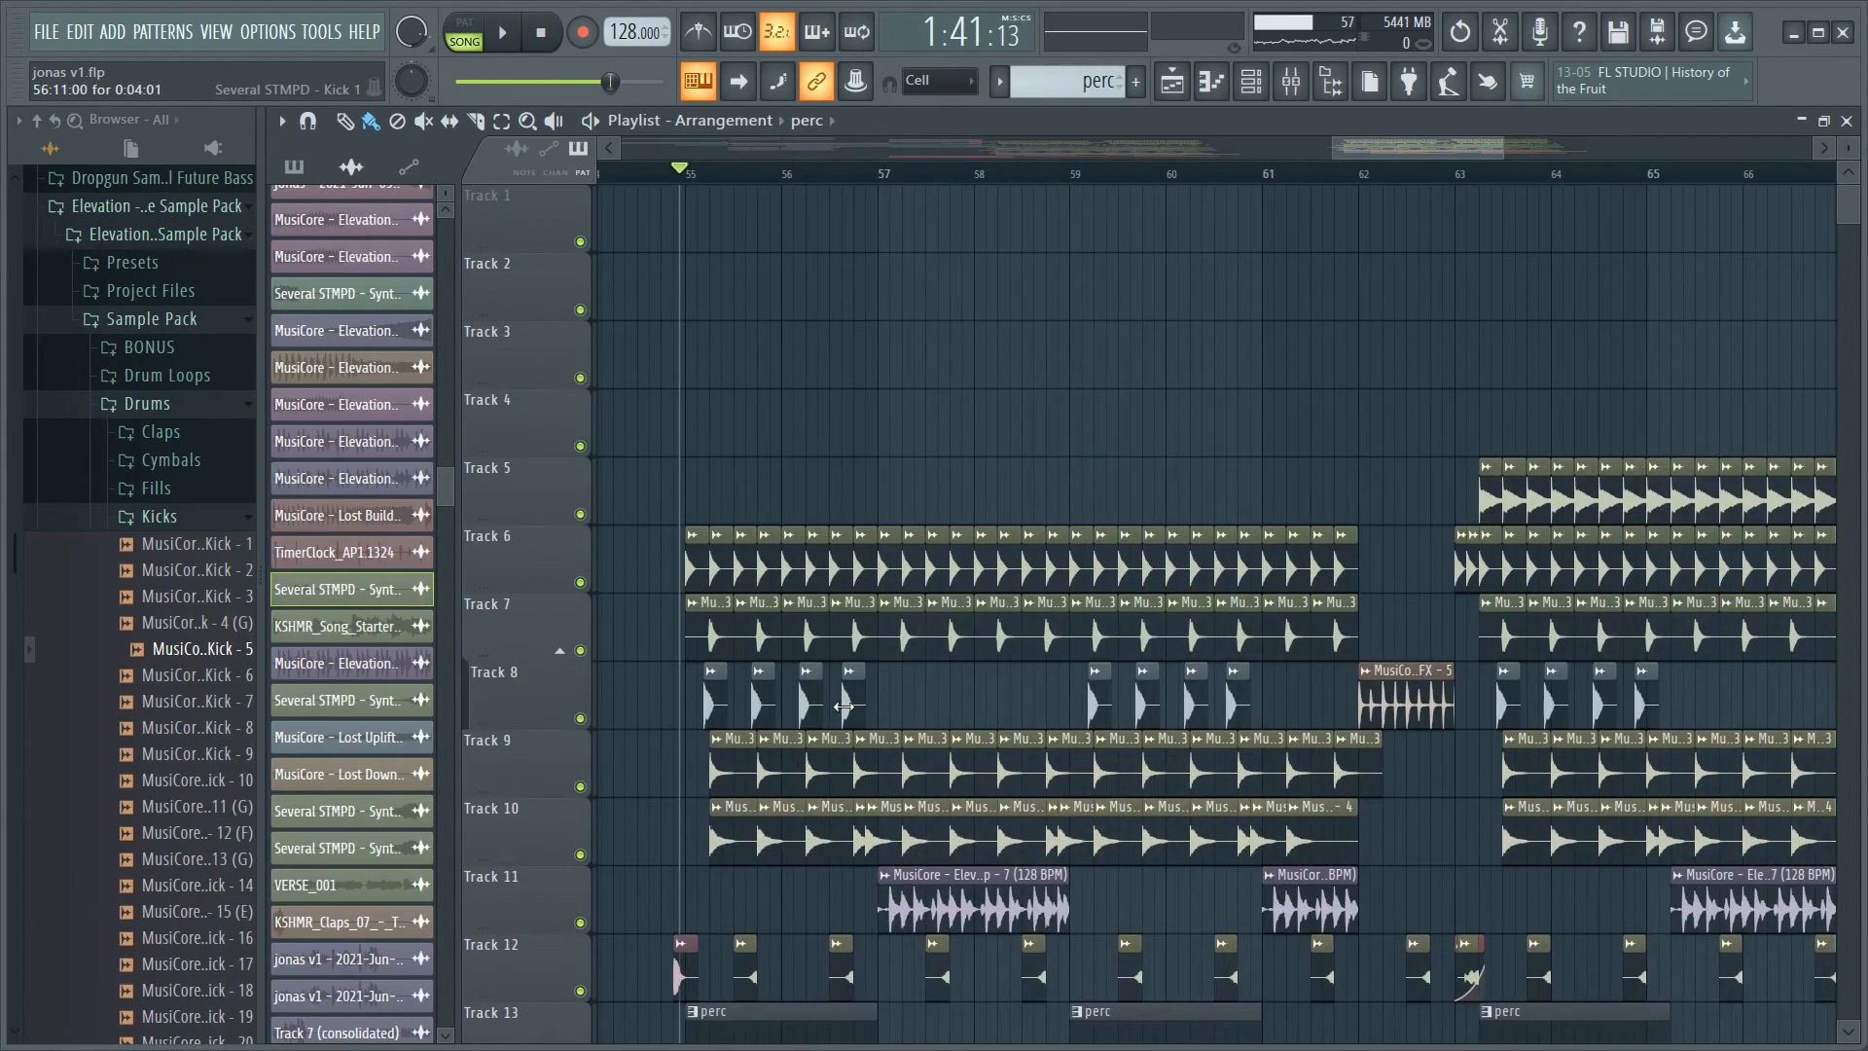
{"action": "scroll", "coordinate": [1401, 643], "scroll_direction": "down", "scroll_amount": 10}
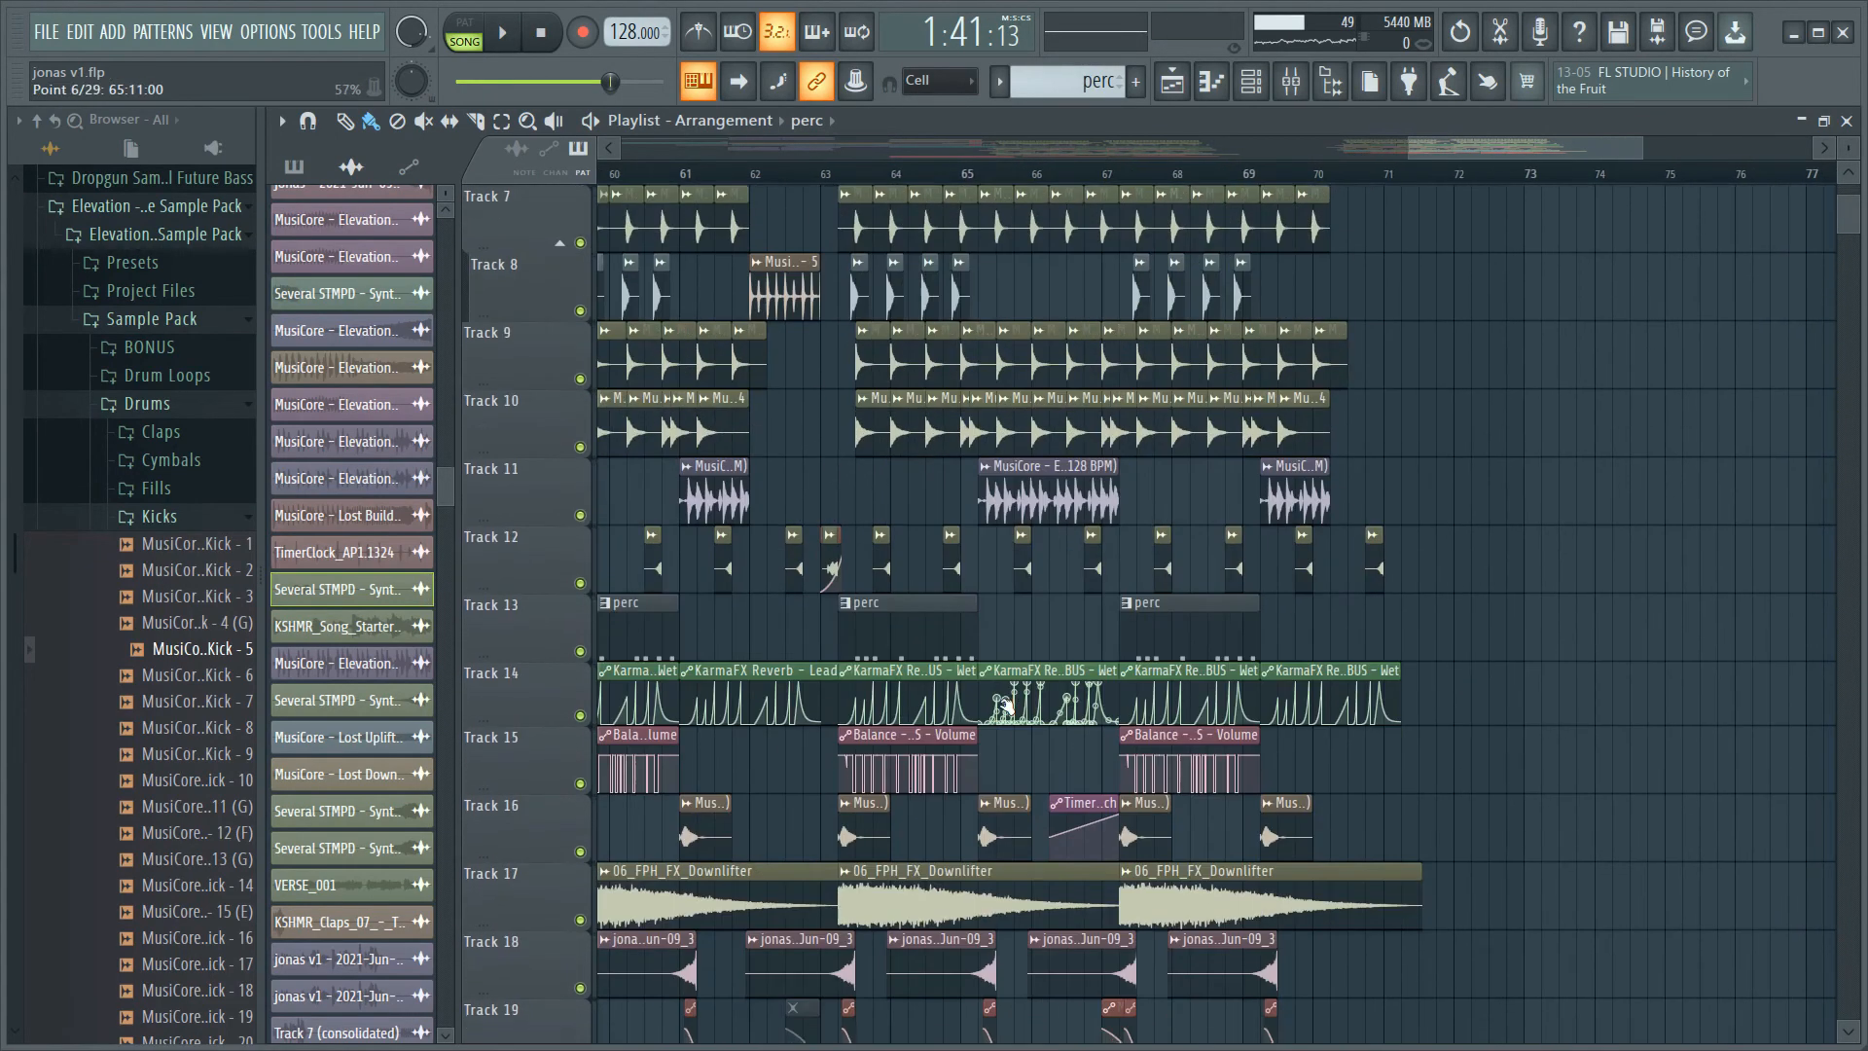
{"action": "scroll", "coordinate": [999, 701], "scroll_direction": "down", "scroll_amount": 2}
{"action": "scroll", "coordinate": [1070, 686], "scroll_direction": "down", "scroll_amount": 4}
{"action": "scroll", "coordinate": [1168, 673], "scroll_direction": "down", "scroll_amount": 2}
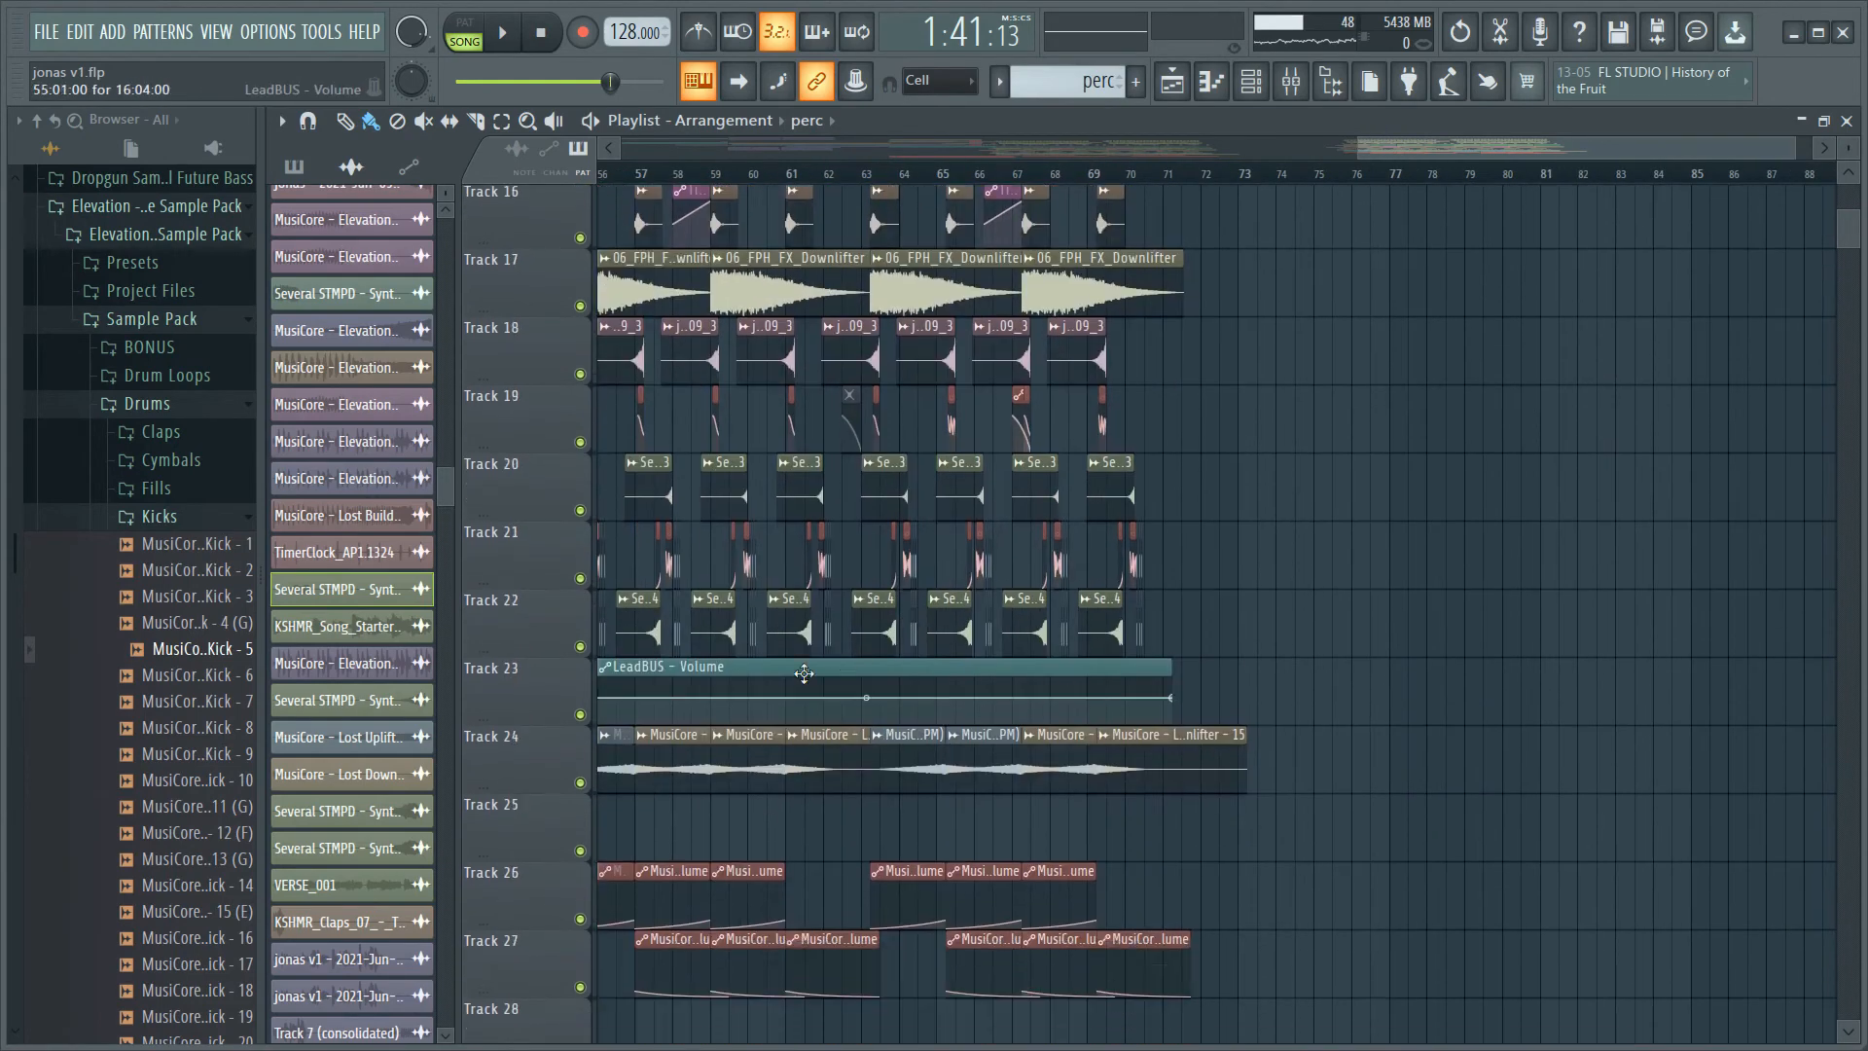
- Try unmuting the three short chopped clips on Tracks 21 and 22 at bar 56 and play the drop with them
{"action": "scroll", "coordinate": [1195, 672], "scroll_direction": "up", "scroll_amount": 8}
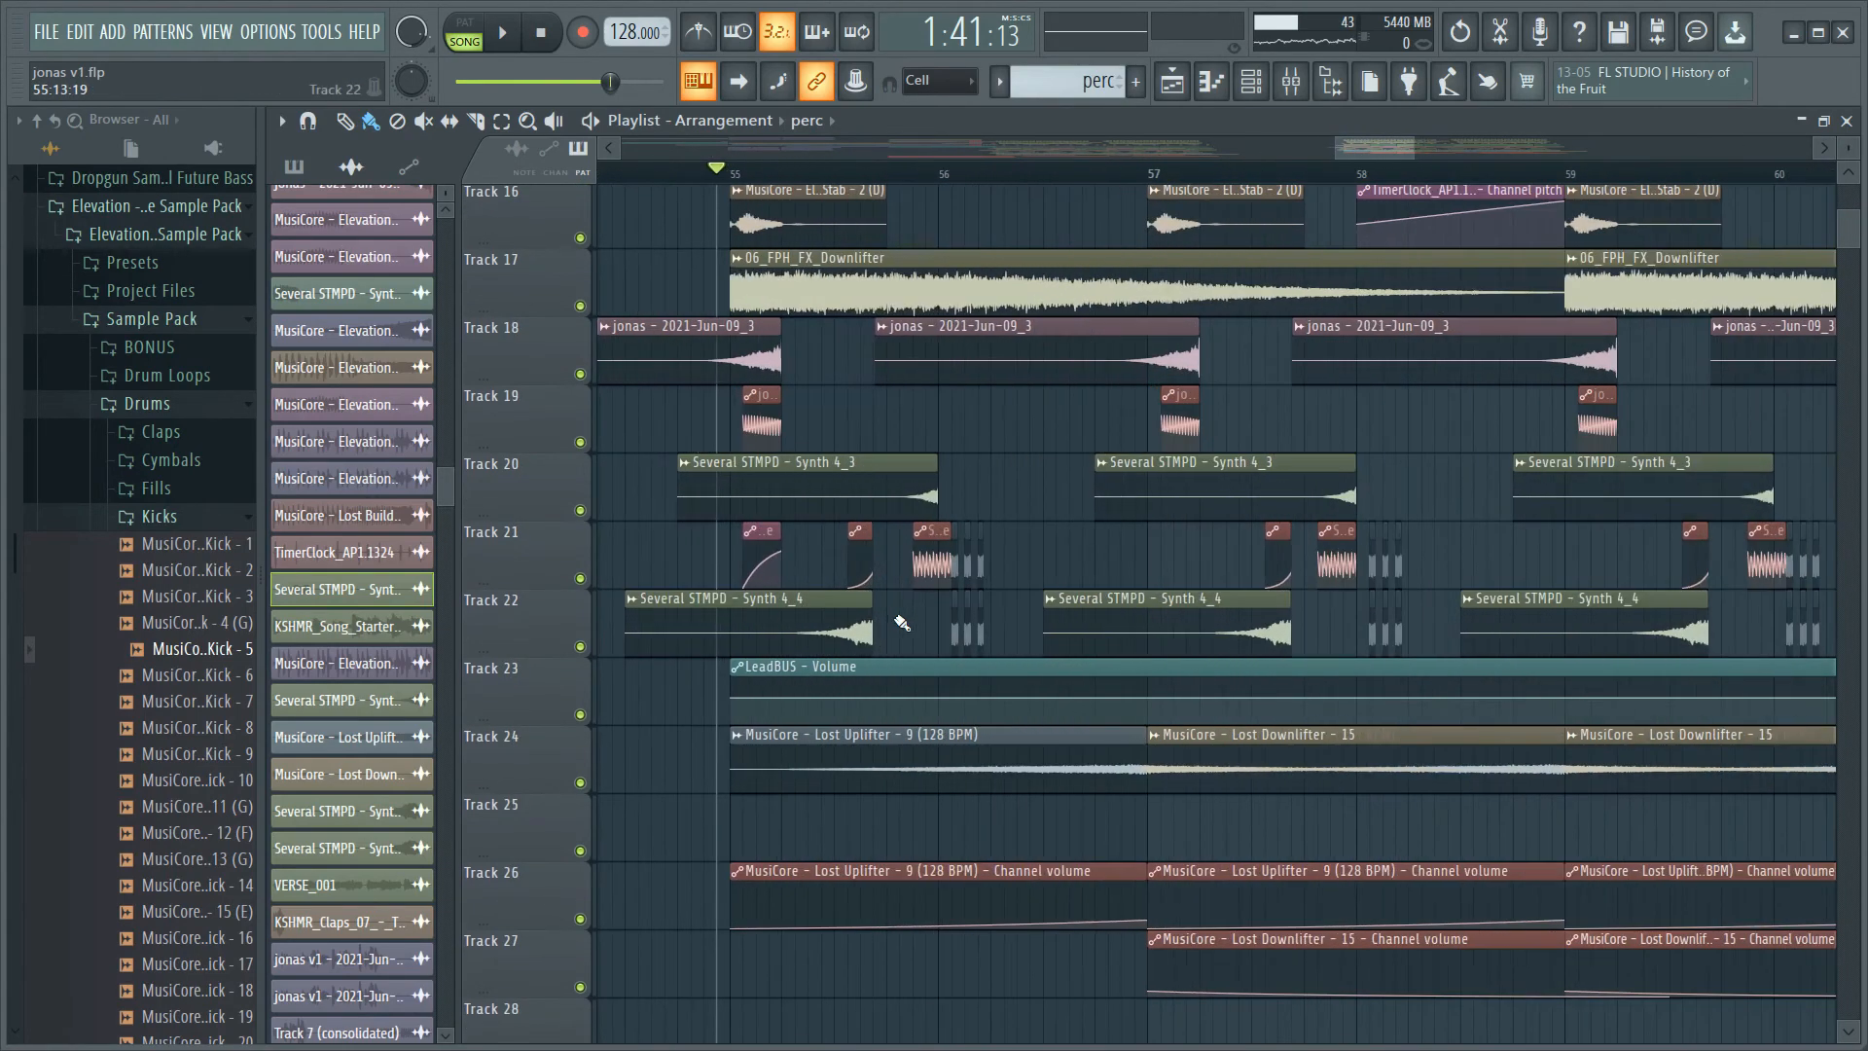
{"action": "scroll", "coordinate": [1089, 639], "scroll_direction": "up", "scroll_amount": 3}
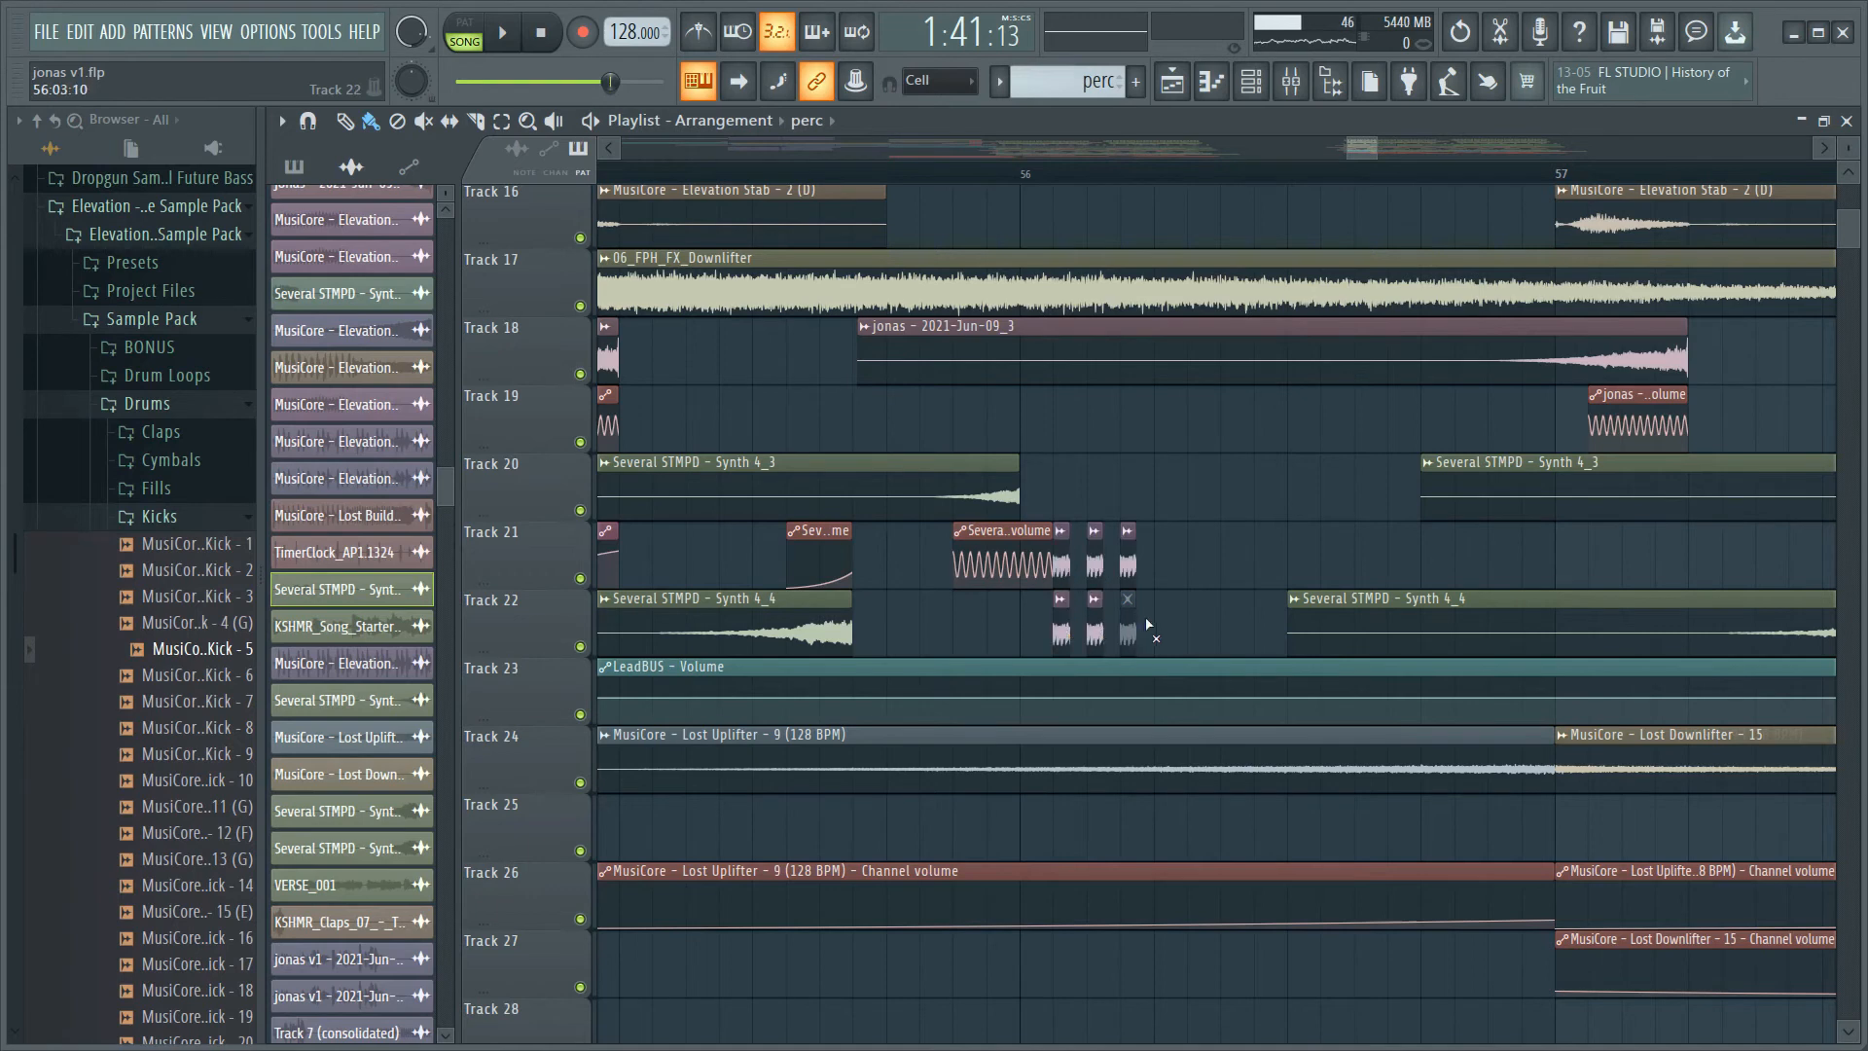
{"action": "scroll", "coordinate": [1175, 615], "scroll_direction": "down", "scroll_amount": 6}
{"action": "key", "text": "space"}
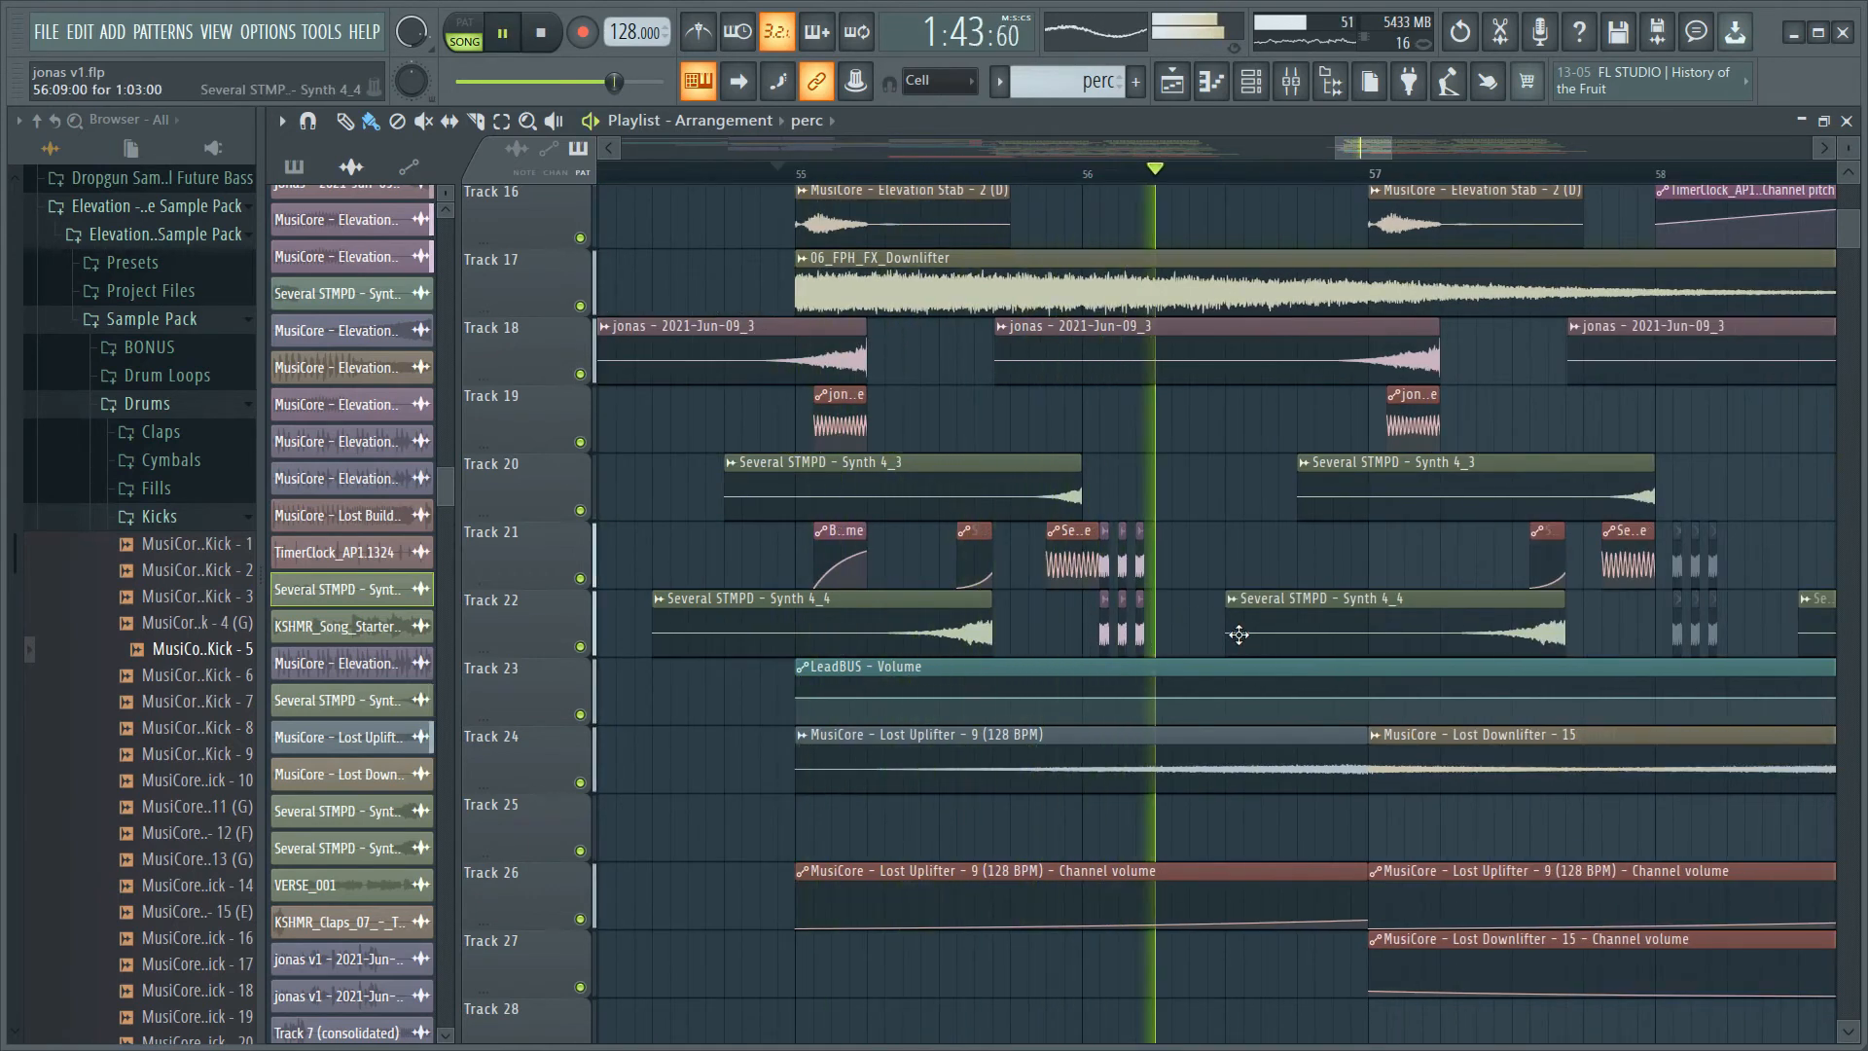
{"action": "scroll", "coordinate": [786, 578], "scroll_direction": "down", "scroll_amount": 5}
{"action": "scroll", "coordinate": [786, 578], "scroll_direction": "up", "scroll_amount": 8}
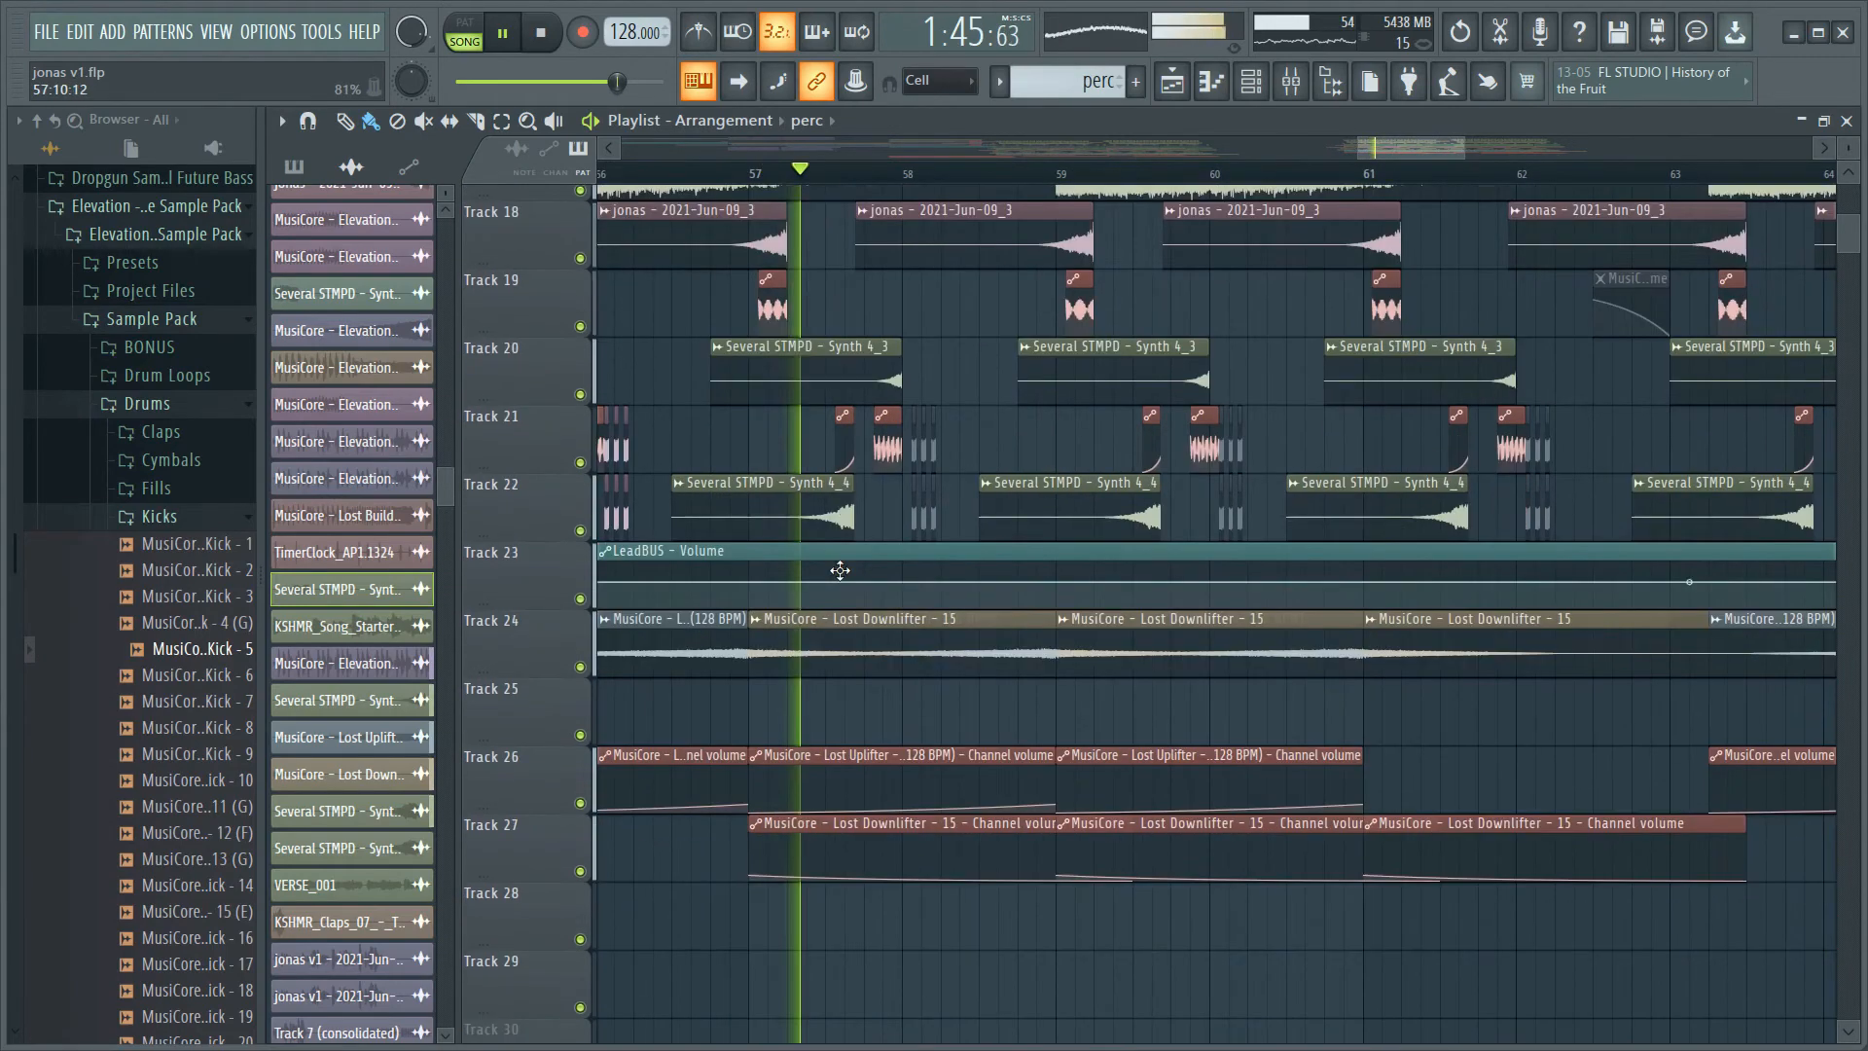
- Try unmuting the matching chopped clips at bar 58, replay the drop from bar 55, then stop and mute all the chops again
{"action": "scroll", "coordinate": [973, 458], "scroll_direction": "down", "scroll_amount": 4}
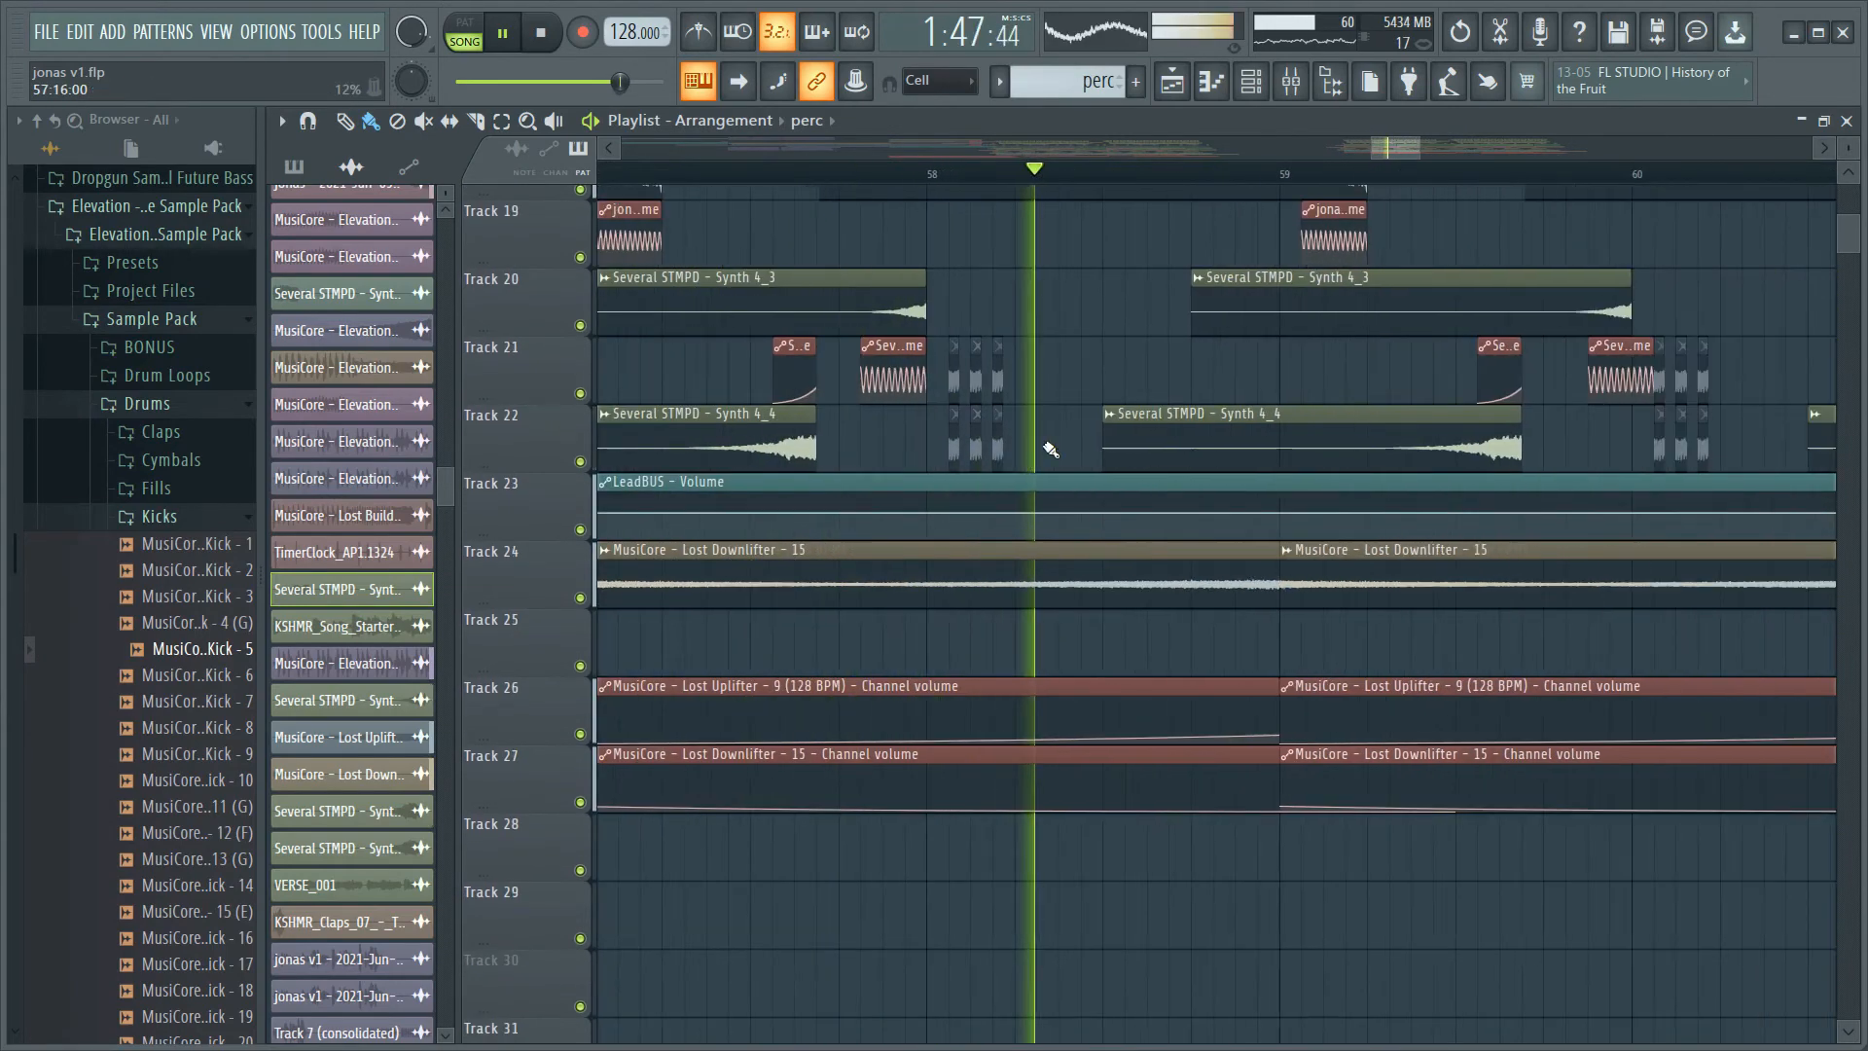
{"action": "key", "text": "space"}
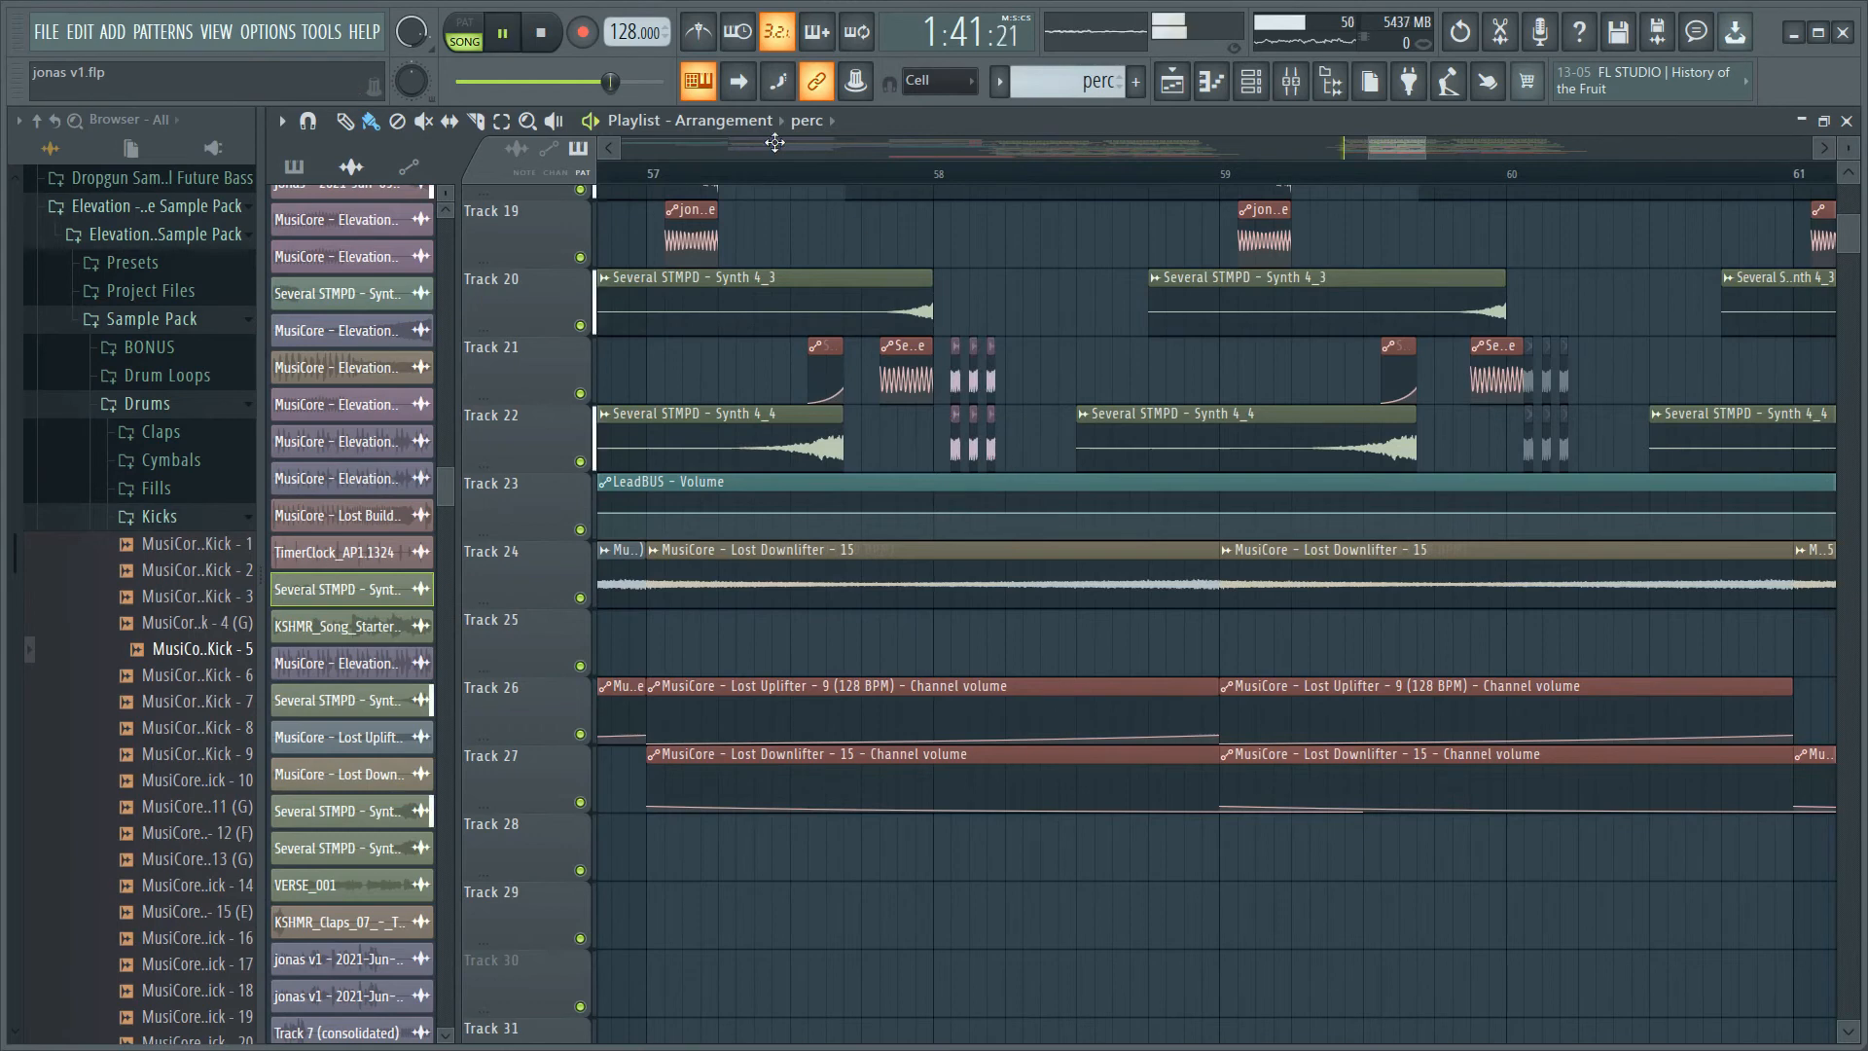
{"action": "scroll", "coordinate": [1040, 288], "scroll_direction": "down", "scroll_amount": 3}
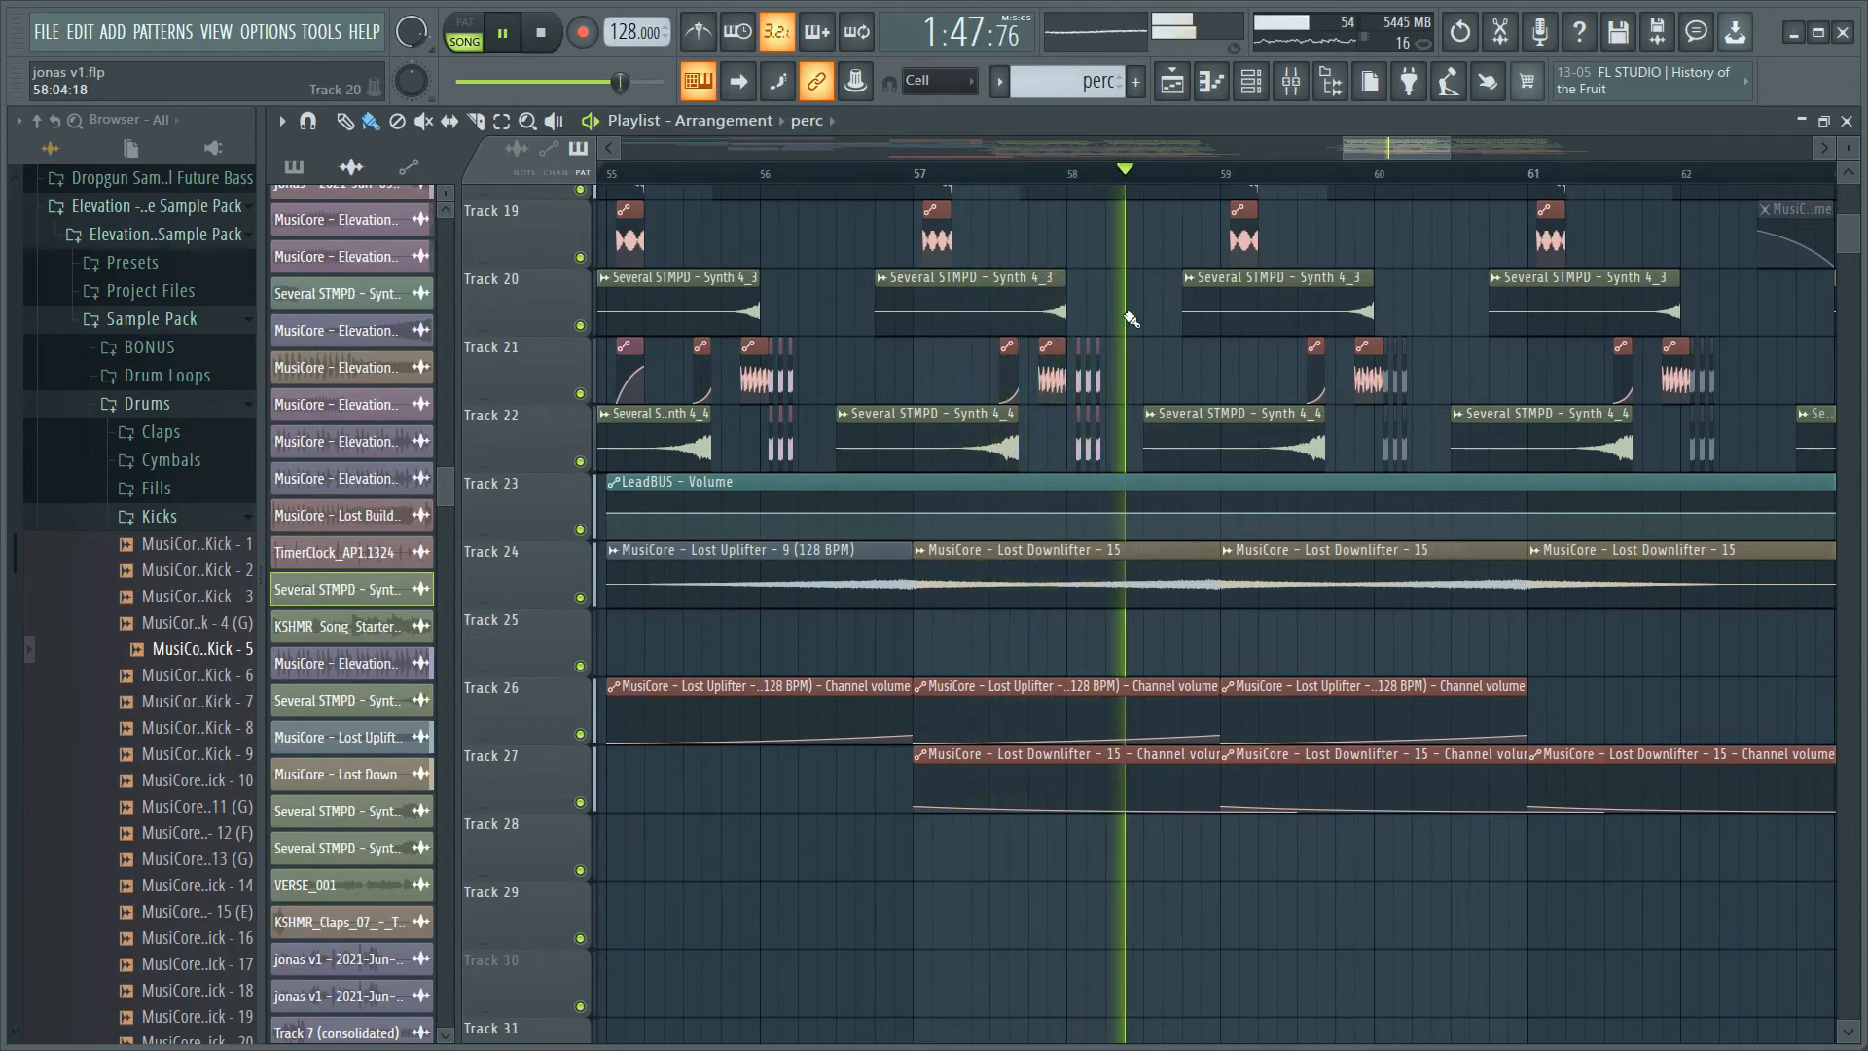
{"action": "key", "text": "space"}
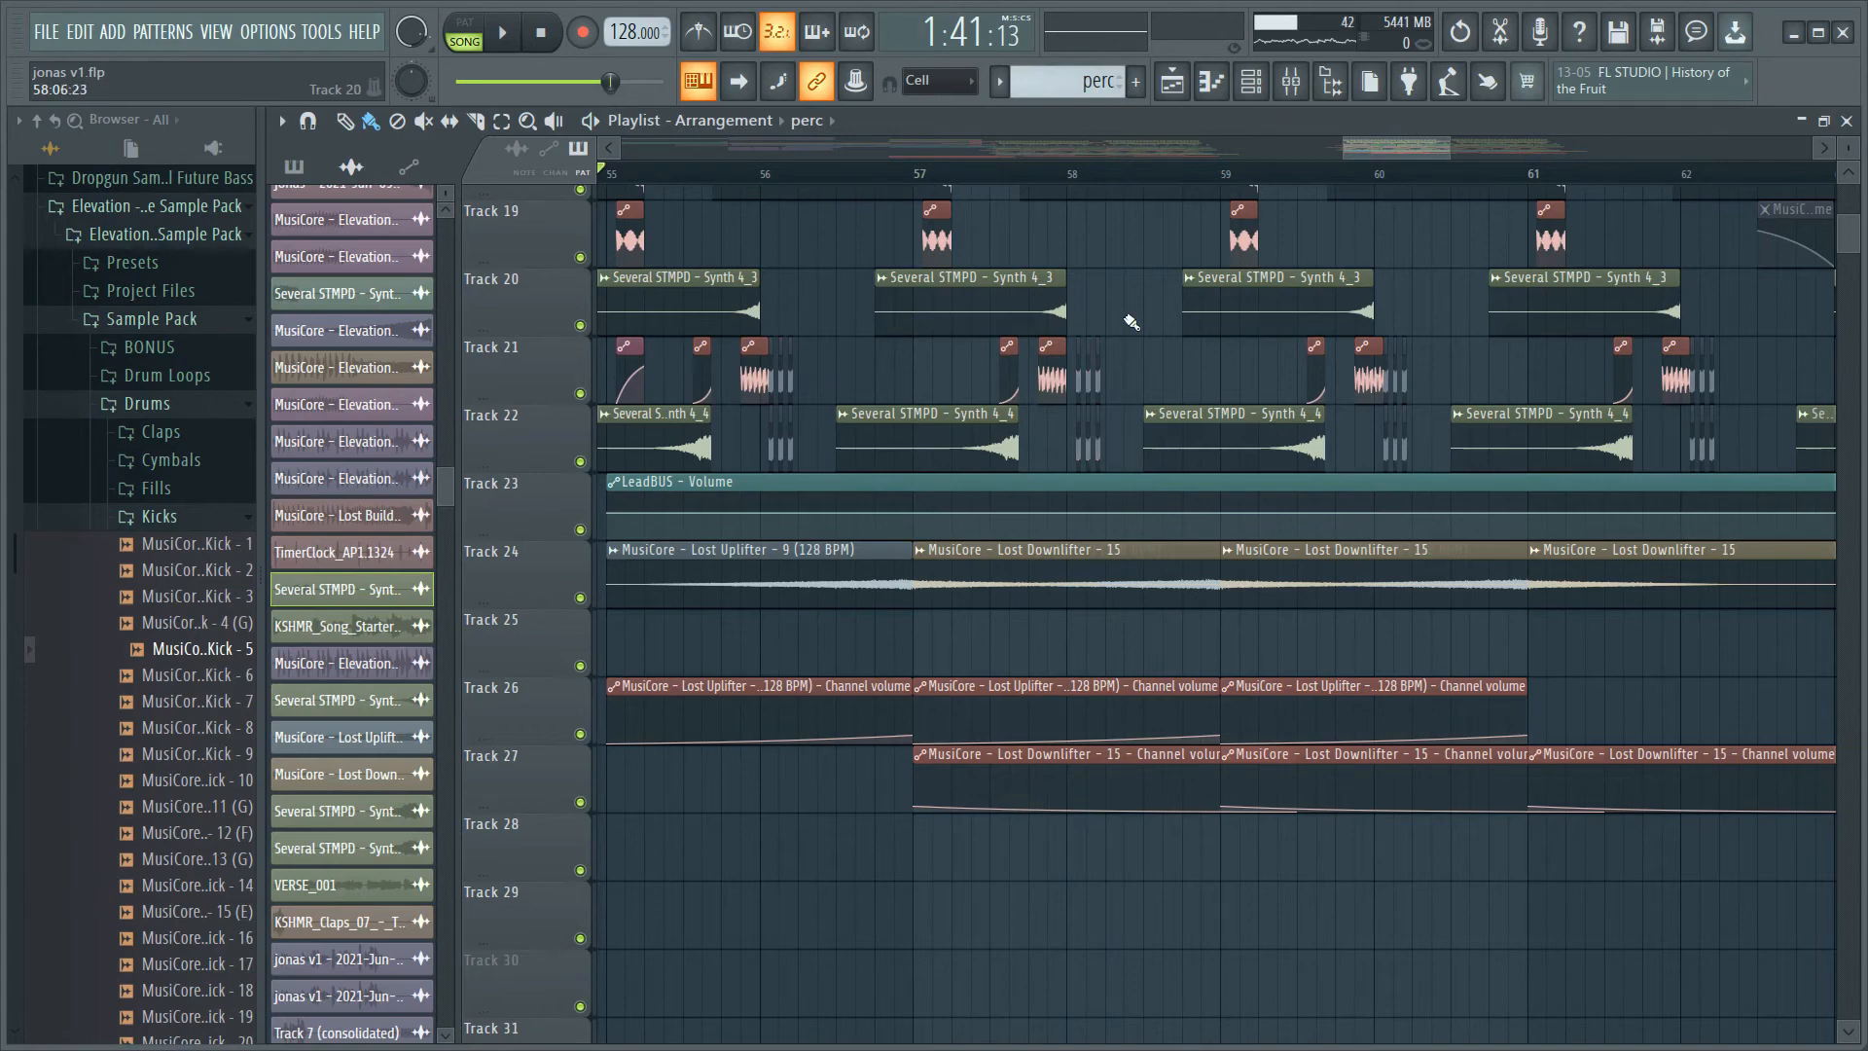
- Inspect the Several STMPD - Kick 1 clips on Track 8 up close around bar 56
{"action": "scroll", "coordinate": [1132, 322], "scroll_direction": "up", "scroll_amount": 4}
{"action": "scroll", "coordinate": [896, 426], "scroll_direction": "up", "scroll_amount": 10}
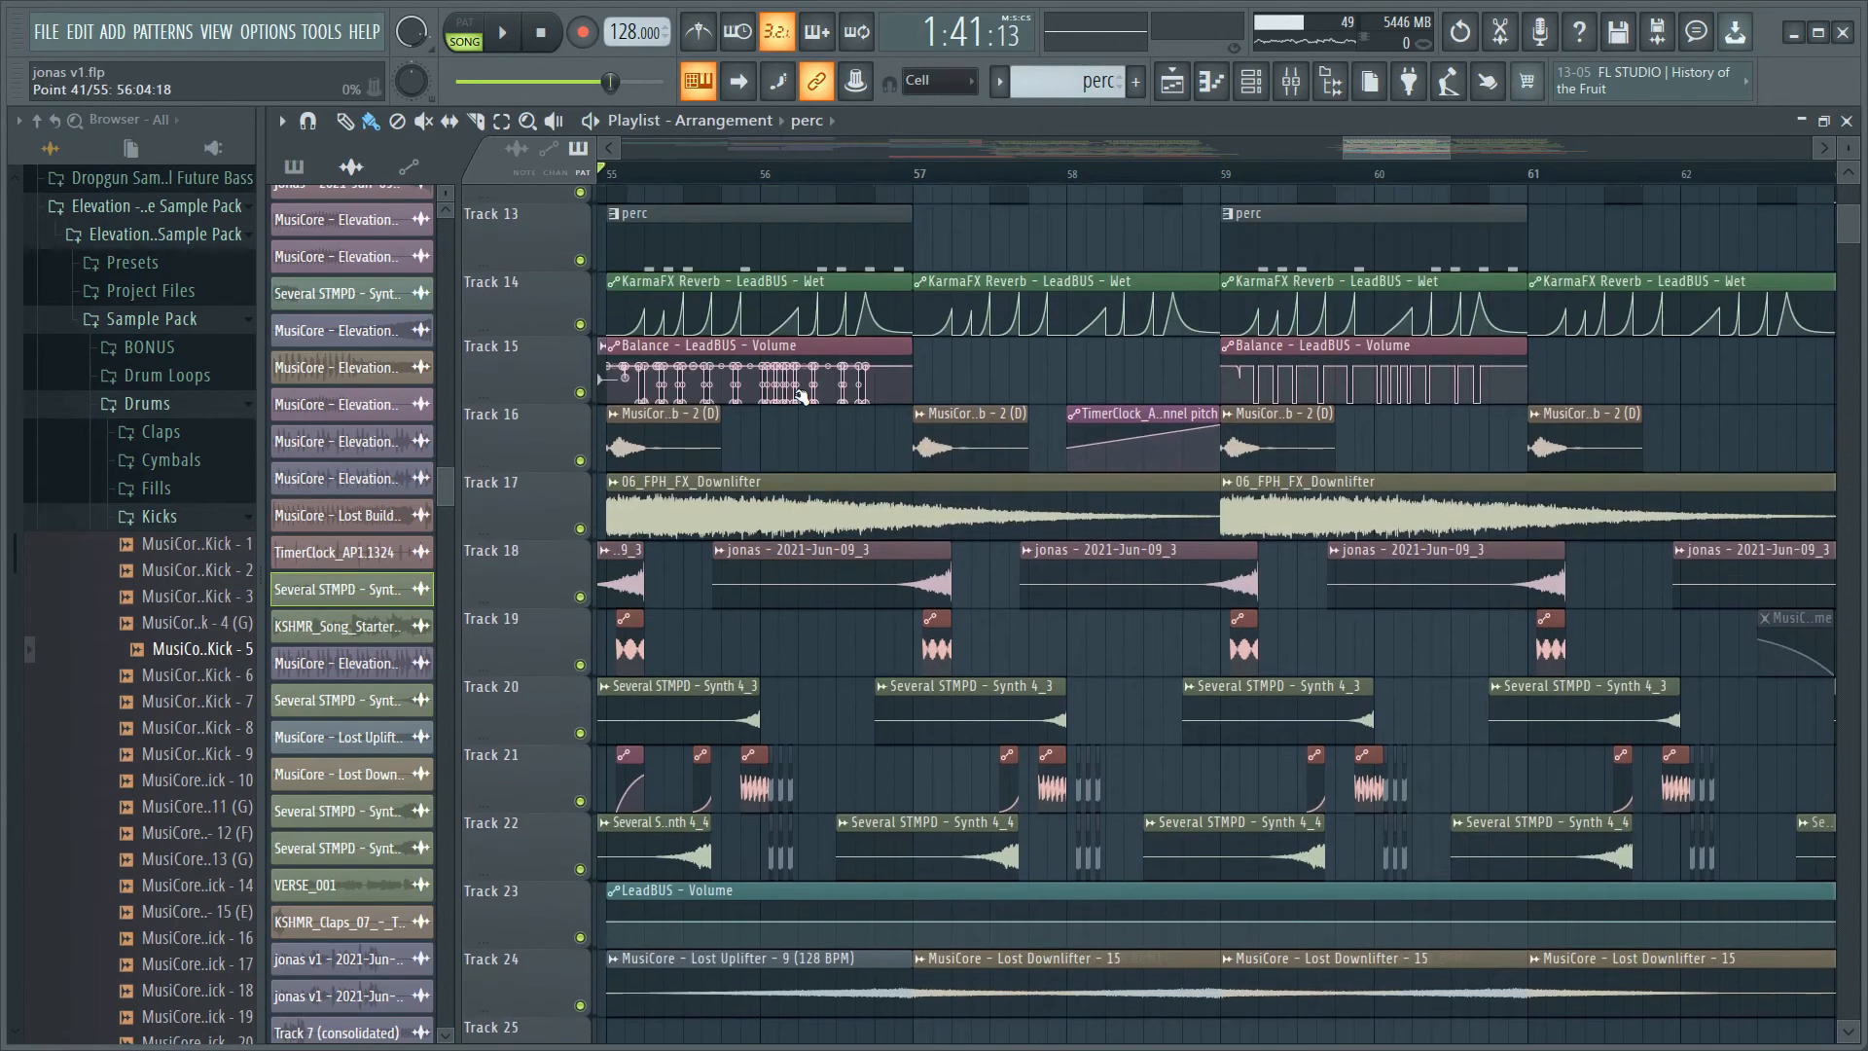
{"action": "scroll", "coordinate": [1052, 410], "scroll_direction": "down", "scroll_amount": 1}
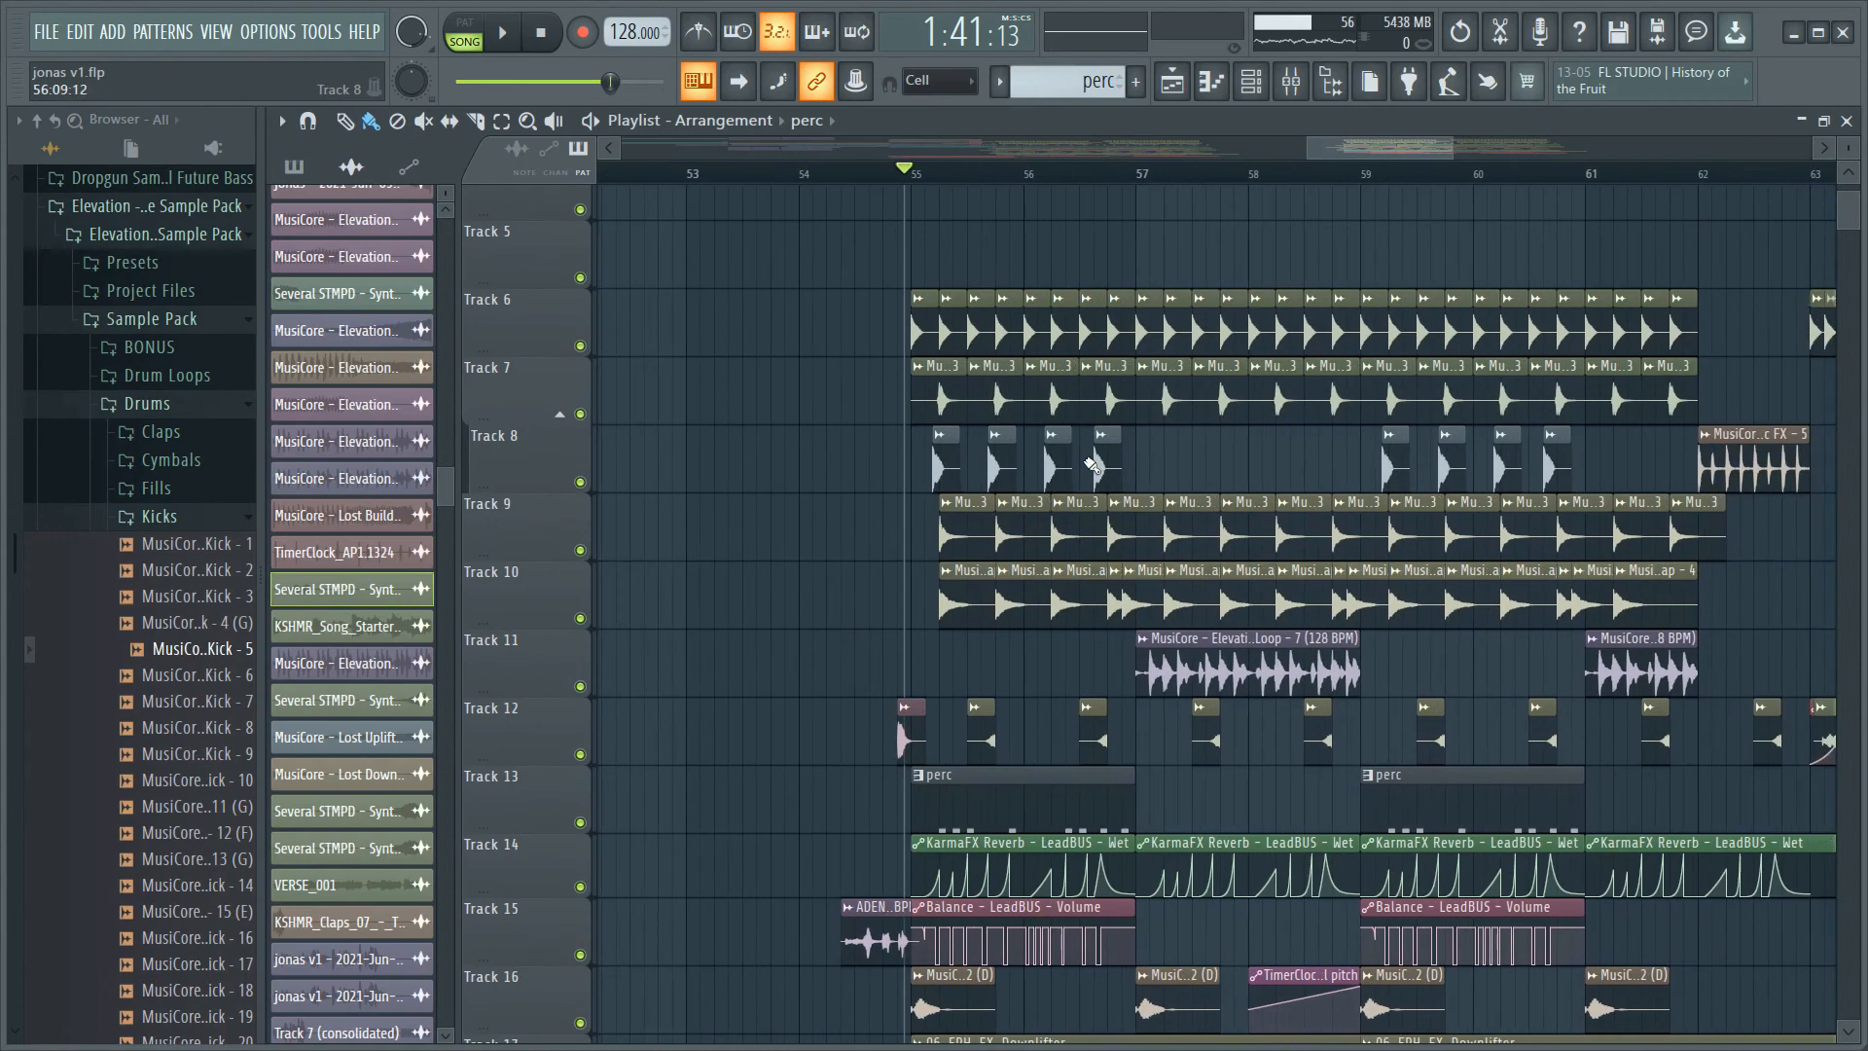
{"action": "scroll", "coordinate": [1093, 461], "scroll_direction": "down", "scroll_amount": 5}
{"action": "scroll", "coordinate": [959, 439], "scroll_direction": "up", "scroll_amount": 6}
{"action": "scroll", "coordinate": [1083, 481], "scroll_direction": "up", "scroll_amount": 5}
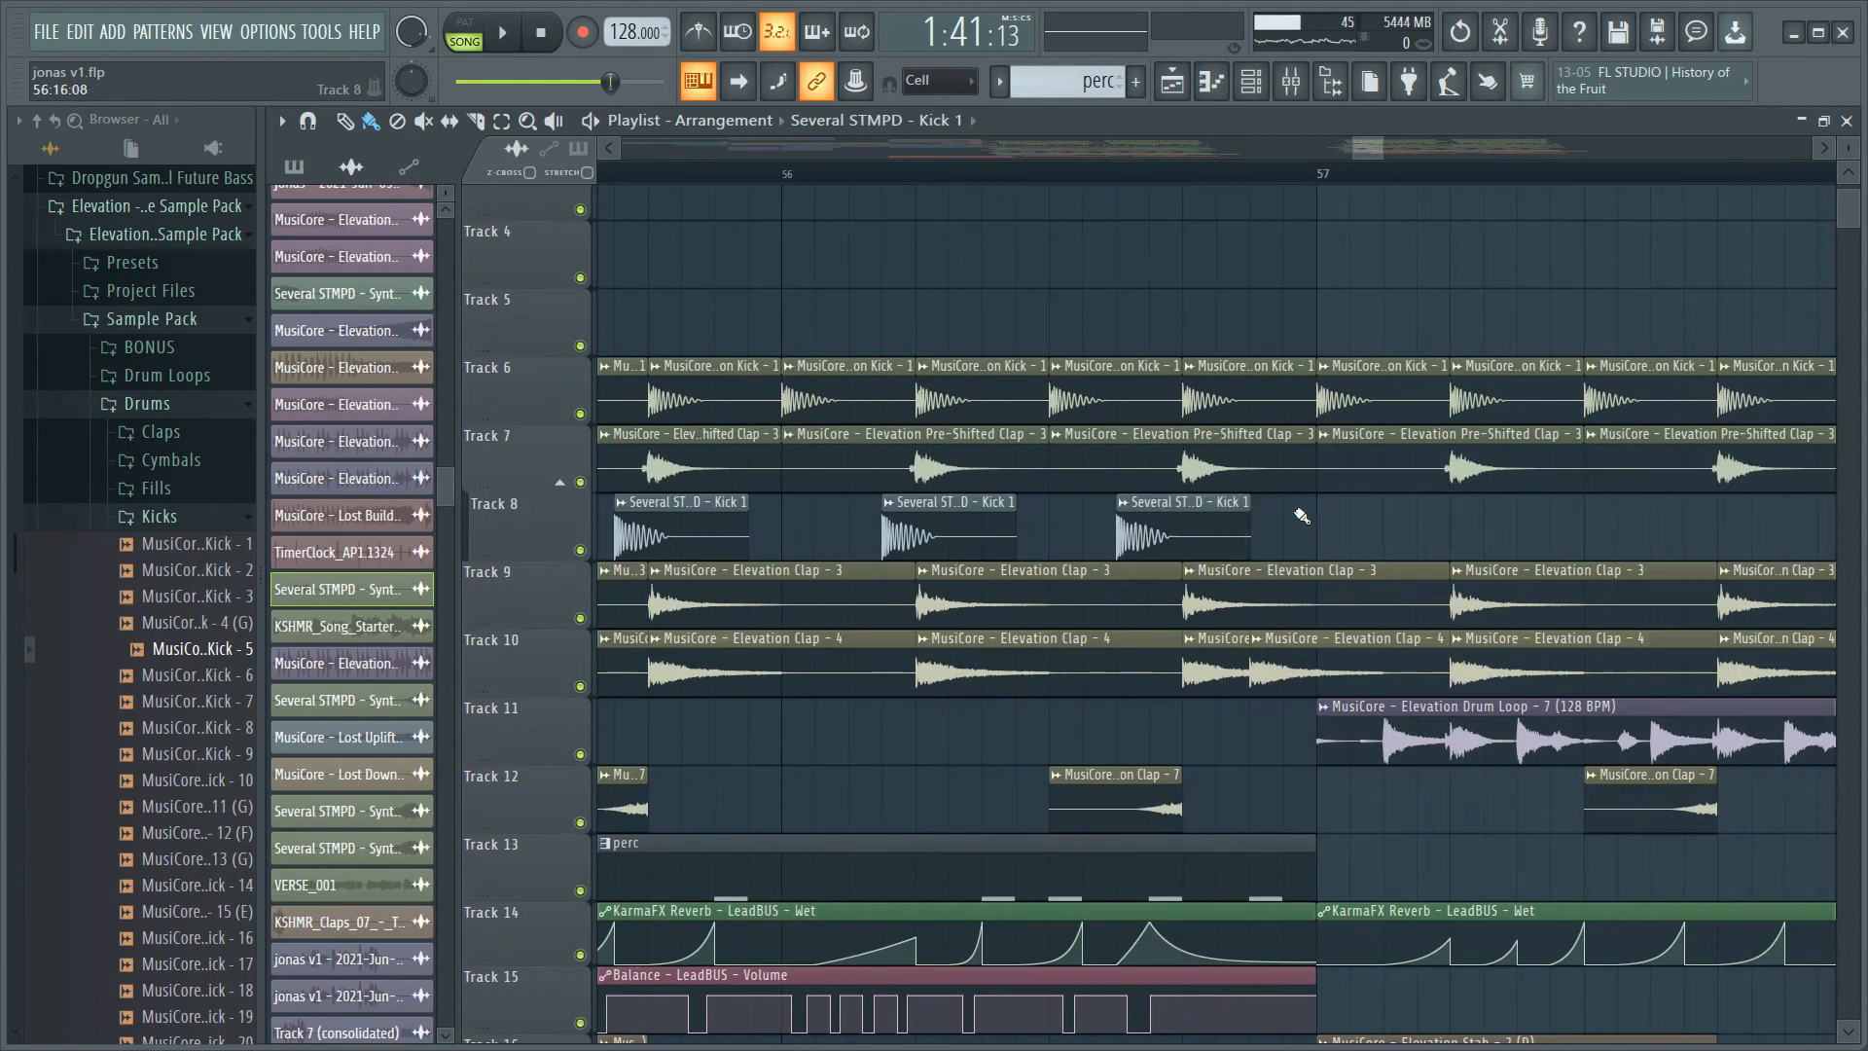
- Review how the clips and automation are arranged across both halves of the drop, from bar 55 to bar 71
{"action": "scroll", "coordinate": [1302, 544], "scroll_direction": "down", "scroll_amount": 4}
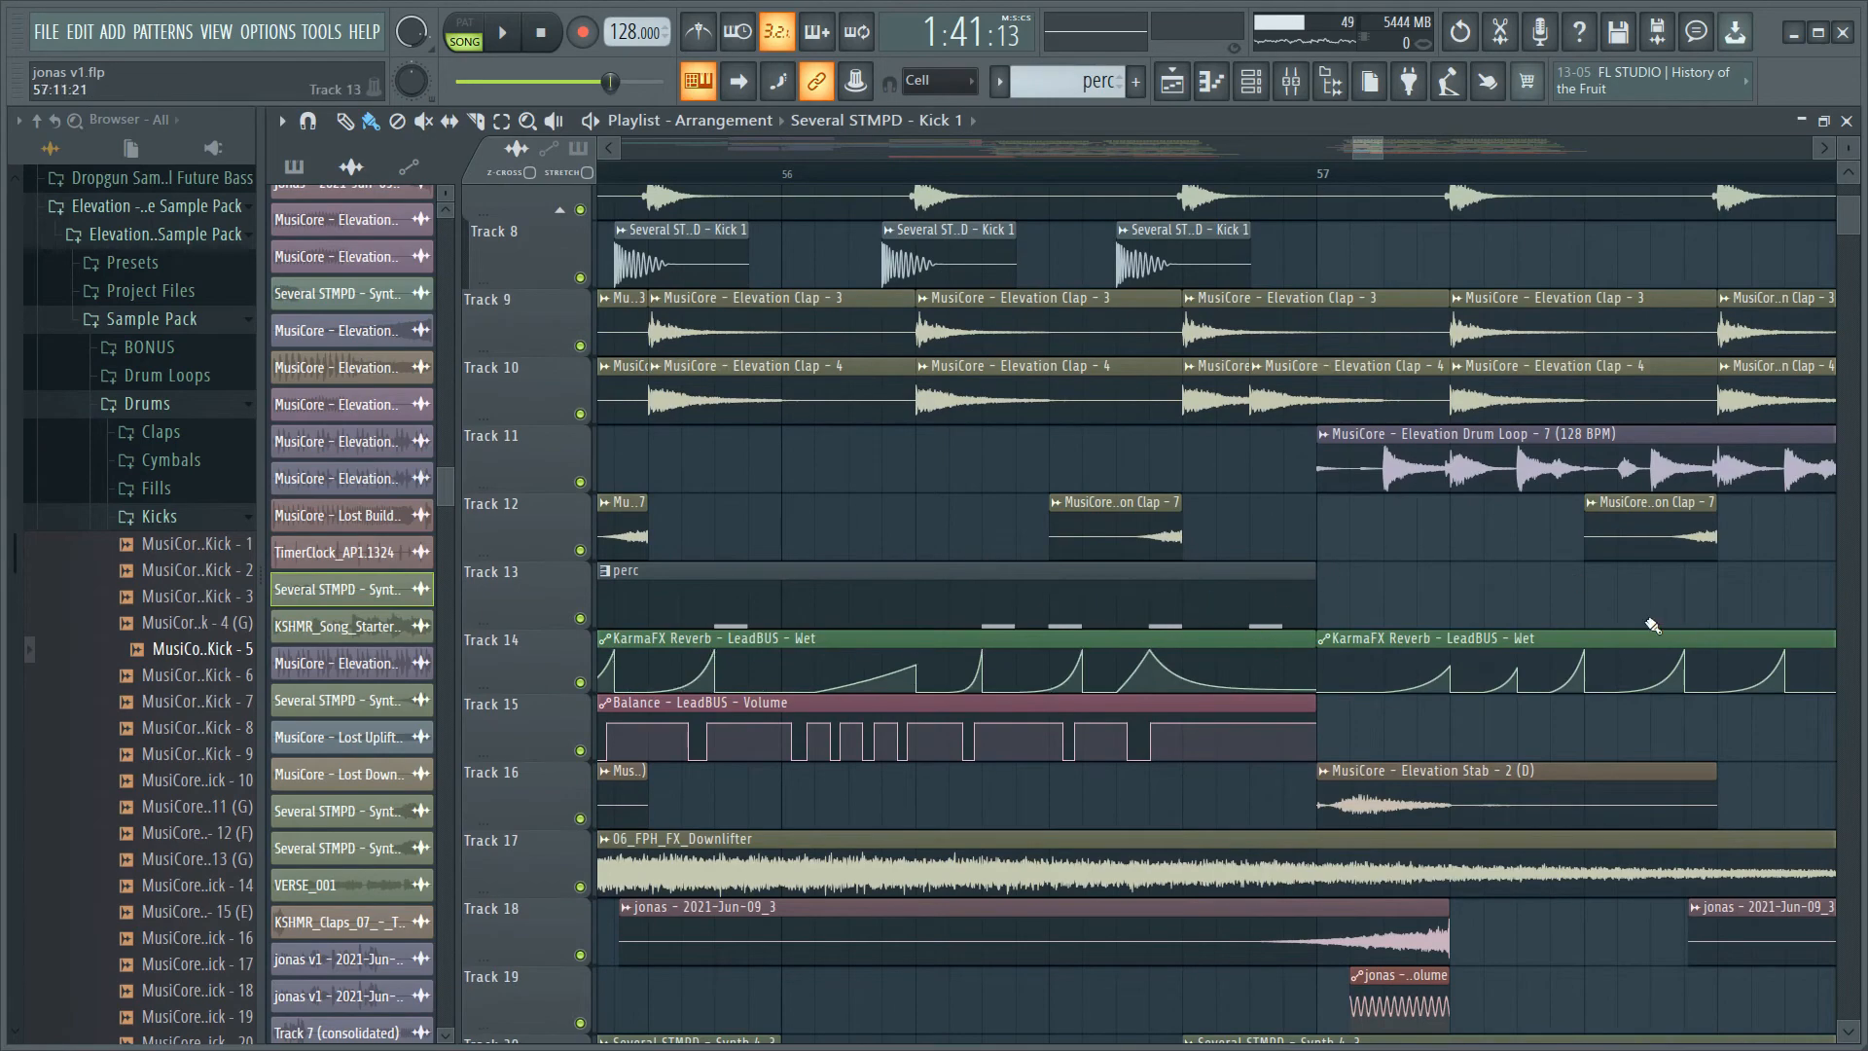
{"action": "scroll", "coordinate": [1652, 624], "scroll_direction": "down", "scroll_amount": 5}
{"action": "scroll", "coordinate": [700, 476], "scroll_direction": "down", "scroll_amount": 3, "text": "ctrl"}
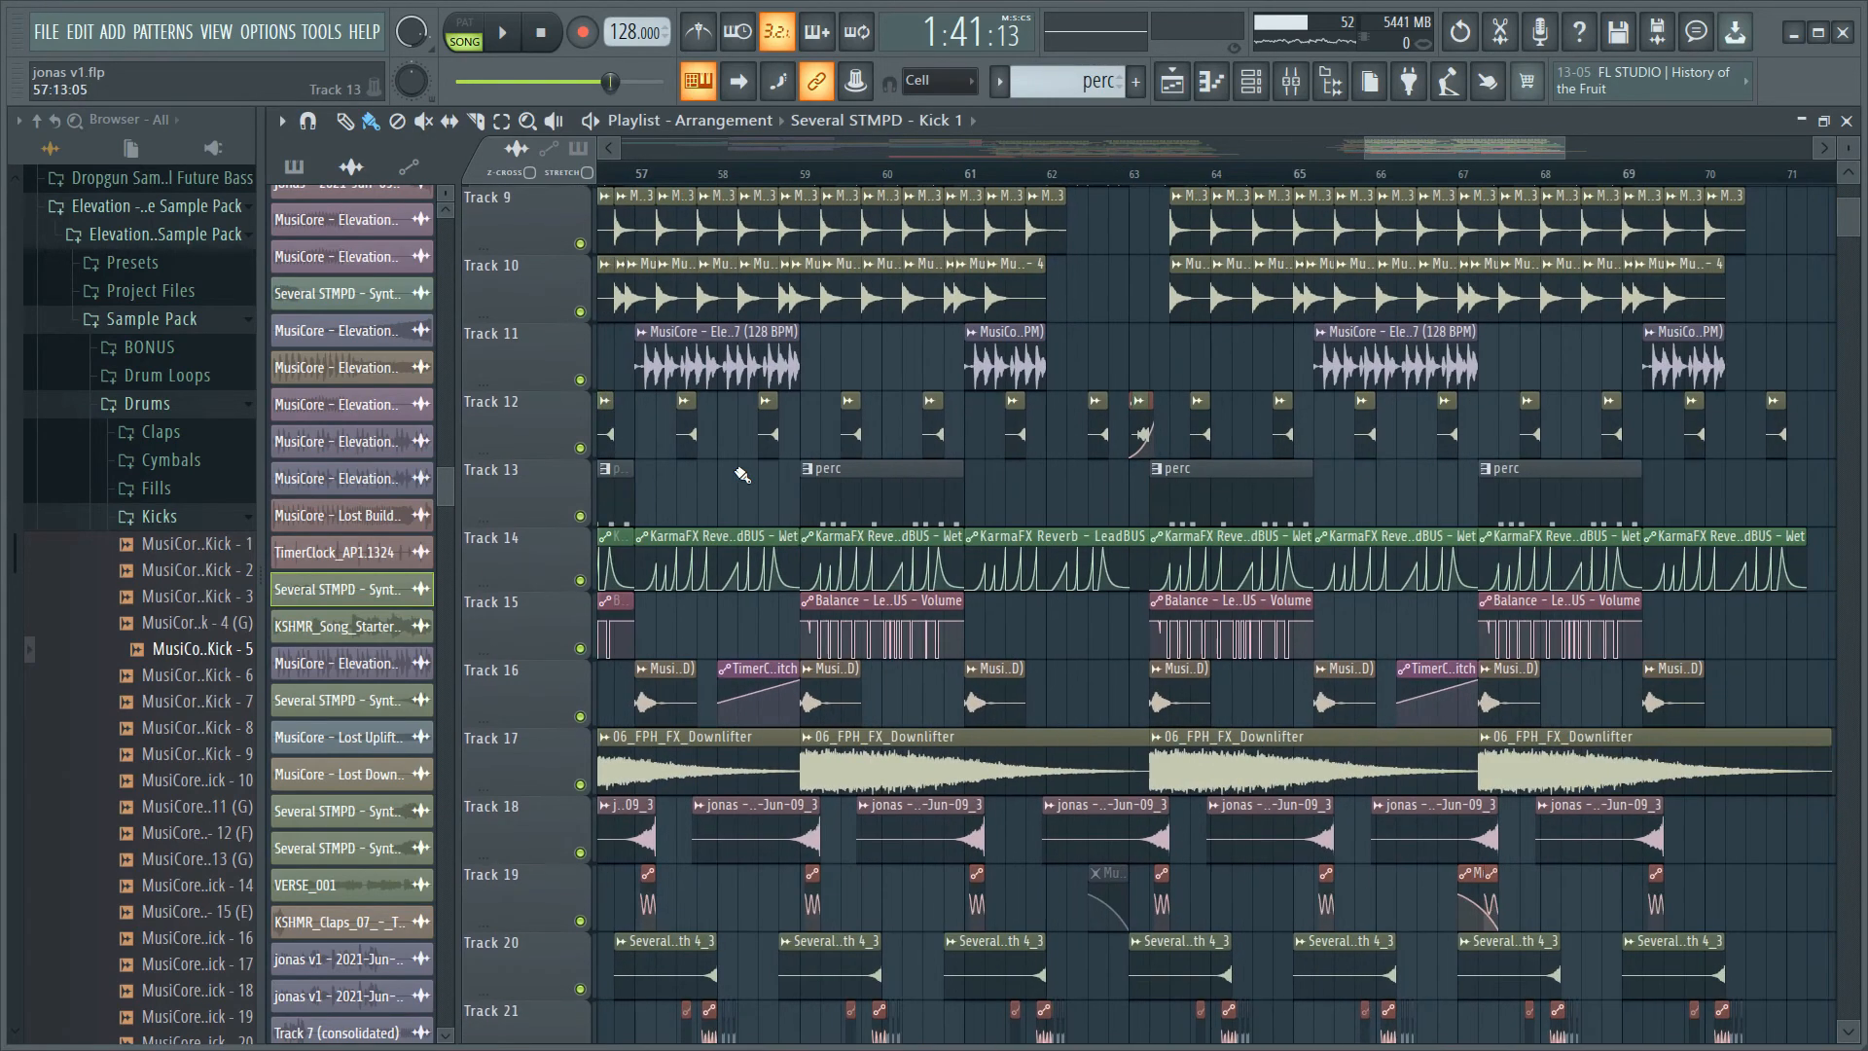
{"action": "scroll", "coordinate": [856, 545], "scroll_direction": "up", "scroll_amount": 3}
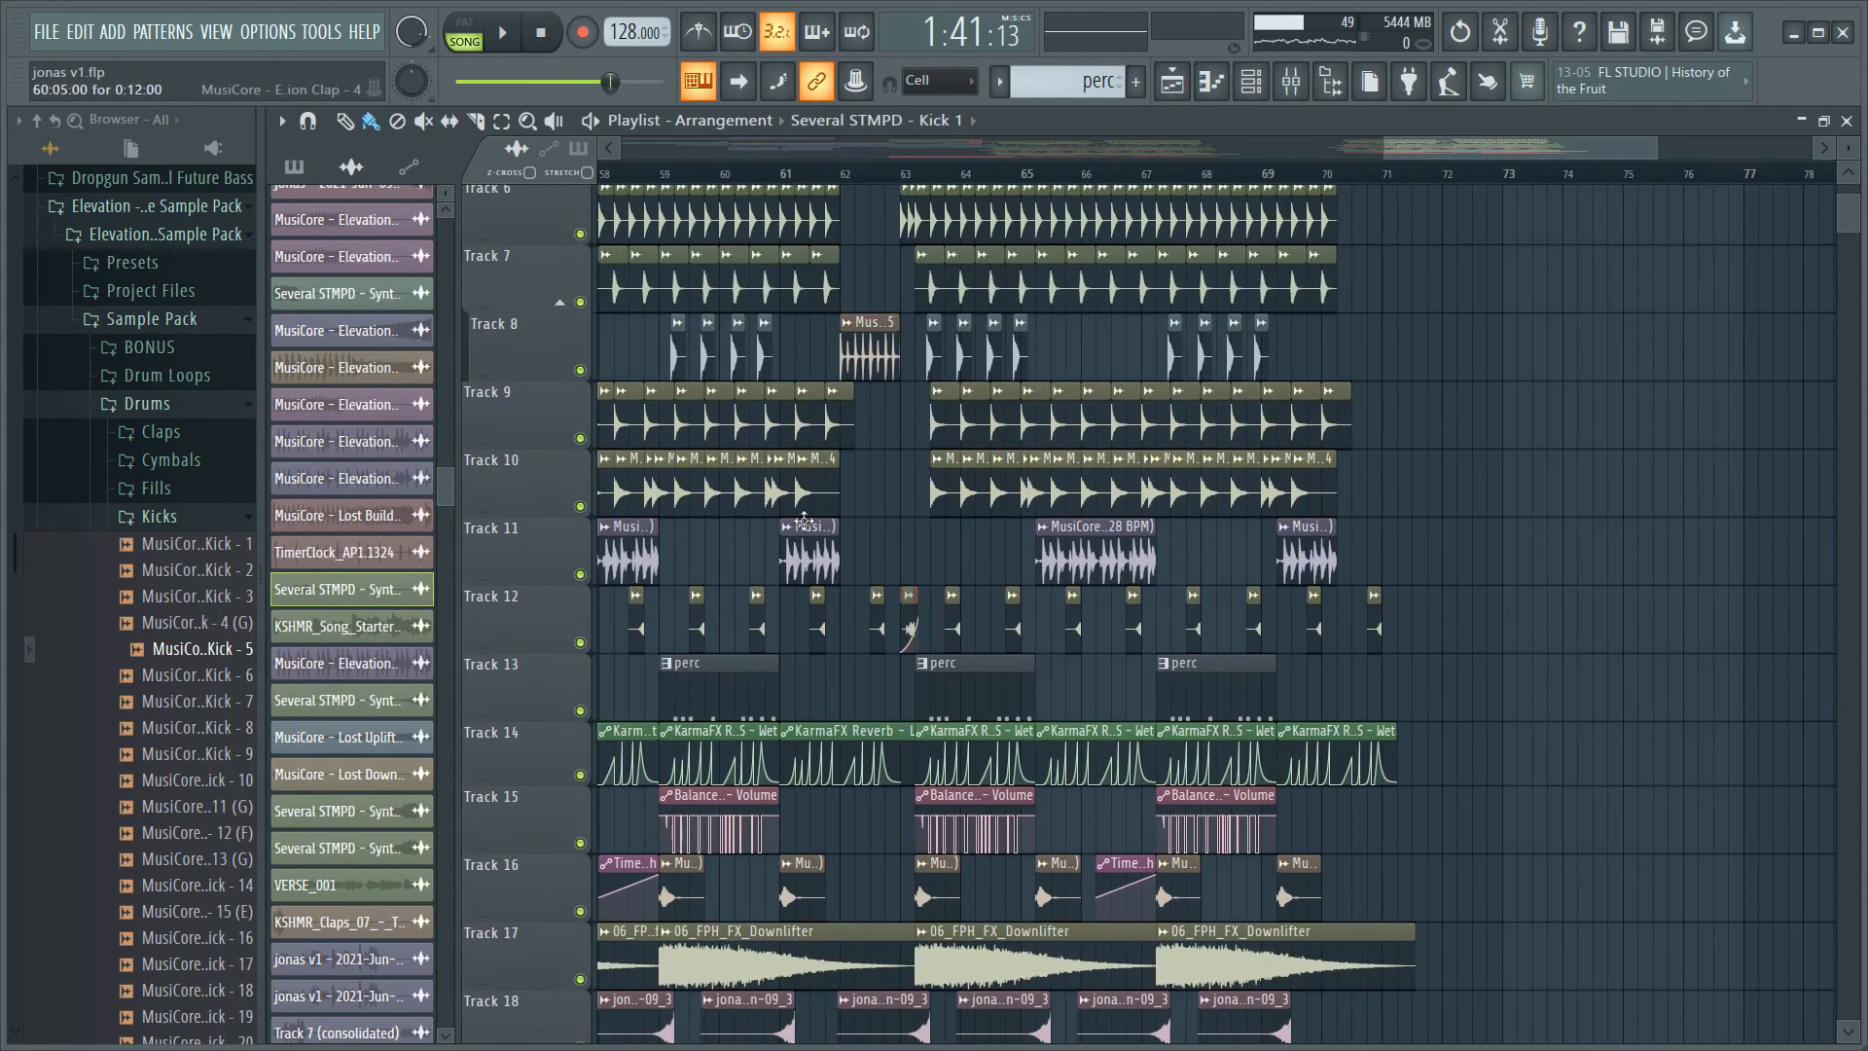
{"action": "left_click_drag", "start_coordinate": [1072, 656], "coordinate": [1327, 733]}
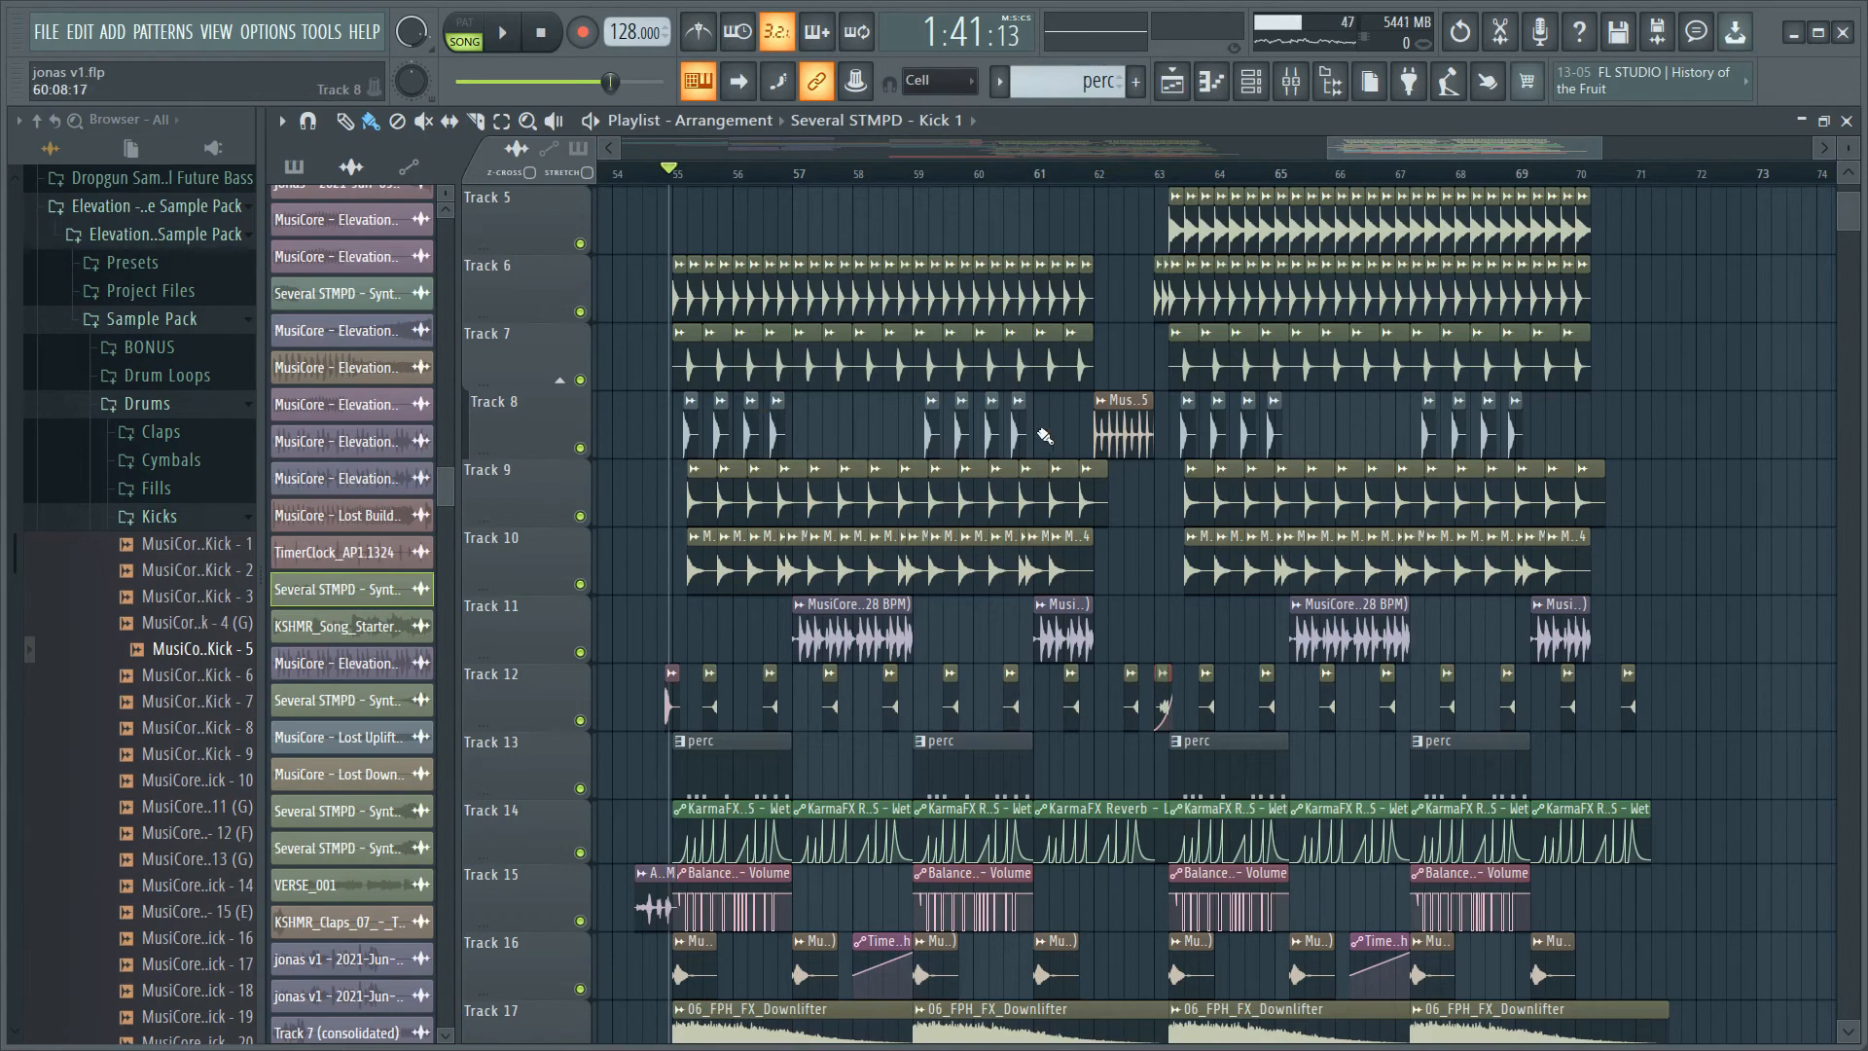
{"action": "scroll", "coordinate": [841, 386], "scroll_direction": "down", "scroll_amount": 6}
{"action": "scroll", "coordinate": [841, 387], "scroll_direction": "up", "scroll_amount": 8}
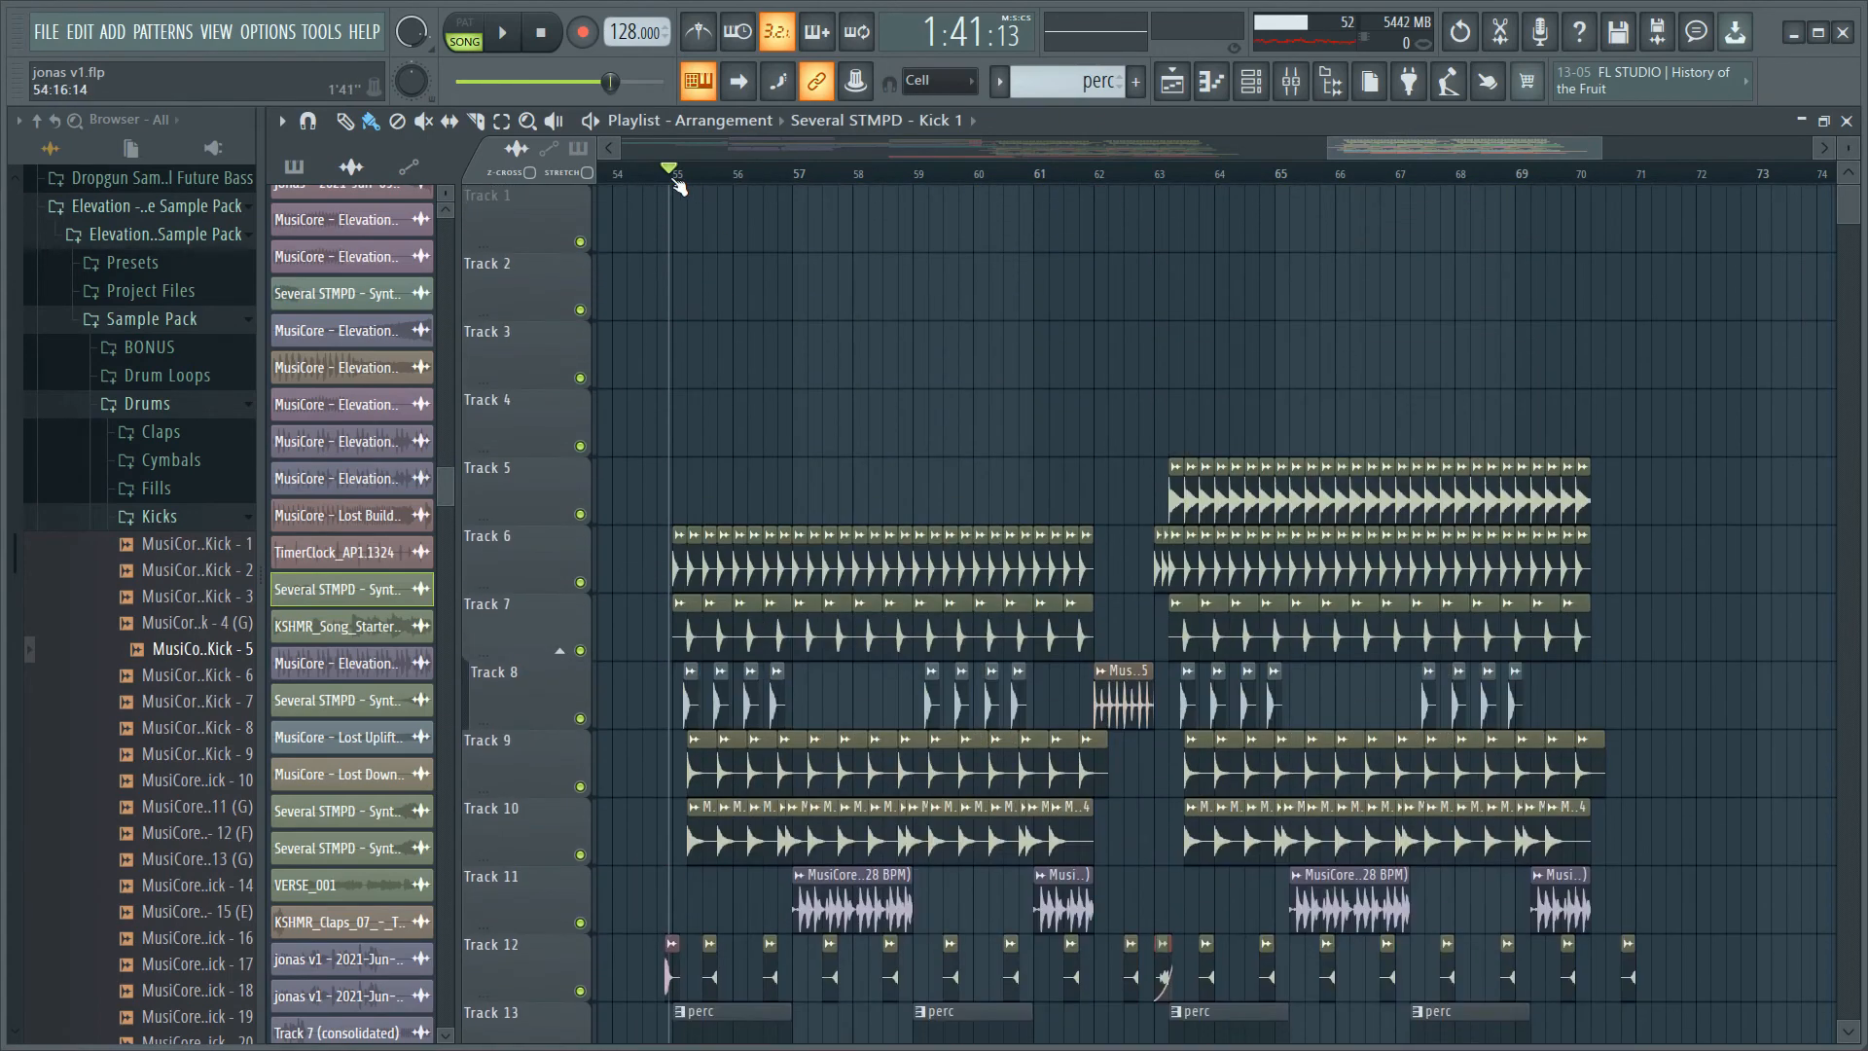
{"action": "scroll", "coordinate": [720, 209], "scroll_direction": "up", "scroll_amount": 2}
{"action": "scroll", "coordinate": [1216, 382], "scroll_direction": "up", "scroll_amount": 1}
{"action": "scroll", "coordinate": [1172, 387], "scroll_direction": "down", "scroll_amount": 2}
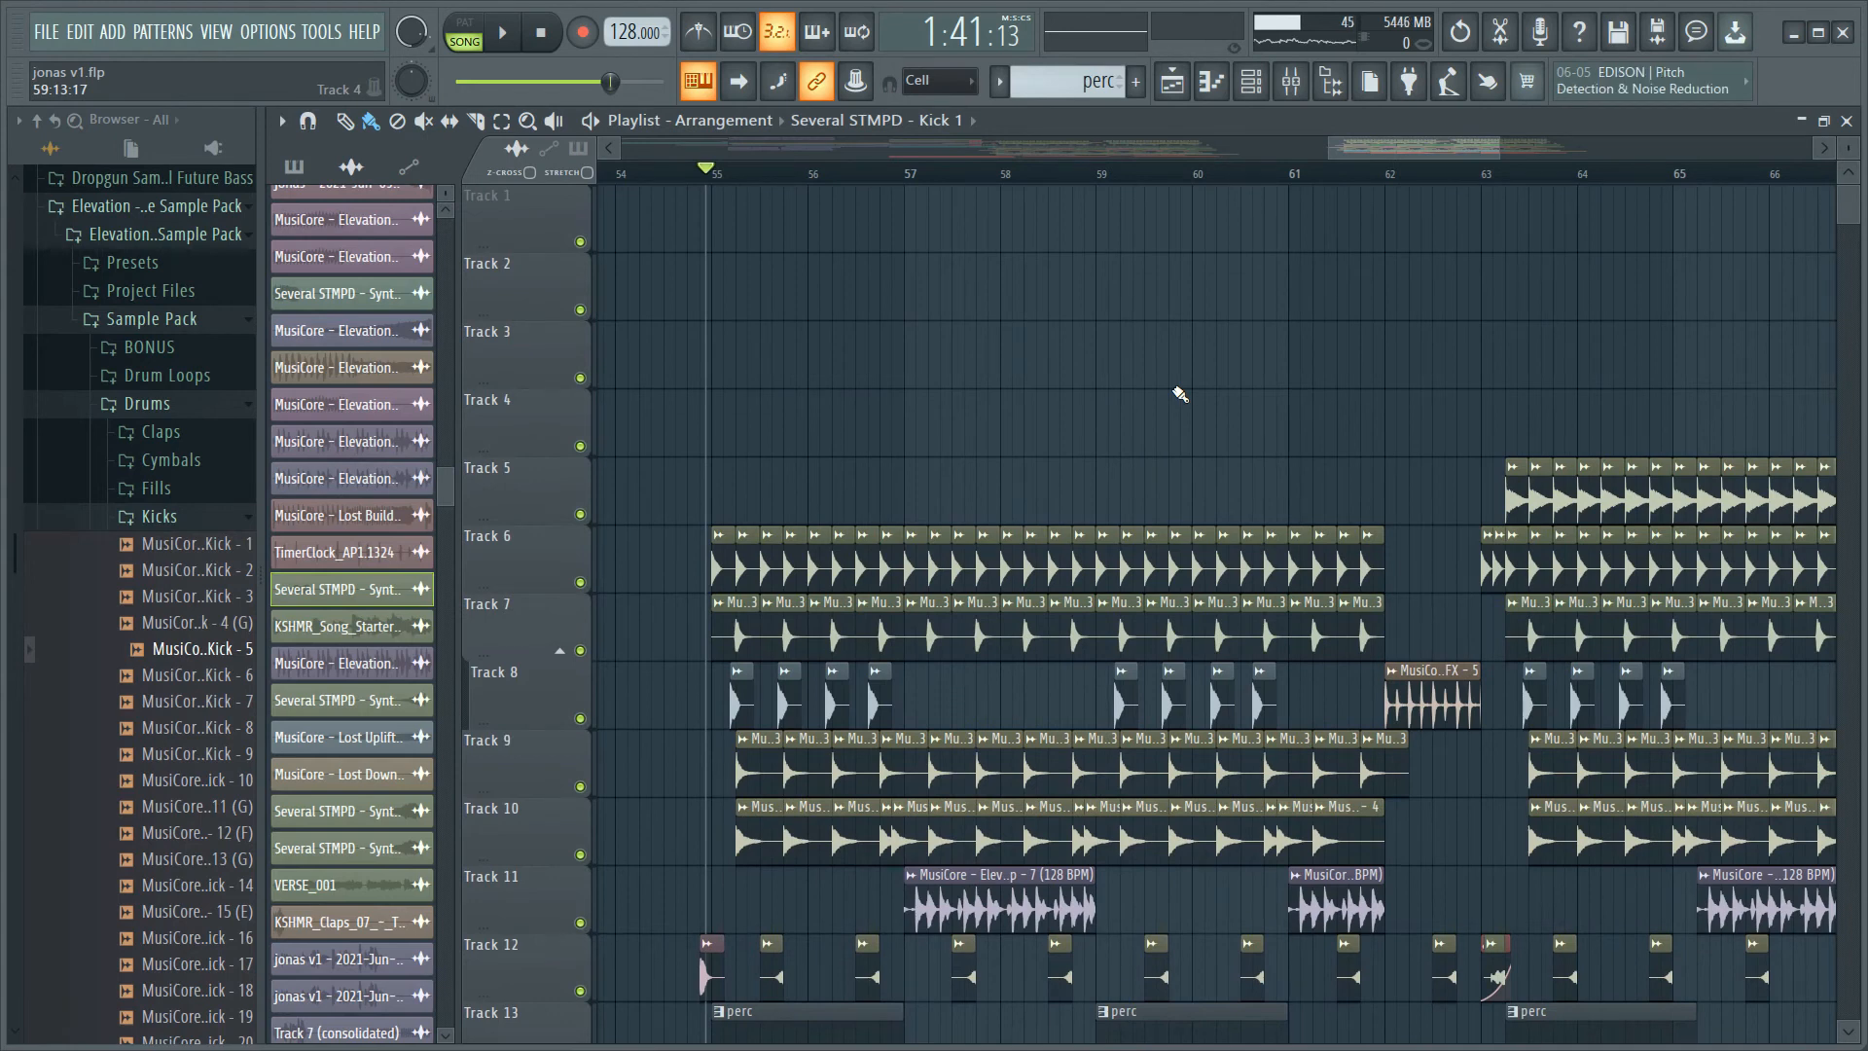
{"action": "scroll", "coordinate": [1177, 391], "scroll_direction": "down", "scroll_amount": 10}
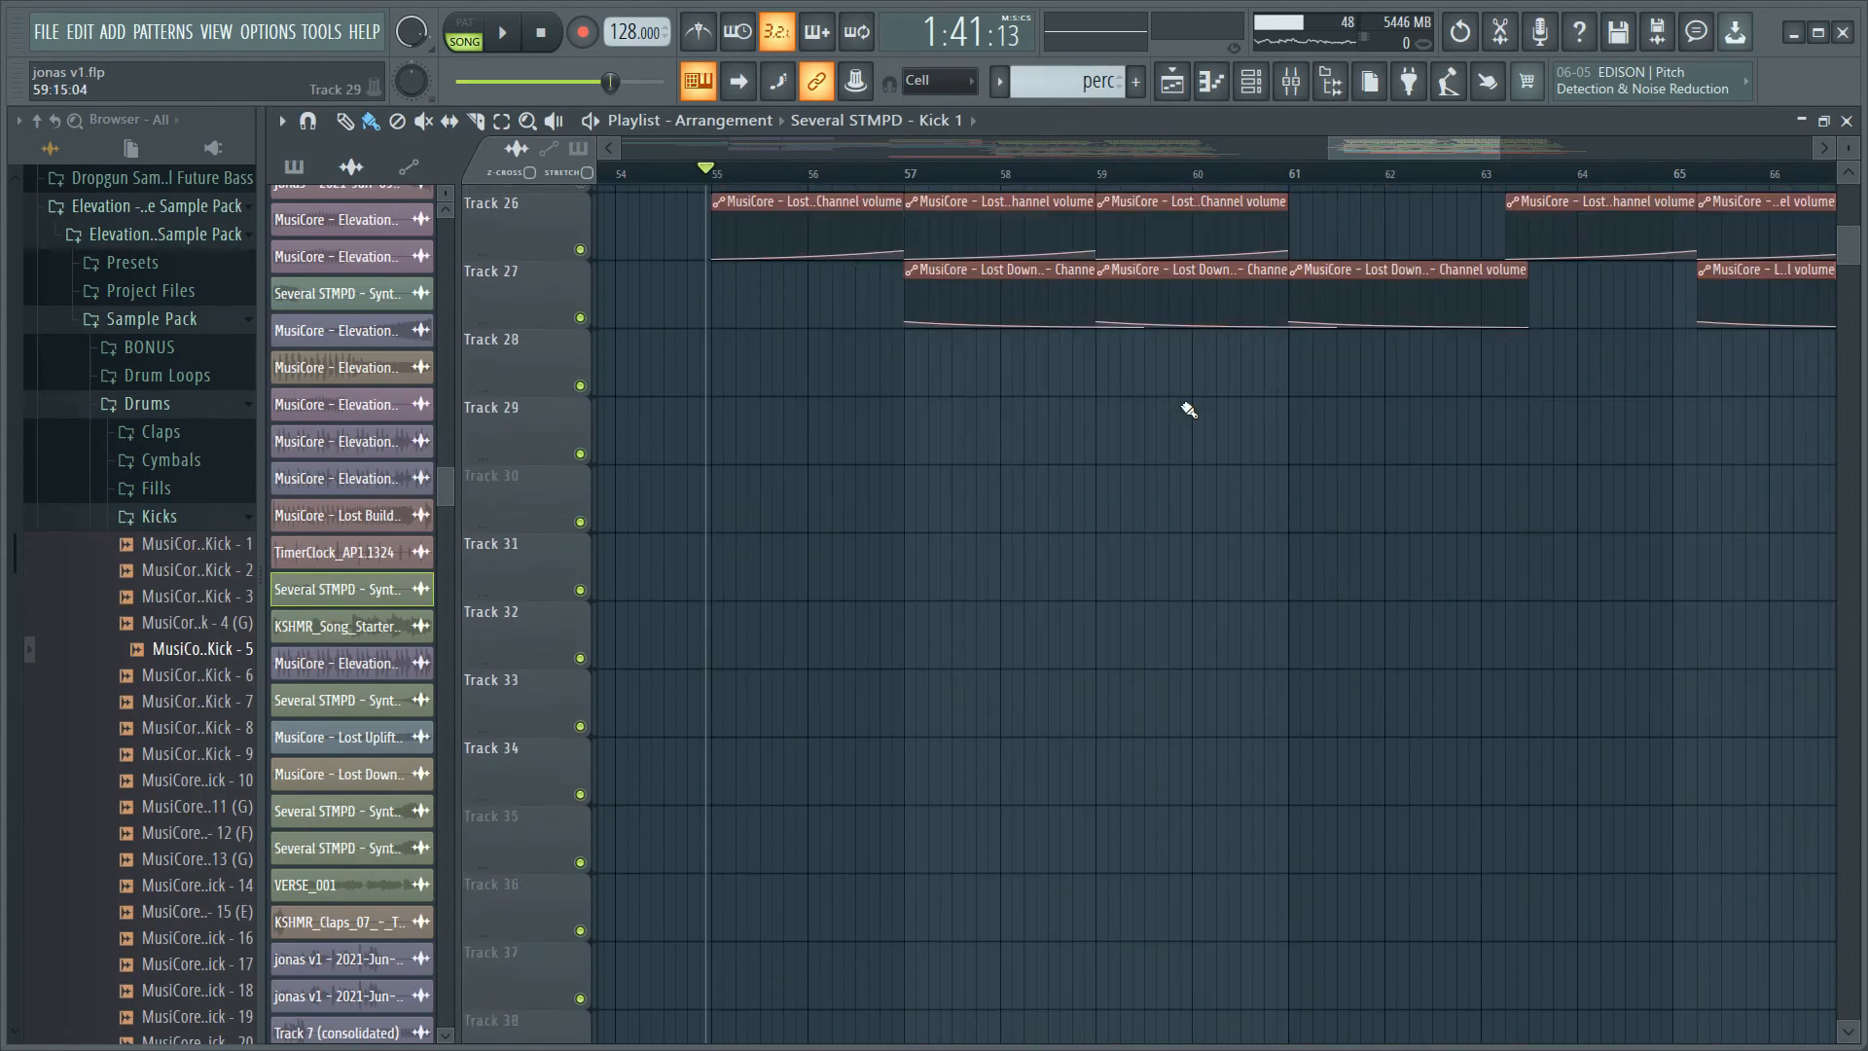
{"action": "scroll", "coordinate": [1189, 410], "scroll_direction": "up", "scroll_amount": 8}
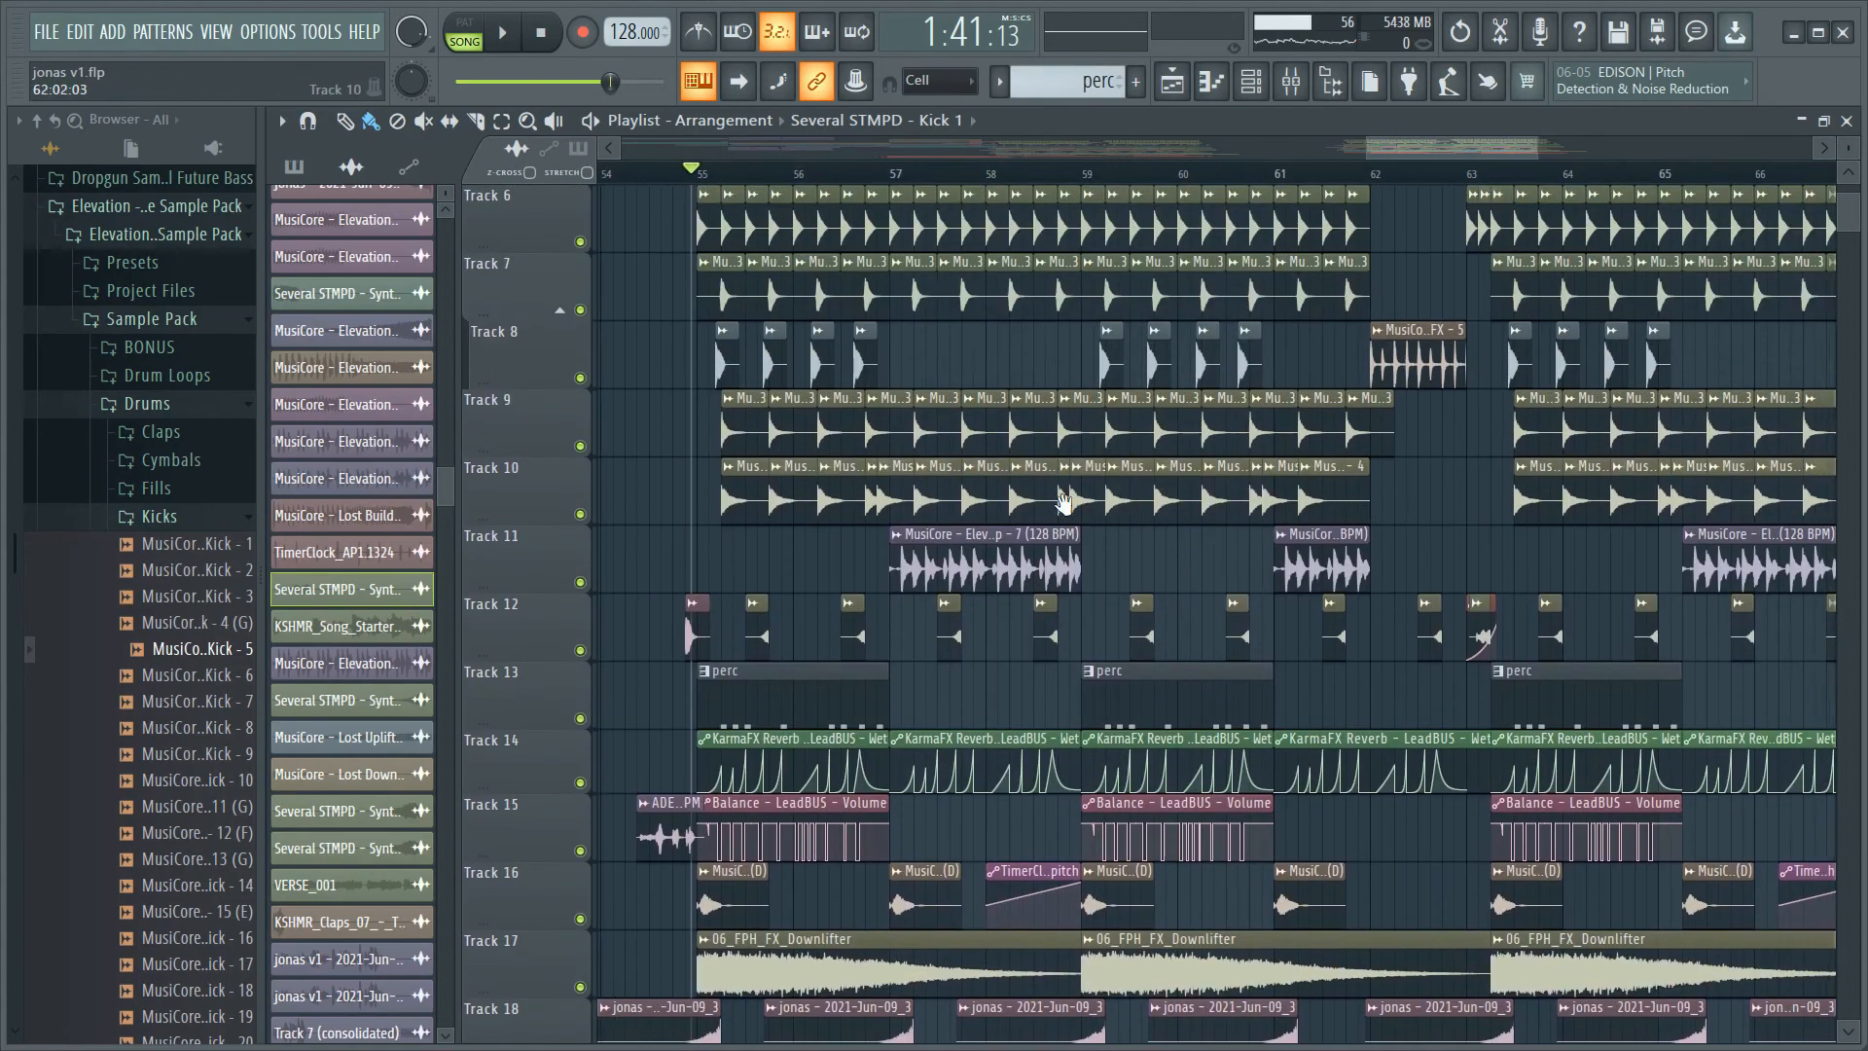
{"action": "scroll", "coordinate": [1065, 503], "scroll_direction": "down", "scroll_amount": 4}
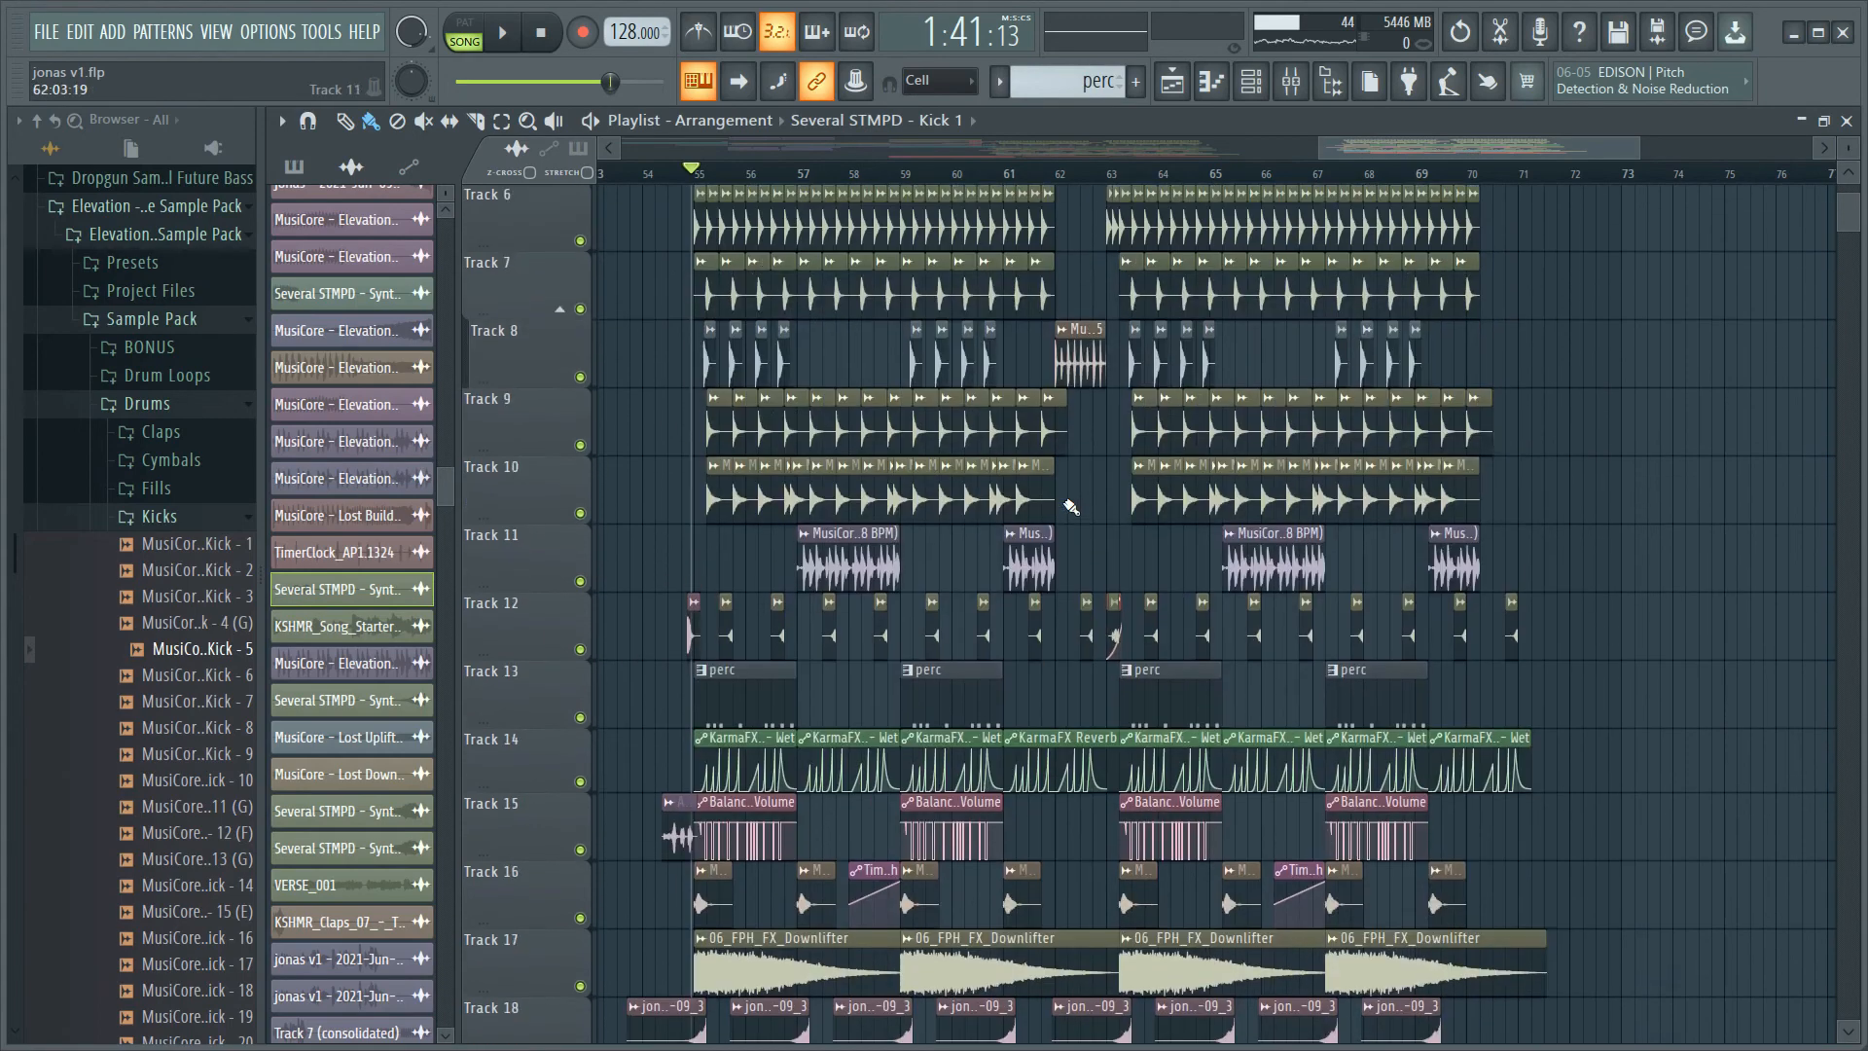
{"action": "scroll", "coordinate": [1070, 506], "scroll_direction": "up", "scroll_amount": 5}
{"action": "scroll", "coordinate": [800, 442], "scroll_direction": "down", "scroll_amount": 4}
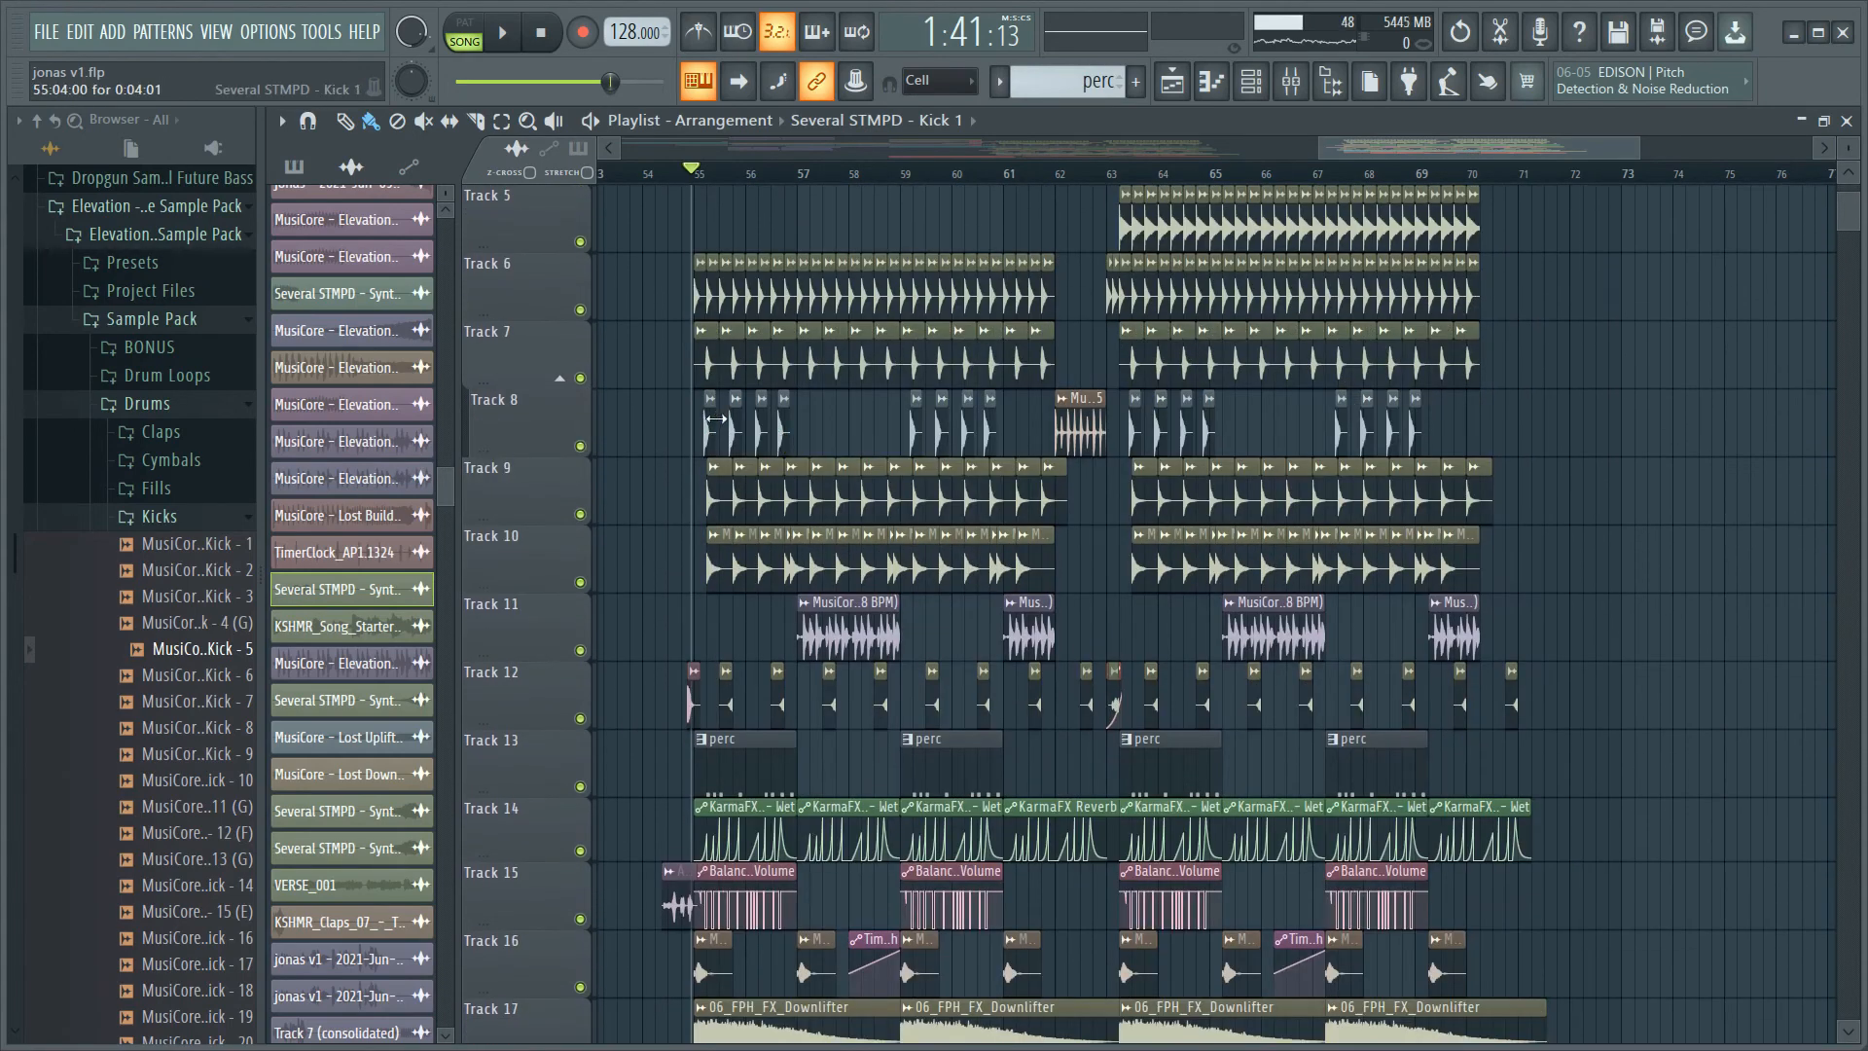
- Place the playhead just before bar 55 and play the full drop through bar 62, then stop
{"action": "left_click", "coordinate": [692, 177]}
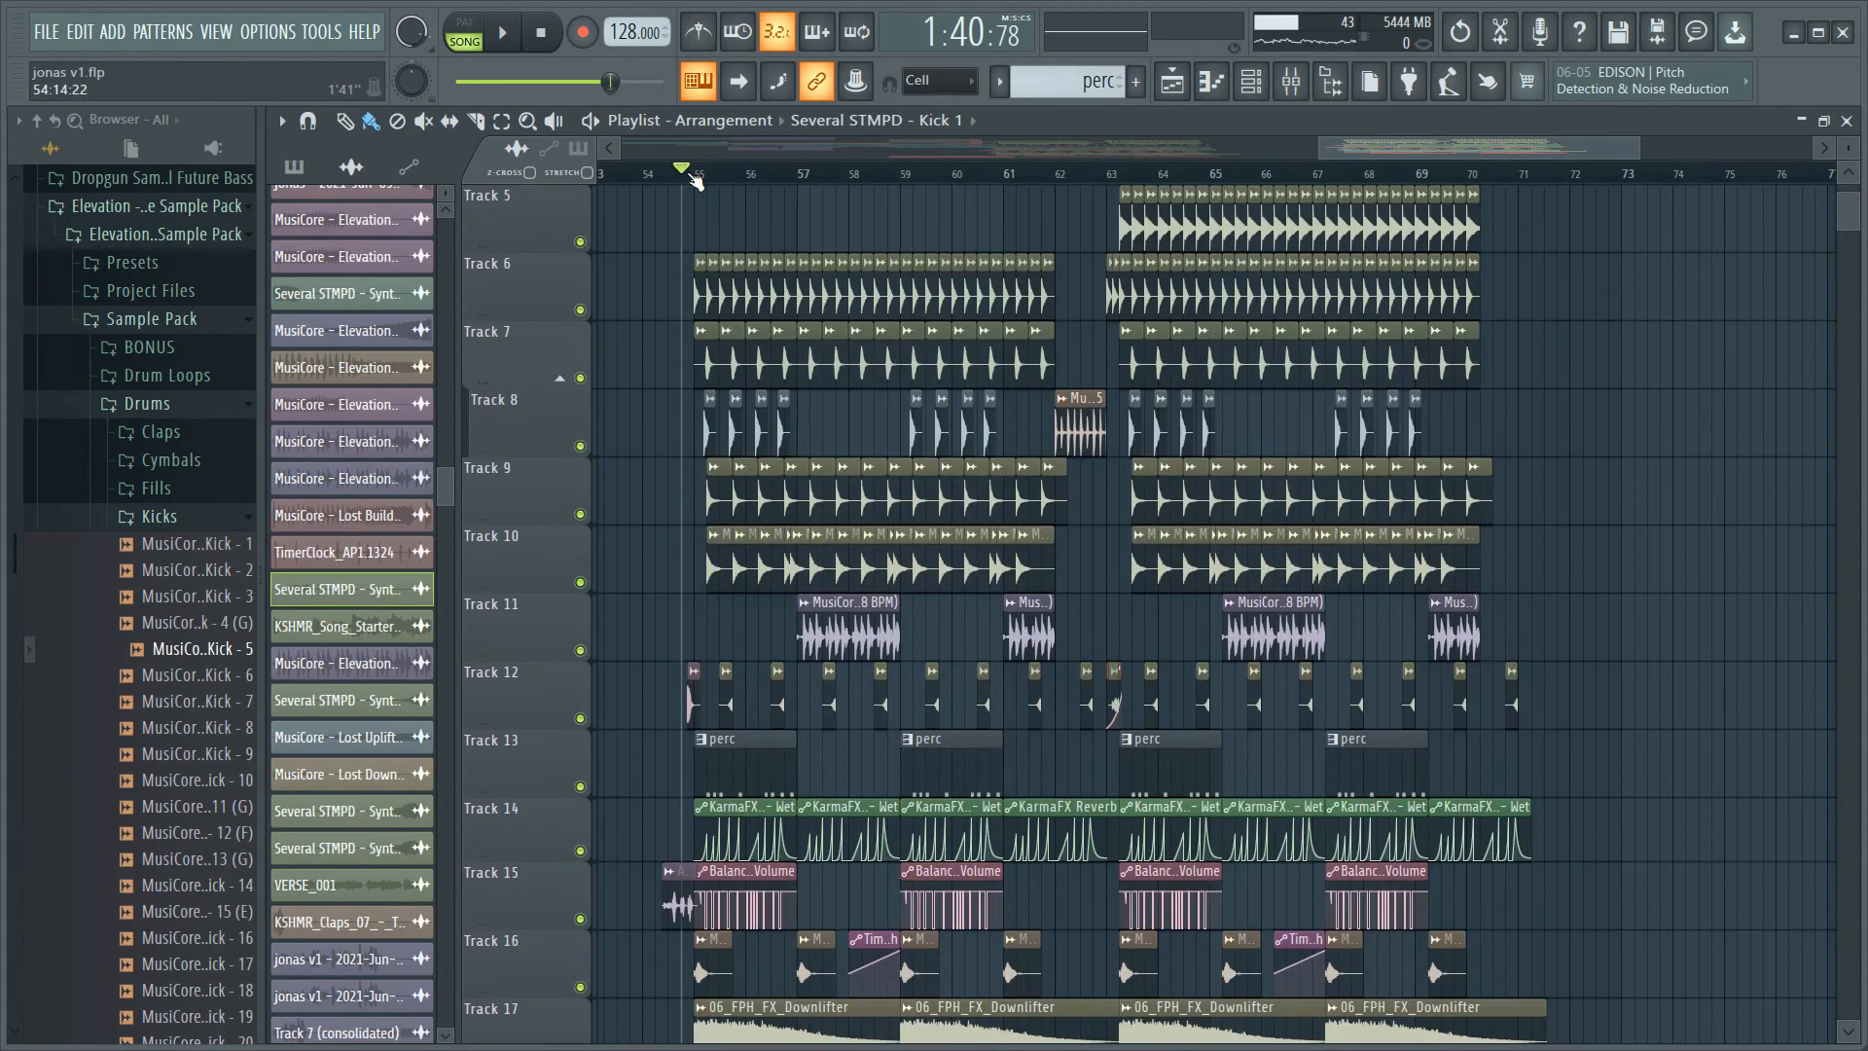
{"action": "key", "text": "space"}
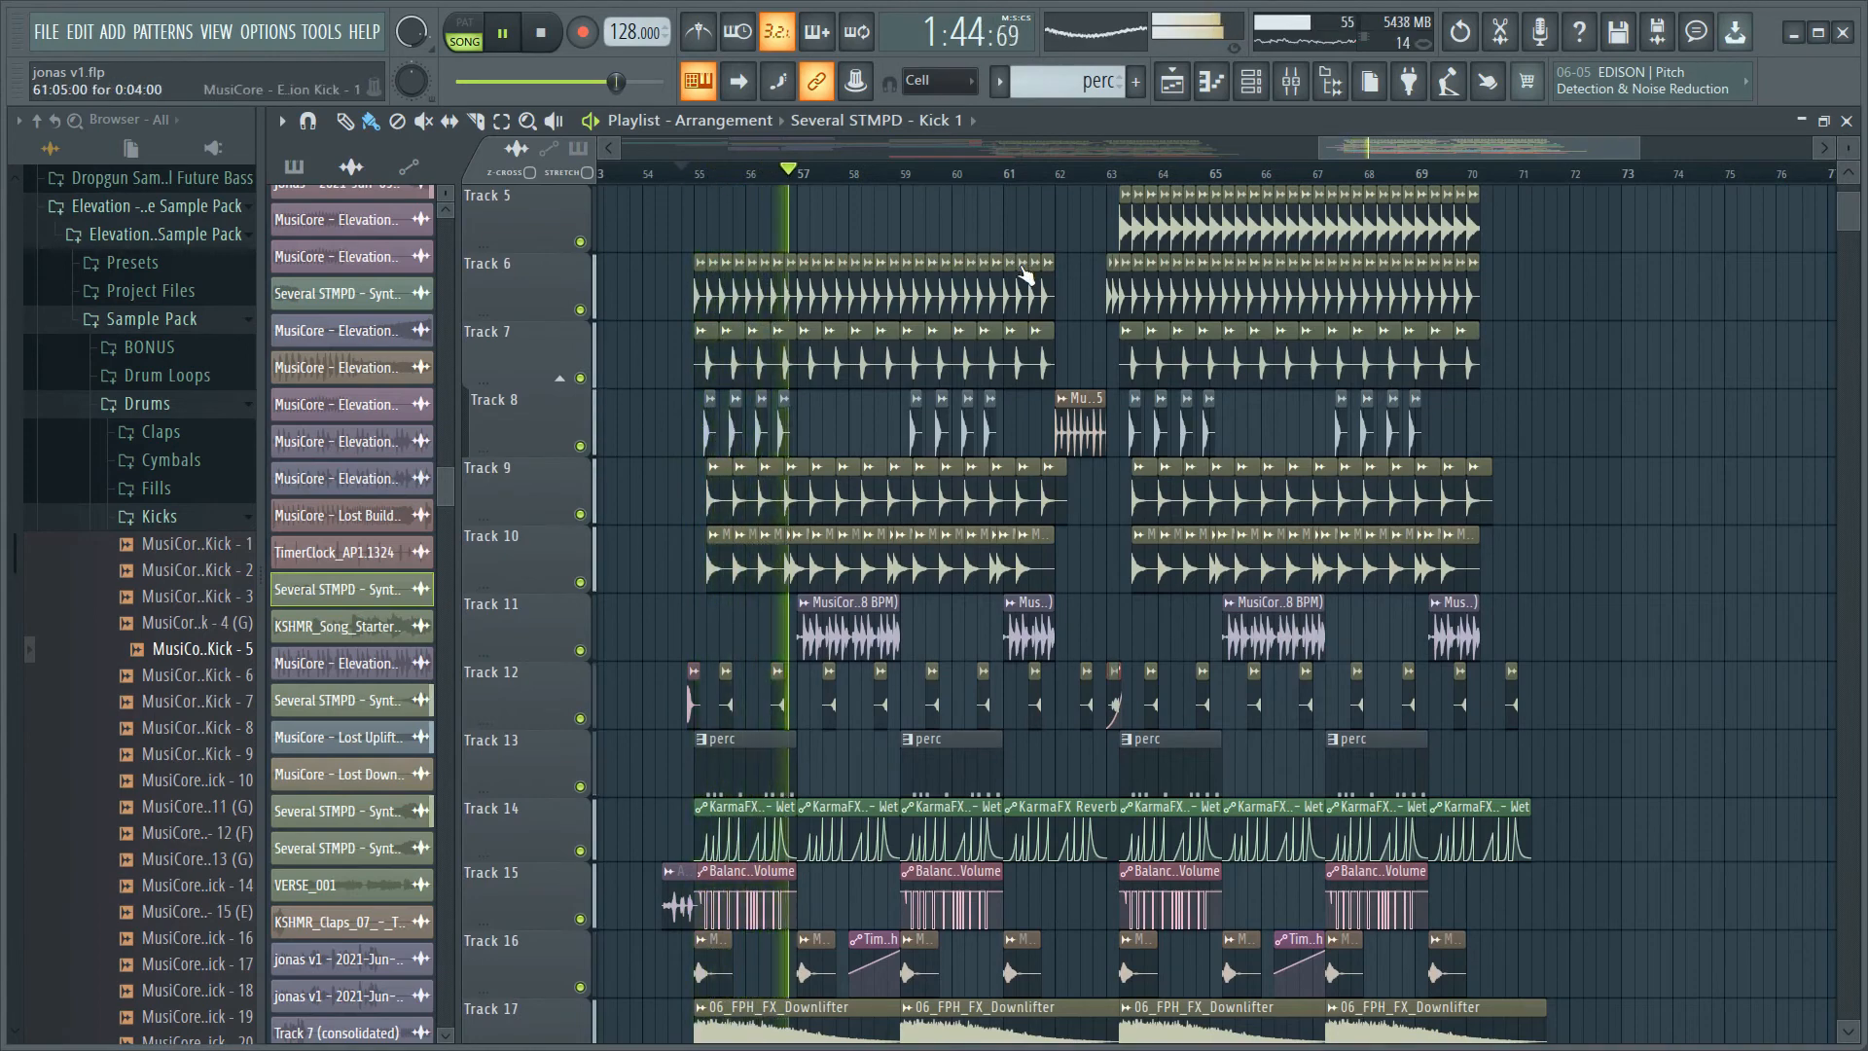
{"action": "scroll", "coordinate": [1021, 271], "scroll_direction": "down", "scroll_amount": 5}
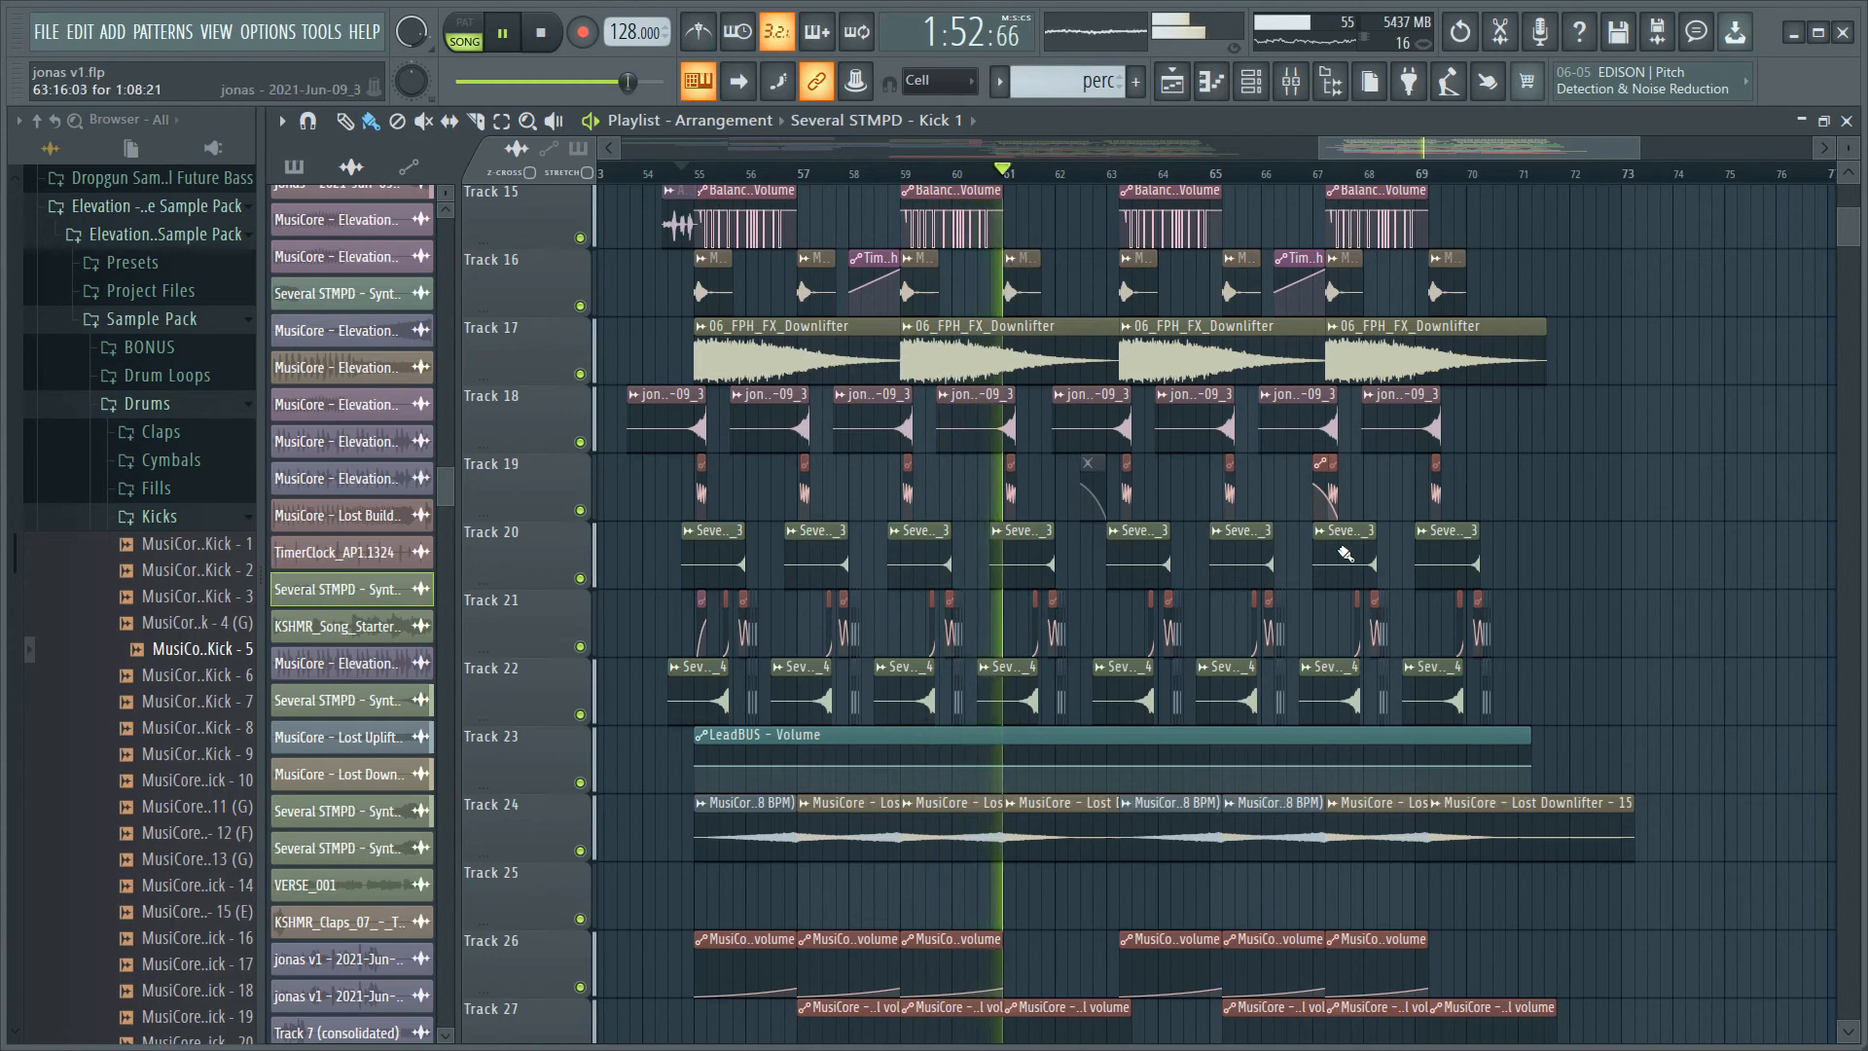
{"action": "scroll", "coordinate": [1233, 628], "scroll_direction": "down", "scroll_amount": 3}
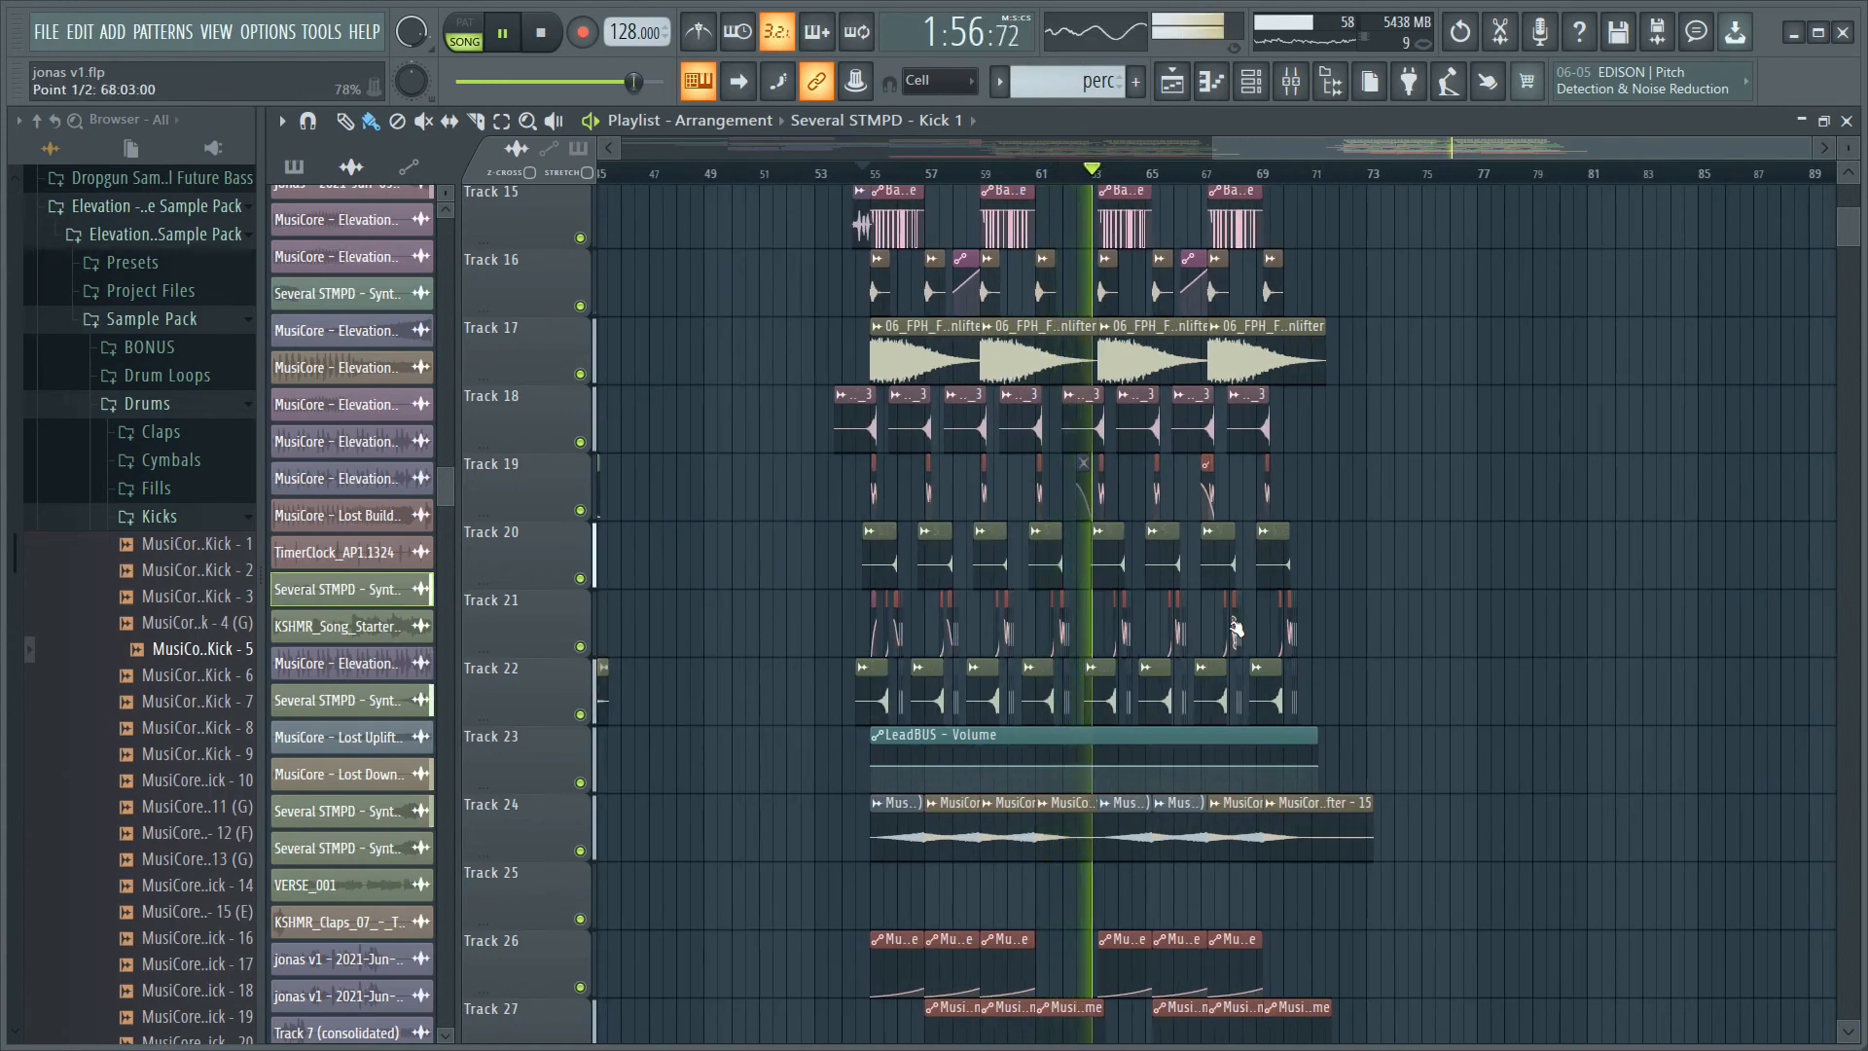
{"action": "key", "text": "space"}
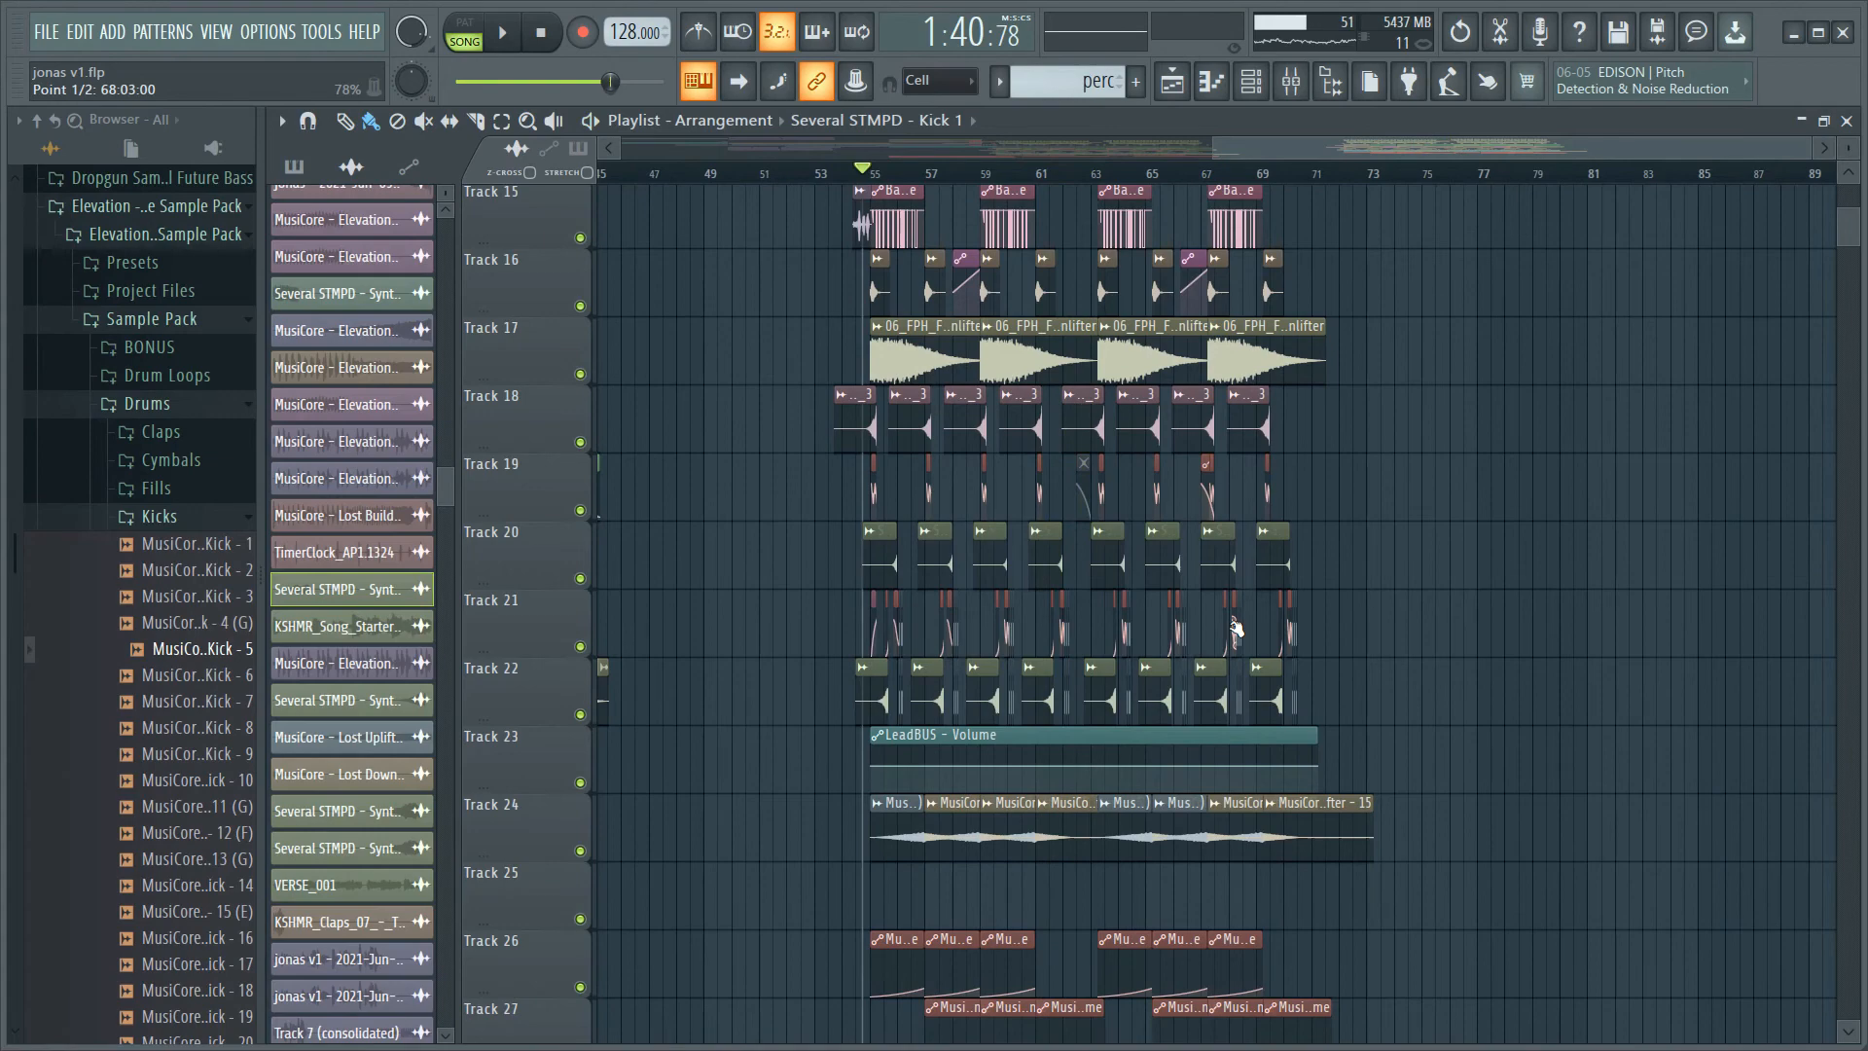
- Place the playhead at the start of the drop's second half, just after bar 63
{"action": "scroll", "coordinate": [1236, 628], "scroll_direction": "up", "scroll_amount": 10}
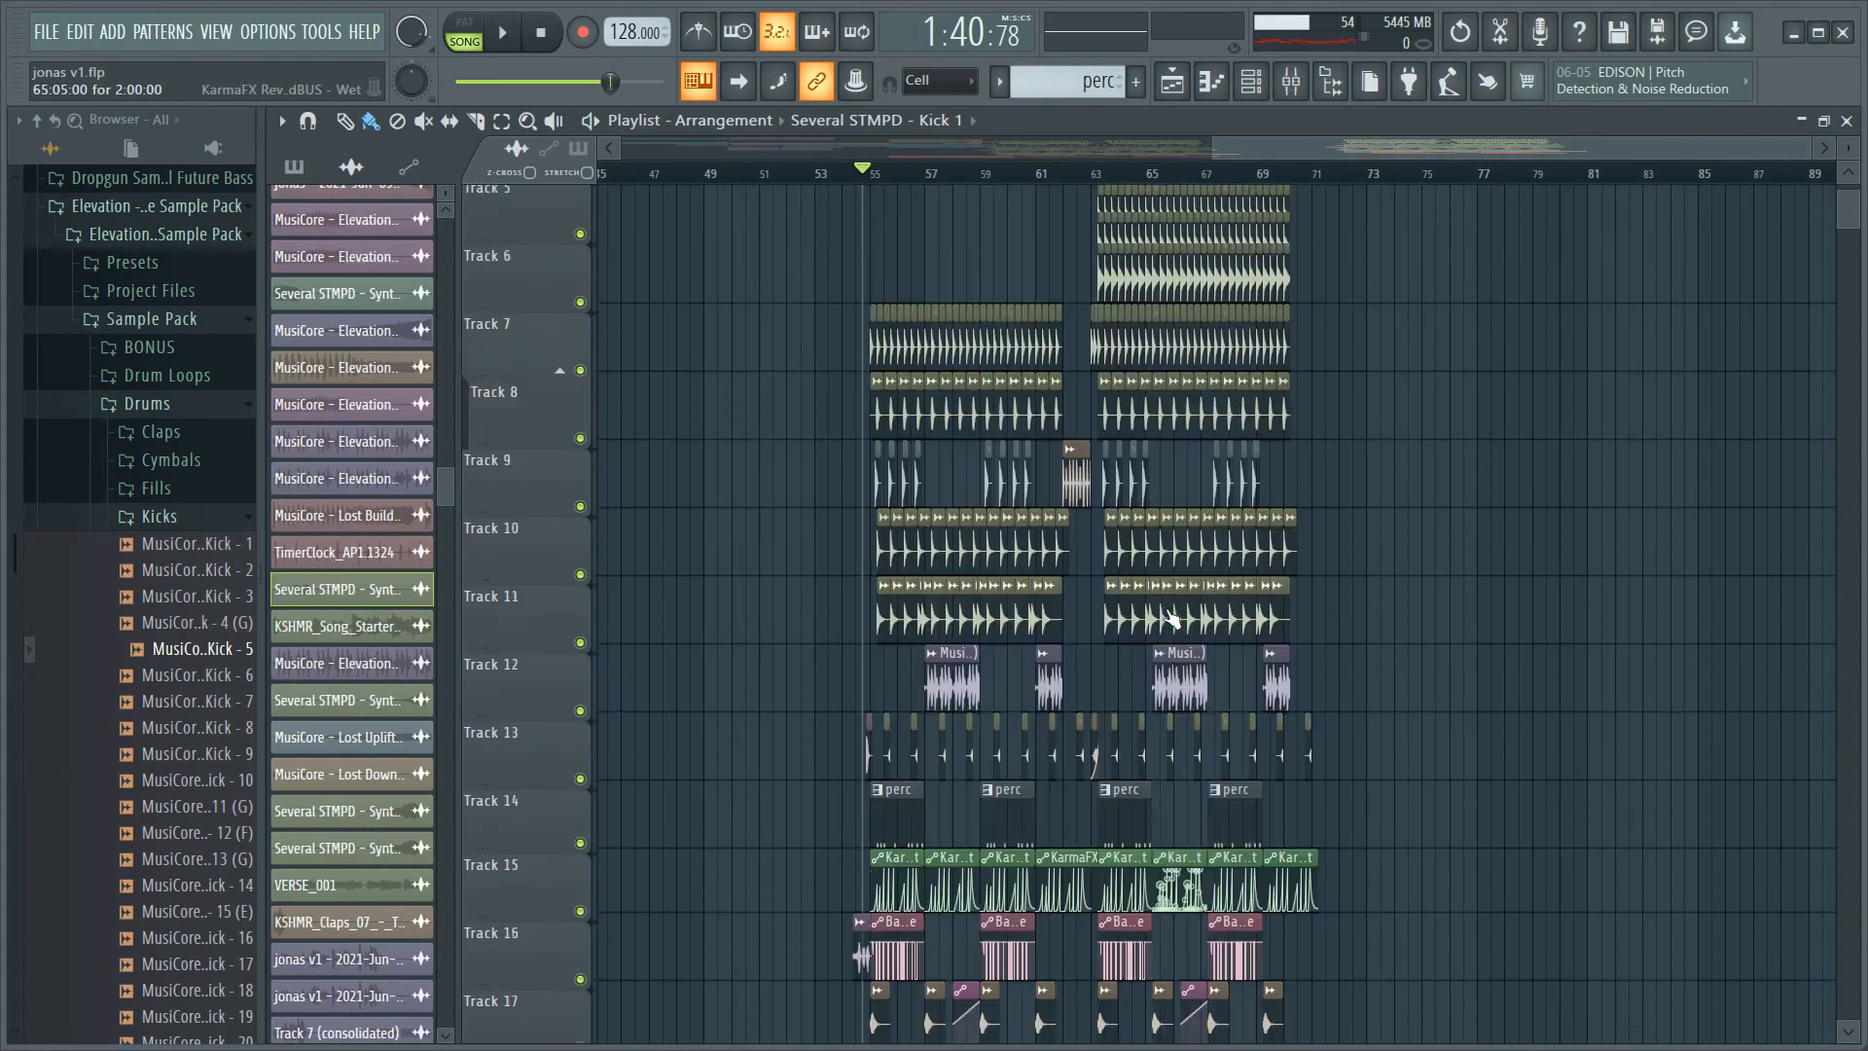
{"action": "scroll", "coordinate": [1166, 609], "scroll_direction": "up", "scroll_amount": 5}
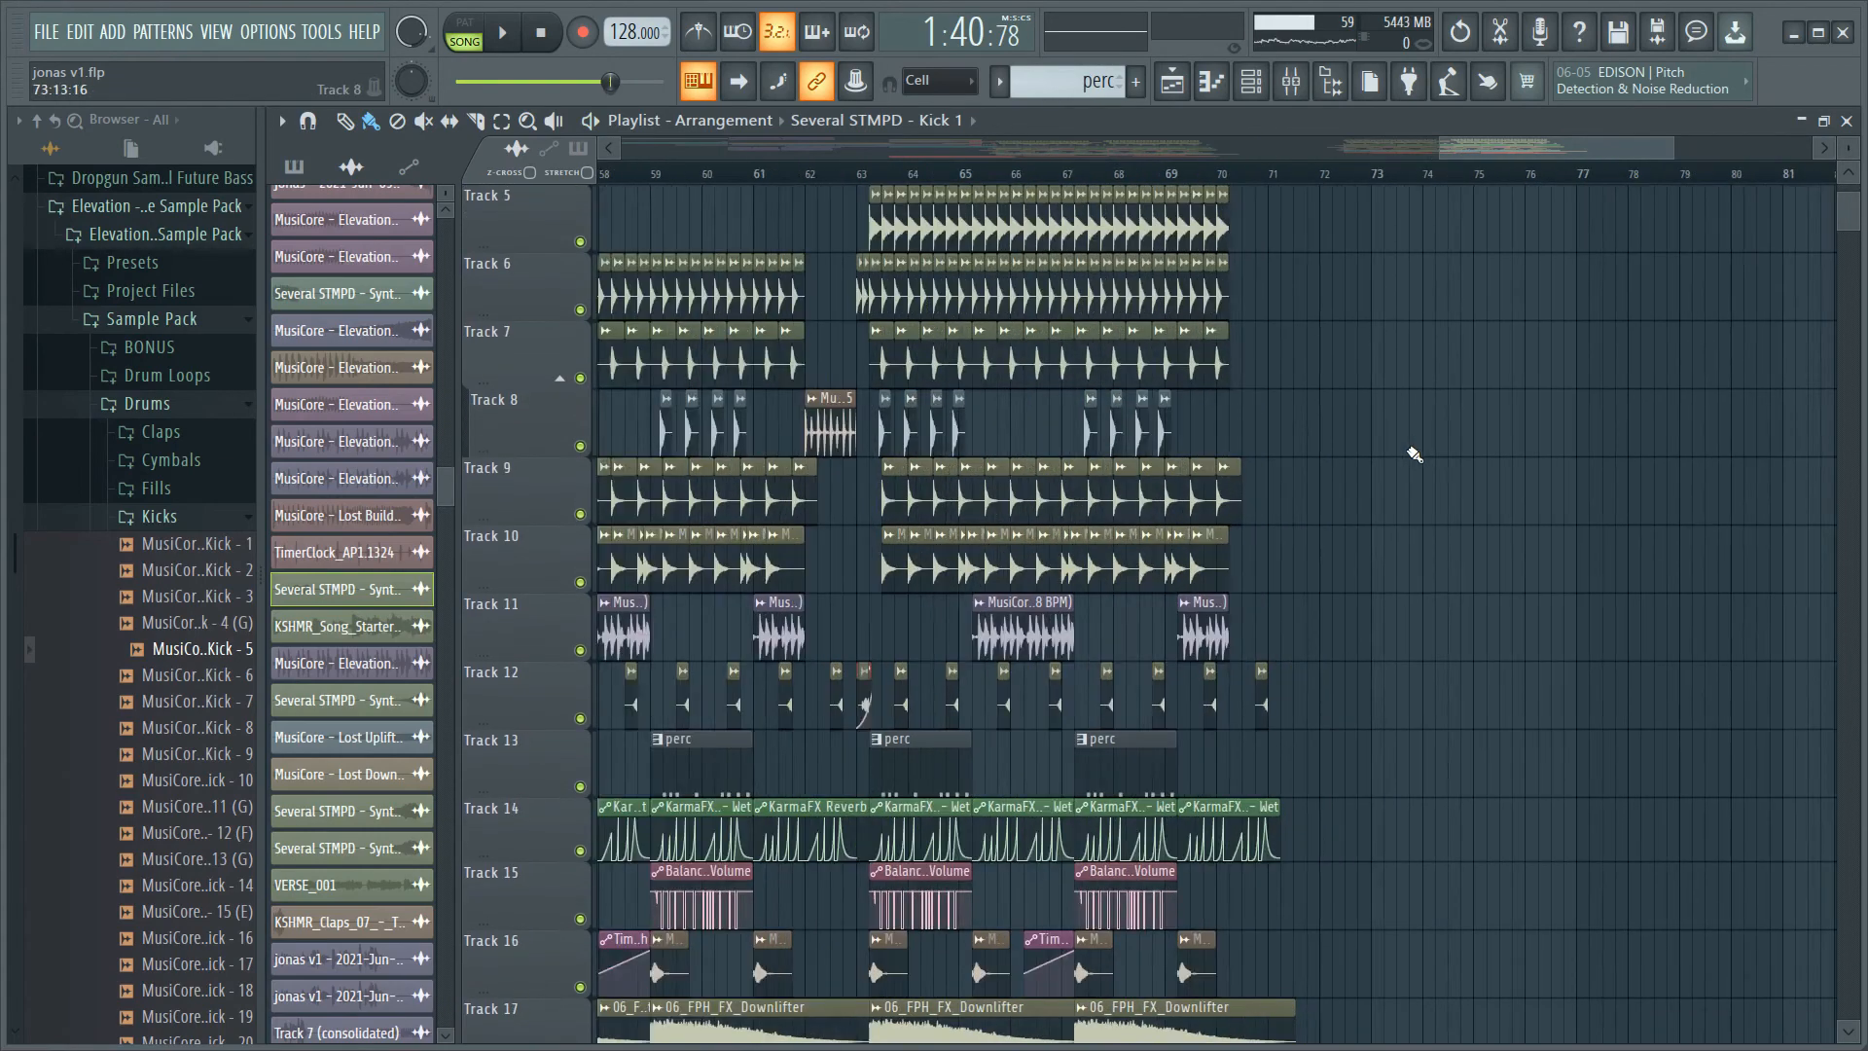
{"action": "scroll", "coordinate": [1245, 676], "scroll_direction": "down", "scroll_amount": 2}
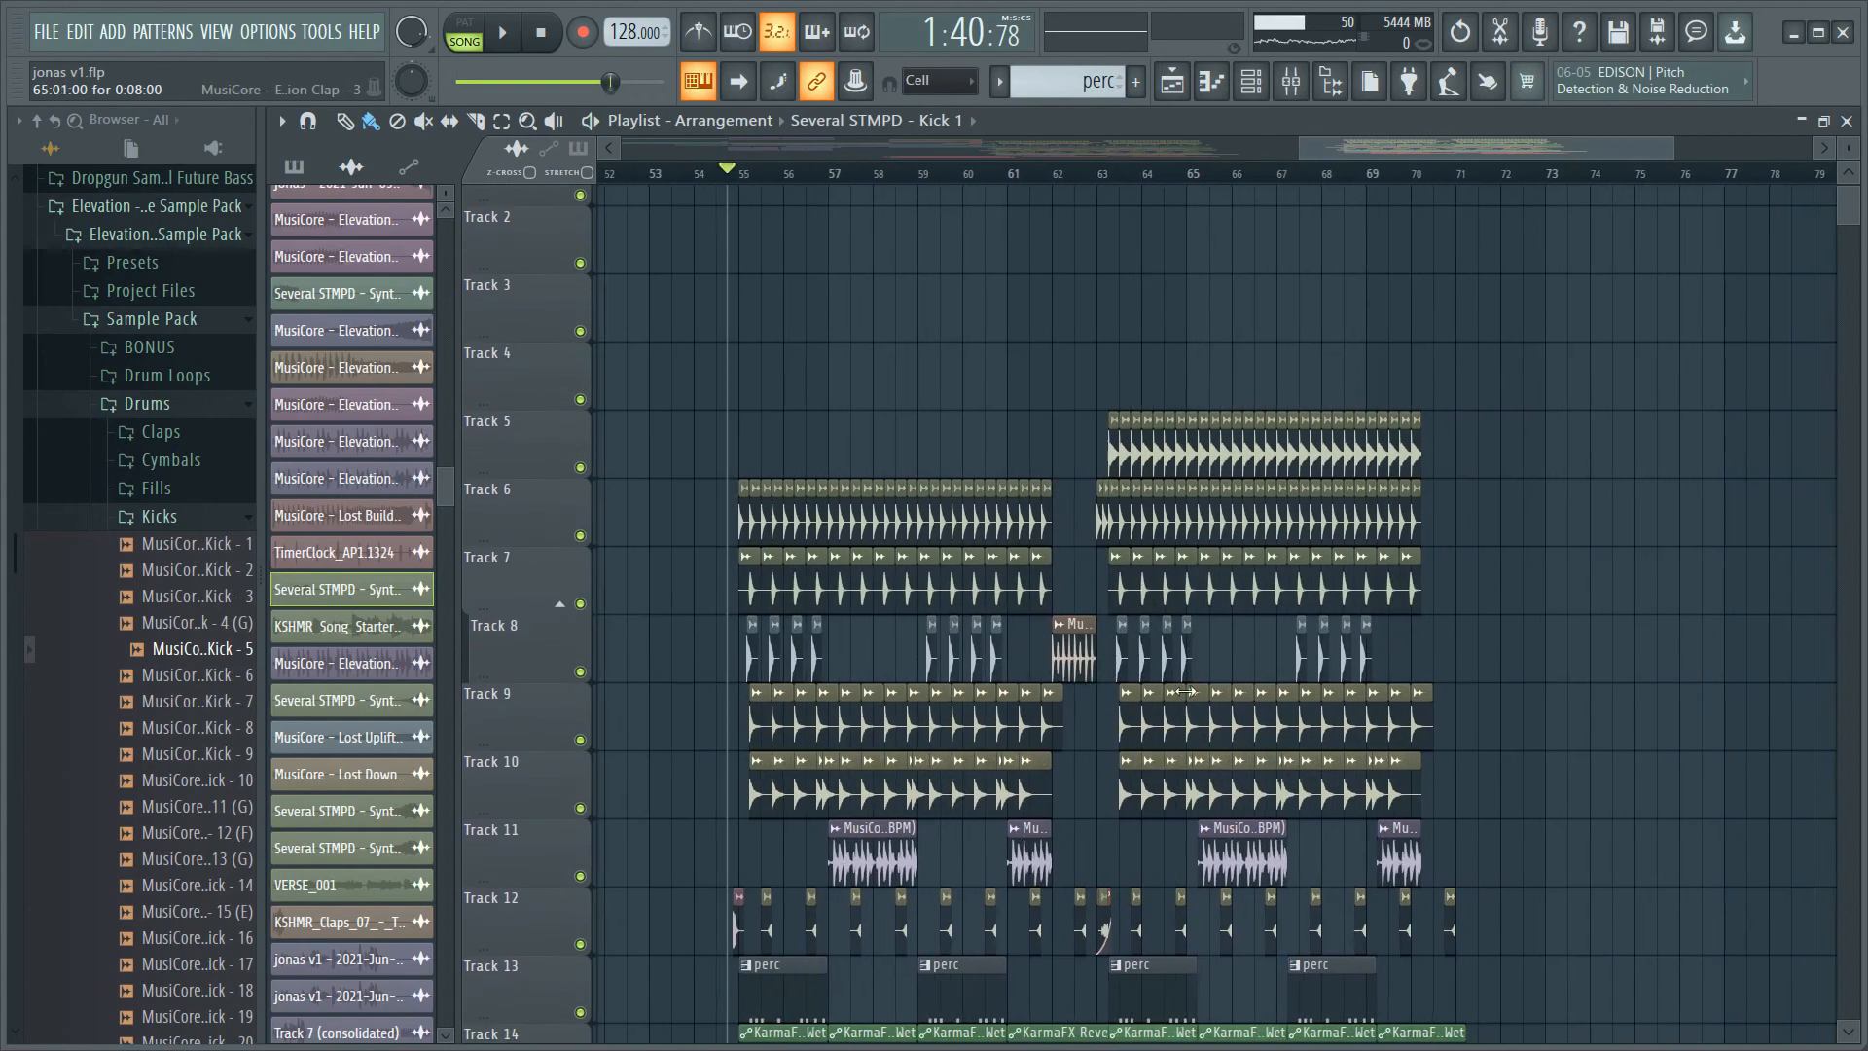
{"action": "scroll", "coordinate": [1378, 518], "scroll_direction": "up", "scroll_amount": 3}
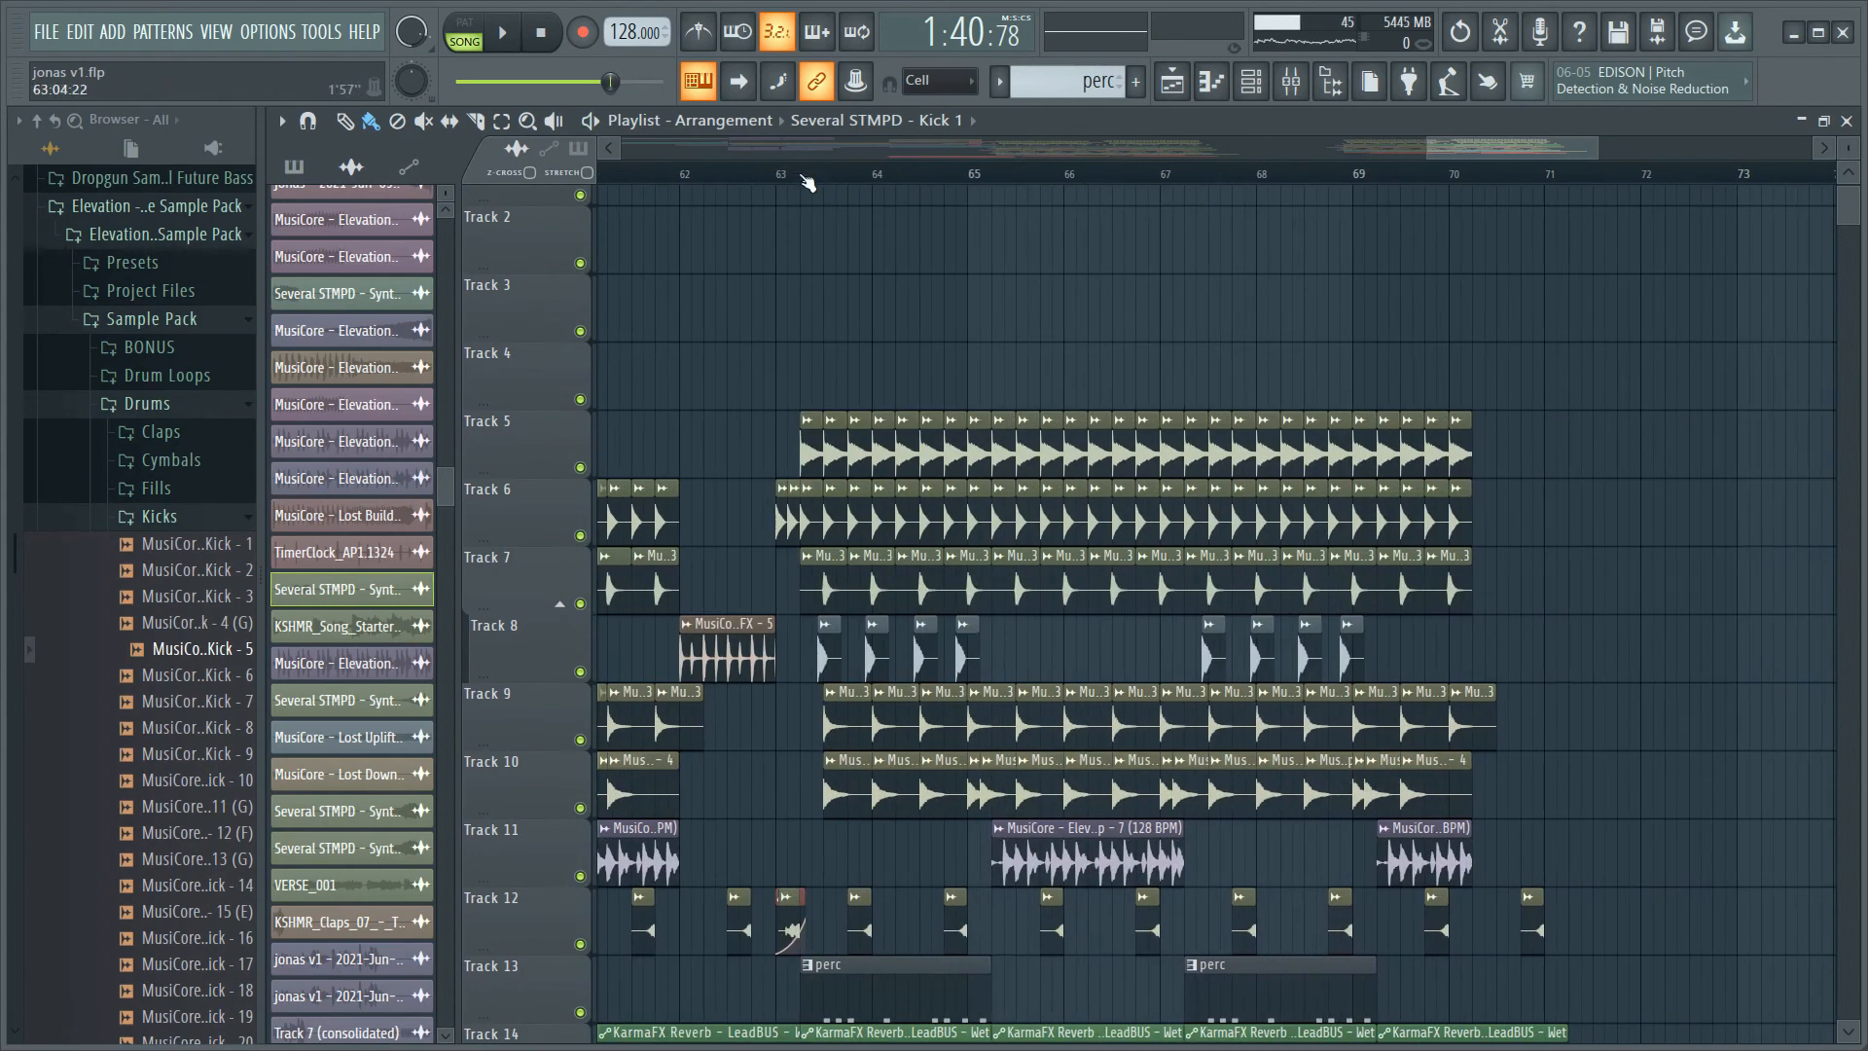
{"action": "left_click", "coordinate": [804, 173]}
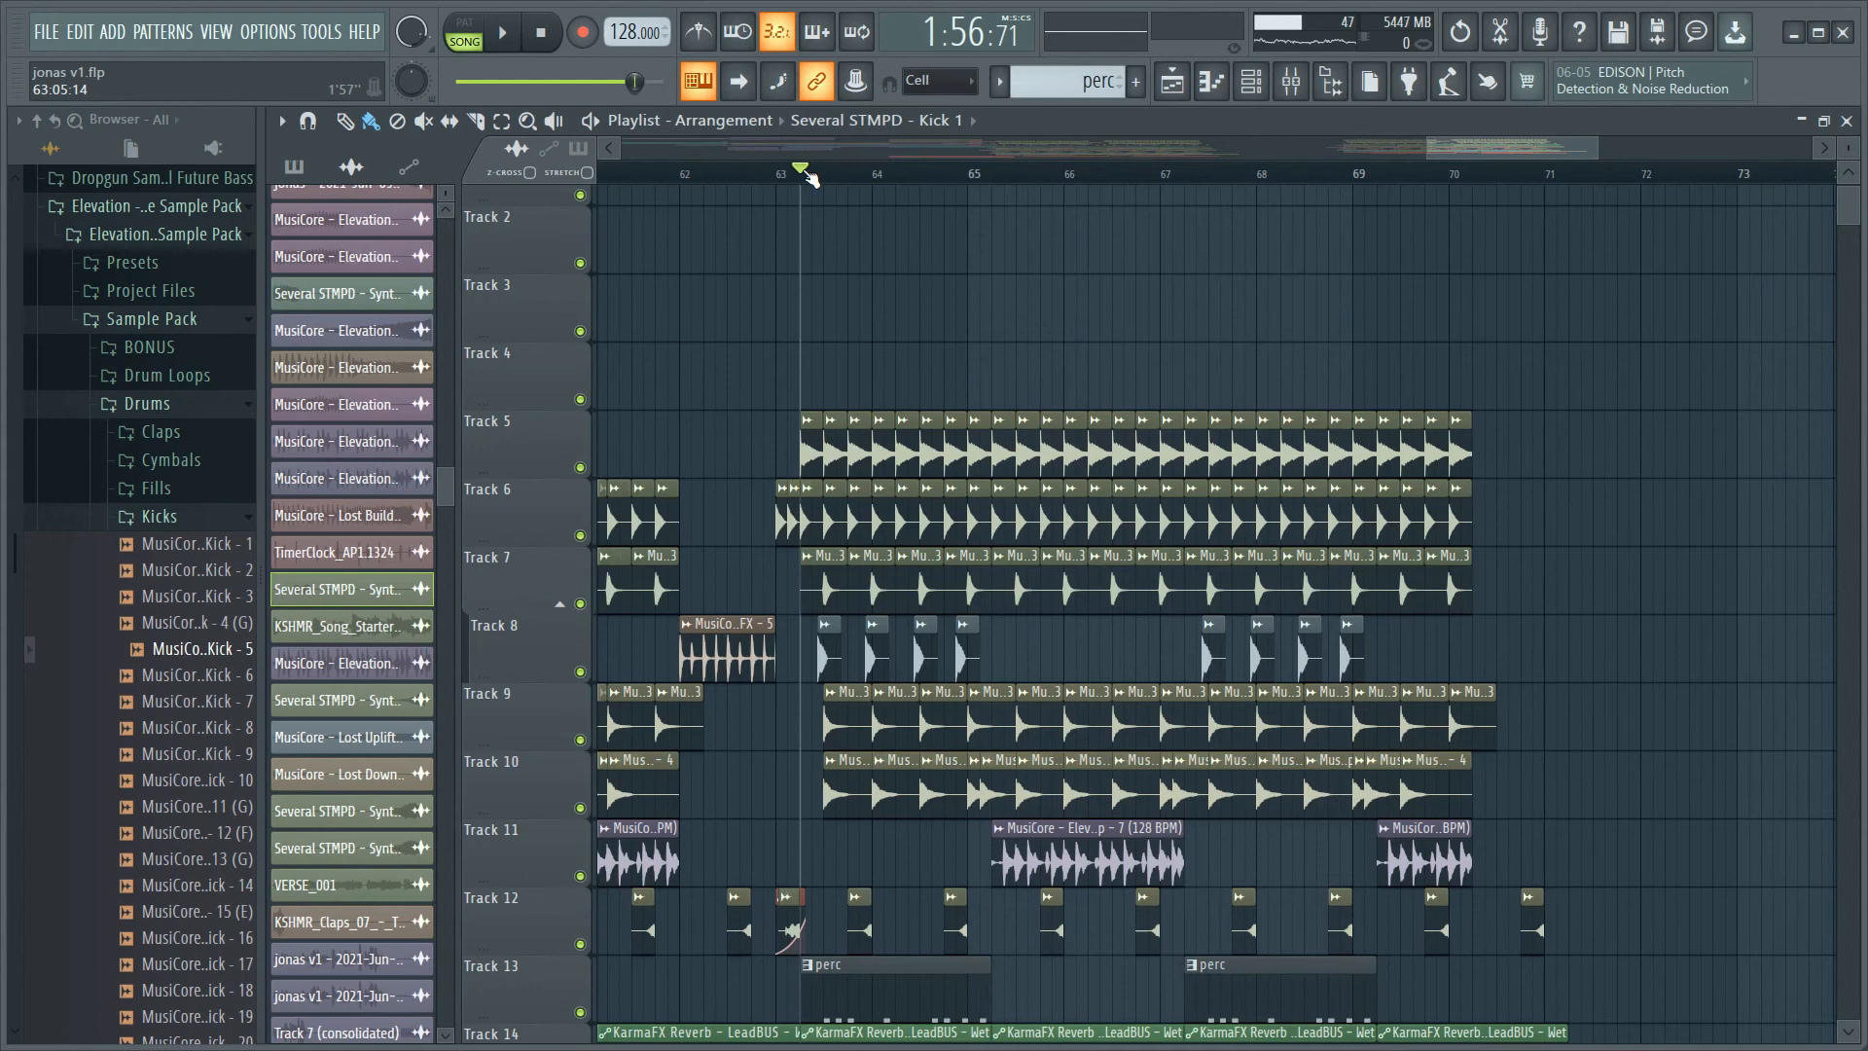
- Look over the layers of both drop halves and return the playhead to the start of the first half at bar 55
{"action": "scroll", "coordinate": [881, 304], "scroll_direction": "down", "scroll_amount": 5}
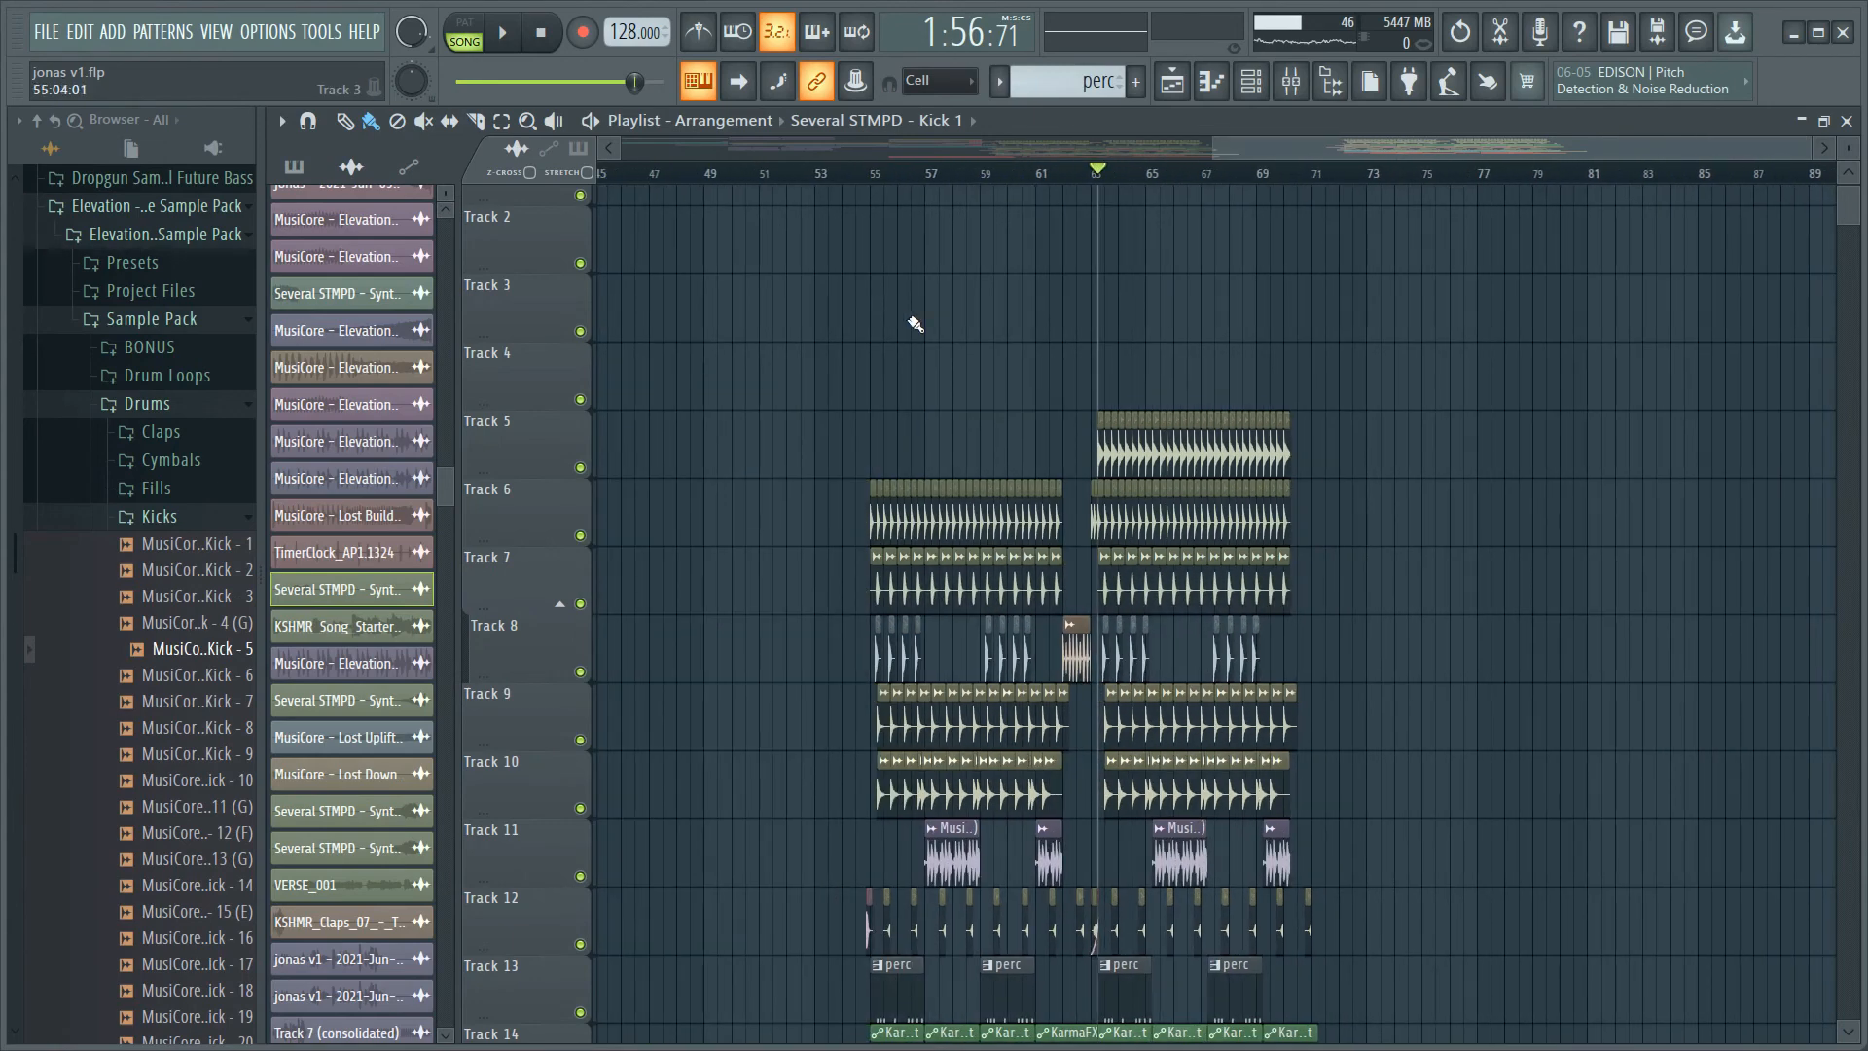
{"action": "scroll", "coordinate": [980, 334], "scroll_direction": "down", "scroll_amount": 8}
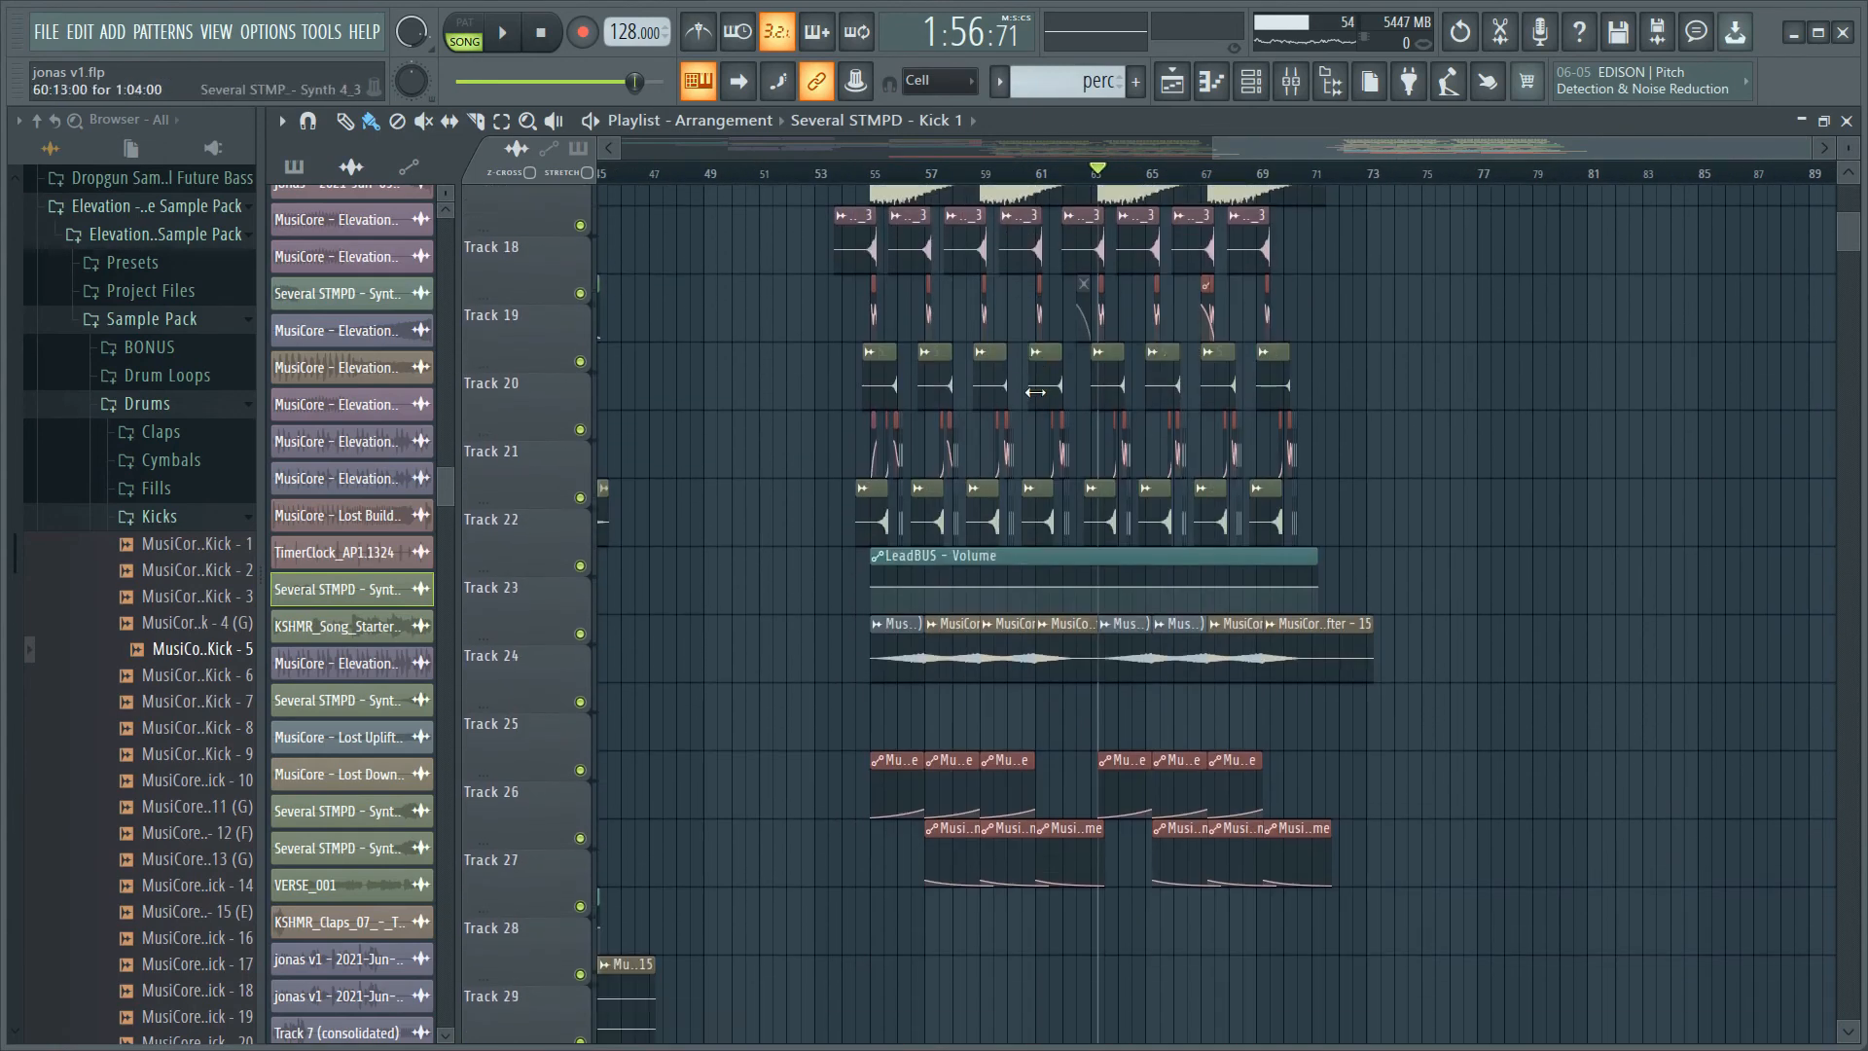
{"action": "scroll", "coordinate": [1035, 395], "scroll_direction": "up", "scroll_amount": 8}
{"action": "scroll", "coordinate": [1022, 389], "scroll_direction": "up", "scroll_amount": 5}
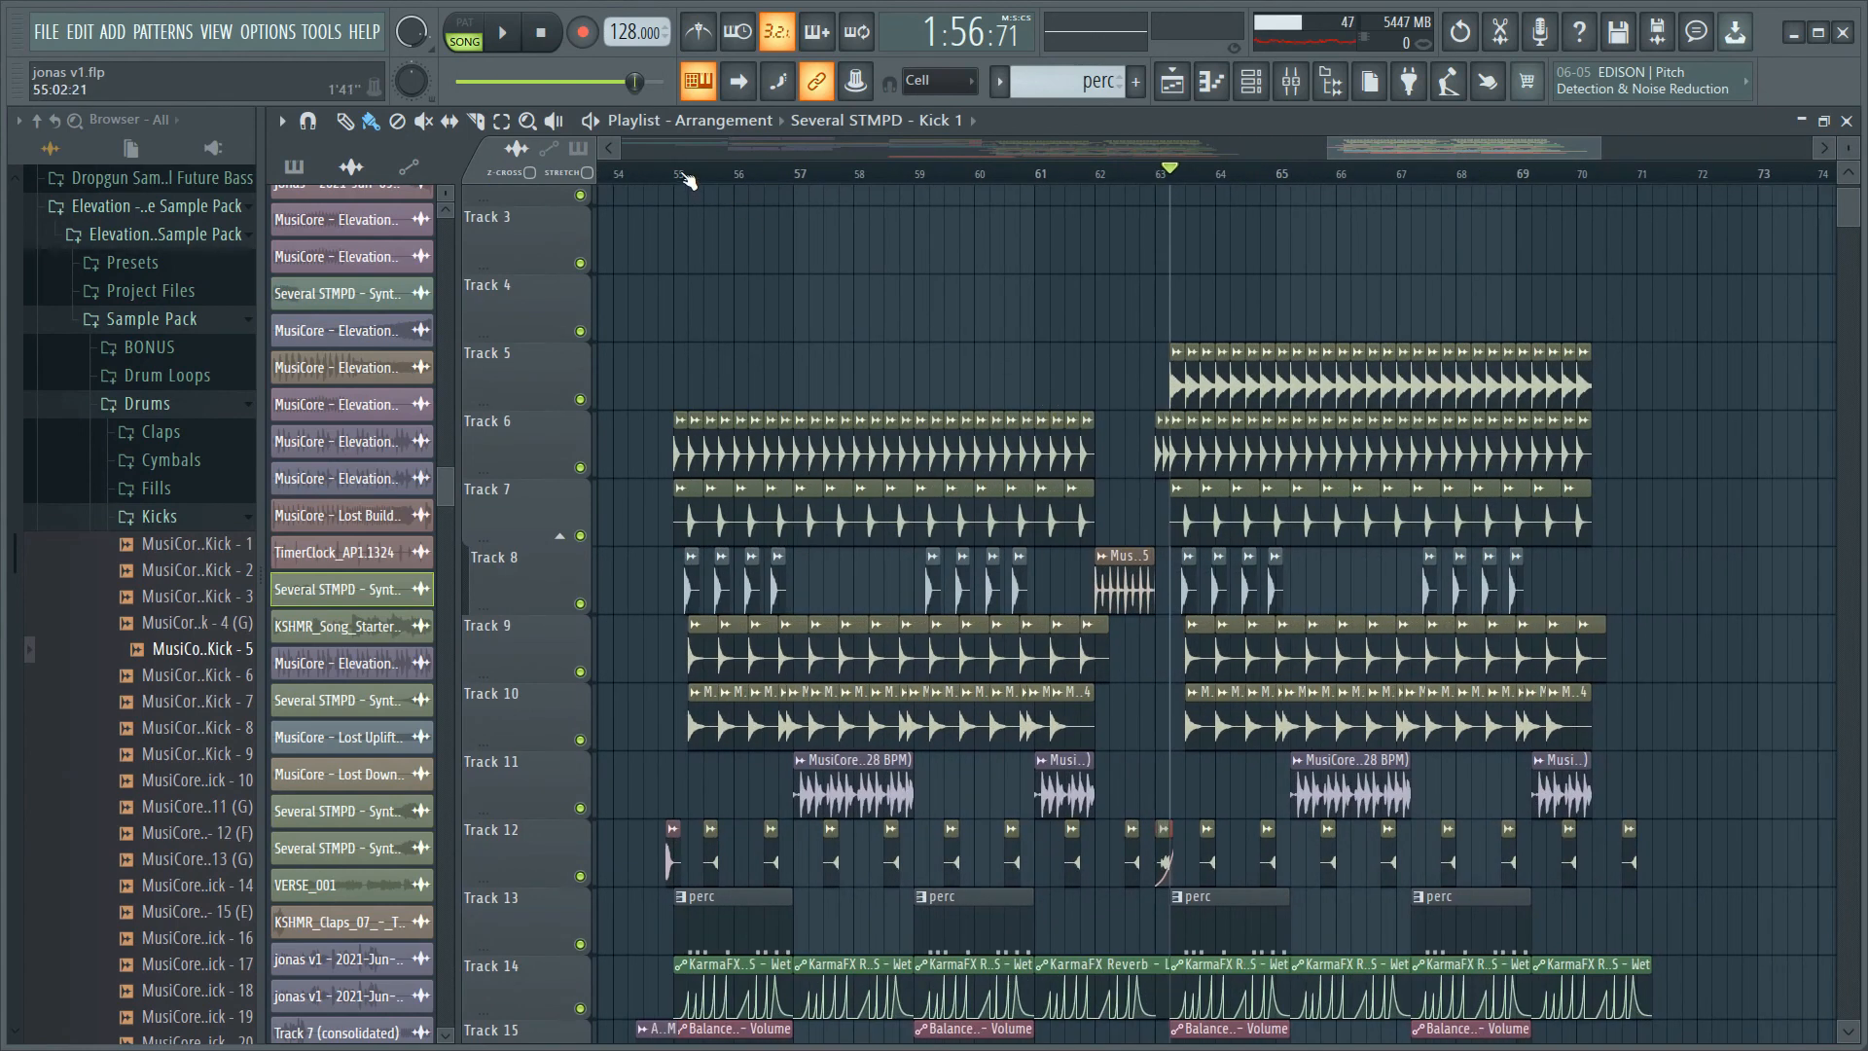
{"action": "left_click", "coordinate": [681, 175]}
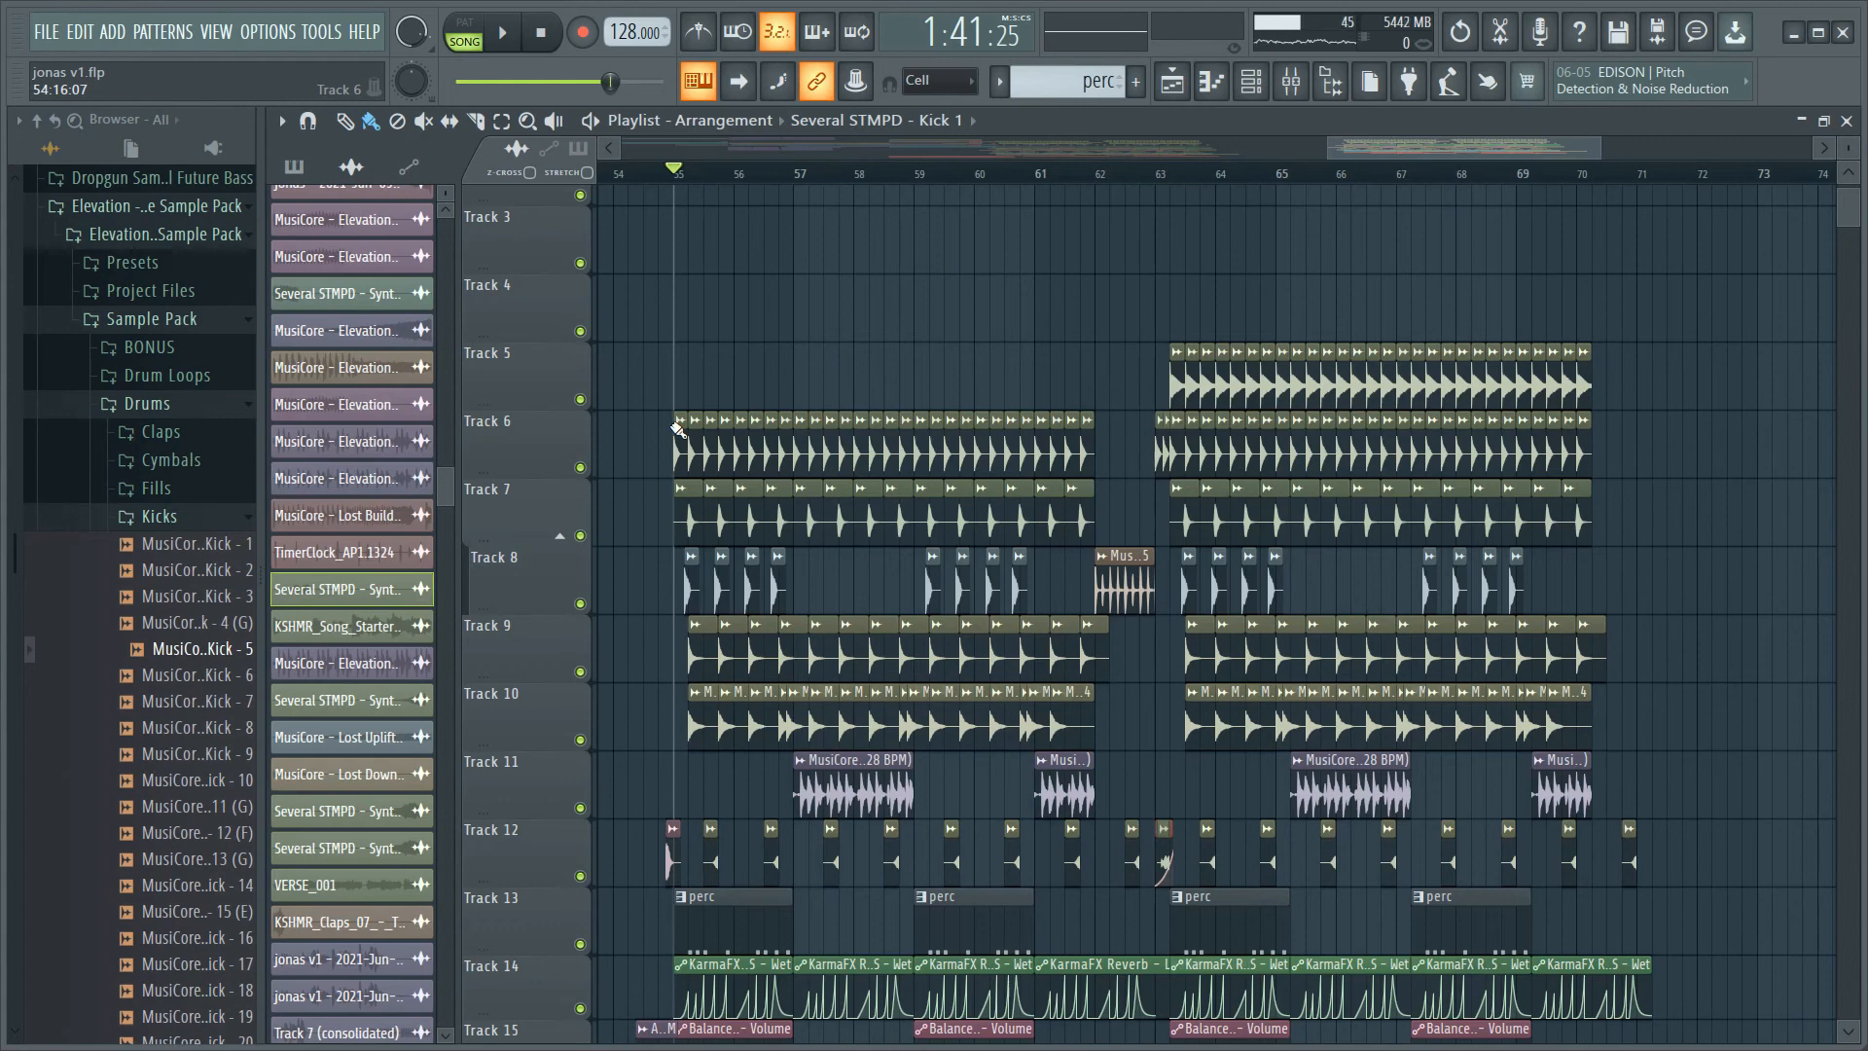
- Review the full drop arrangement from bar 55 to bar 71, covering the drum, perc, automation, downlifter and synth FX layers on Tracks 5 to 24
{"action": "scroll", "coordinate": [827, 443], "scroll_direction": "down", "scroll_amount": 3}
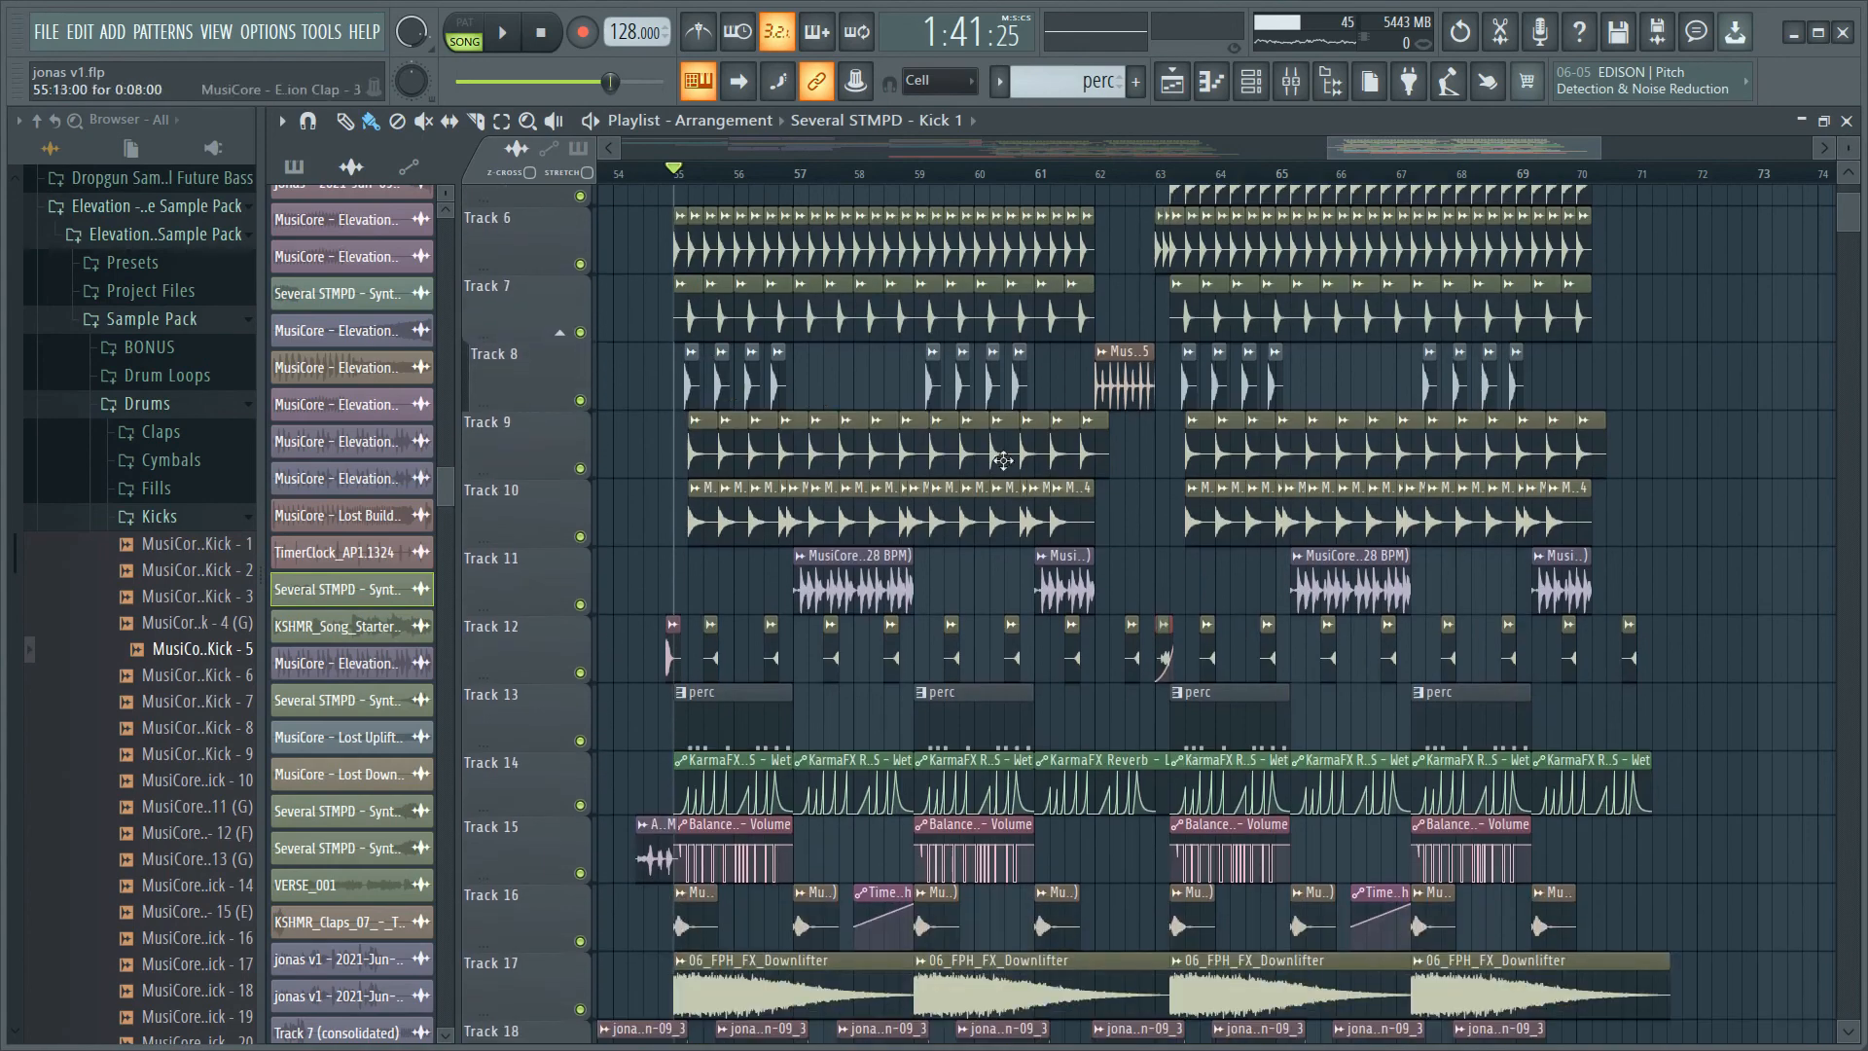
{"action": "scroll", "coordinate": [1372, 555], "scroll_direction": "right", "scroll_amount": 2}
{"action": "scroll", "coordinate": [1356, 556], "scroll_direction": "down", "scroll_amount": 2}
{"action": "scroll", "coordinate": [1356, 557], "scroll_direction": "down", "scroll_amount": 7}
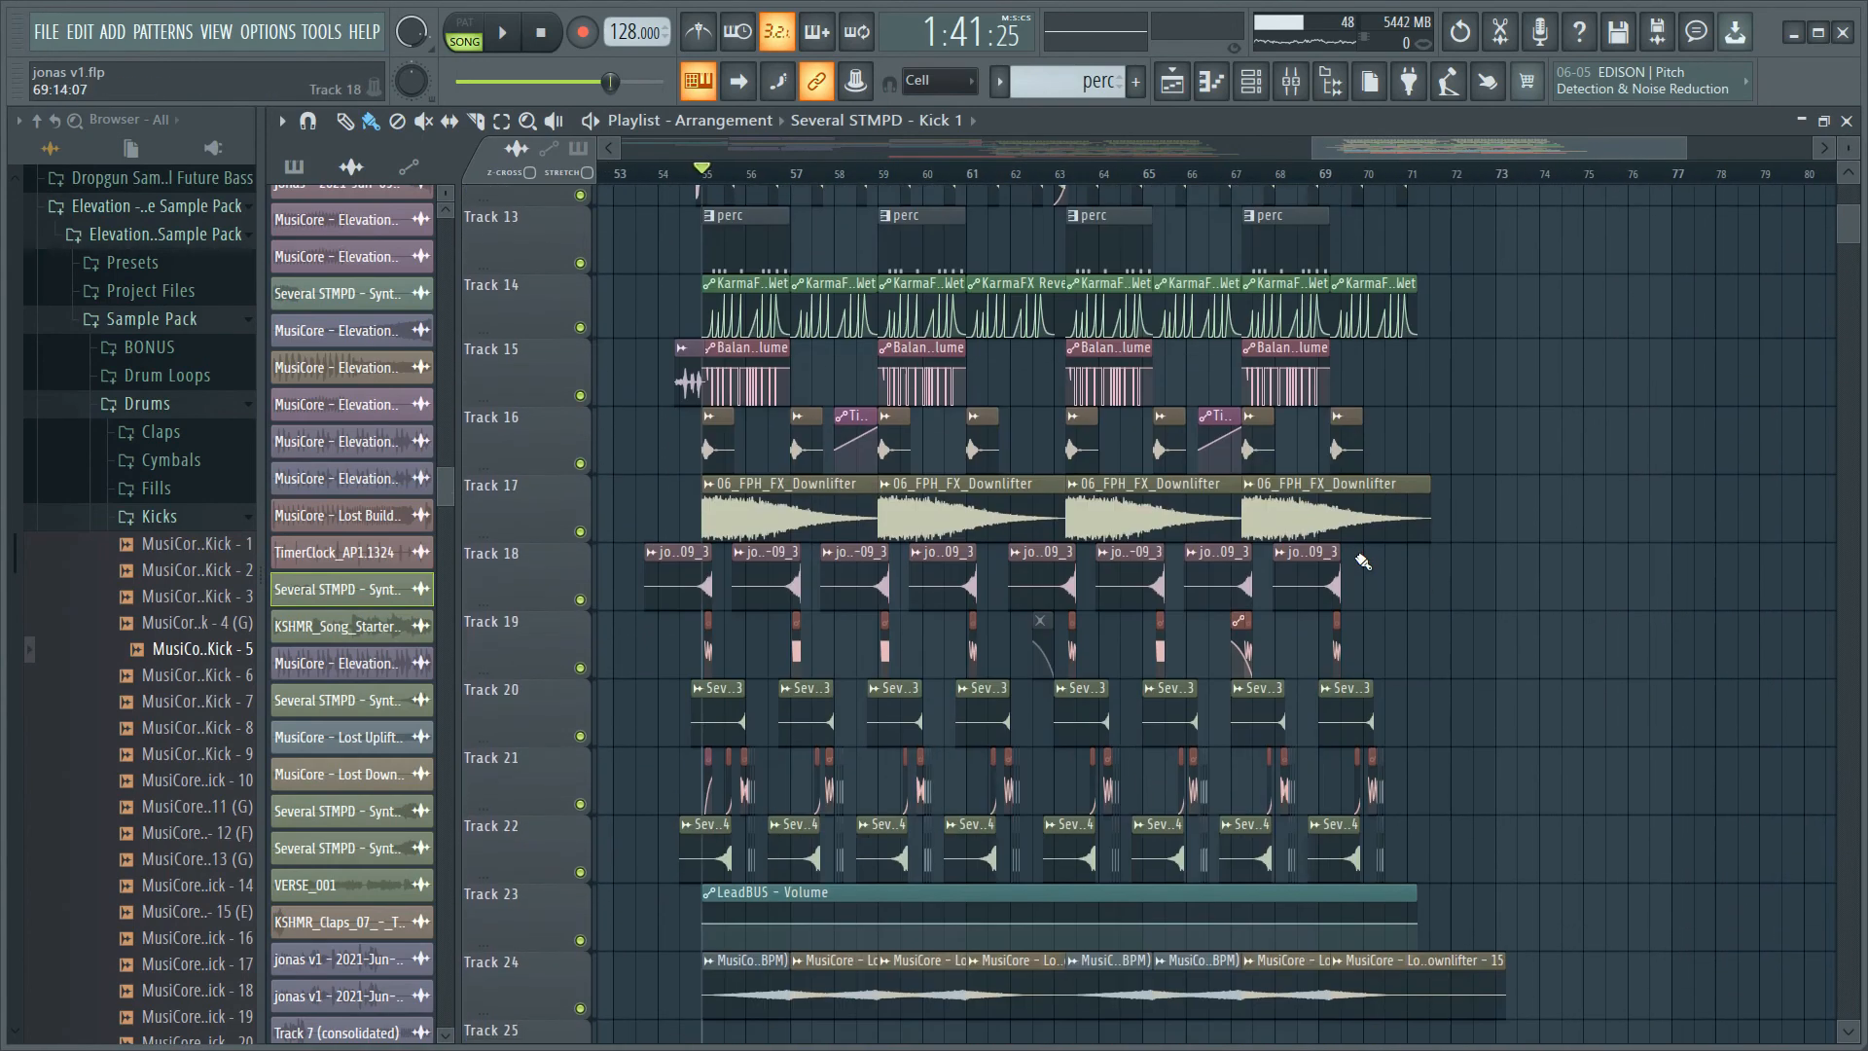
{"action": "scroll", "coordinate": [897, 526], "scroll_direction": "up", "scroll_amount": 5}
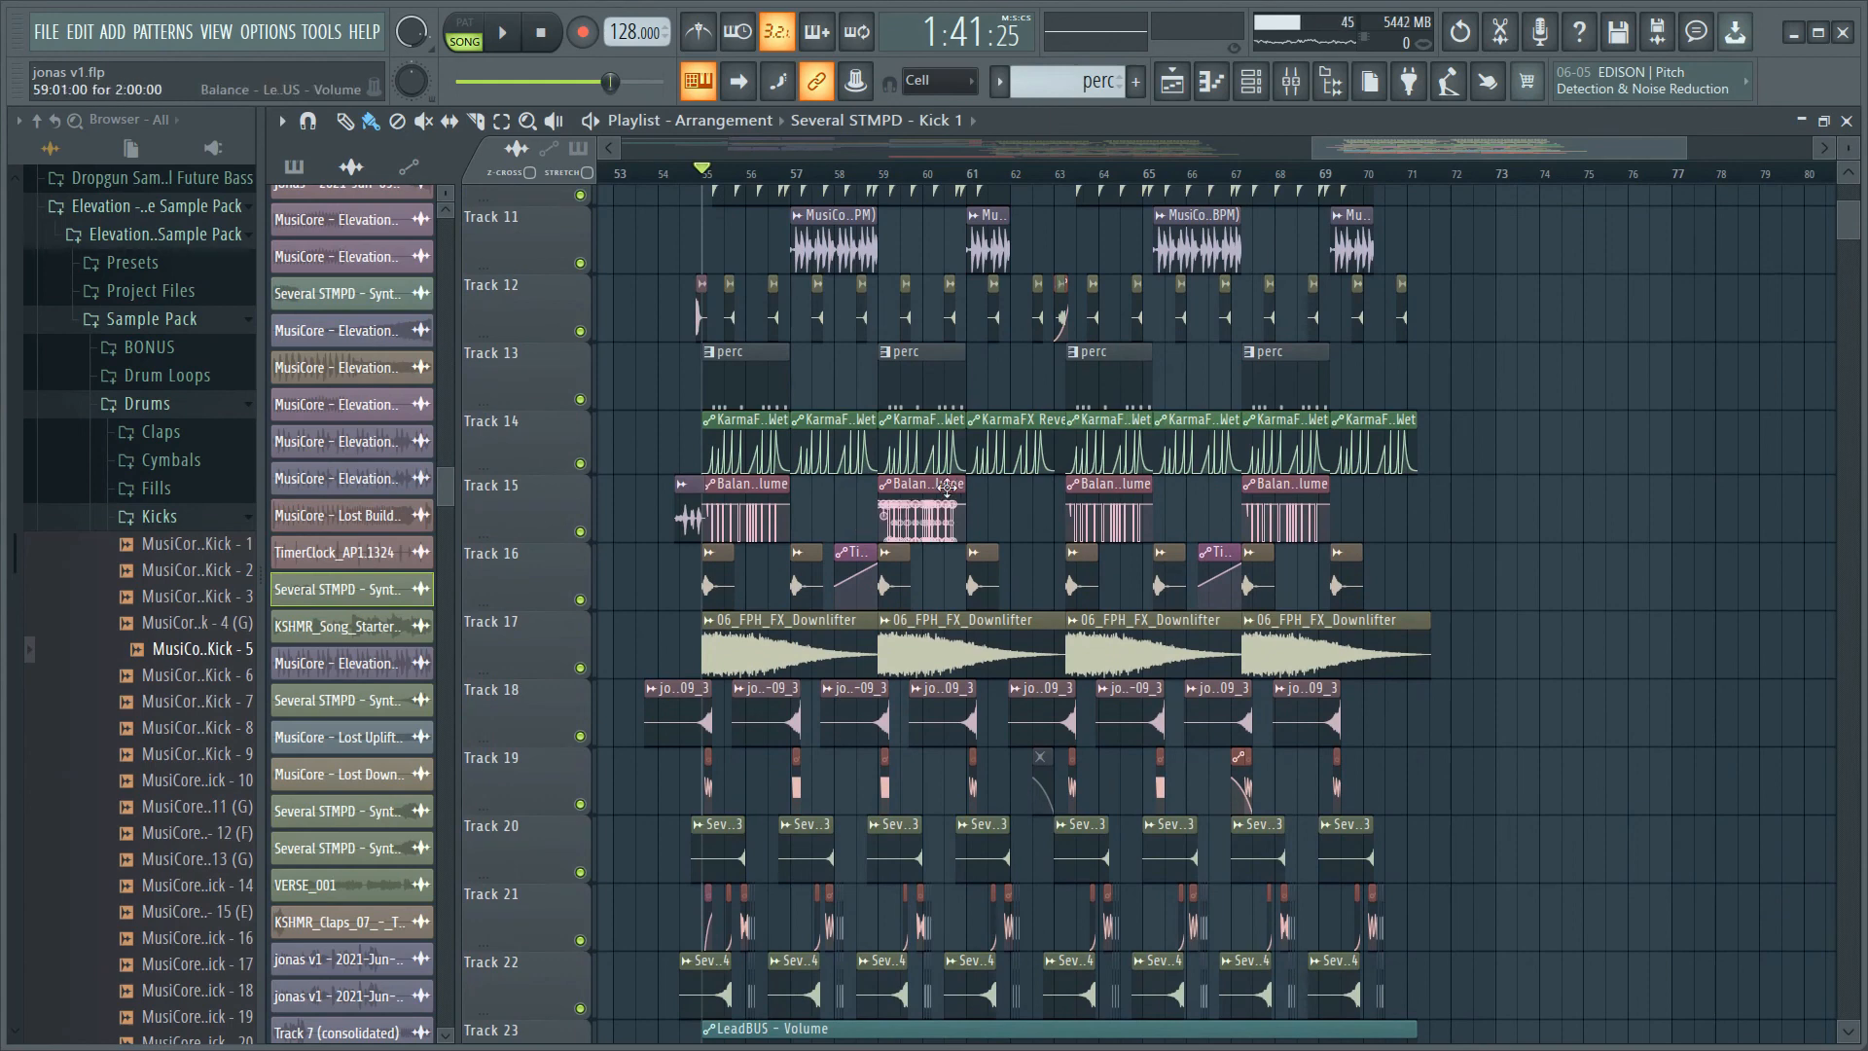
{"action": "scroll", "coordinate": [750, 279], "scroll_direction": "up", "scroll_amount": 5}
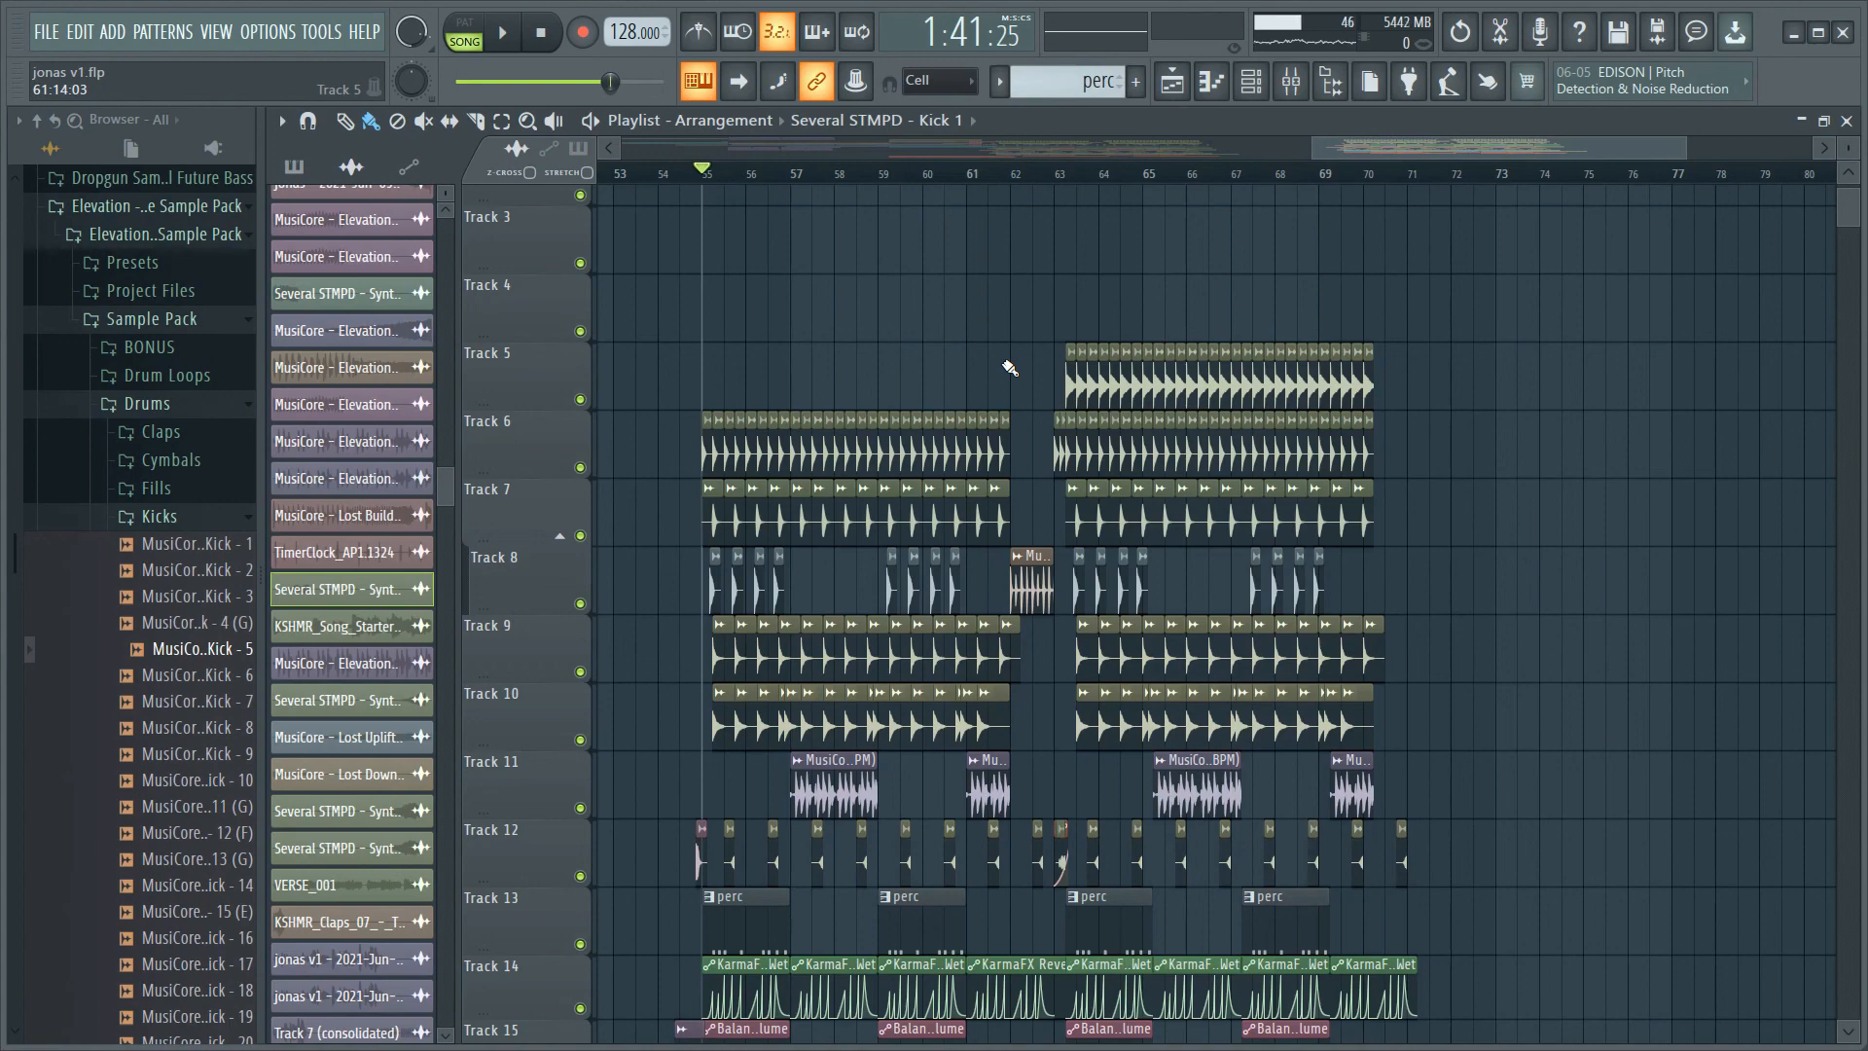
{"action": "scroll", "coordinate": [973, 351], "scroll_direction": "down", "scroll_amount": 2}
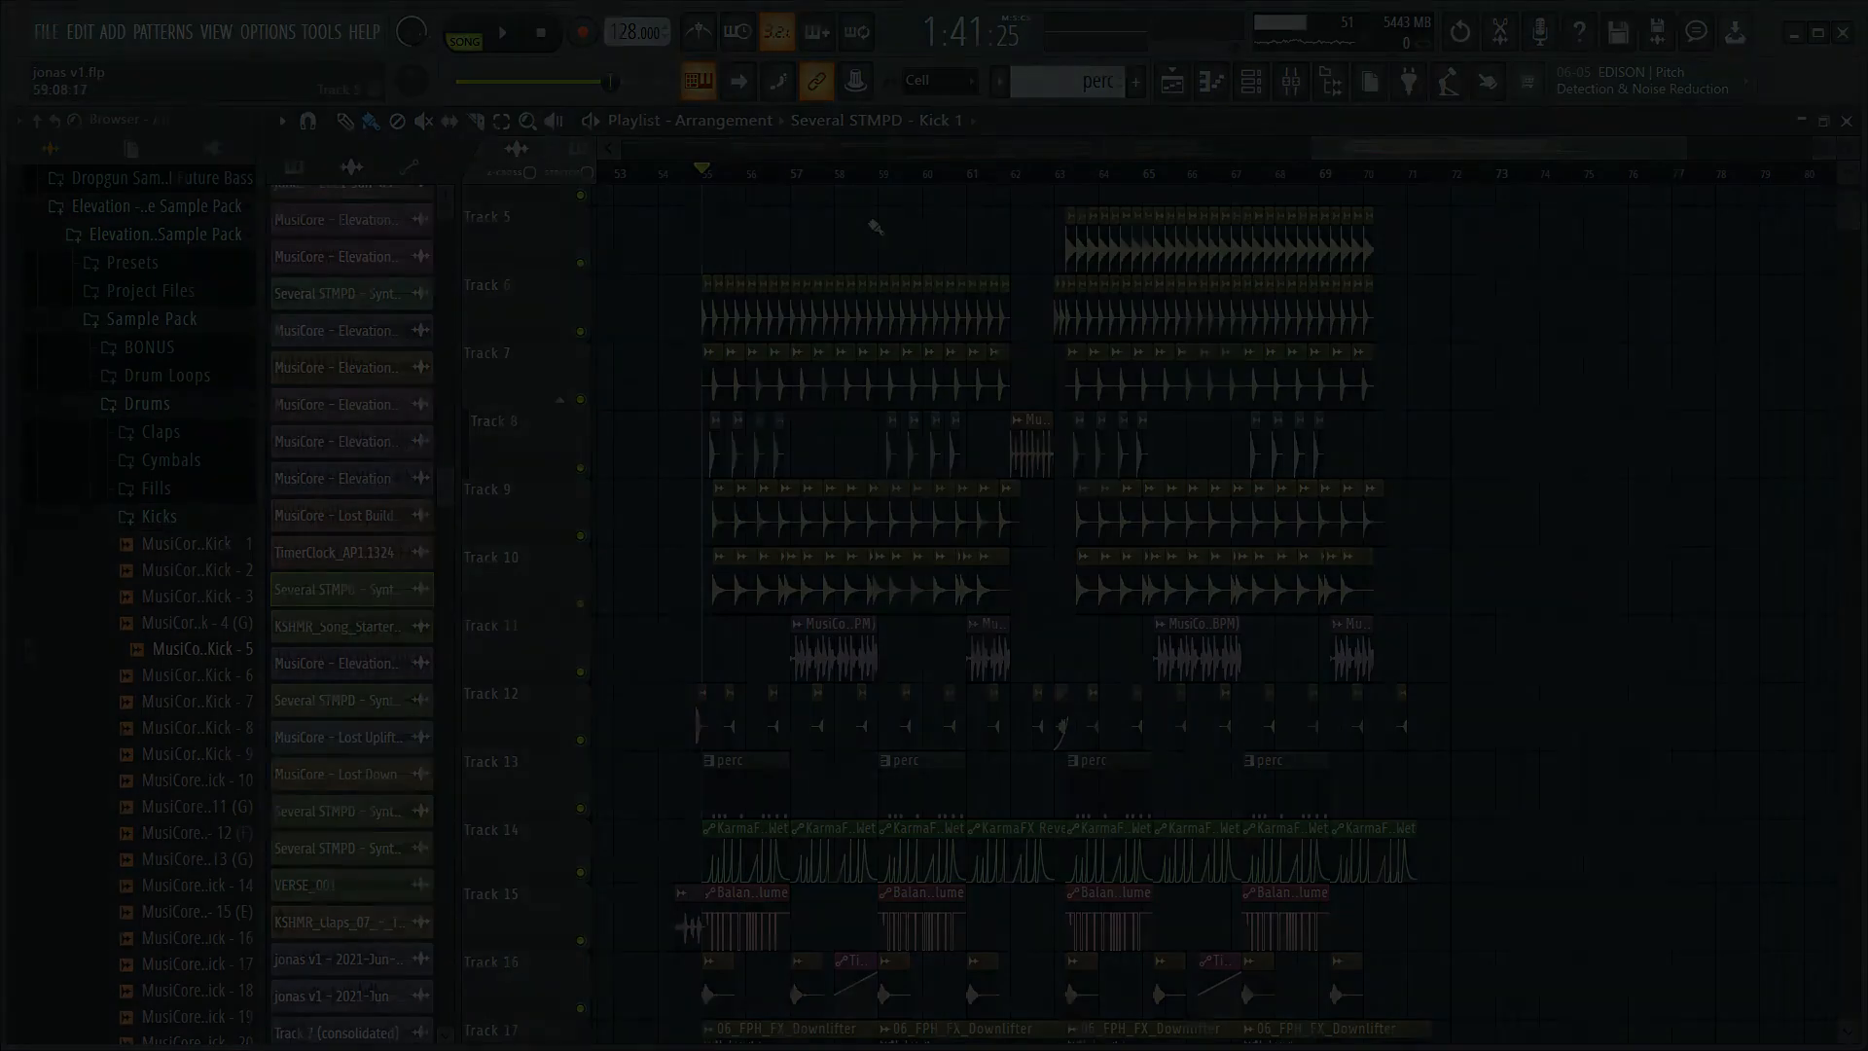